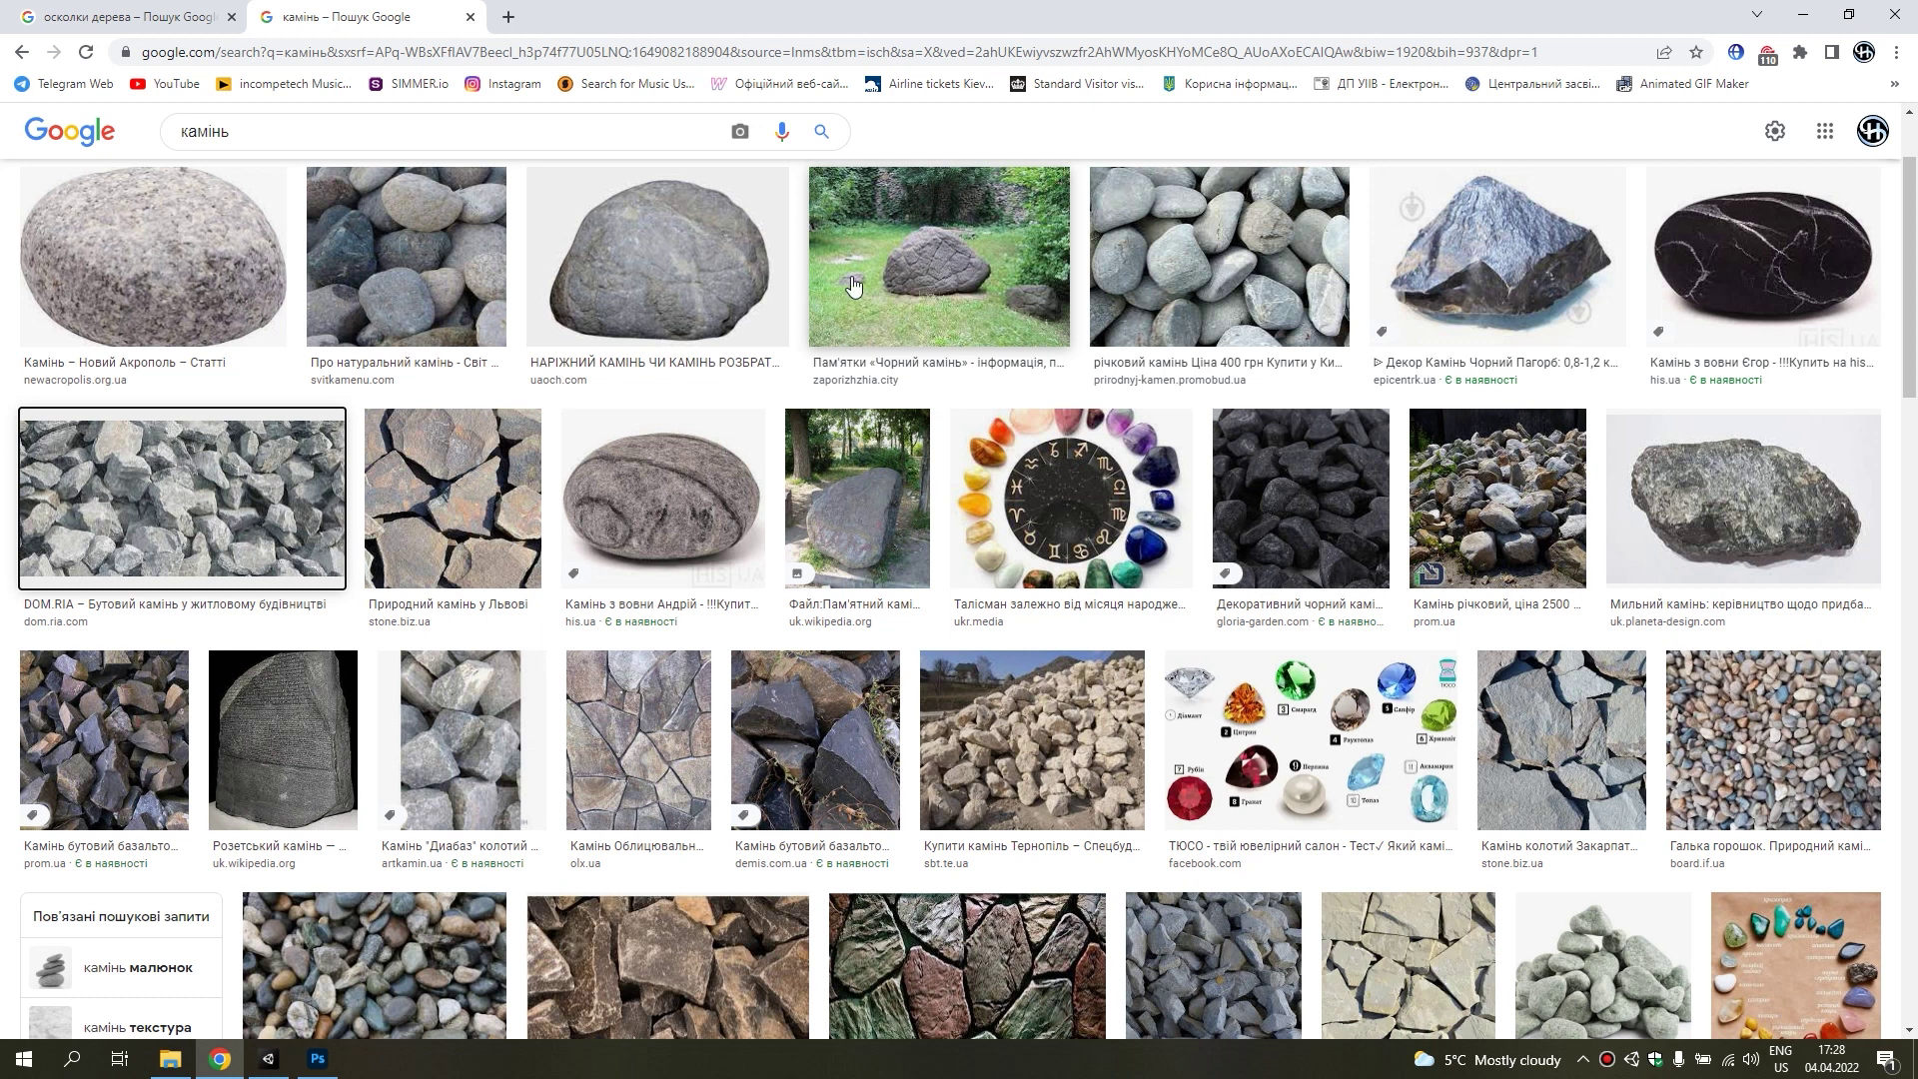
# Open the gravel pile photo full-size in a new Chrome tab and copy it to the clipboard.
pyautogui.click(267, 492)
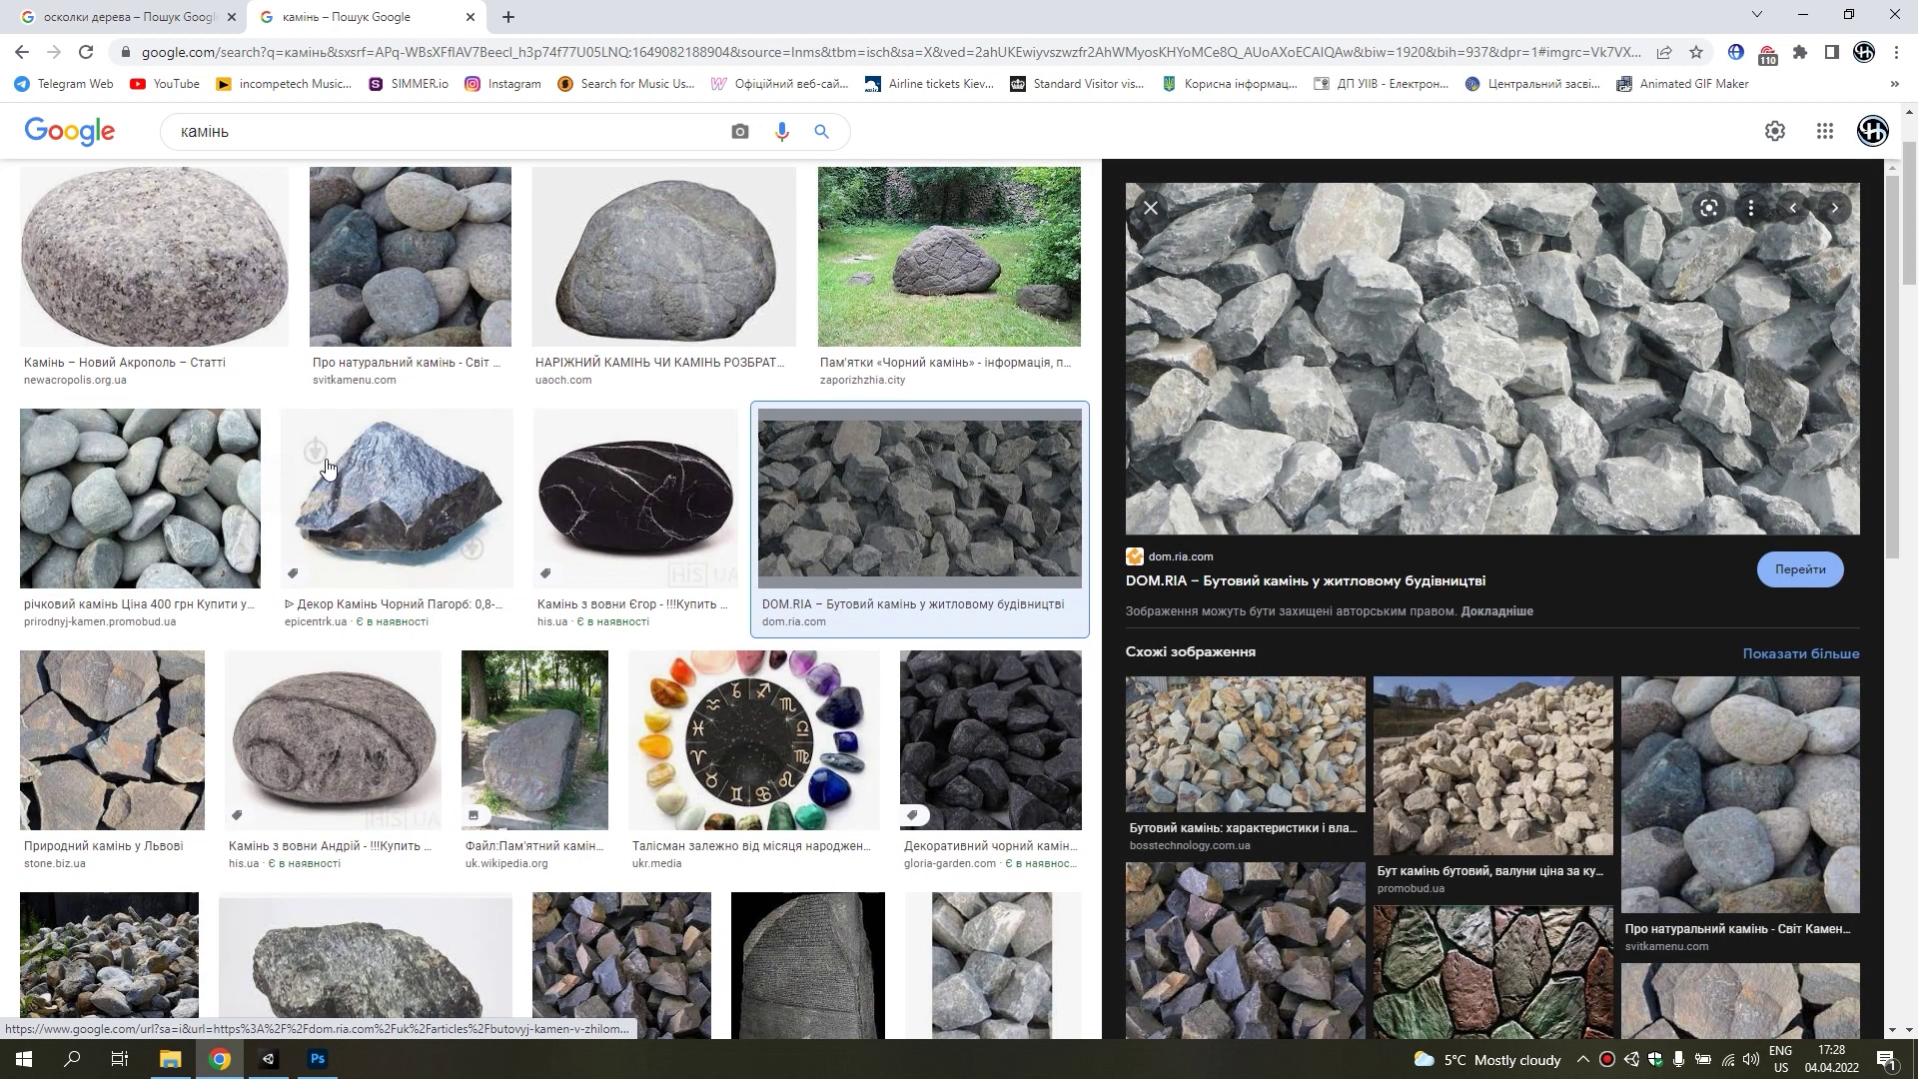
pyautogui.rightClick(1461, 367)
pyautogui.click(1489, 522)
pyautogui.click(625, 8)
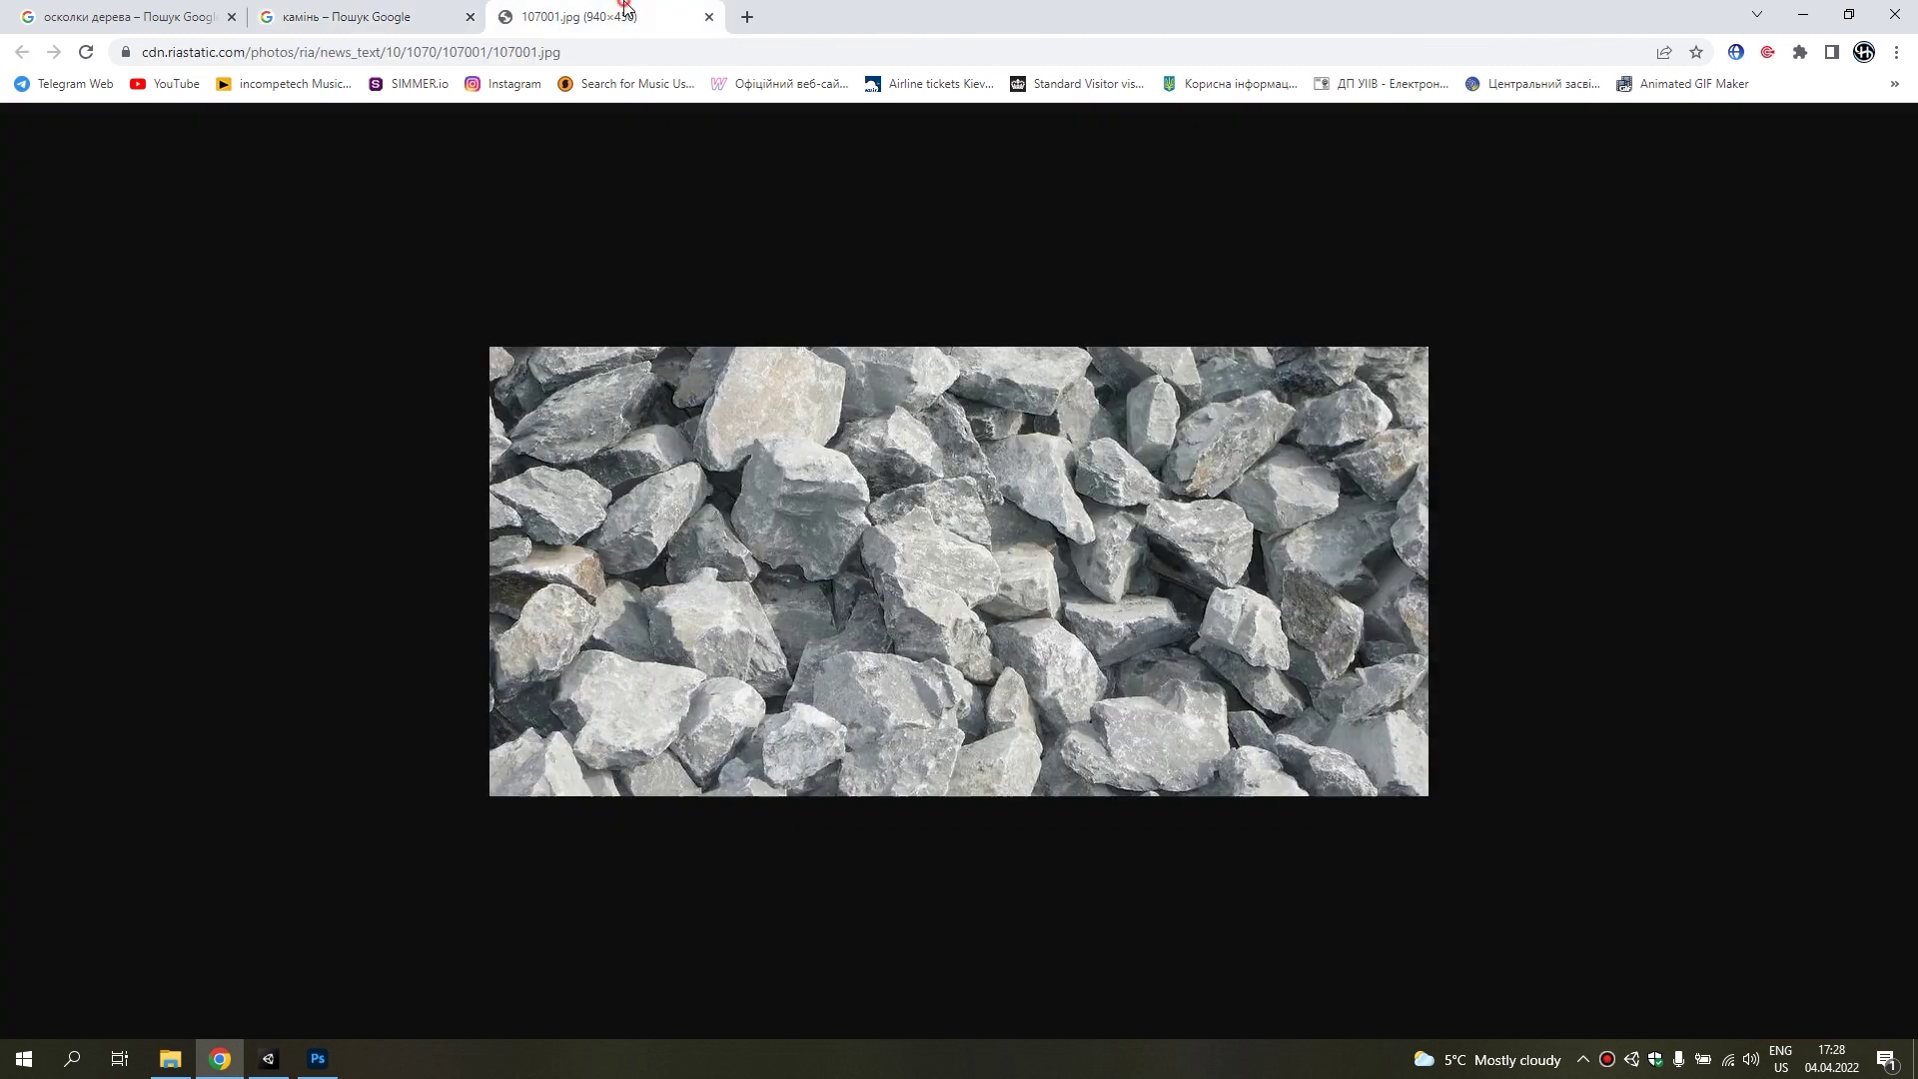
pyautogui.rightClick(945, 505)
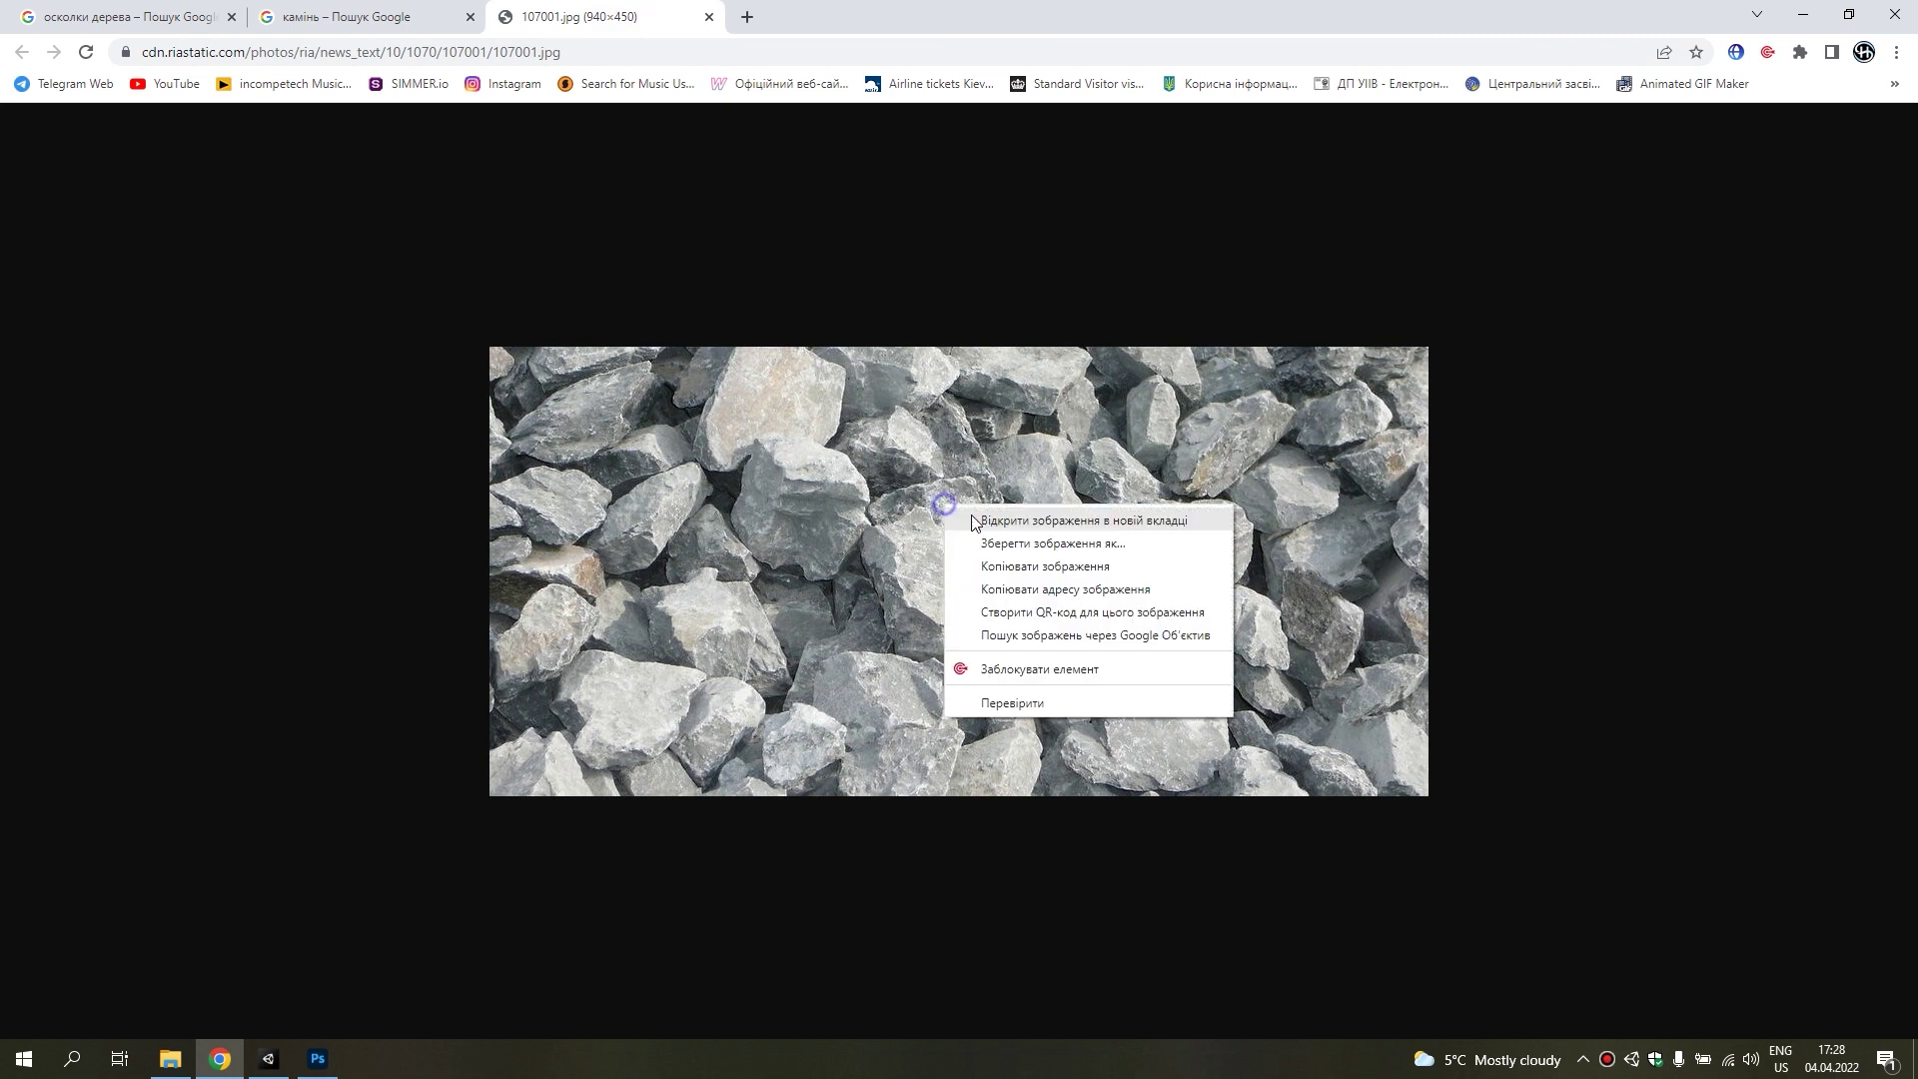
pyautogui.click(1021, 567)
pyautogui.click(334, 1062)
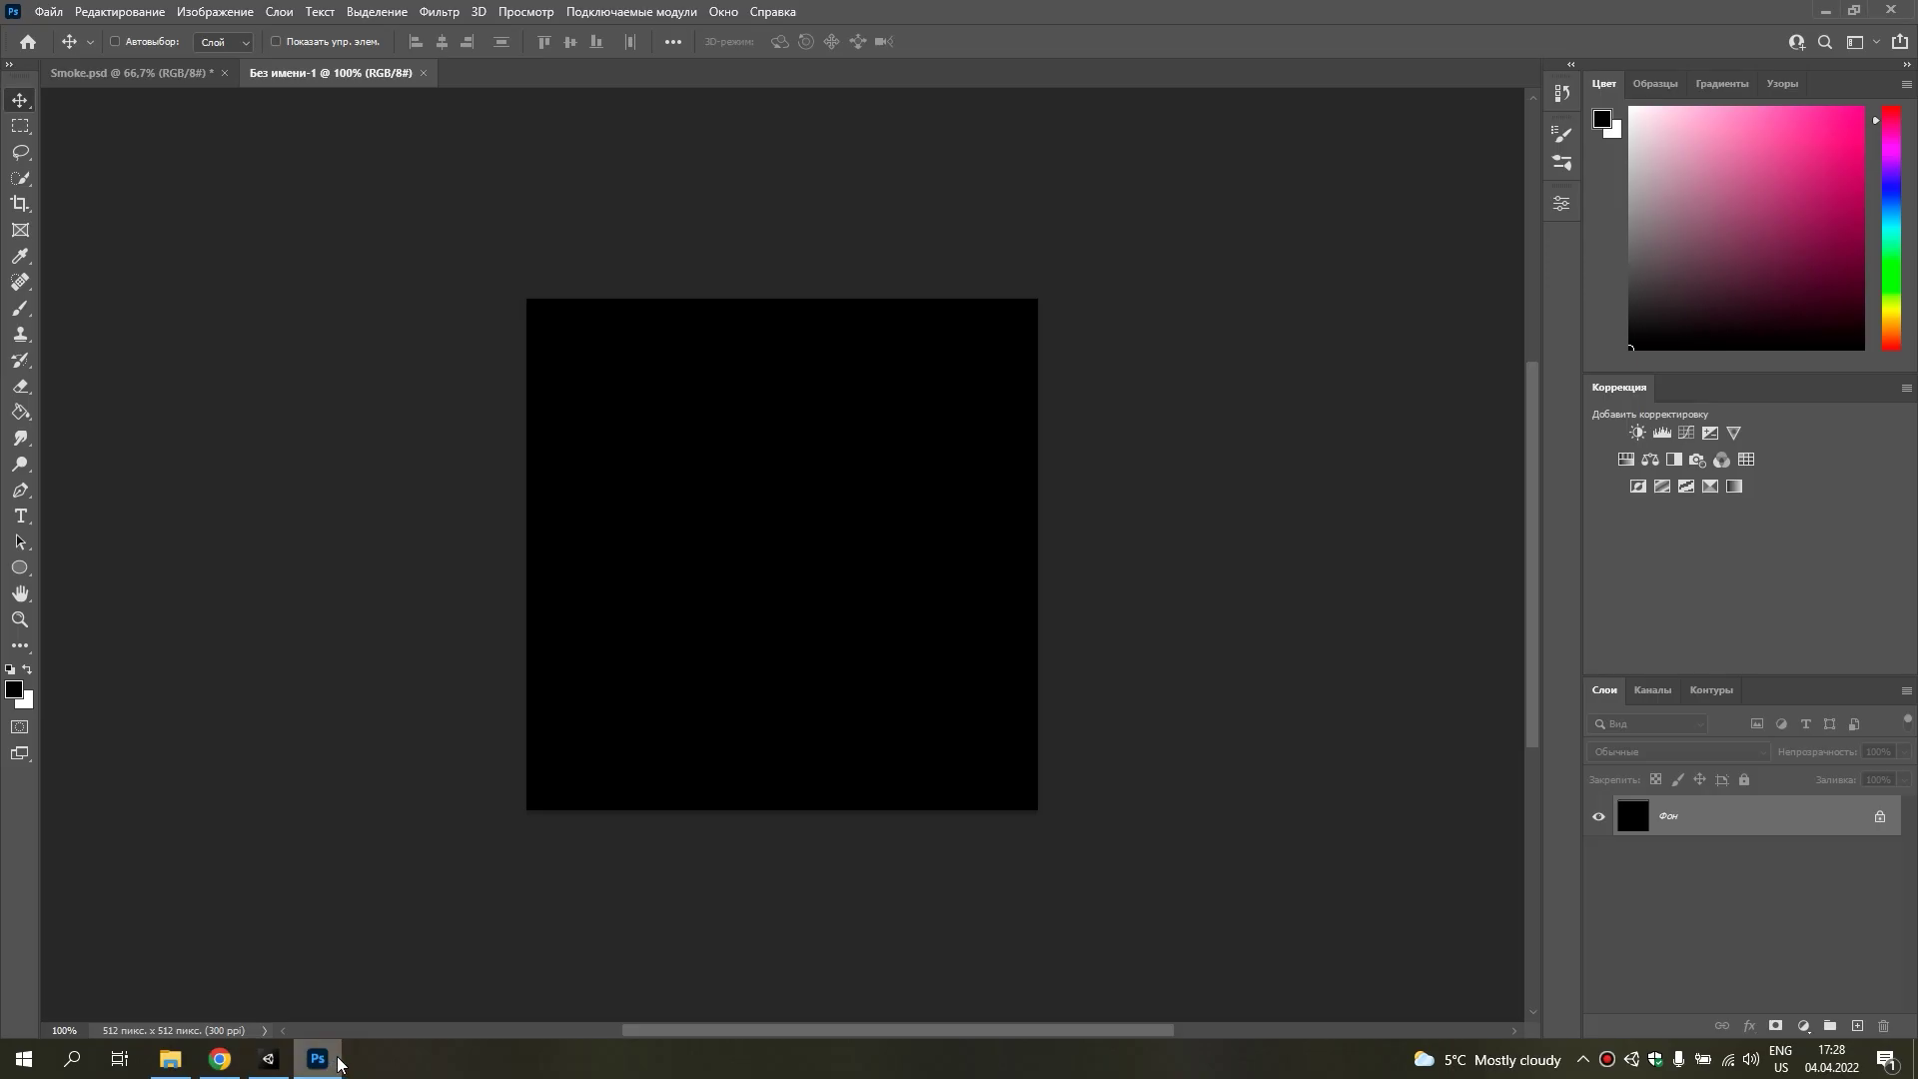
# Paste the gravel photo into the 512×512 canvas and scale it down.
pyautogui.hotkey('ctrl', 'v')
pyautogui.keyDown('alt'); pyautogui.scroll(-2, 668, 580); pyautogui.keyUp('alt')
pyautogui.keyDown('alt'); pyautogui.scroll(5, 782, 545); pyautogui.keyUp('alt')
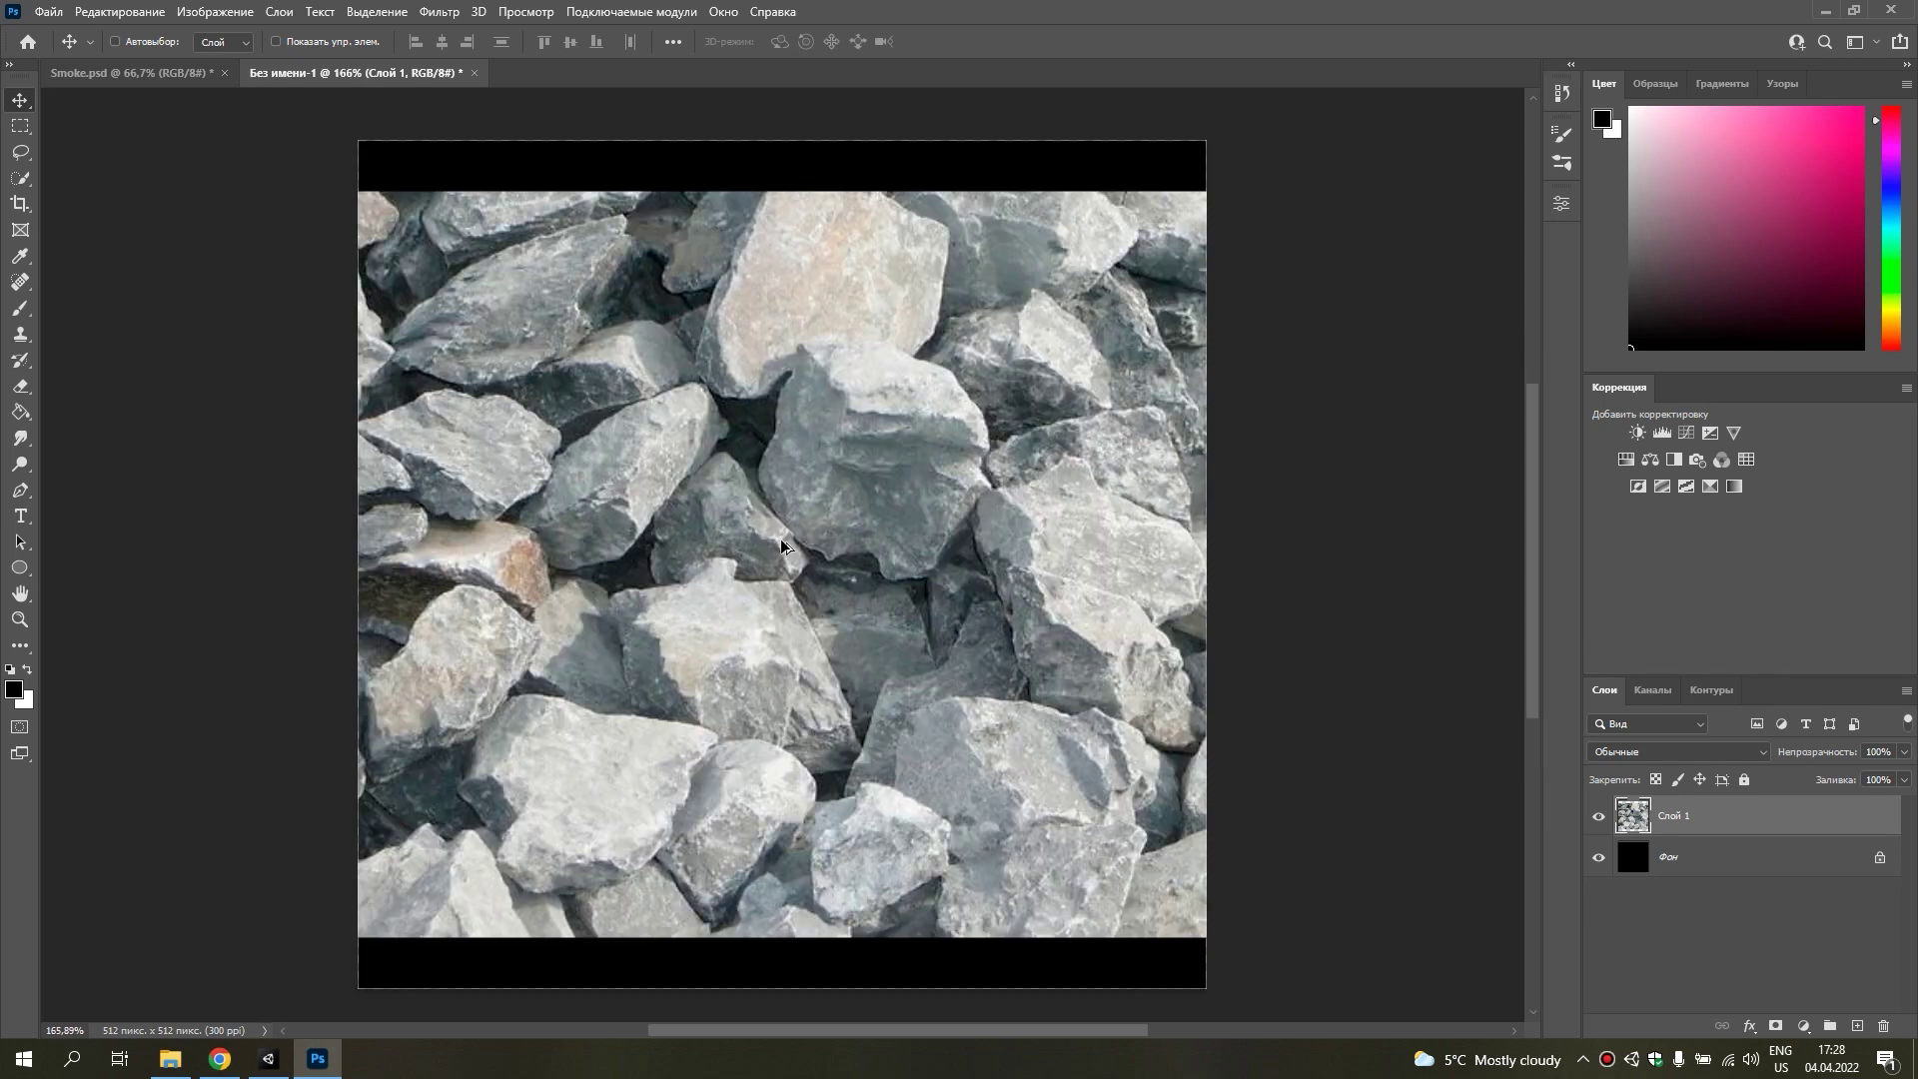
pyautogui.hotkey('ctrl', 't')
pyautogui.keyDown('alt'); pyautogui.scroll(-5, 782, 545); pyautogui.keyUp('alt')
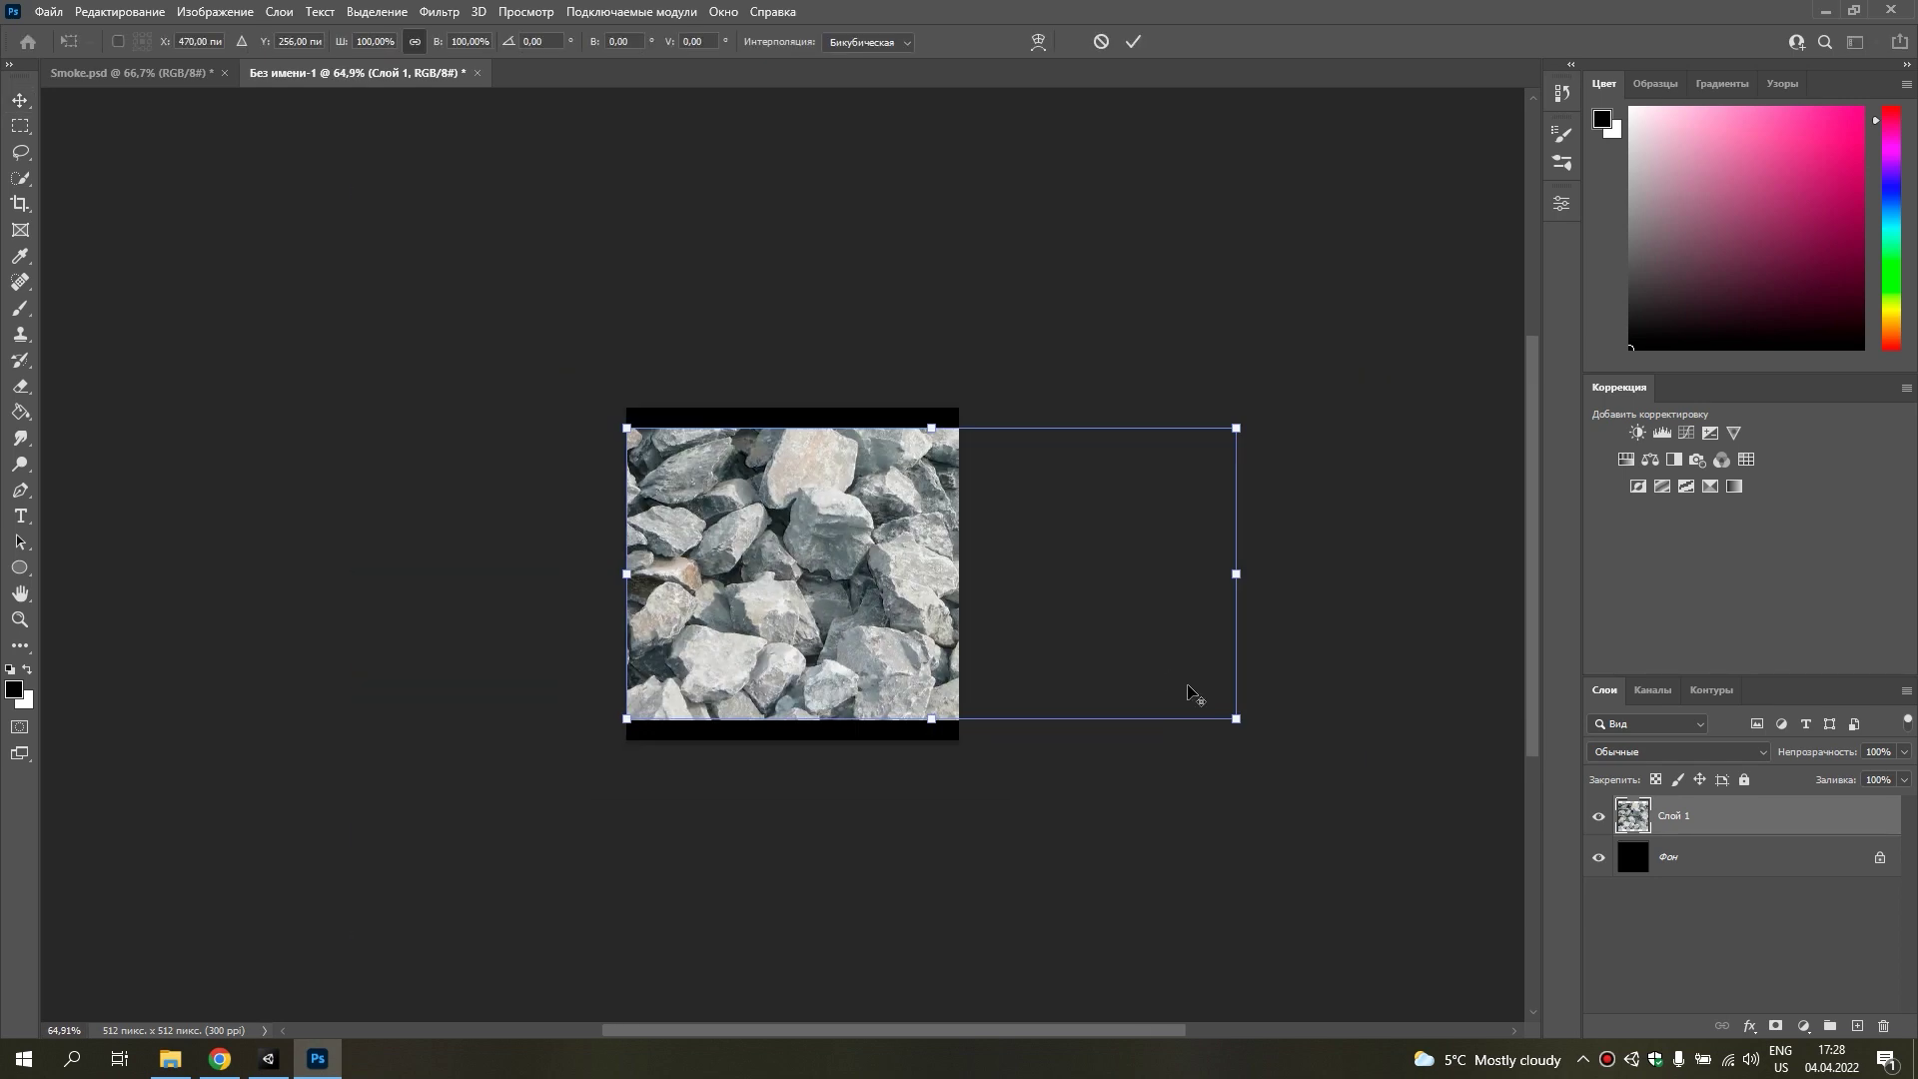
pyautogui.press('Return')
pyautogui.keyDown('alt'); pyautogui.scroll(5, 831, 572); pyautogui.keyUp('alt')
# Quick-select the middle, lower-left and upper-left flat rocks, copying each onto its own layer.
pyautogui.click(20, 178)
pyautogui.moveTo(871, 418); pyautogui.dragTo(825, 467)
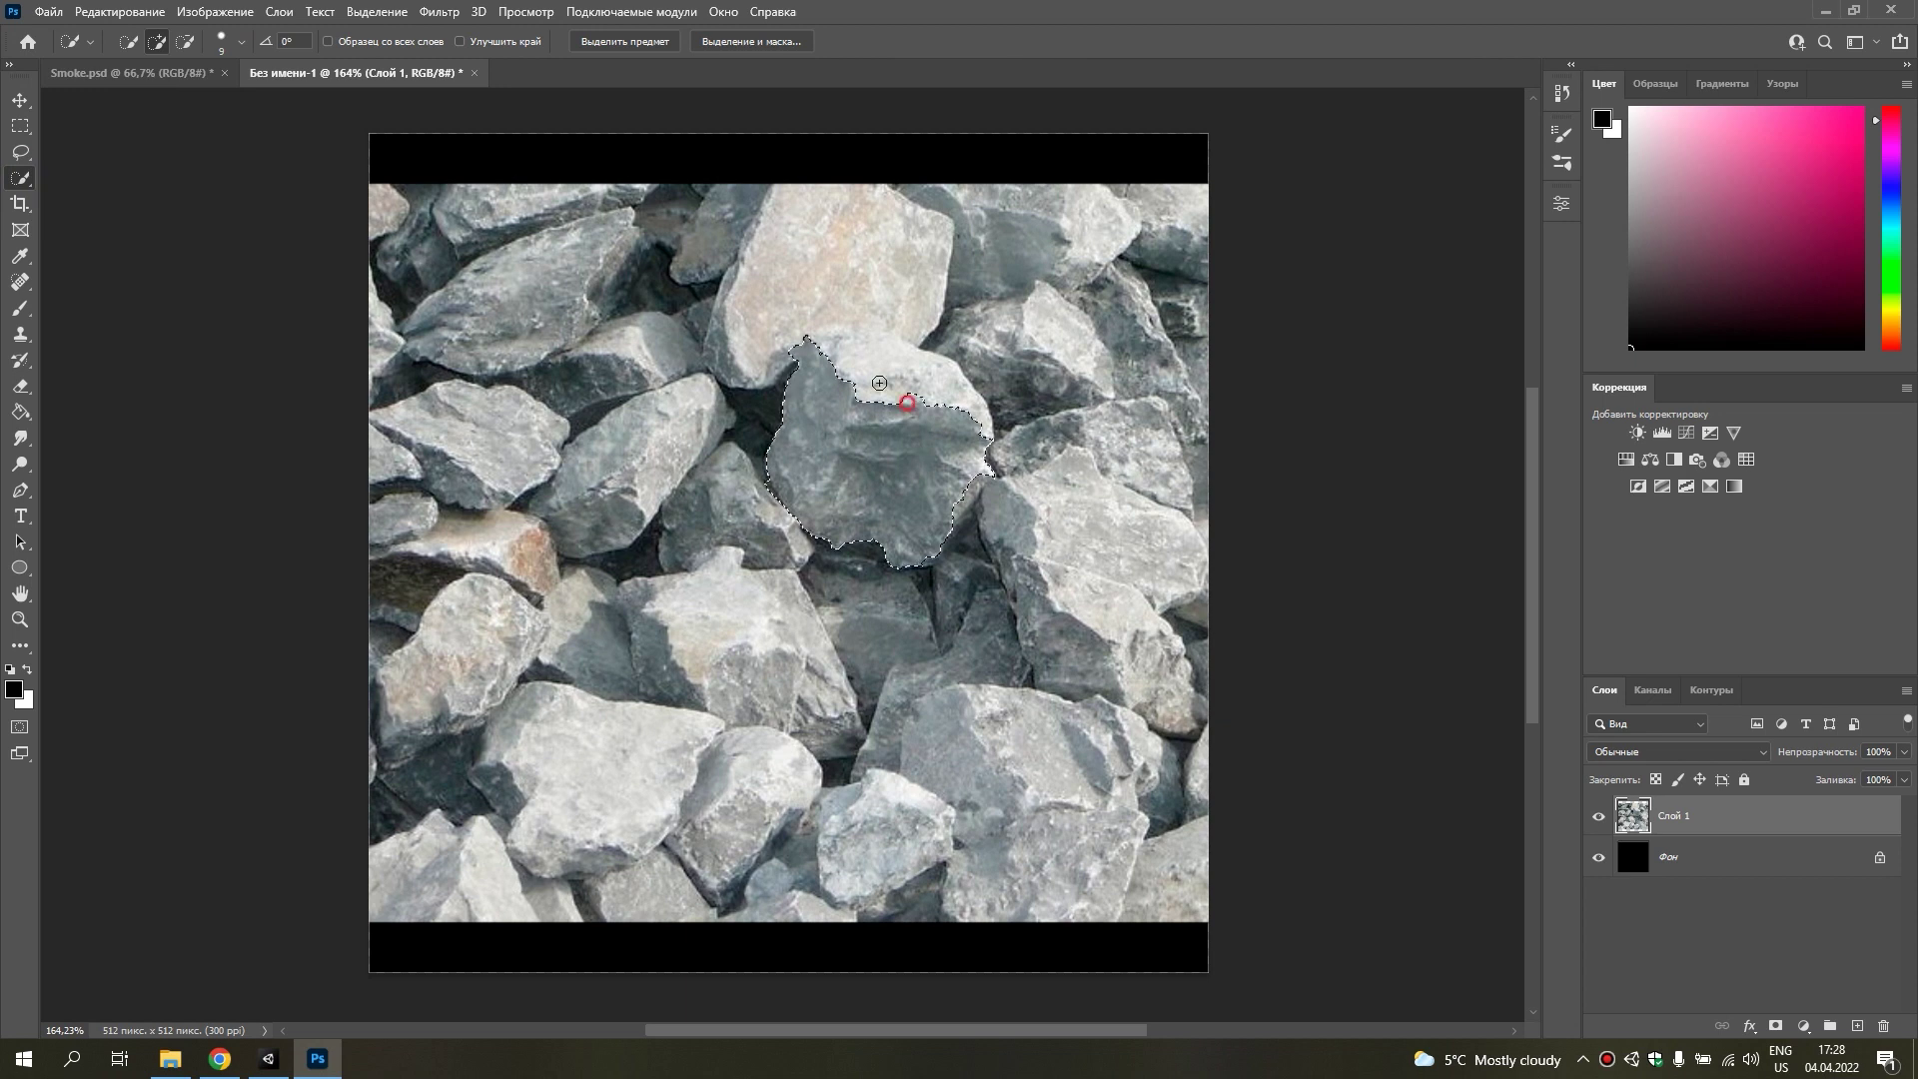
pyautogui.hotkey('ctrl', 'j')
pyautogui.moveTo(494, 702); pyautogui.dragTo(441, 676)
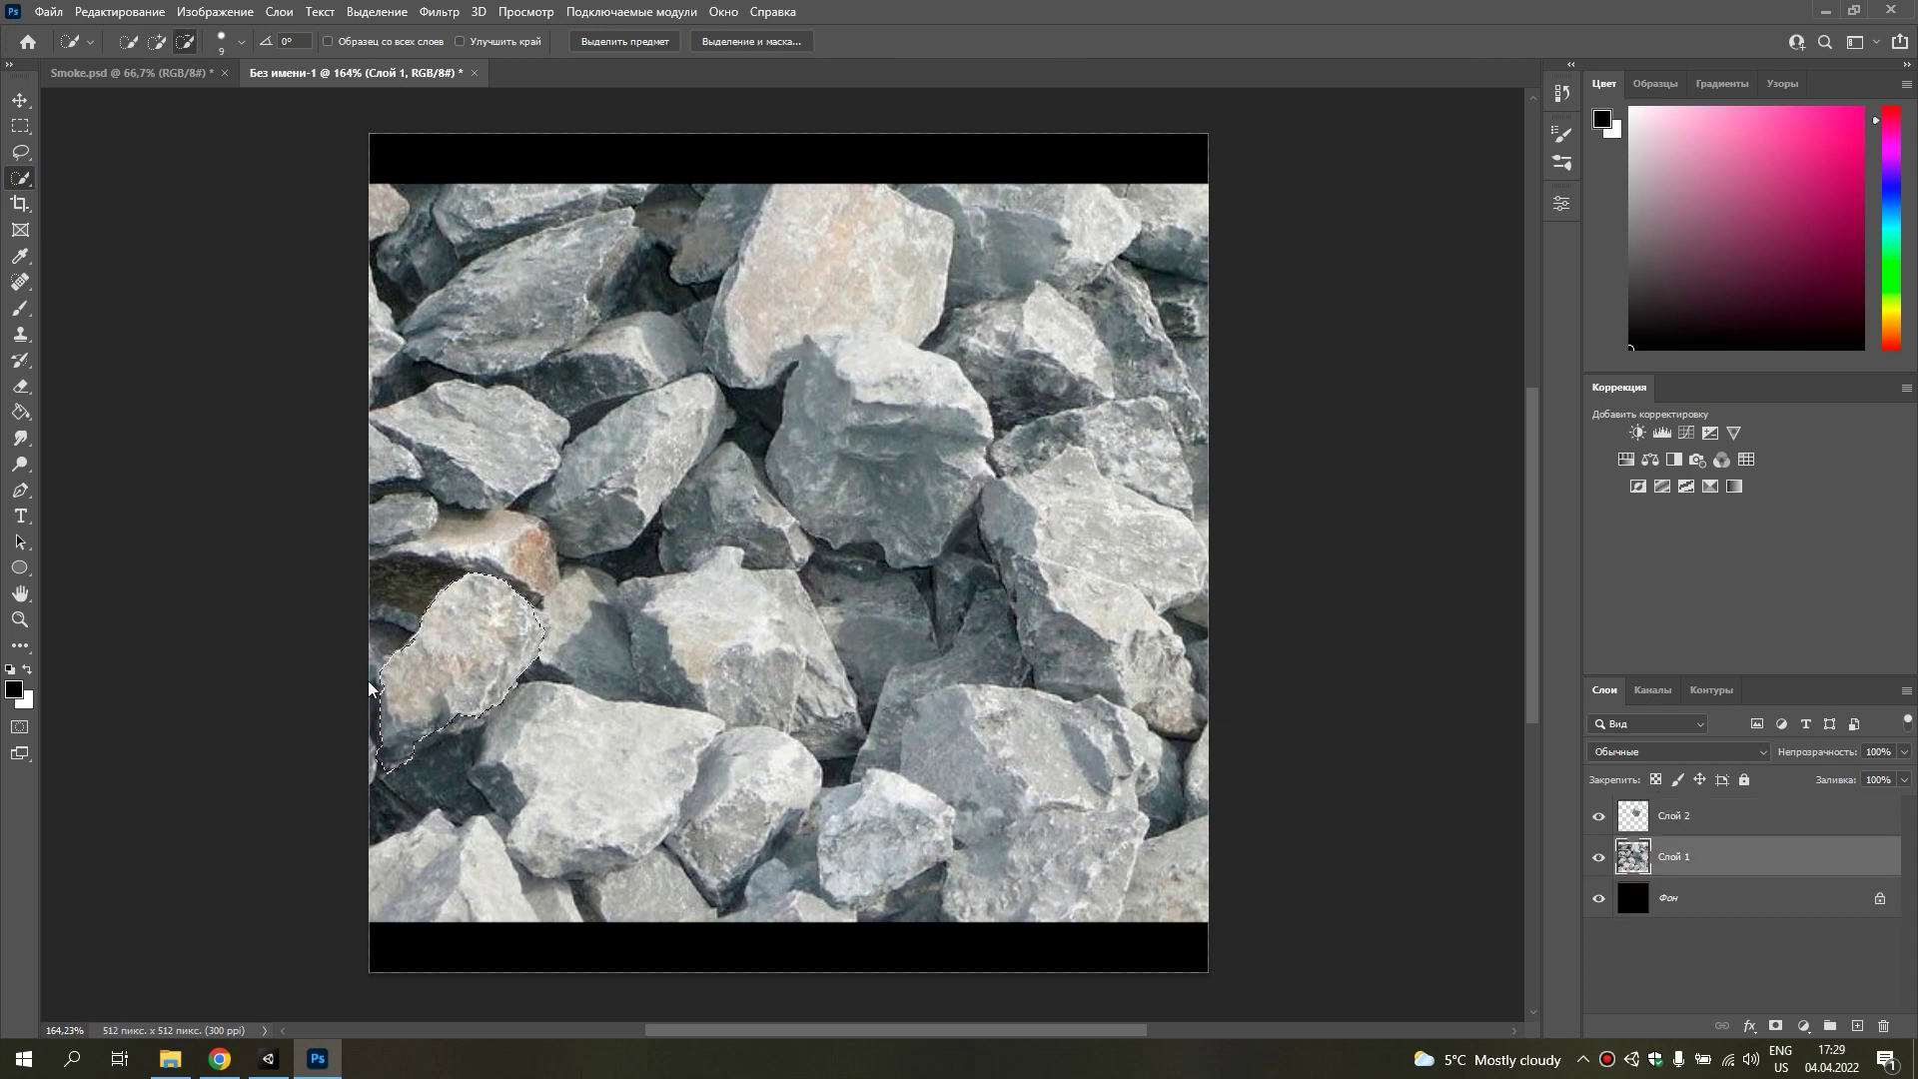
pyautogui.hotkey('ctrl', 'j')
pyautogui.moveTo(499, 315); pyautogui.dragTo(689, 276)
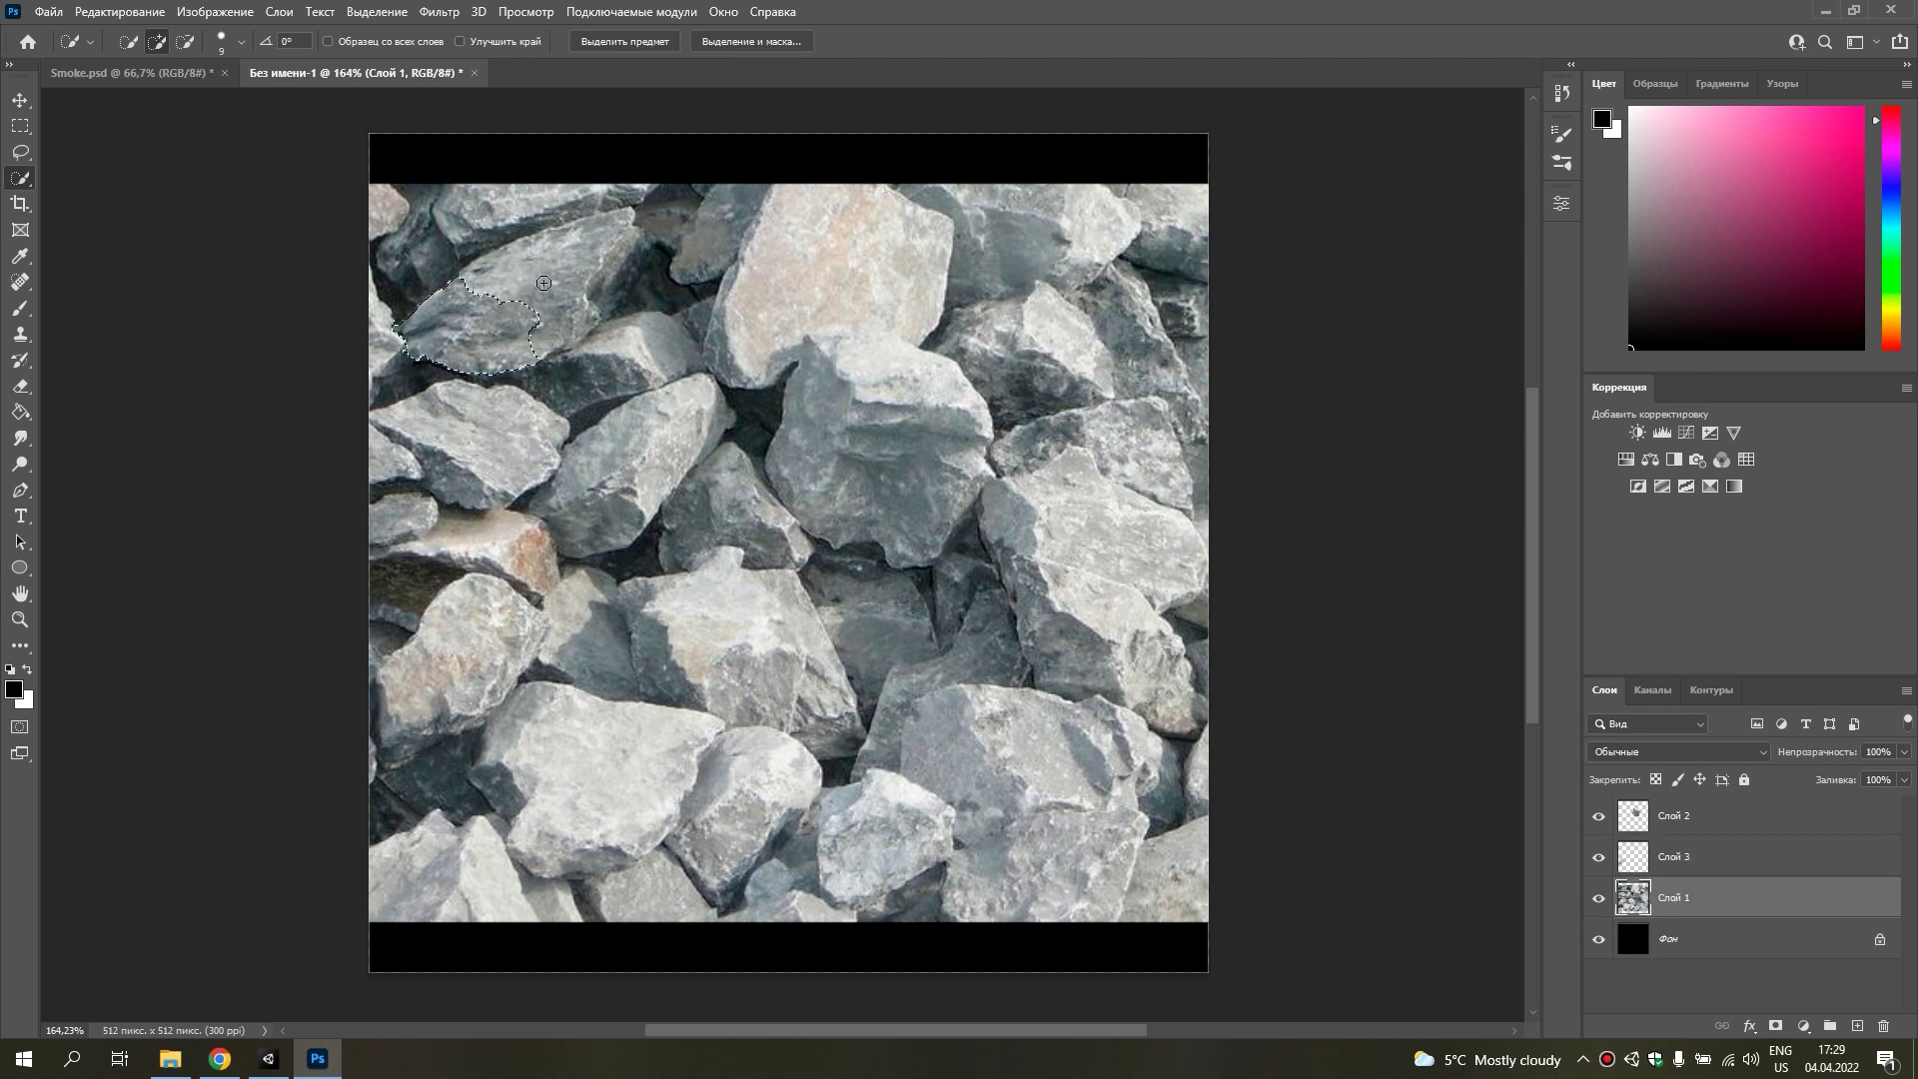
pyautogui.hotkey('ctrl', 'j')
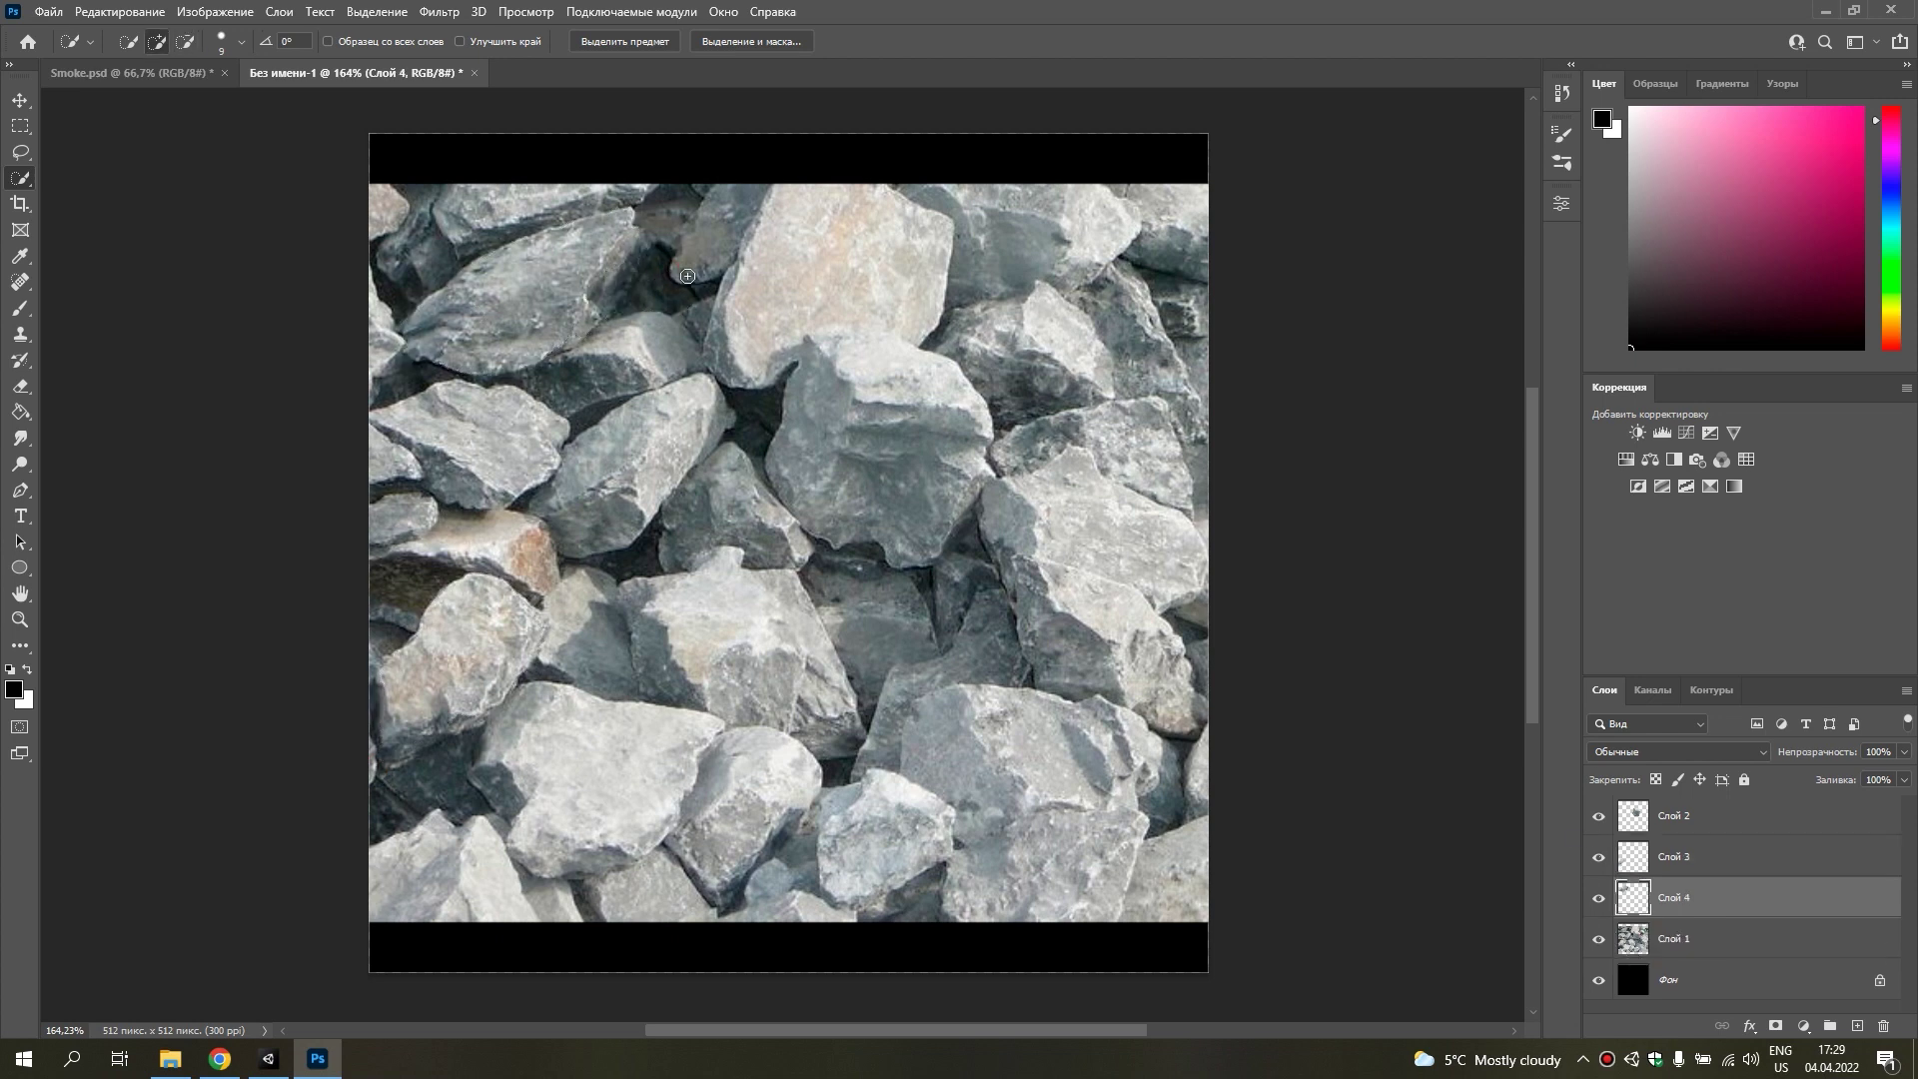
# Move the gravel pile layer down and to the left.
pyautogui.click(1678, 938)
pyautogui.hotkey('ctrl', 't')
pyautogui.moveTo(571, 579)
pyautogui.mouseDown()
pyautogui.moveTo(210, 847)
pyautogui.moveTo(175, 933)
pyautogui.mouseUp()
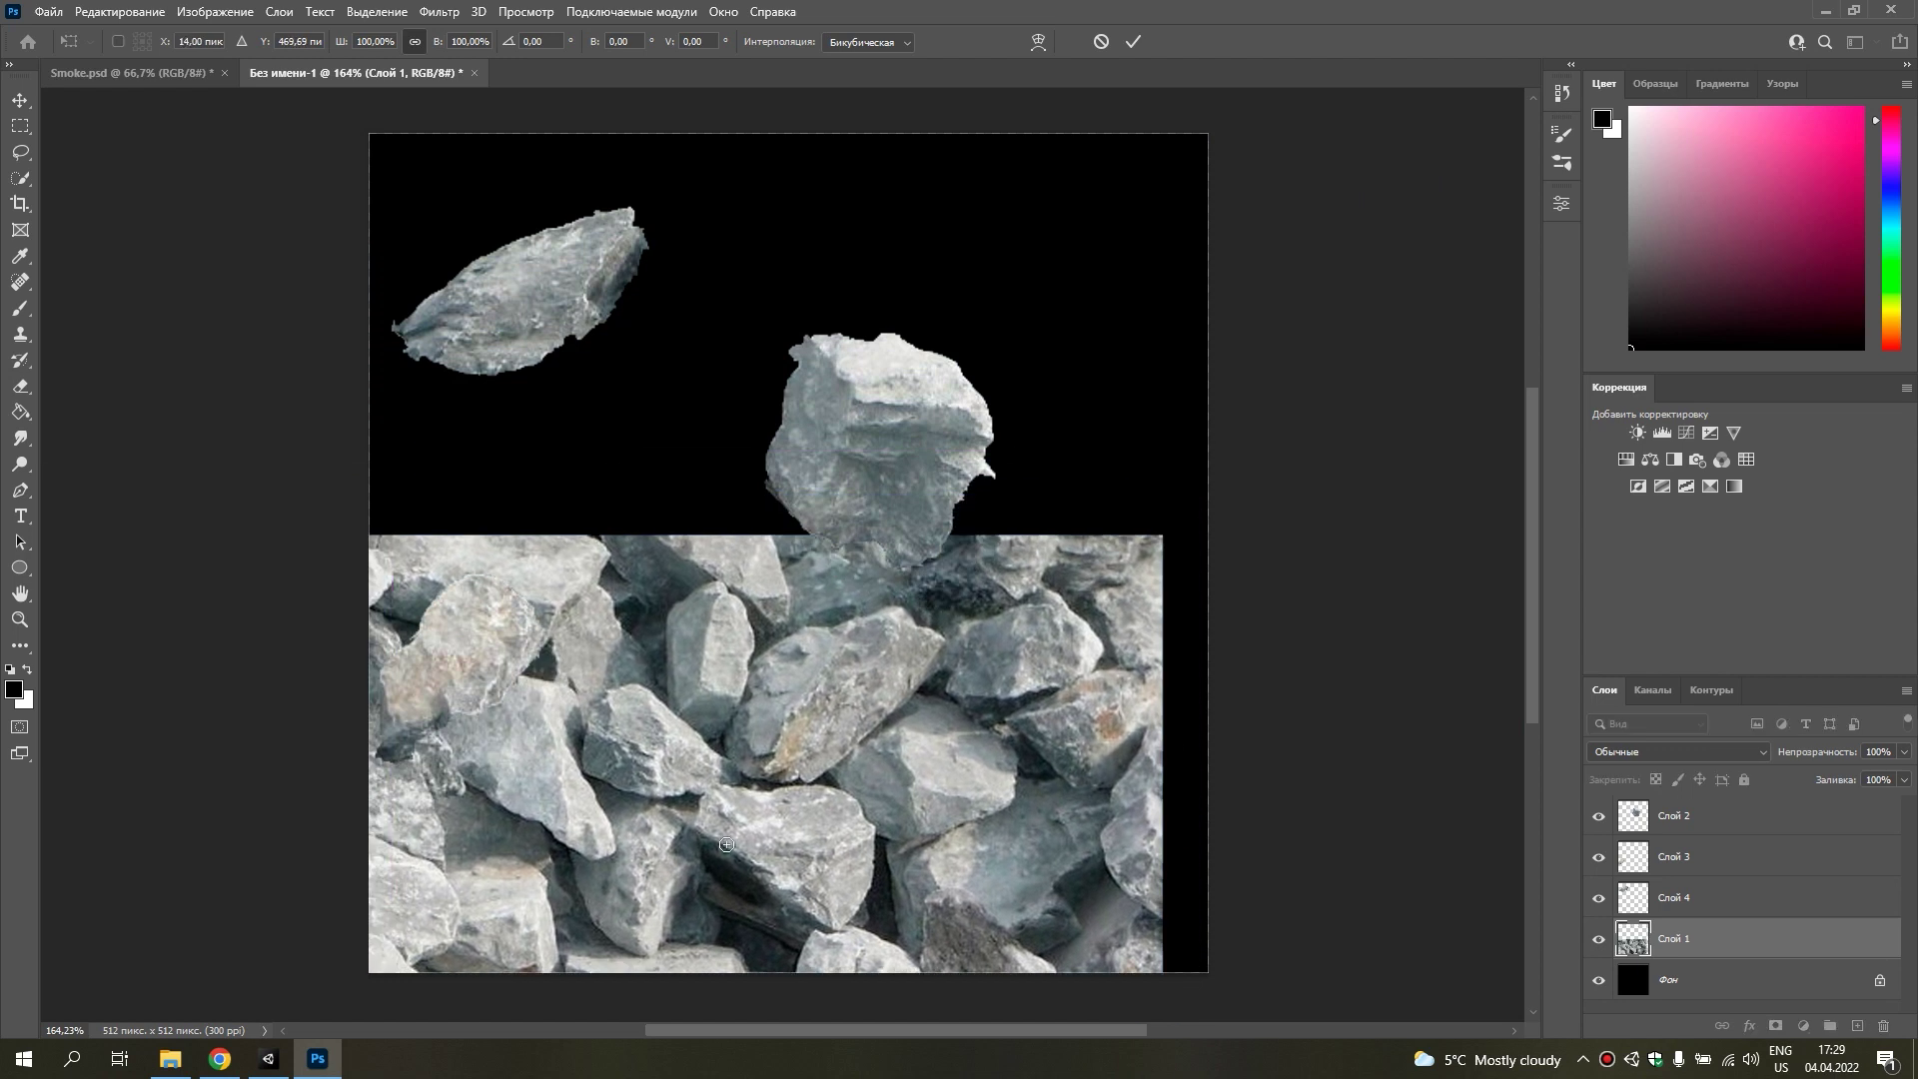
# Copy a fourth rock onto its own layer, then delete the leftover gravel pile layer.
pyautogui.press('Return')
pyautogui.moveTo(760, 639); pyautogui.dragTo(849, 719)
pyautogui.hotkey('ctrl', 'j')
pyautogui.click(1678, 980)
pyautogui.press('Delete')
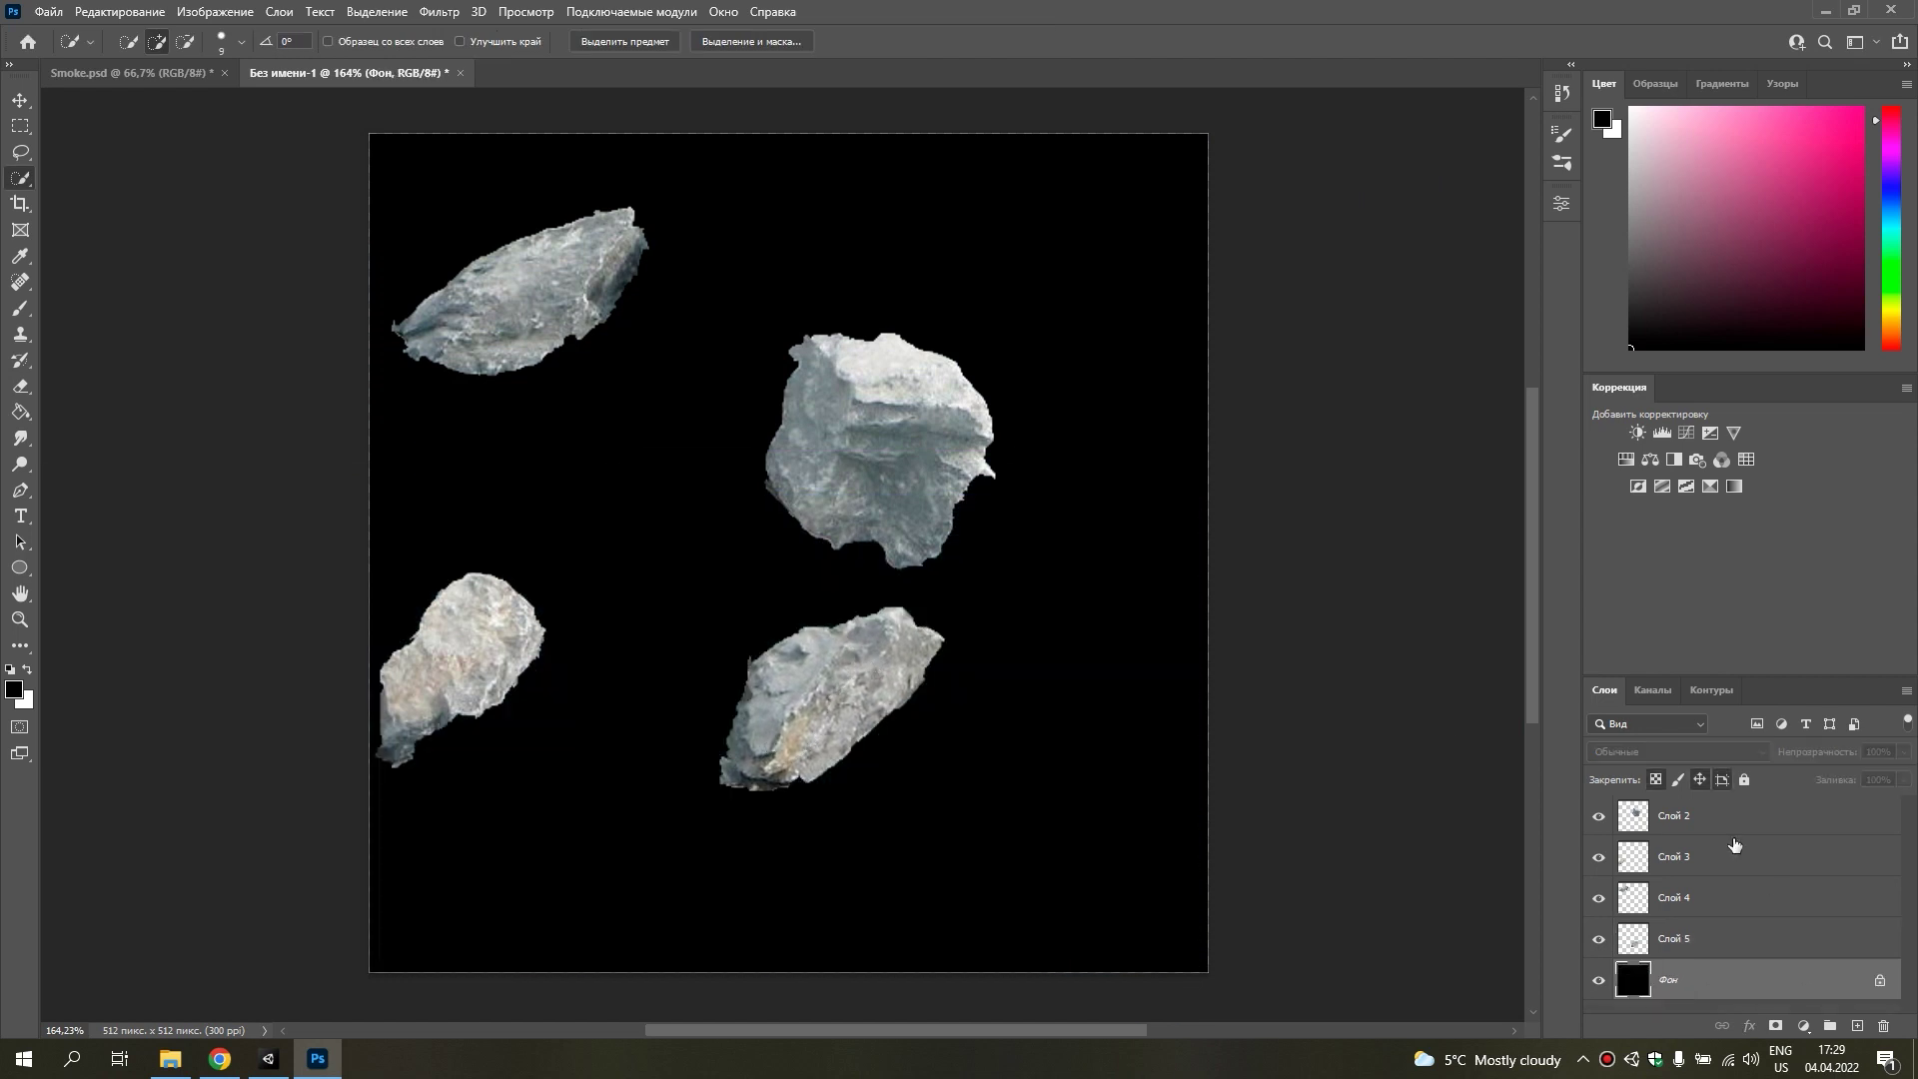
# Move and enlarge the Слой 2 middle rock to fill the top-right quadrant.
pyautogui.click(1674, 815)
pyautogui.hotkey('ctrl', 't')
pyautogui.moveTo(1026, 410); pyautogui.dragTo(959, 449)
pyautogui.moveTo(1023, 330); pyautogui.dragTo(1210, 136)
pyautogui.press('Return')
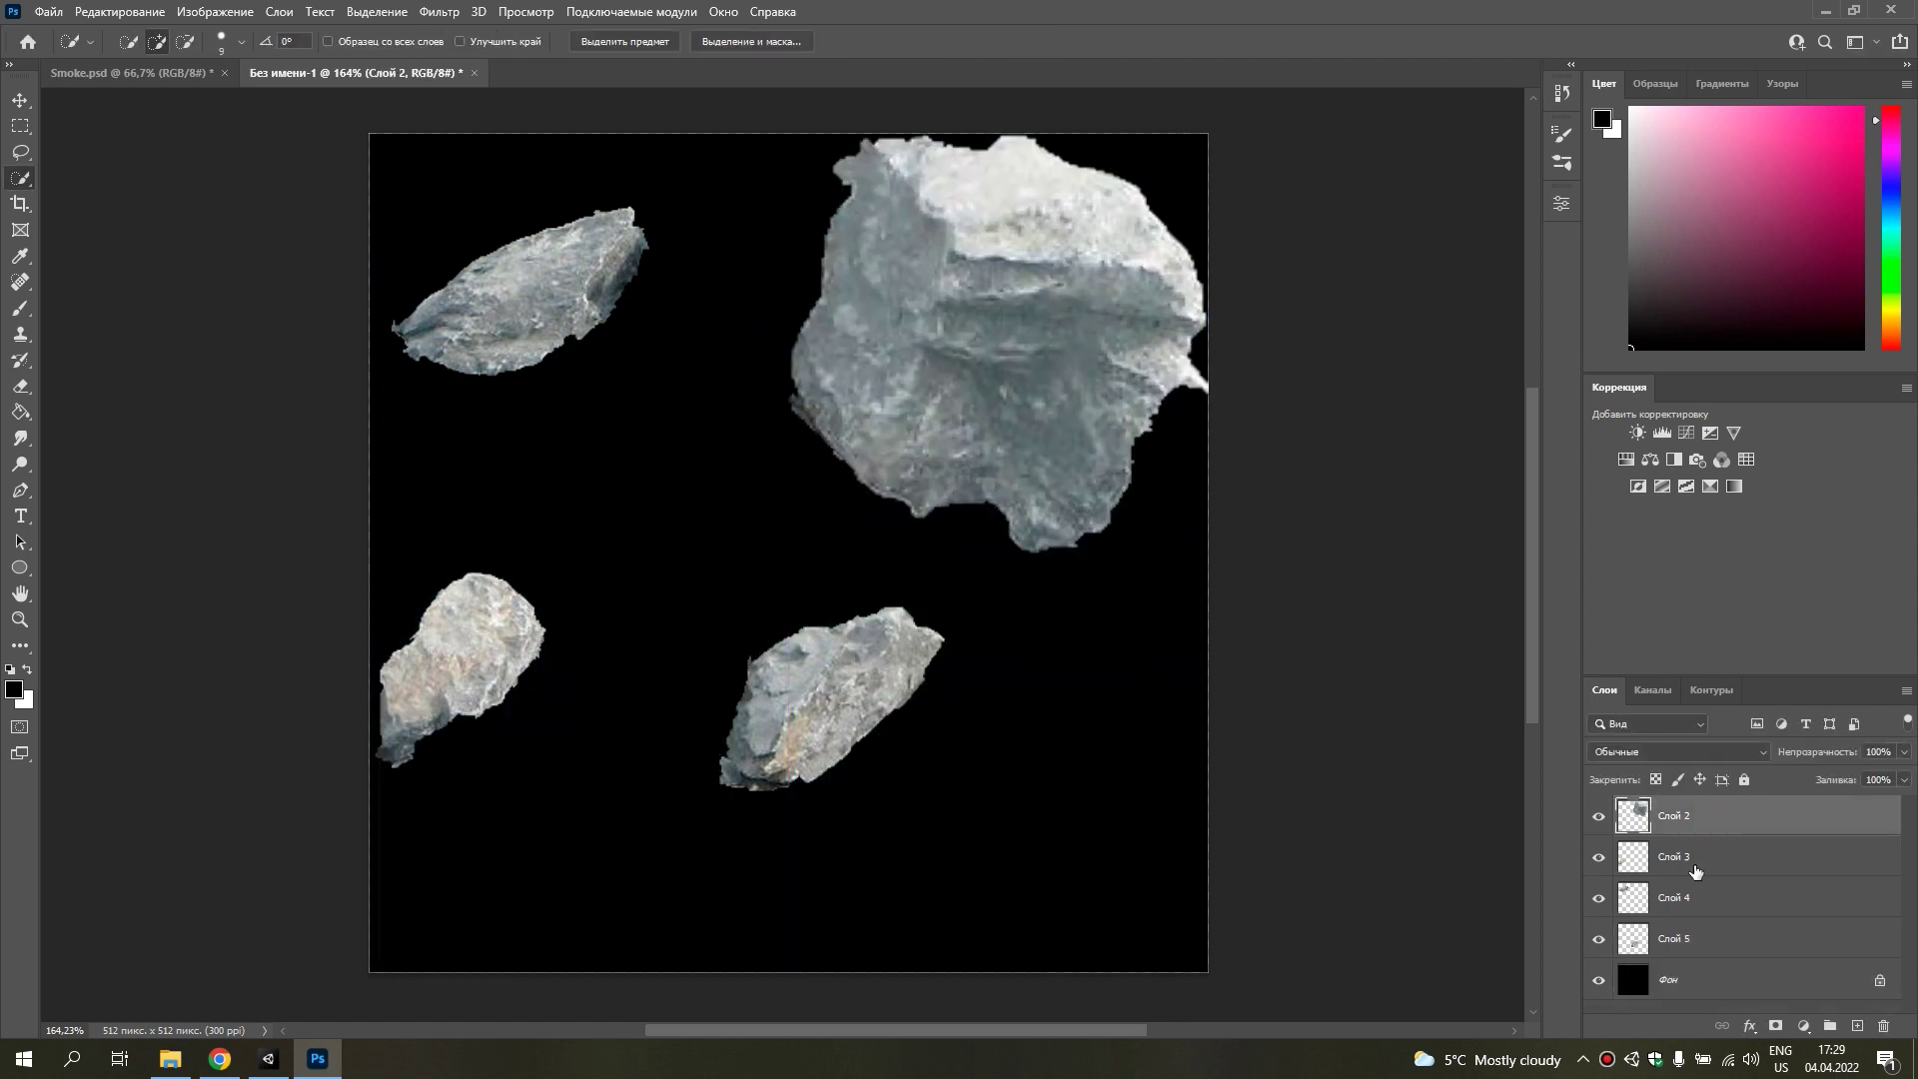
# Nudge the small rock down-right and enlarge the flat rock into the top-left quadrant.
pyautogui.click(1679, 897)
pyautogui.hotkey('ctrl', 't')
pyautogui.moveTo(499, 679); pyautogui.dragTo(561, 799)
pyautogui.press('Return')
pyautogui.hotkey('ctrl', 't')
pyautogui.moveTo(520, 290); pyautogui.dragTo(649, 511)
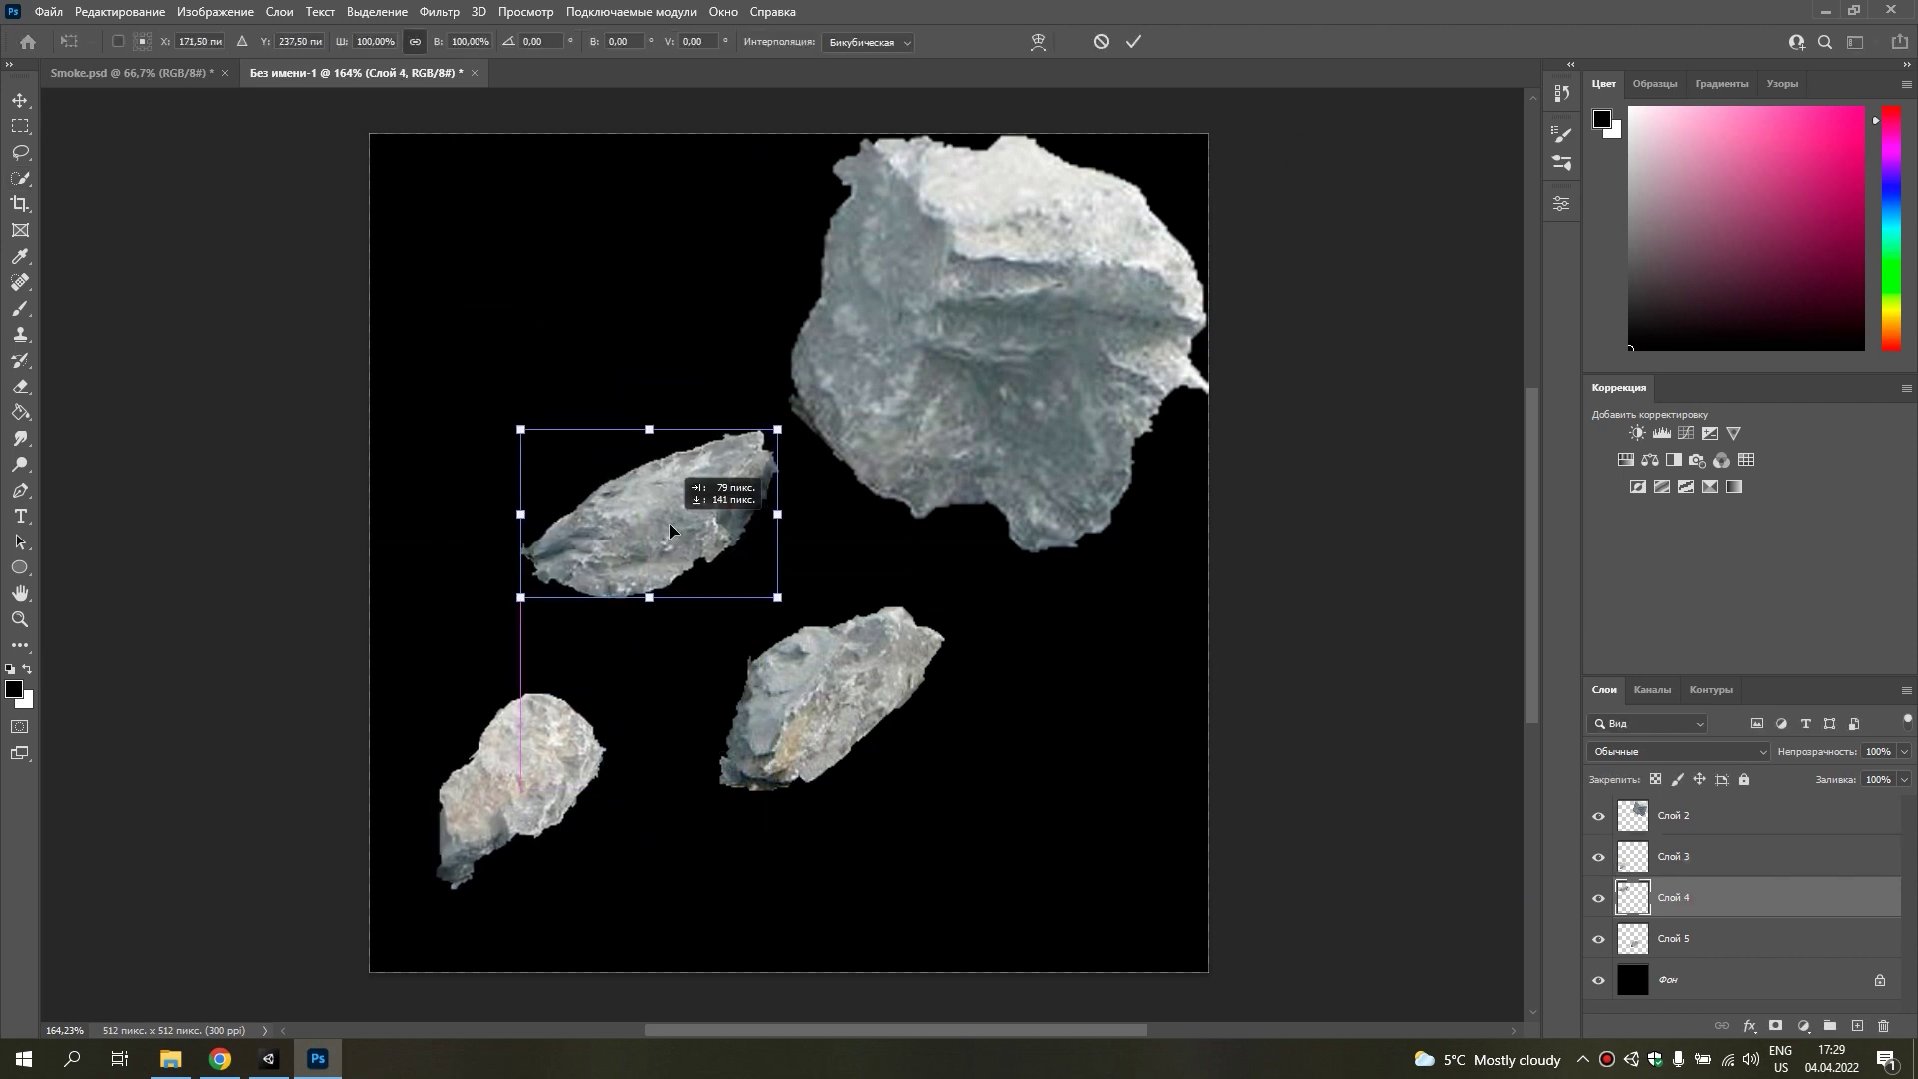
pyautogui.moveTo(523, 428); pyautogui.dragTo(366, 130)
pyautogui.press('Return')
# Move and enlarge the Слой 5 rock to fill the bottom-right quadrant.
pyautogui.click(1678, 939)
pyautogui.hotkey('ctrl', 't')
pyautogui.moveTo(858, 730); pyautogui.dragTo(912, 696)
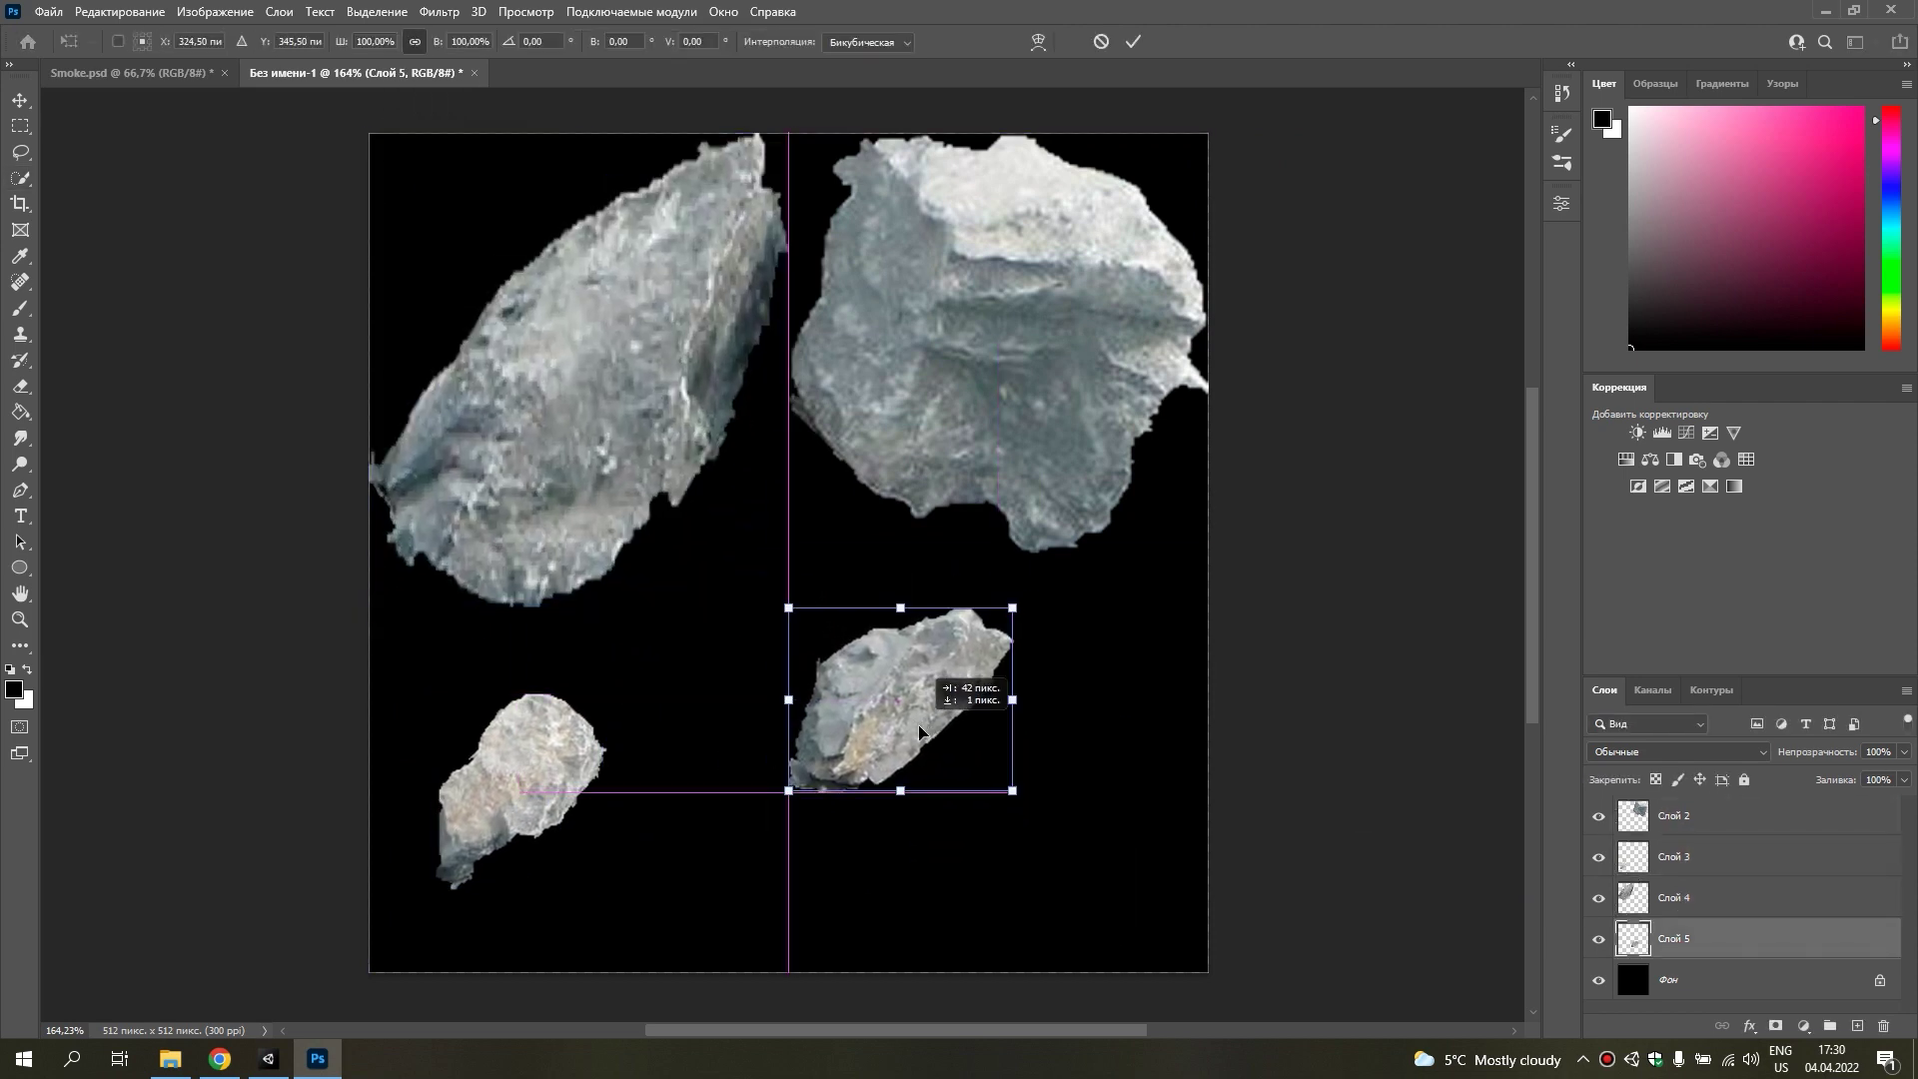
pyautogui.moveTo(912, 697); pyautogui.dragTo(928, 675)
pyautogui.moveTo(1014, 732); pyautogui.dragTo(1209, 970)
pyautogui.press('Return')
pyautogui.click(1678, 897)
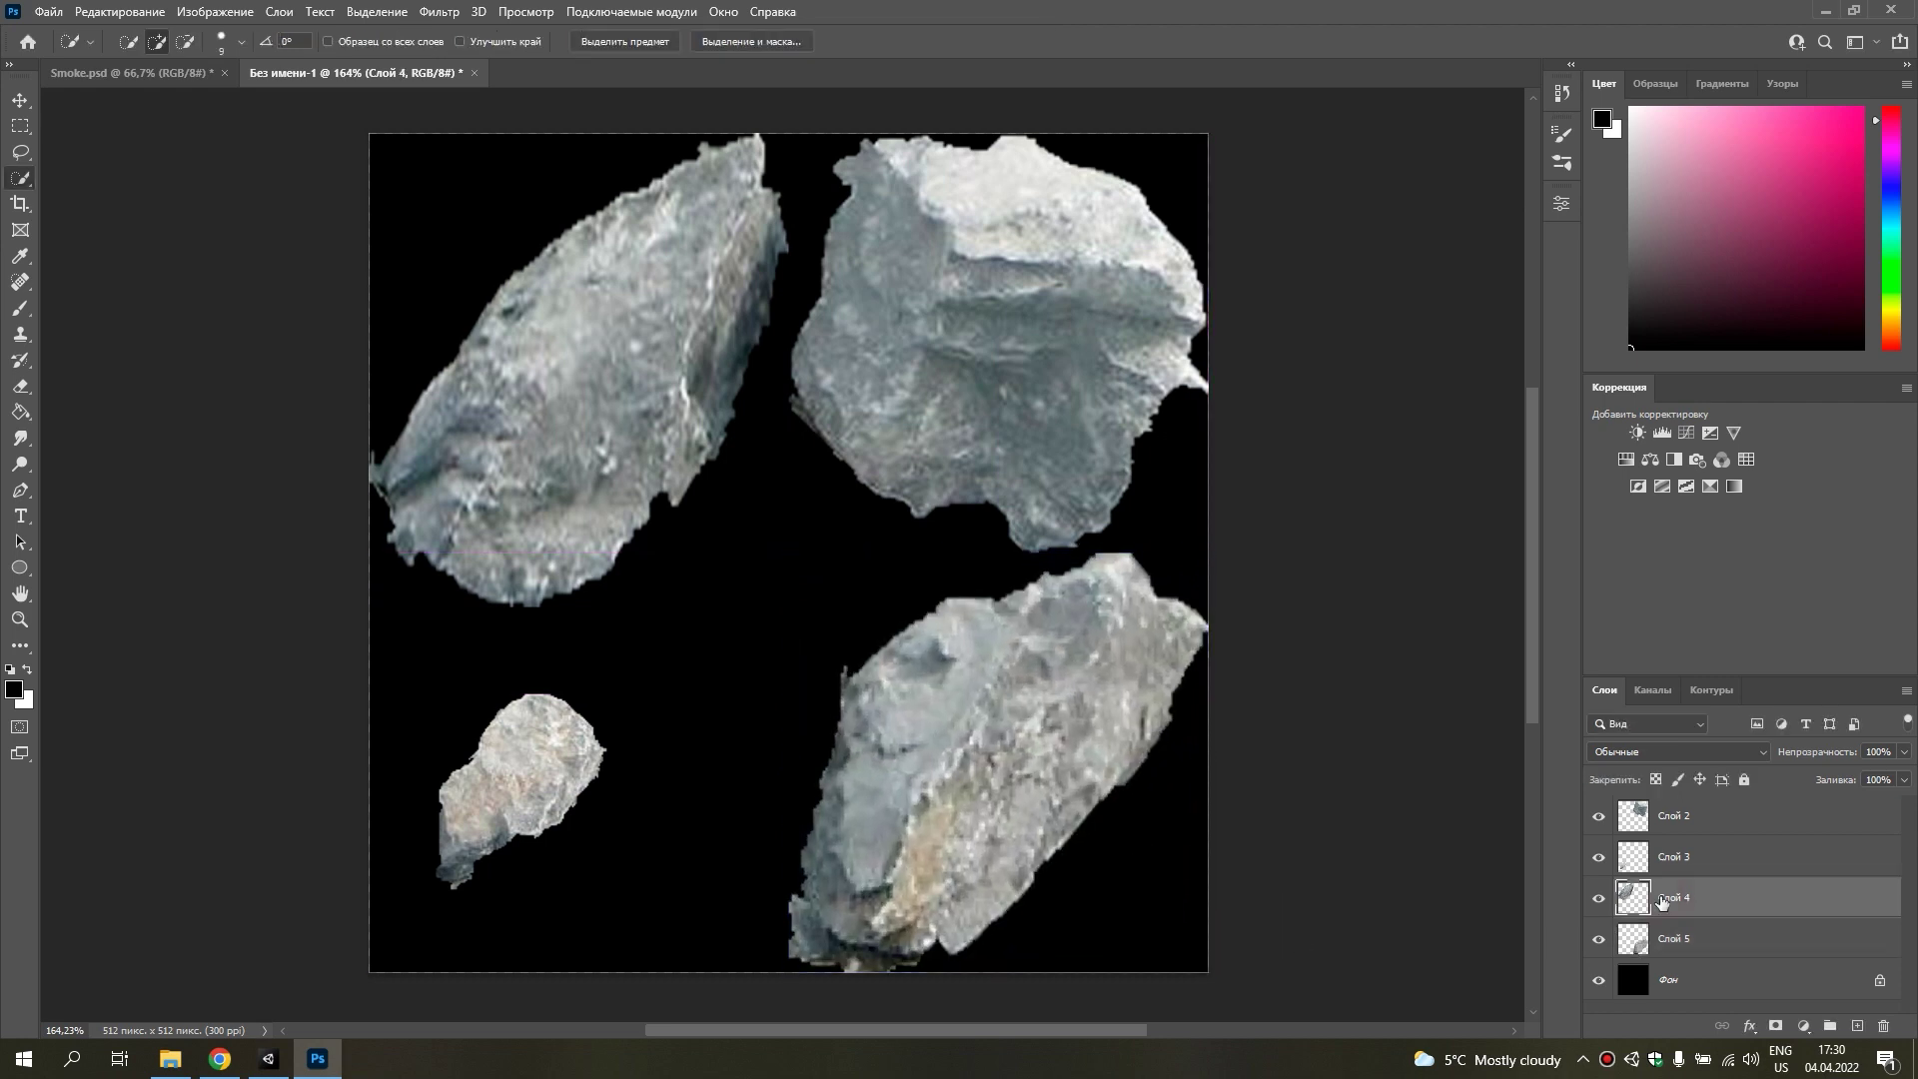
# Enlarge the Слой 3 small rock into the bottom-left quadrant and mirror it horizontally.
pyautogui.hotkey('ctrl', 't')
pyautogui.moveTo(789, 607); pyautogui.dragTo(785, 552)
pyautogui.click(1678, 856)
pyautogui.moveTo(520, 760); pyautogui.dragTo(452, 841)
pyautogui.moveTo(540, 791); pyautogui.dragTo(789, 550)
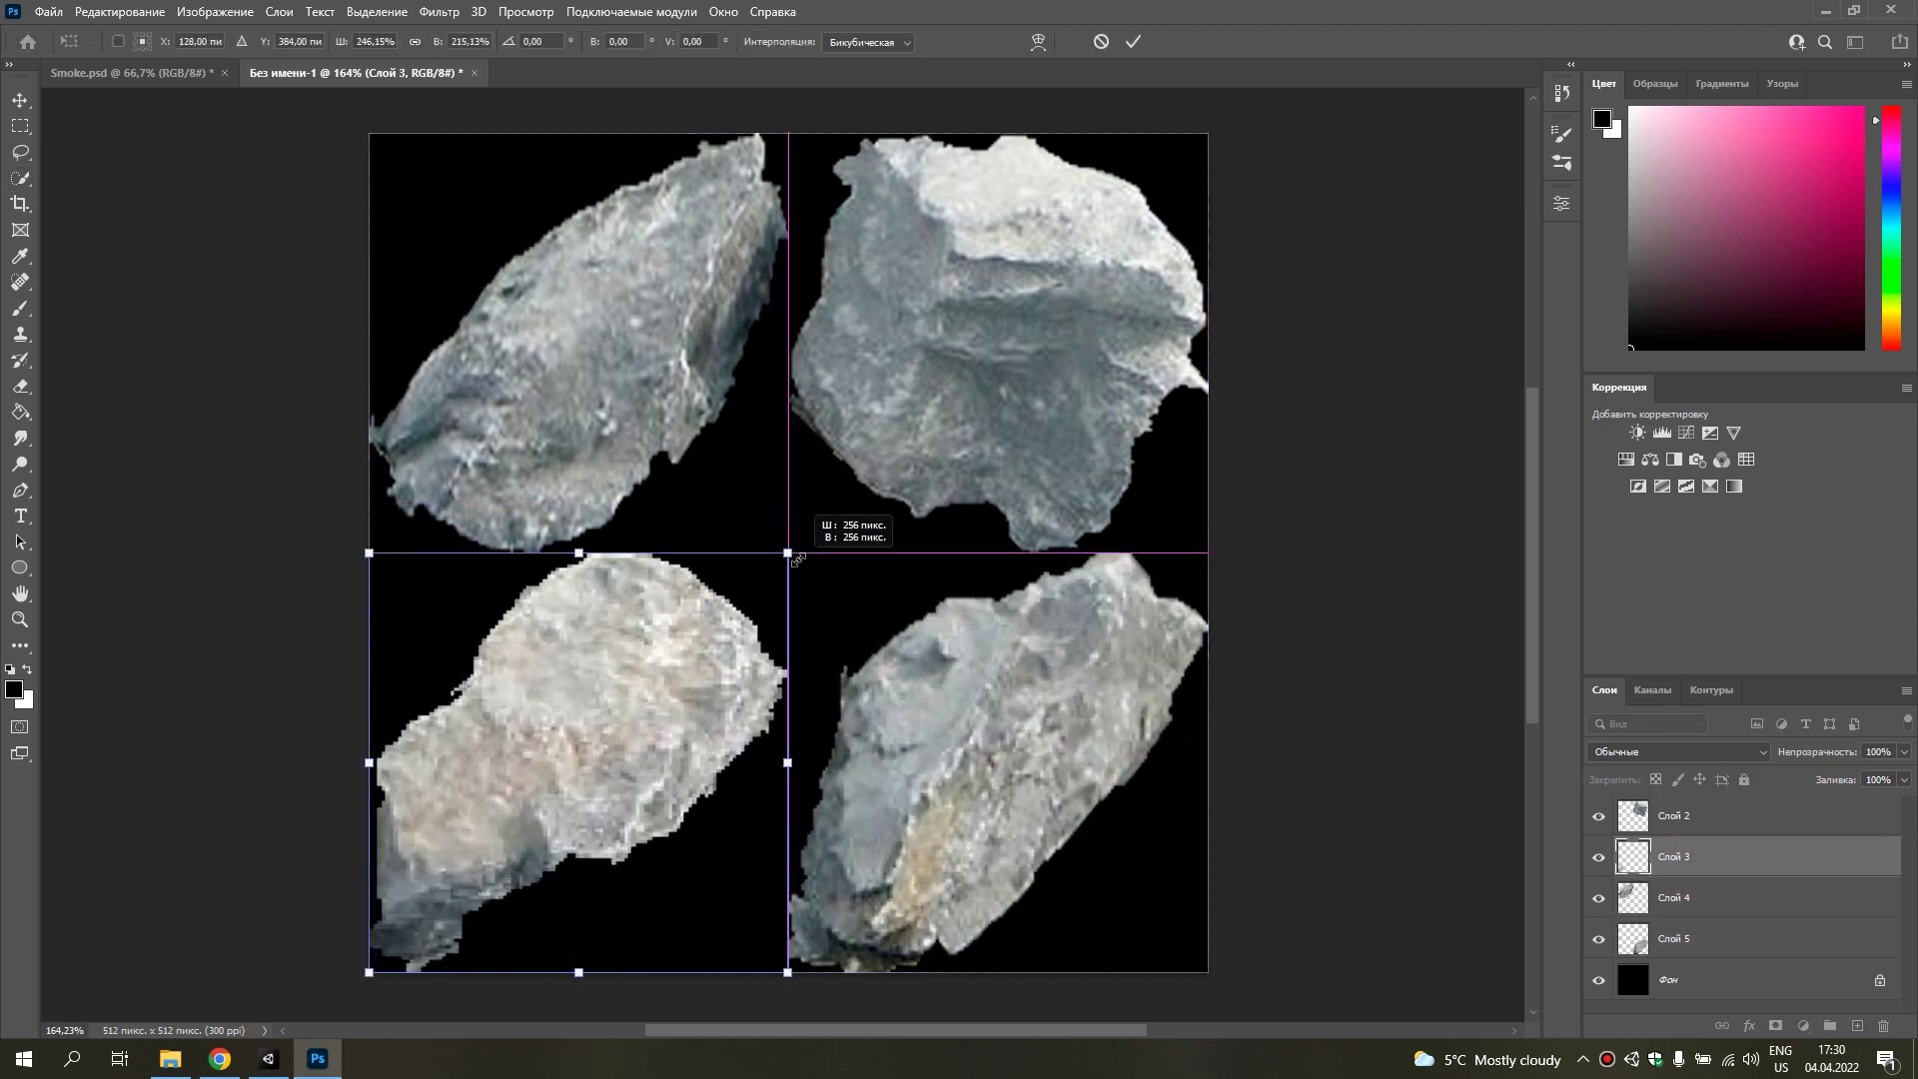
pyautogui.press('Return')
pyautogui.keyDown('alt'); pyautogui.scroll(-4, 792, 599); pyautogui.keyUp('alt')
pyautogui.hotkey('ctrl', 't')
pyautogui.press('Return')
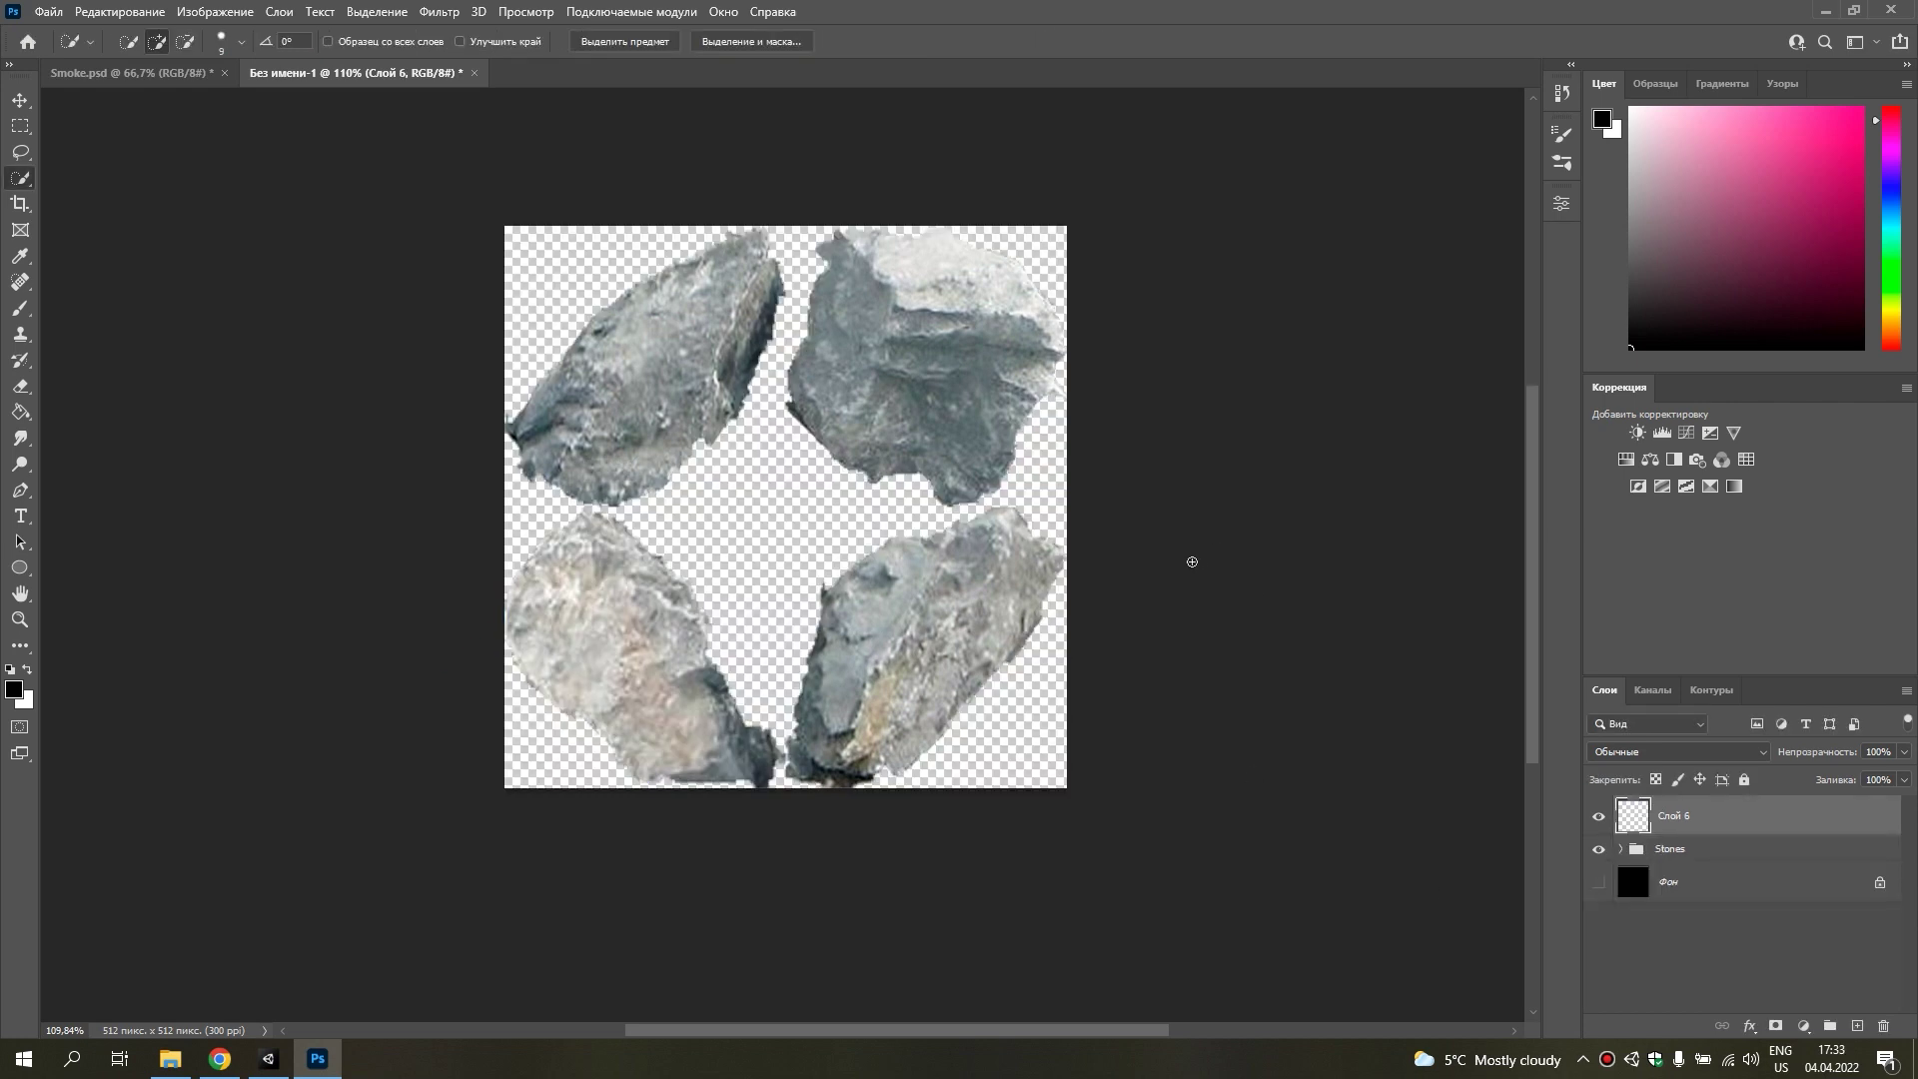
# Preview the splintered wood photo in the осколки дерева search, briefly visiting its stock source page.
pyautogui.click(220, 1059)
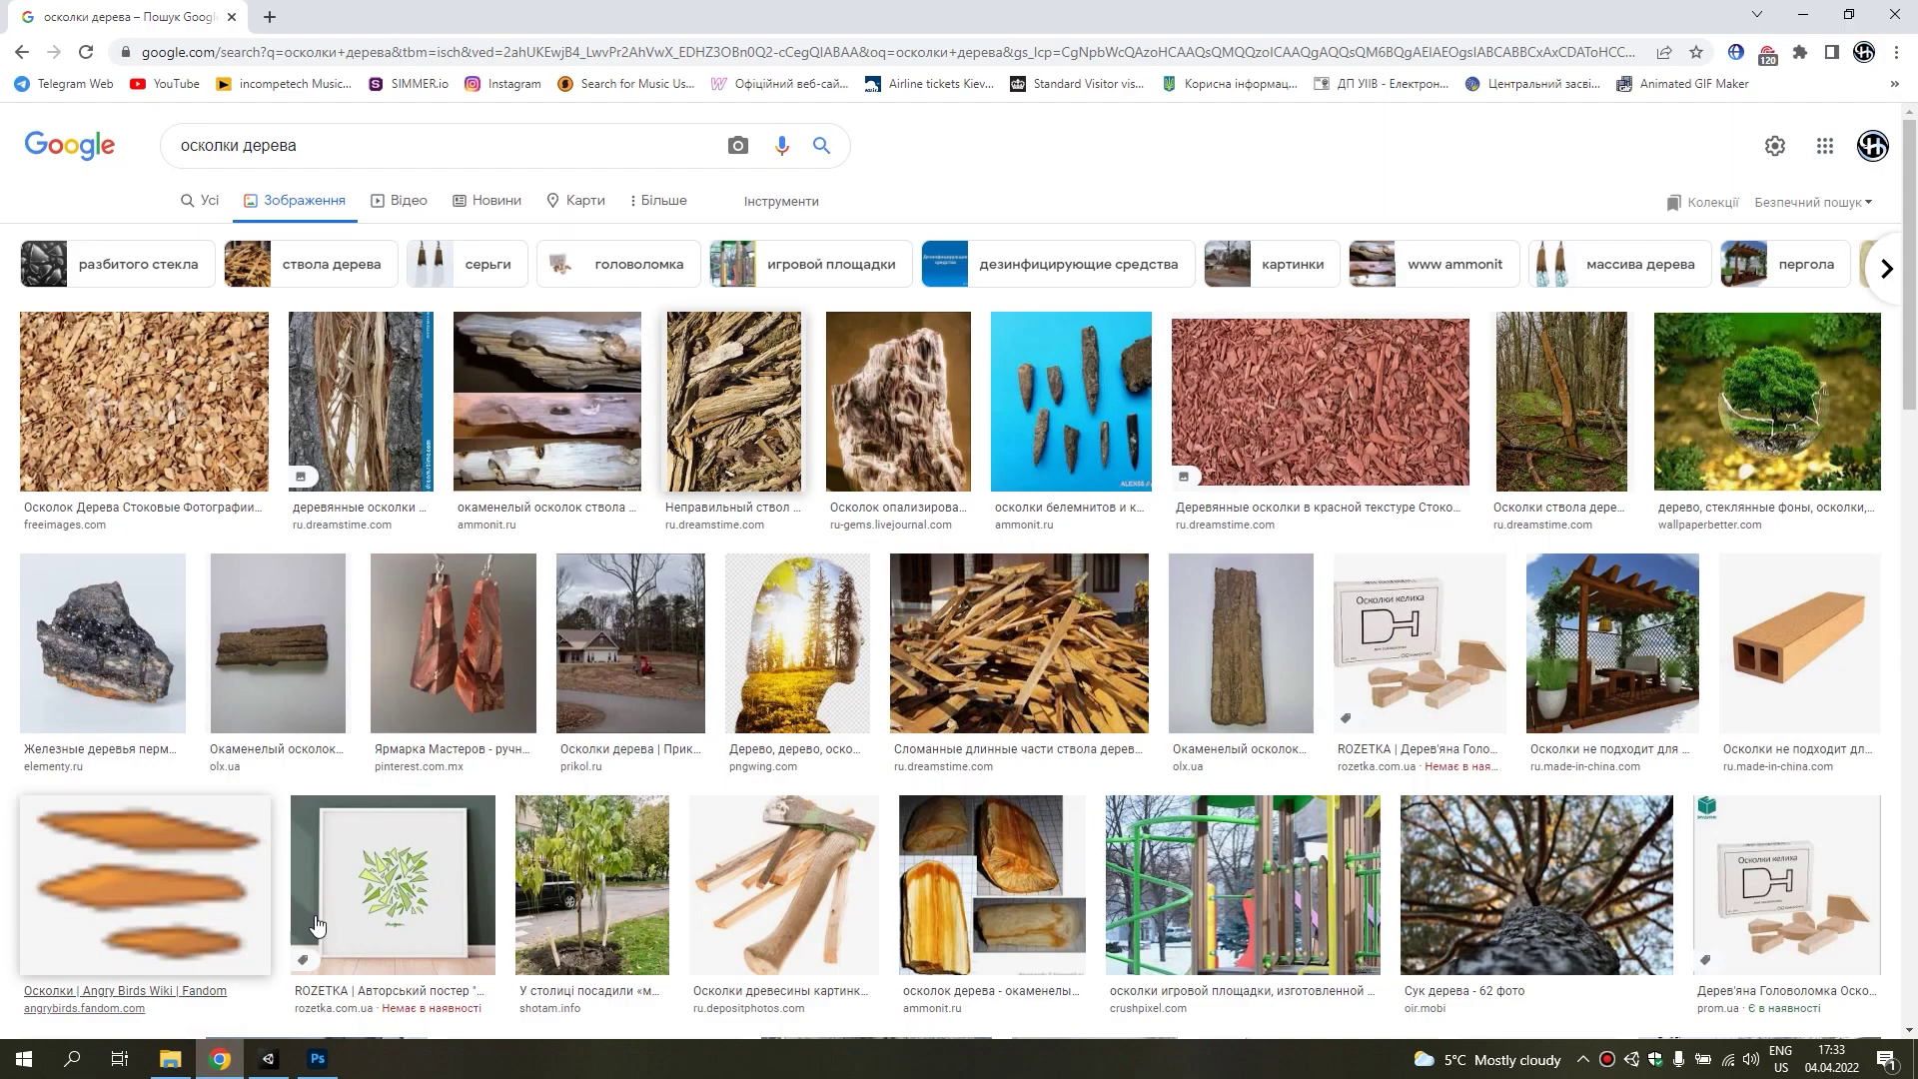
pyautogui.click(774, 393)
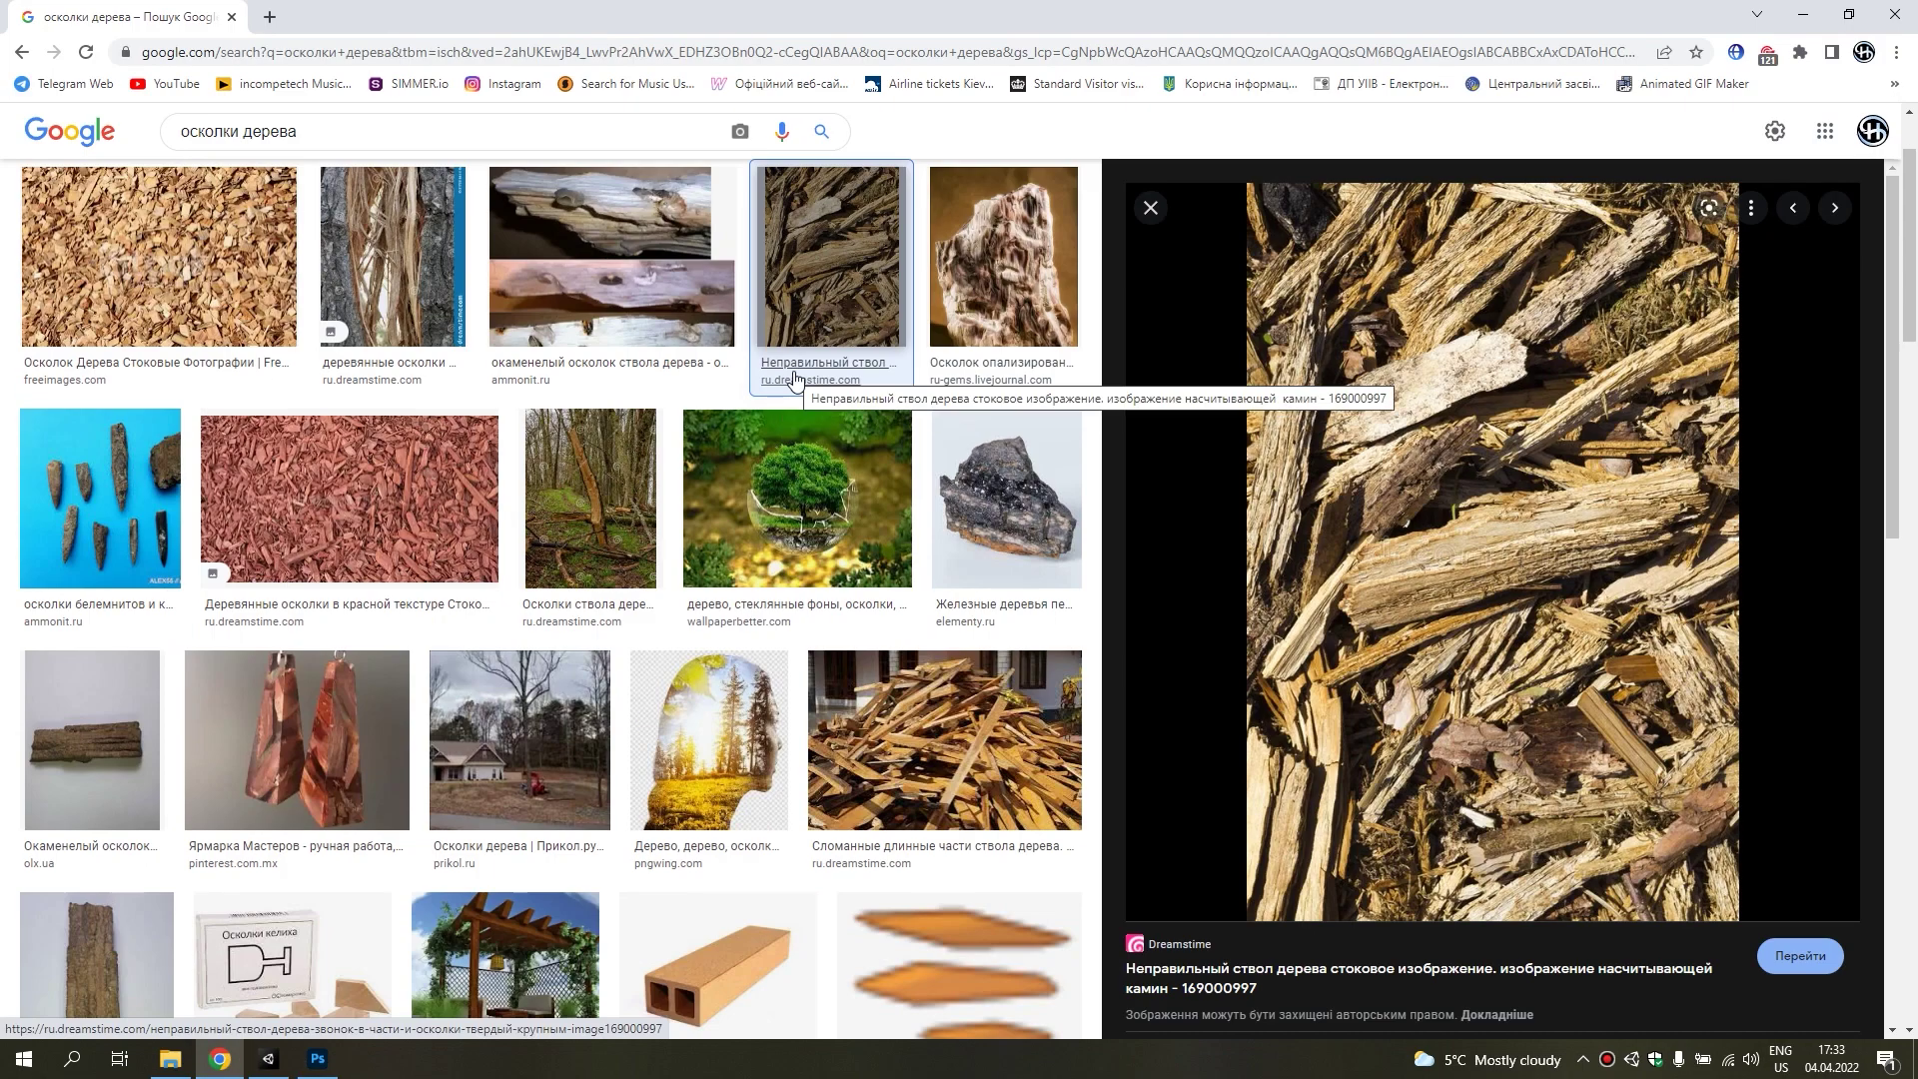
pyautogui.scroll(2, 1399, 544)
pyautogui.scroll(-2, 1432, 548)
pyautogui.scroll(-1, 1432, 547)
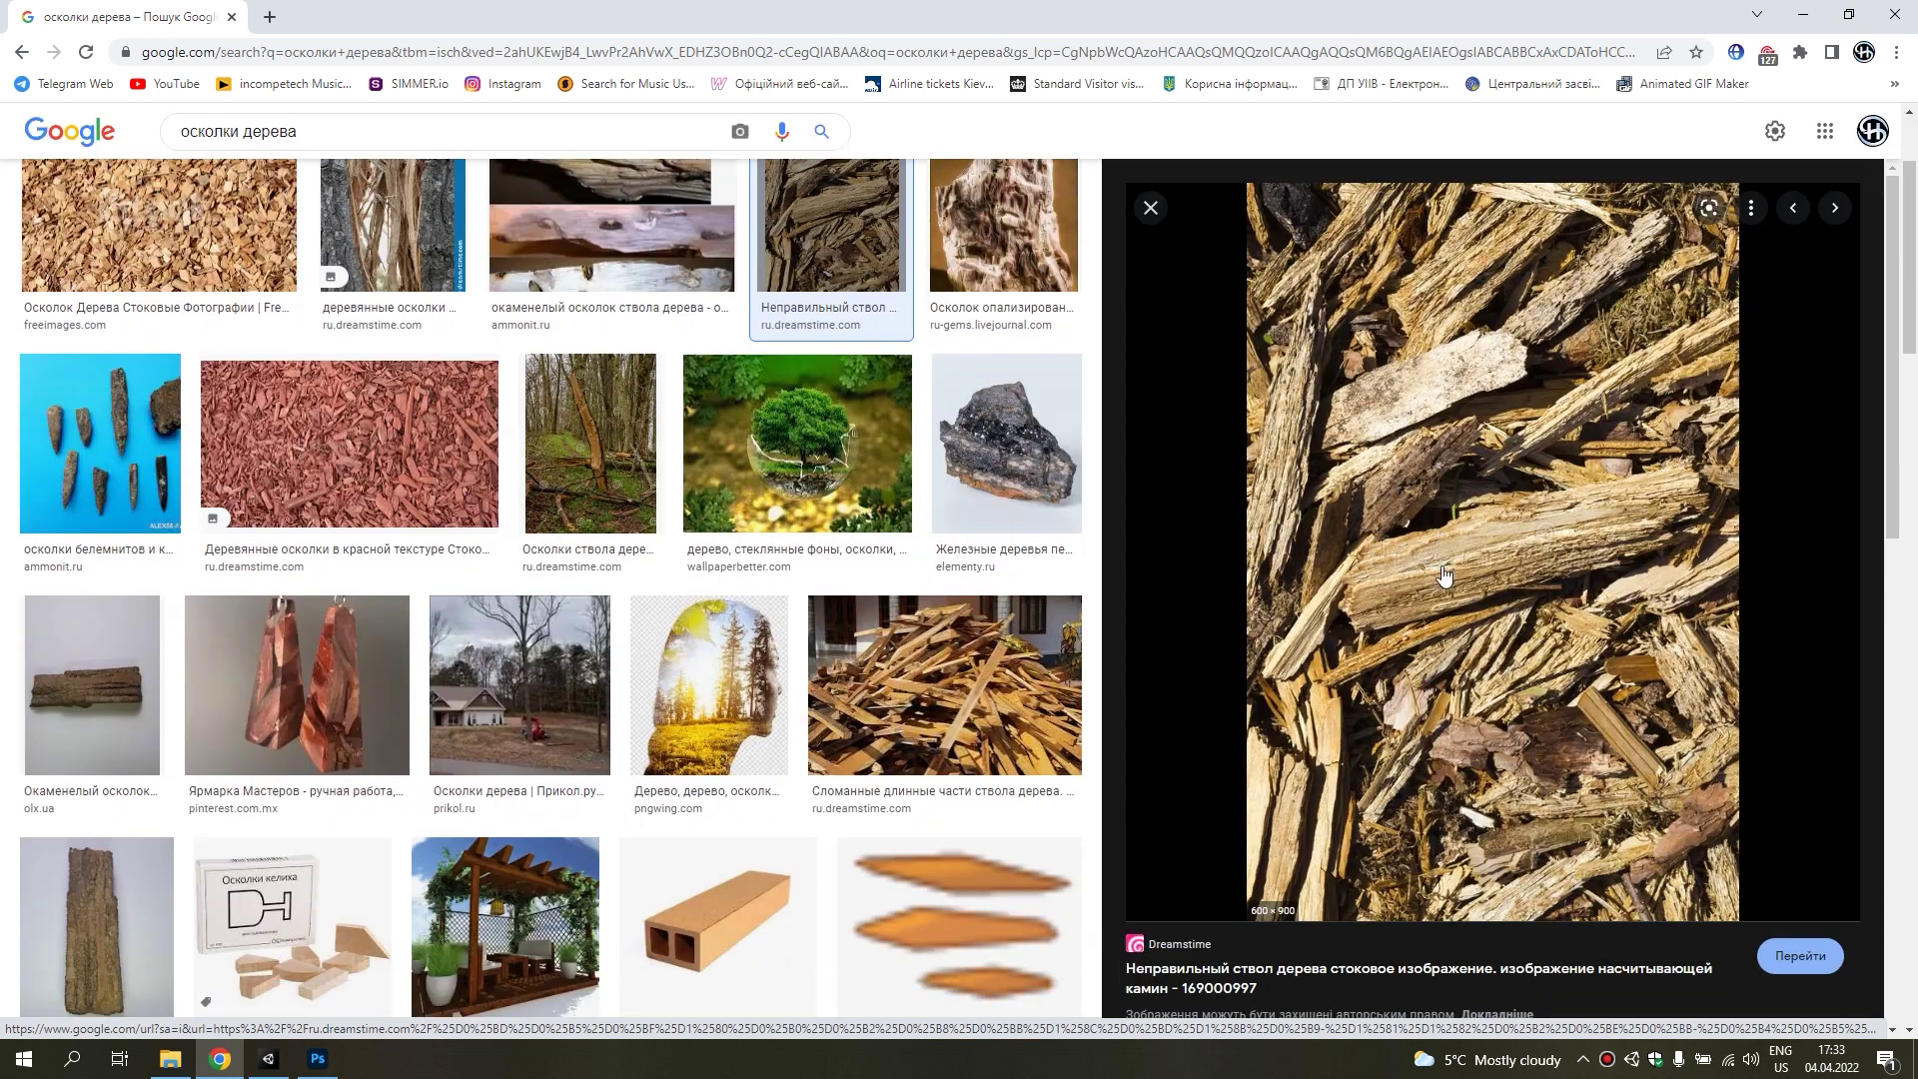
pyautogui.rightClick(1478, 507)
pyautogui.click(1538, 513)
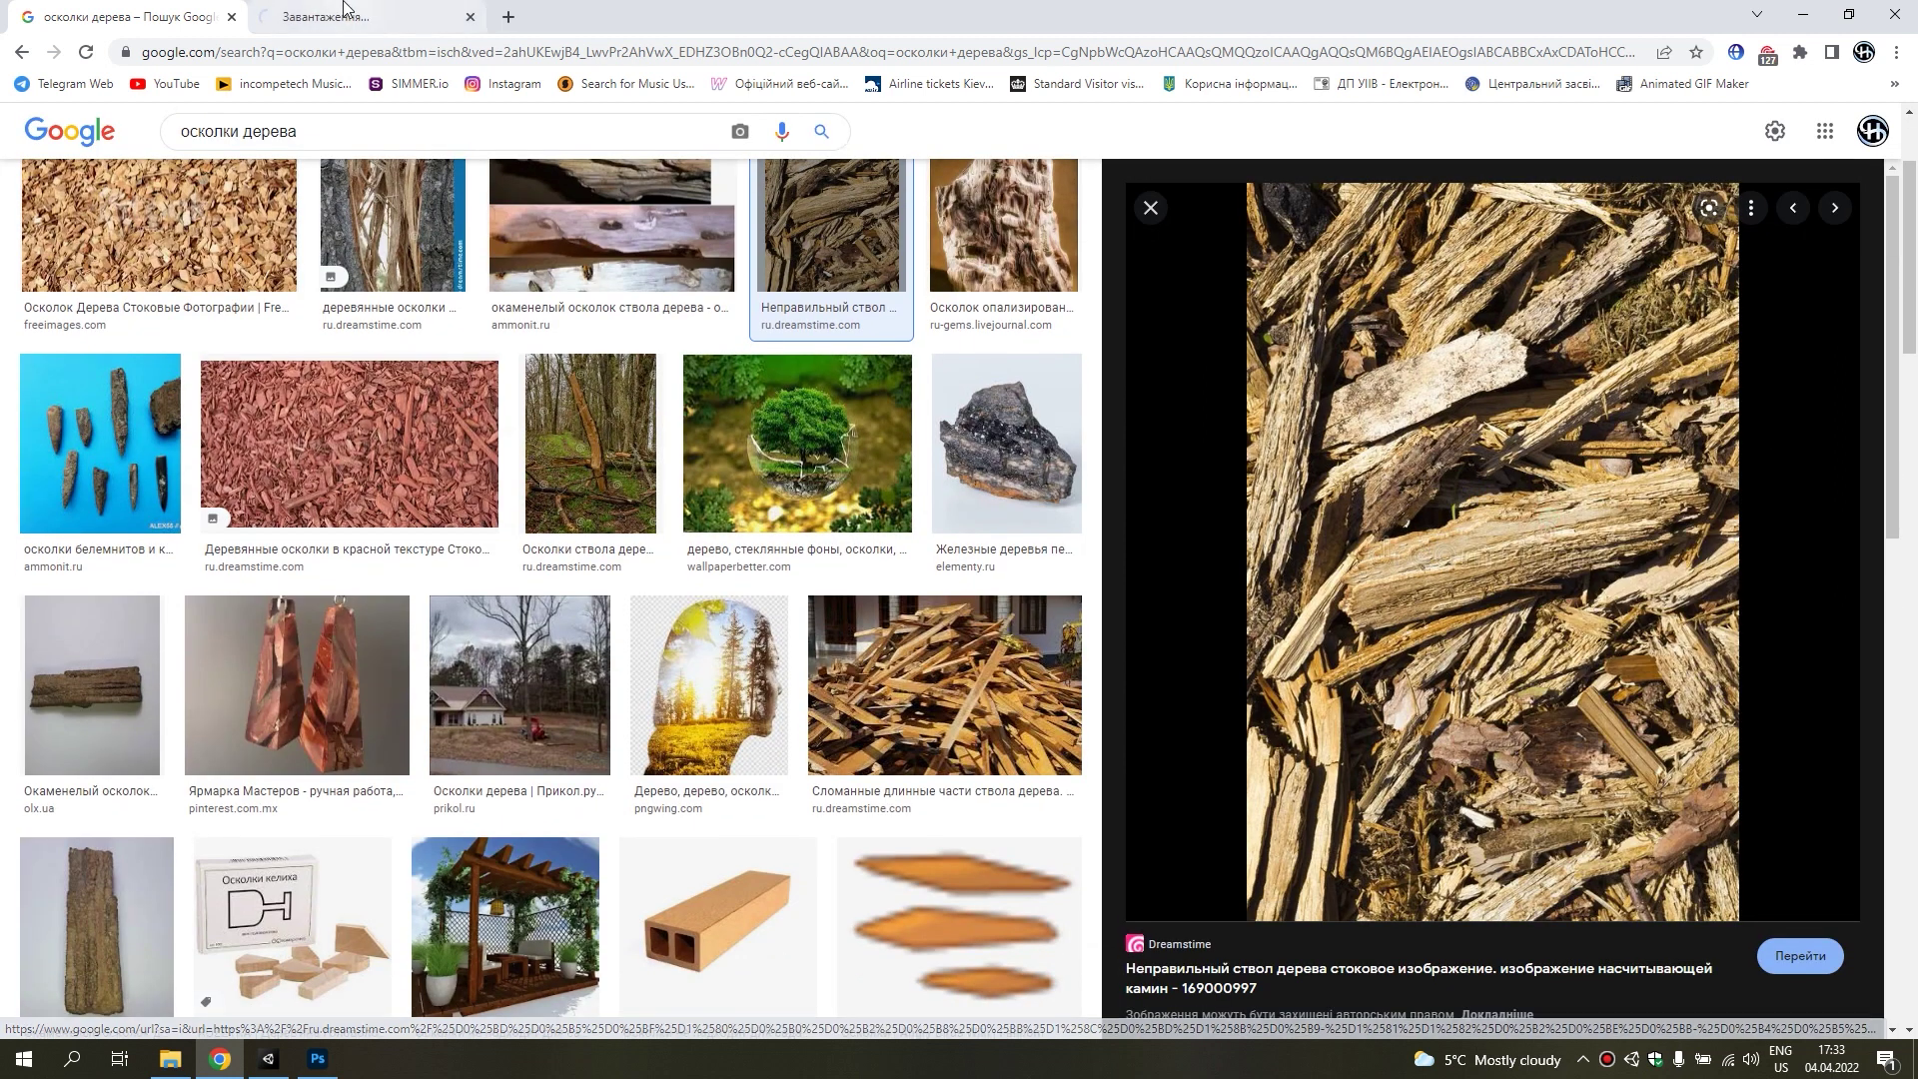
pyautogui.hotkey('ctrl', 'Tab')
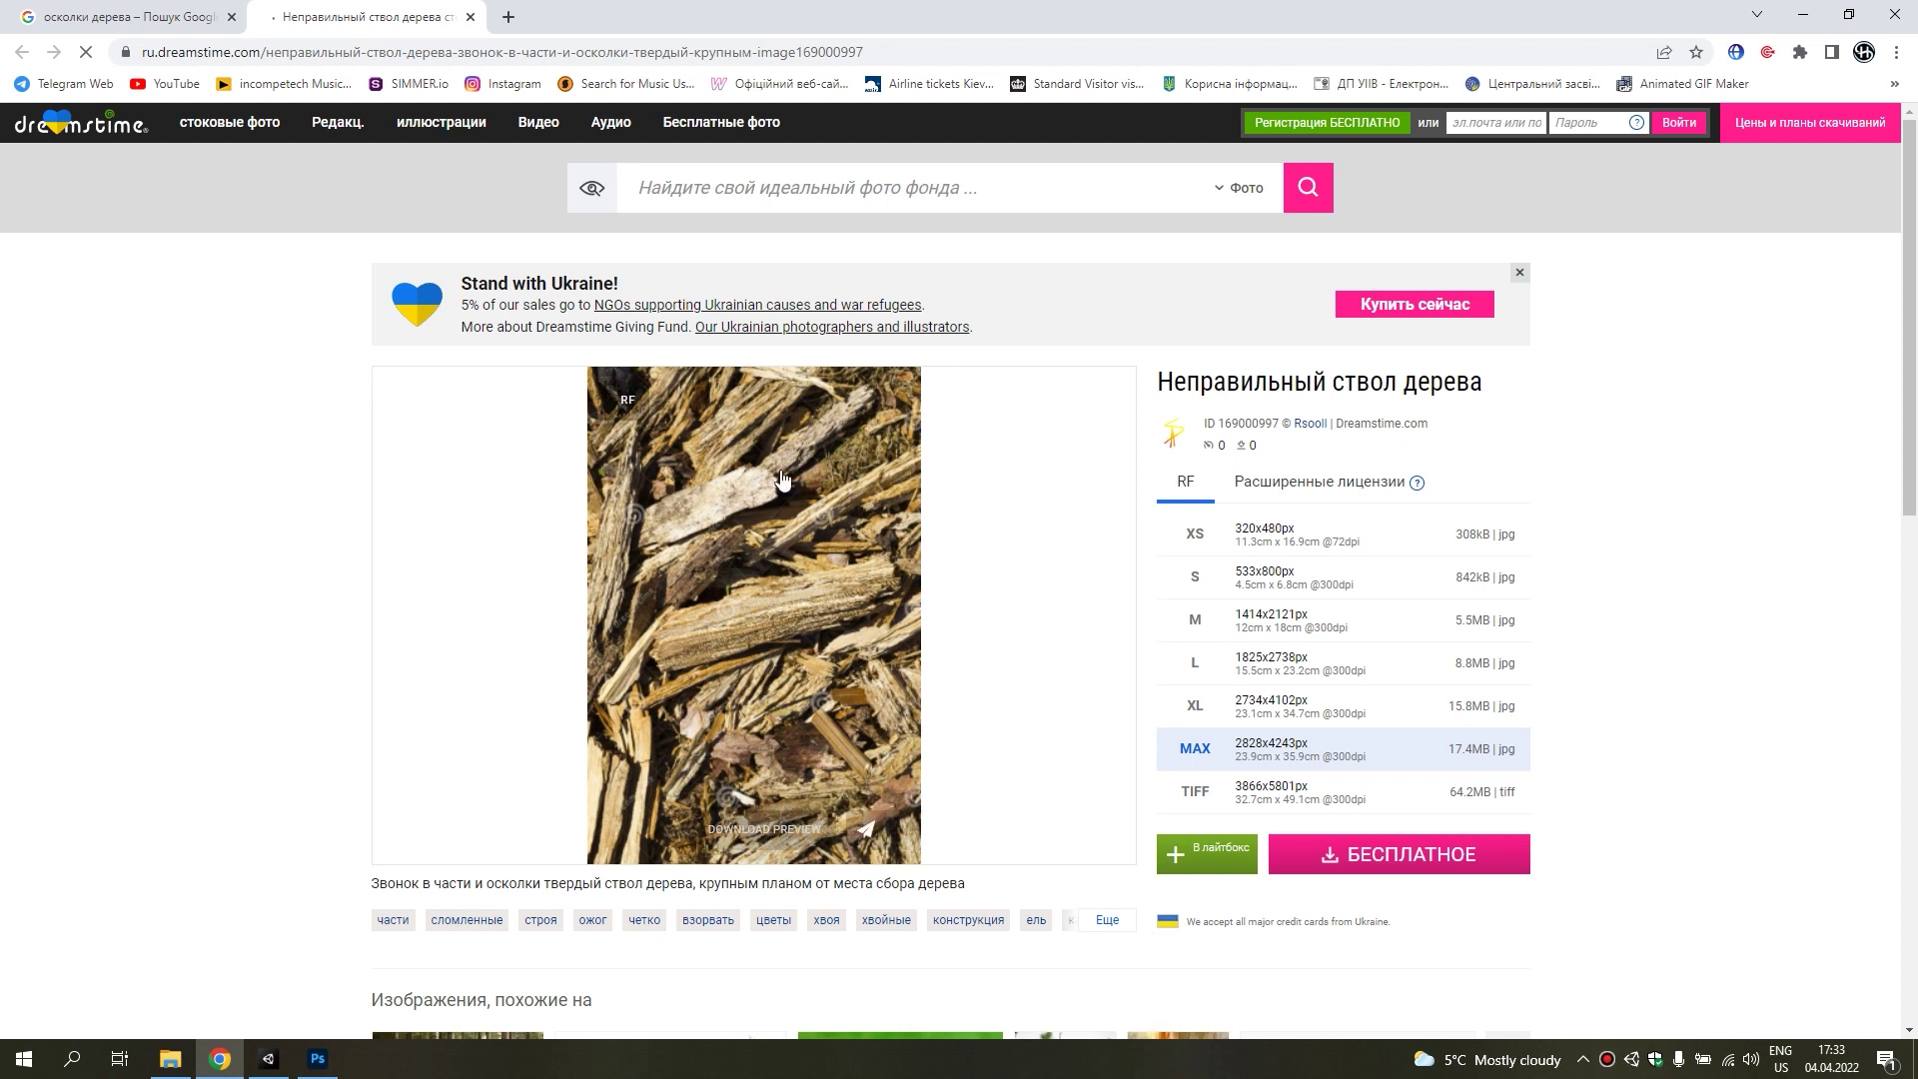
pyautogui.click(471, 17)
# Open the wood-chips photo full-size in a new tab and copy it to the clipboard.
pyautogui.rightClick(1520, 441)
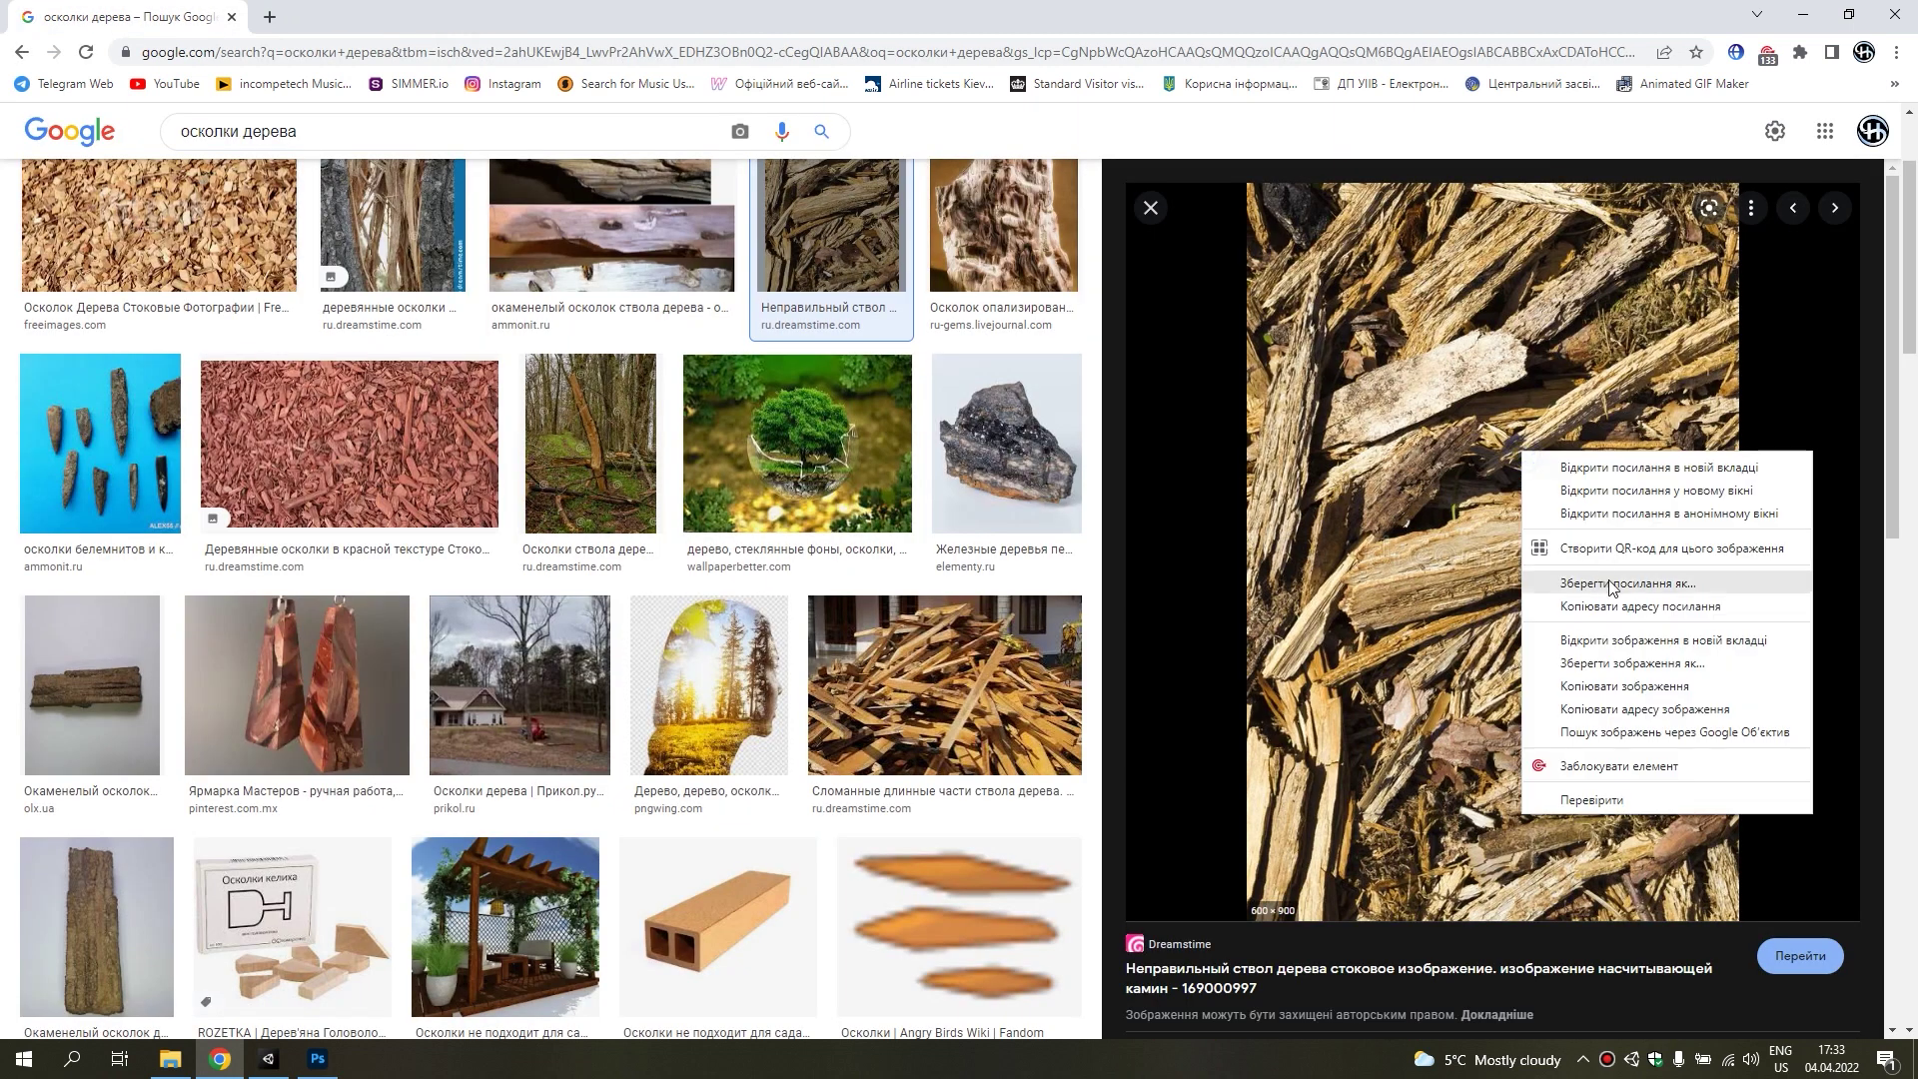
pyautogui.click(1629, 635)
pyautogui.click(430, 12)
pyautogui.rightClick(967, 427)
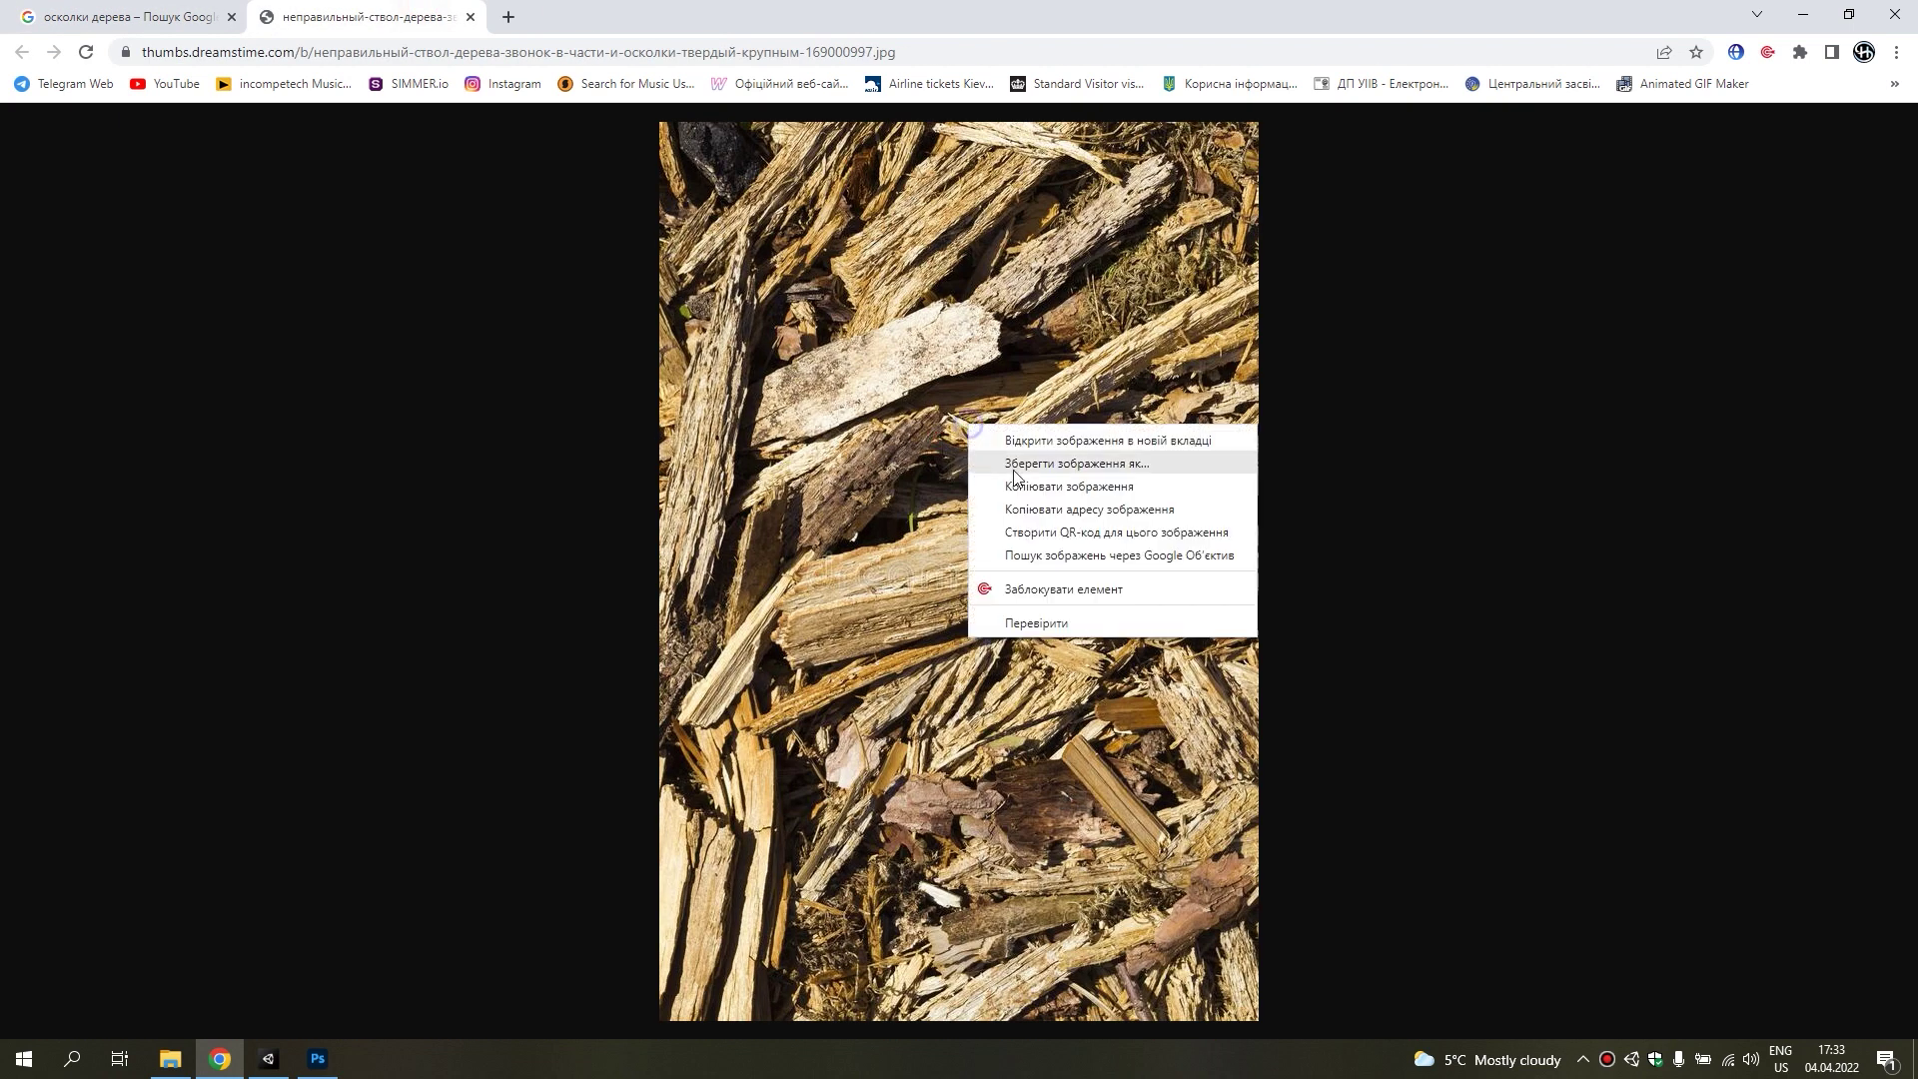
pyautogui.click(1053, 496)
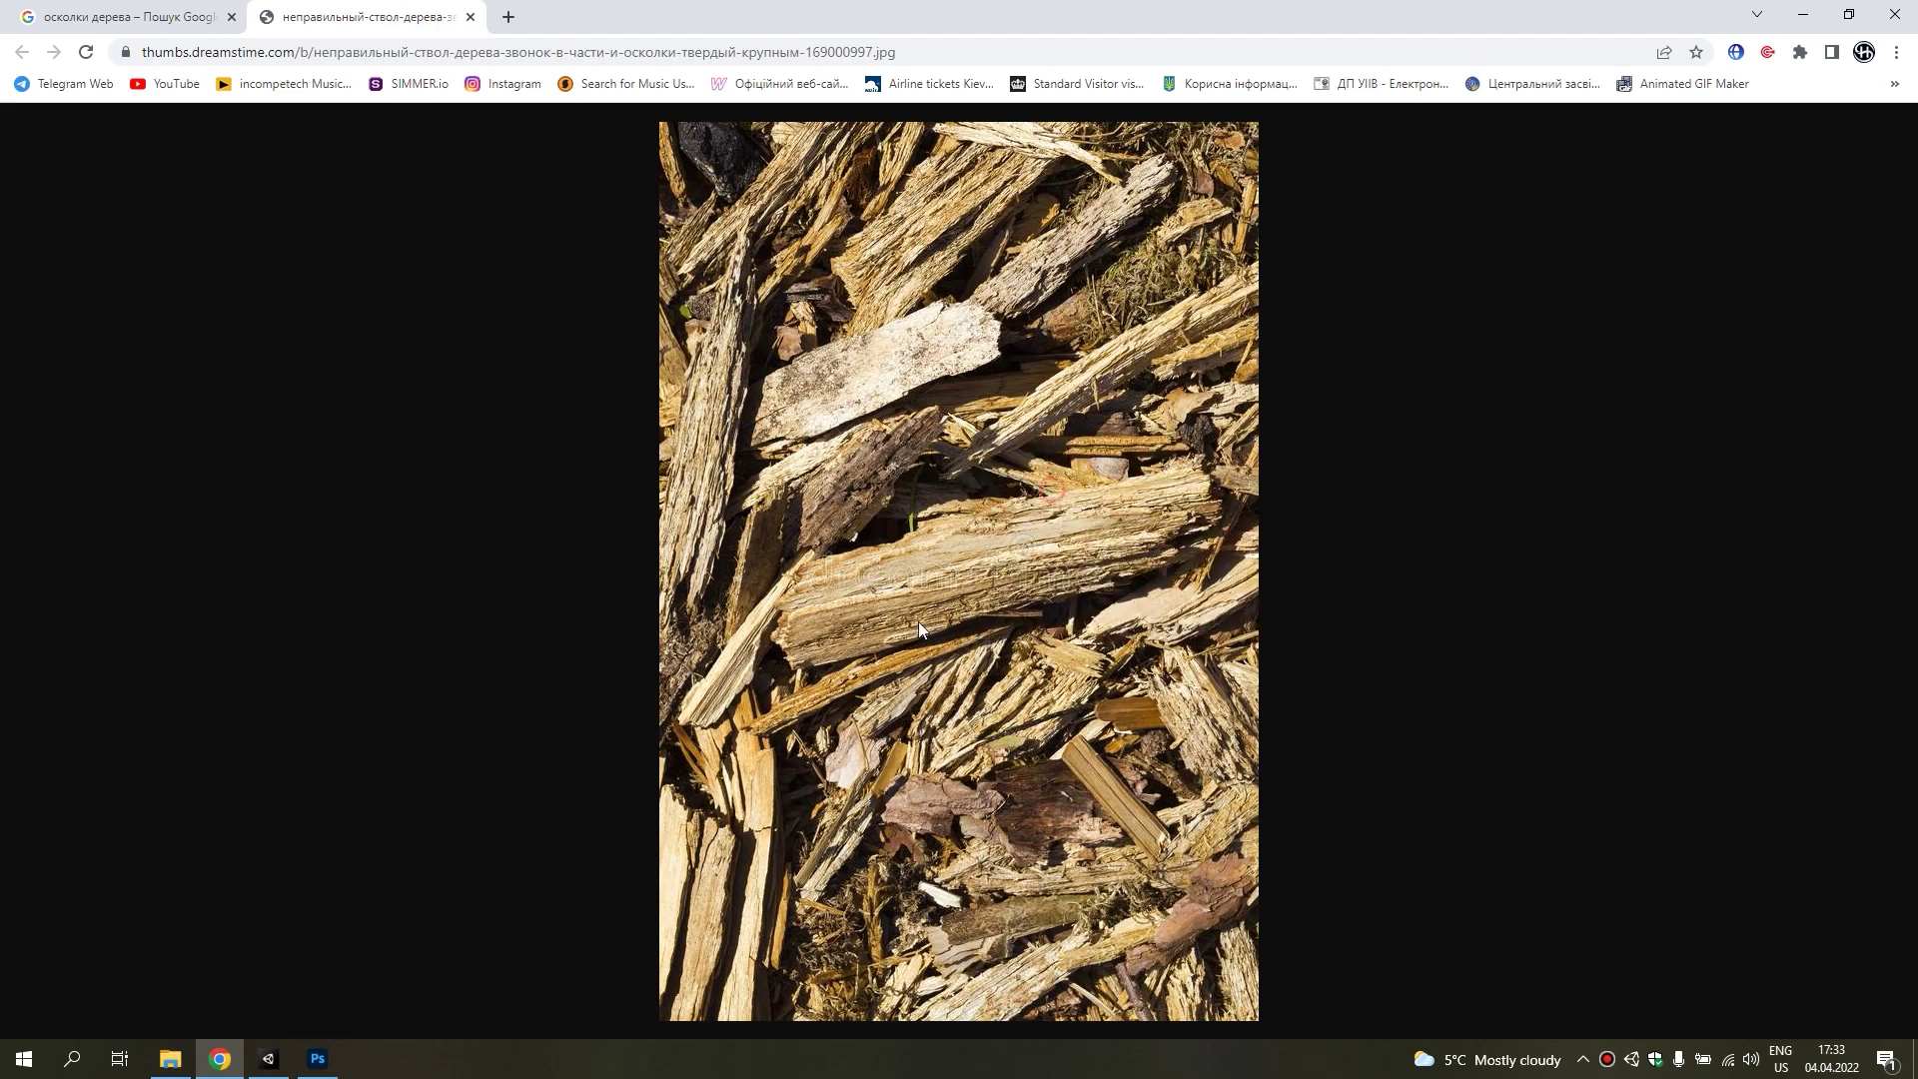
pyautogui.click(318, 1059)
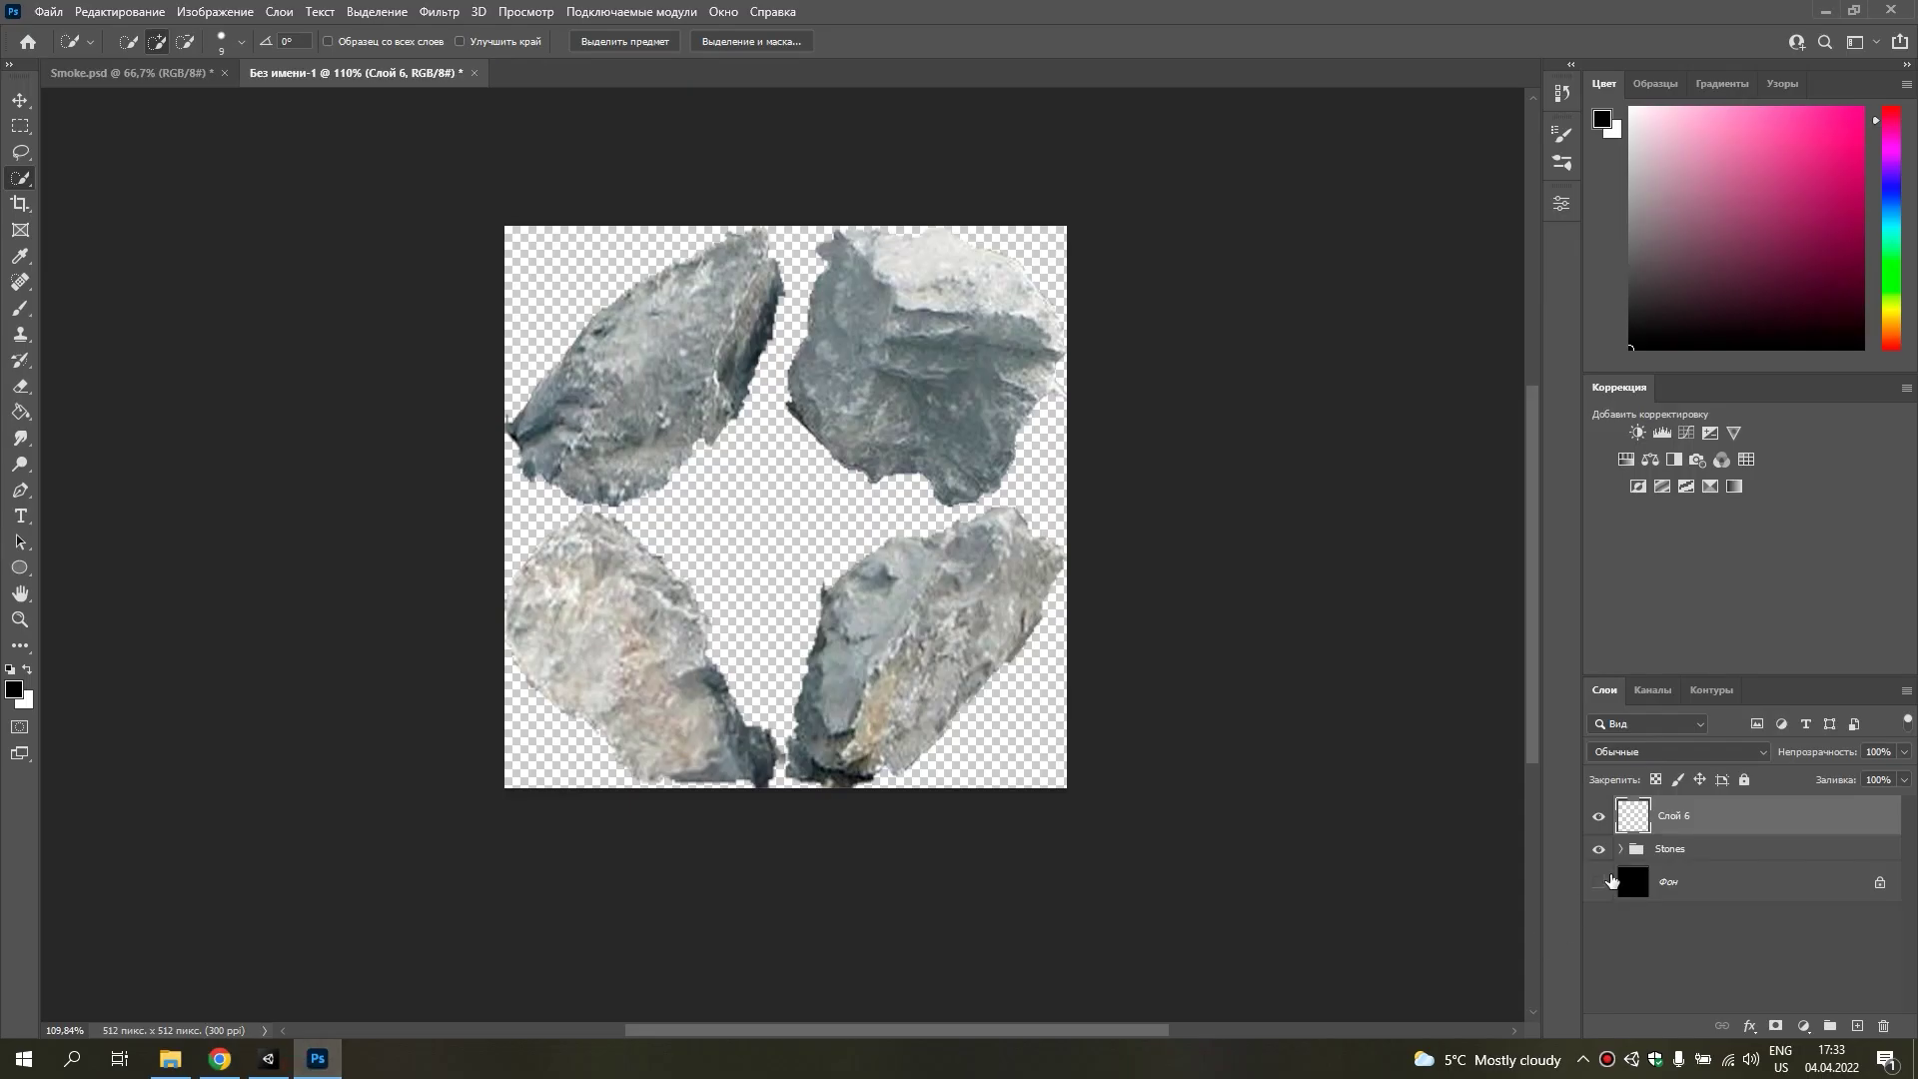
# Paste the wood-chips photo and copy the pale middle plank onto its own layer.
pyautogui.hotkey('ctrl', 'v')
pyautogui.keyDown('alt'); pyautogui.scroll(3, 924, 617); pyautogui.keyUp('alt')
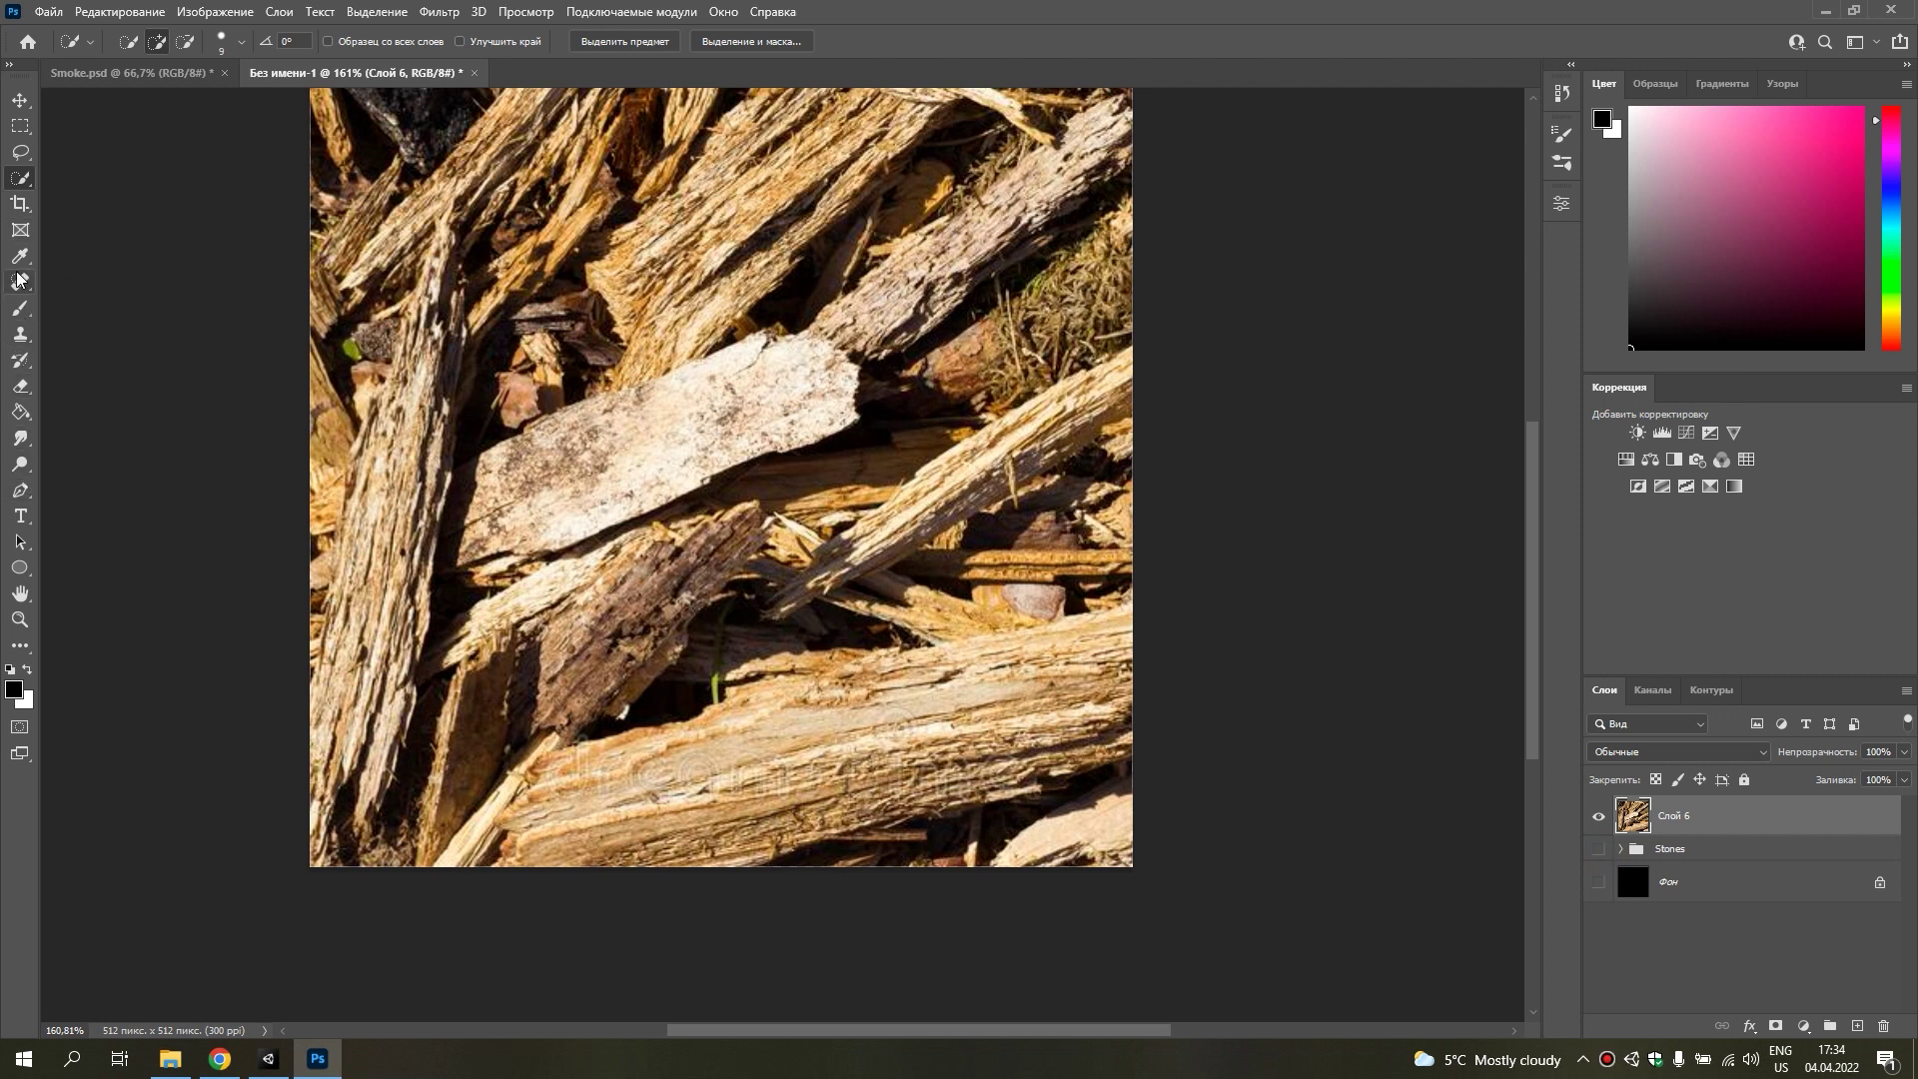
pyautogui.keyDown('alt'); pyautogui.scroll(-2, 523, 444); pyautogui.keyUp('alt')
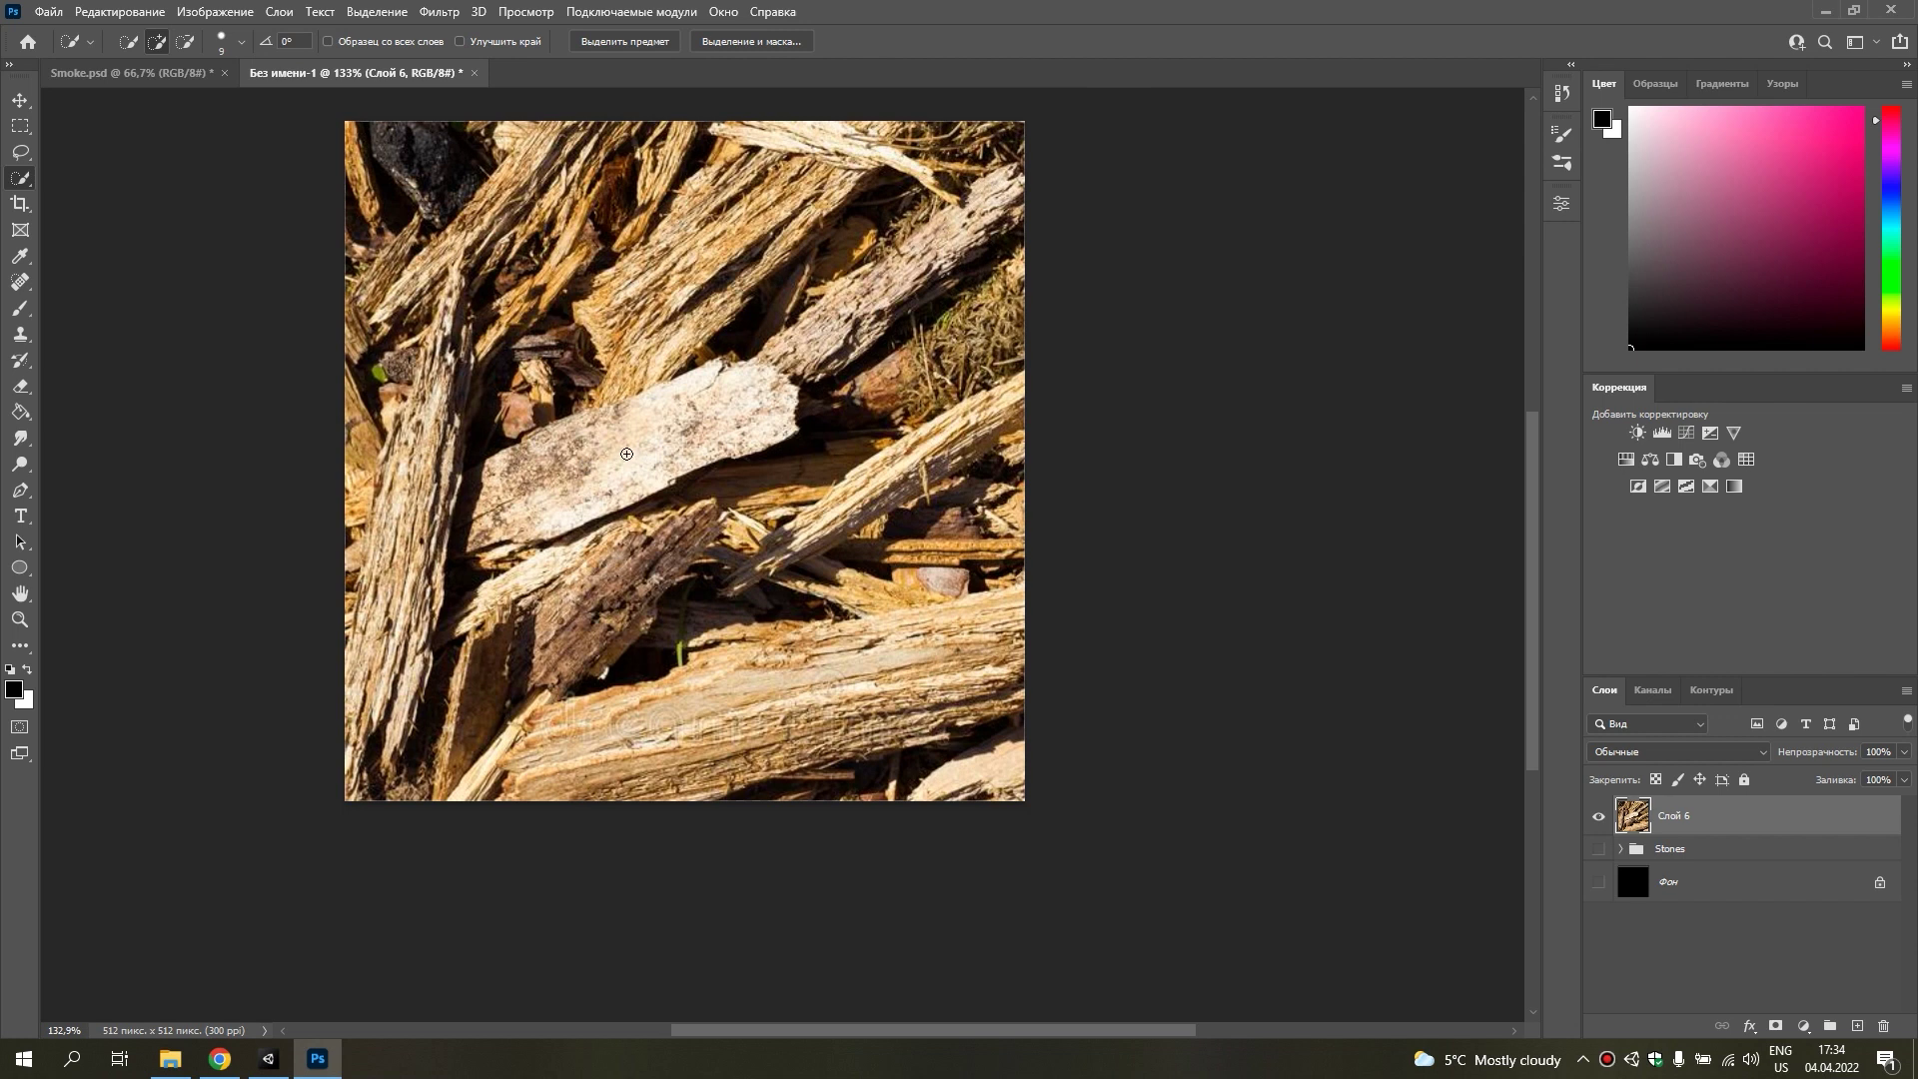
pyautogui.moveTo(651, 346)
pyautogui.mouseDown()
pyautogui.moveTo(798, 216)
pyautogui.moveTo(474, 634)
pyautogui.mouseUp()
pyautogui.hotkey('ctrl', 'j')
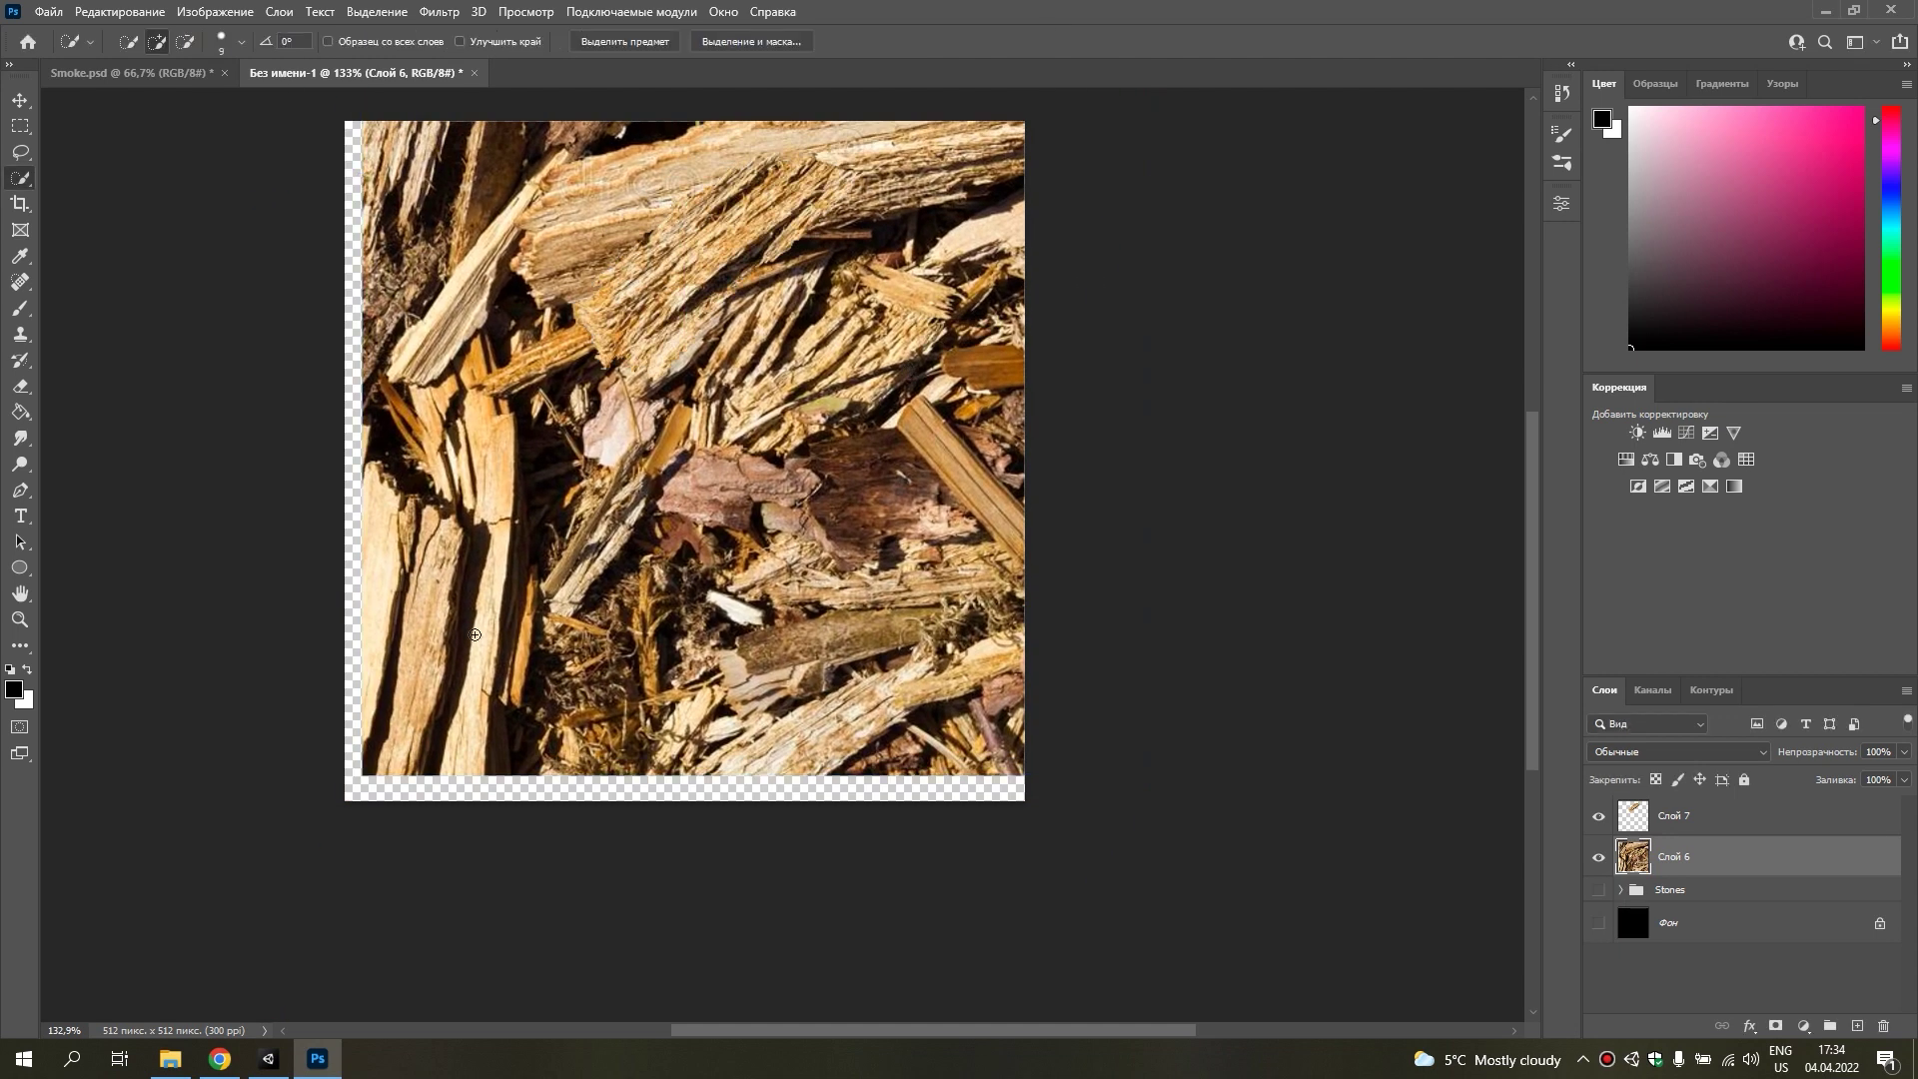
# Copy the selected wood chip to a new layer and shift it slightly across the canvas.
pyautogui.hotkey('ctrl', 'j')
pyautogui.hotkey('ctrl', 't')
pyautogui.moveTo(475, 634)
pyautogui.mouseDown()
pyautogui.moveTo(590, 662)
pyautogui.moveTo(523, 663)
pyautogui.mouseUp()
pyautogui.press('Return')
# Back on the wood photo layer, quick-select another chip at the photo's left edge.
pyautogui.press('w')
pyautogui.hotkey('ctrl', 'shift', 'alt', 'n')
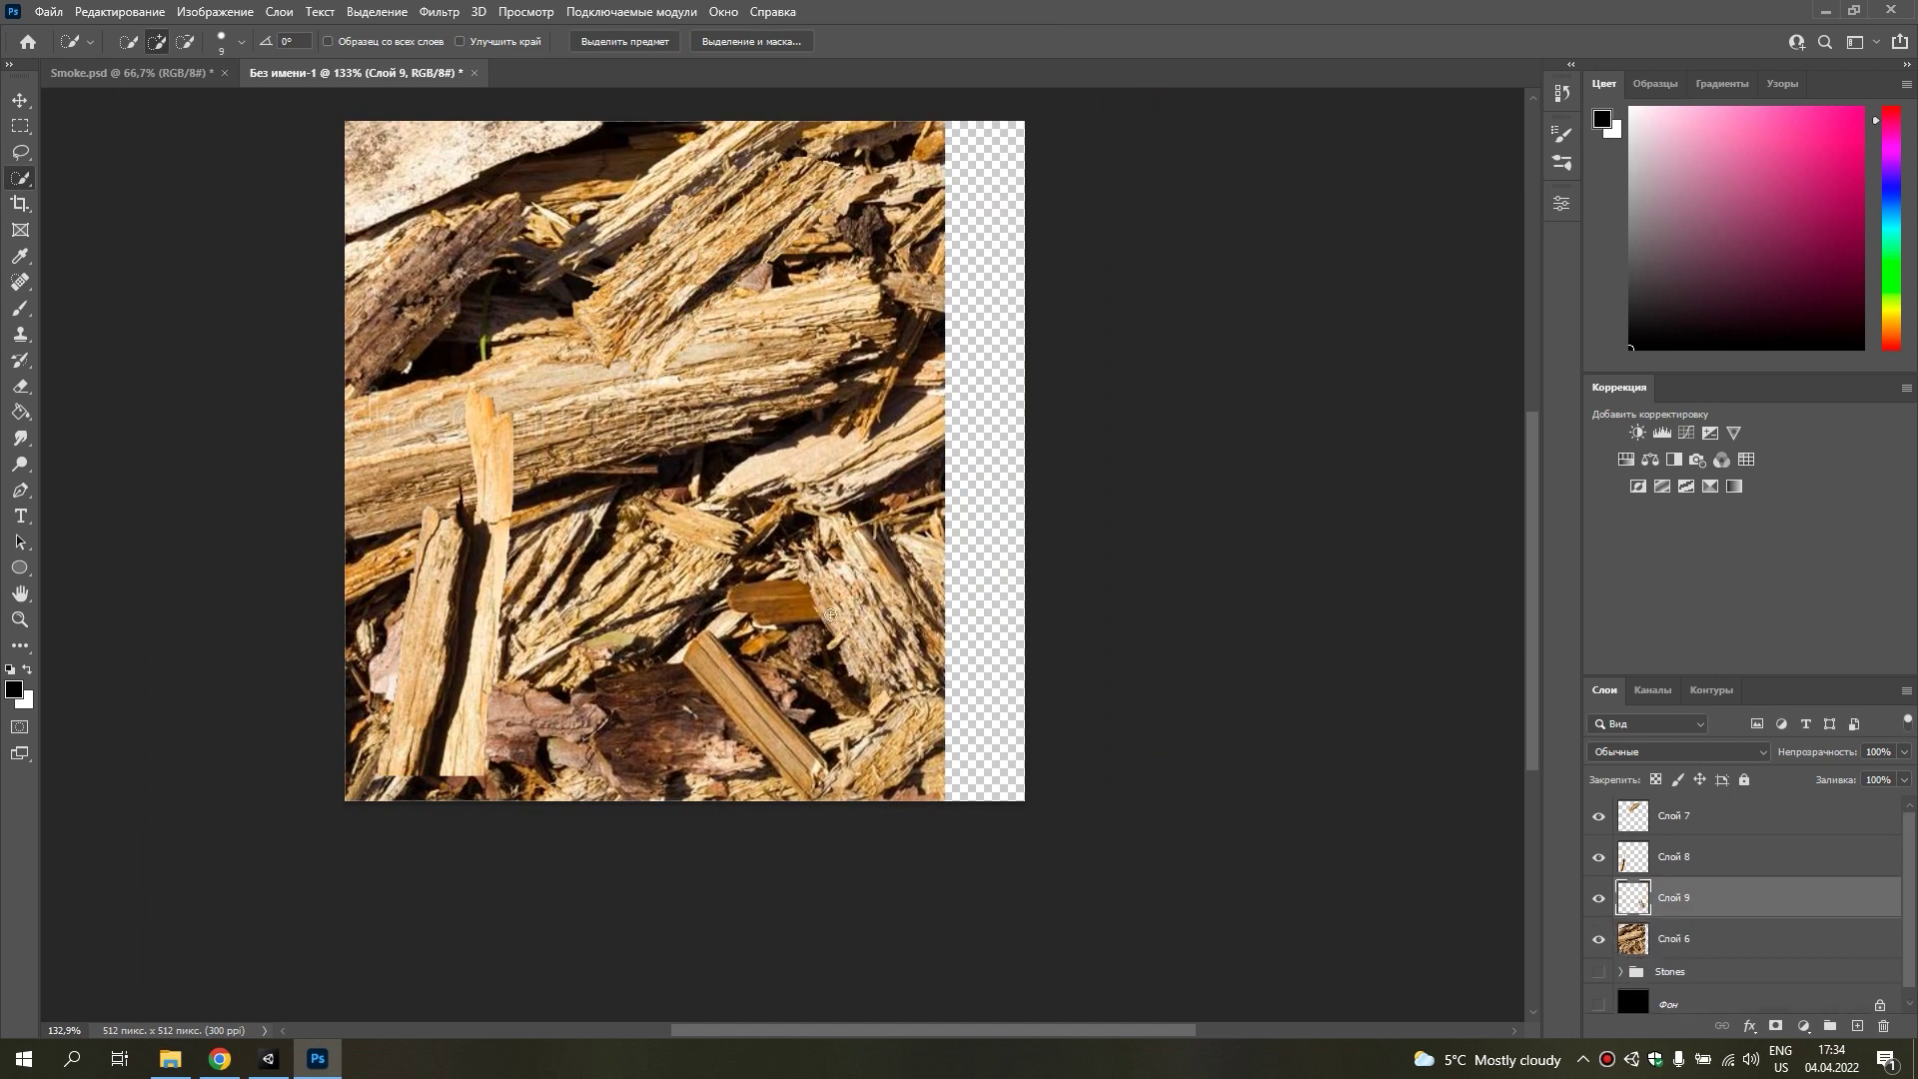
pyautogui.scroll(3, 671, 360)
pyautogui.hotkey('ctrl', 'd')
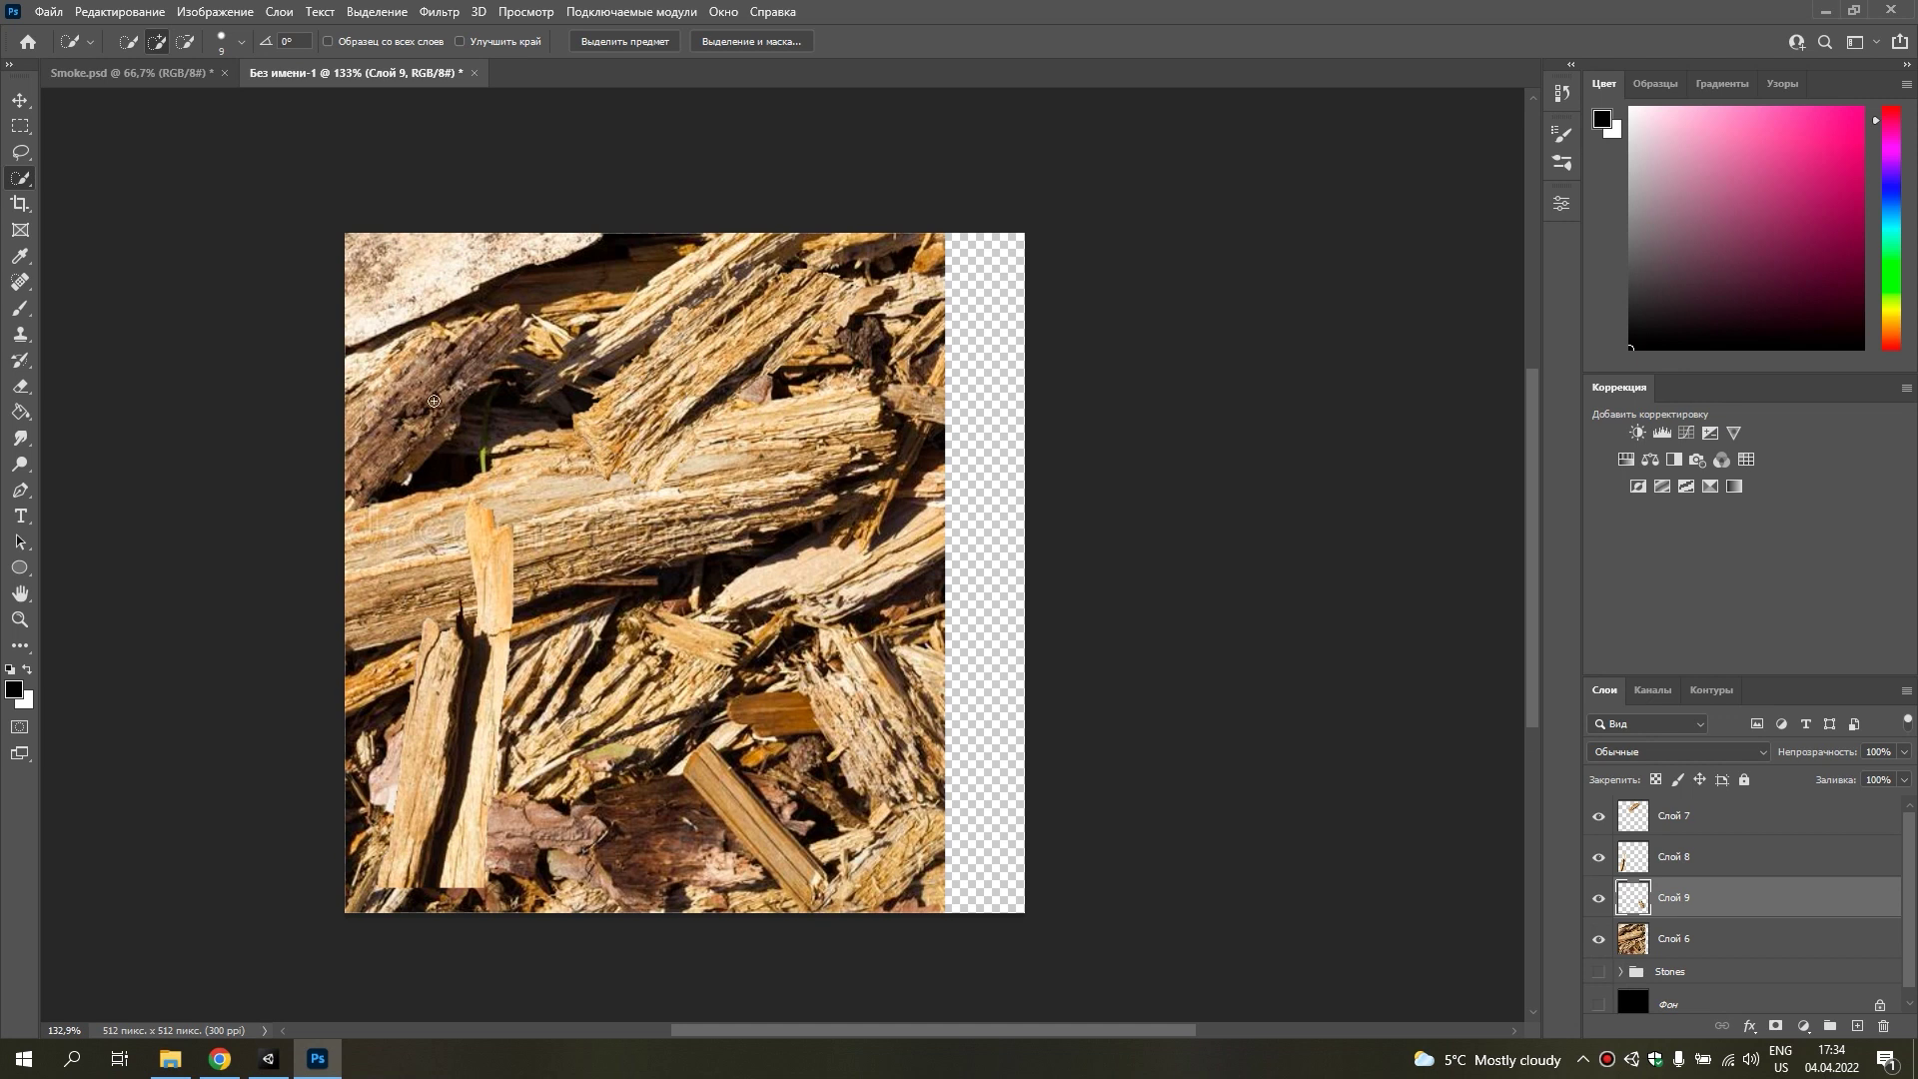
pyautogui.hotkey('alt', '[')
pyautogui.moveTo(428, 398)
pyautogui.mouseDown()
pyautogui.moveTo(369, 440)
pyautogui.moveTo(499, 315)
pyautogui.mouseUp()
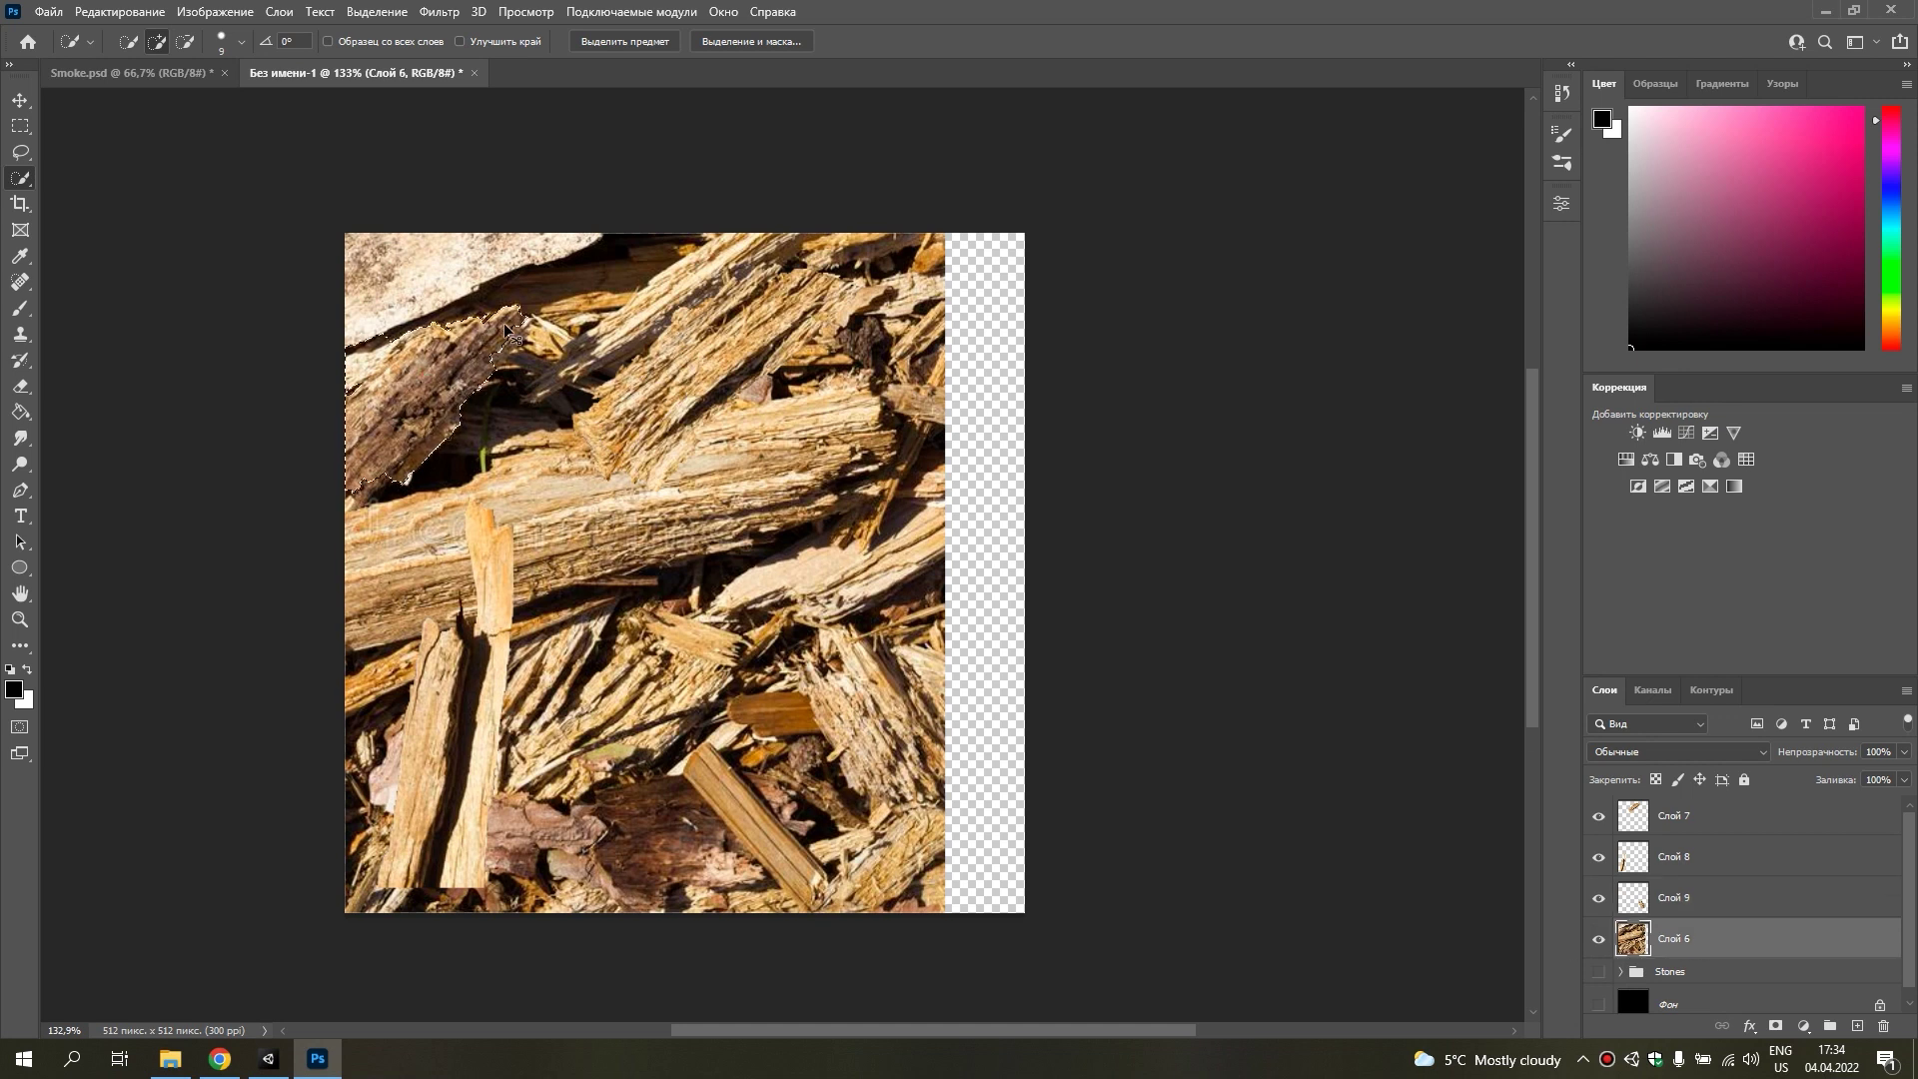
# Copy the top-left bark piece to a new layer and trace-select a ragged sliver at the stick's base.
pyautogui.hotkey('ctrl', 'j')
pyautogui.click(24, 483)
pyautogui.click(372, 887)
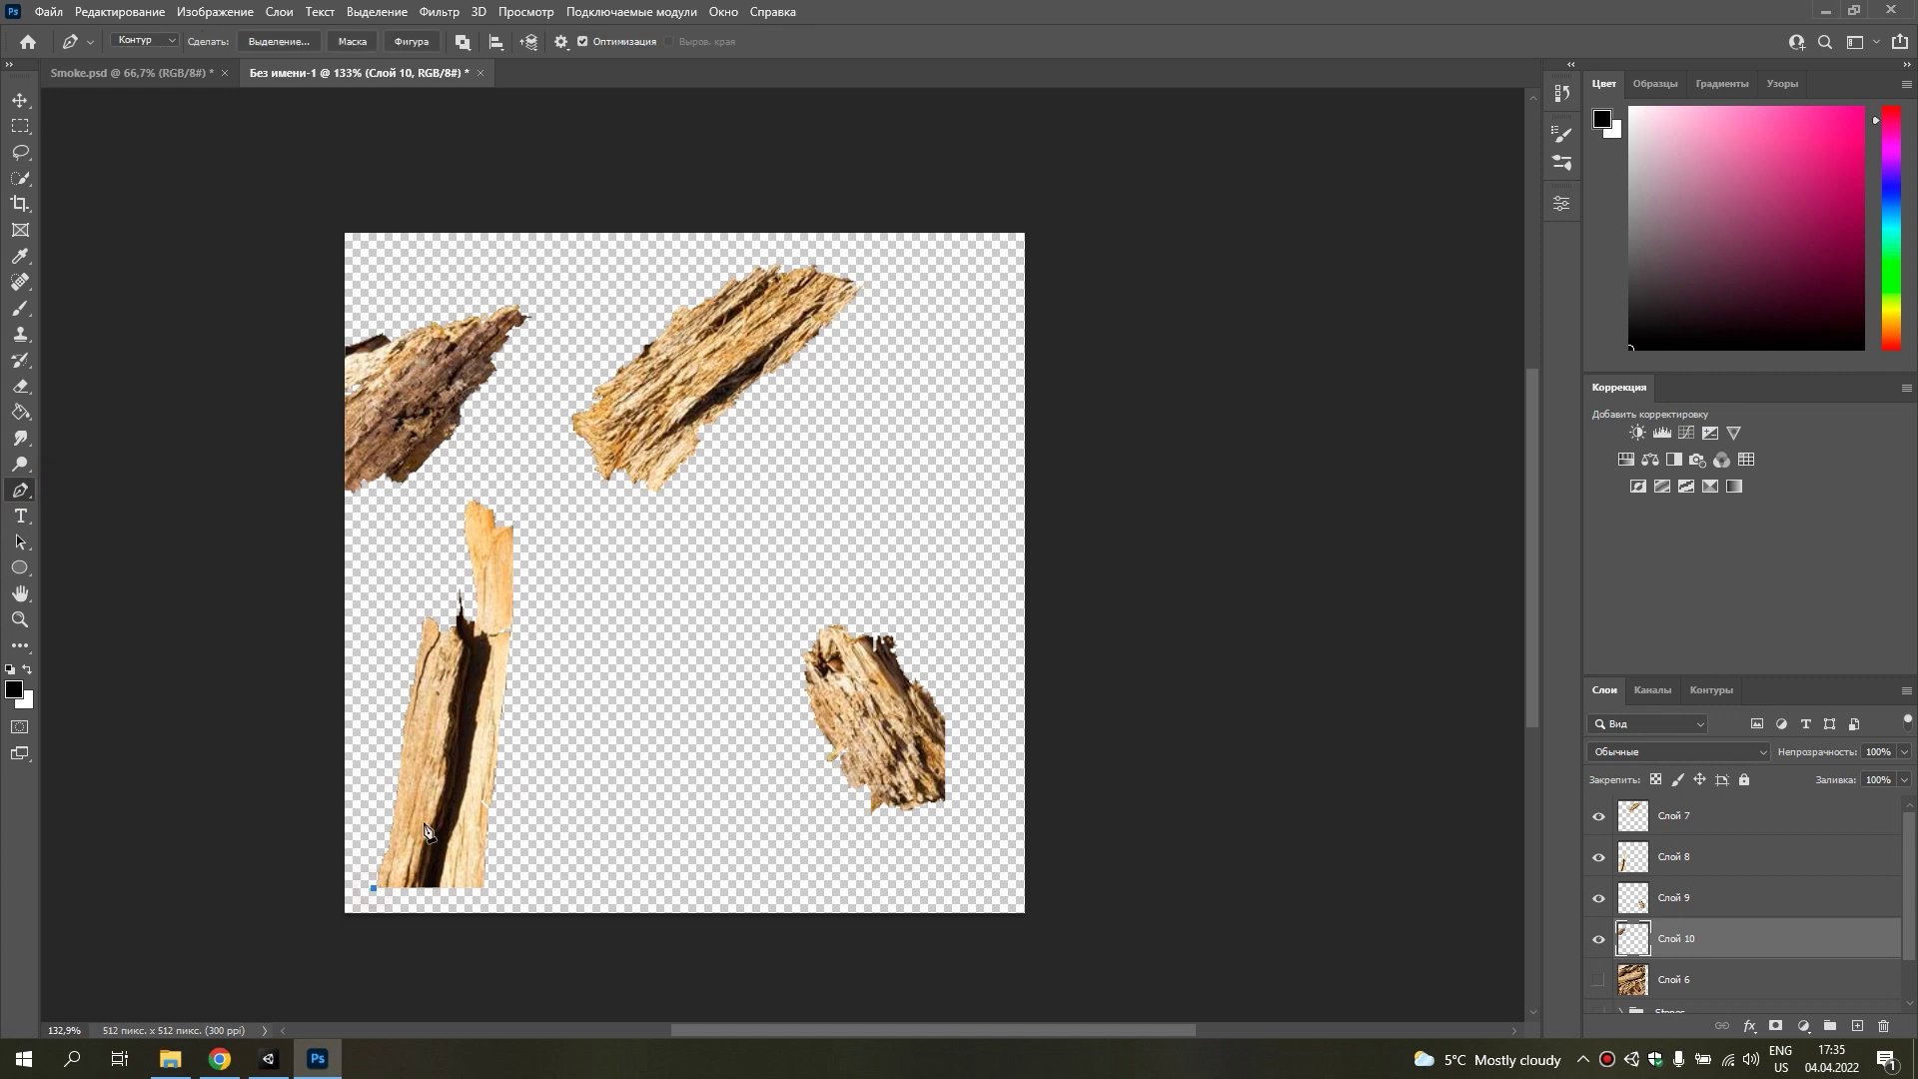
pyautogui.click(425, 900)
pyautogui.click(379, 896)
pyautogui.rightClick(379, 896)
pyautogui.click(499, 546)
pyautogui.press('Return')
pyautogui.press('e')
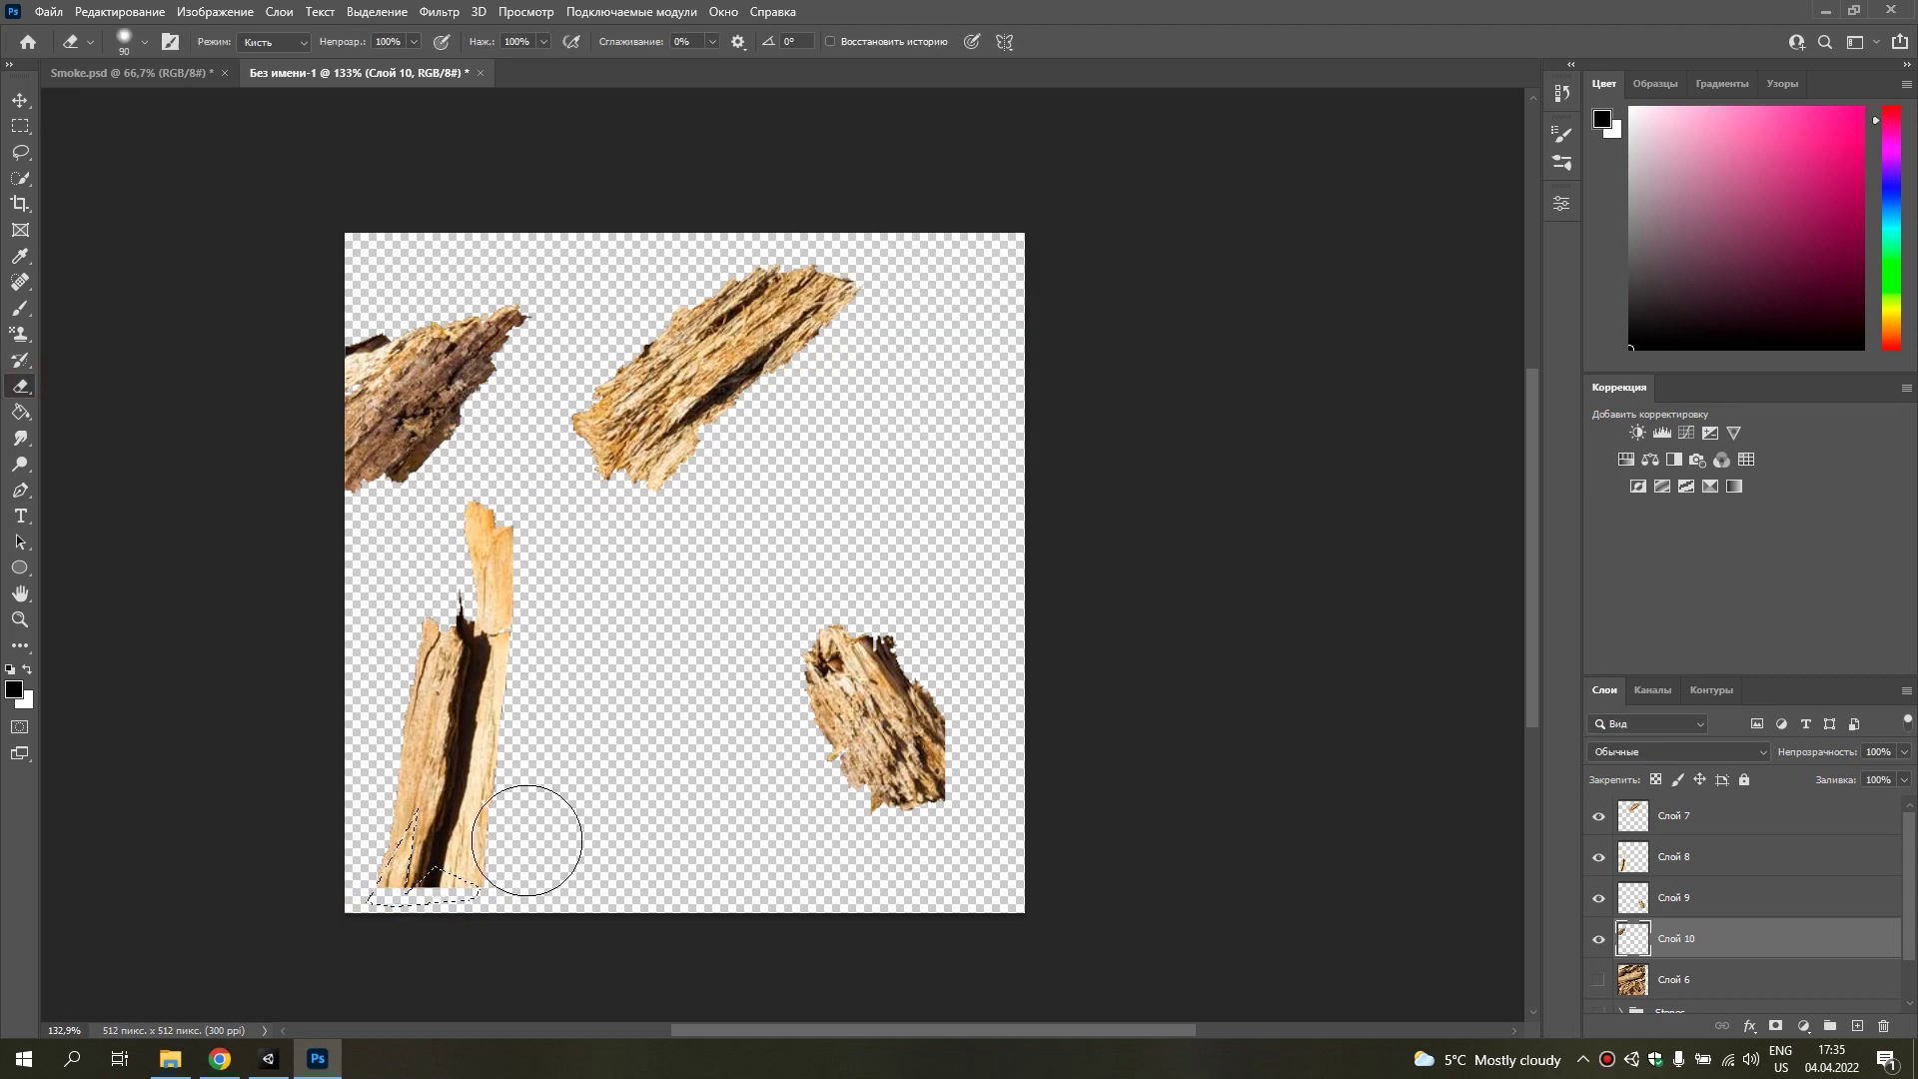
pyautogui.click(1658, 856)
pyautogui.hotkey('ctrl', 'd')
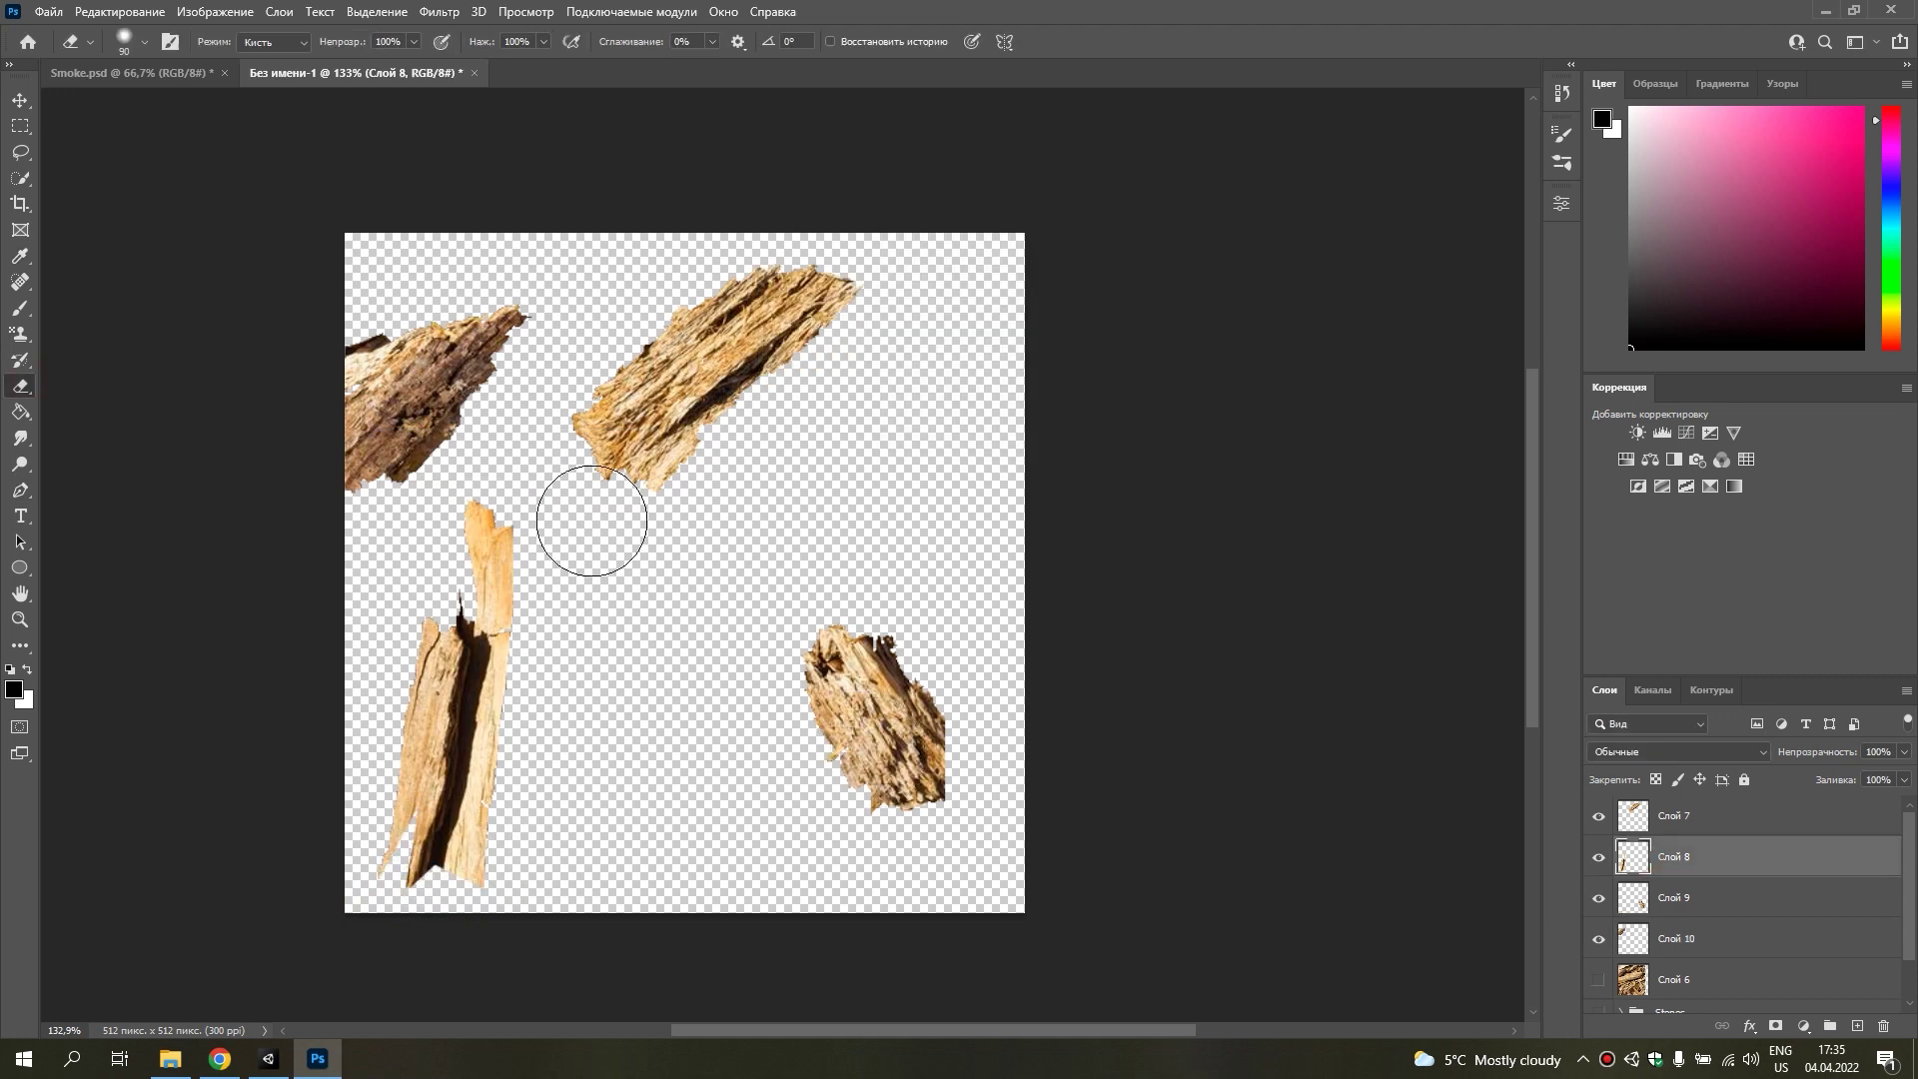
# Pick a hard round eraser brush and delete the original wood photo layer.
pyautogui.click(1675, 938)
pyautogui.rightClick(289, 440)
pyautogui.doubleClick(150, 163)
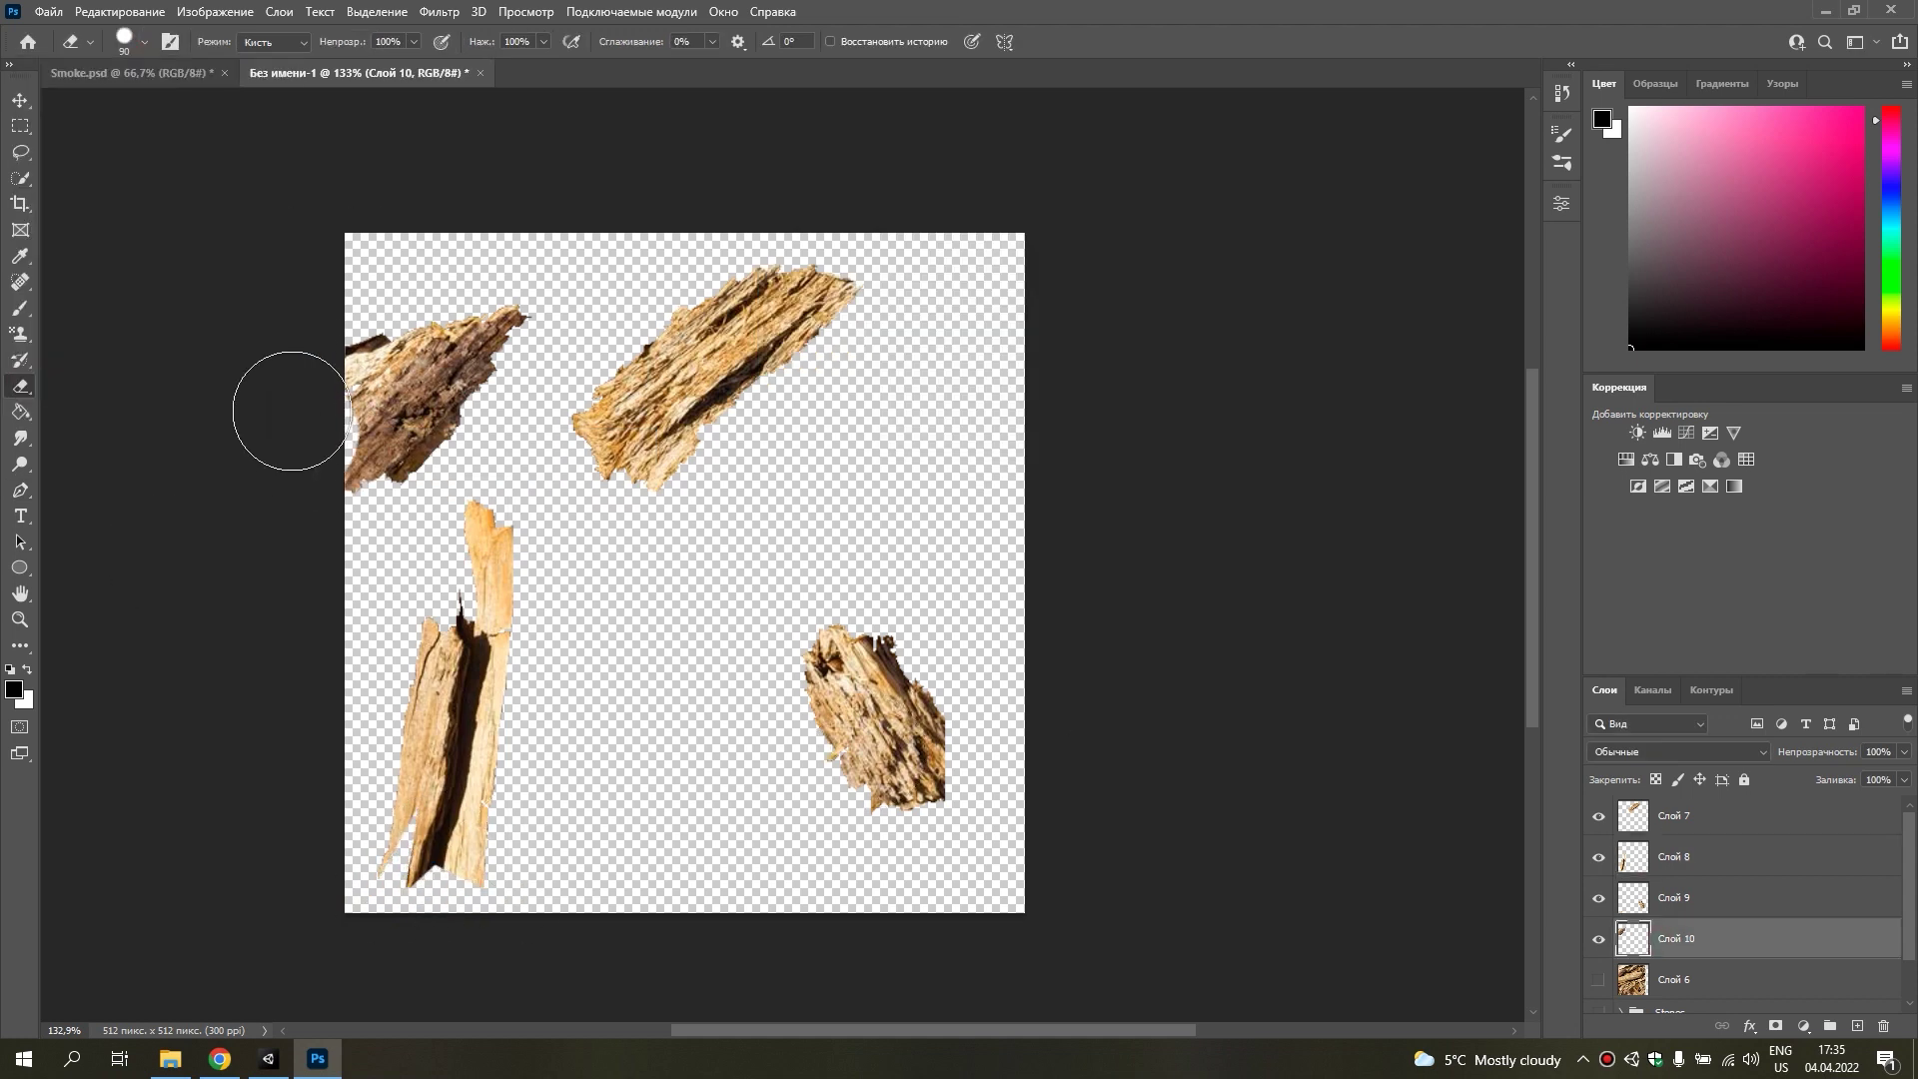
pyautogui.moveTo(1788, 1004); pyautogui.dragTo(1674, 982)
# Scale the stick into the bottom-left quarter and Слой 9's chip into the bottom-right quarter.
pyautogui.click(1658, 856)
pyautogui.hotkey('ctrl', 't')
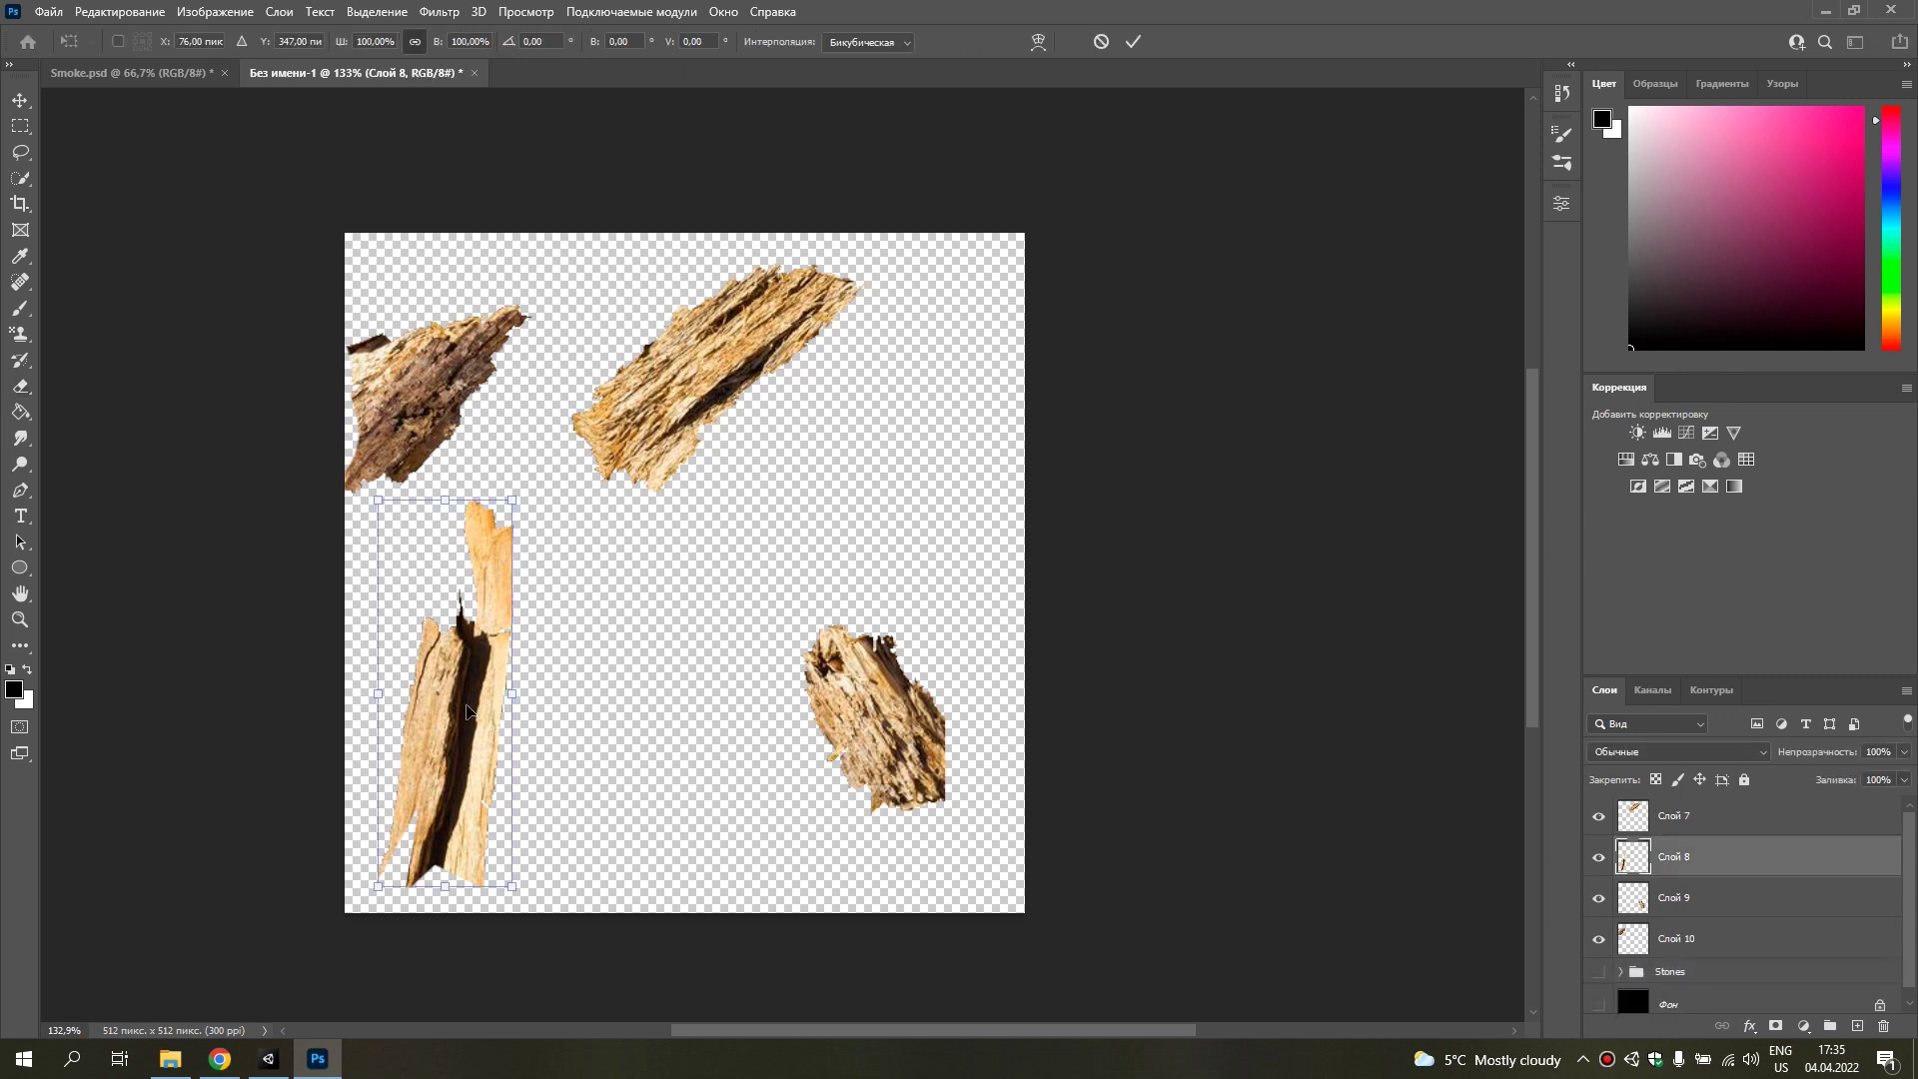
pyautogui.moveTo(449, 700); pyautogui.dragTo(409, 701)
pyautogui.moveTo(481, 522); pyautogui.dragTo(685, 573)
pyautogui.press('Return')
pyautogui.moveTo(944, 804)
pyautogui.mouseDown()
pyautogui.moveTo(835, 759)
pyautogui.moveTo(1039, 911)
pyautogui.mouseUp()
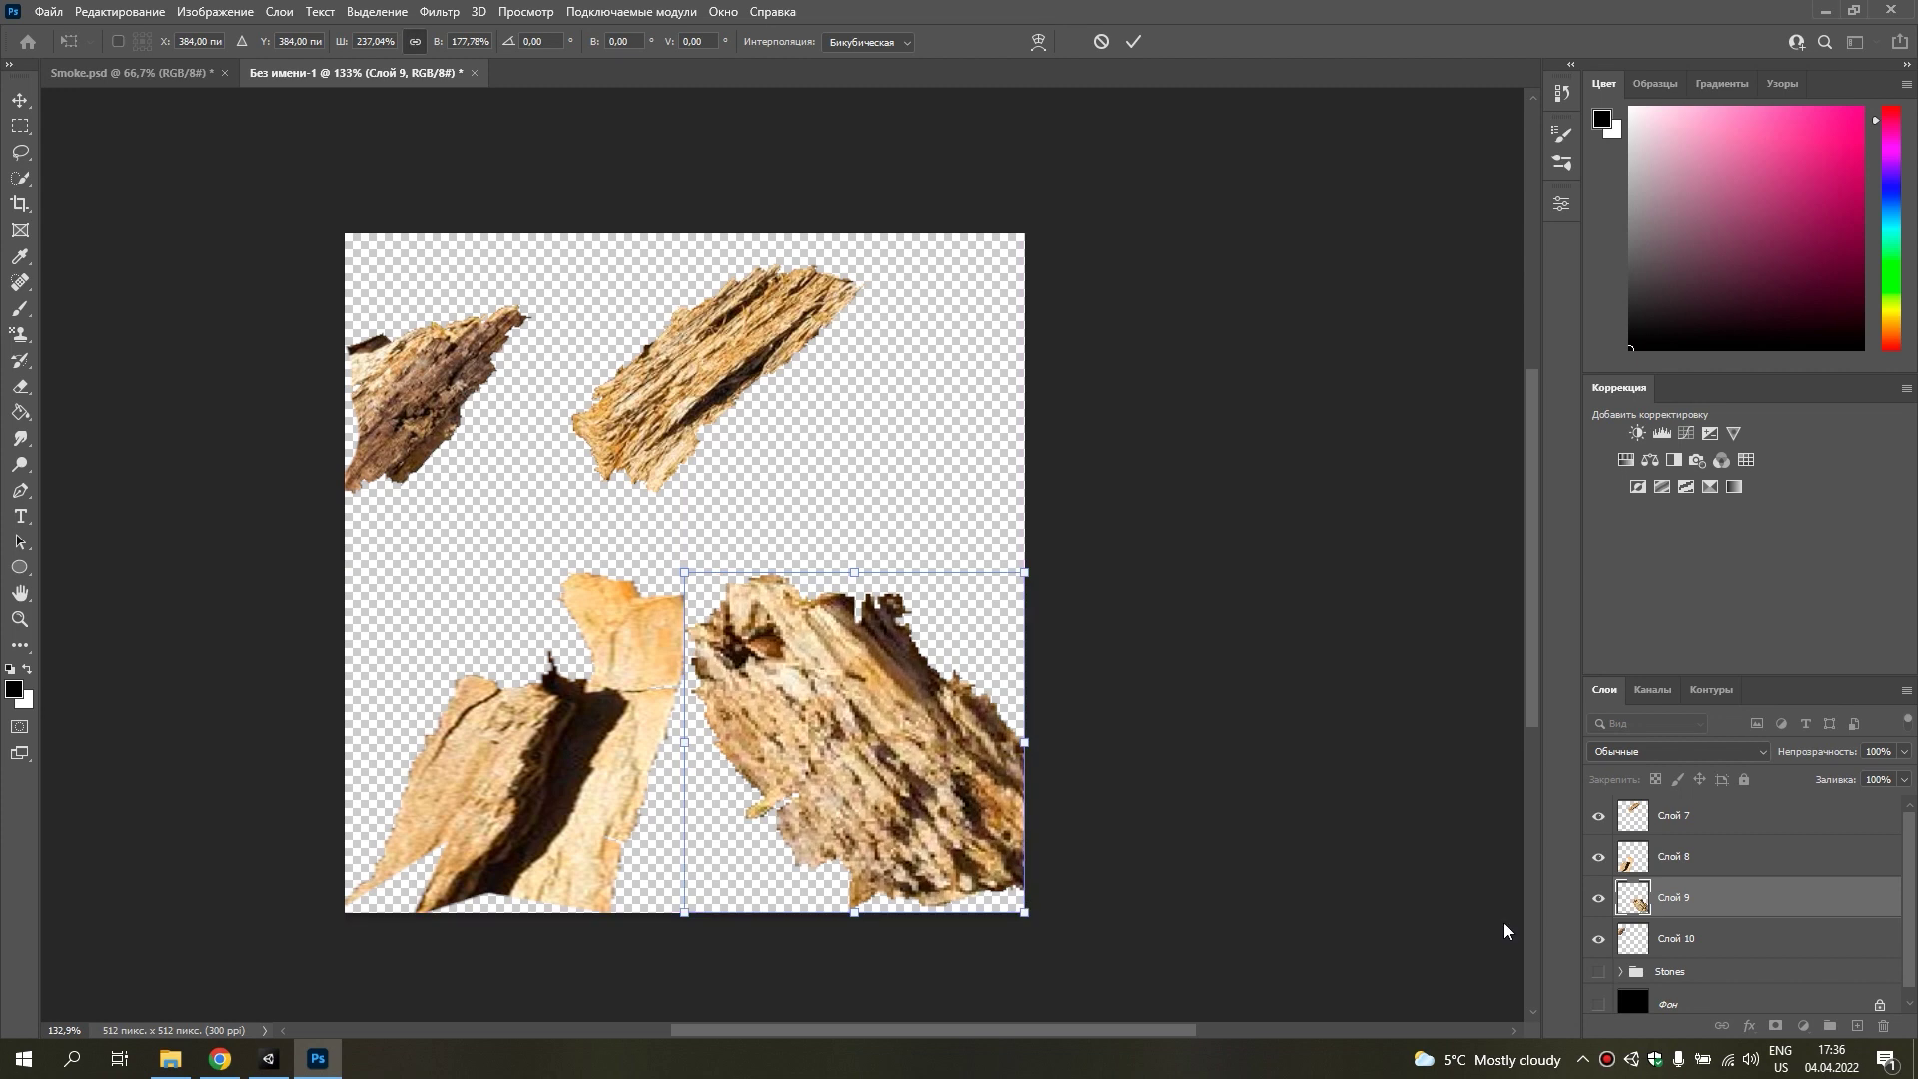
pyautogui.press('Return')
# Enlarge the bark piece to fill the top-left quarter.
pyautogui.press('e')
pyautogui.click(1699, 944)
pyautogui.hotkey('ctrl', 't')
pyautogui.moveTo(530, 489); pyautogui.dragTo(699, 565)
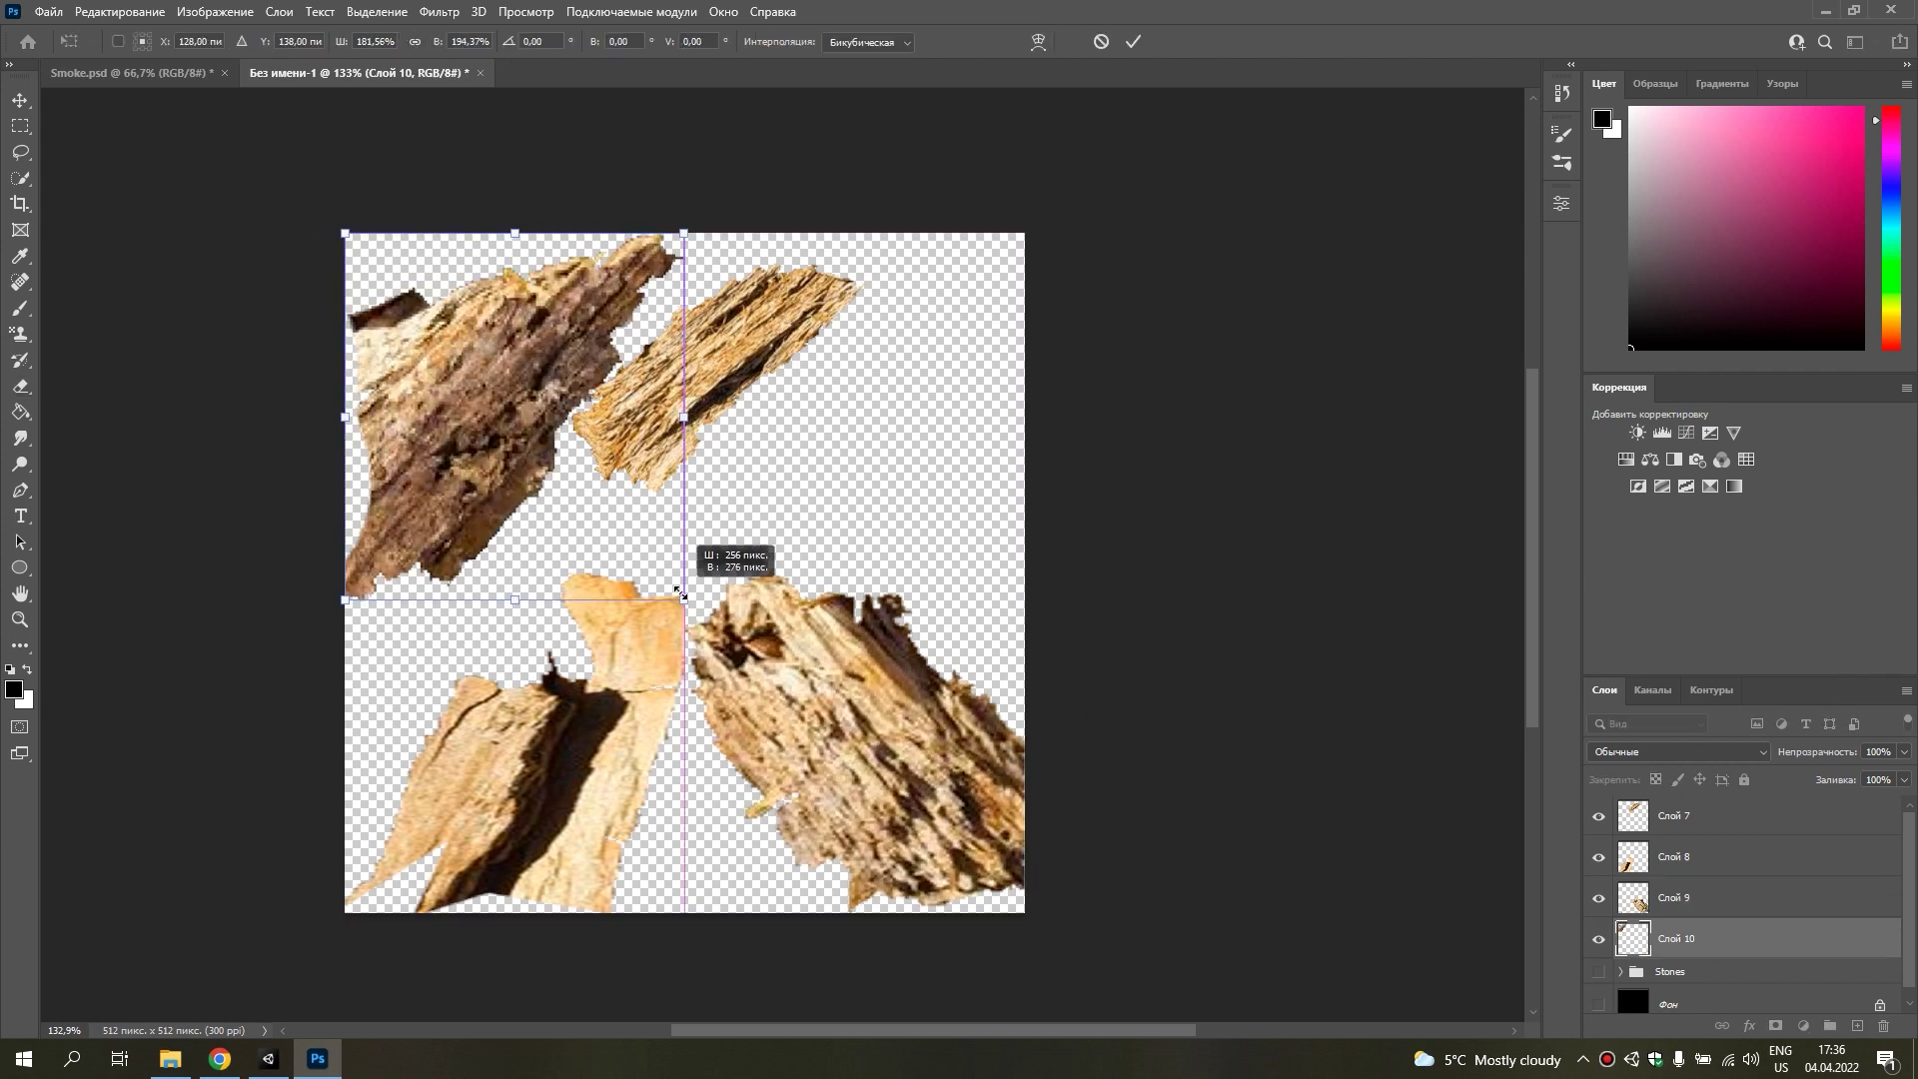
pyautogui.press('Return')
# Rotate the top-right chip horizontal and stretch it to fill the top-right quarter.
pyautogui.click(1674, 815)
pyautogui.hotkey('ctrl', 't')
pyautogui.moveTo(1038, 519); pyautogui.dragTo(869, 599)
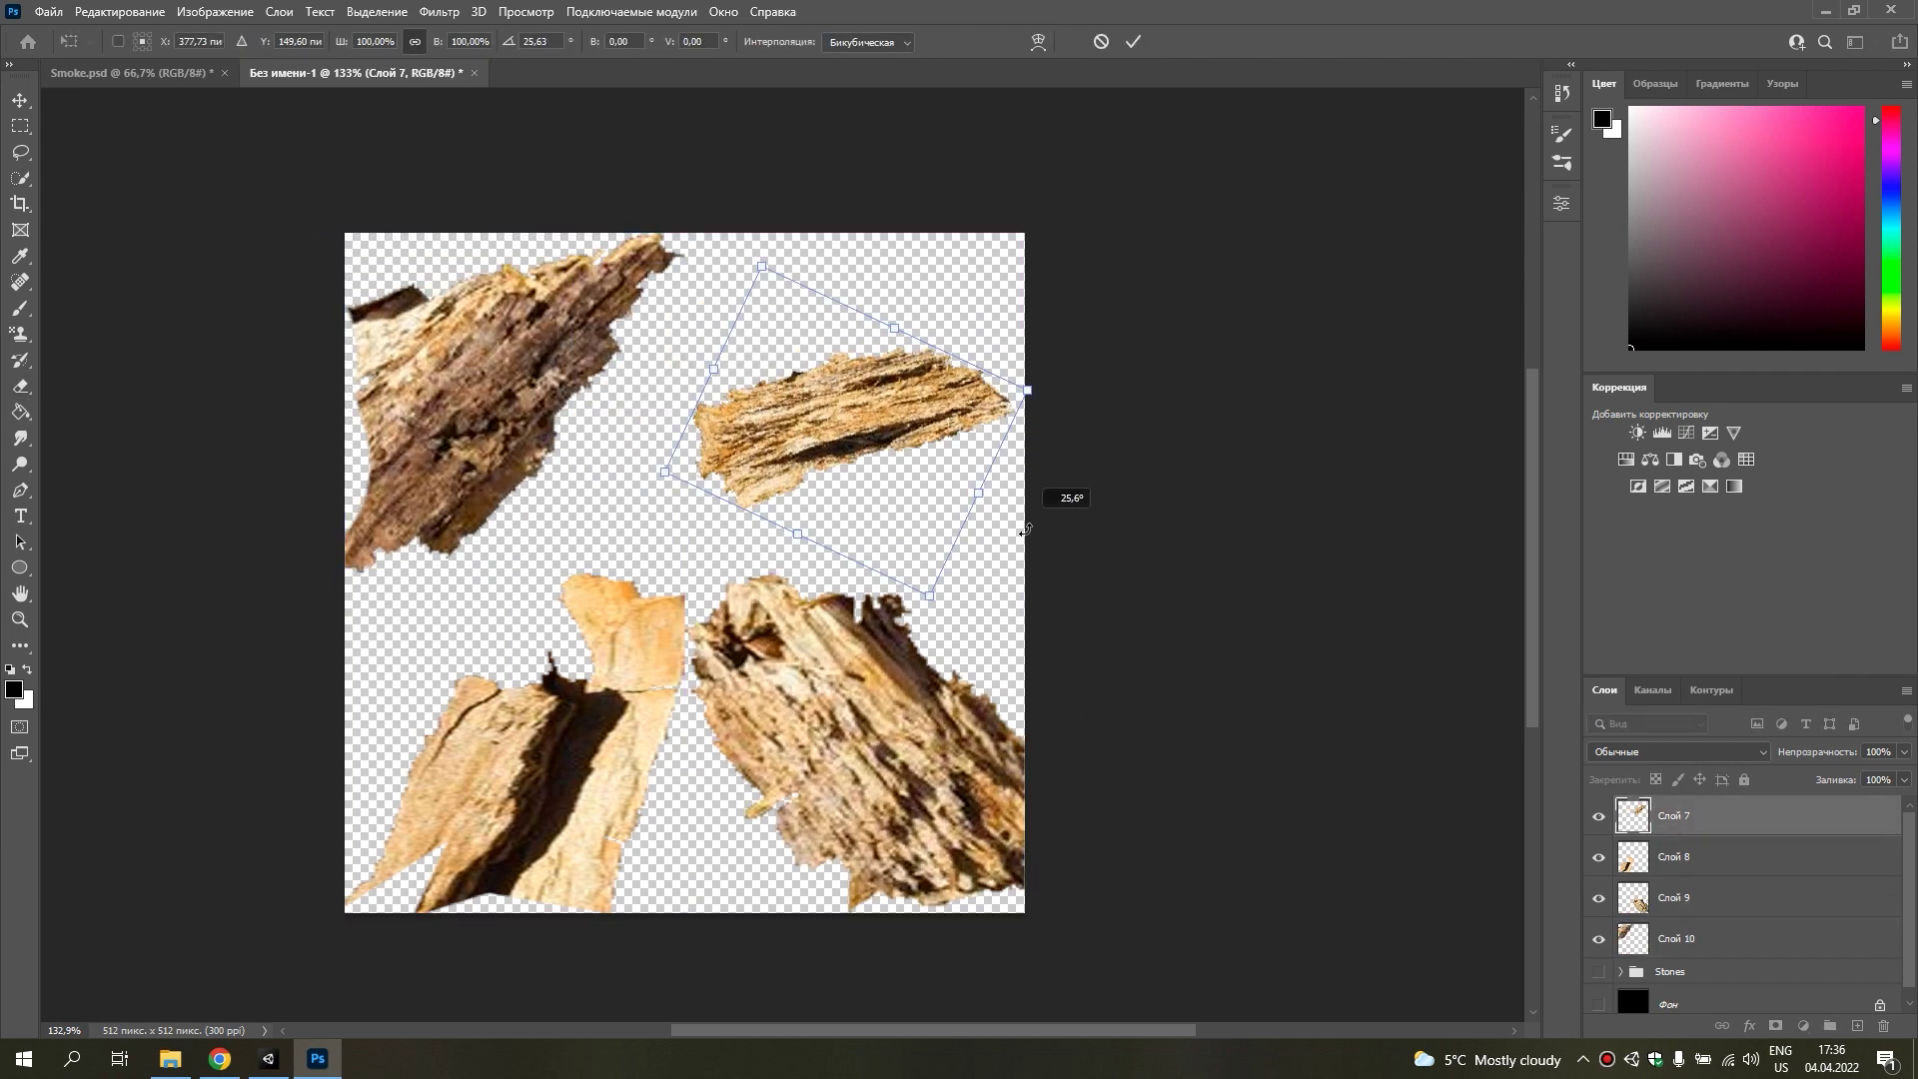
pyautogui.press('Return')
pyautogui.hotkey('ctrl', 't')
pyautogui.keyDown('alt'); pyautogui.keyDown('shift'); pyautogui.moveTo(1017, 478); pyautogui.dragTo(1019, 570); pyautogui.keyUp('shift'); pyautogui.keyUp('alt')
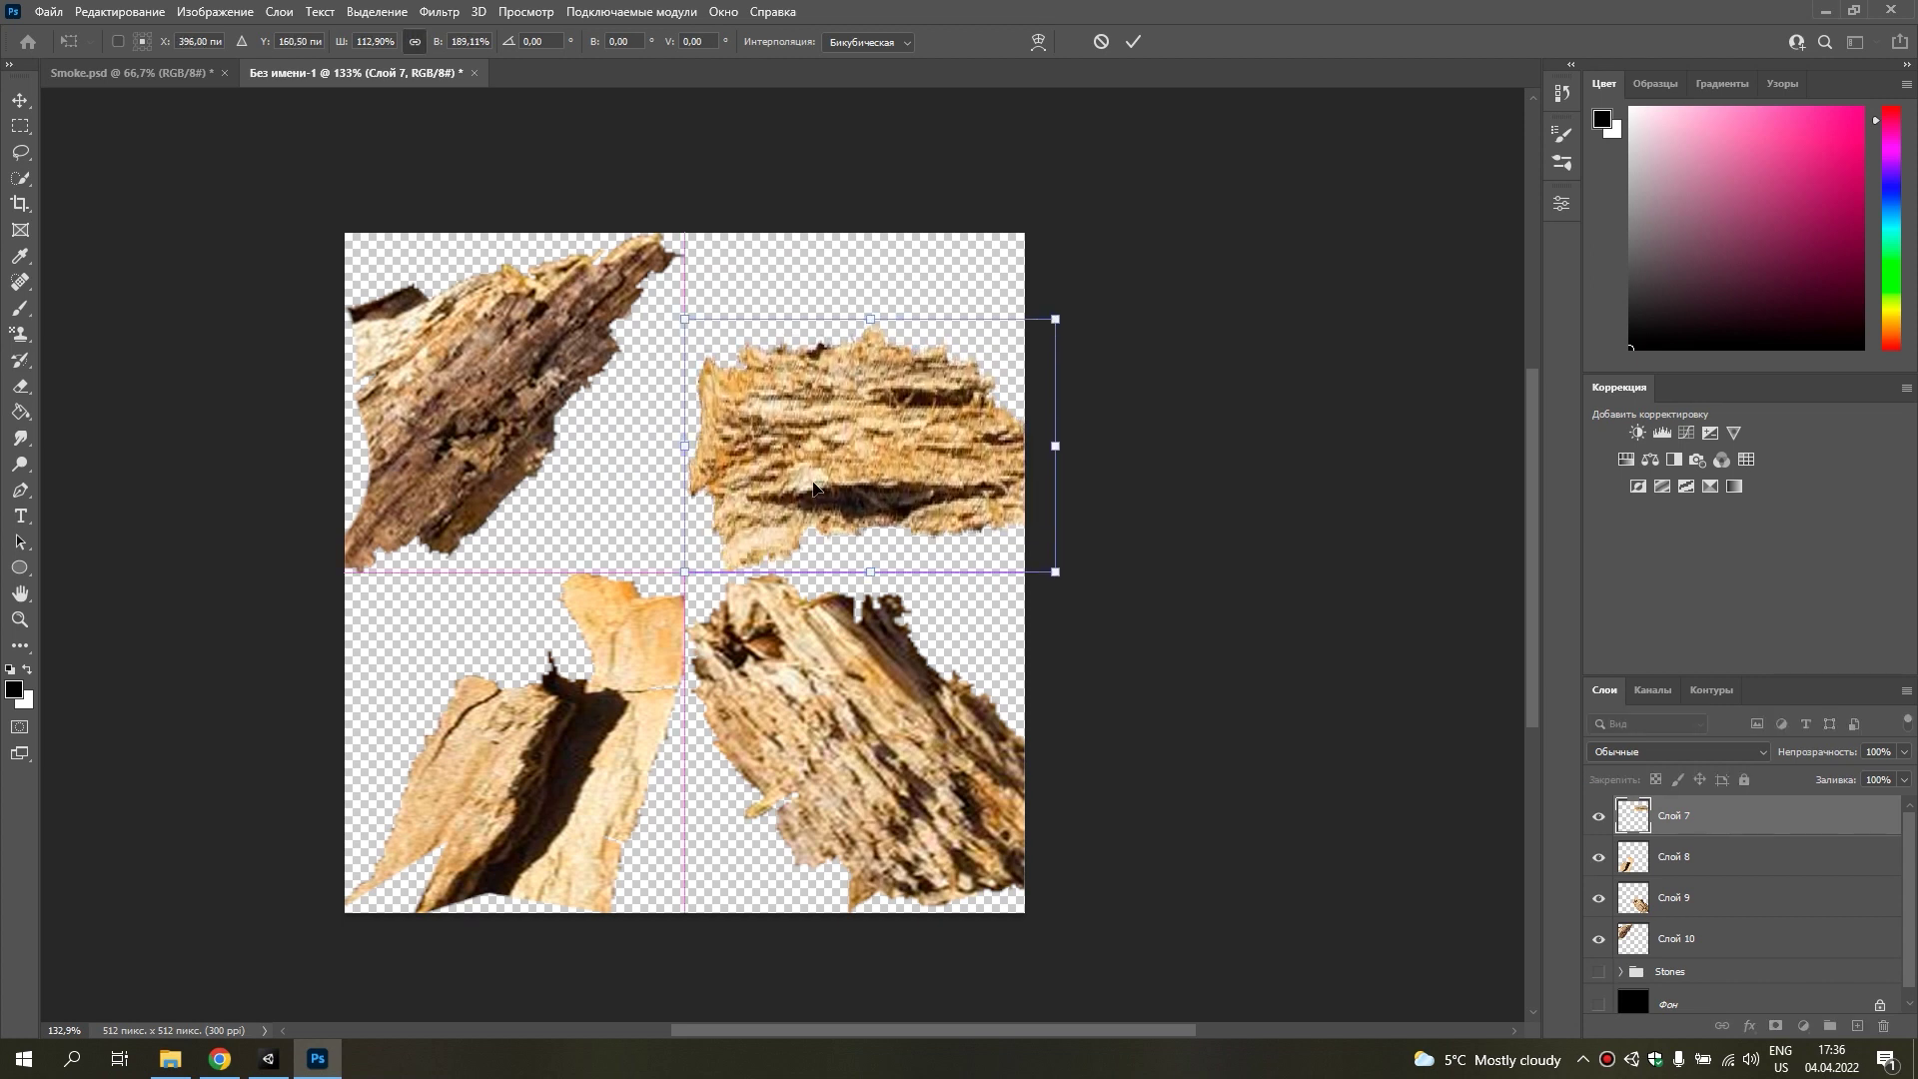
pyautogui.press('Return')
pyautogui.press('e')
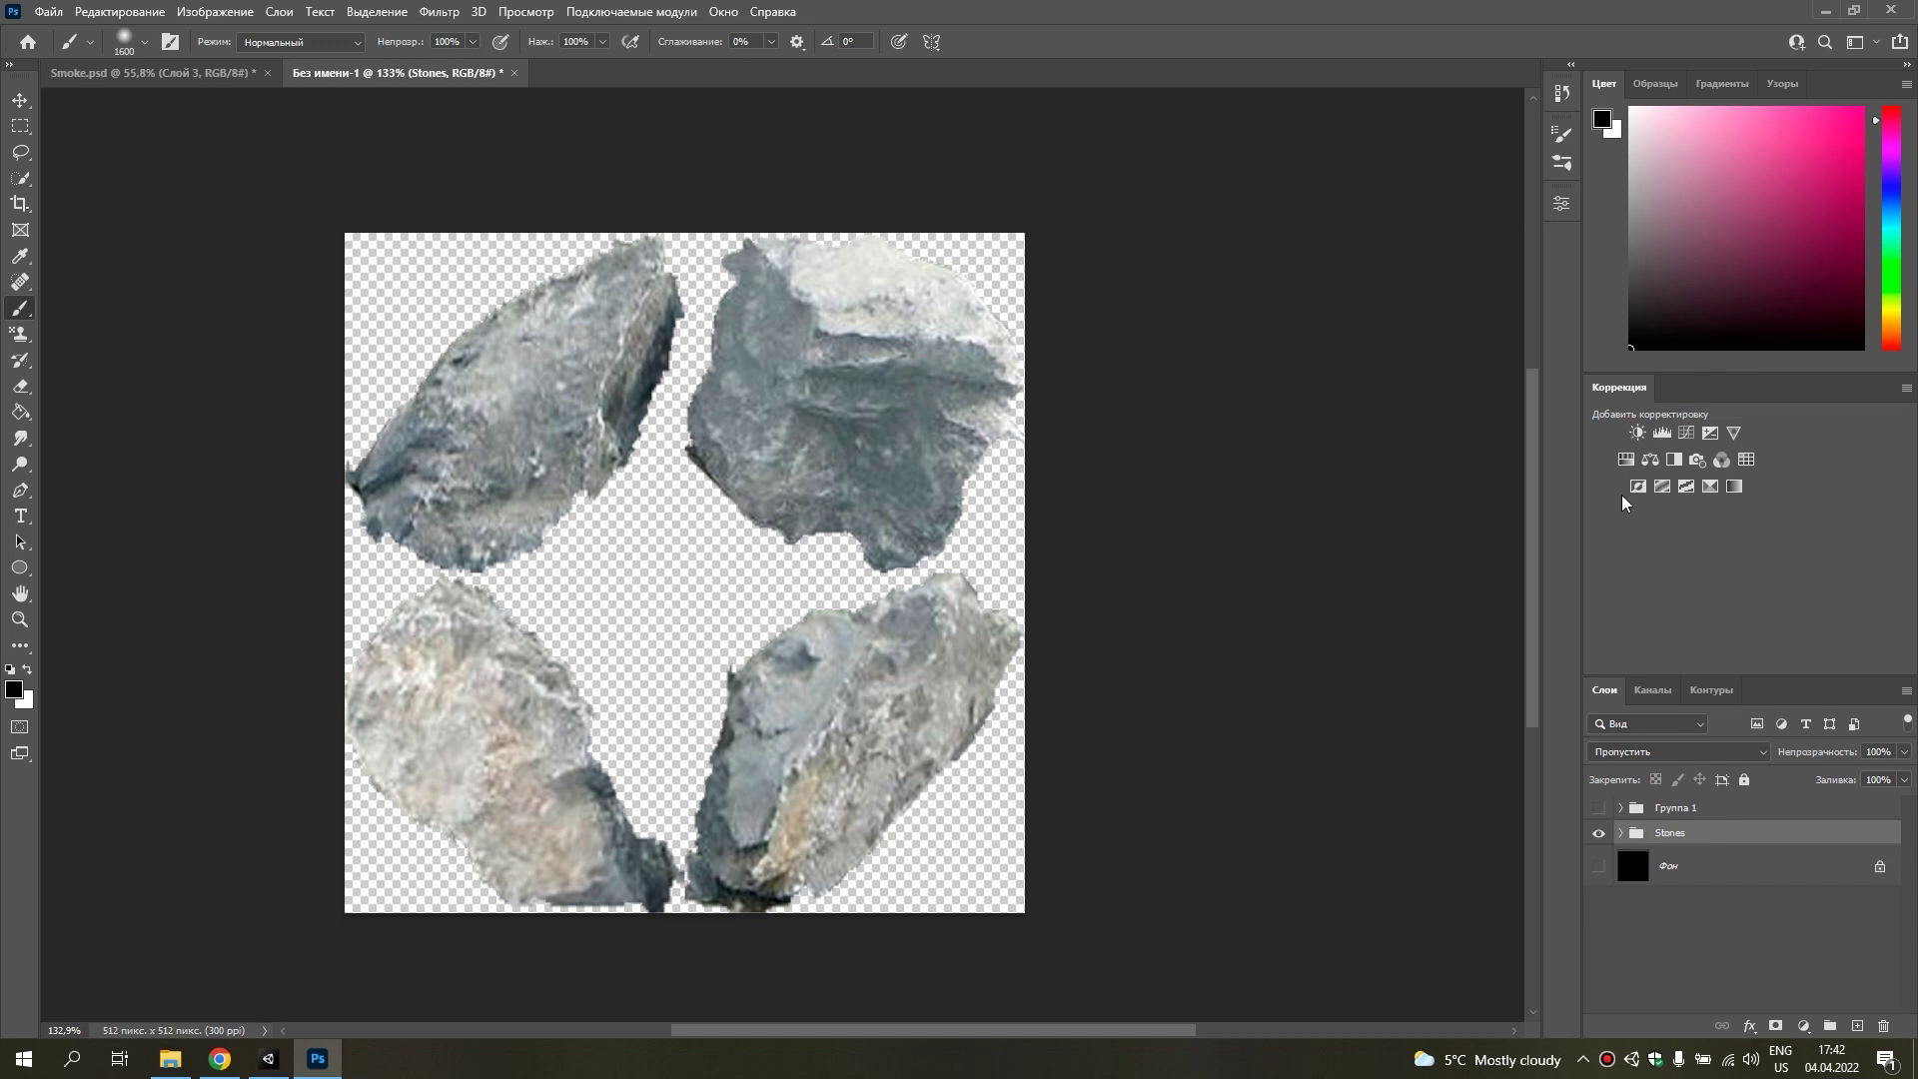
# Add a Hue/Saturation layer at −100 saturation, move it above Группа 1, and show the wood-chip group.
pyautogui.click(1627, 464)
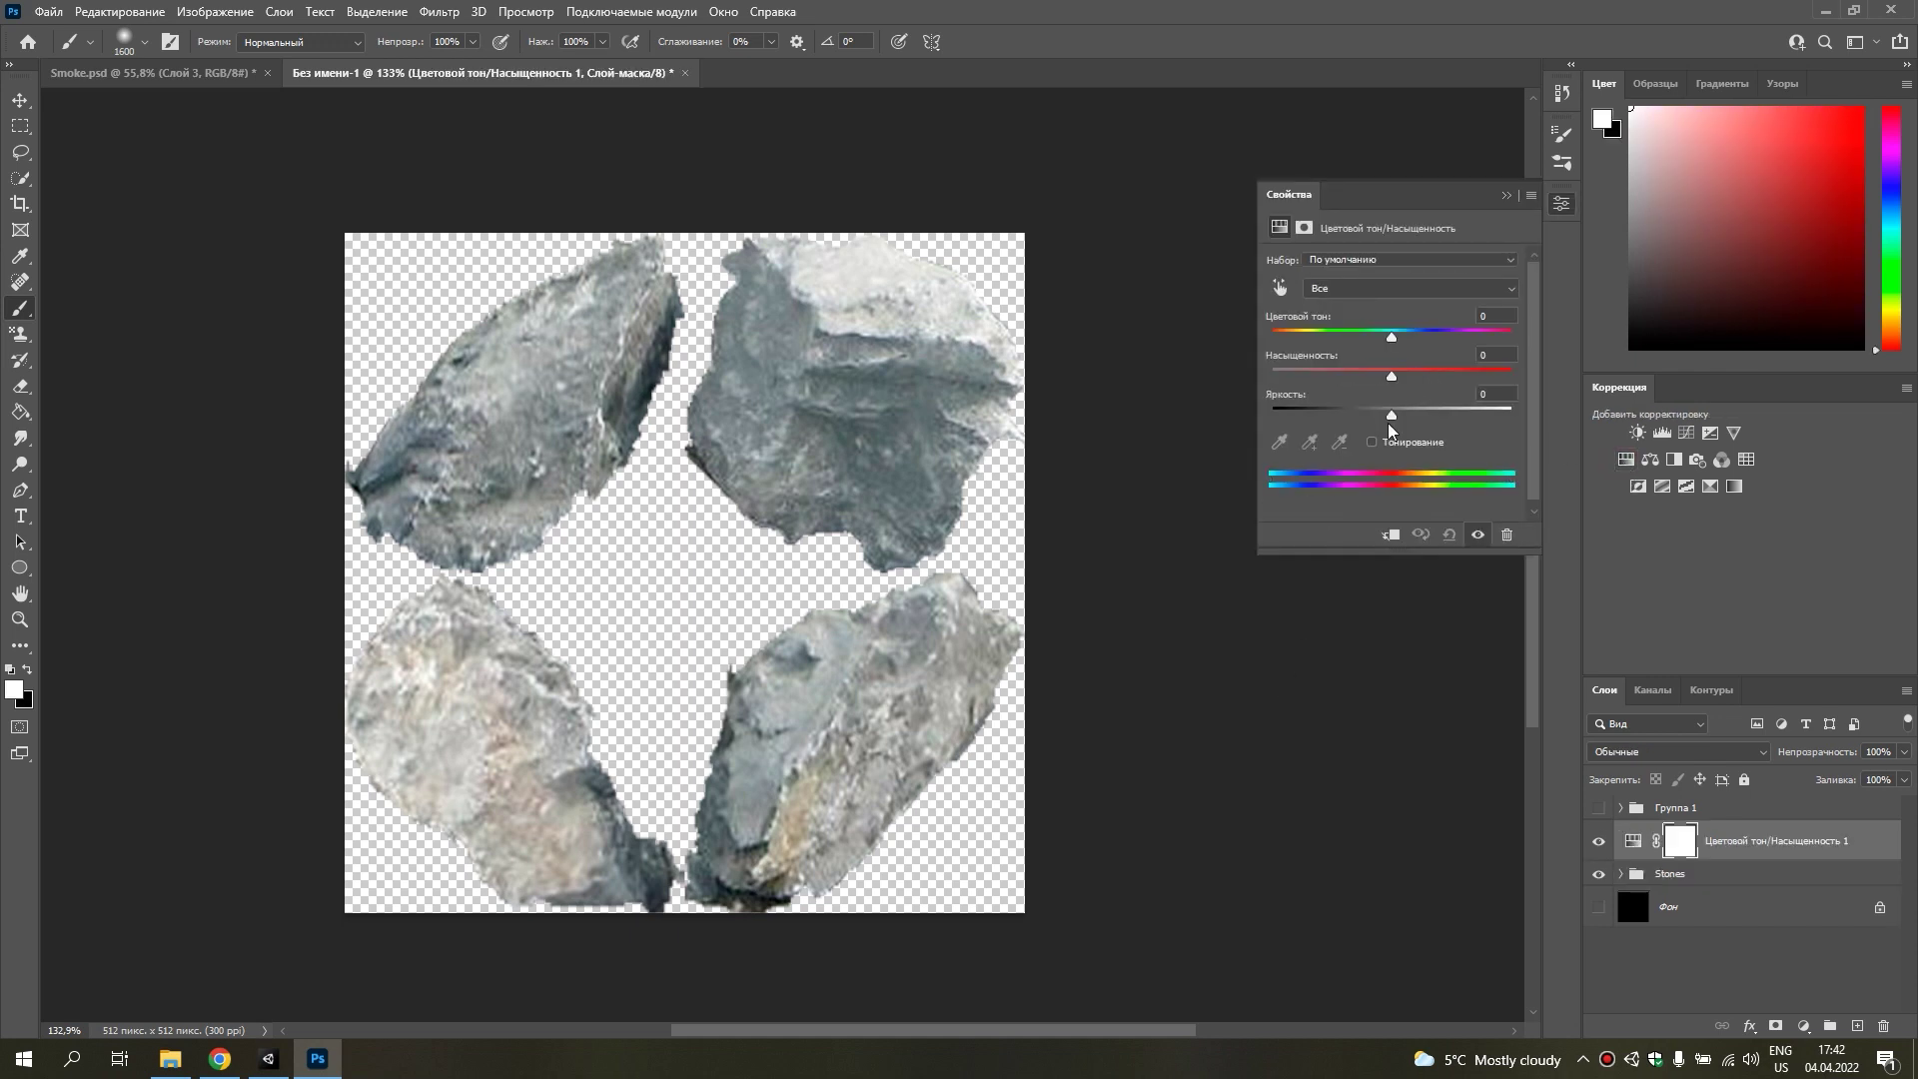
pyautogui.moveTo(1391, 378); pyautogui.dragTo(1337, 382)
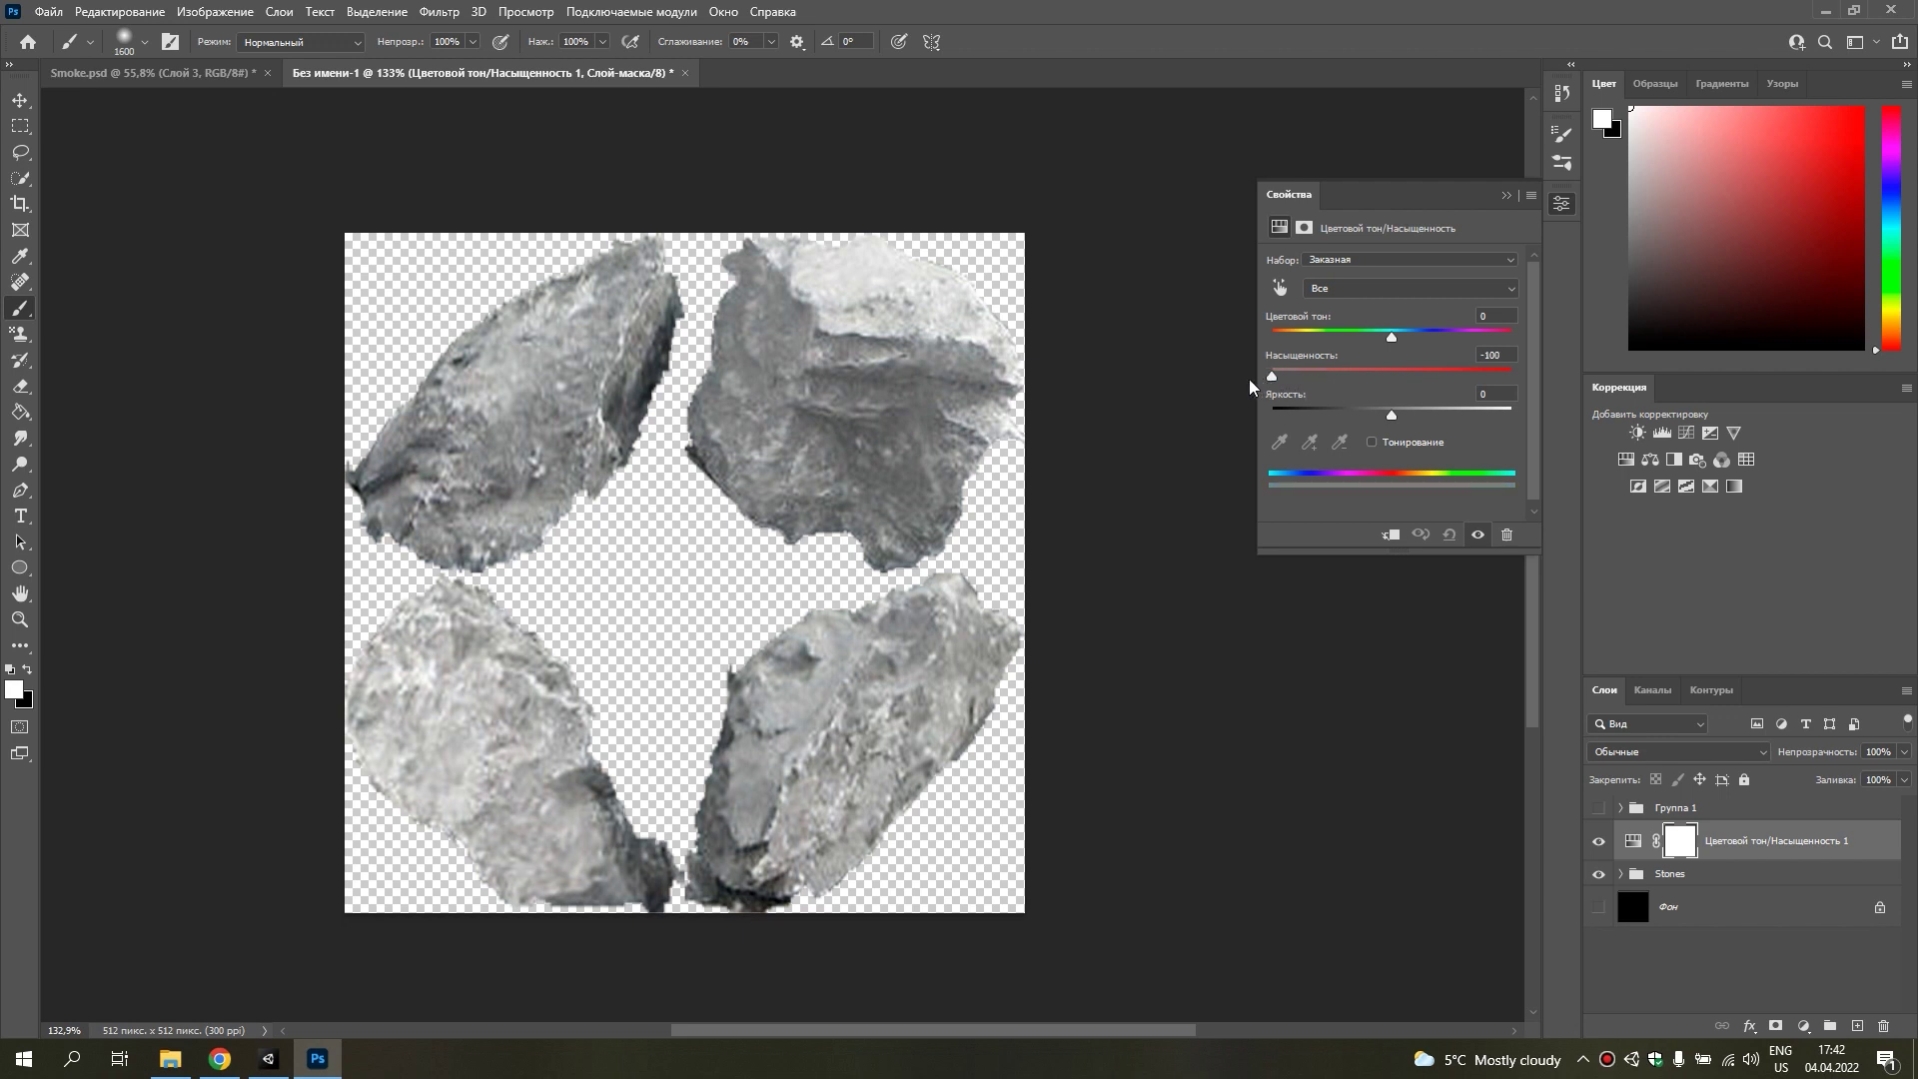
pyautogui.click(1505, 196)
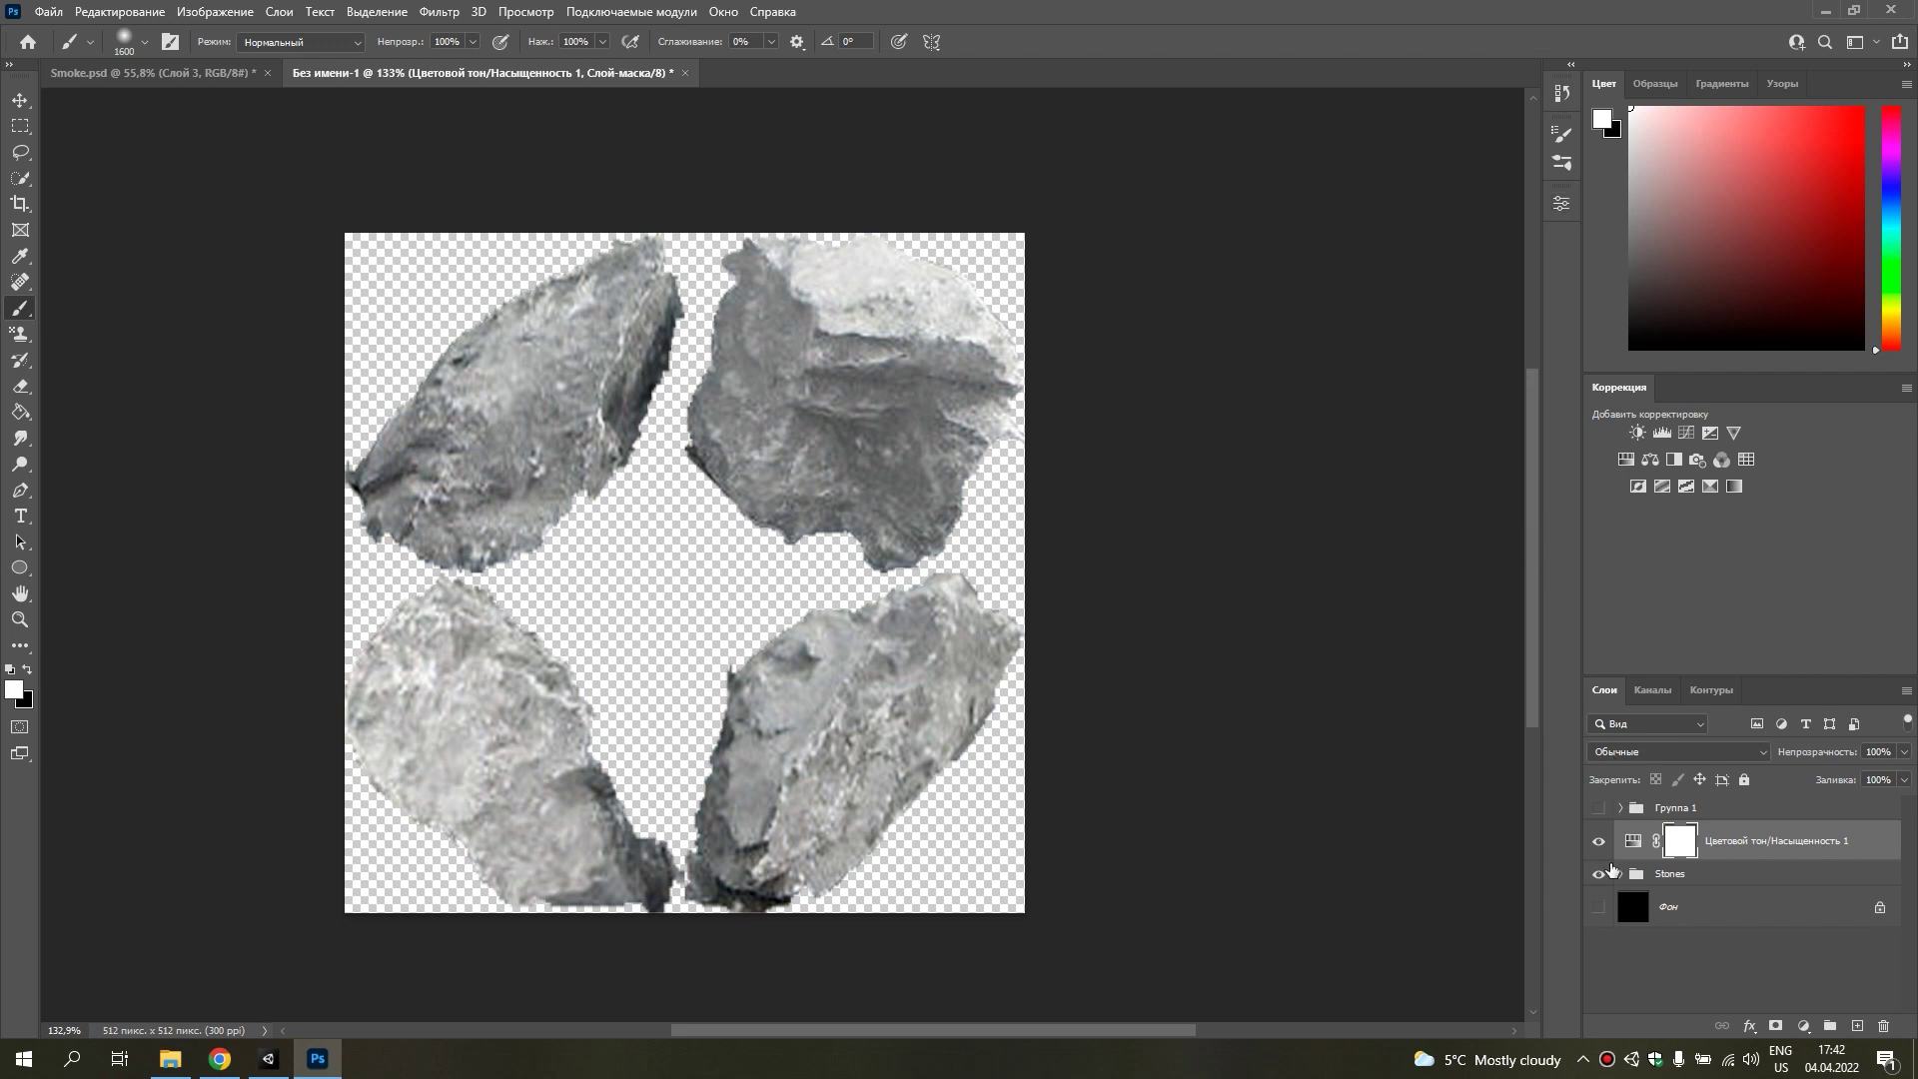
pyautogui.moveTo(1718, 840); pyautogui.dragTo(1731, 803)
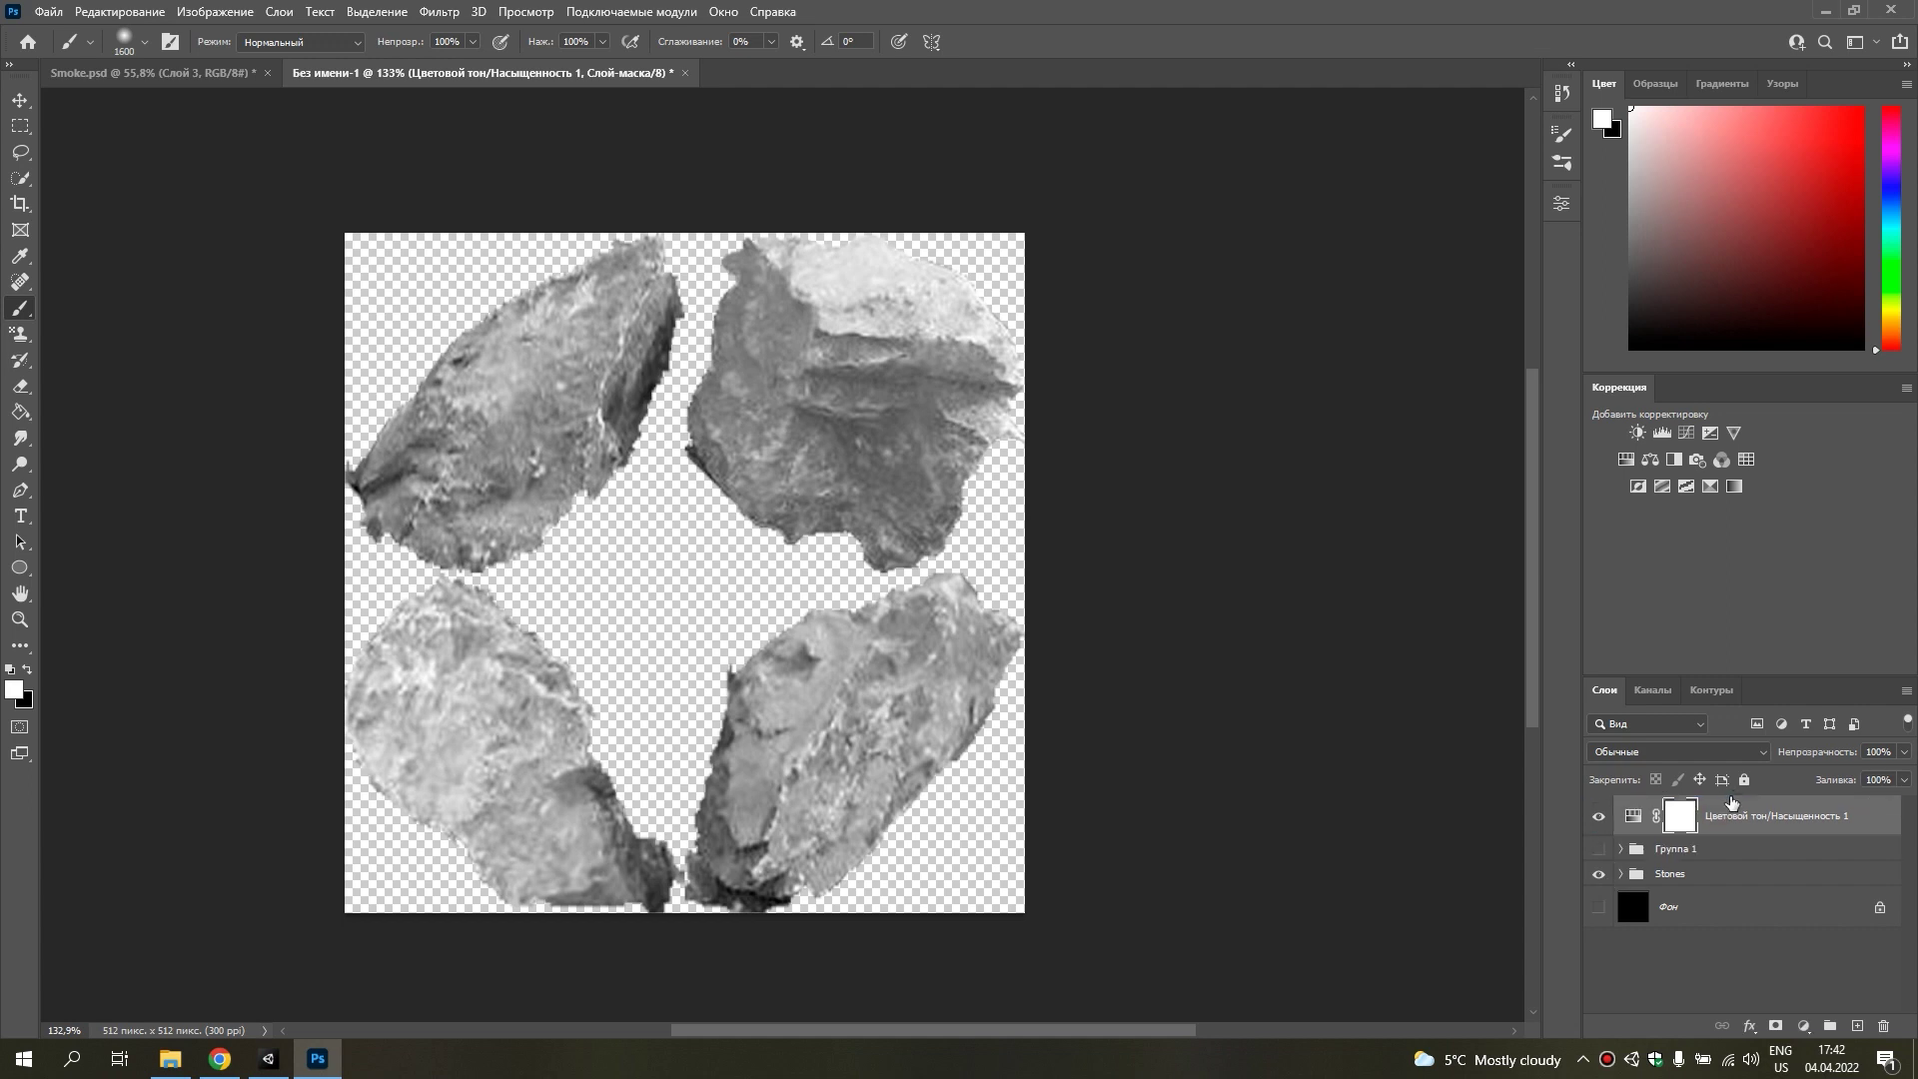
pyautogui.keyDown('alt'); pyautogui.click(1599, 851); pyautogui.keyUp('alt')
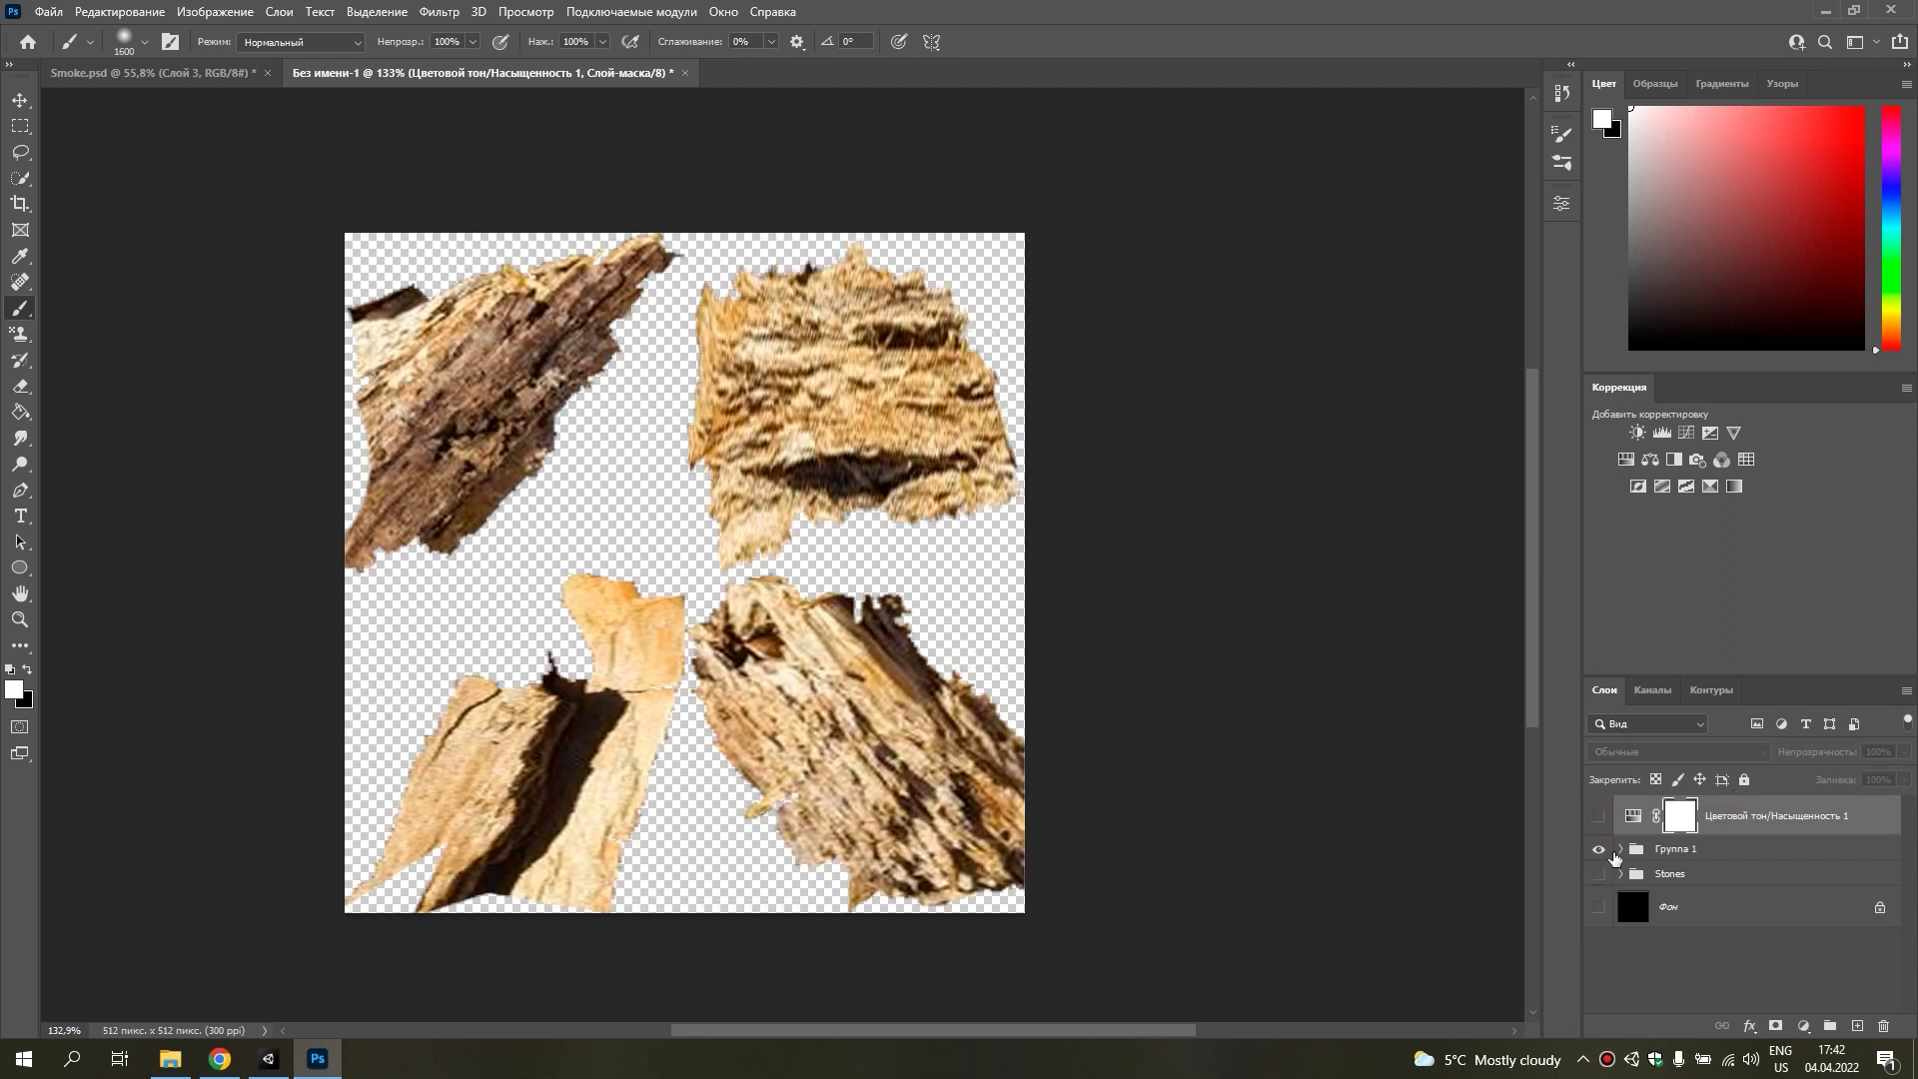
pyautogui.click(1599, 817)
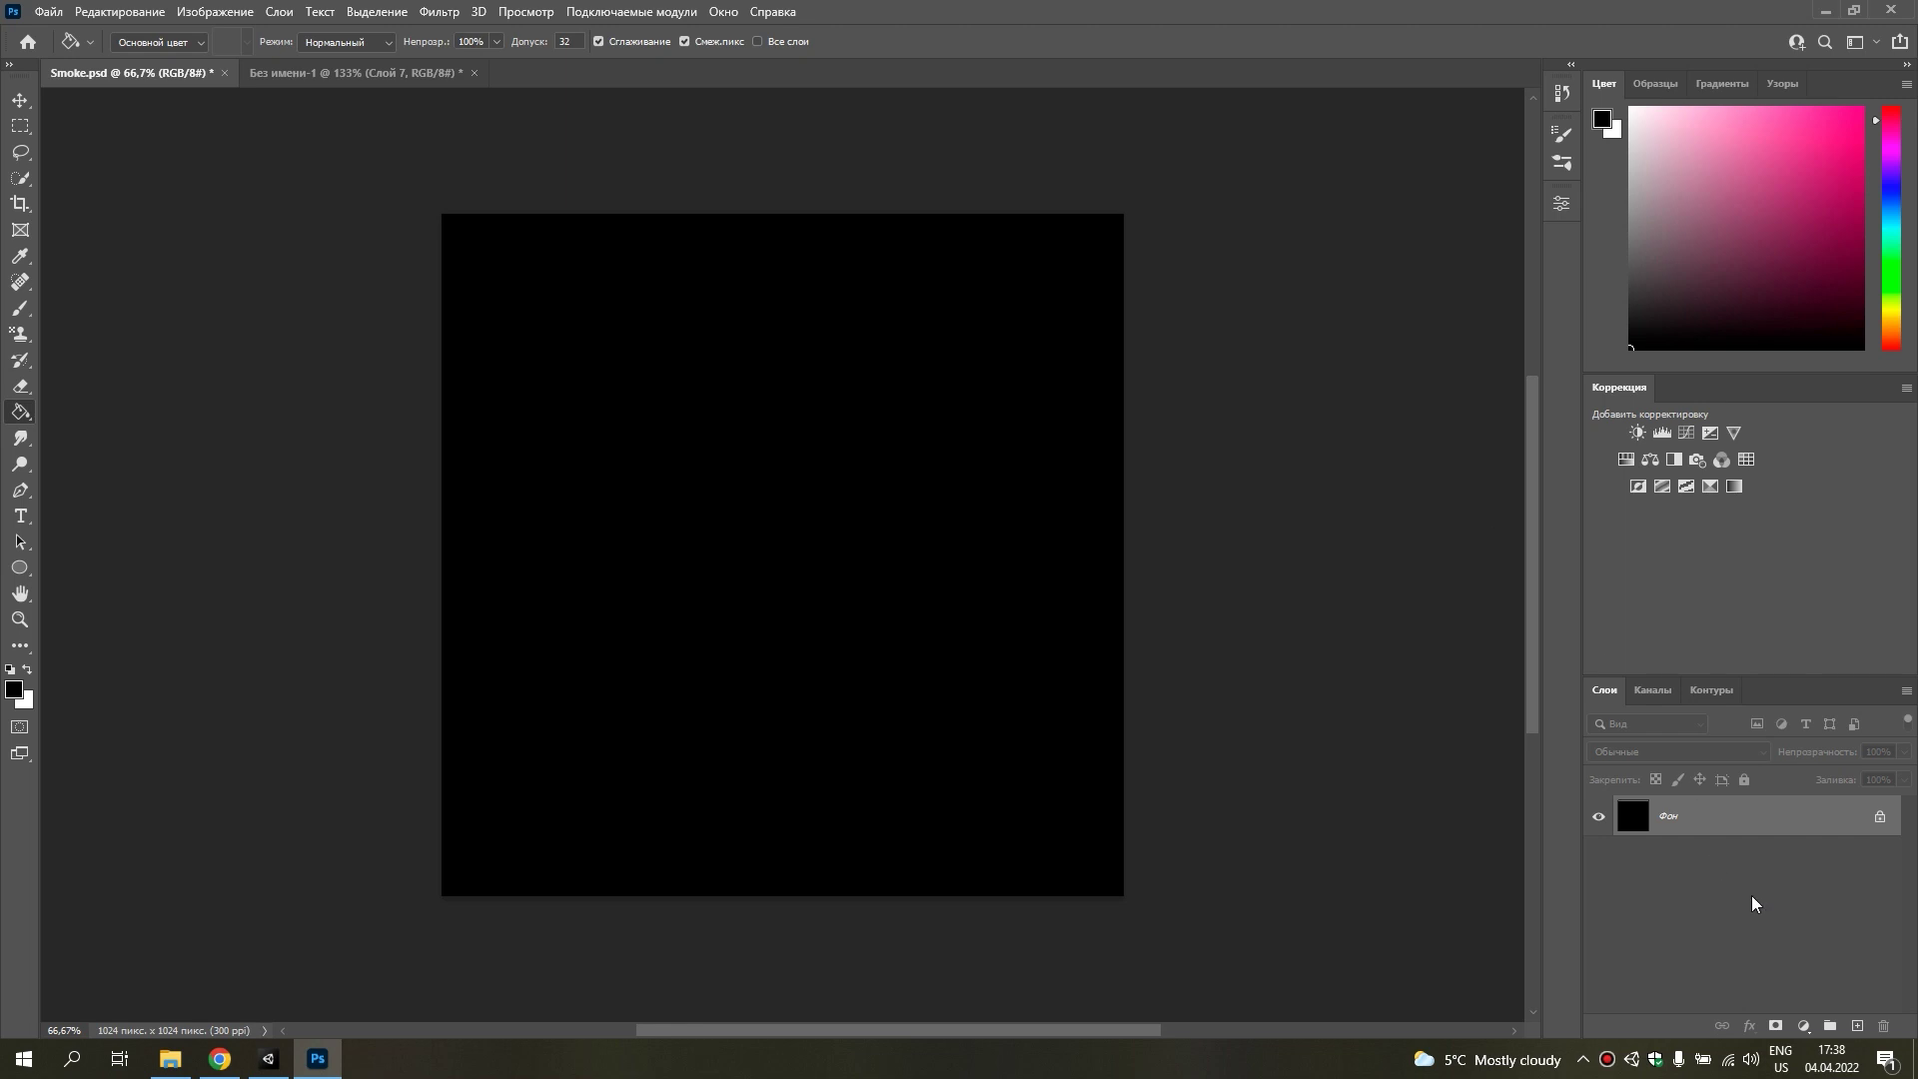
# Add a new layer, fill it black, and render Clouds onto it.
pyautogui.click(1857, 1026)
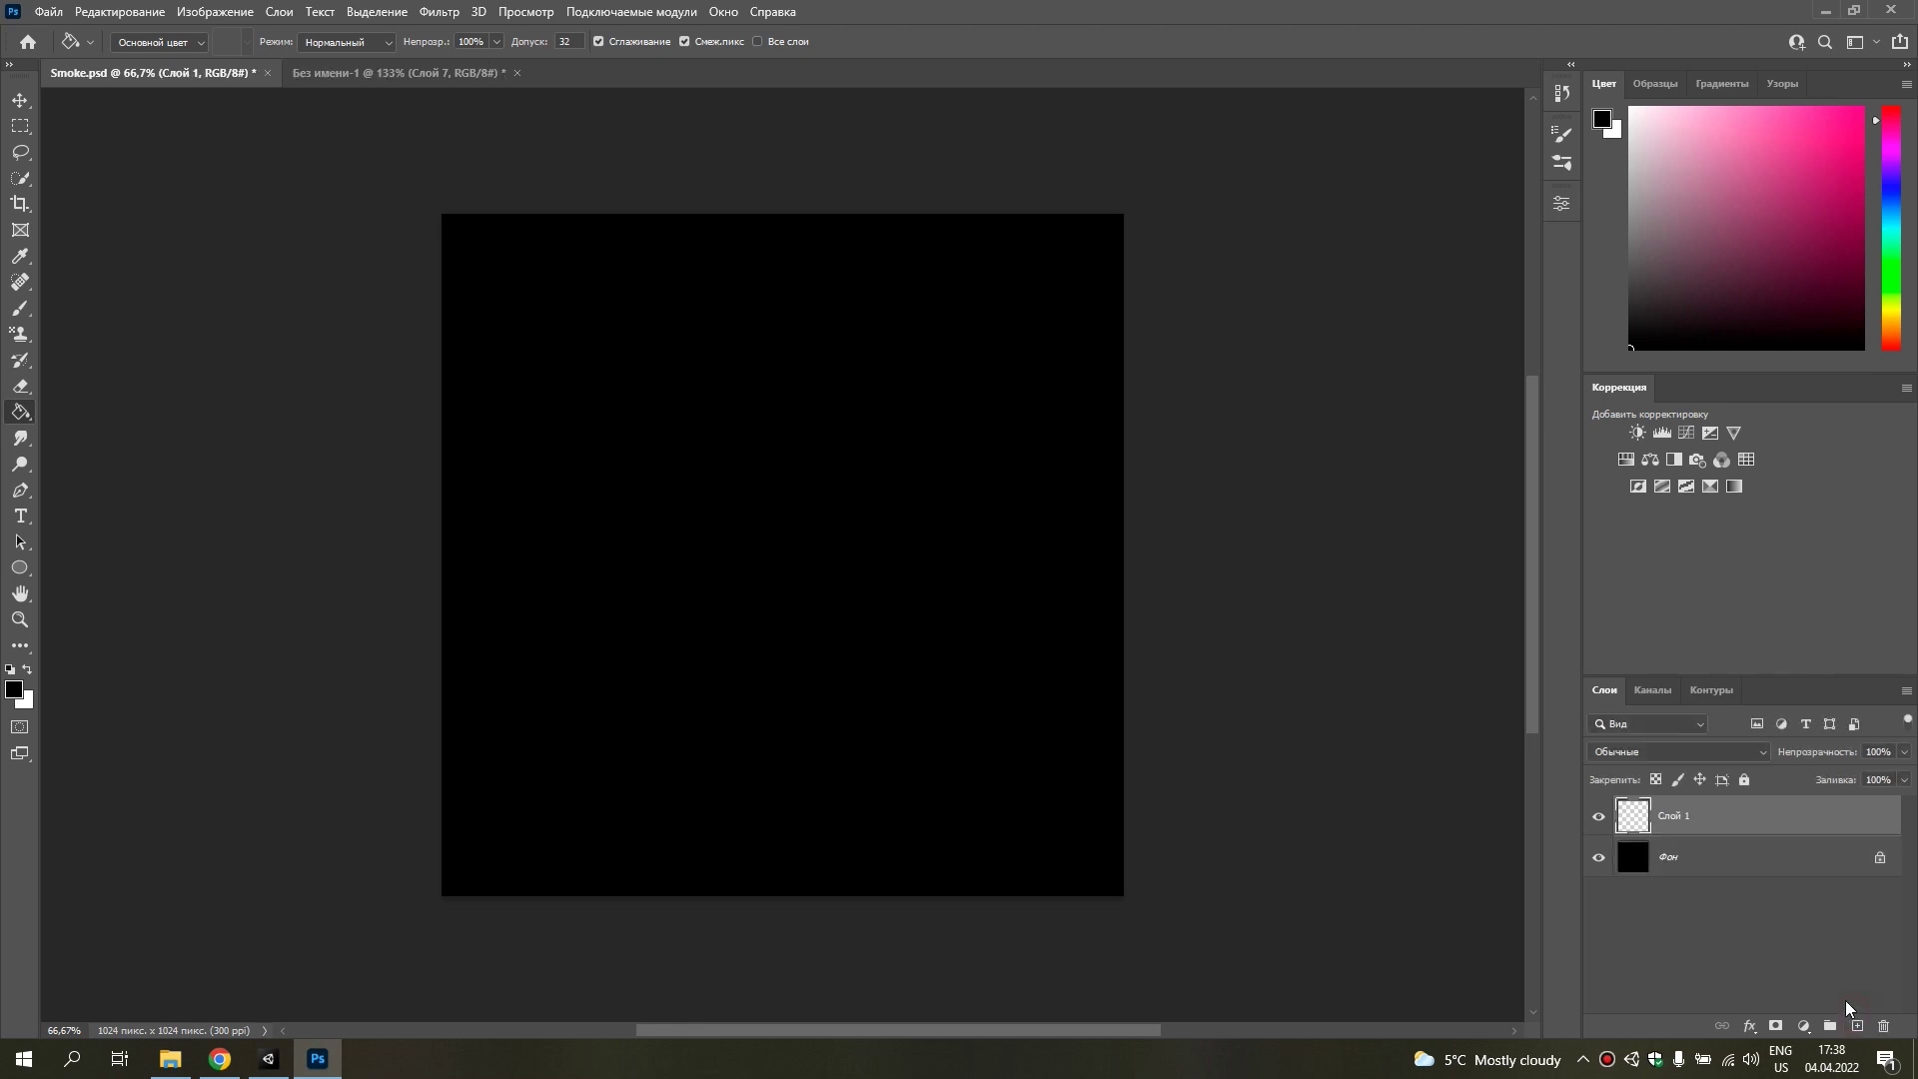
pyautogui.click(757, 441)
pyautogui.click(436, 14)
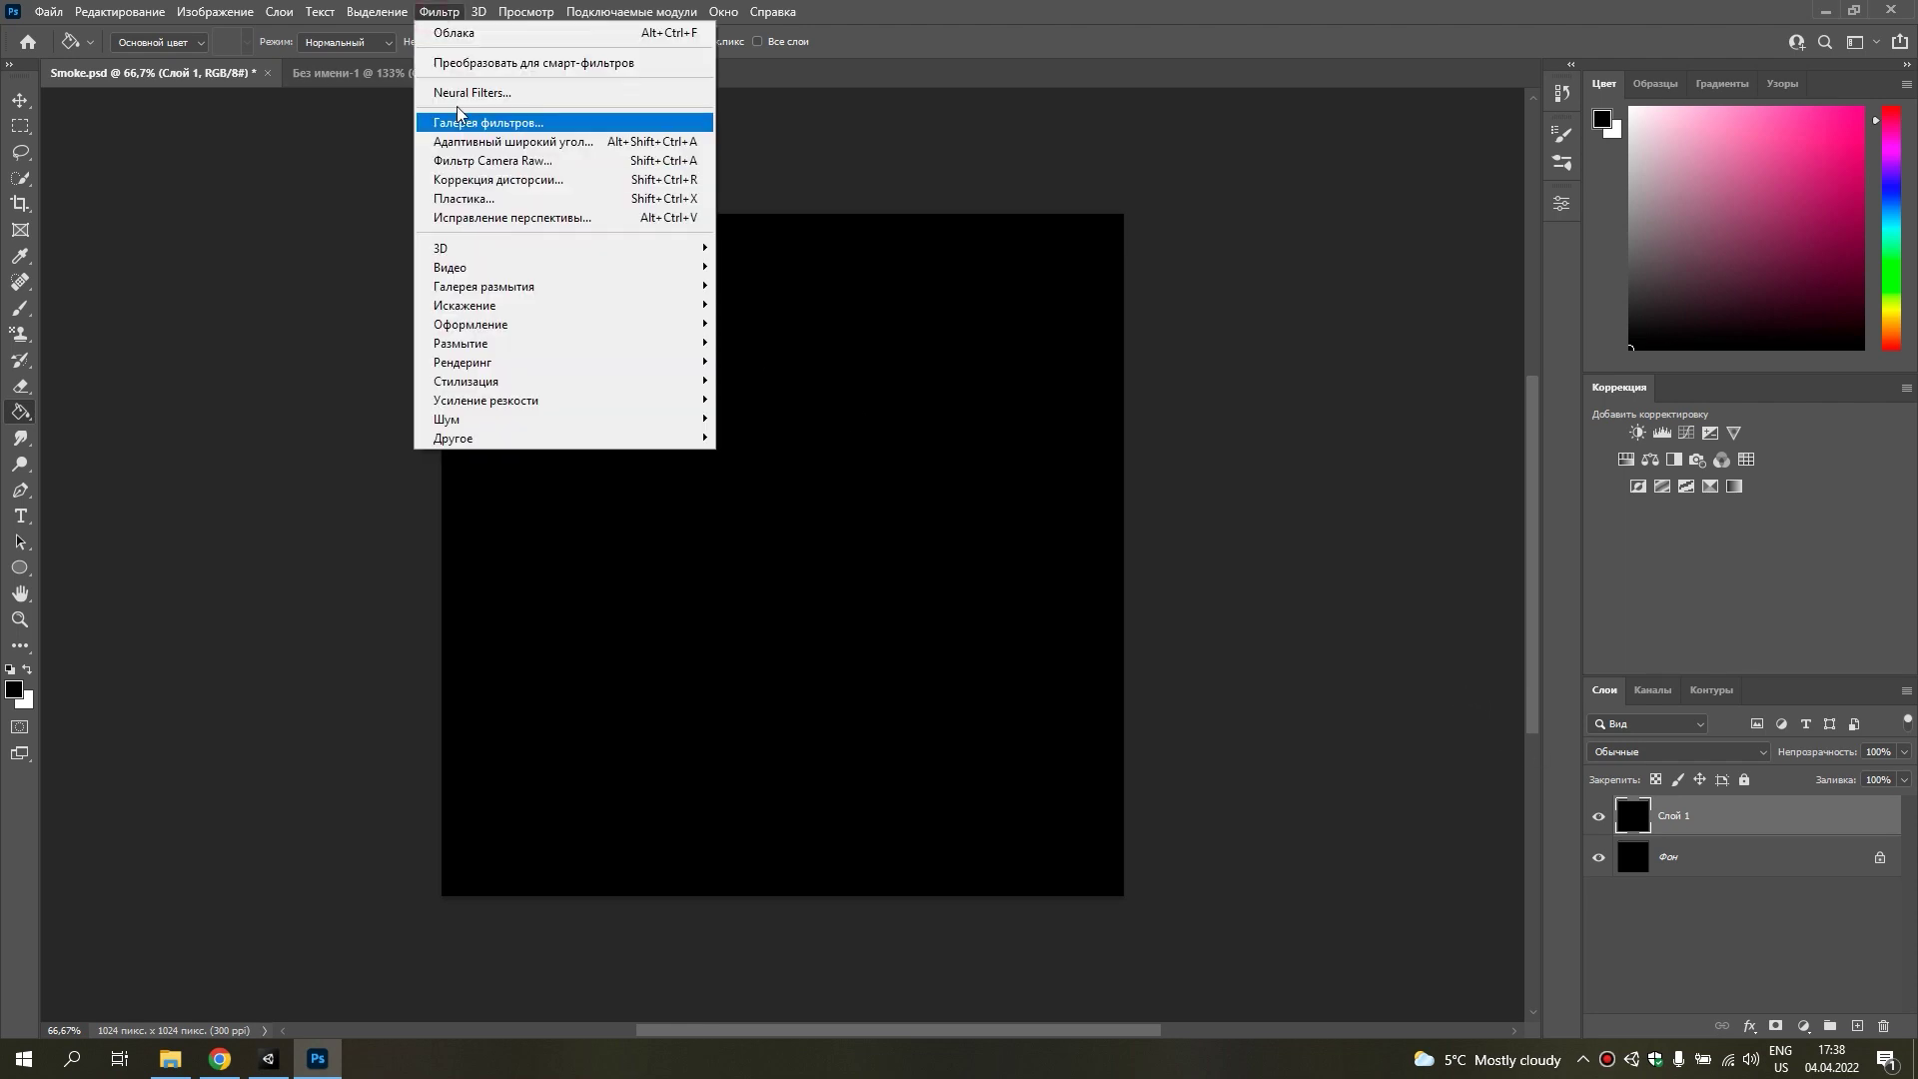
pyautogui.moveTo(461, 362)
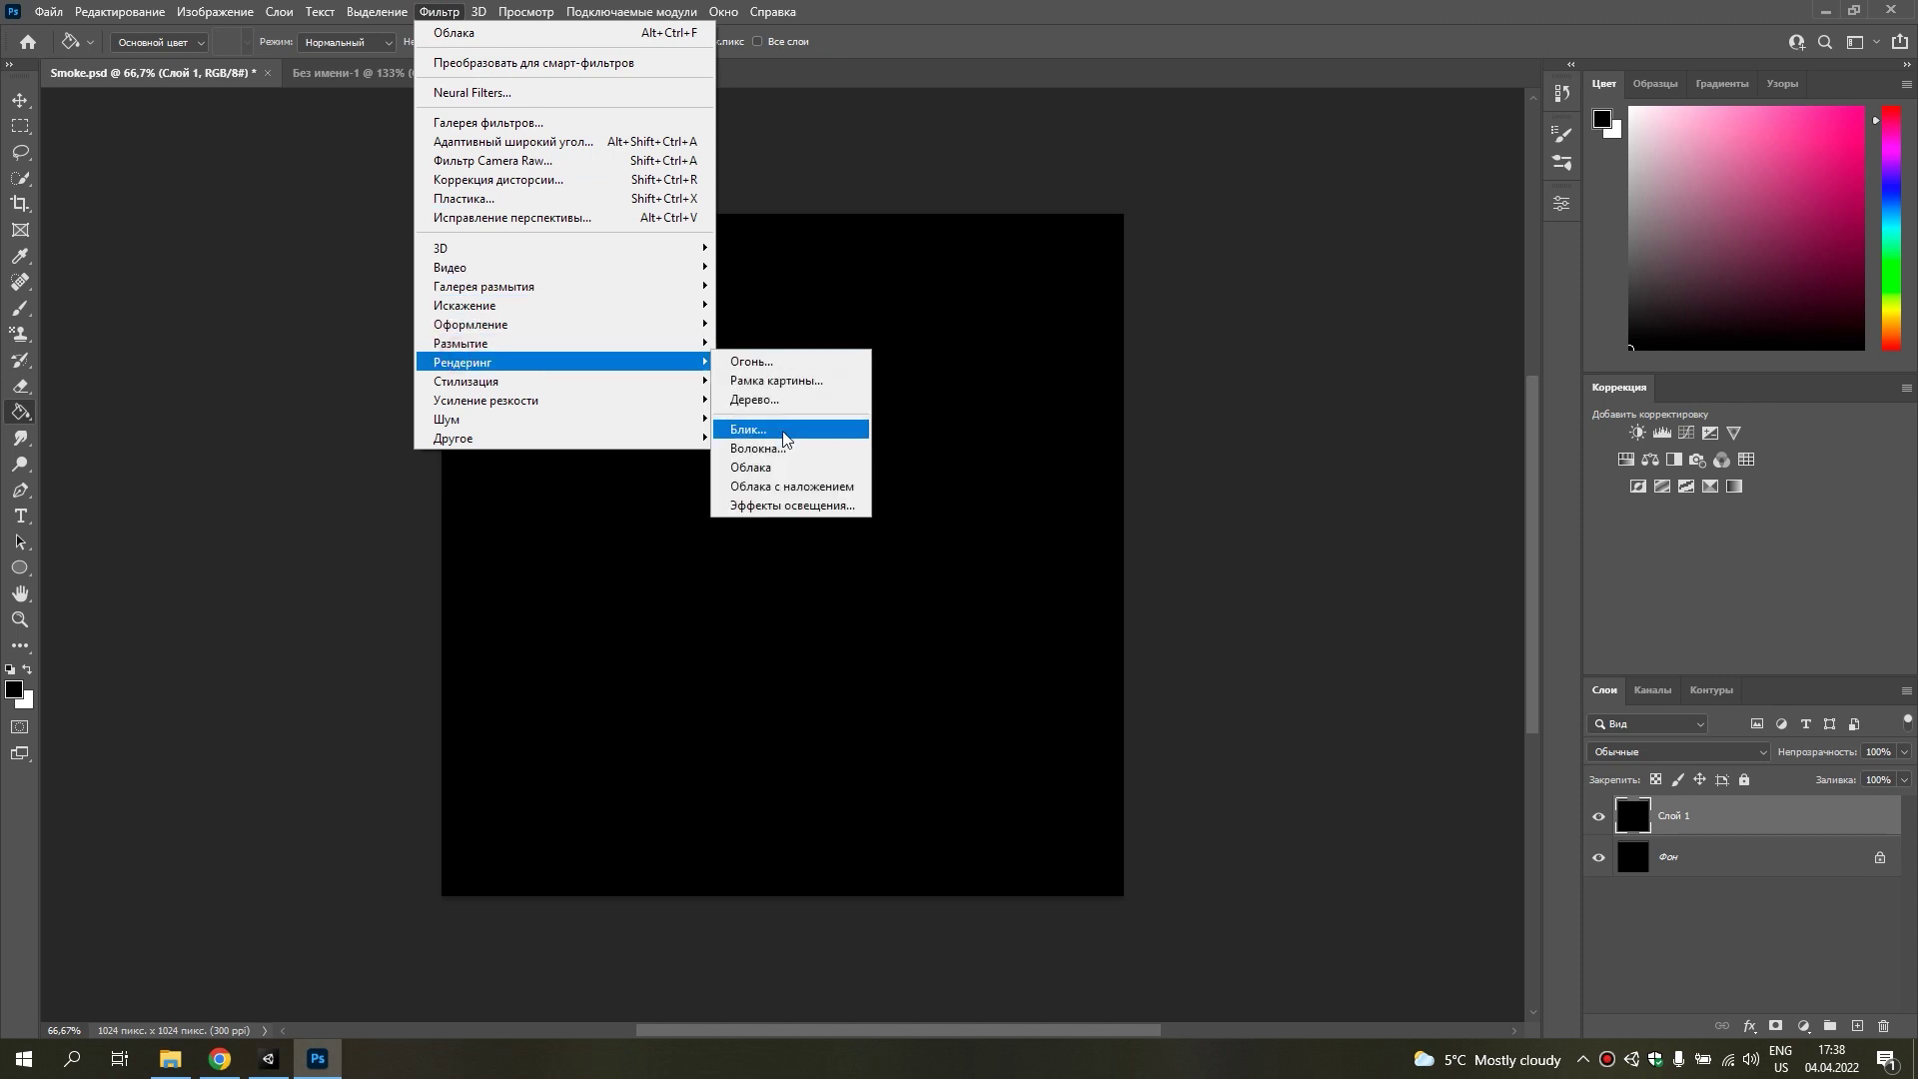
pyautogui.click(760, 464)
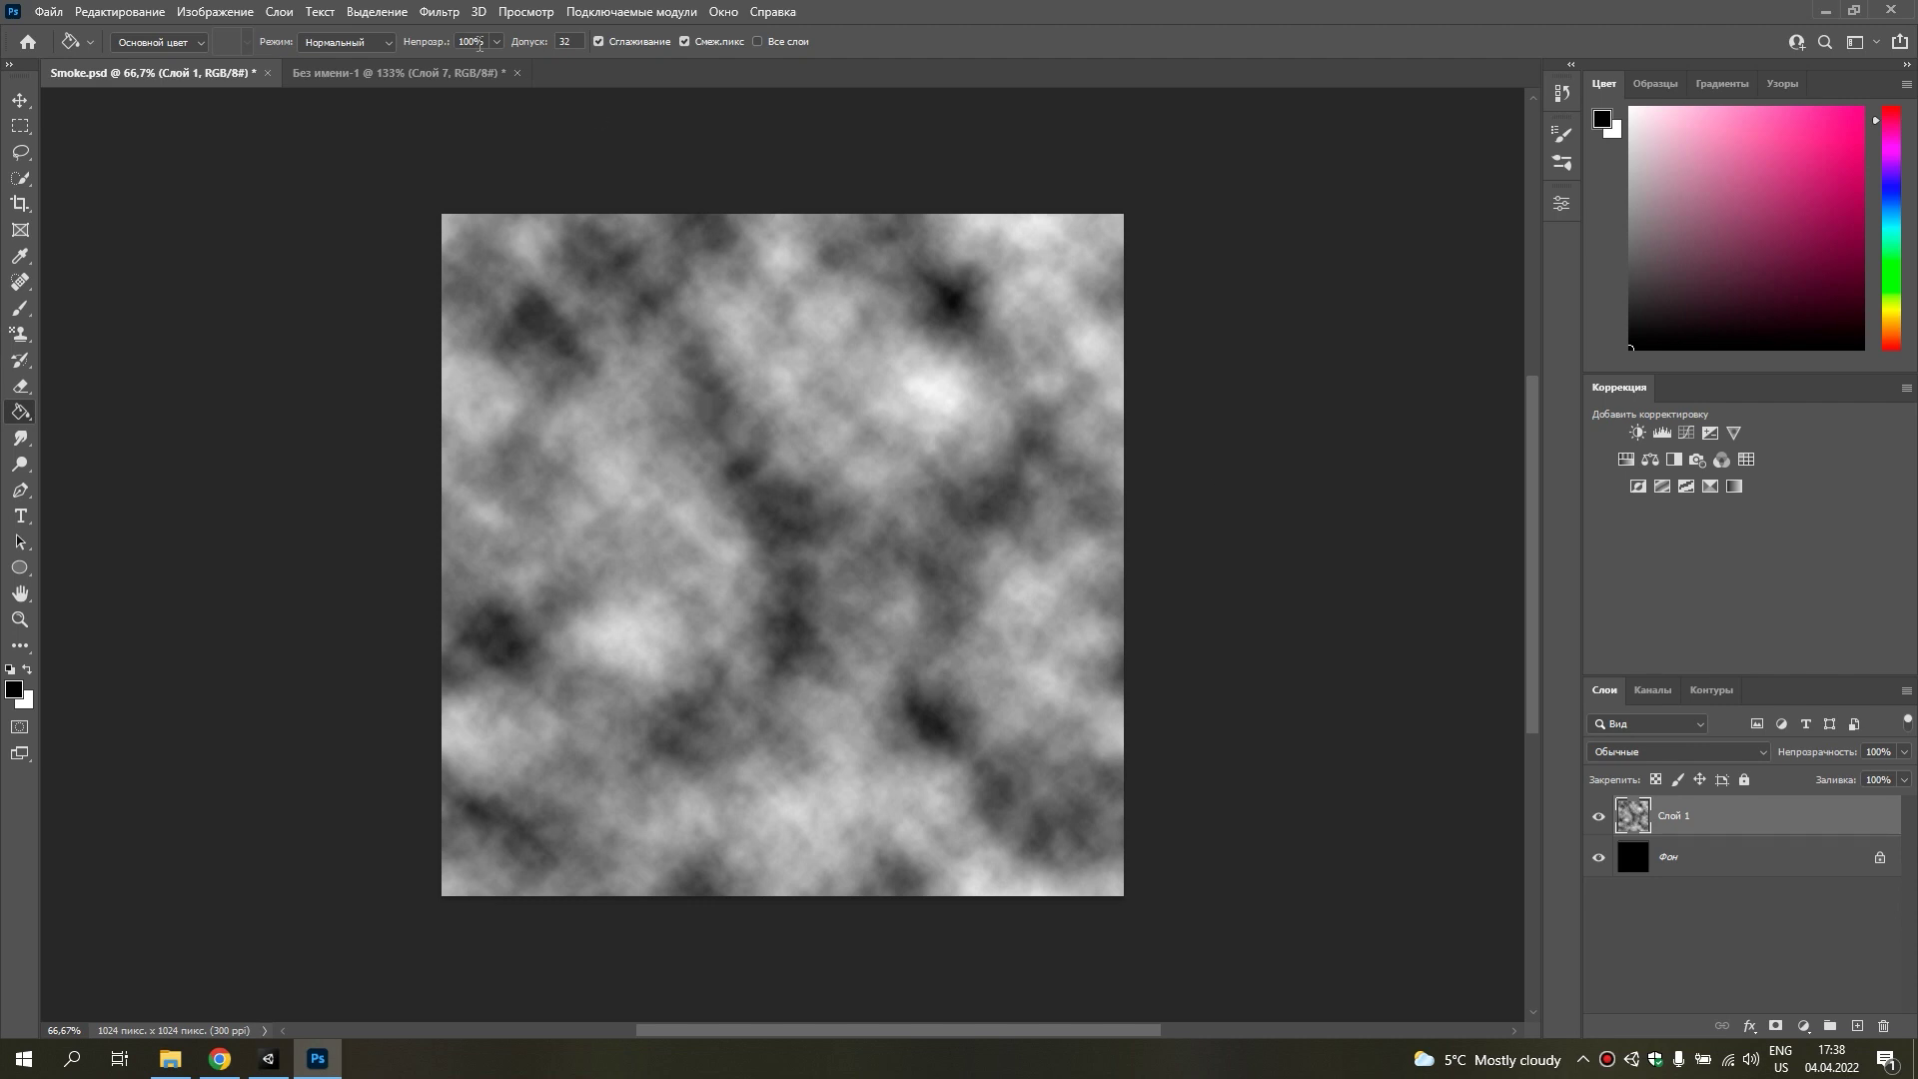
# Re-apply the Clouds filter five more times until the cloud pattern looks right.
pyautogui.click(455, 14)
pyautogui.click(461, 32)
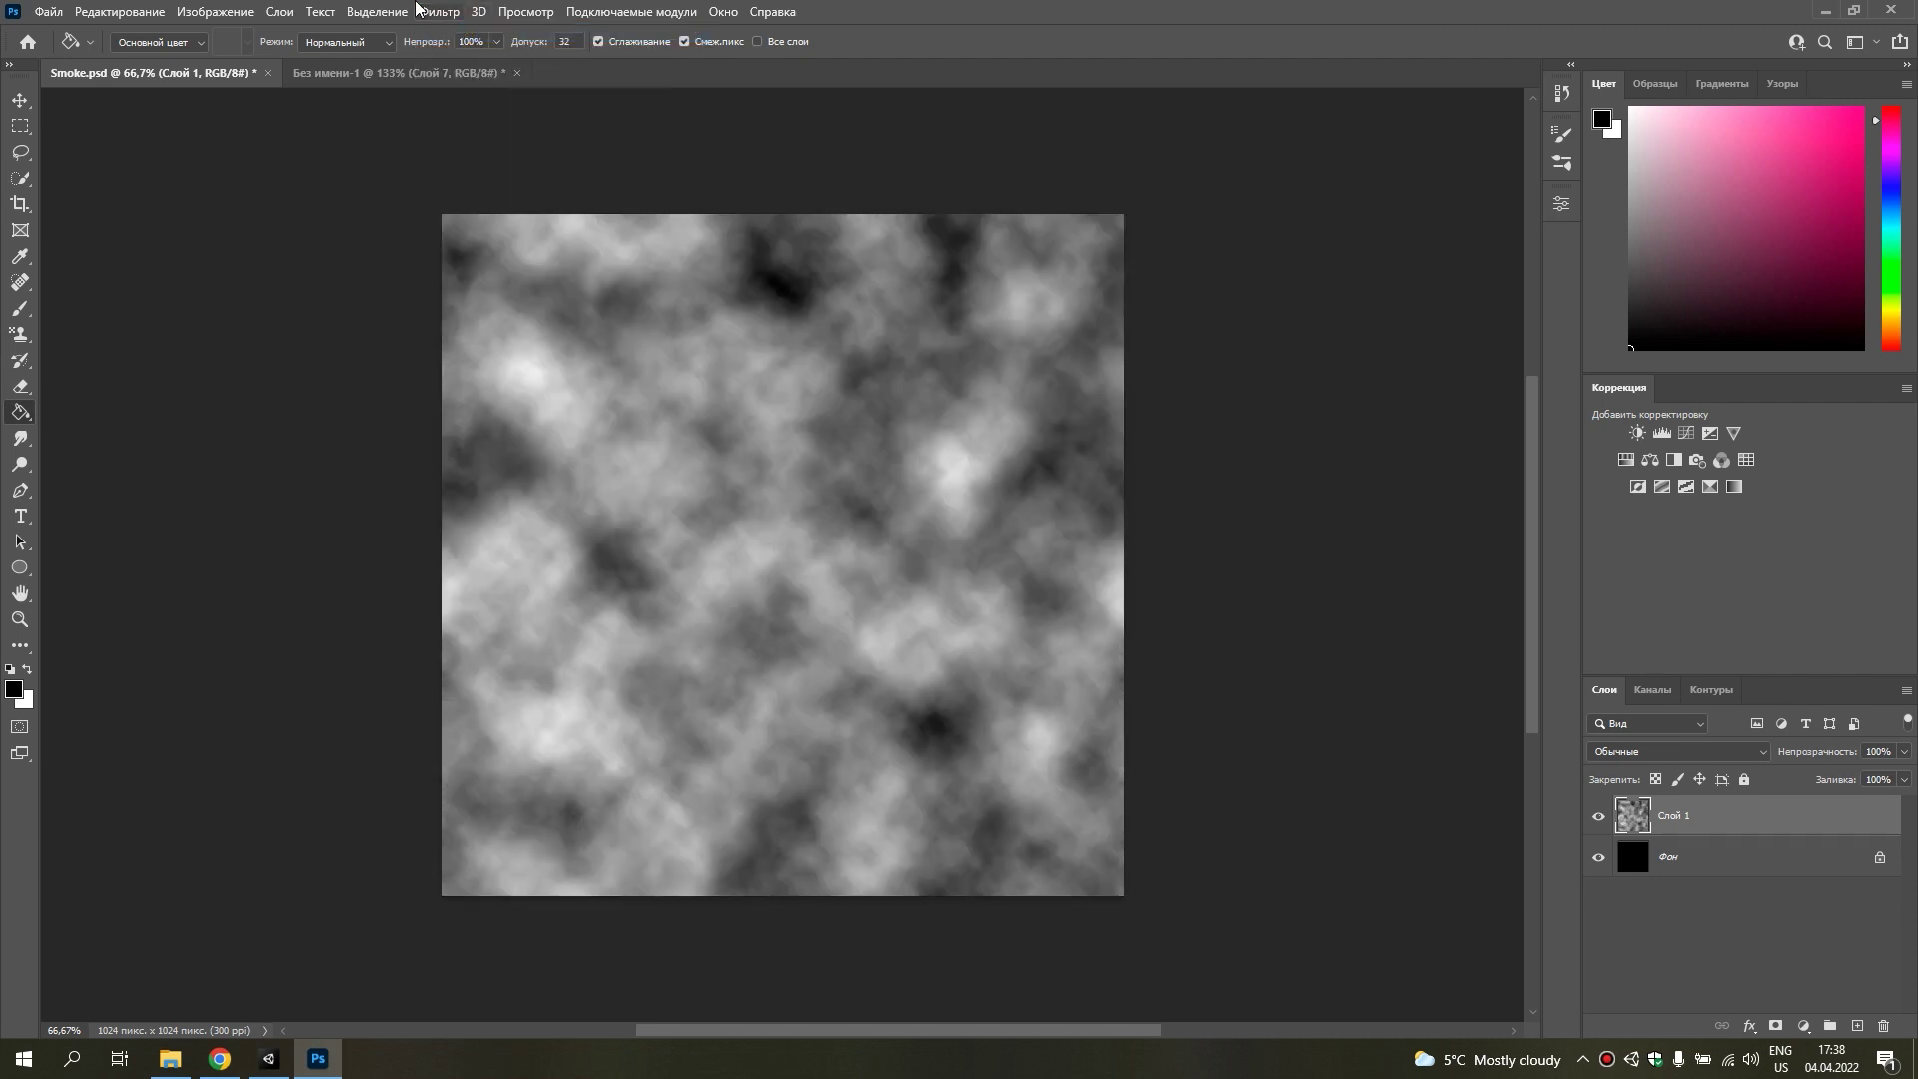
pyautogui.click(438, 12)
pyautogui.click(451, 33)
pyautogui.click(437, 12)
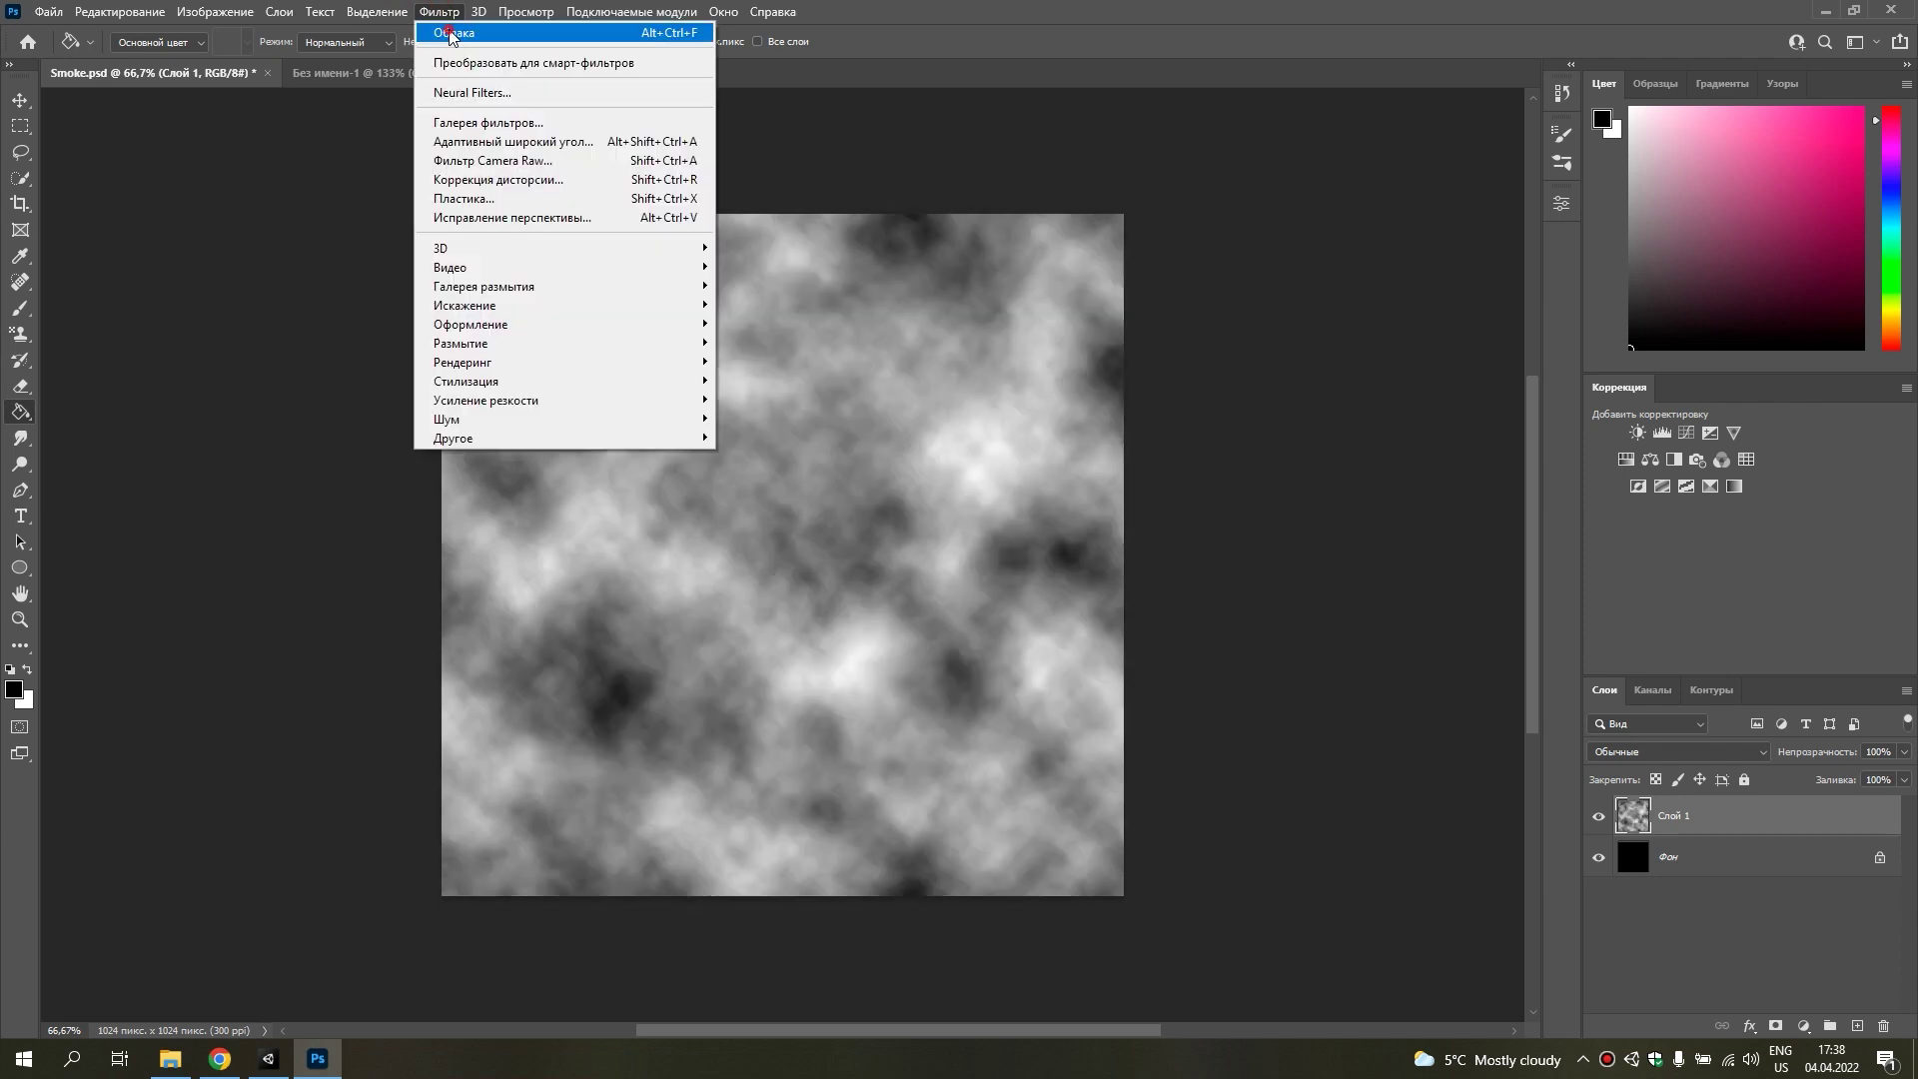
pyautogui.click(451, 34)
pyautogui.click(436, 11)
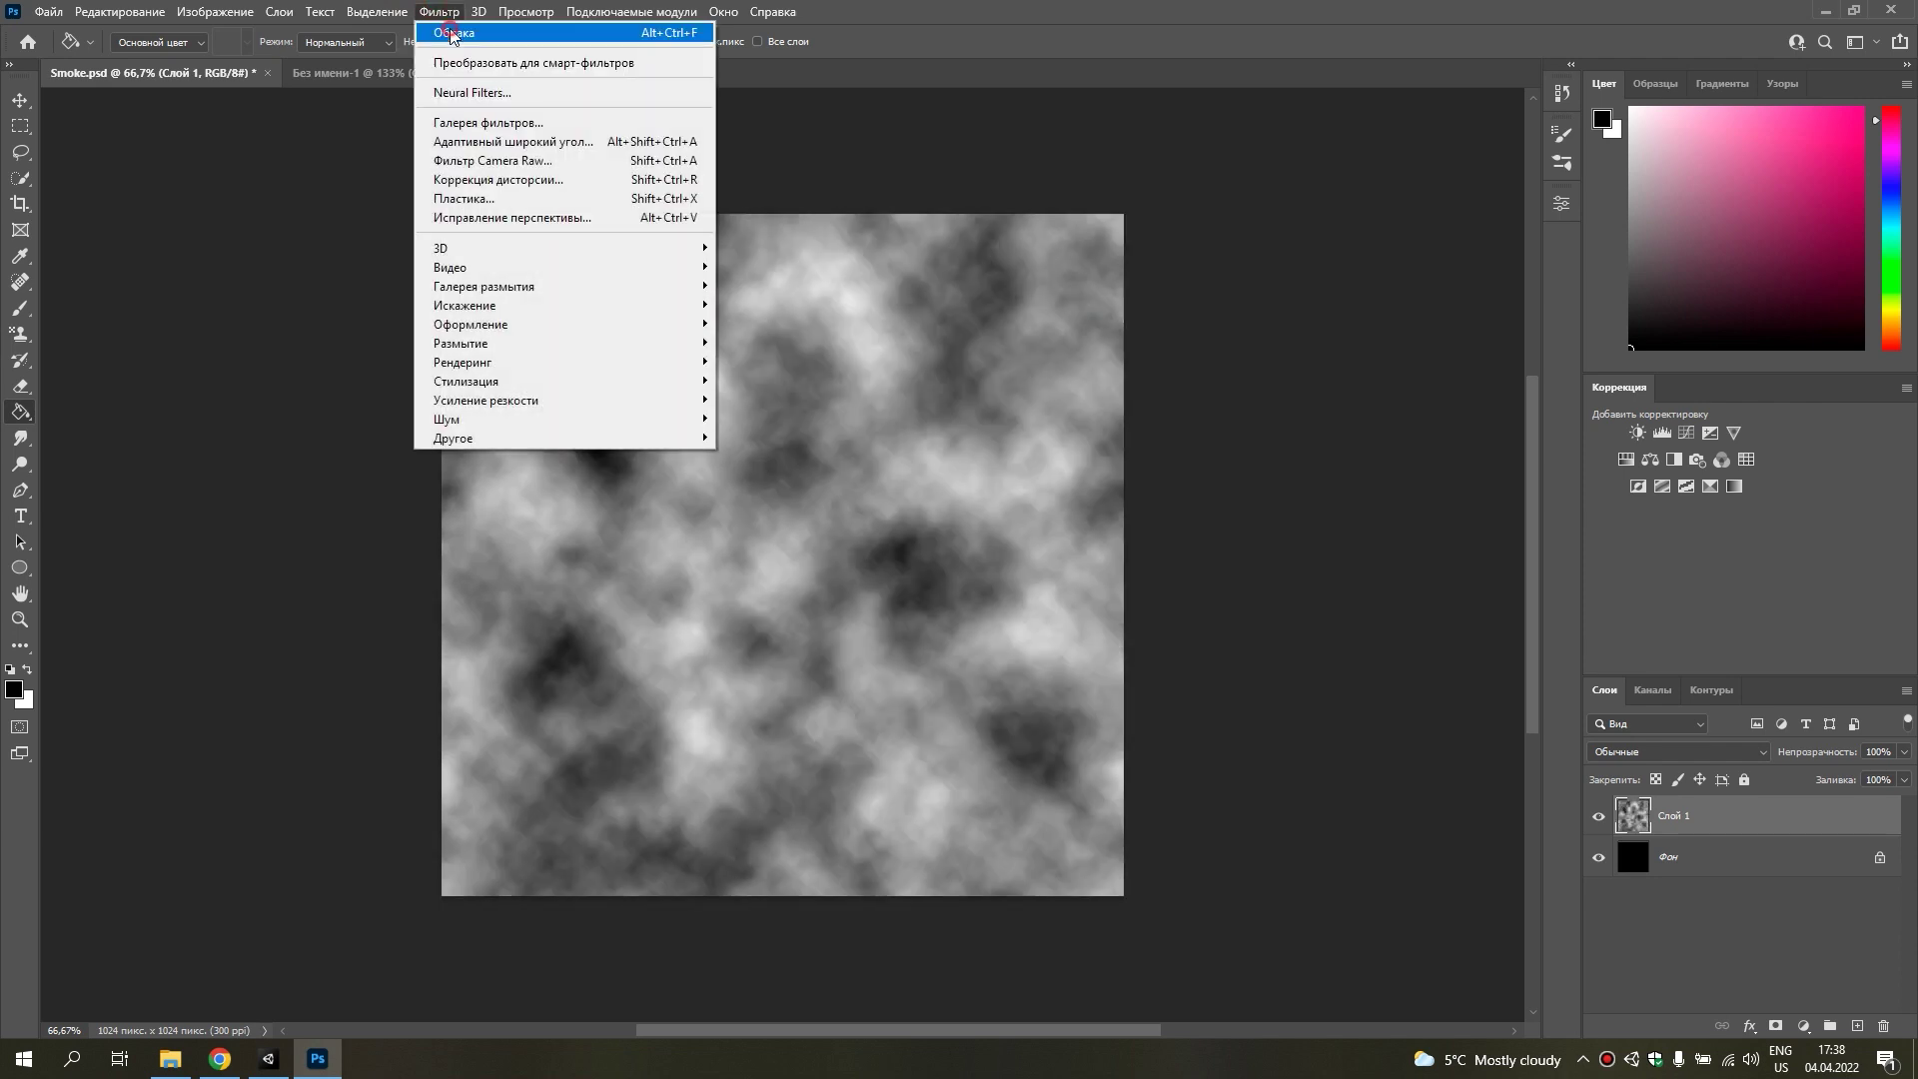
pyautogui.click(455, 33)
pyautogui.click(437, 12)
pyautogui.click(455, 33)
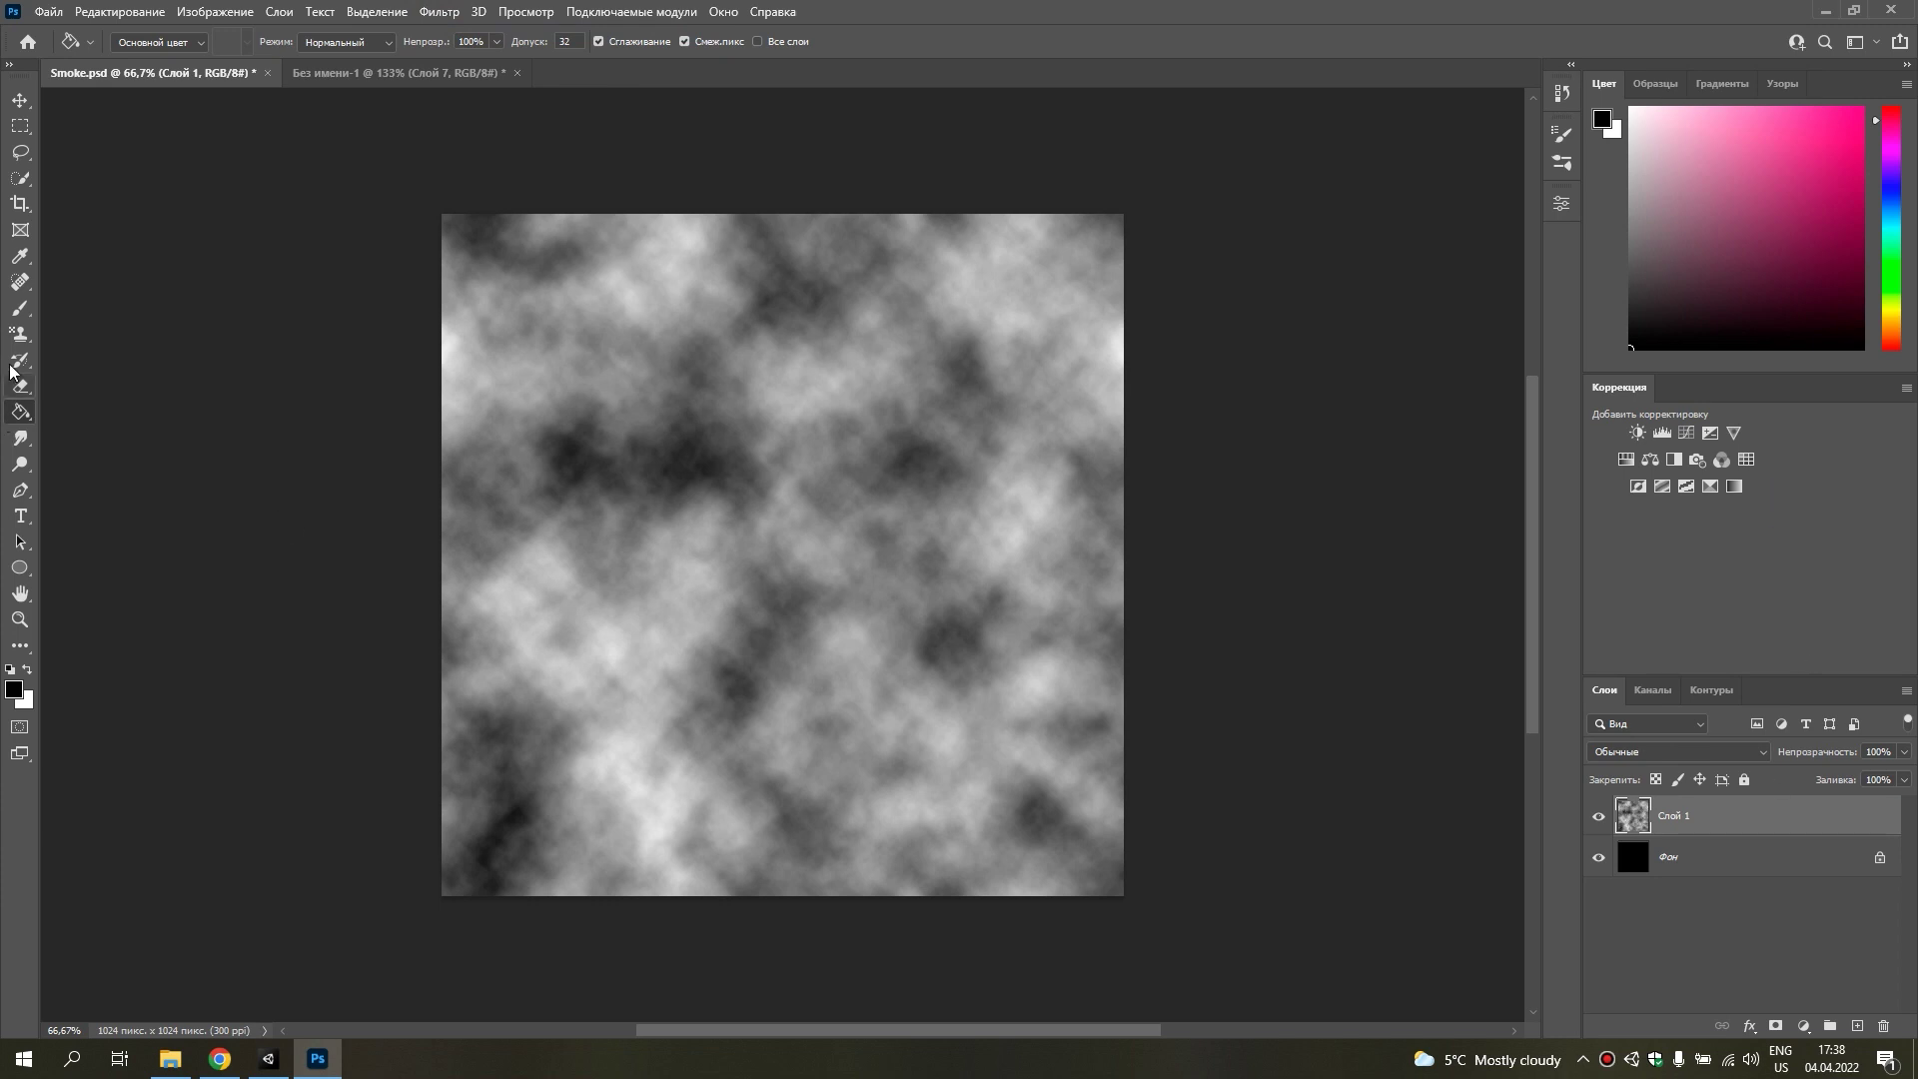
# On a new Слой 2, paint a dark vignette around the canvas edges with a soft 900 px black brush.
pyautogui.click(17, 310)
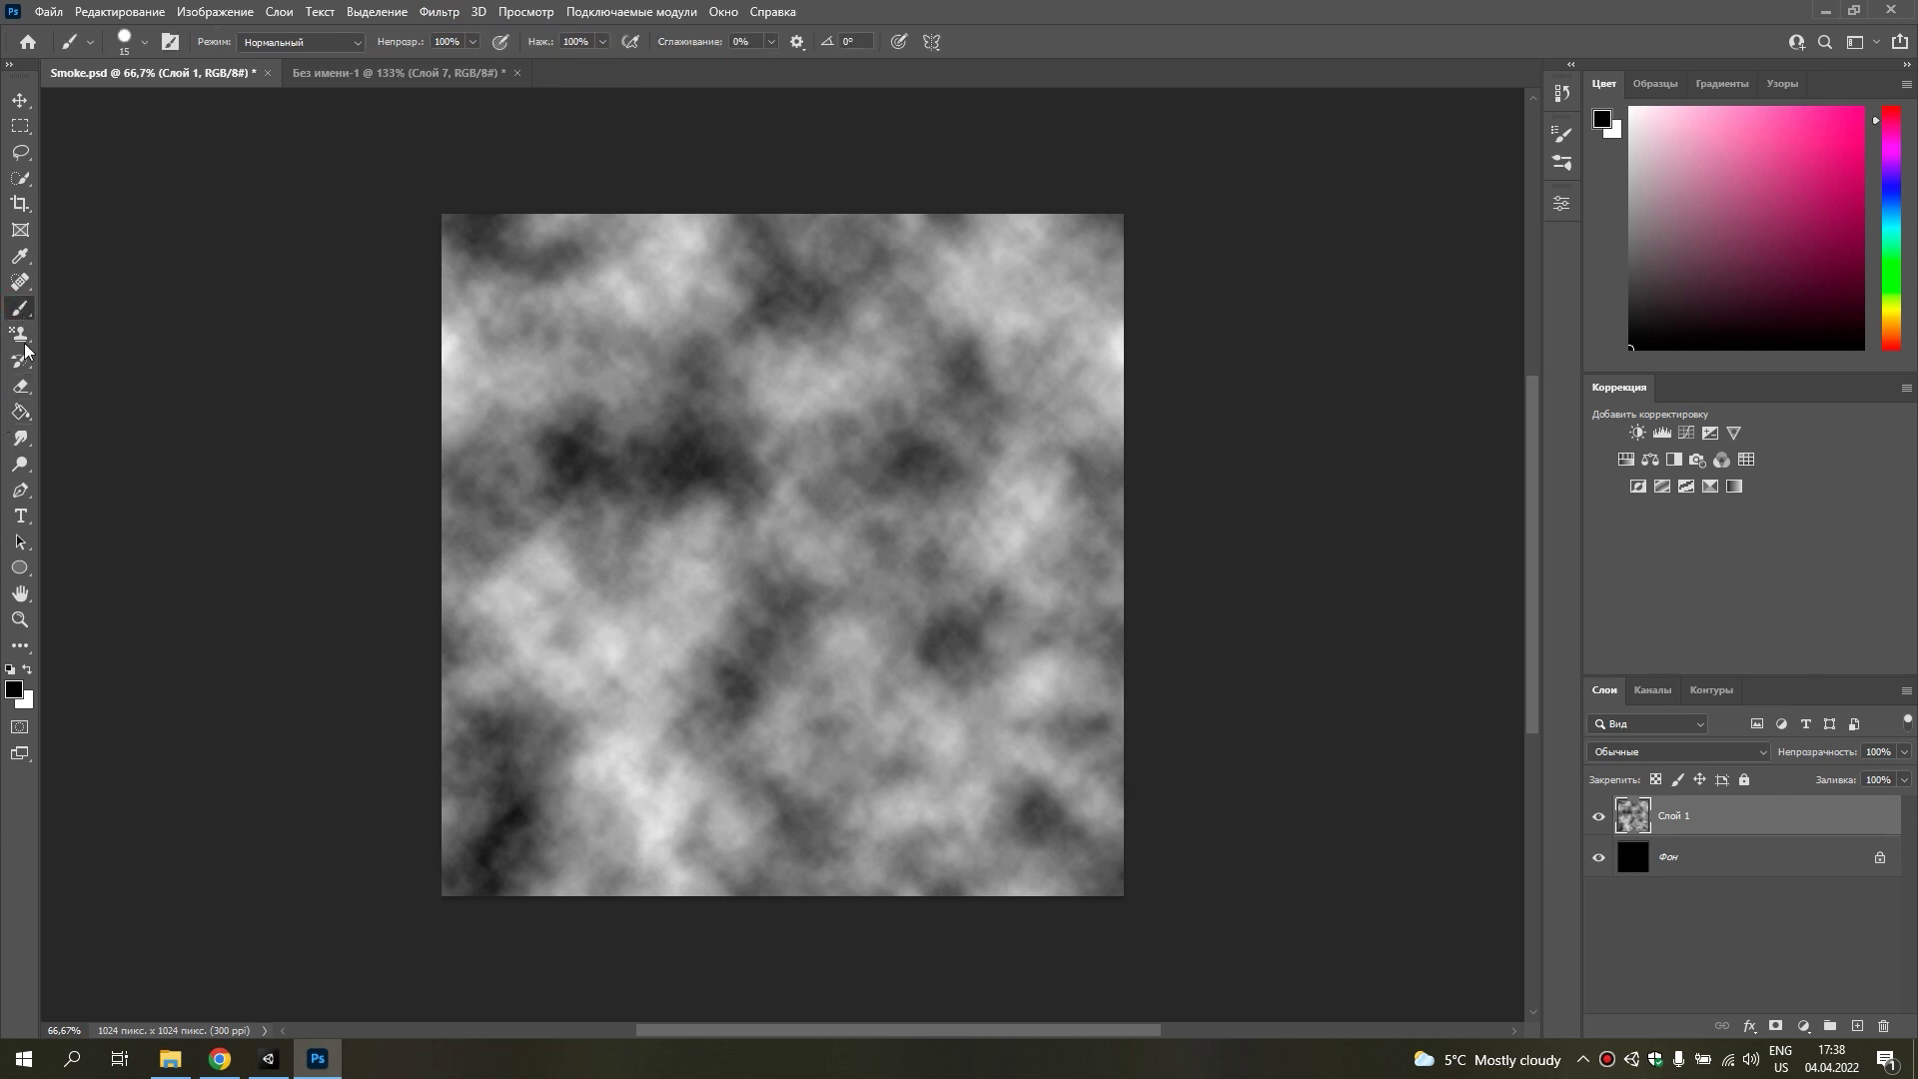
pyautogui.click(91, 44)
pyautogui.click(146, 46)
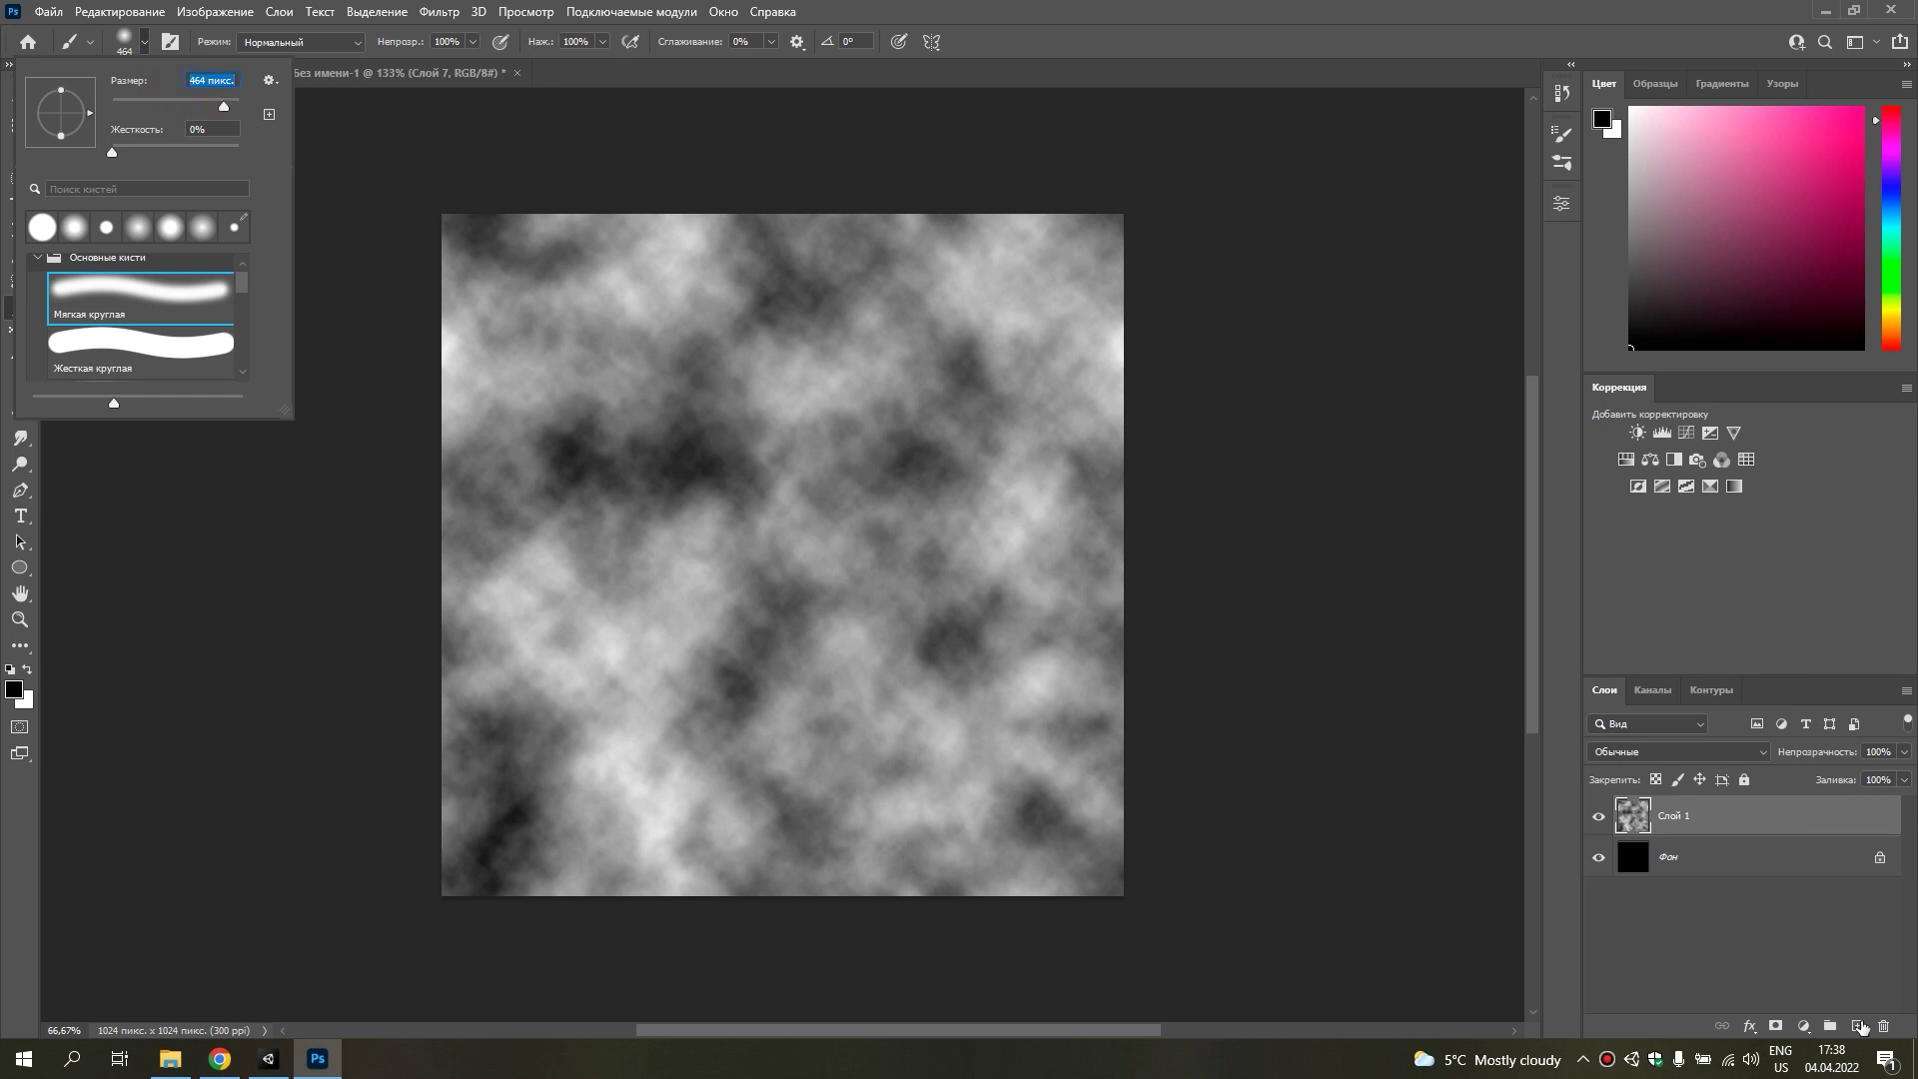
pyautogui.click(1860, 1026)
pyautogui.moveTo(1069, 249); pyautogui.dragTo(1164, 386)
pyautogui.hotkey('ctrl', 'z')
pyautogui.keyDown('alt'); pyautogui.scroll(-3, 1248, 479); pyautogui.keyUp('alt')
pyautogui.scroll(2, 1380, 556)
pyautogui.keyDown('alt'); pyautogui.scroll(-2, 1024, 597); pyautogui.keyUp('alt')
pyautogui.press(']')
pyautogui.press(']')
pyautogui.moveTo(1036, 514); pyautogui.dragTo(940, 821)
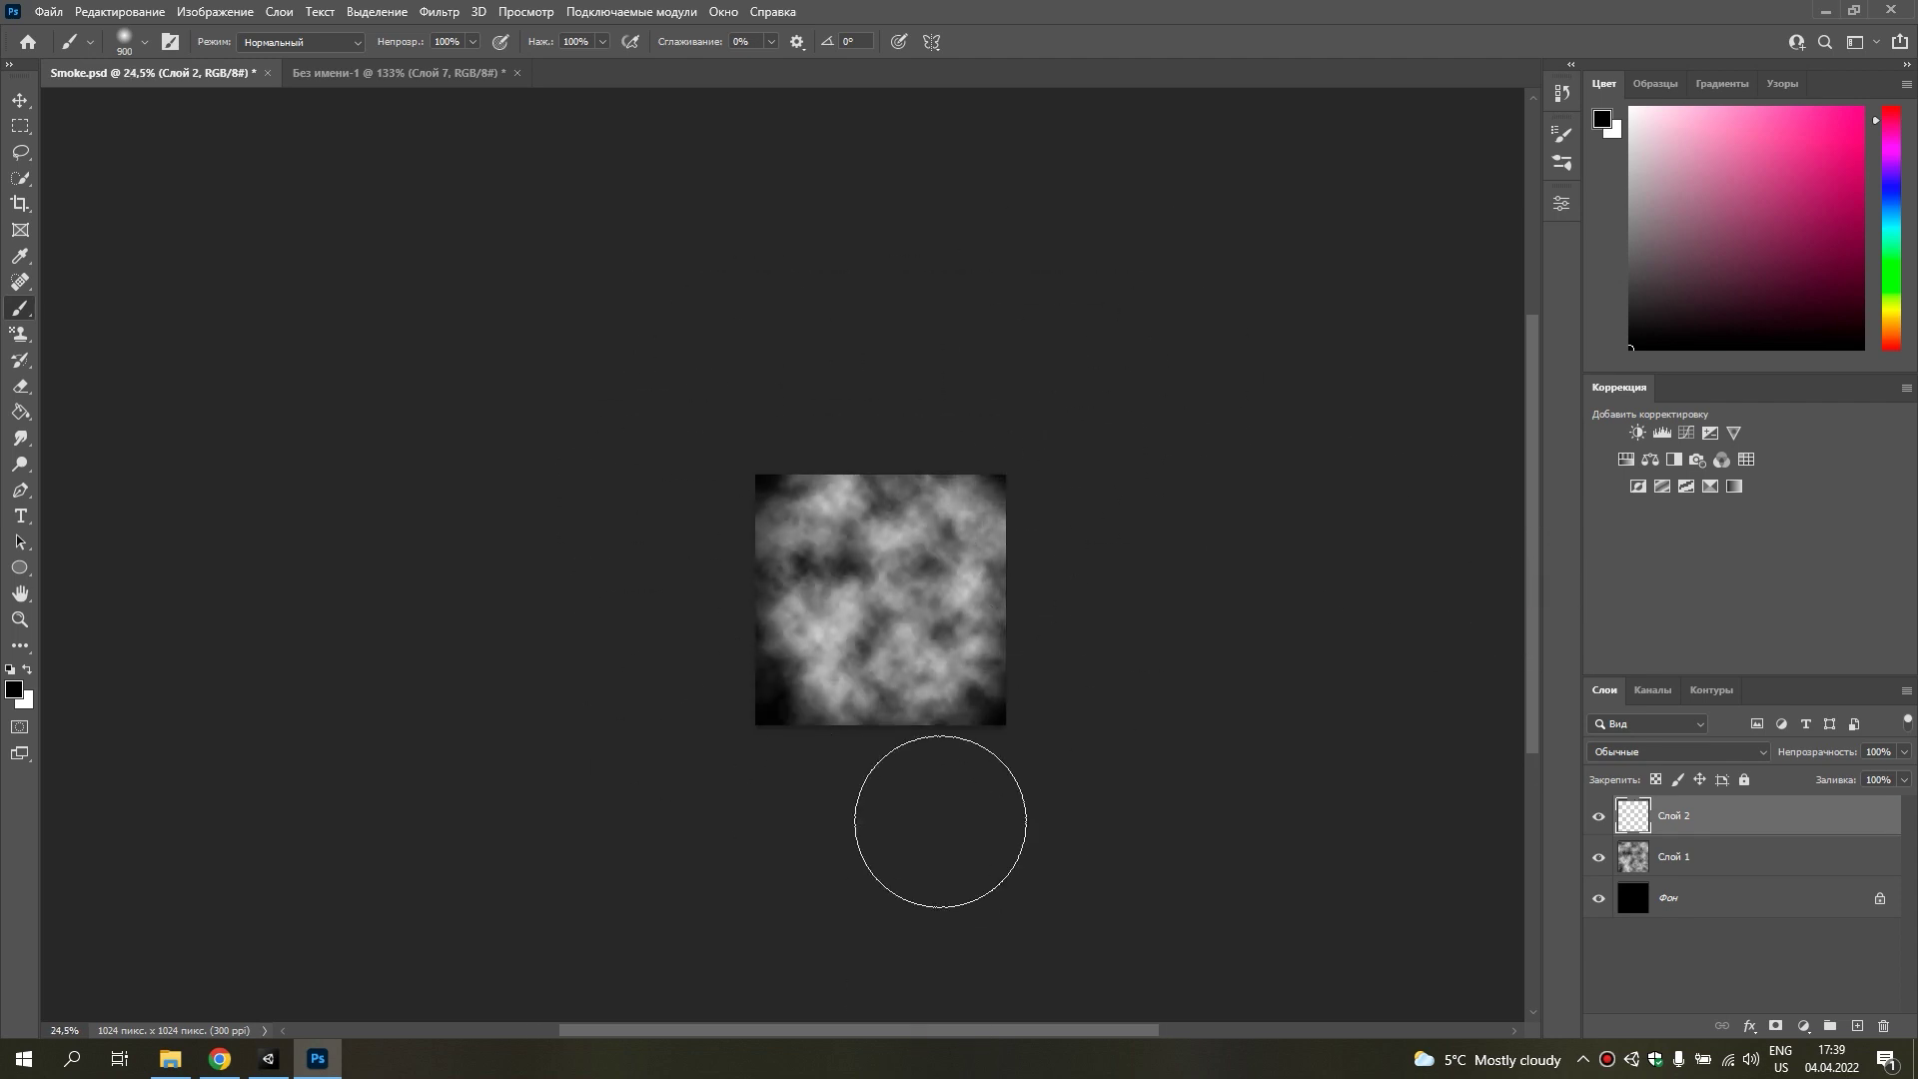
# Add a Levels adjustment Уровни 1 that brightens the smoke, then hide it.
pyautogui.click(1661, 433)
pyautogui.moveTo(1498, 424); pyautogui.dragTo(1400, 424)
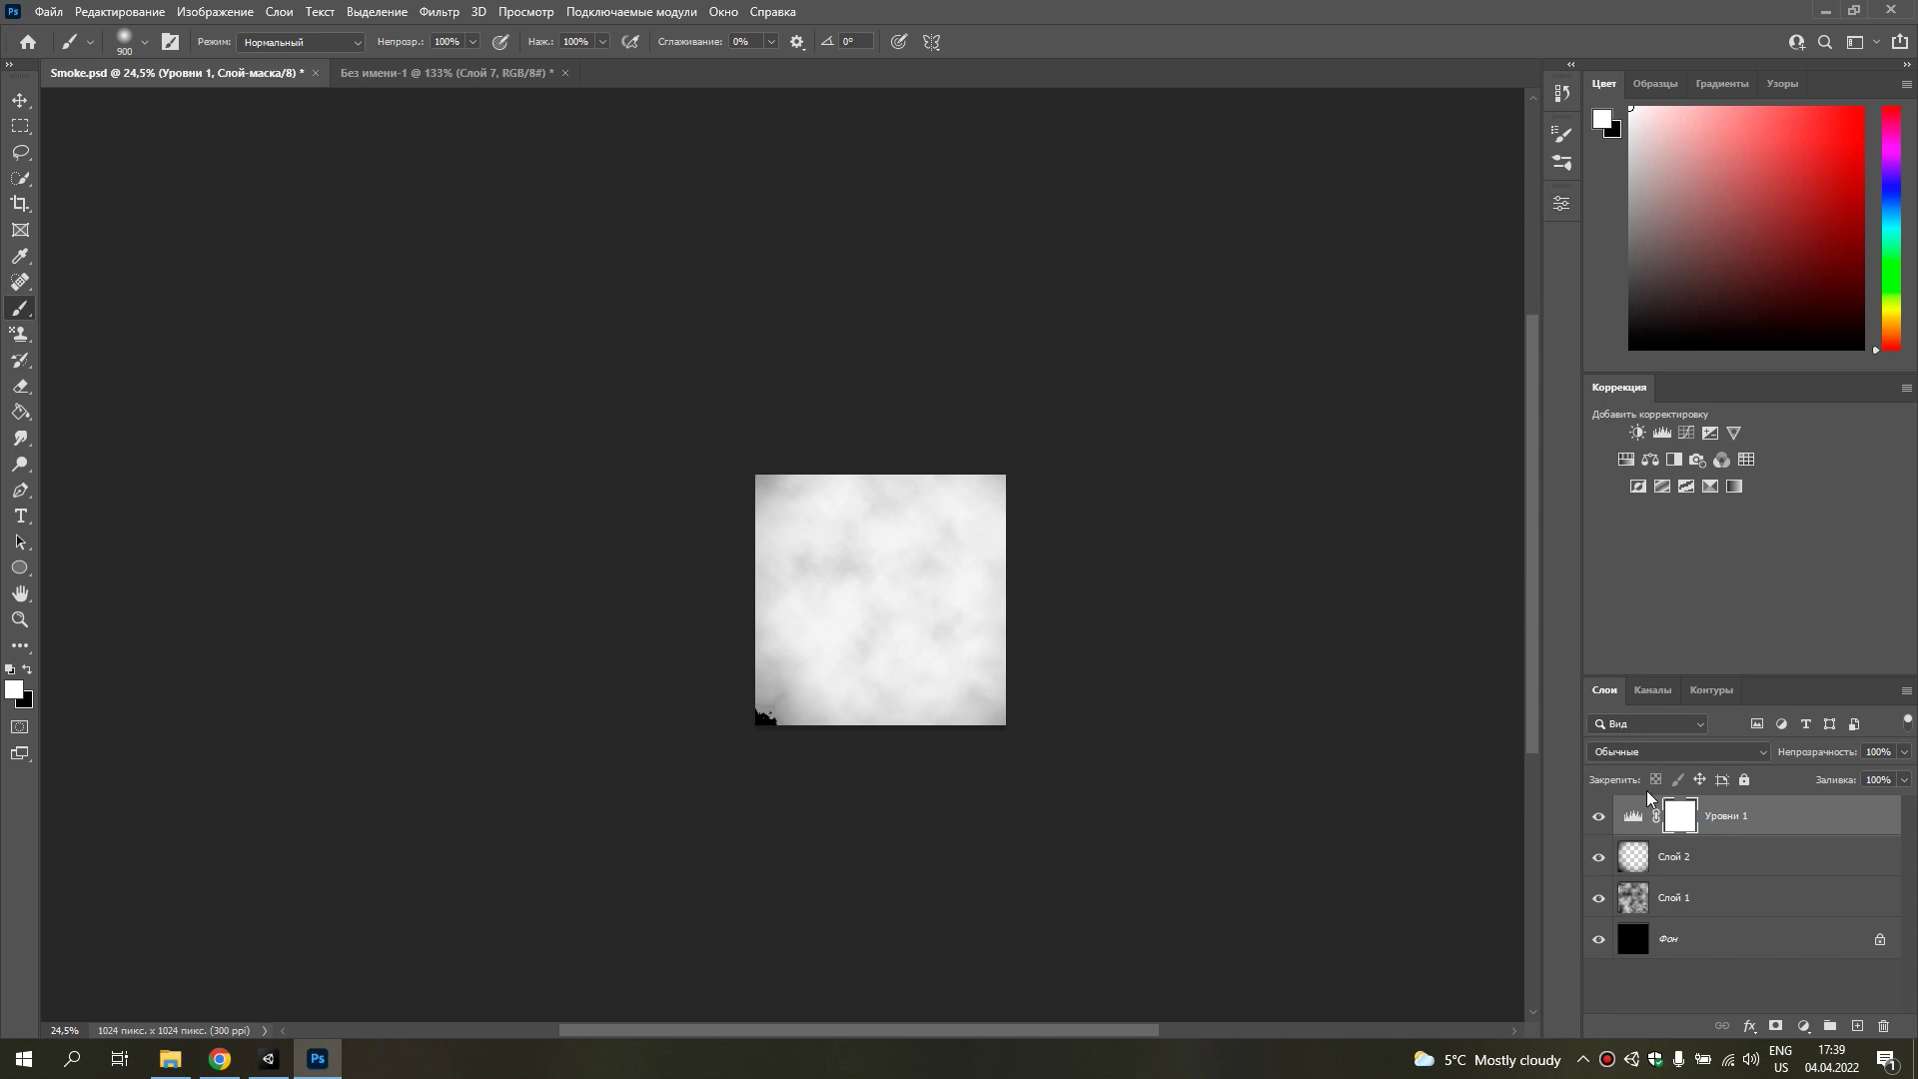
pyautogui.click(1608, 889)
pyautogui.click(1648, 857)
# Darken the smoke's top, bottom and right edges on Слой 2 with a larger brush, toggling Уровни 1 to check.
pyautogui.click(1599, 816)
pyautogui.press(']')
pyautogui.press(']')
pyautogui.press(']')
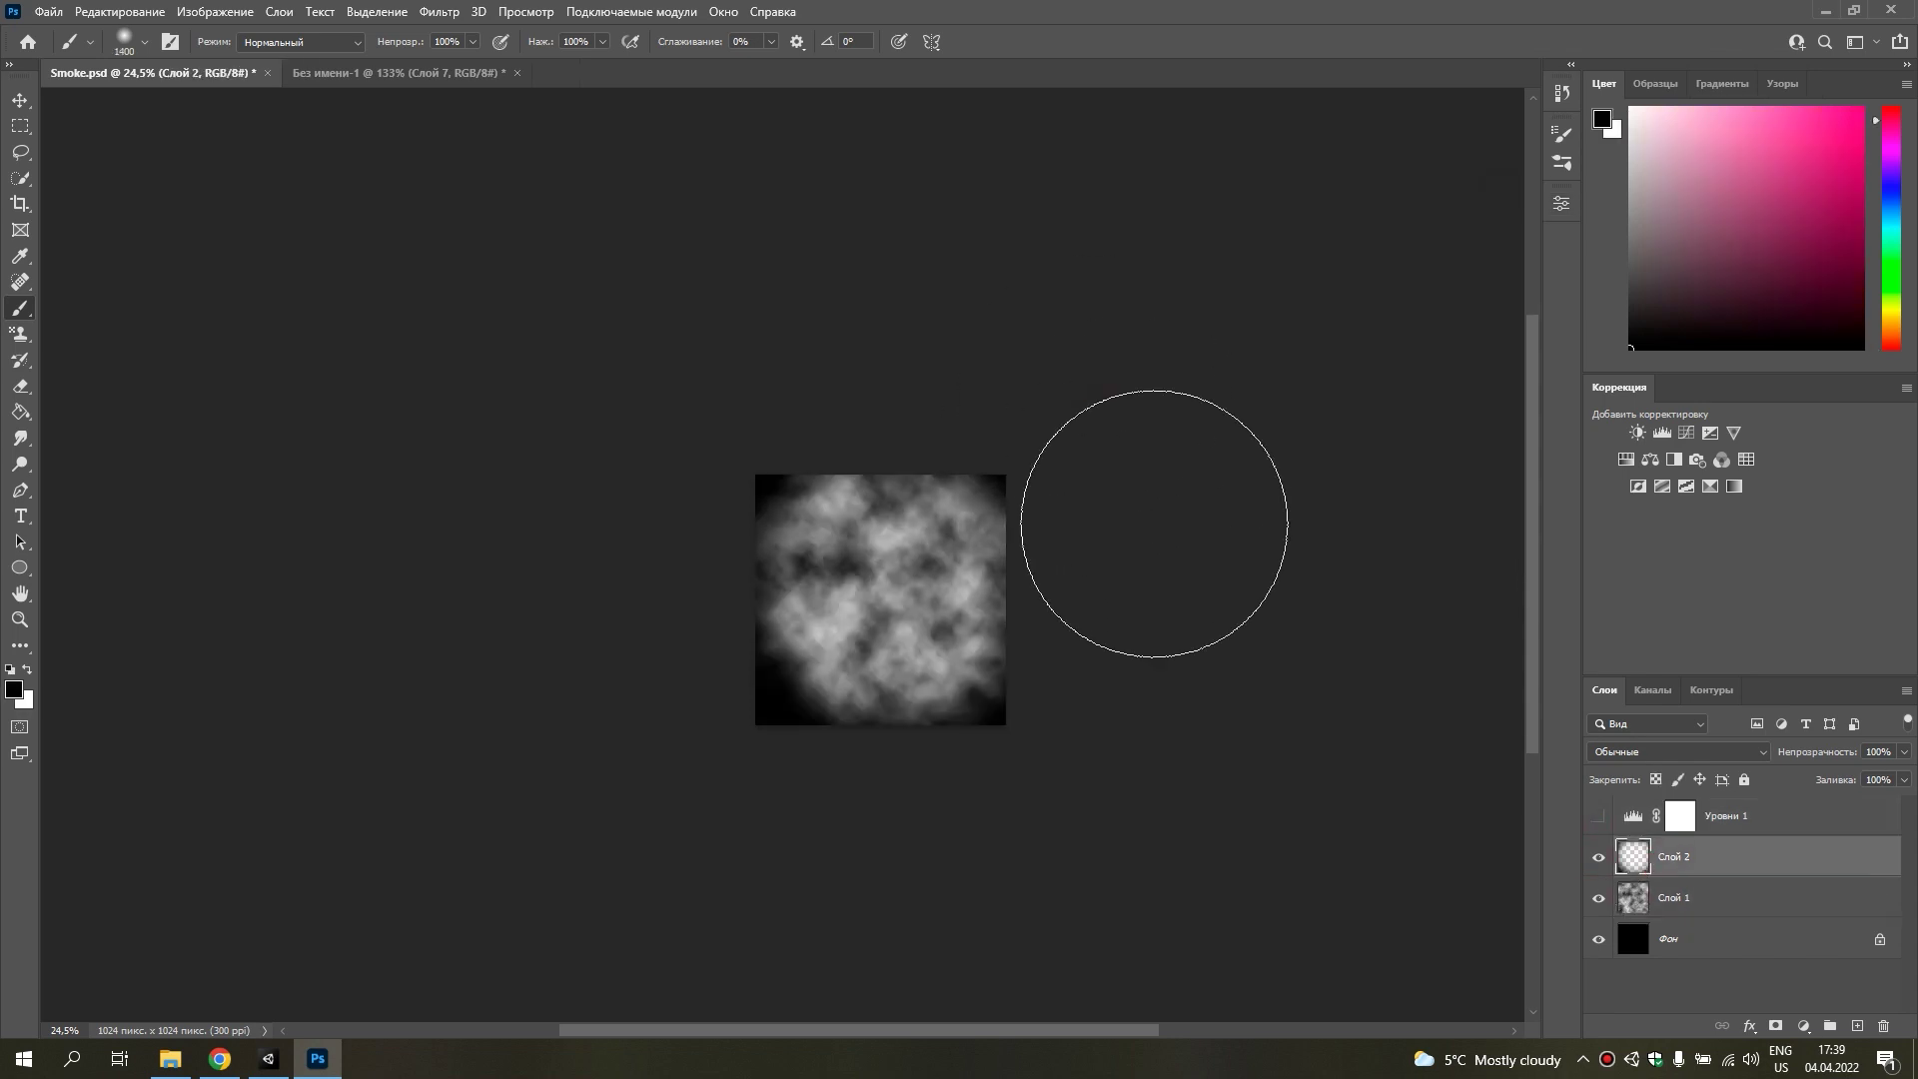
pyautogui.press(']')
pyautogui.press(']')
pyautogui.moveTo(1245, 636); pyautogui.dragTo(1279, 384)
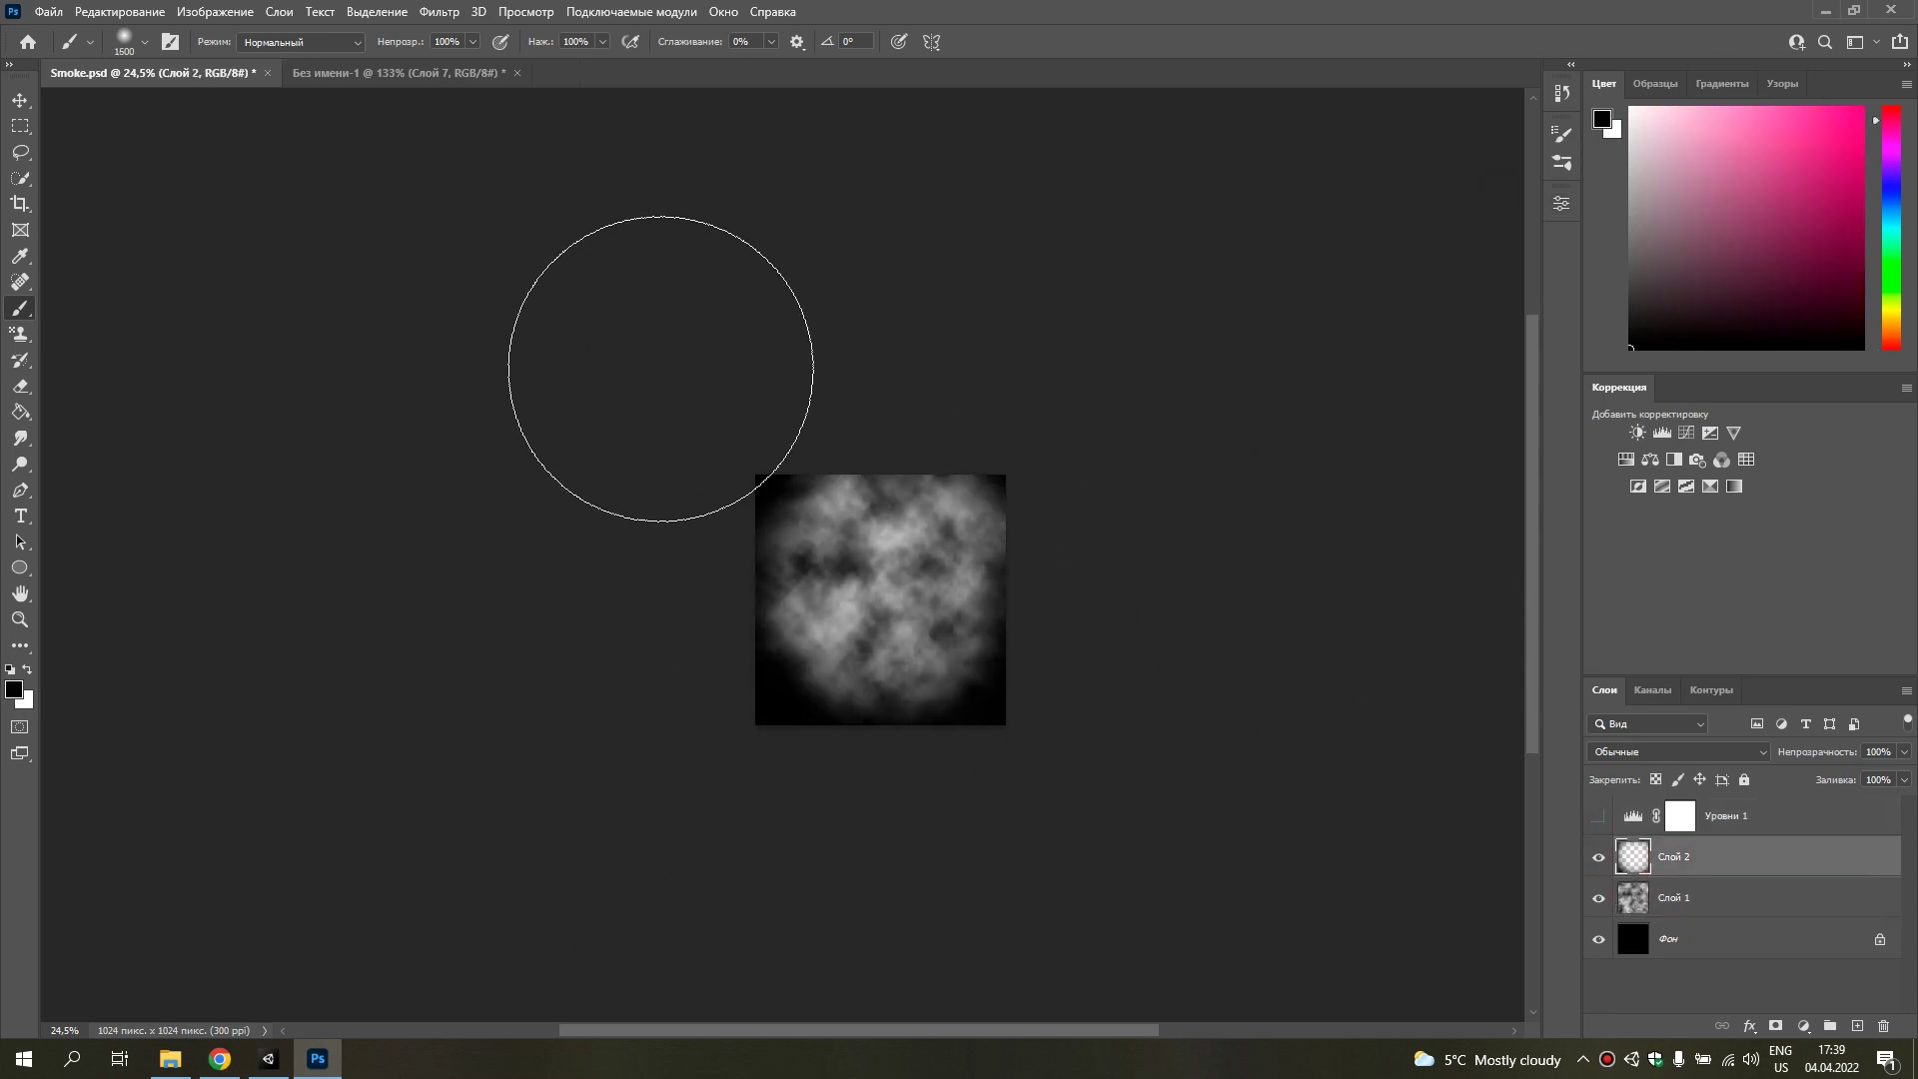
pyautogui.click(1598, 816)
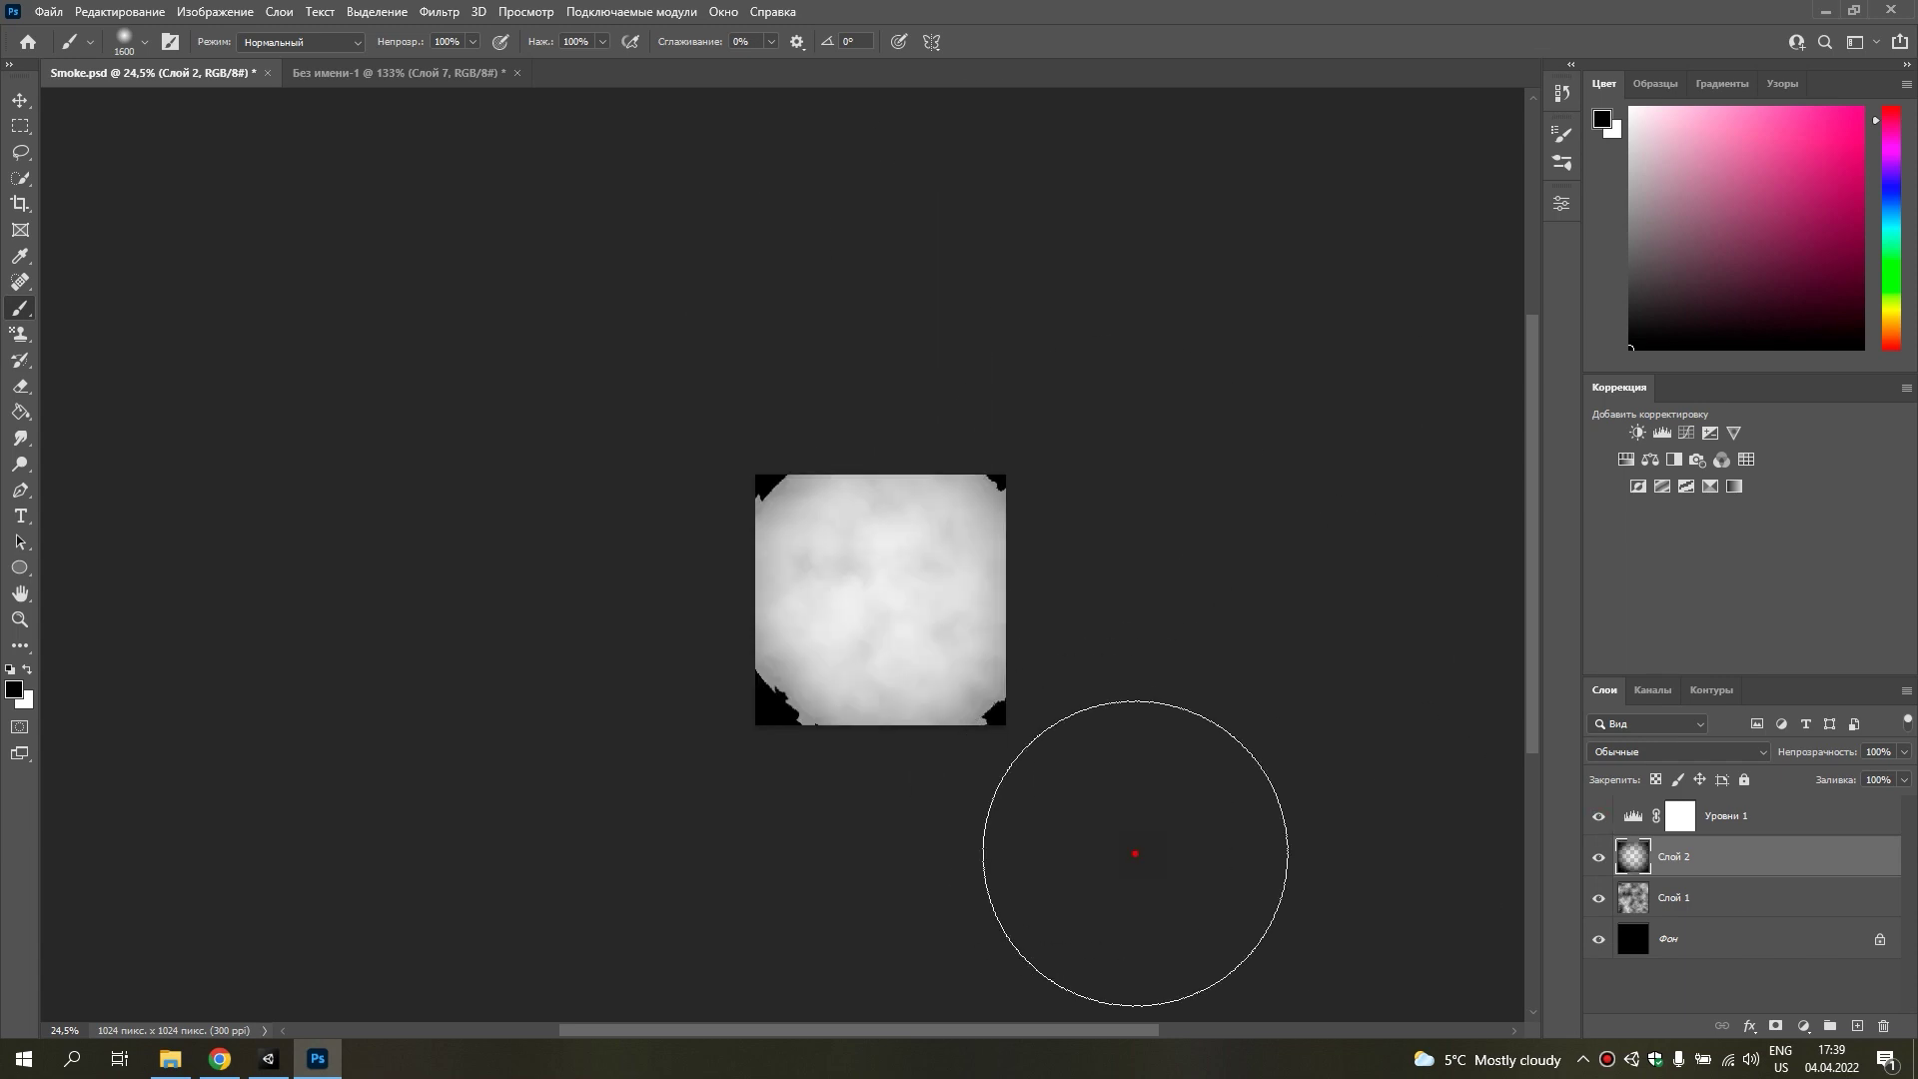
pyautogui.keyDown('alt'); pyautogui.scroll(-2, 1189, 719); pyautogui.keyUp('alt')
pyautogui.moveTo(1182, 519); pyautogui.dragTo(918, 867)
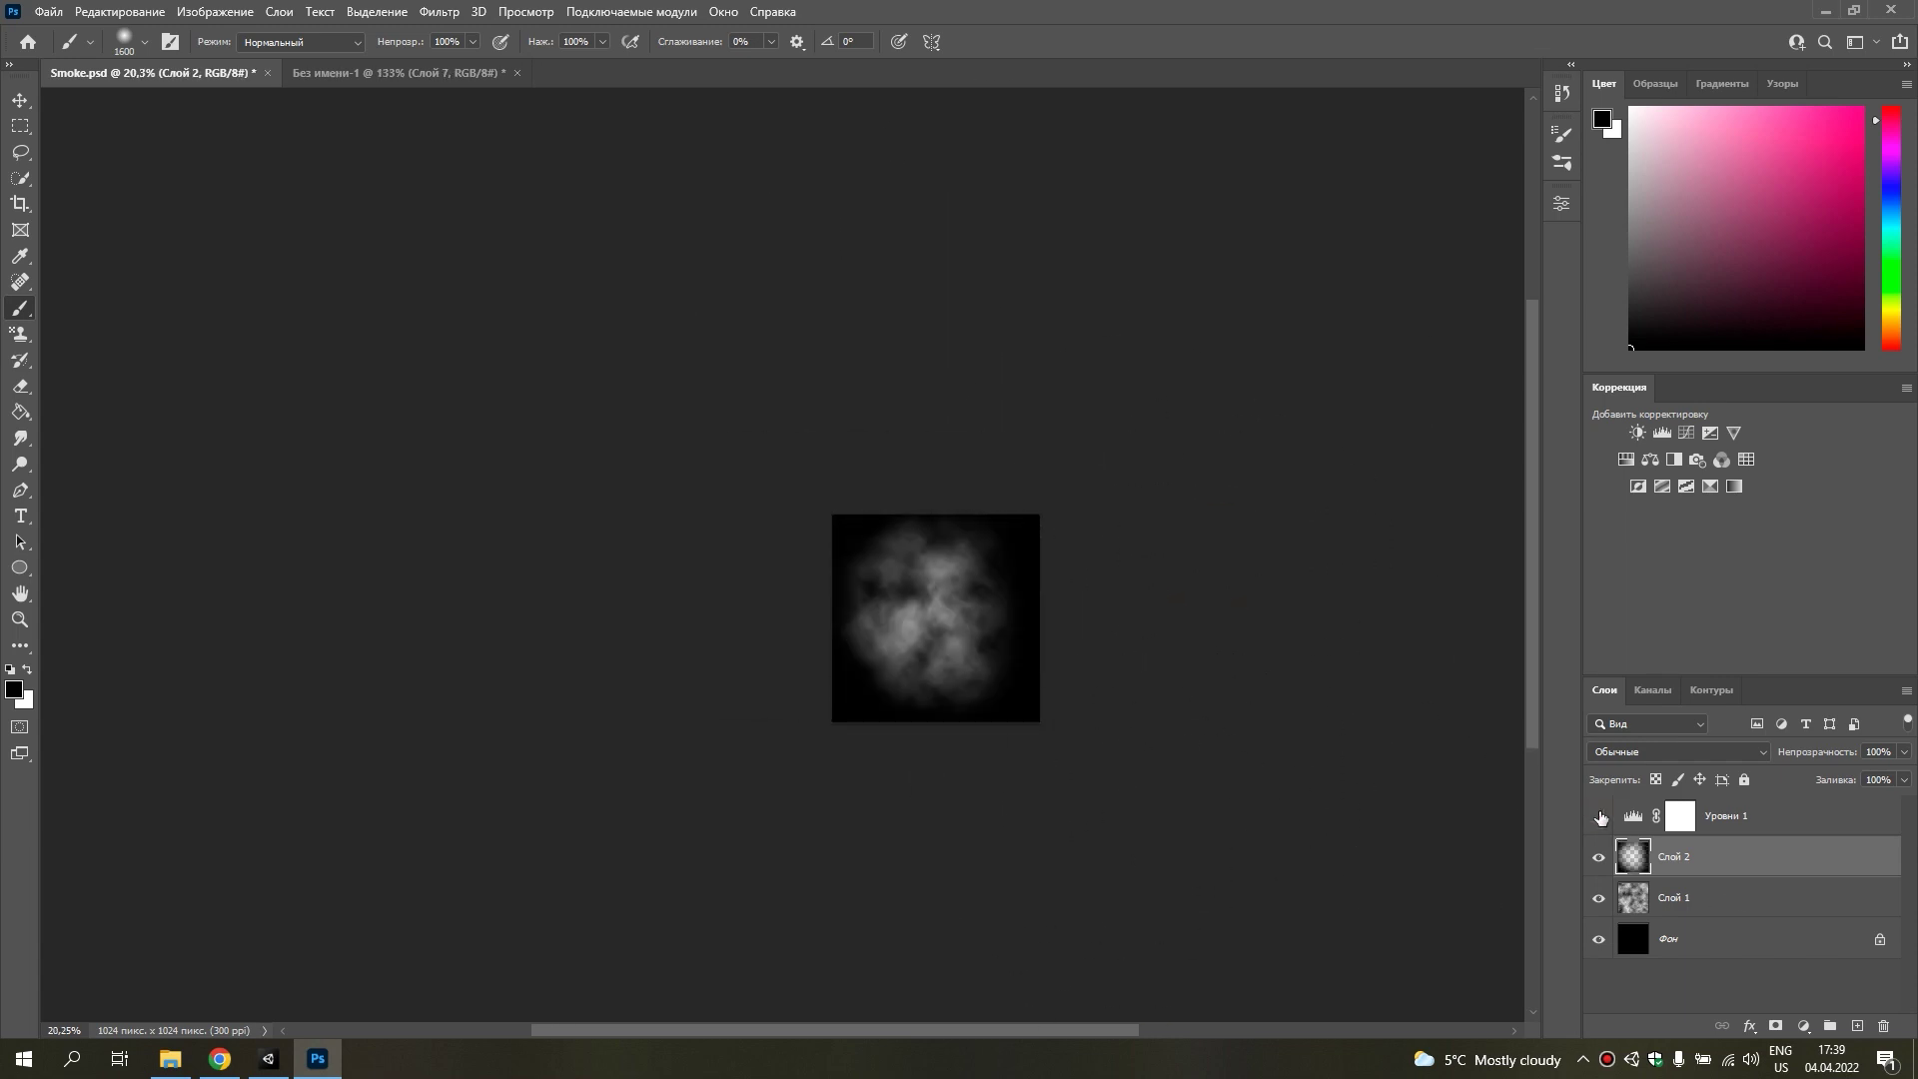
pyautogui.moveTo(770, 333); pyautogui.dragTo(1011, 345)
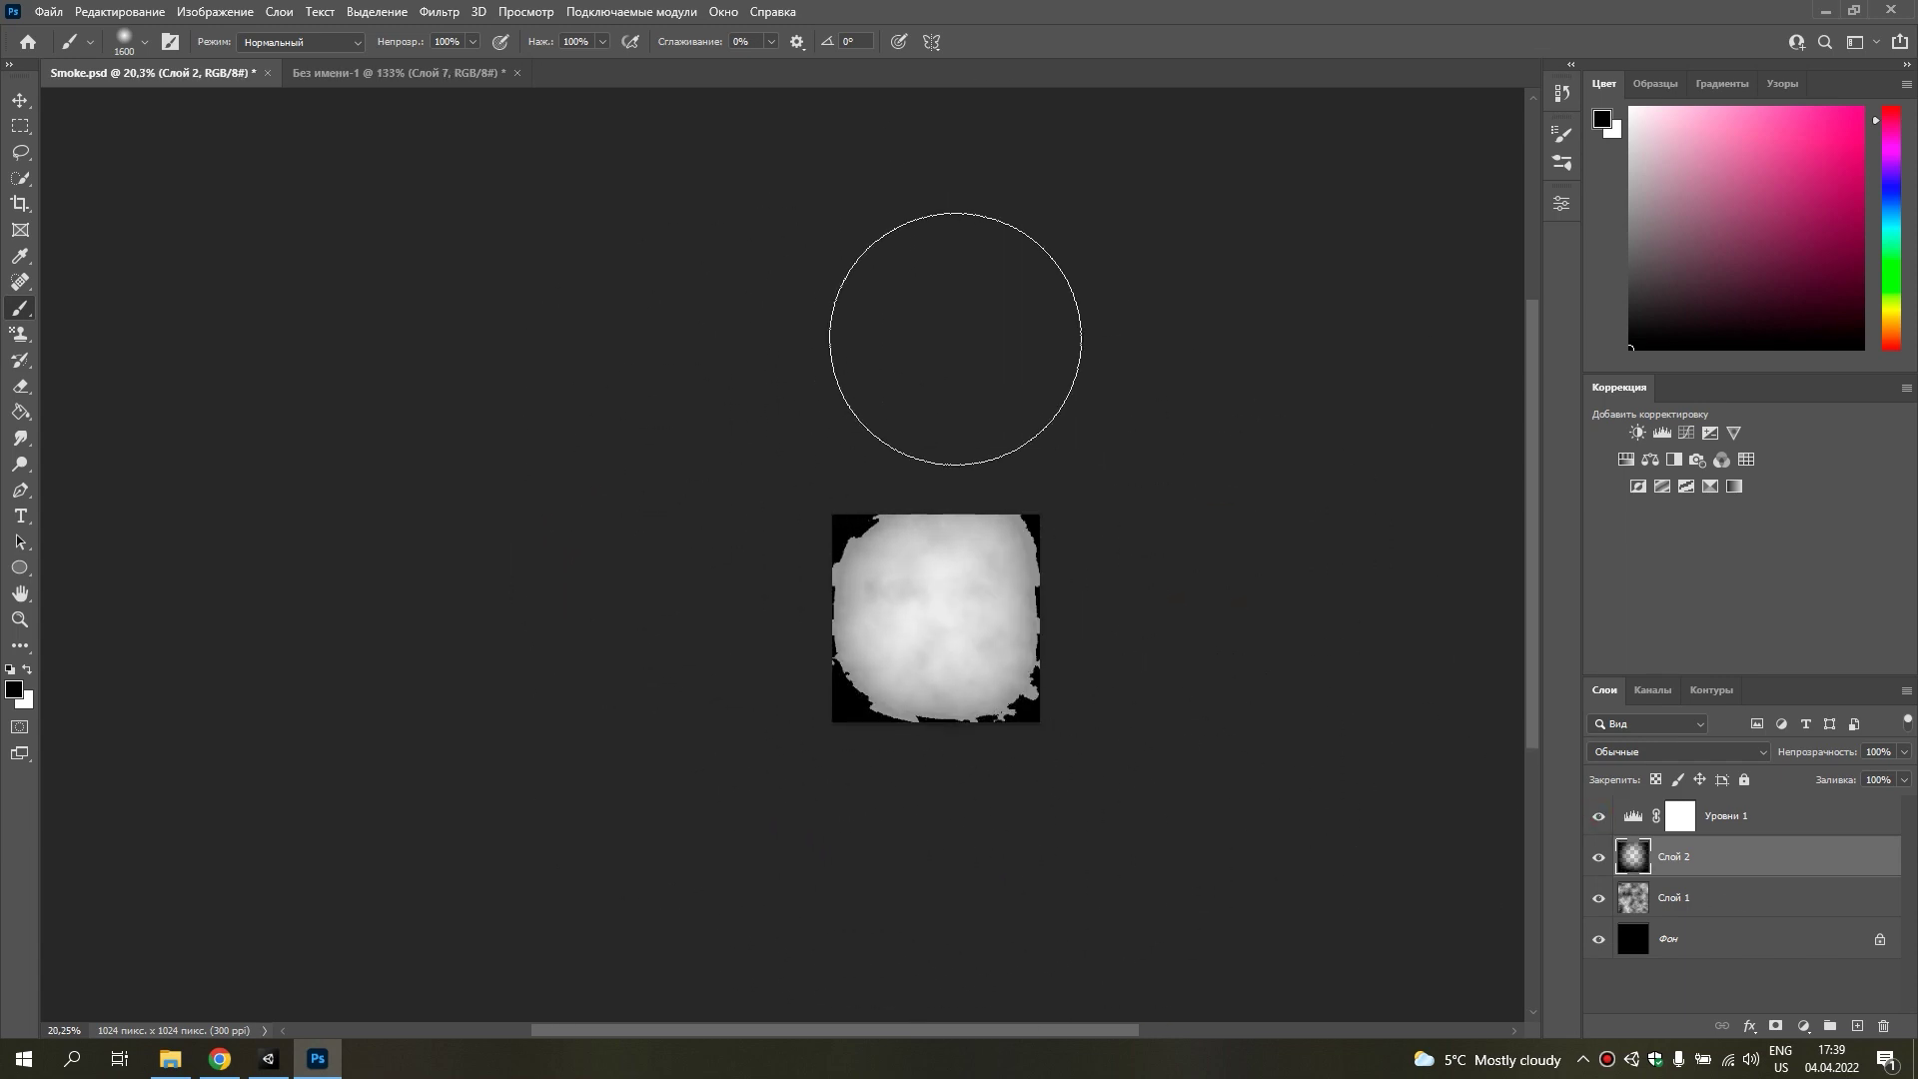
pyautogui.click(1595, 816)
pyautogui.keyDown('alt'); pyautogui.scroll(2, 946, 642); pyautogui.keyUp('alt')
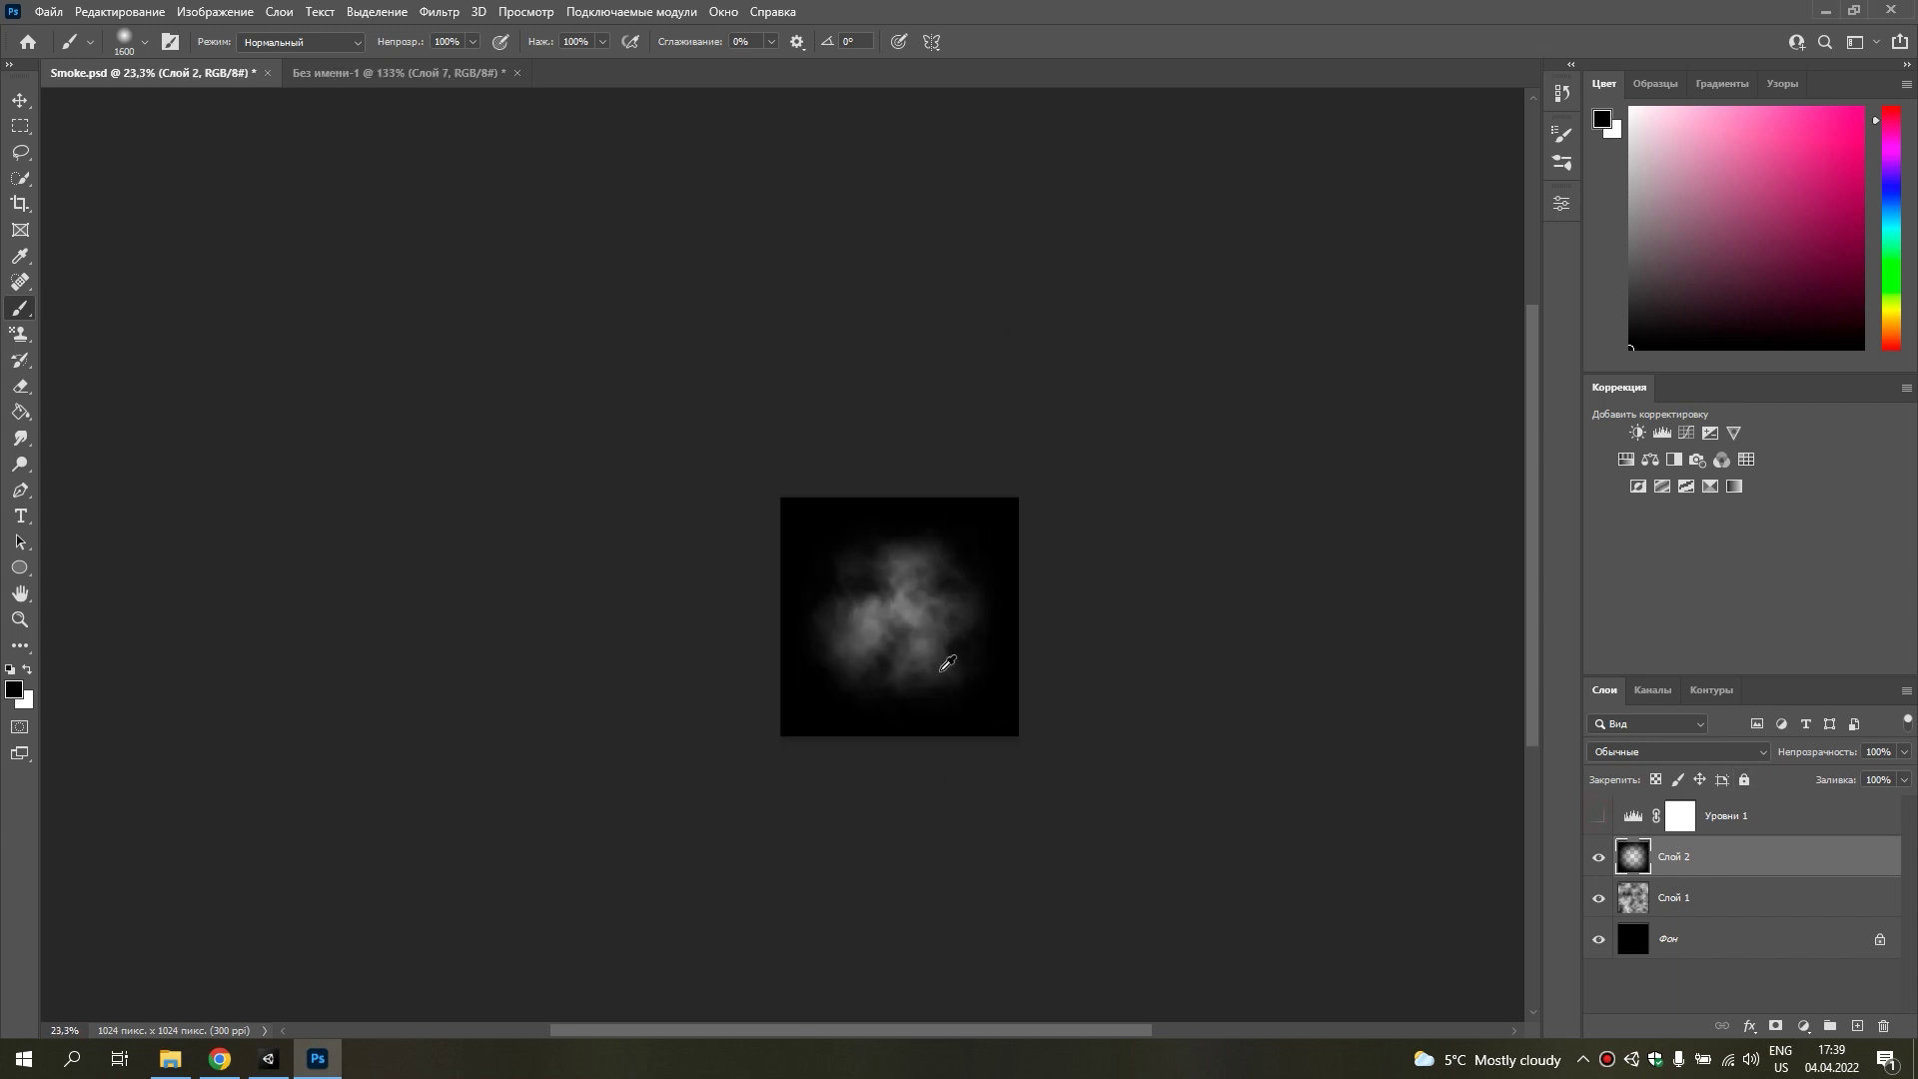
pyautogui.keyDown('alt'); pyautogui.scroll(1, 976, 642); pyautogui.keyUp('alt')
pyautogui.keyDown('alt'); pyautogui.scroll(2, 964, 647); pyautogui.keyUp('alt')
pyautogui.keyDown('alt'); pyautogui.scroll(4, 961, 647); pyautogui.keyUp('alt')
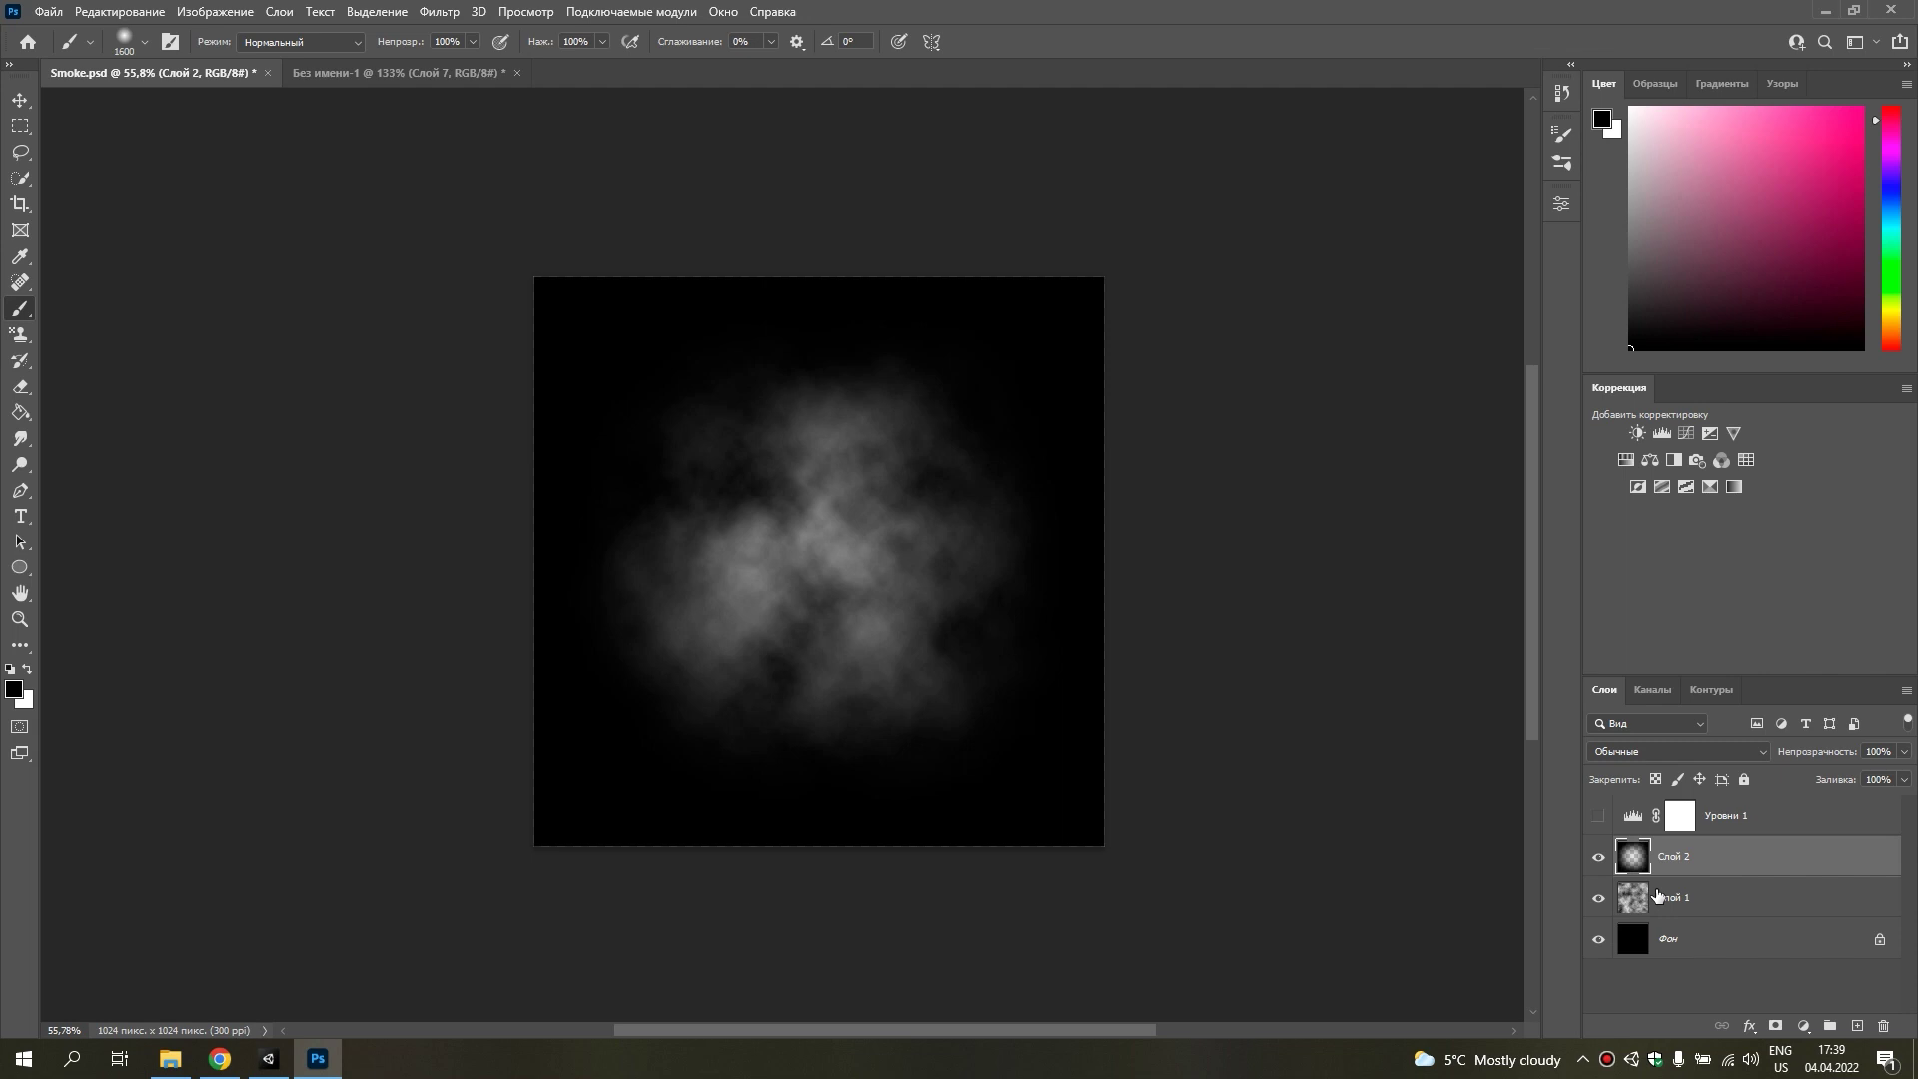
# Merge Слой 1 and Слой 2 into a single layer.
pyautogui.keyDown('shift'); pyautogui.click(1667, 897); pyautogui.keyUp('shift')
pyautogui.rightClick(1667, 897)
pyautogui.click(1604, 633)
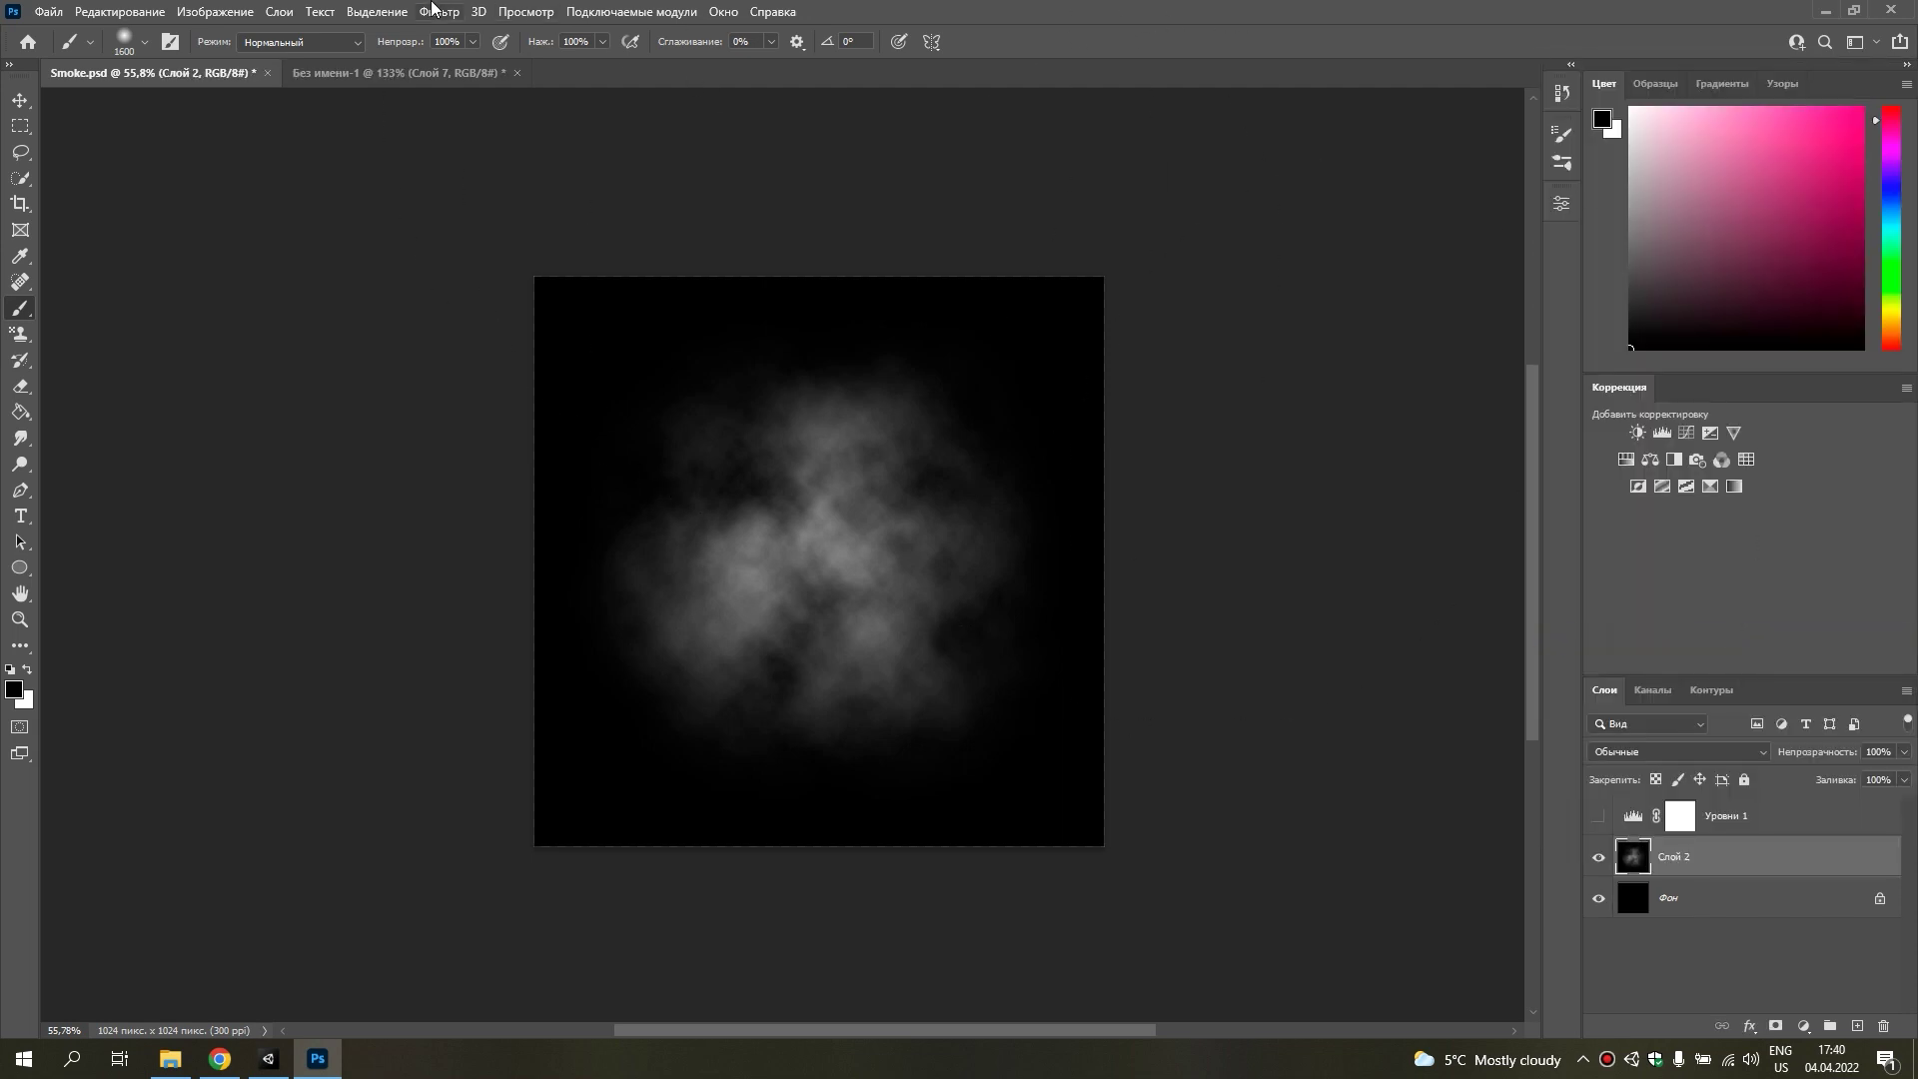
# Select the Highlights via Color Range at range 255, then hide Слой 2 to view Слой 3.
pyautogui.click(391, 10)
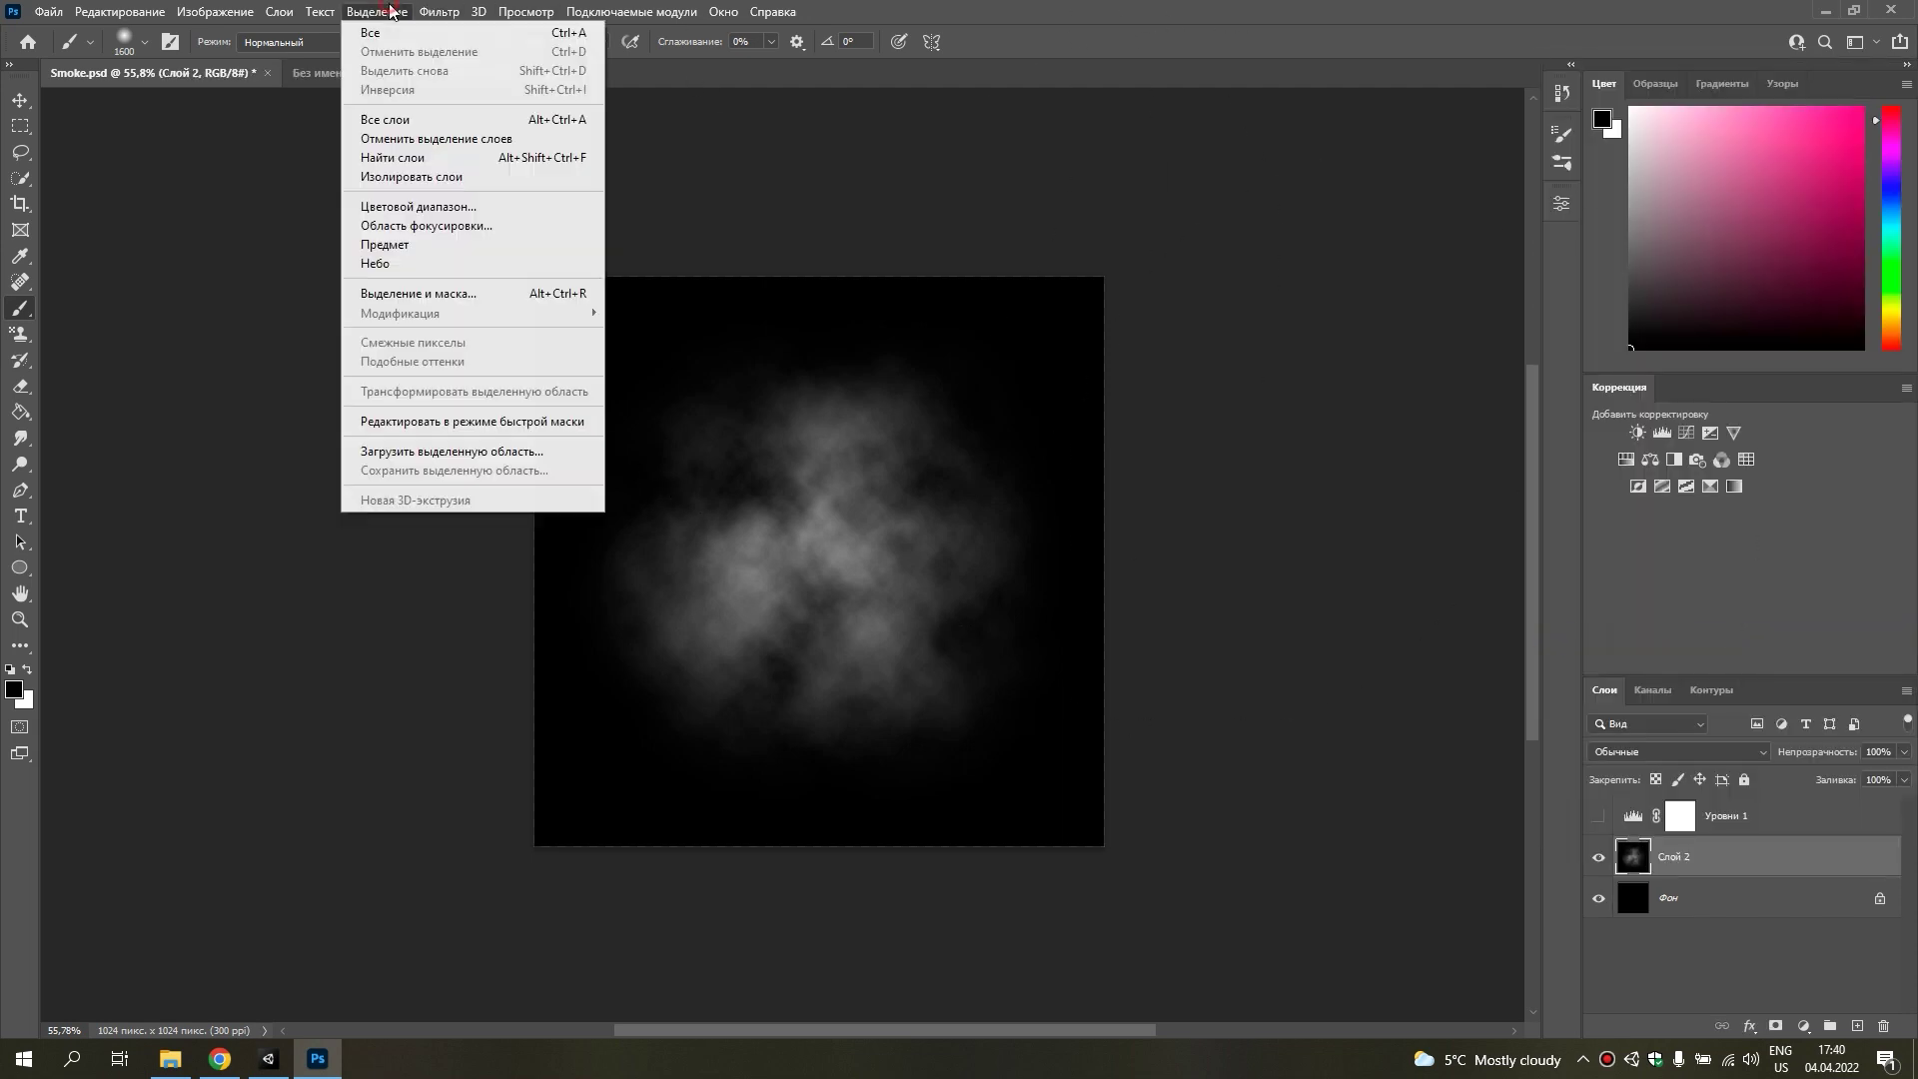
pyautogui.click(417, 207)
pyautogui.click(869, 252)
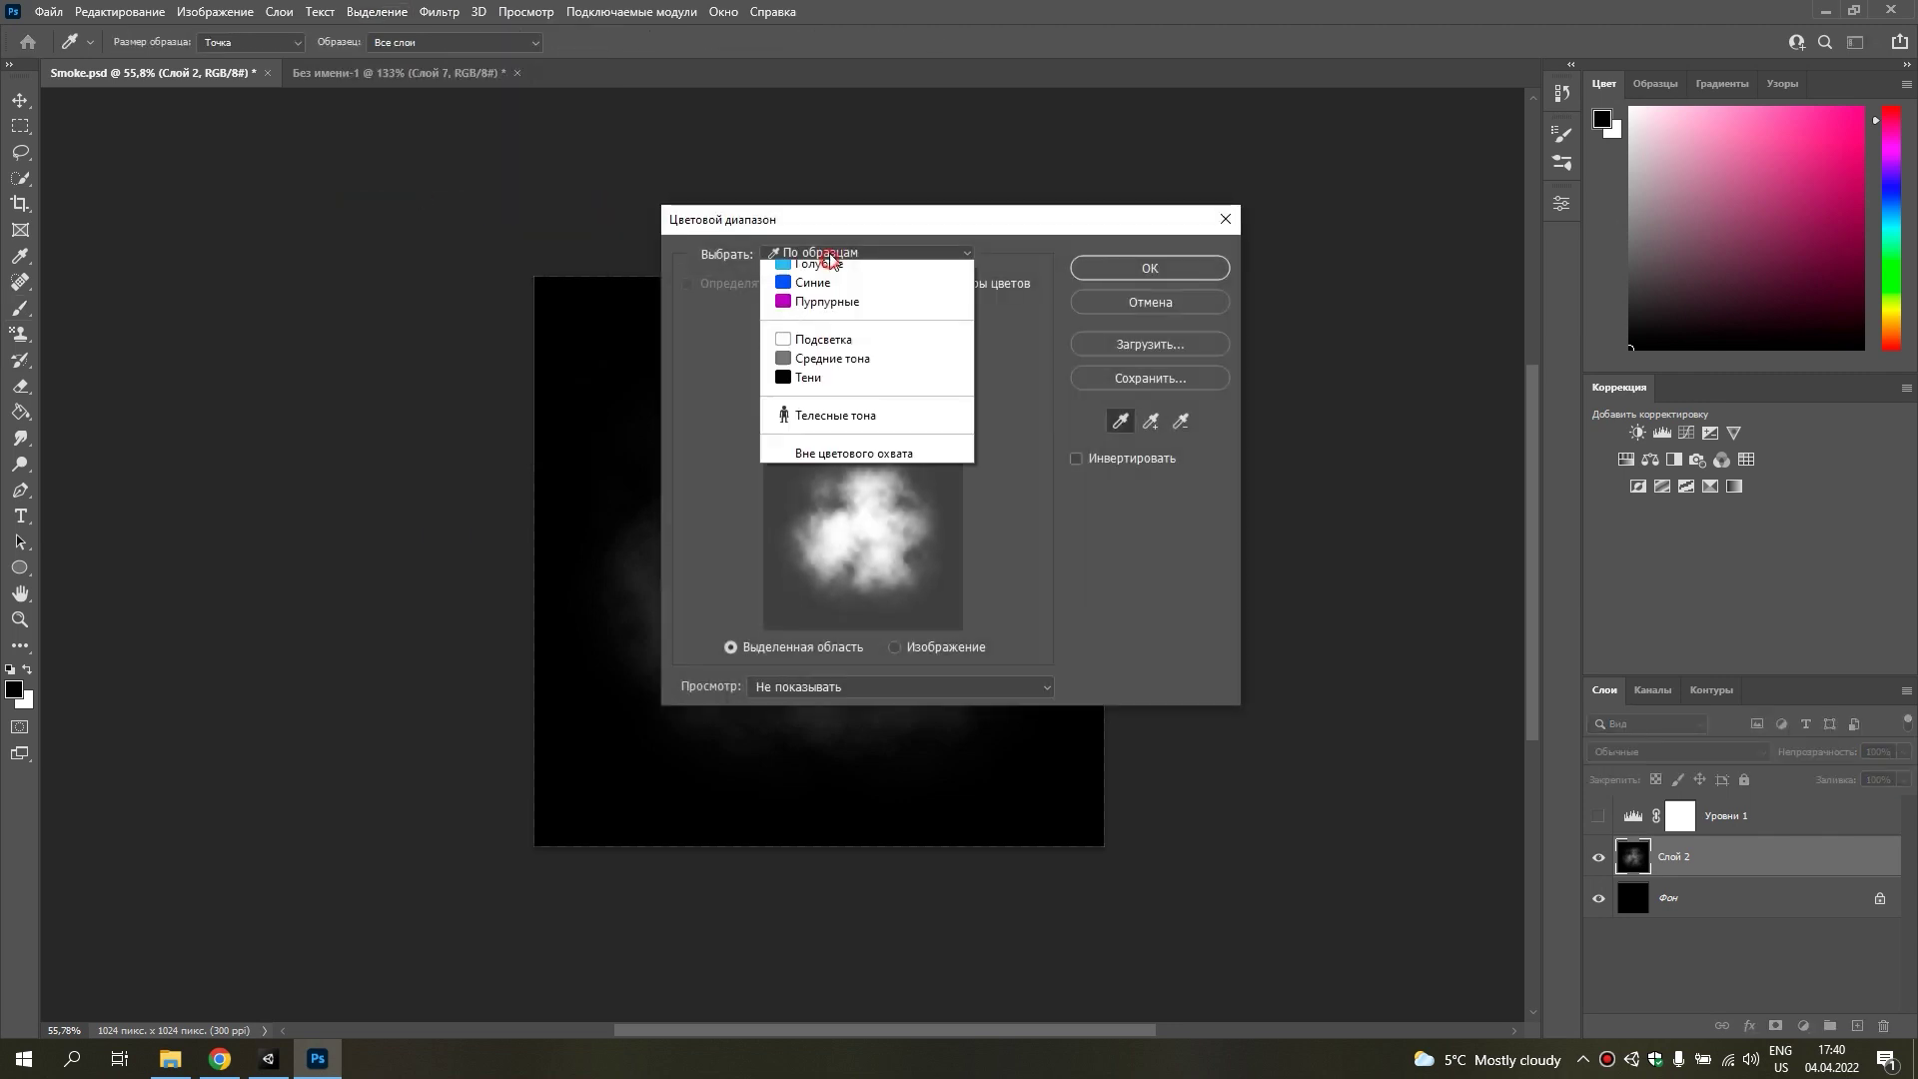
pyautogui.click(829, 437)
pyautogui.moveTo(907, 406); pyautogui.dragTo(998, 406)
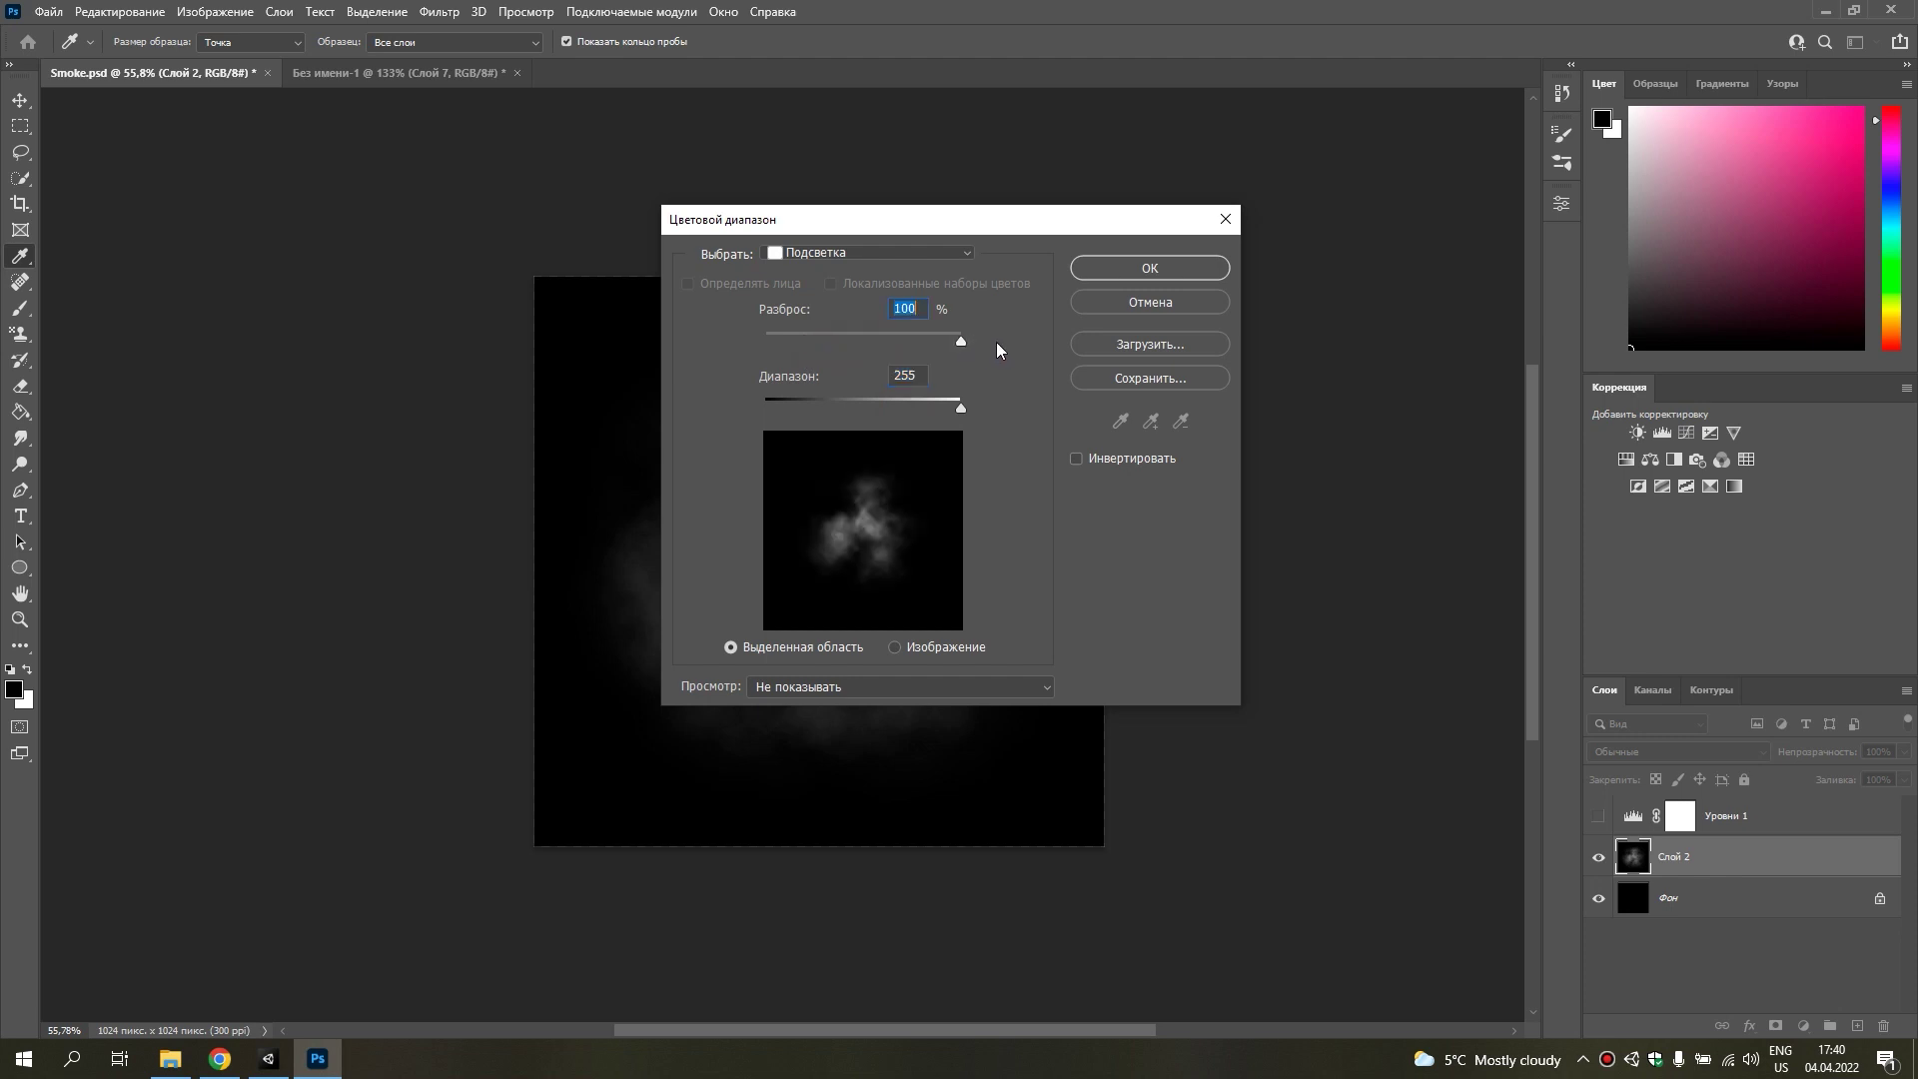
pyautogui.click(1149, 268)
pyautogui.press('b')
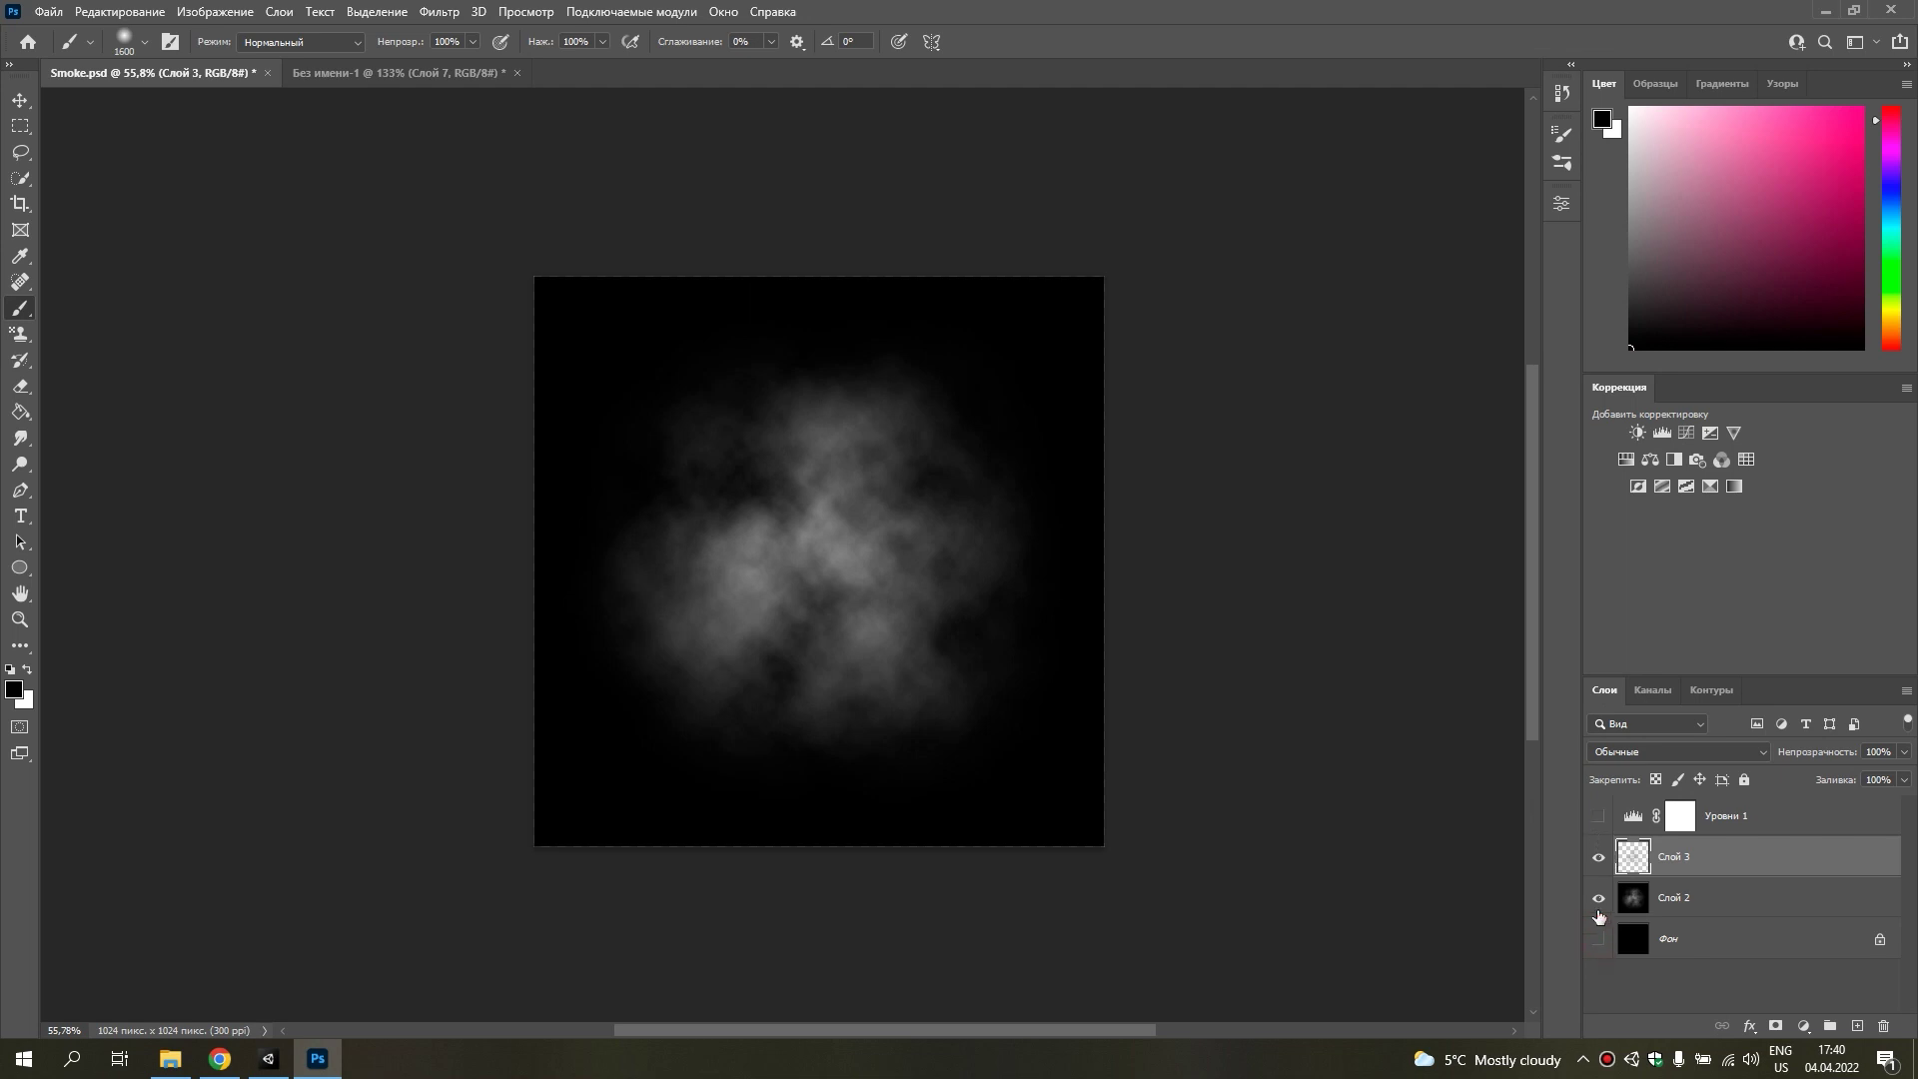
pyautogui.click(1598, 909)
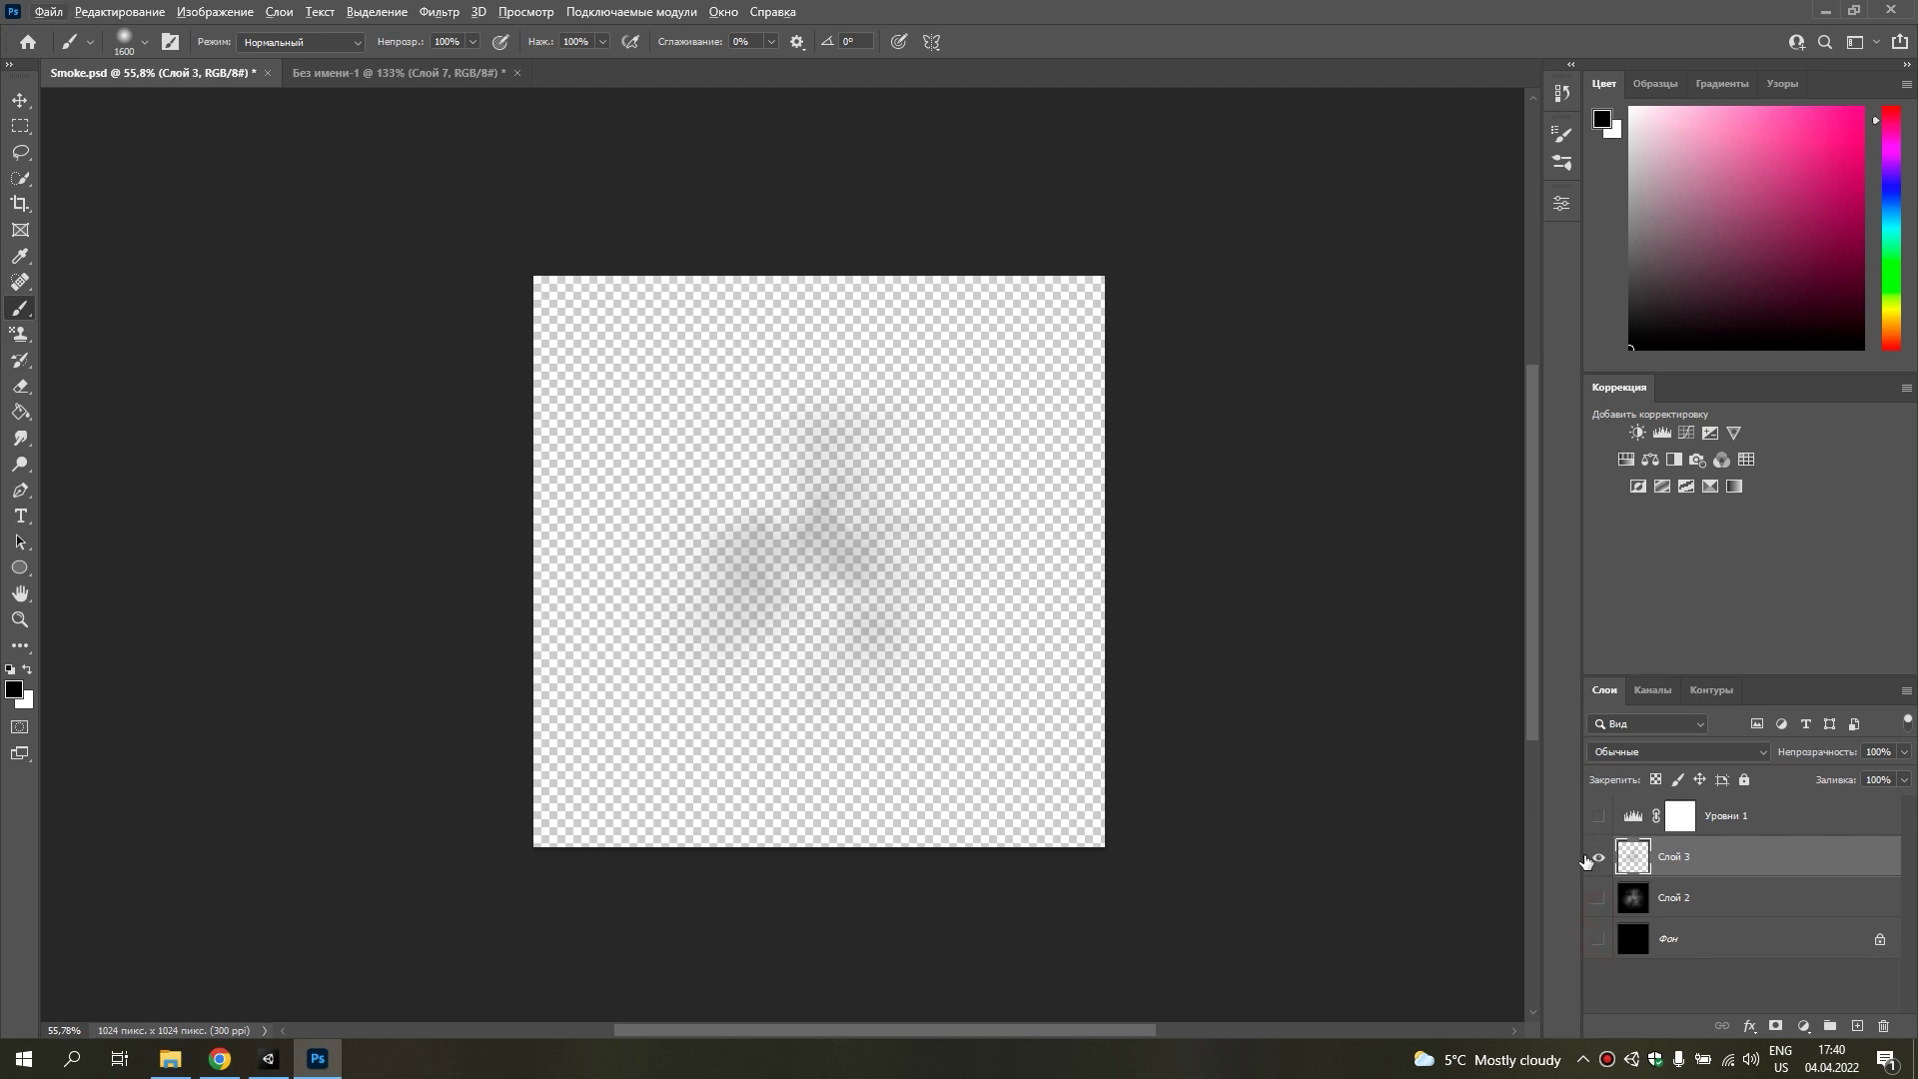
# Scale Слой 3's smoke to about 130%, anchored at the top-left, to fill the 1024×1024 canvas.
pyautogui.hotkey('ctrl', 't')
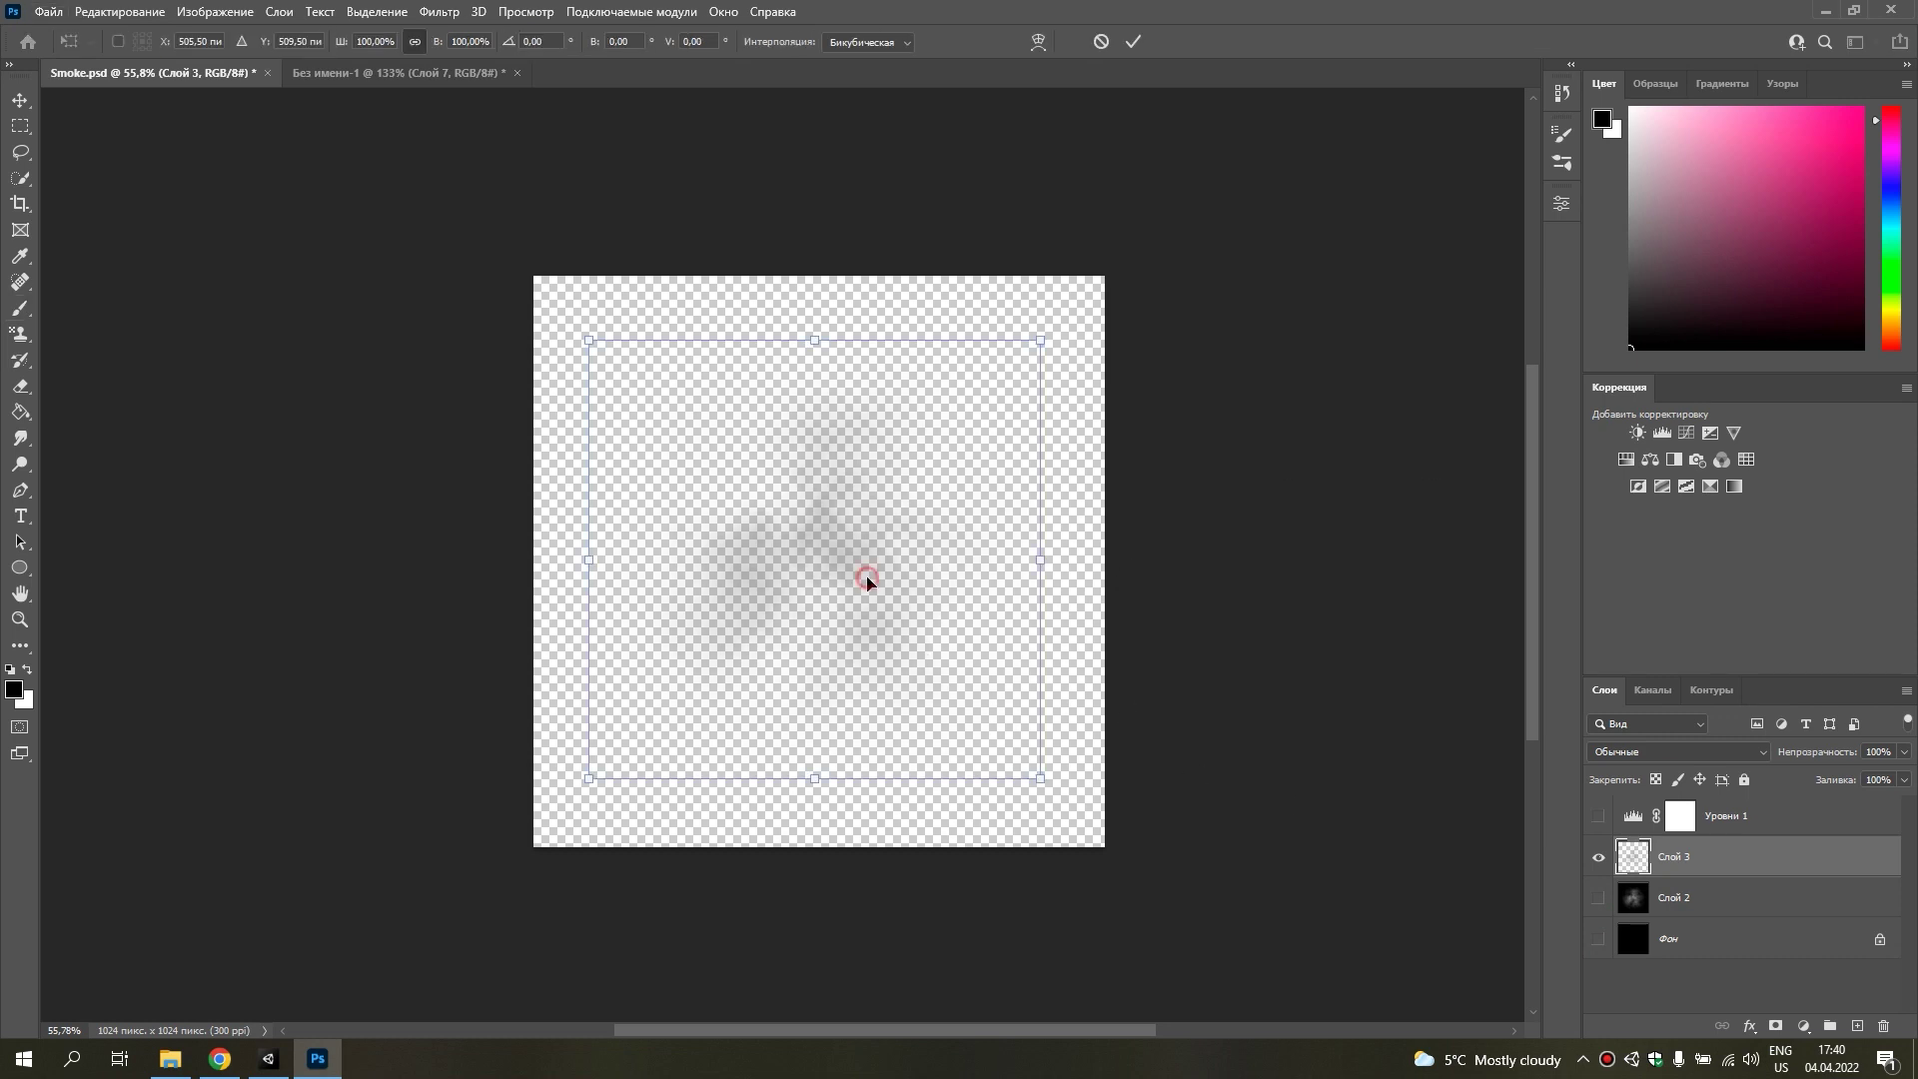
pyautogui.moveTo(867, 579); pyautogui.dragTo(815, 523)
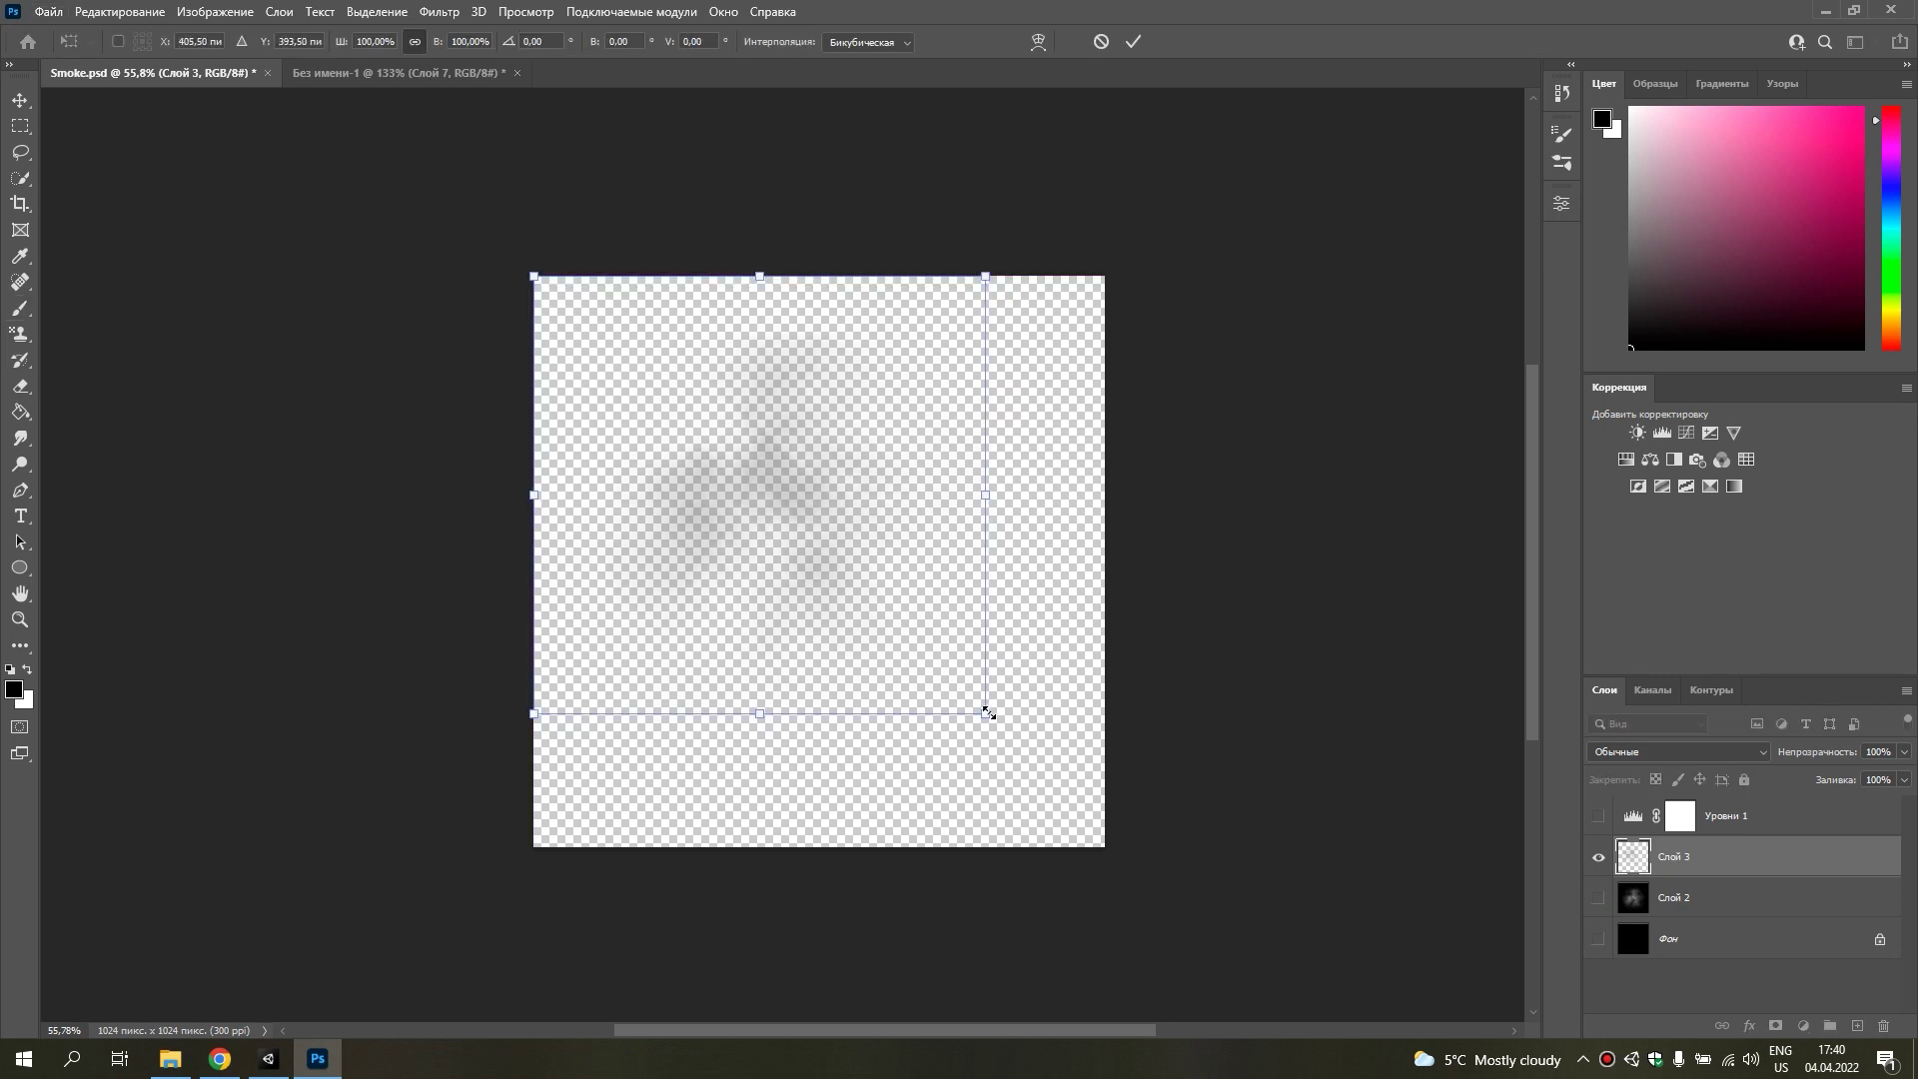
pyautogui.moveTo(987, 712); pyautogui.dragTo(1096, 842)
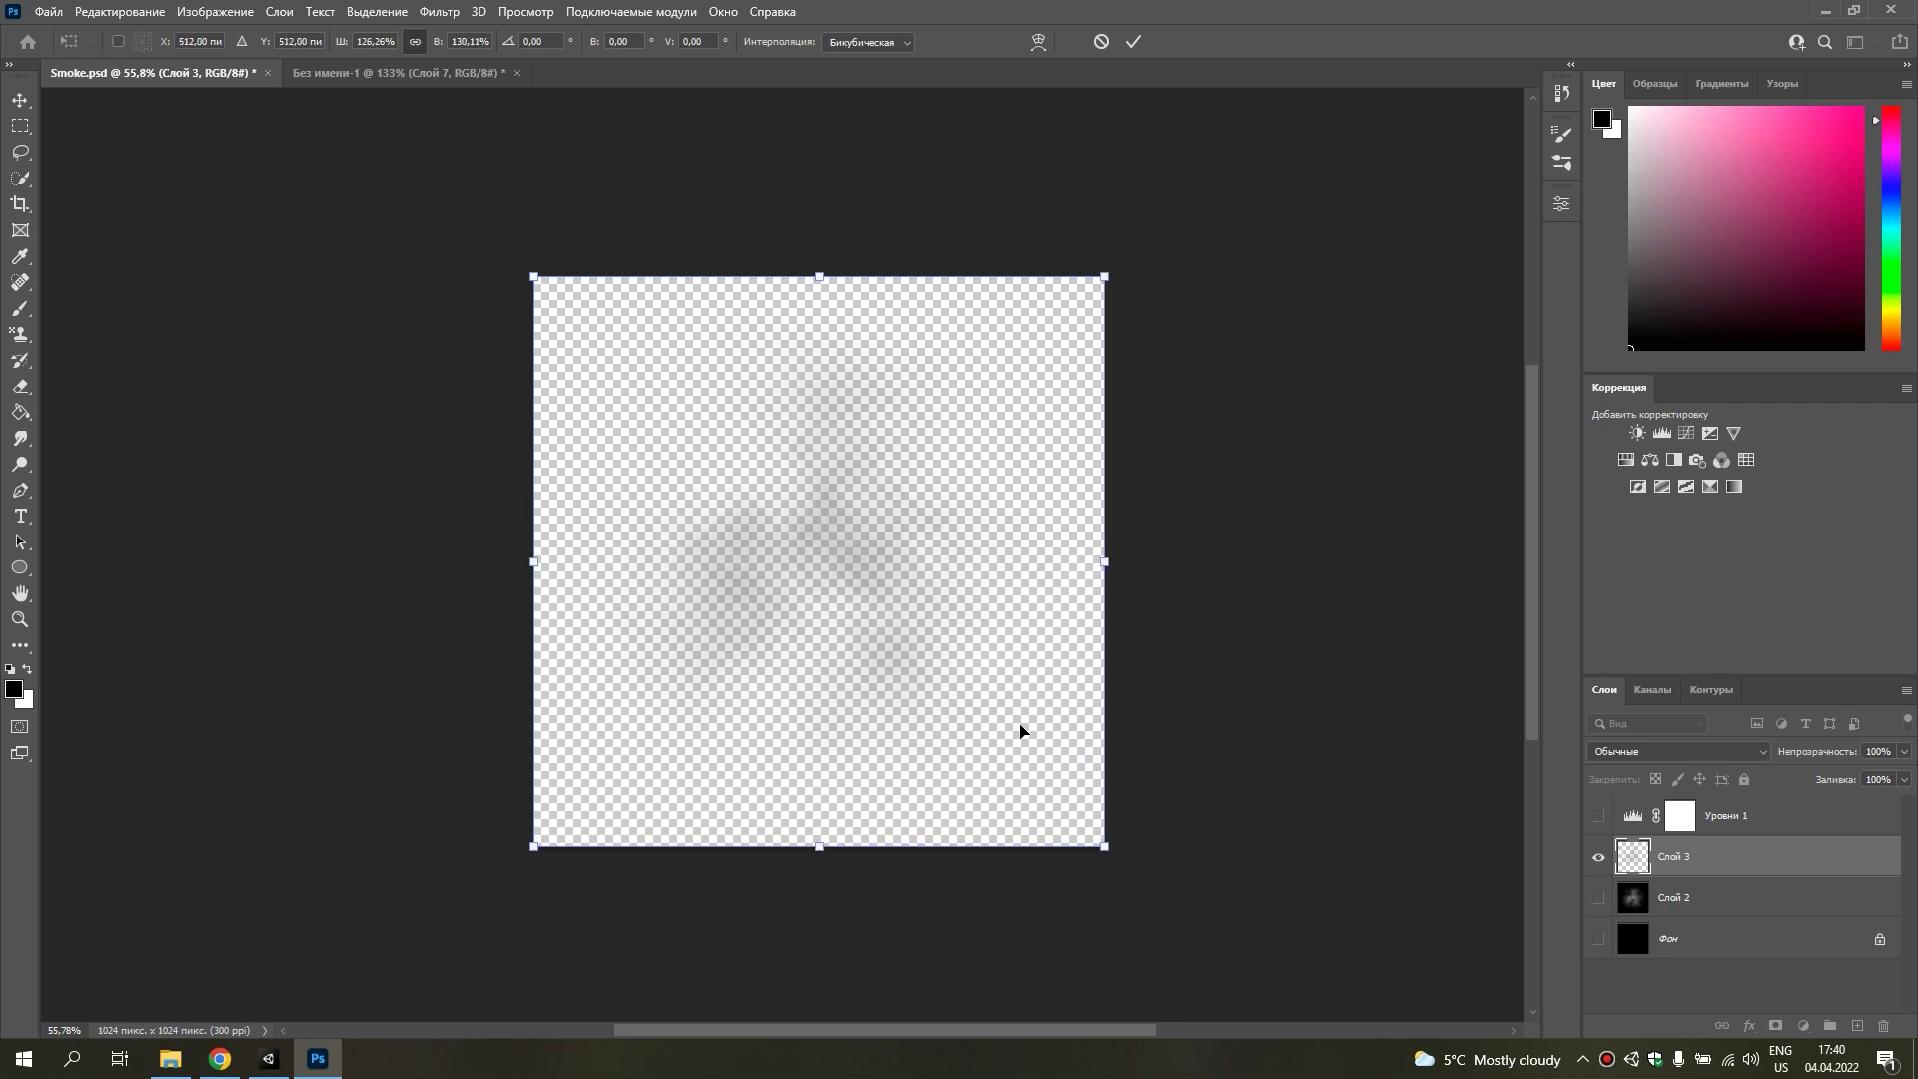
pyautogui.press('Return')
pyautogui.press('b')
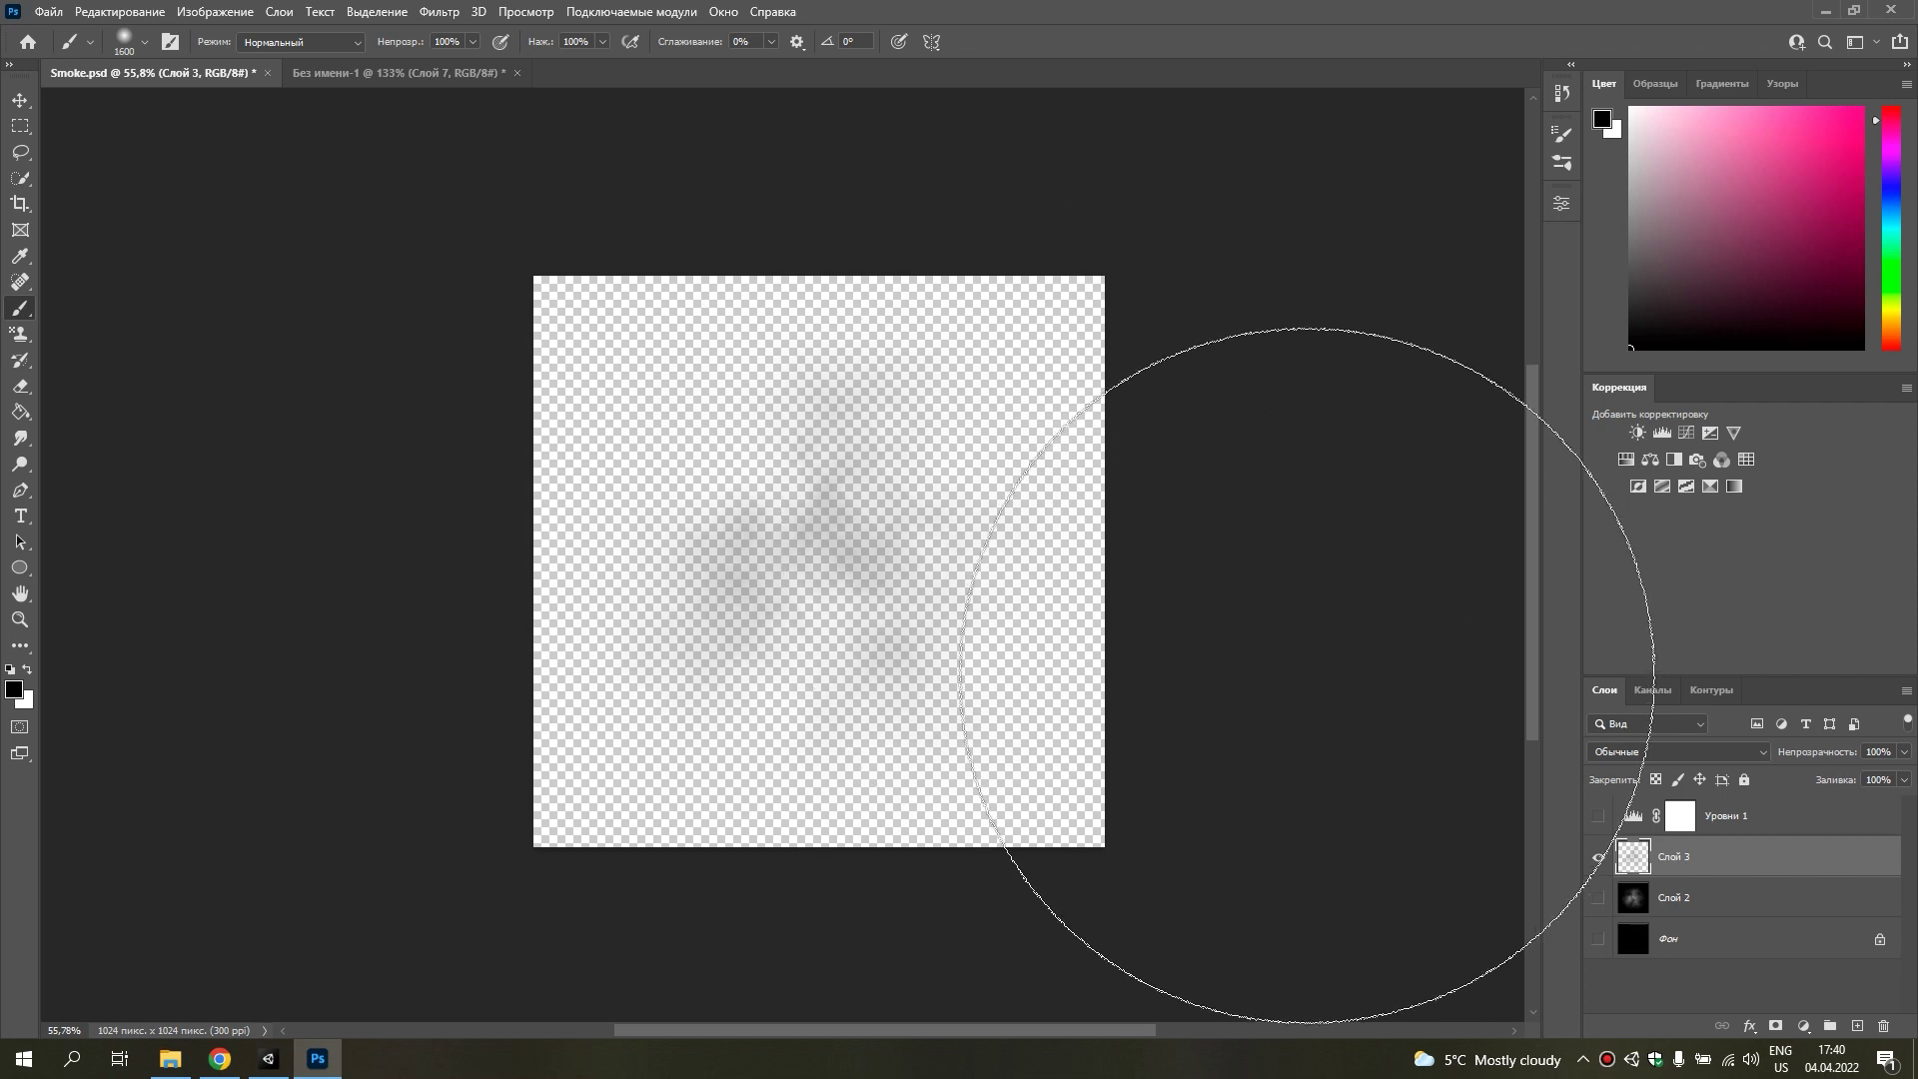
pyautogui.hotkey('ctrl', 't')
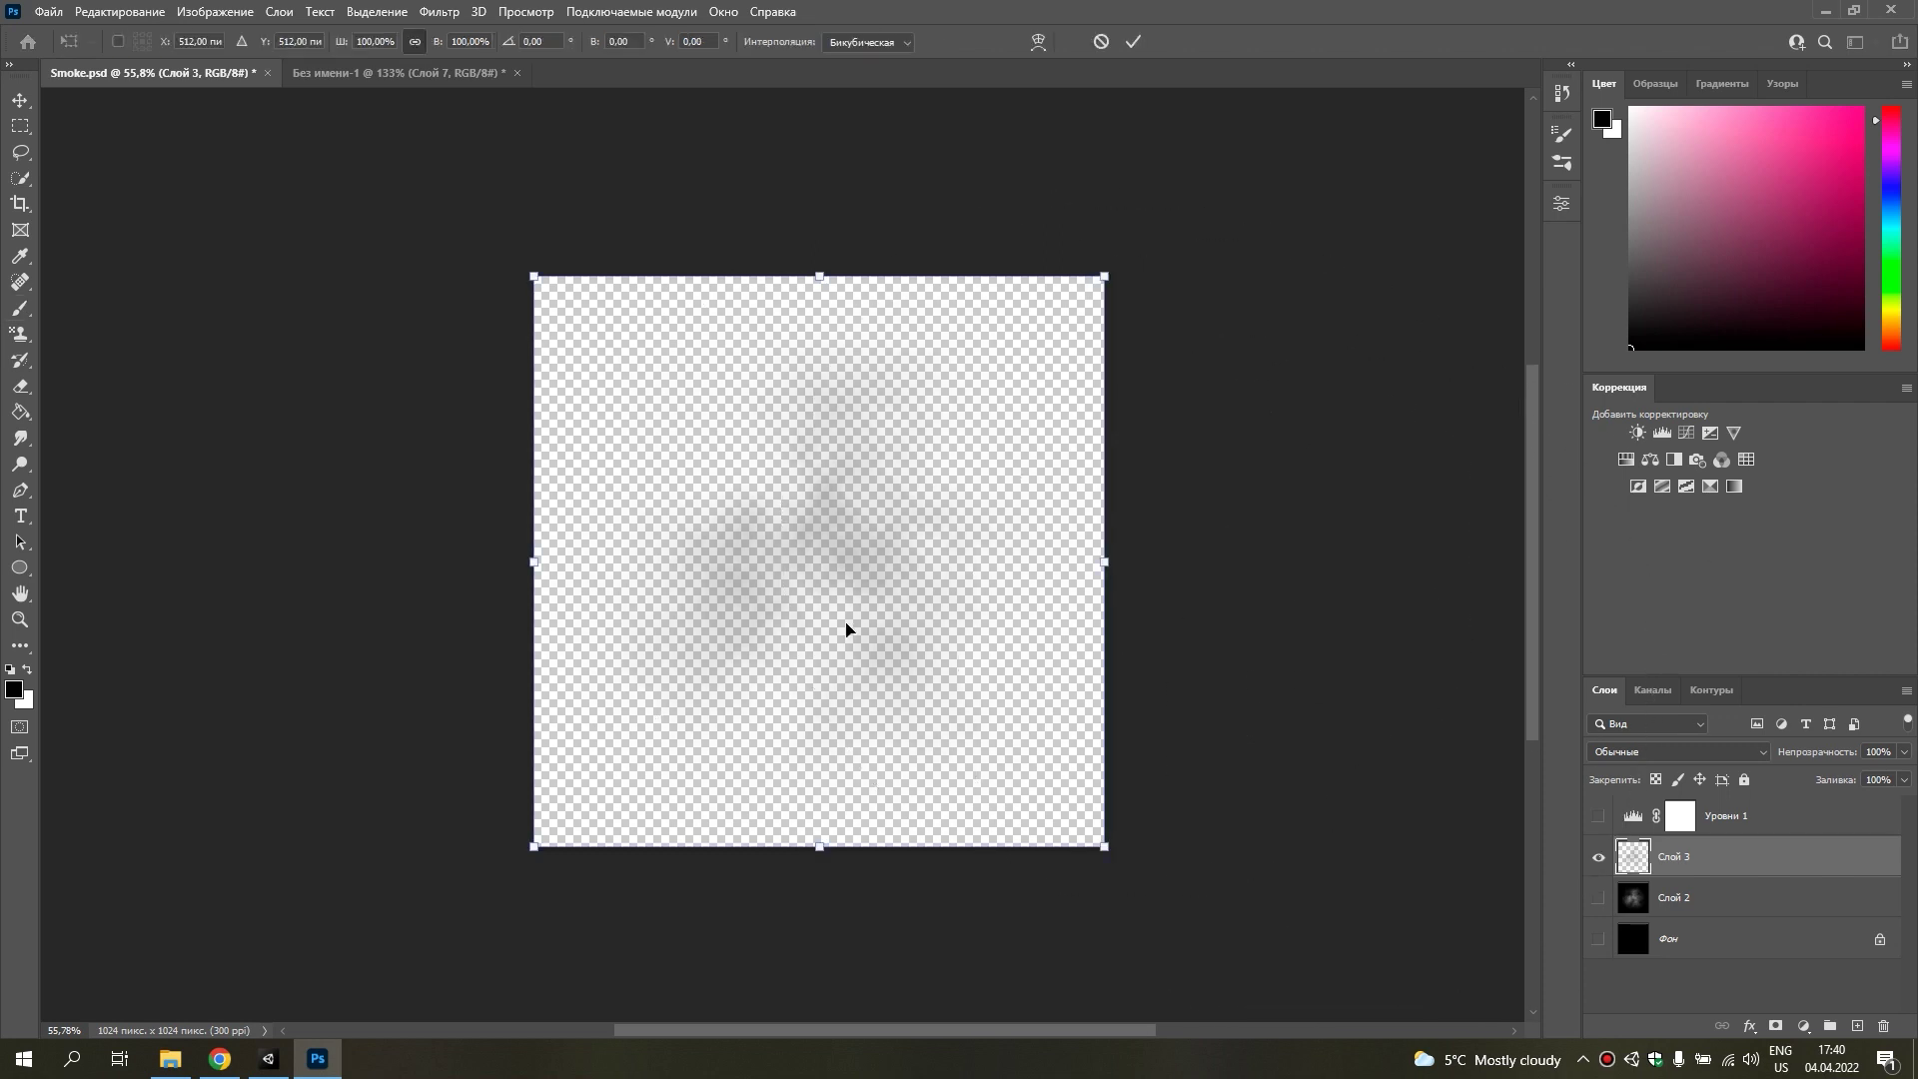
pyautogui.press('Return')
# Give Слой 3 a white Color Overlay and rasterize the layer style into it.
pyautogui.press('b')
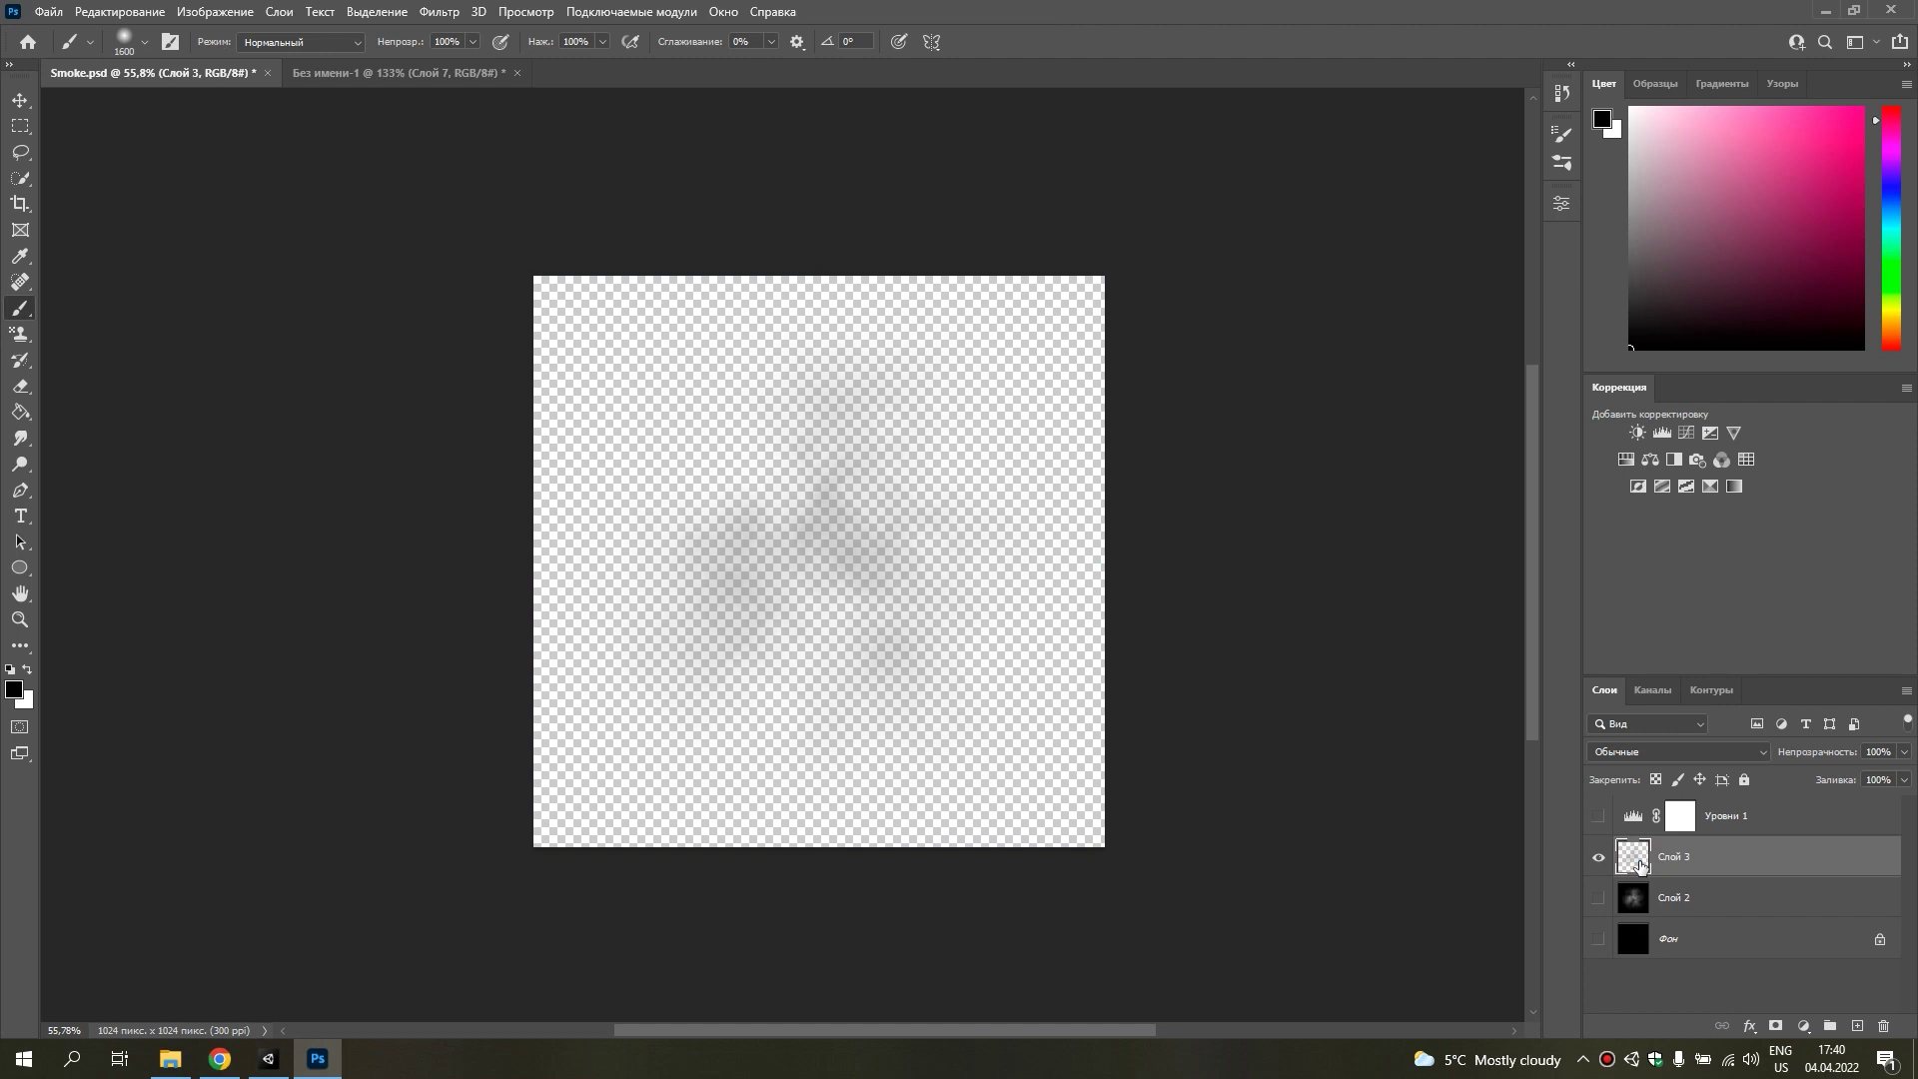
pyautogui.doubleClick(1639, 865)
pyautogui.moveTo(487, 559); pyautogui.dragTo(705, 411)
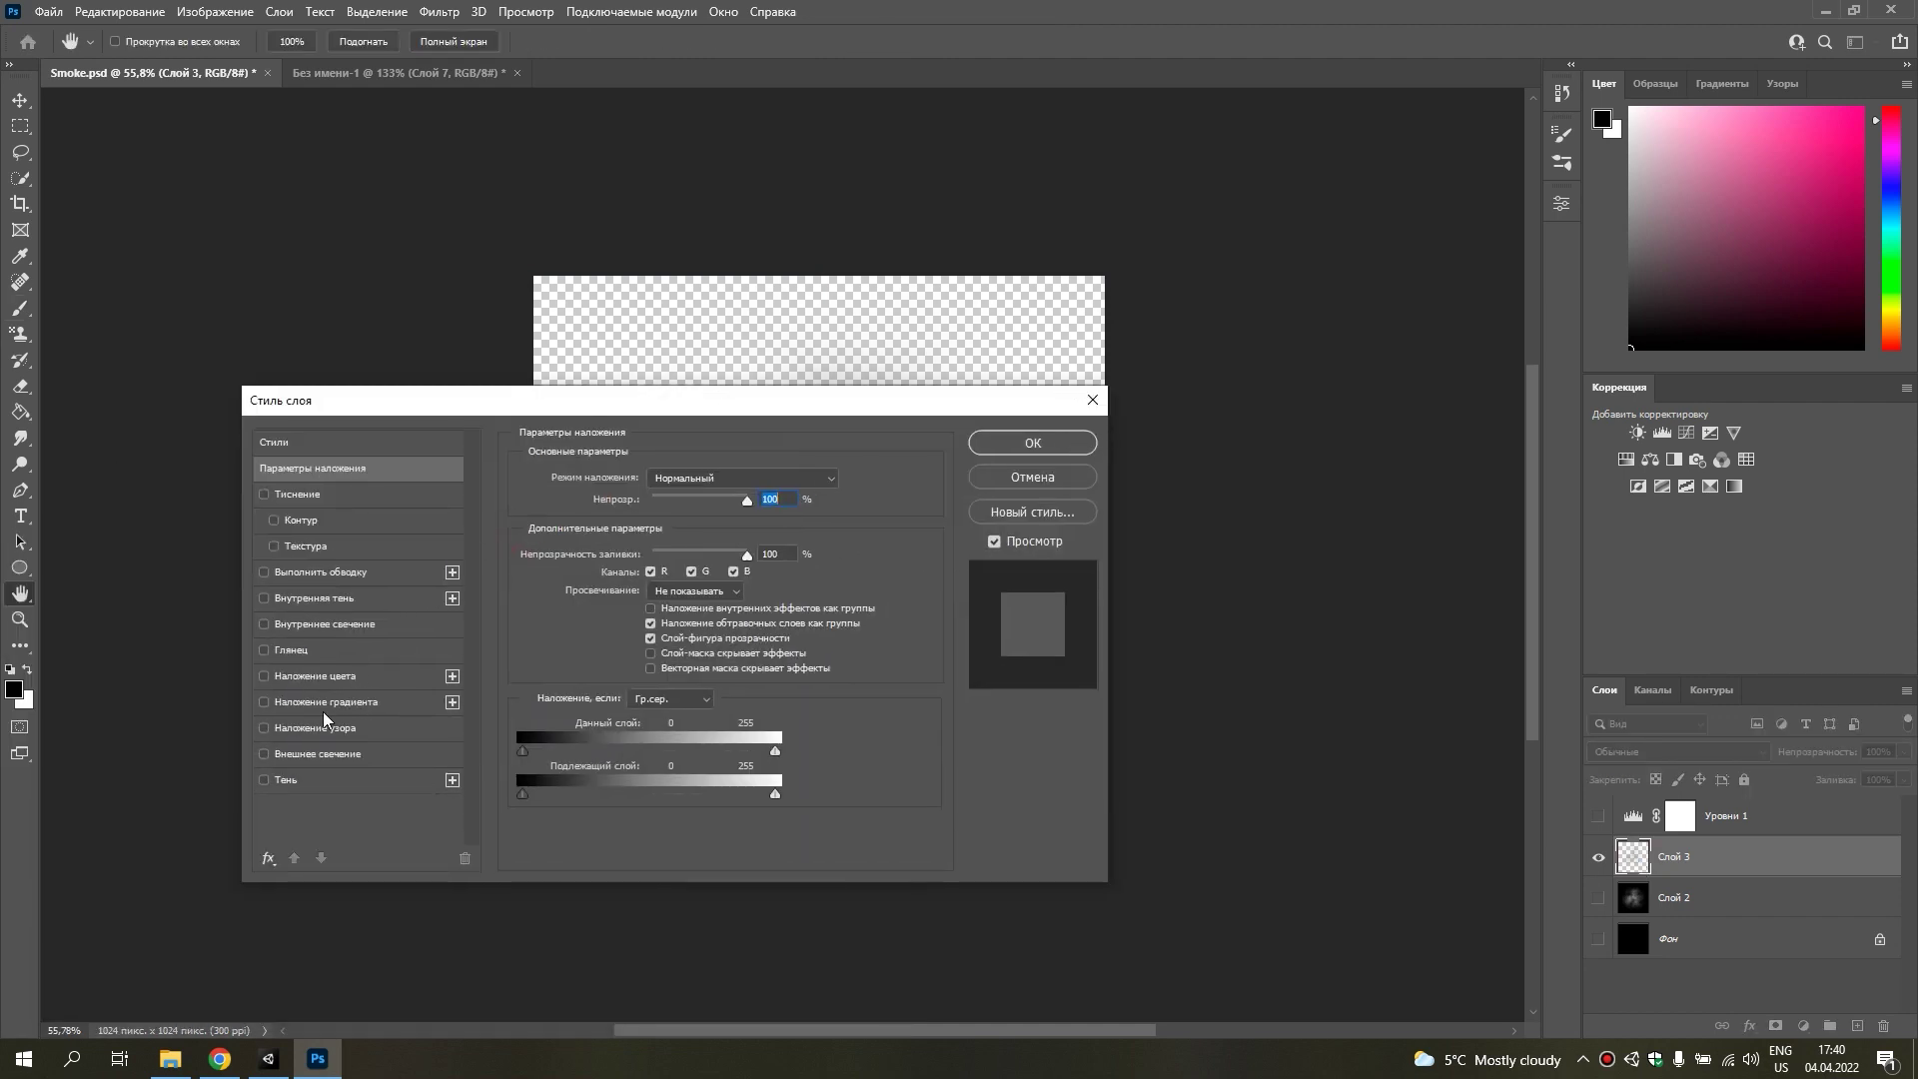
pyautogui.click(313, 678)
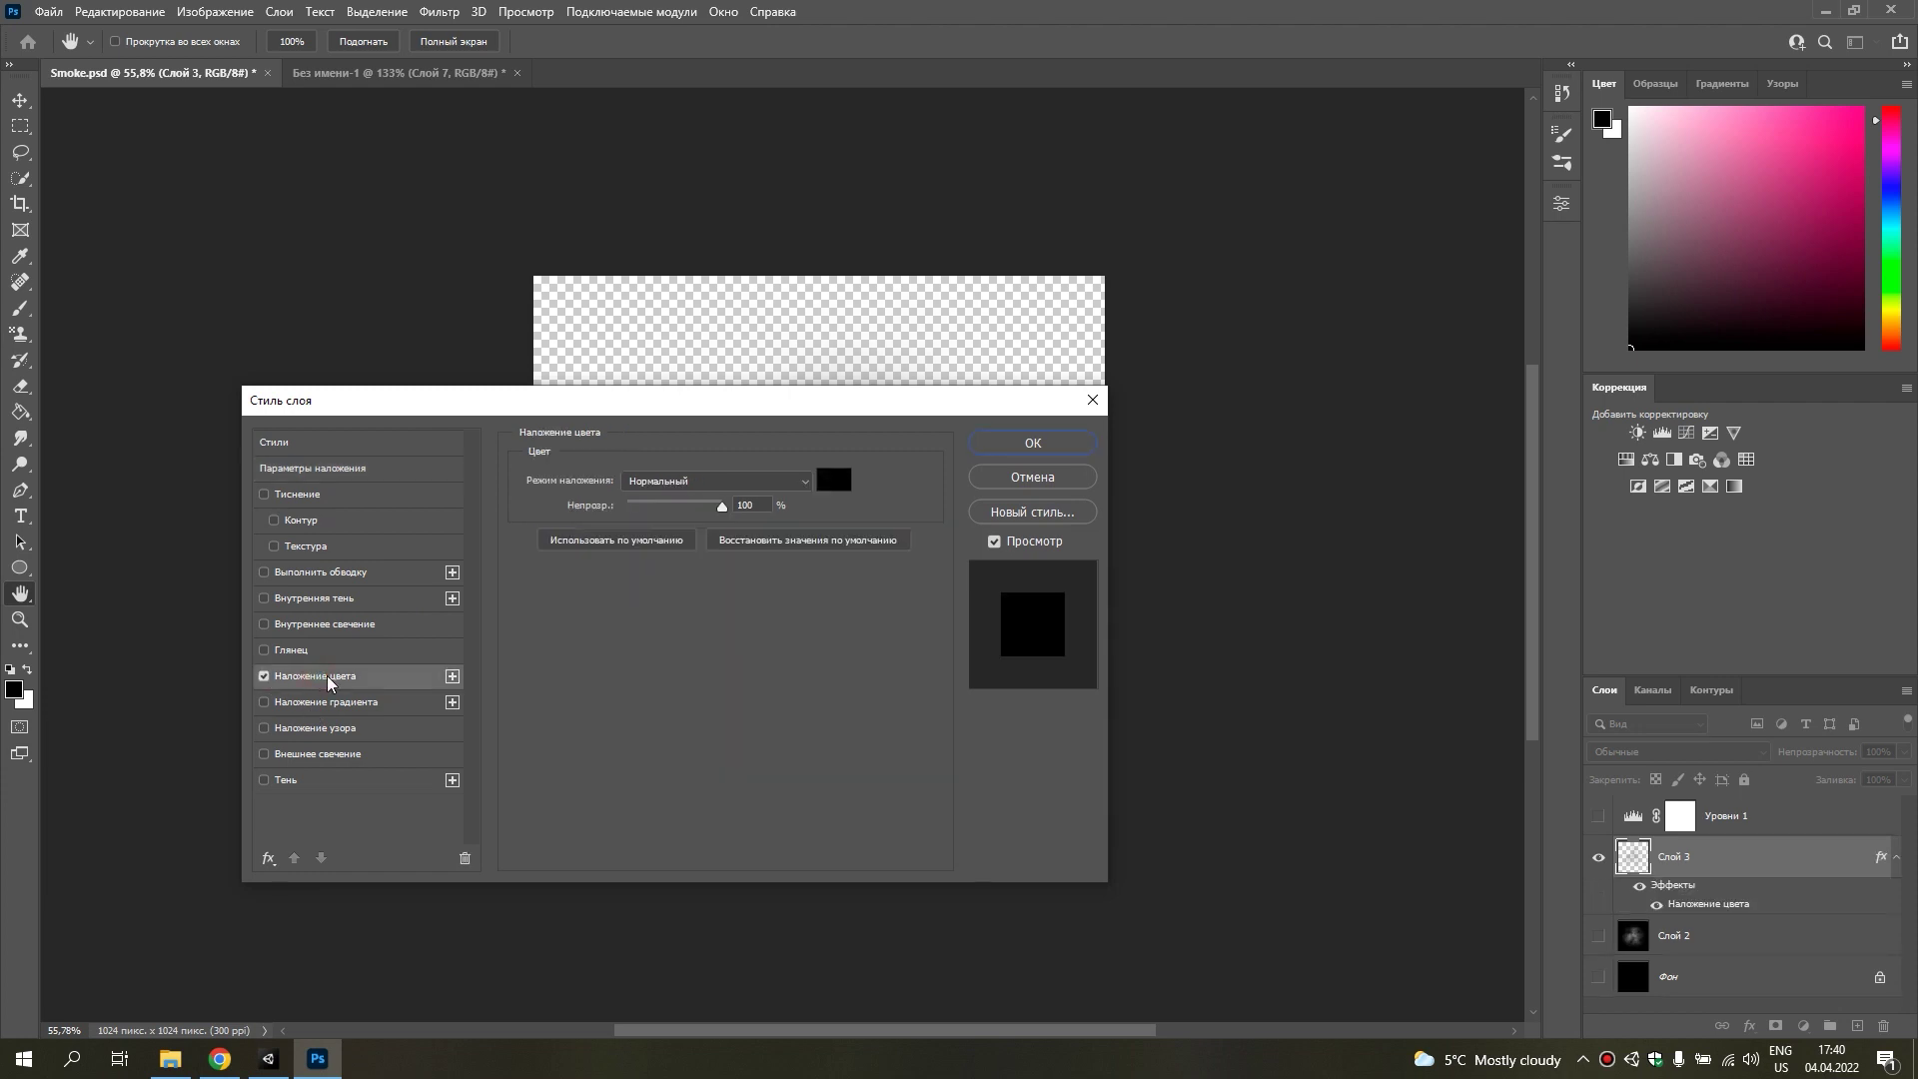
pyautogui.click(834, 479)
pyautogui.moveTo(356, 394); pyautogui.dragTo(116, 215)
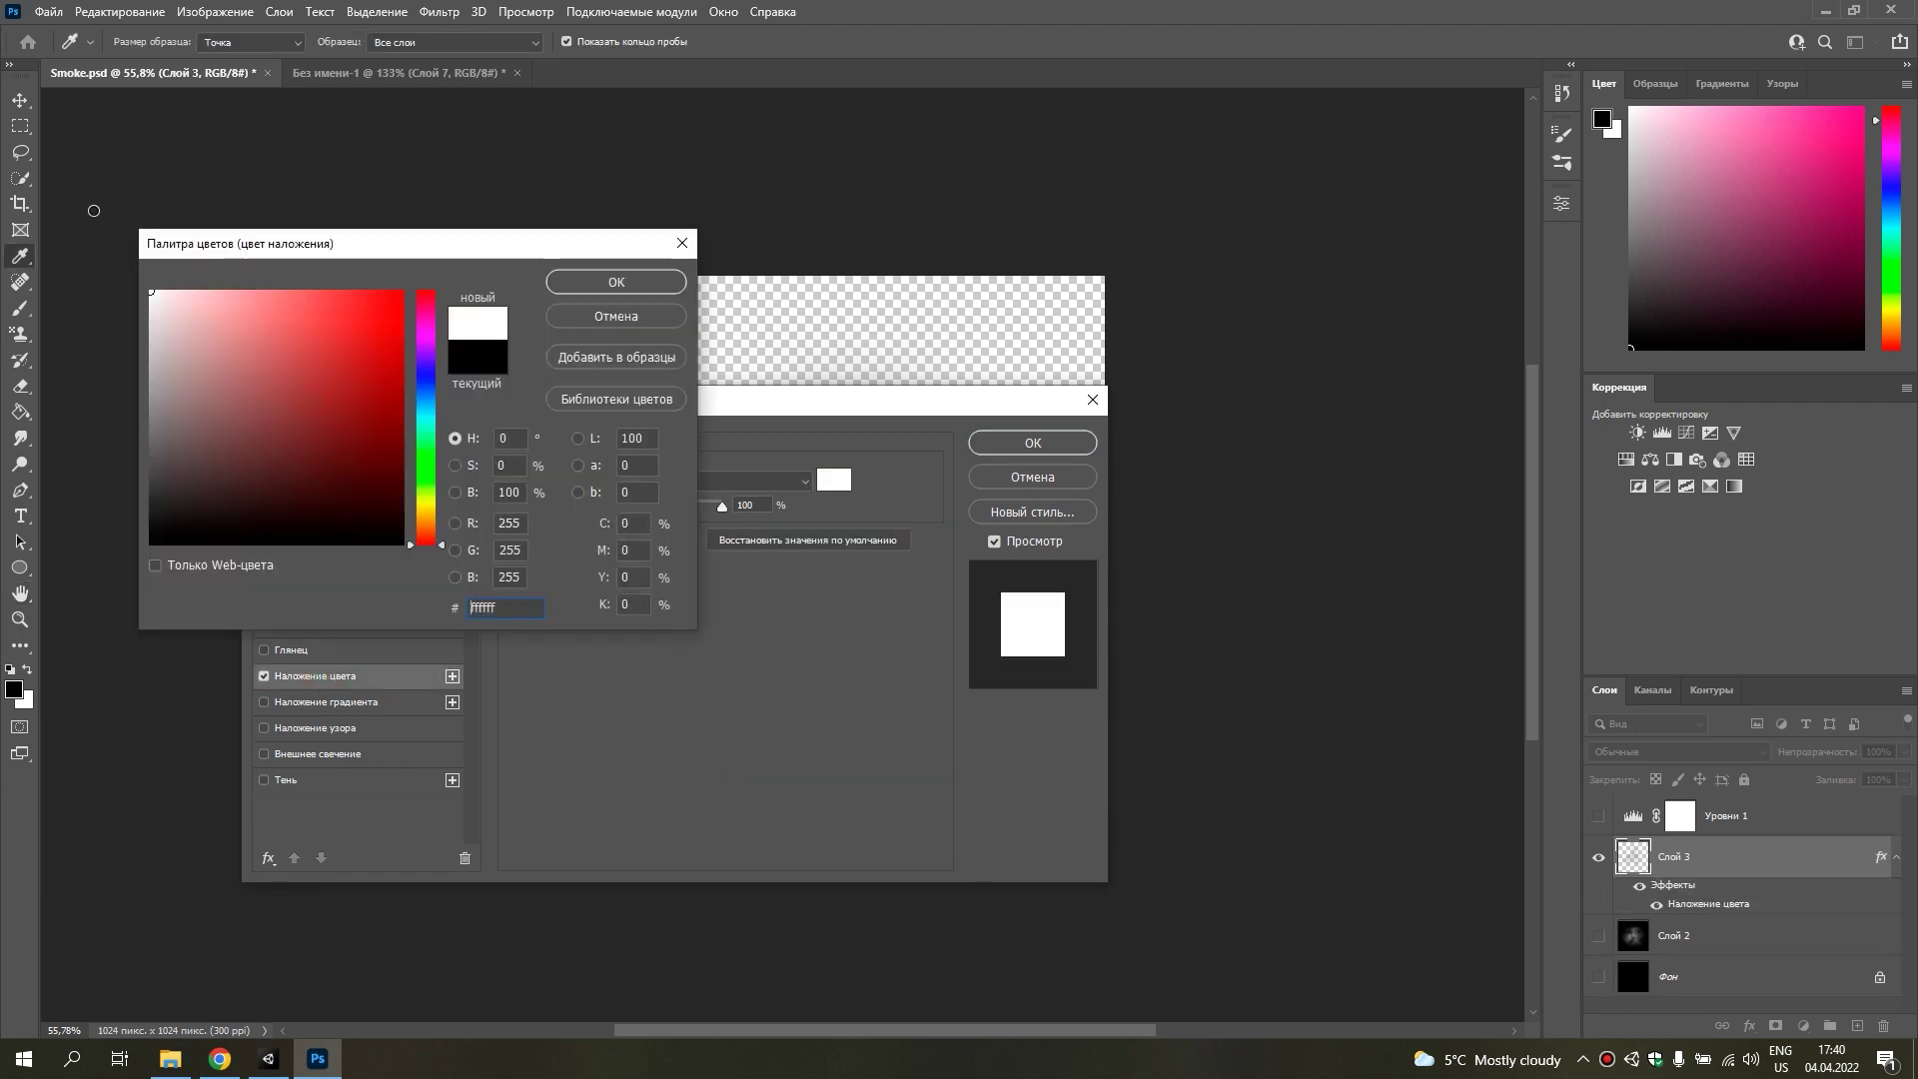
pyautogui.click(587, 290)
pyautogui.click(994, 443)
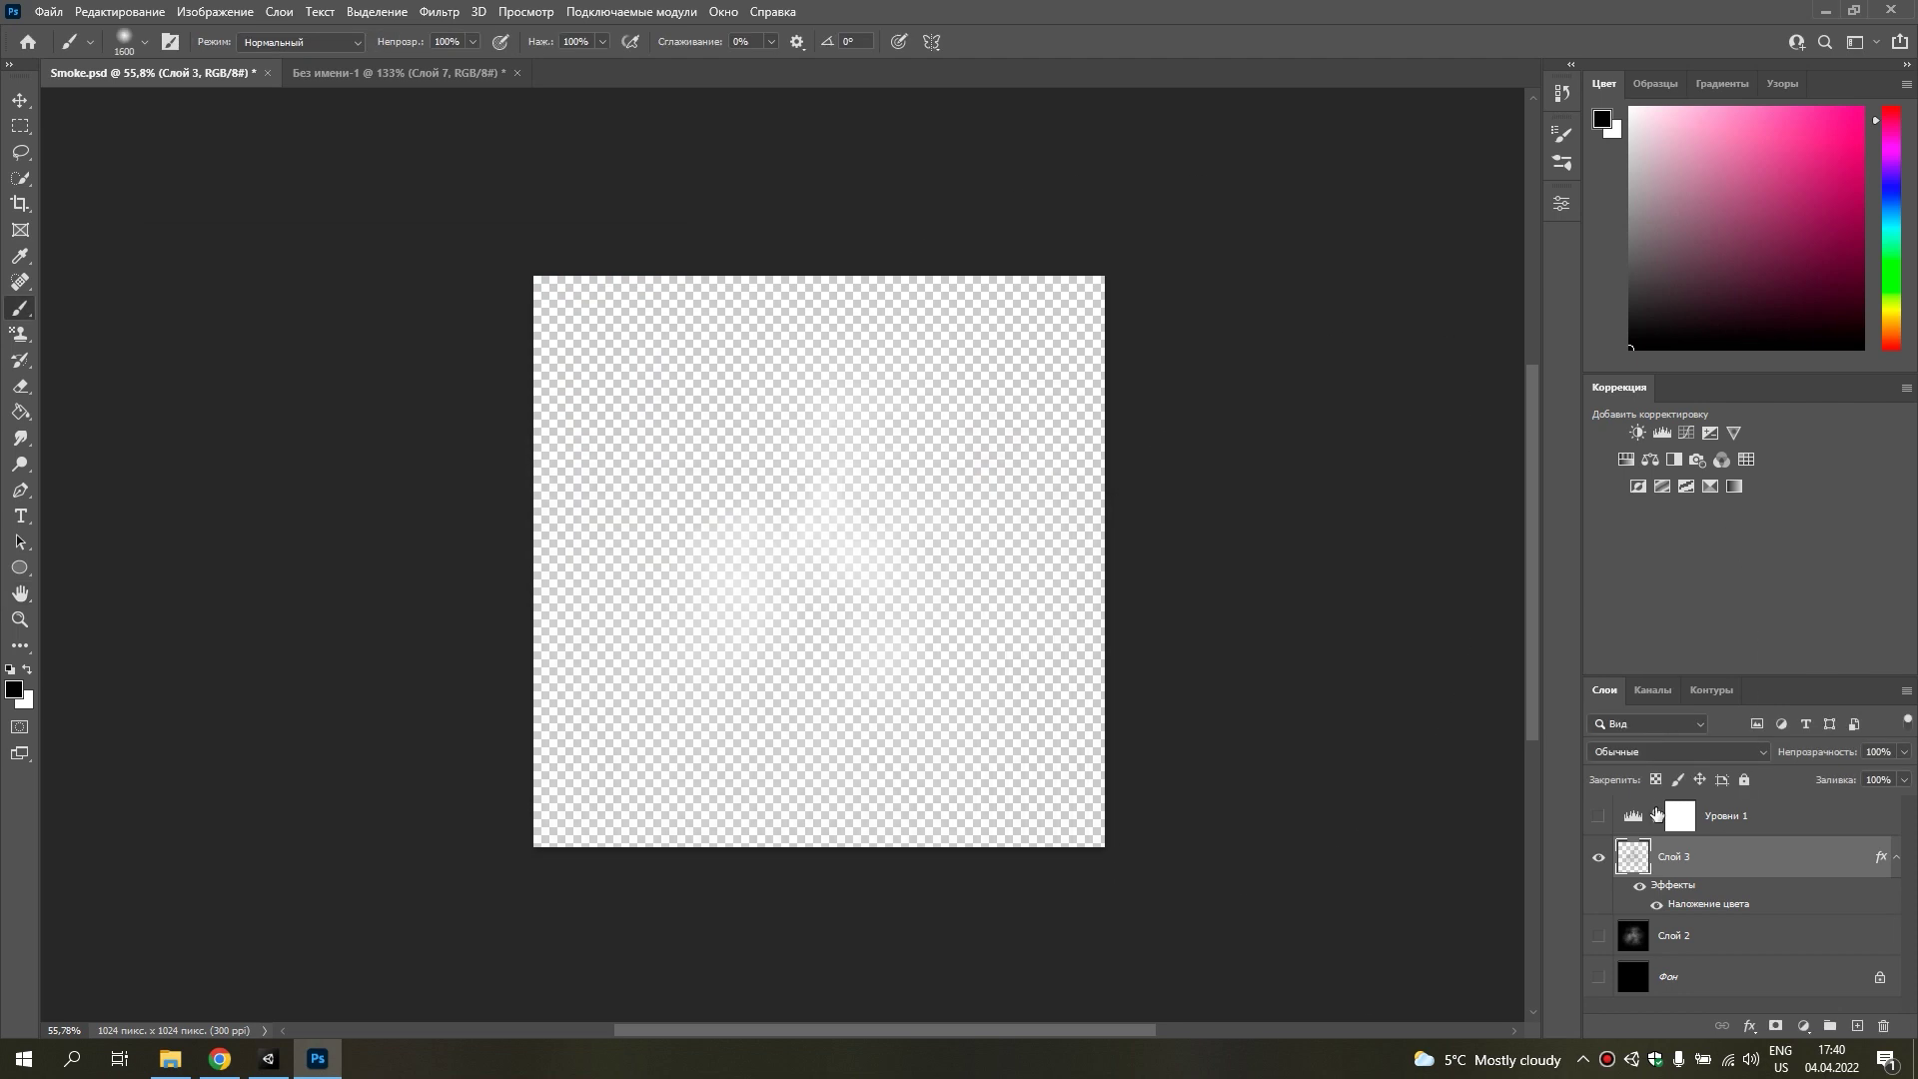
pyautogui.rightClick(1661, 869)
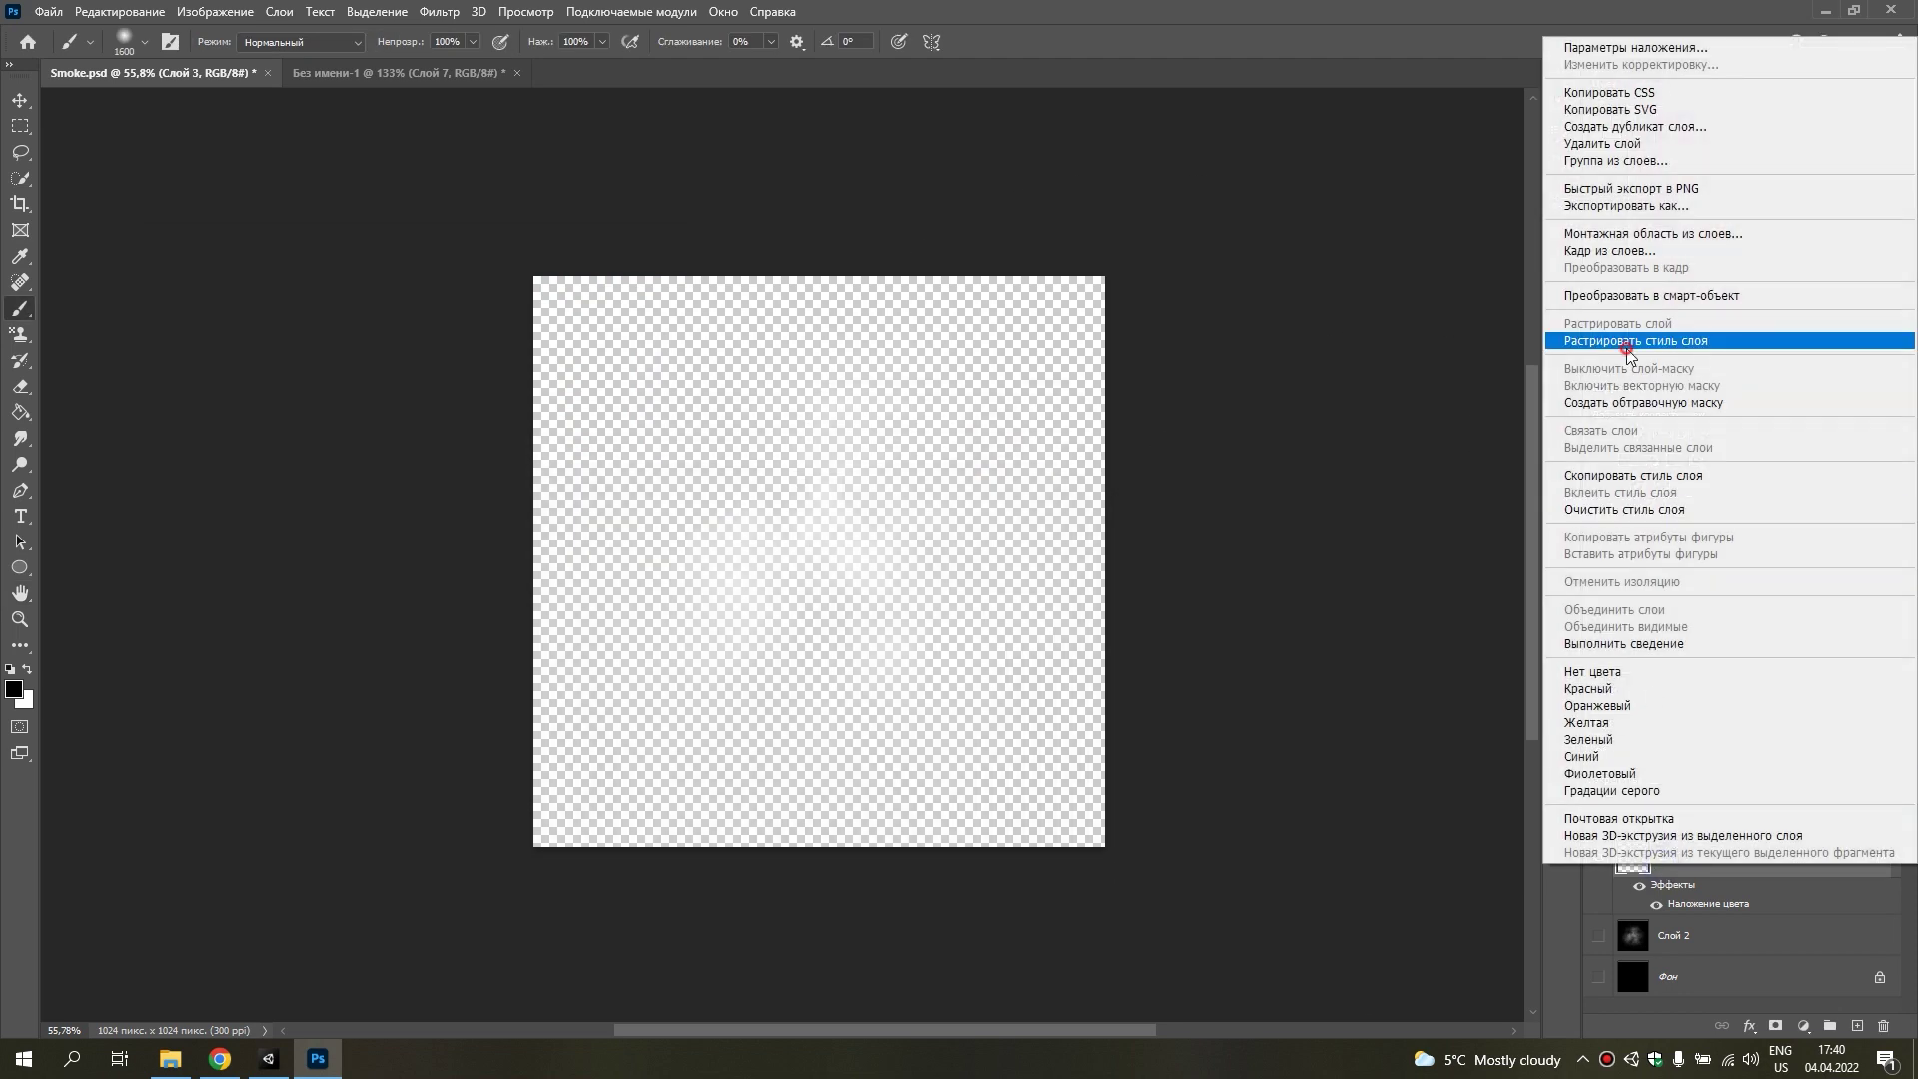
pyautogui.click(1627, 345)
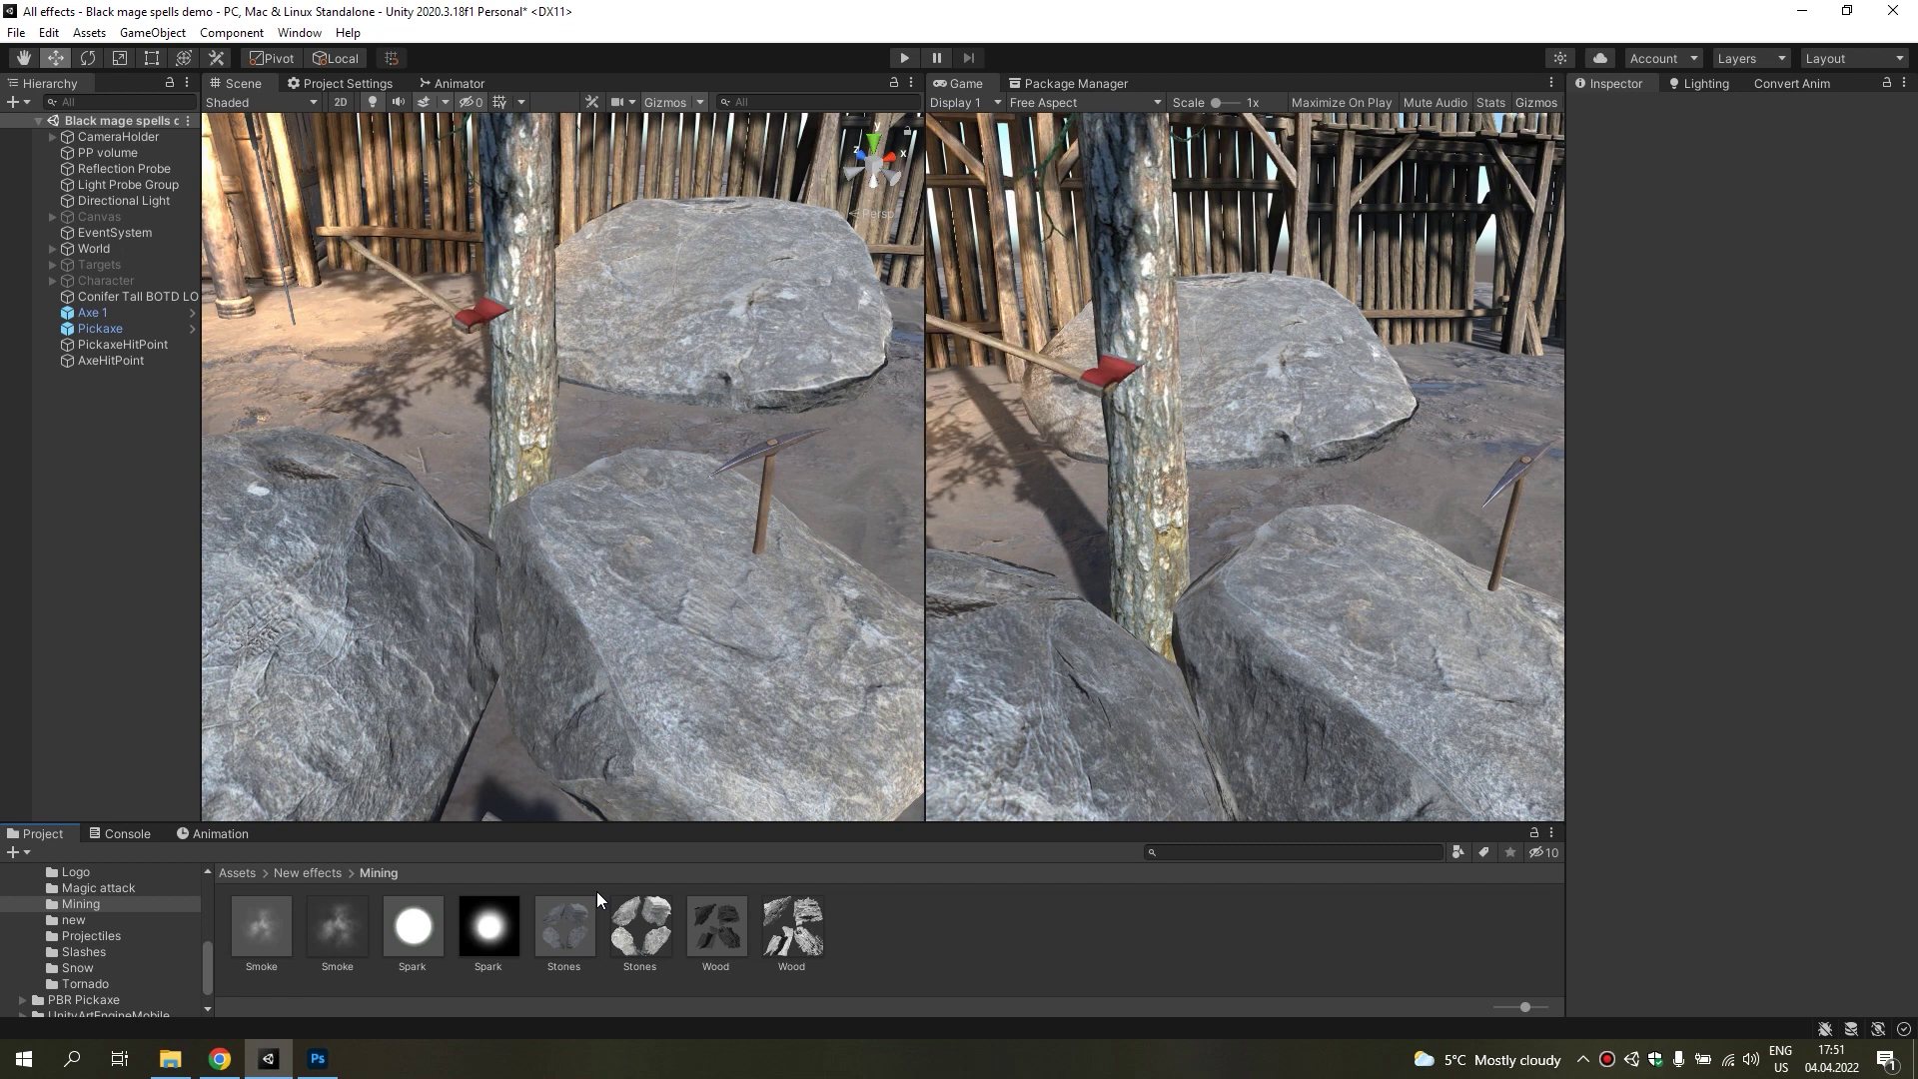
# Preview the Spark texture and check the Stones, Wood and Smoke textures in the Mining folder.
pyautogui.doubleClick(488, 925)
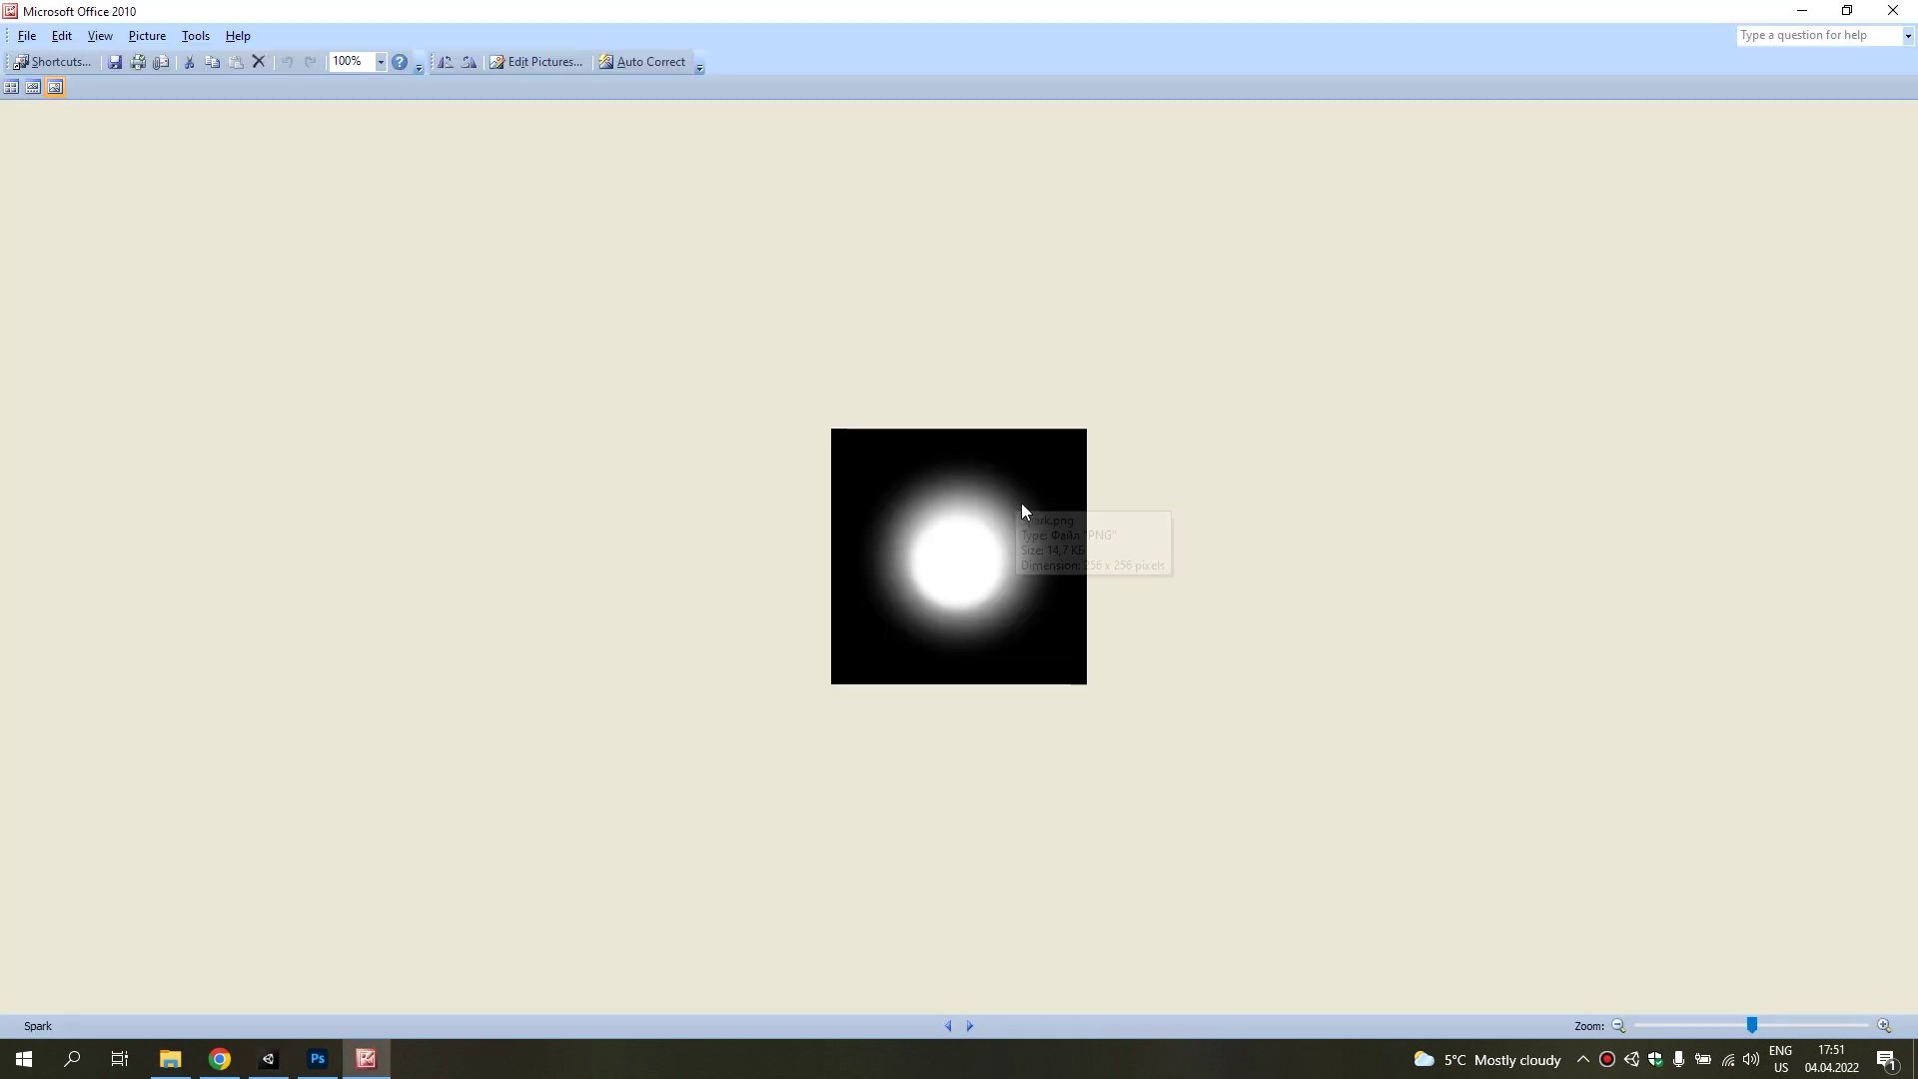
pyautogui.click(1893, 10)
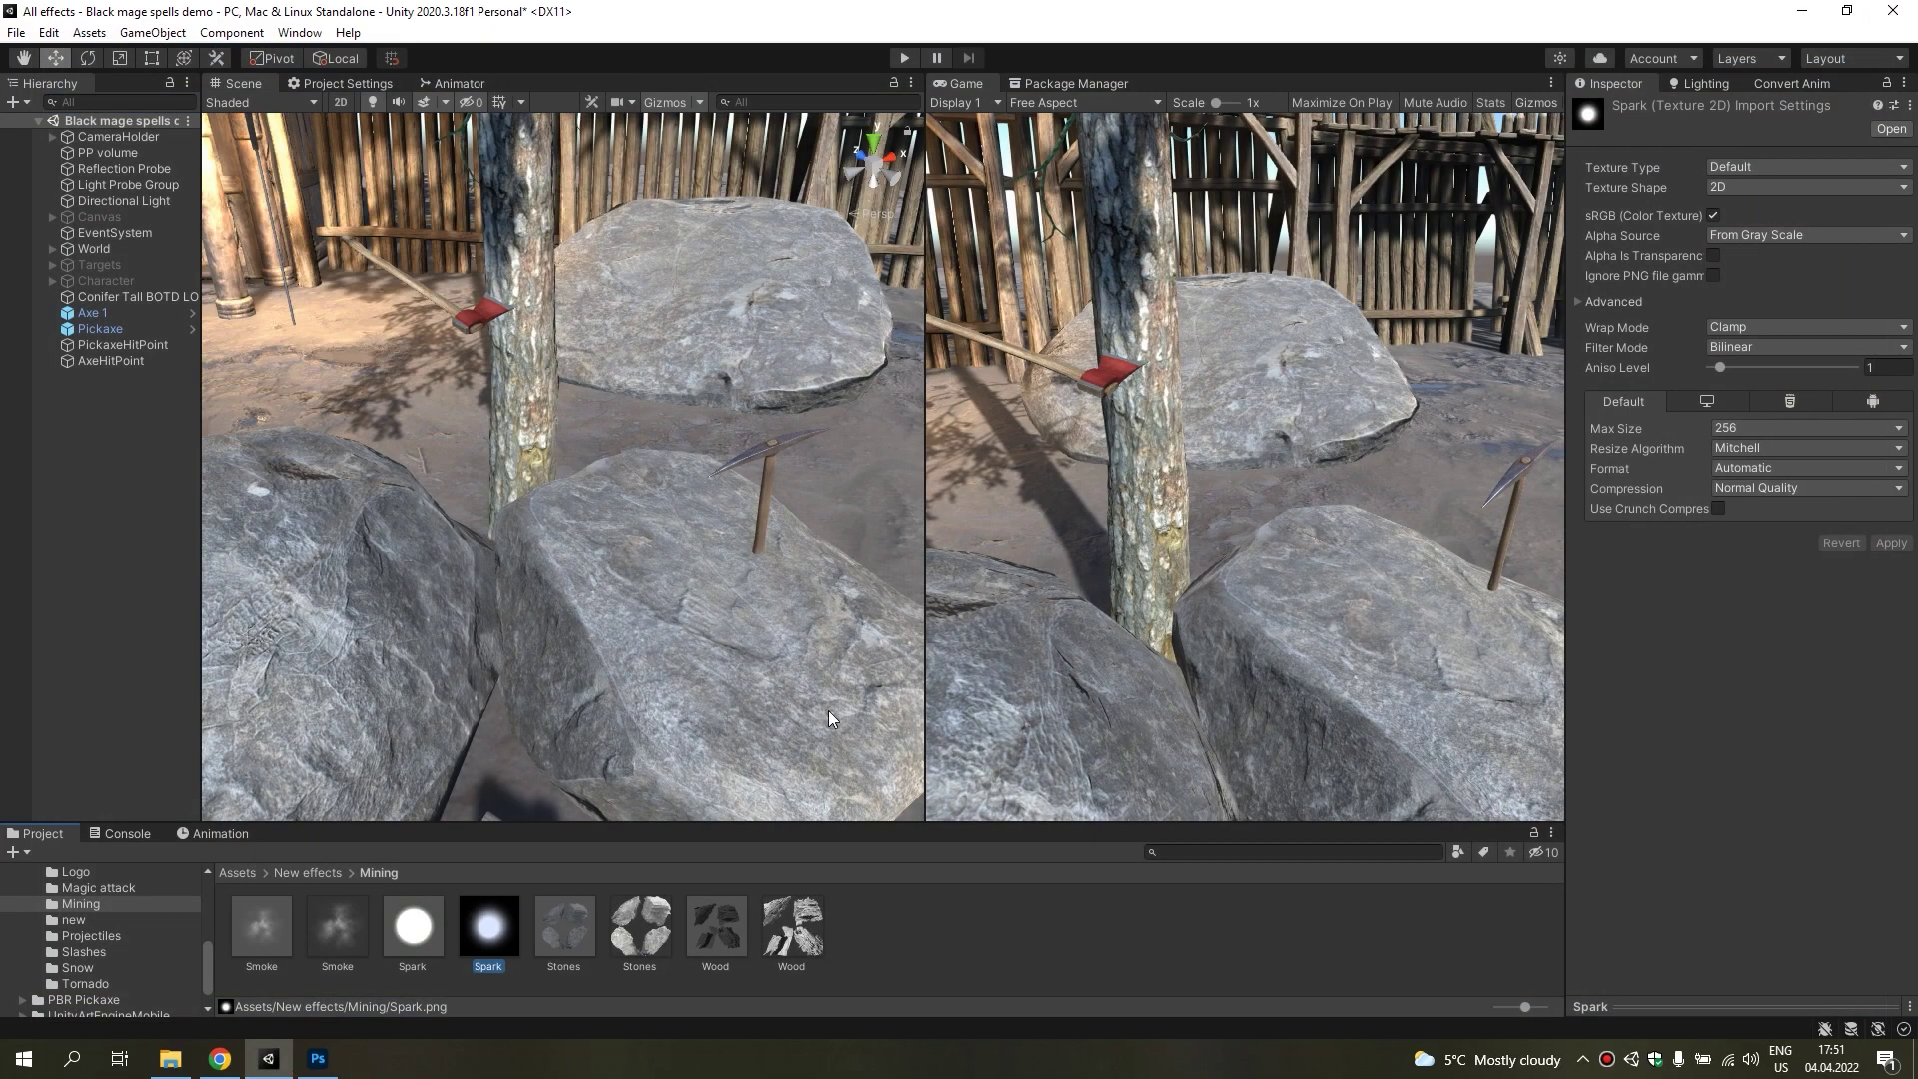
pyautogui.click(662, 937)
pyautogui.keyDown('ctrl'); pyautogui.click(792, 925); pyautogui.keyUp('ctrl')
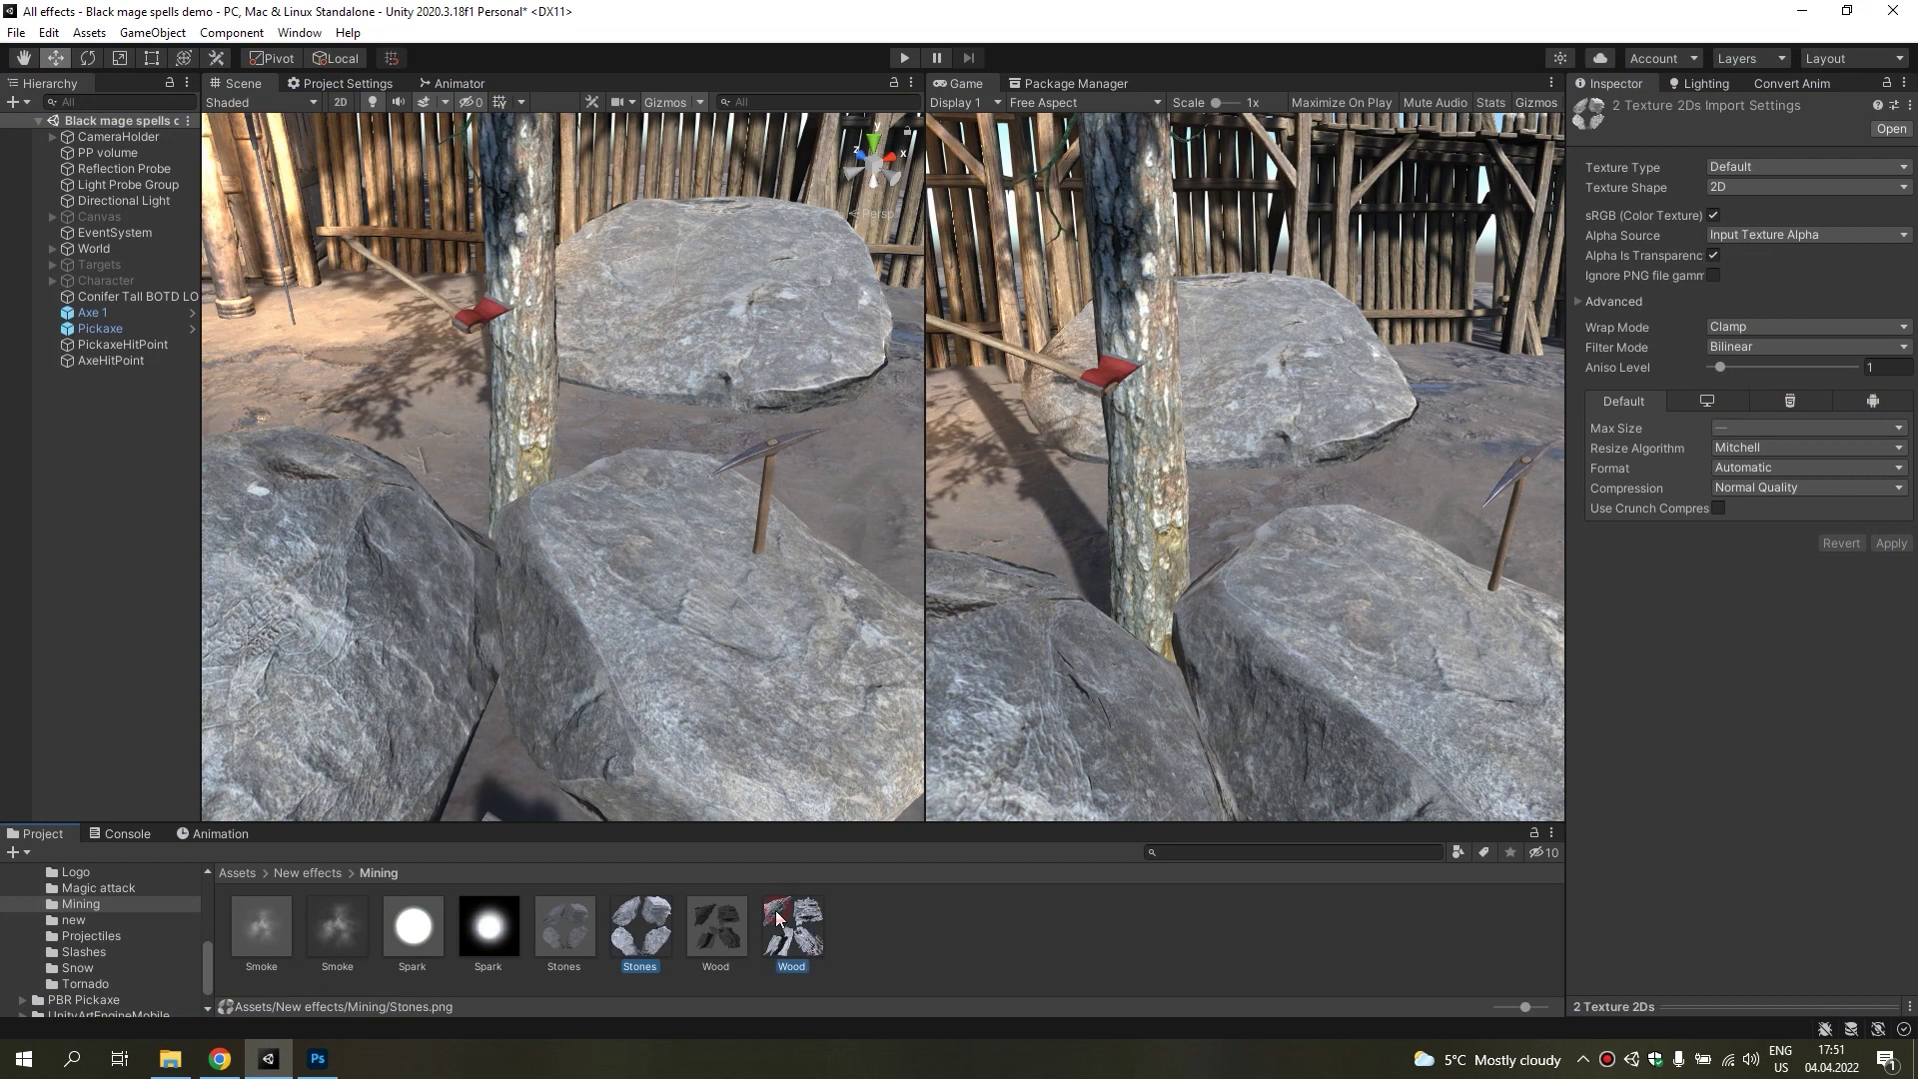
pyautogui.keyDown('ctrl'); pyautogui.click(334, 921); pyautogui.keyUp('ctrl')
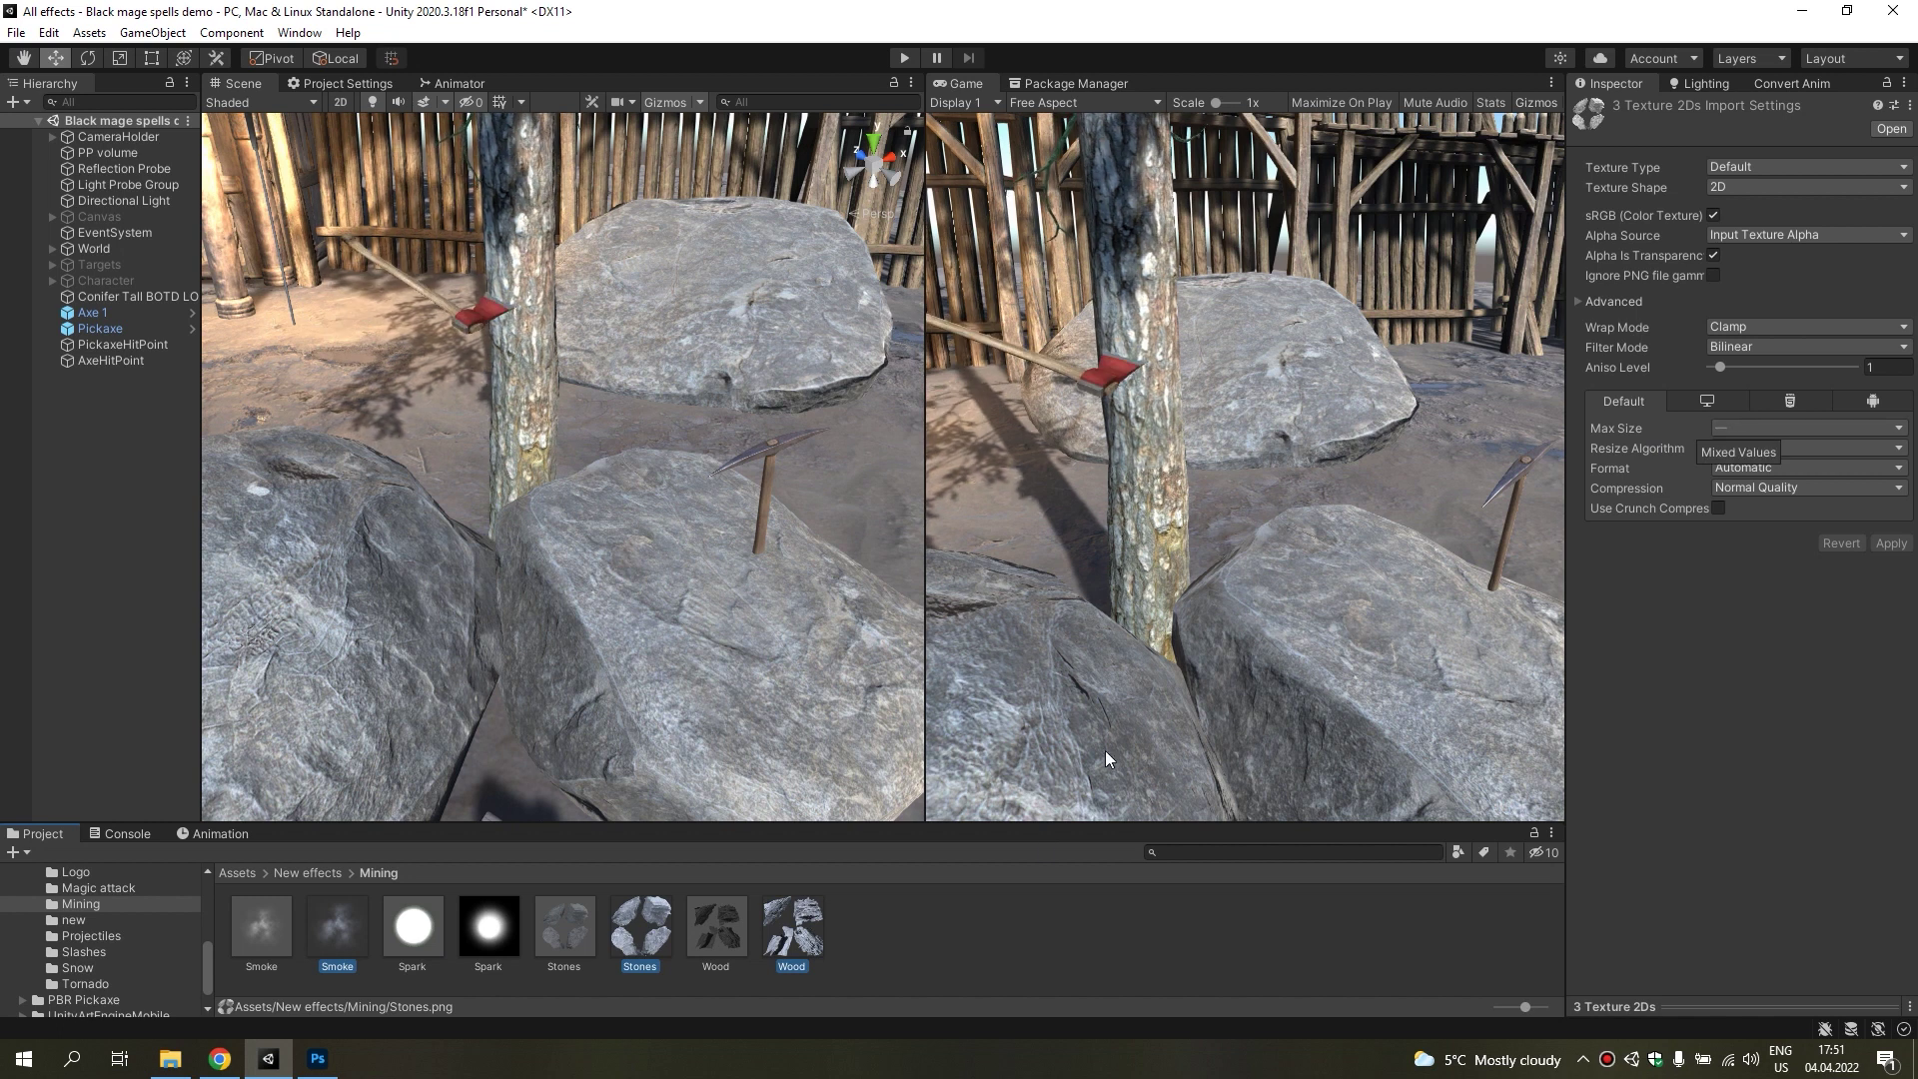
pyautogui.click(950, 925)
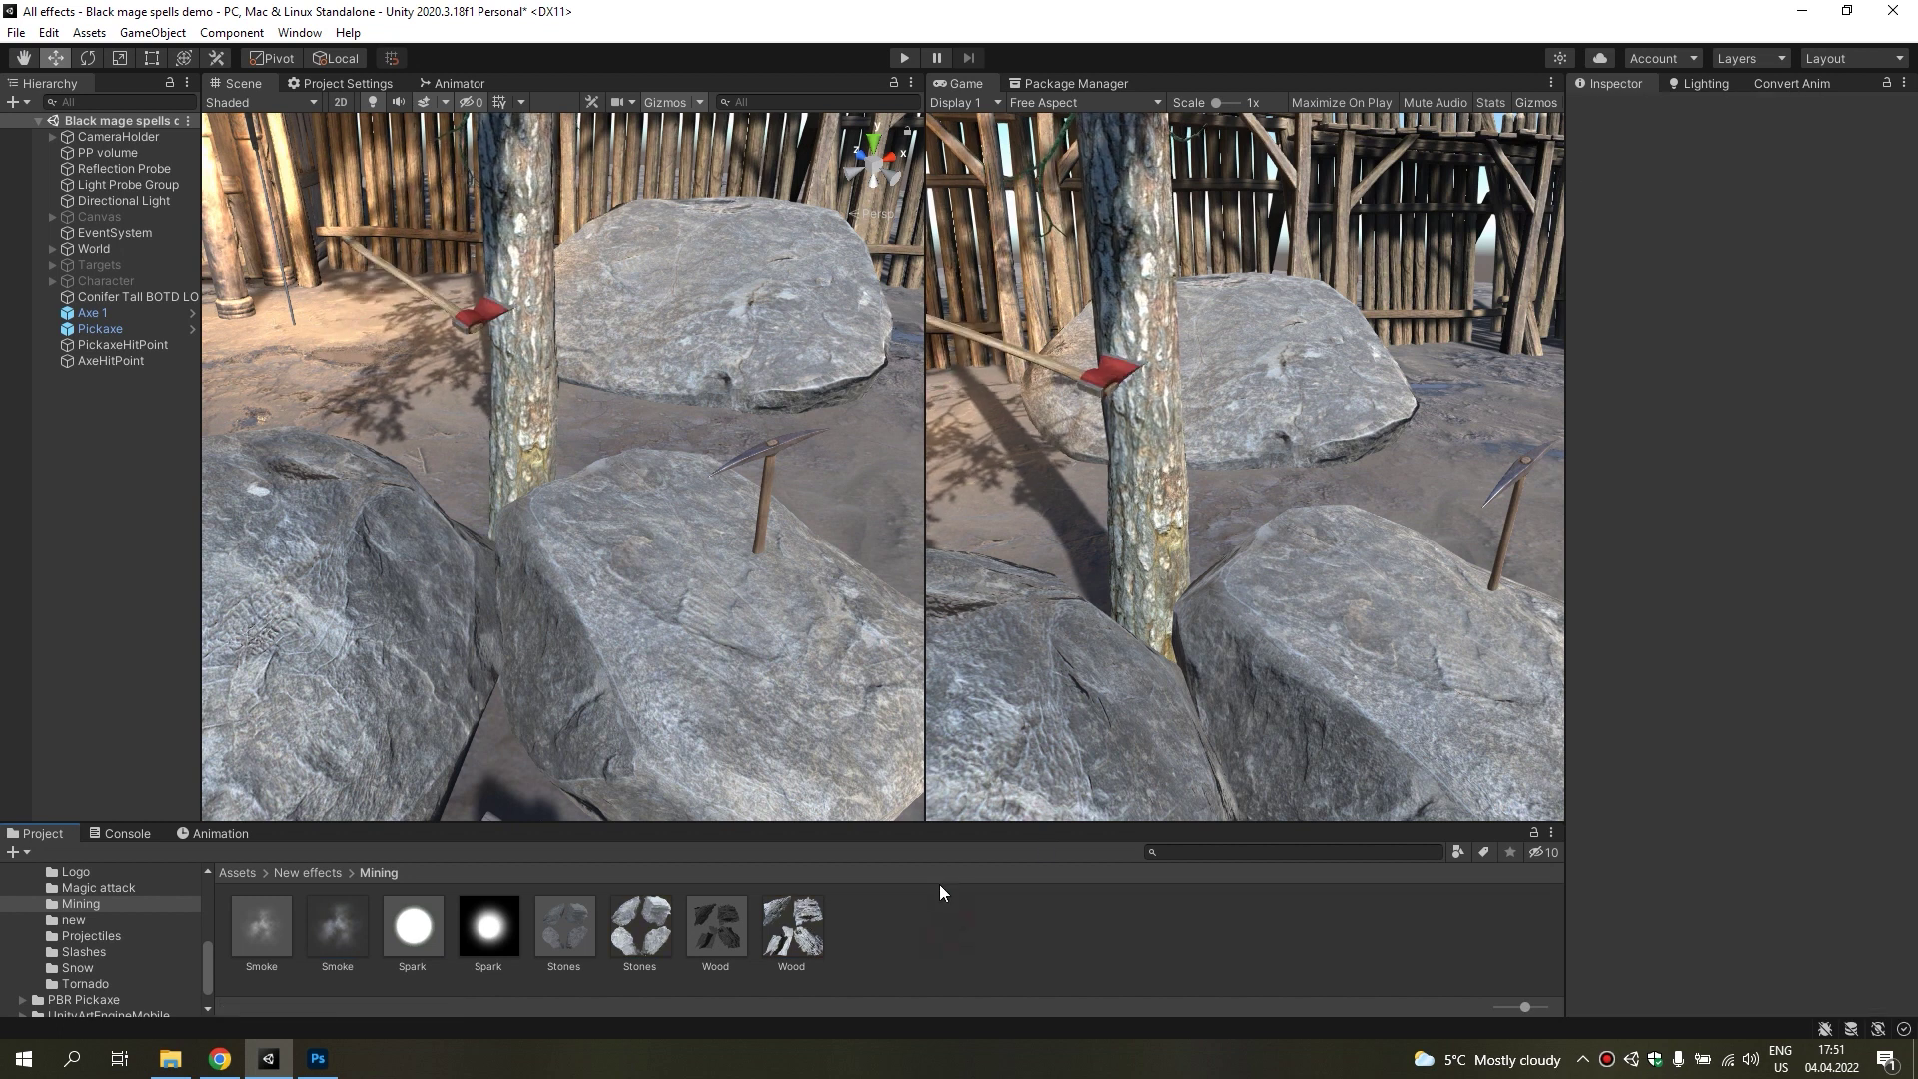
# Inspect the Wood and Smoke materials and preview the Stones and Smoke textures full size.
pyautogui.click(729, 921)
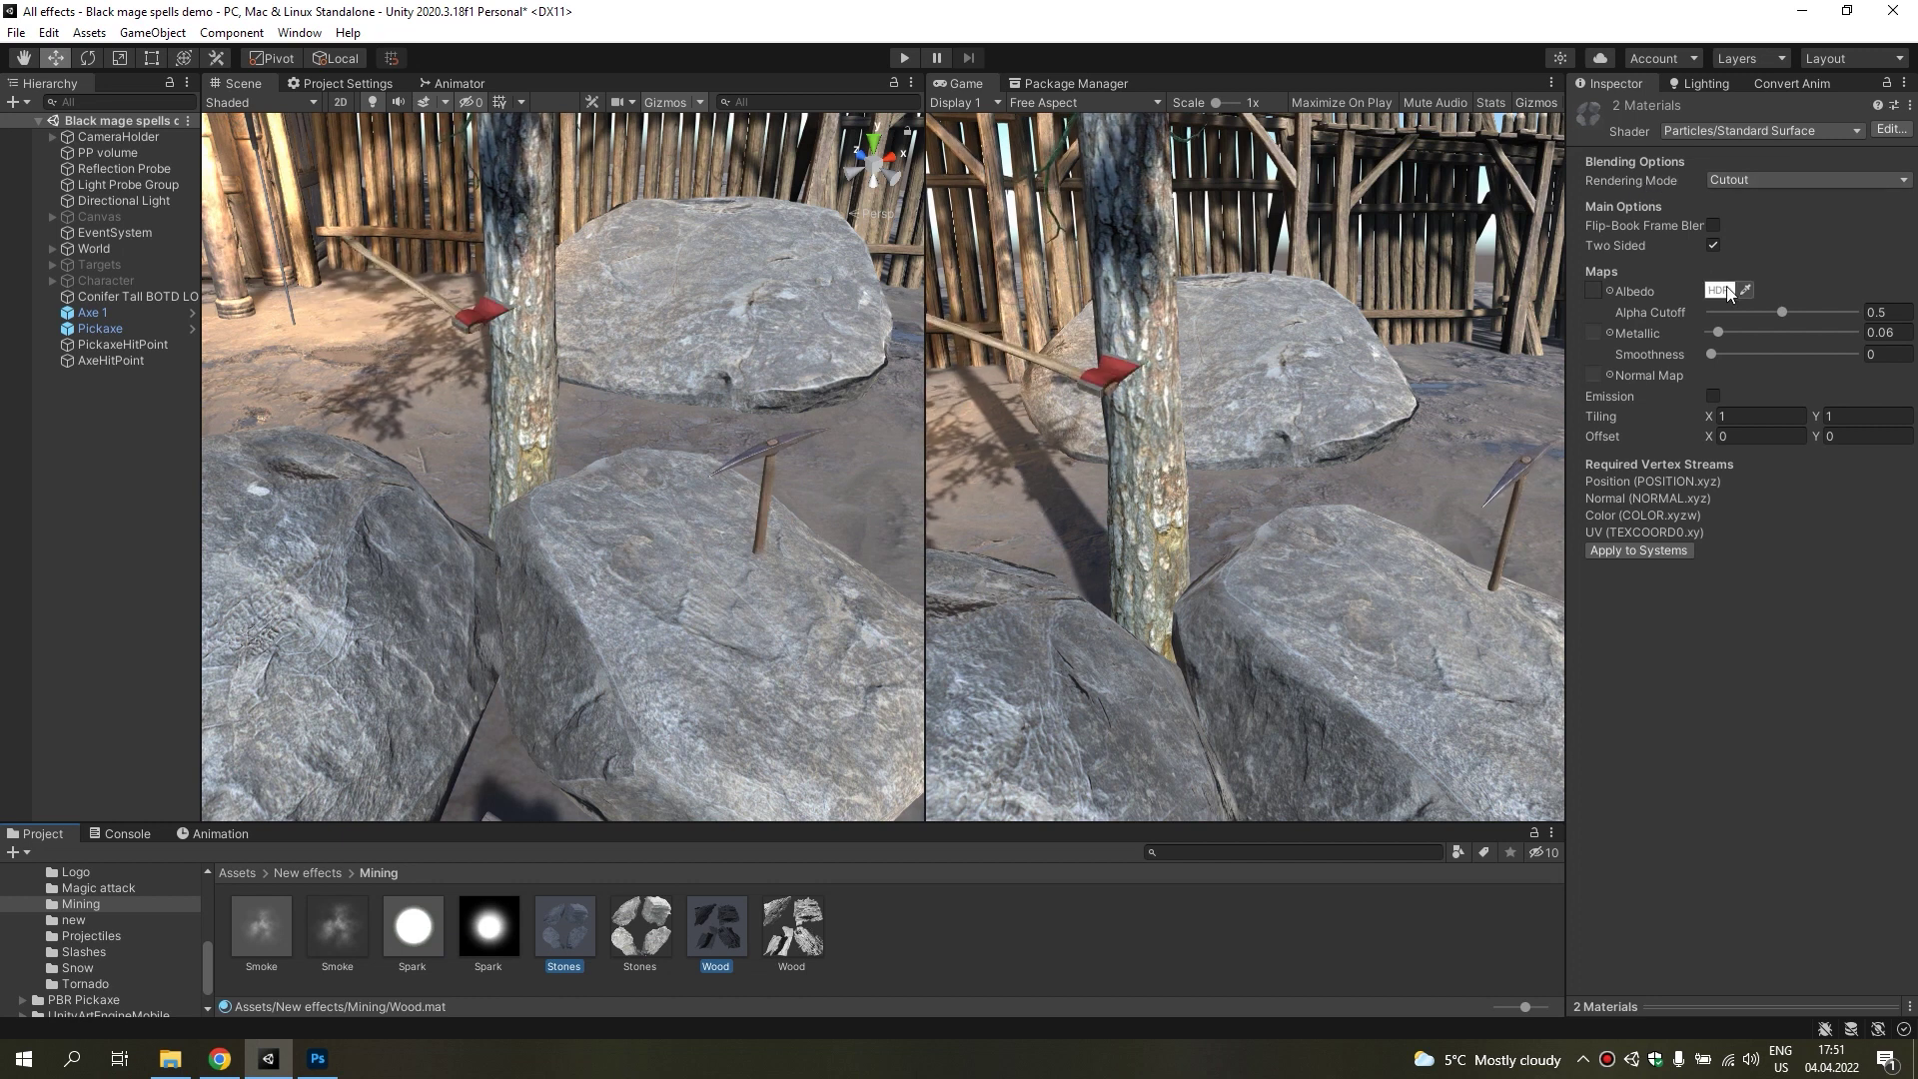
pyautogui.click(275, 921)
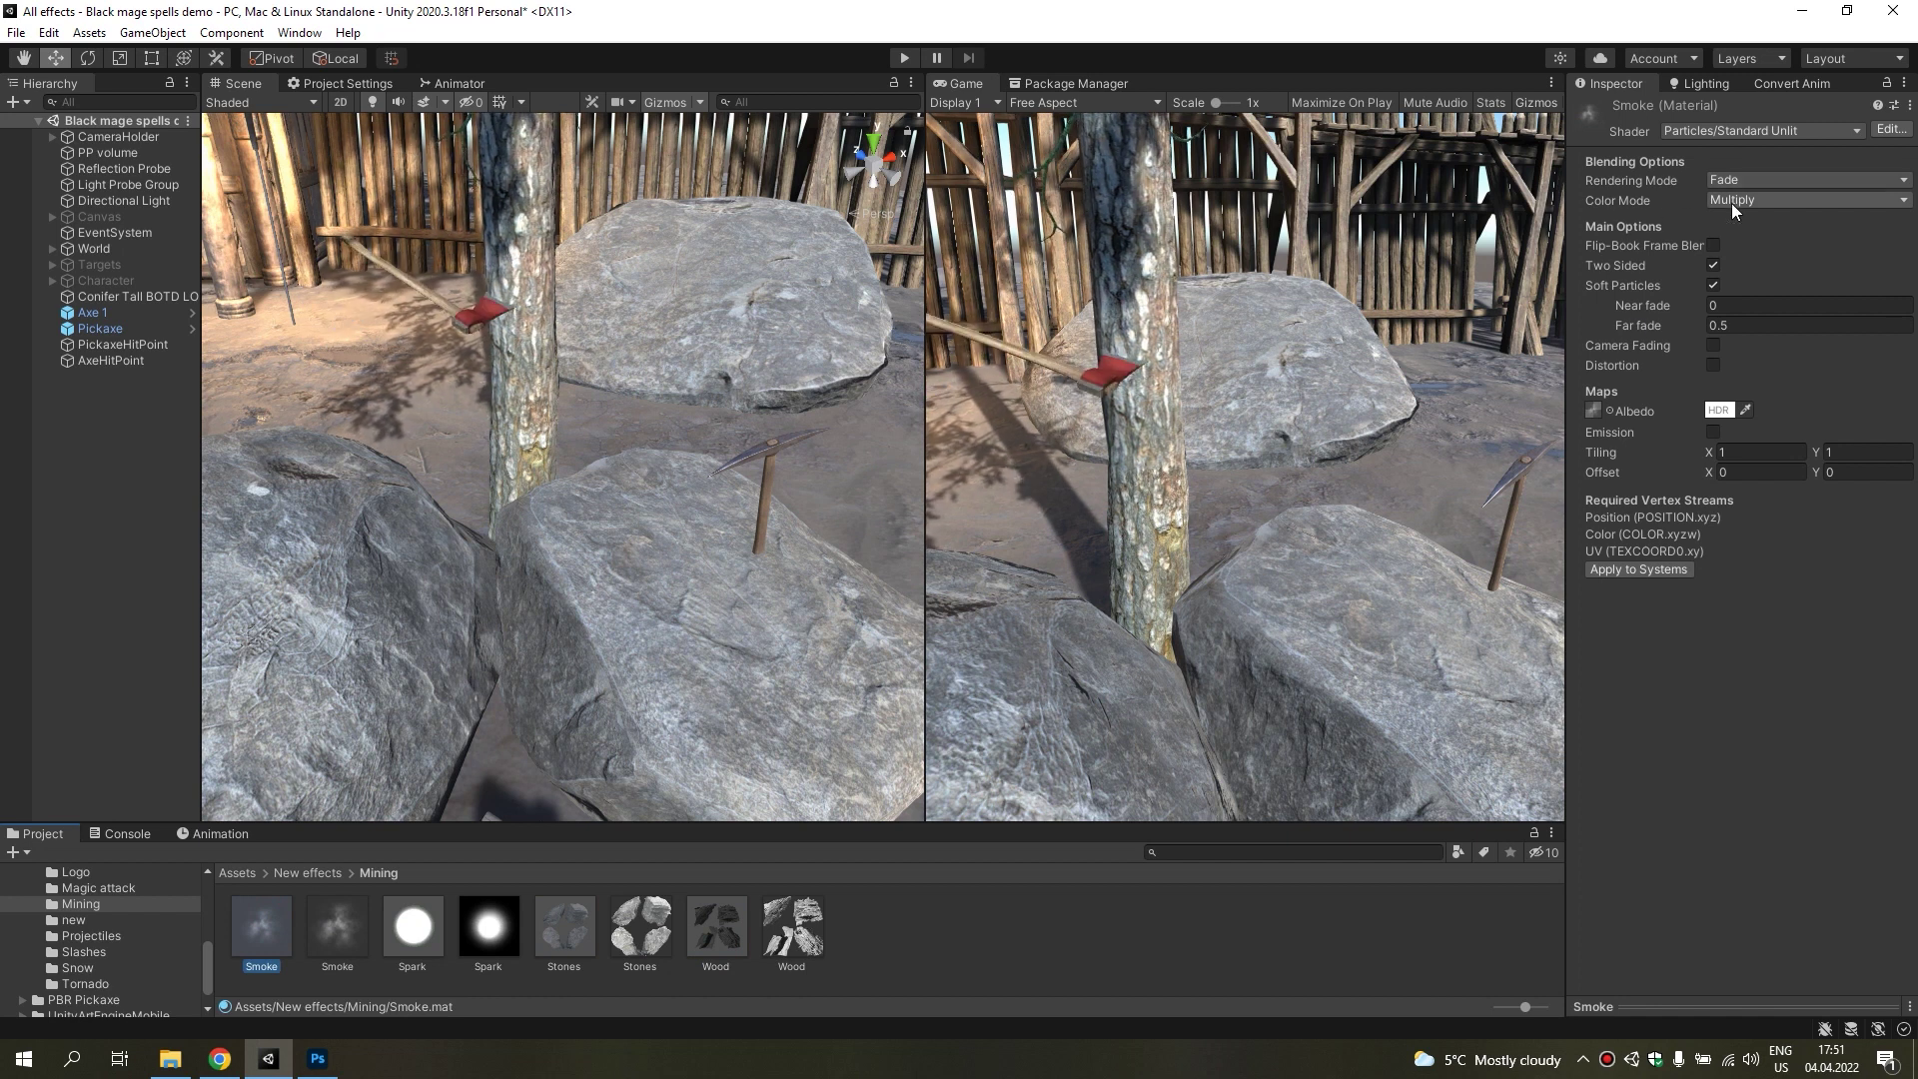
pyautogui.click(913, 914)
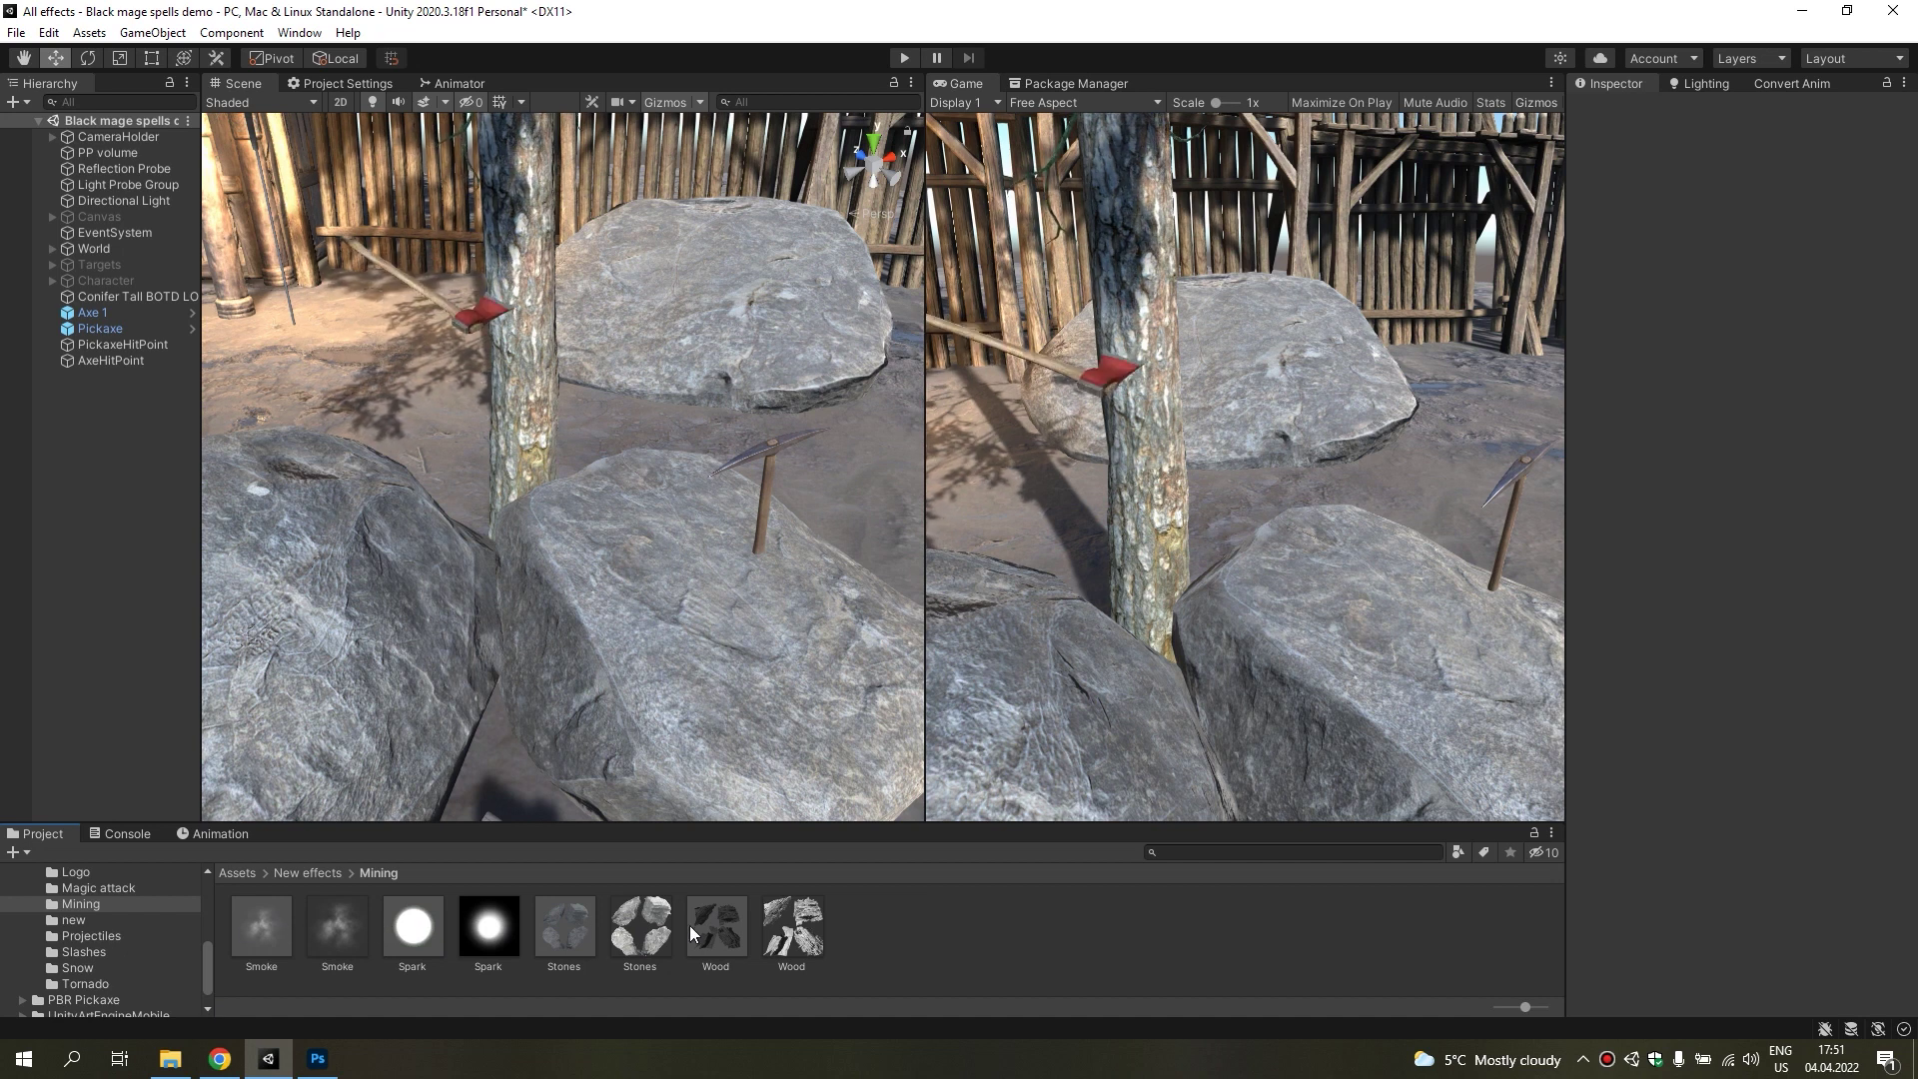
pyautogui.doubleClick(640, 926)
pyautogui.click(1893, 10)
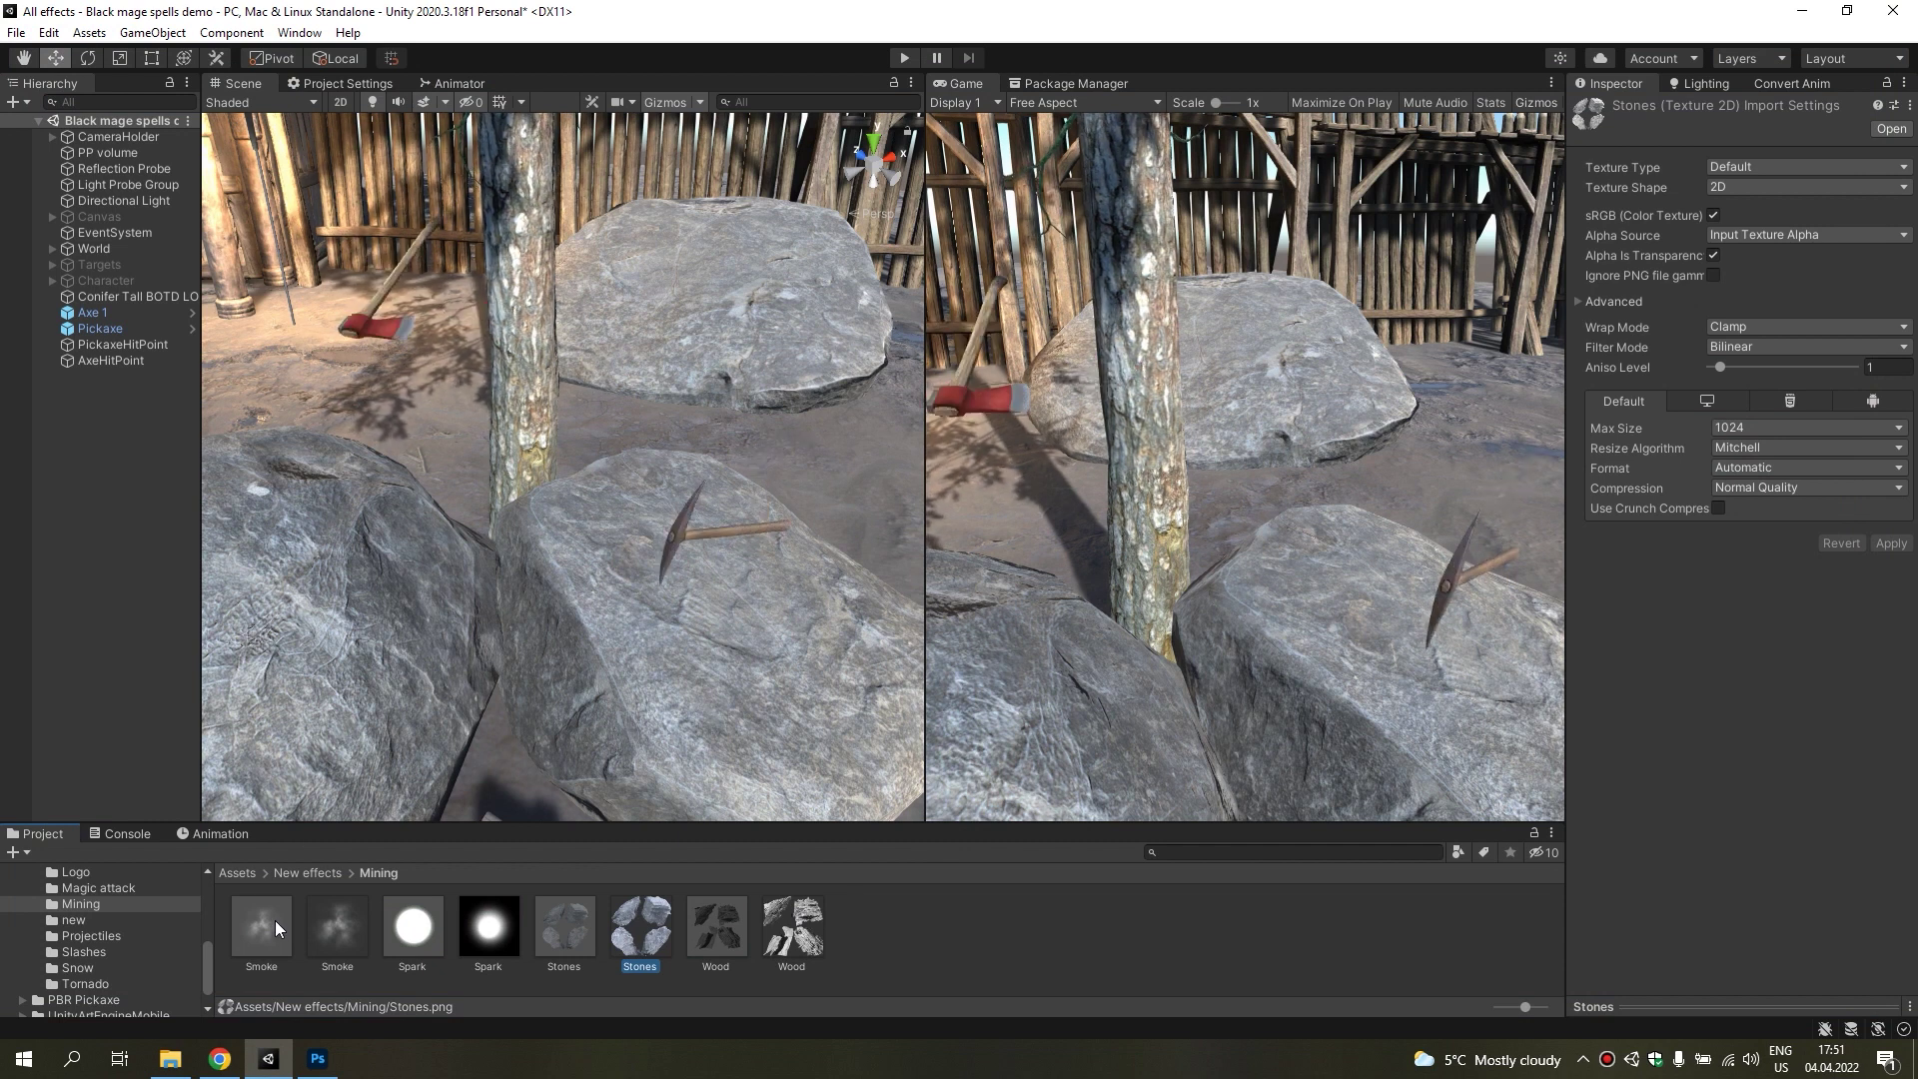
pyautogui.doubleClick(331, 901)
pyautogui.click(1893, 10)
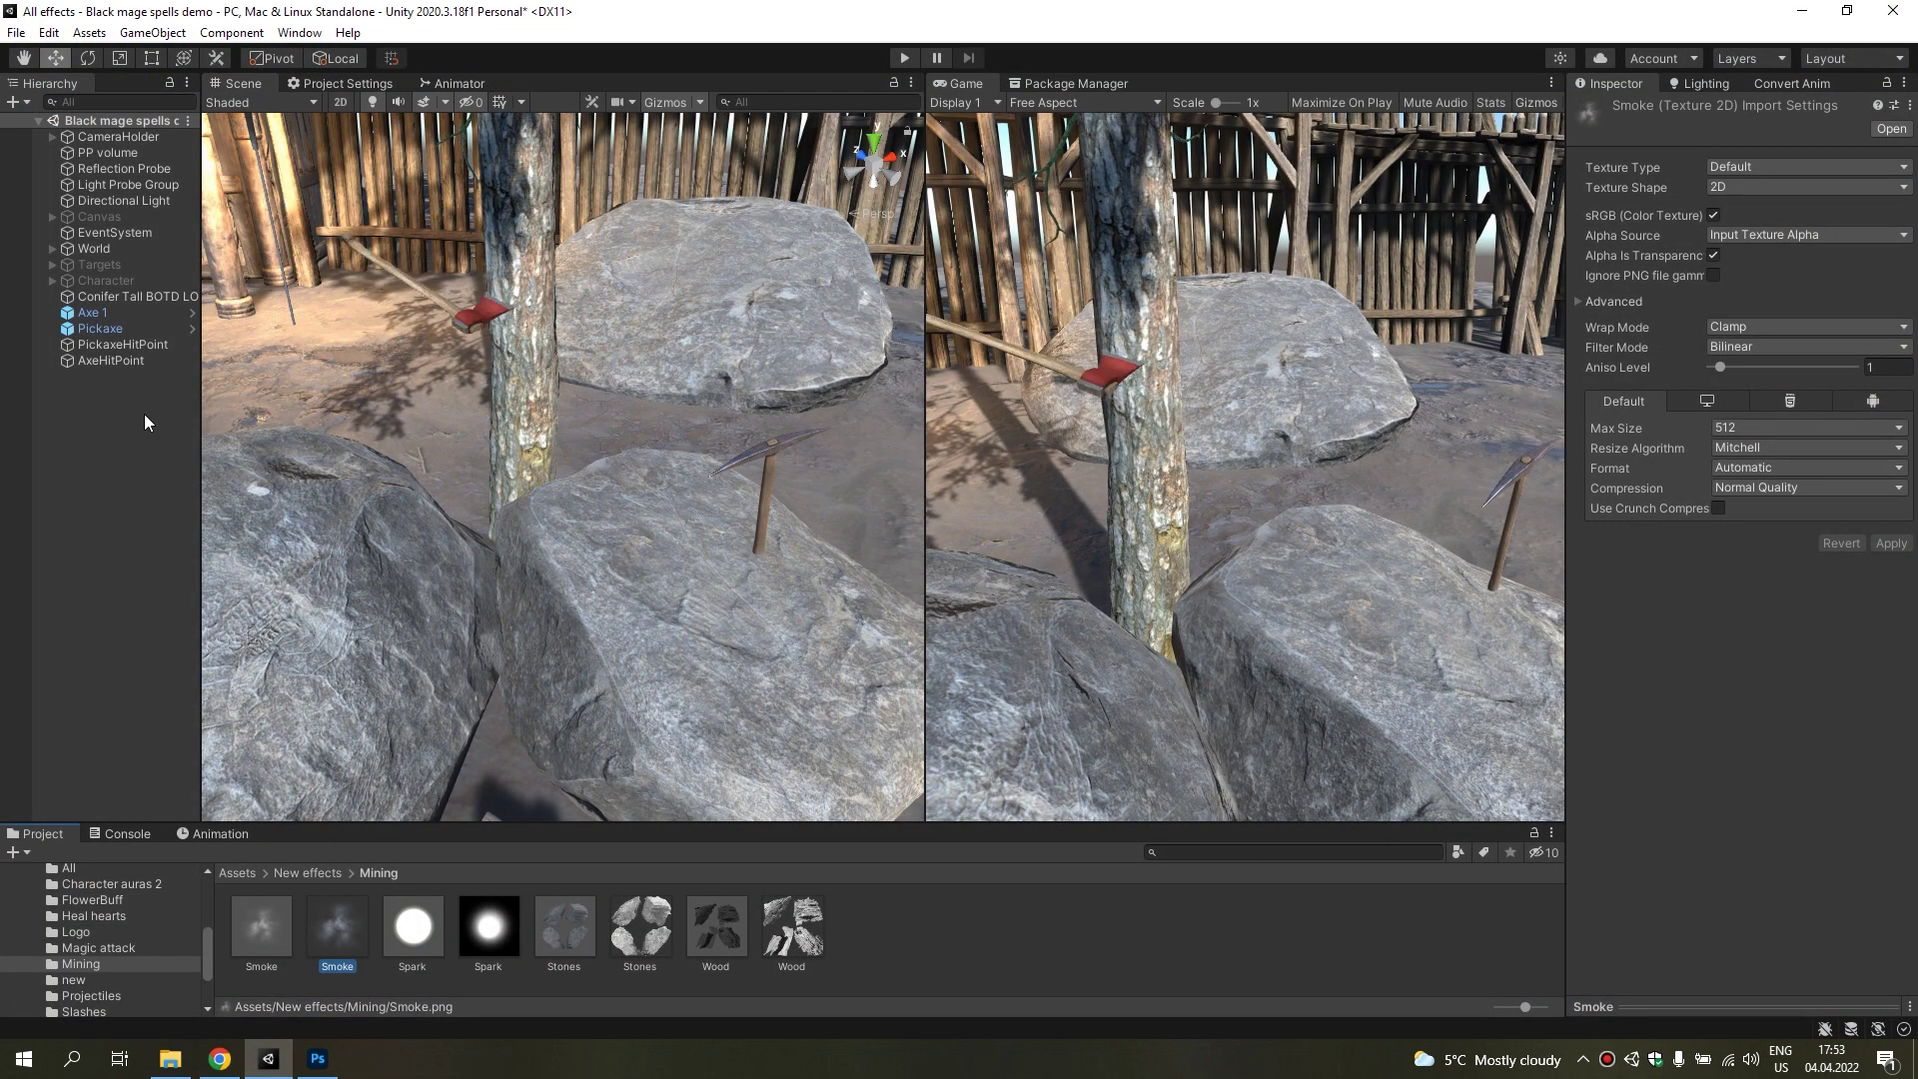
# Move the Scene view closer to the tree and axe, and right-click AxeHitPoint in the Hierarchy.
pyautogui.moveTo(589, 352); pyautogui.dragTo(585, 274, button='right')
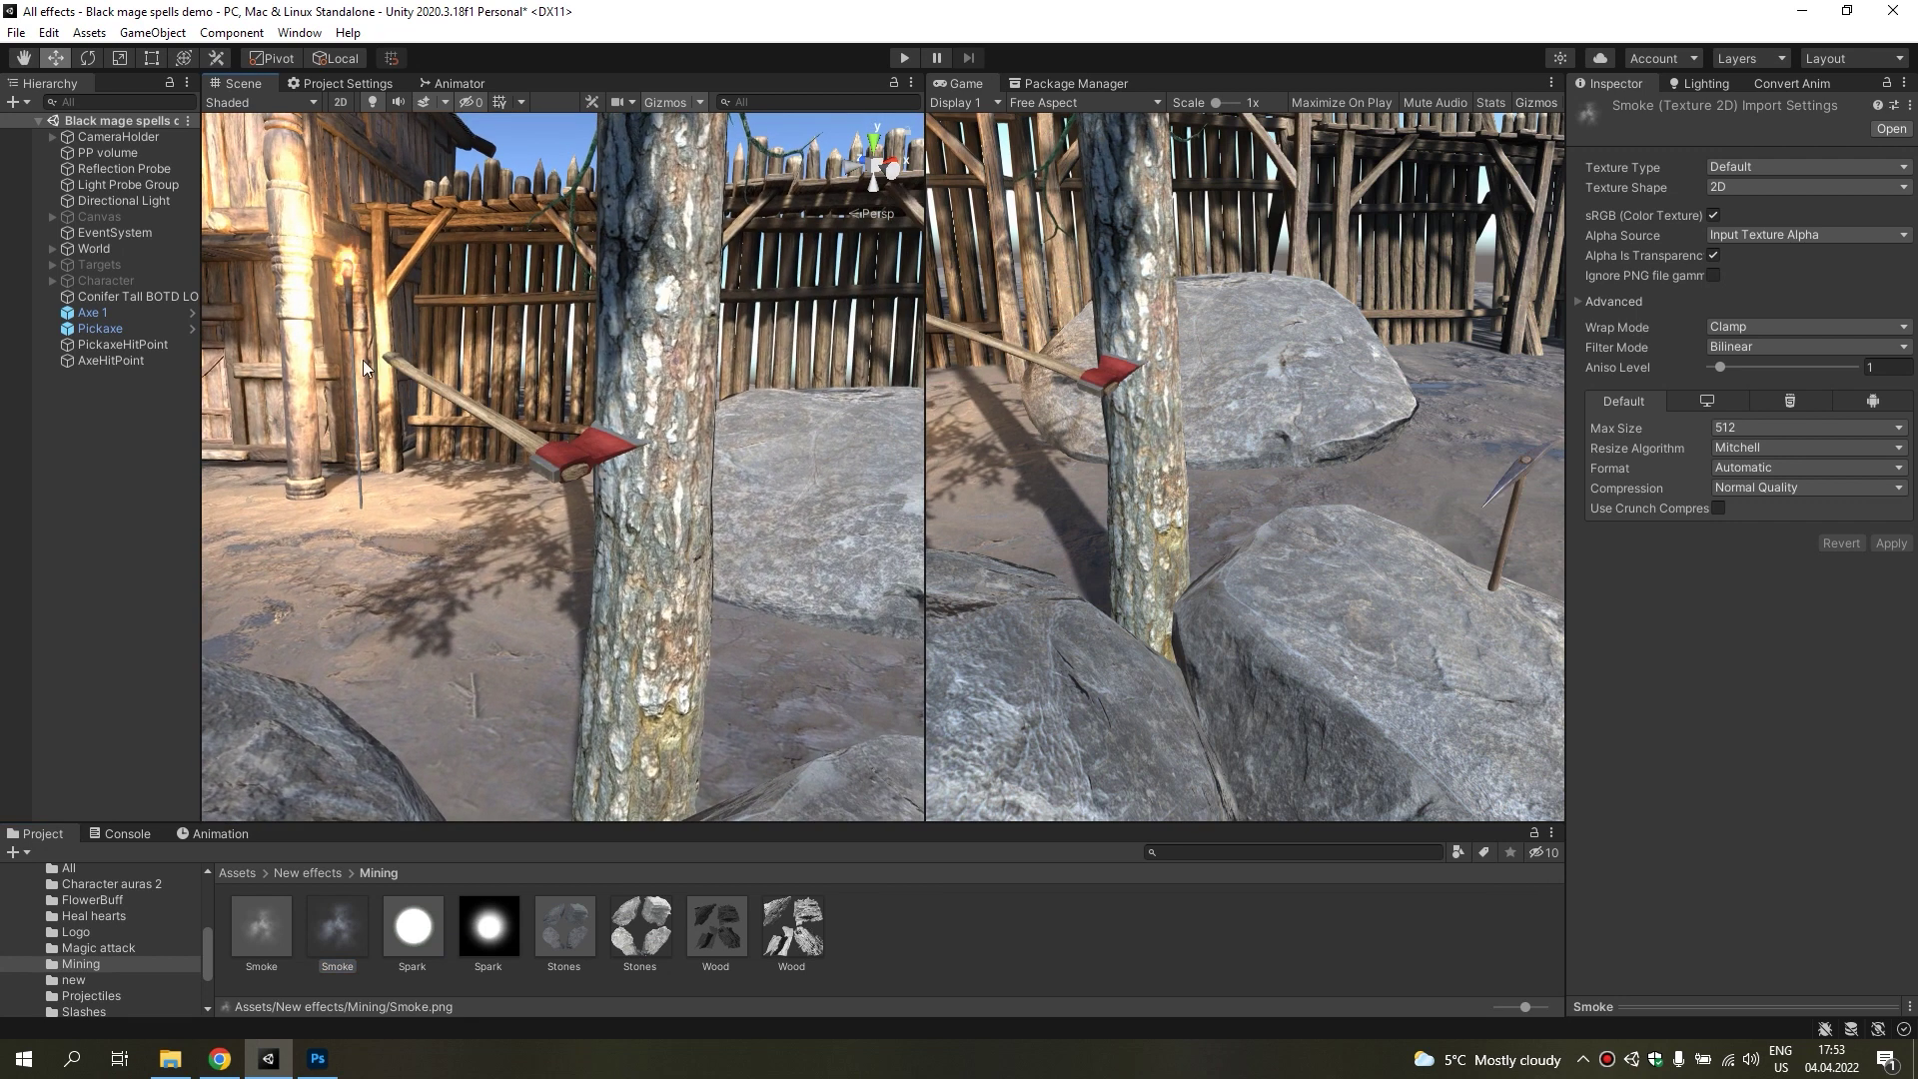
pyautogui.click(130, 360)
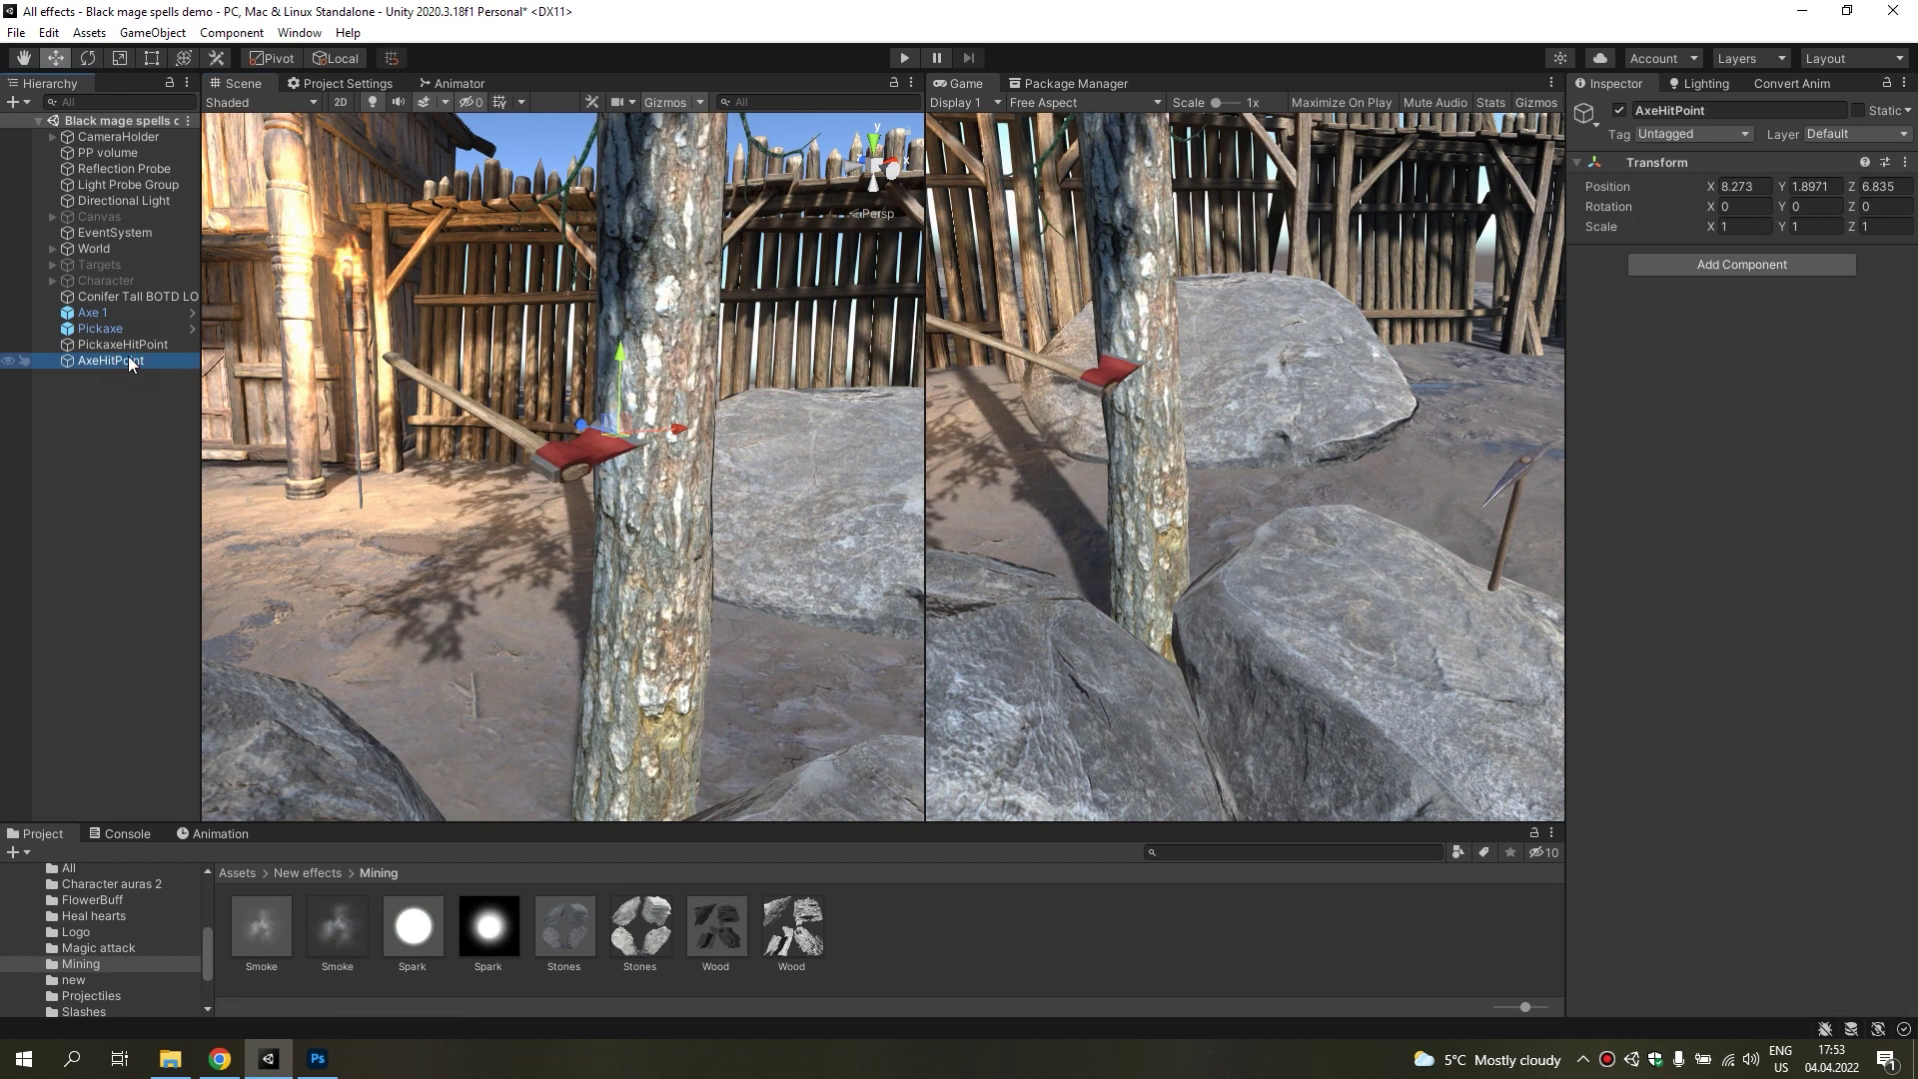
pyautogui.rightClick(129, 358)
# Add a Particle System under AxeHitPoint and set its Shape radius to 0.0001.
pyautogui.moveTo(181, 660)
pyautogui.click(379, 660)
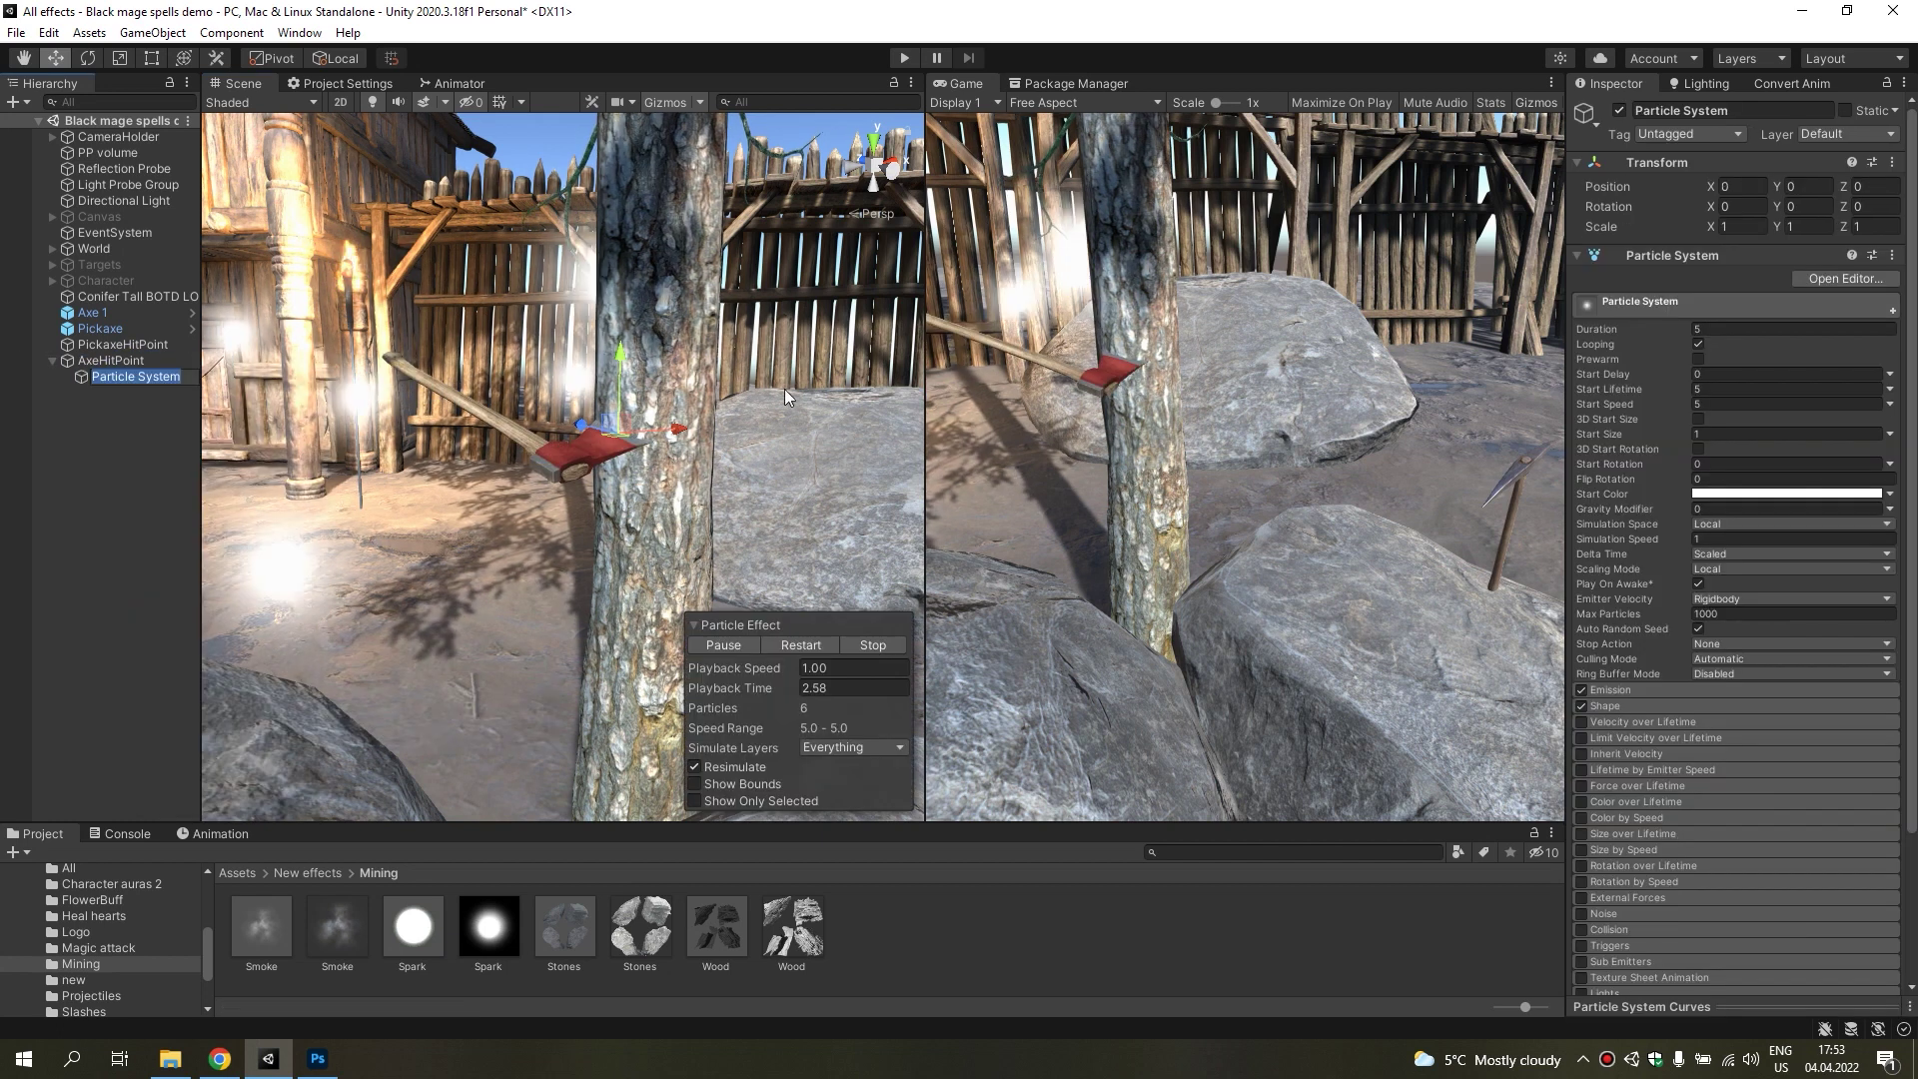
pyautogui.click(1605, 706)
pyautogui.keyDown('alt'); pyautogui.moveTo(559, 330); pyautogui.dragTo(639, 320); pyautogui.keyUp('alt')
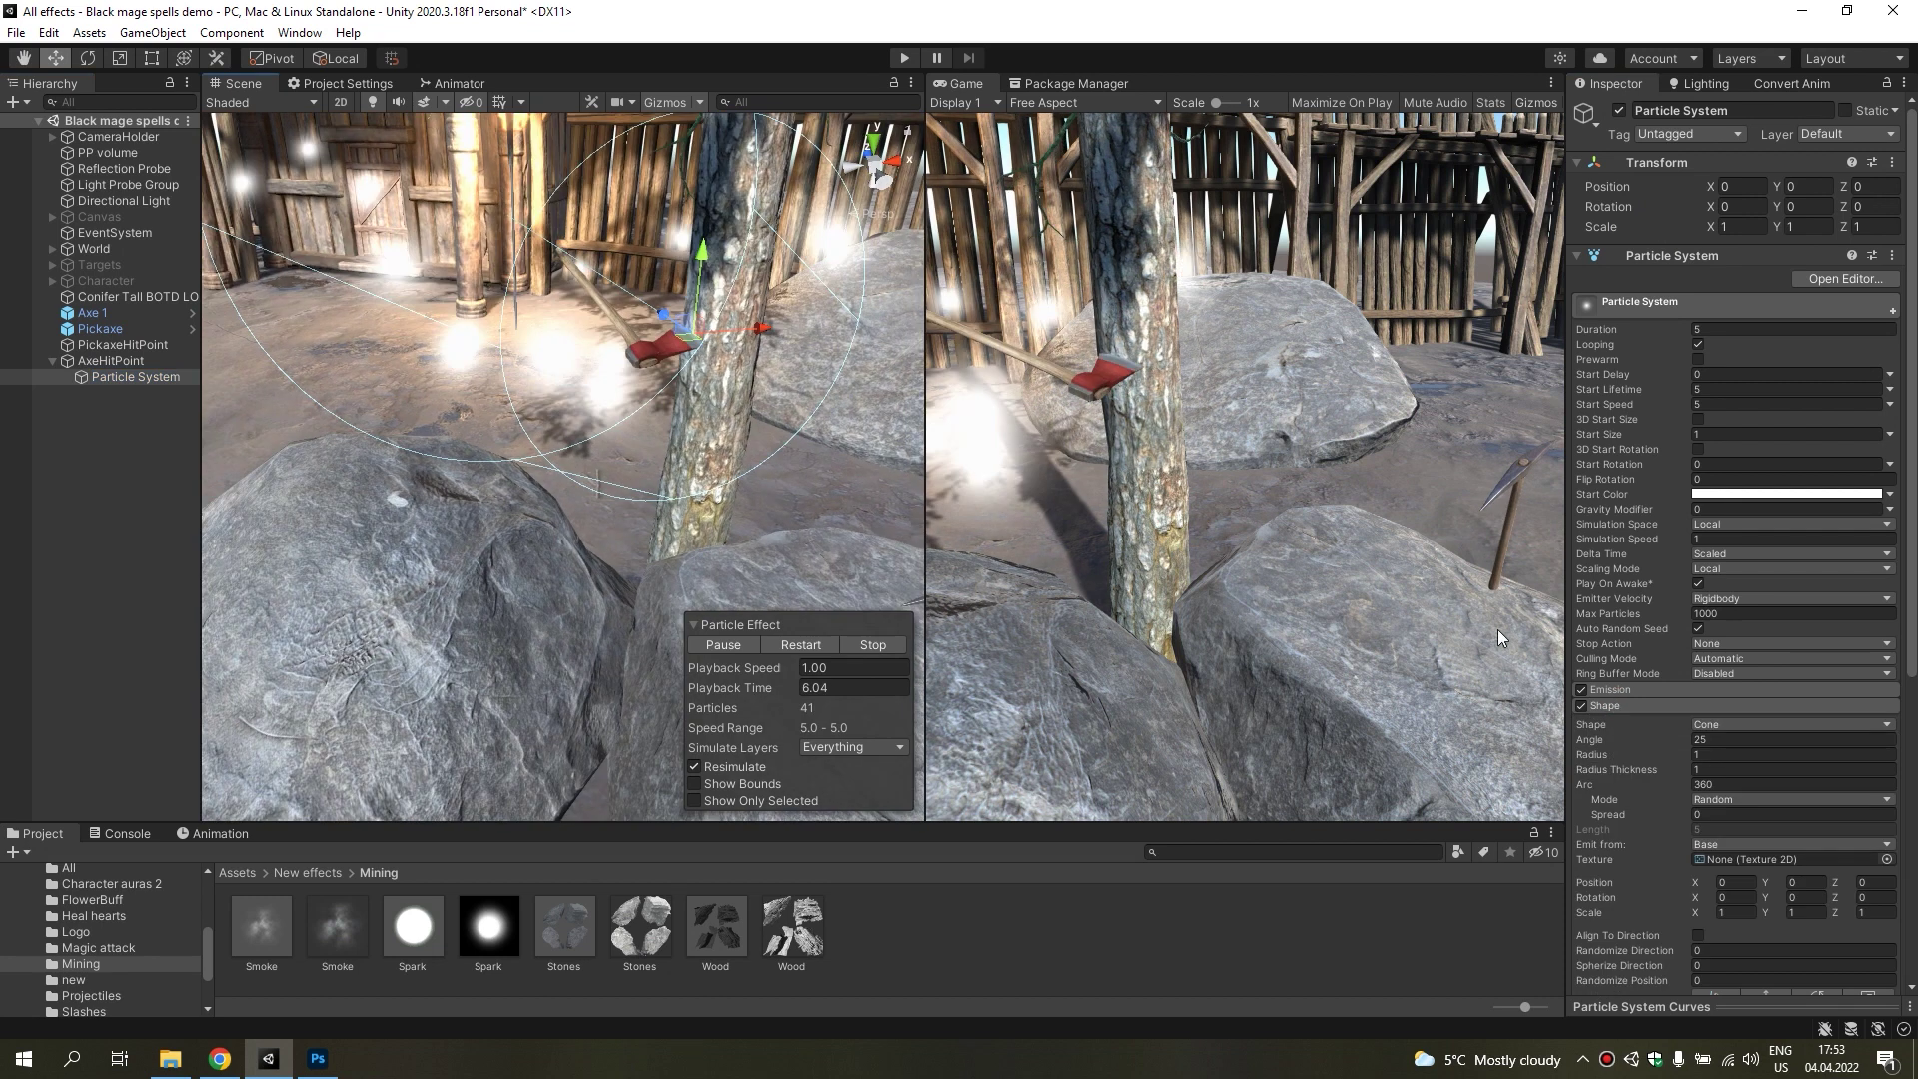
pyautogui.click(1707, 755)
pyautogui.write('0')
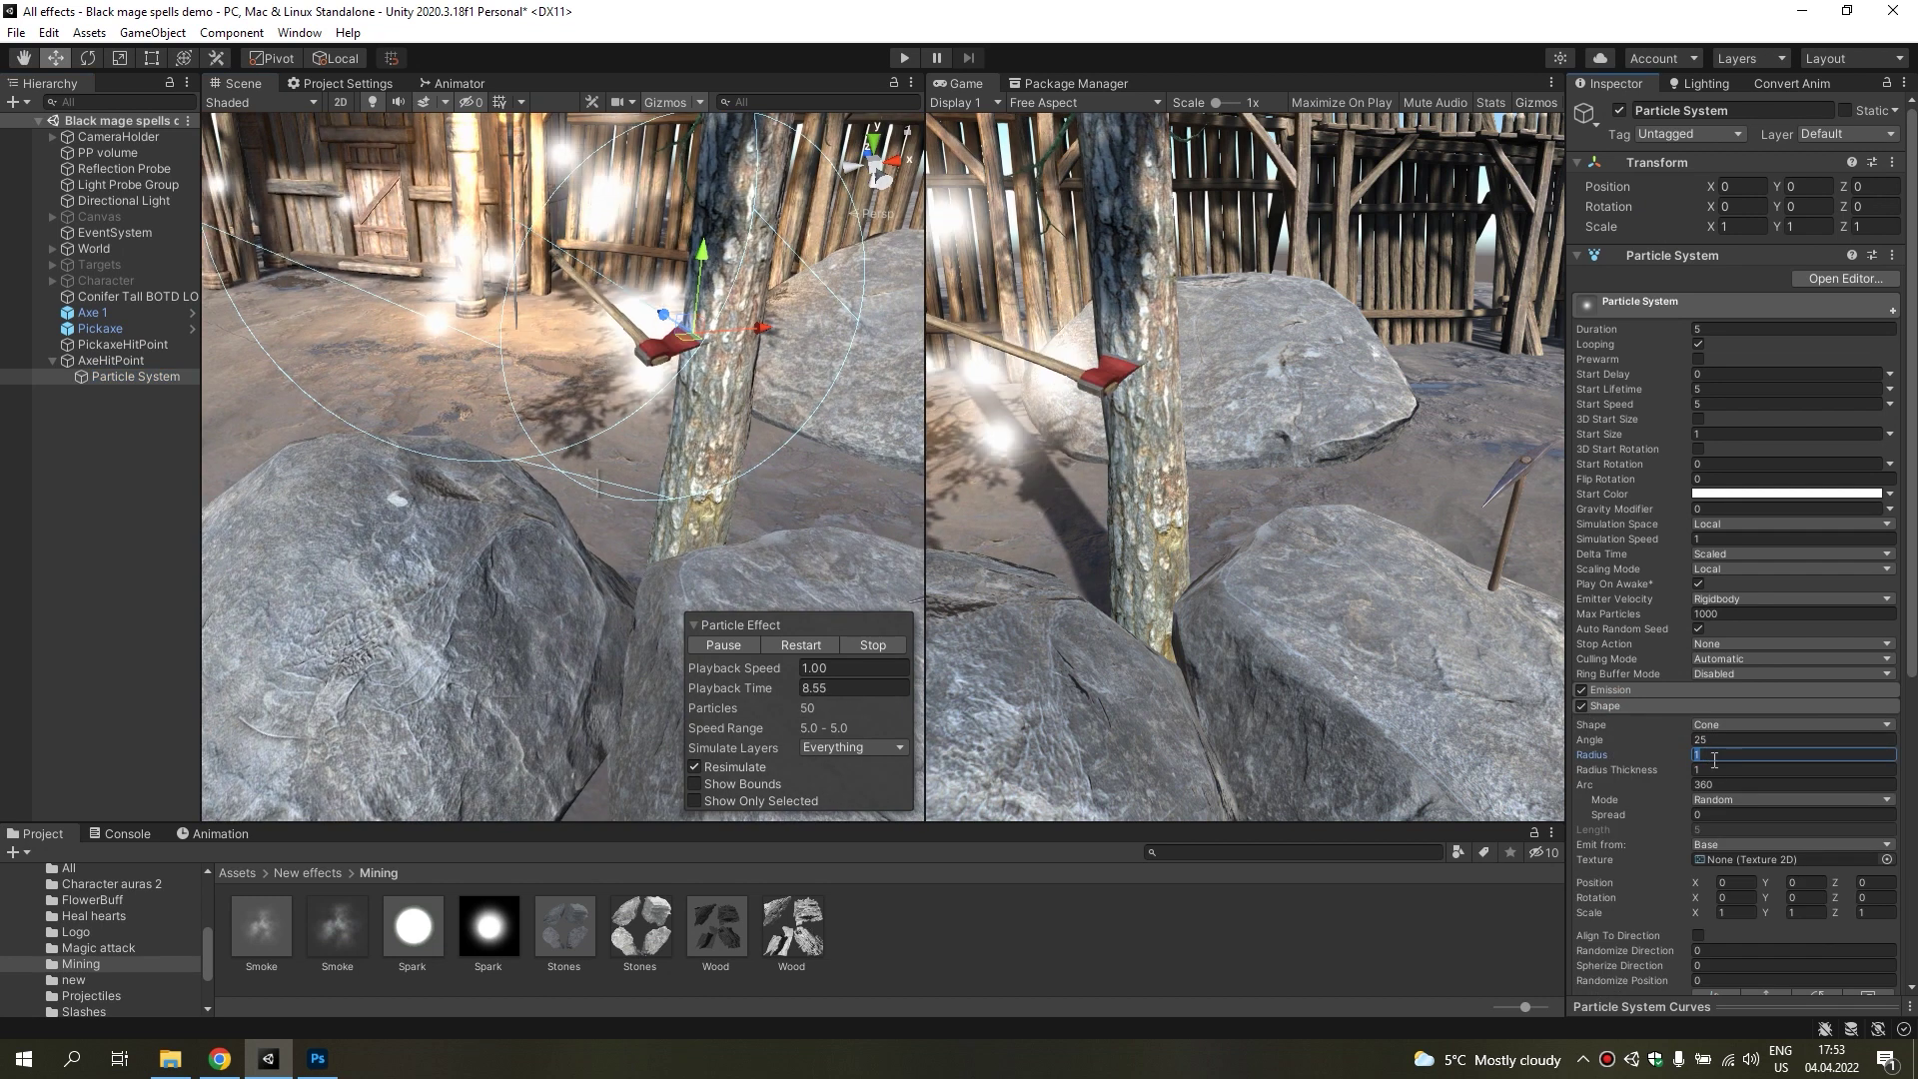
# Rotate the particle system to -90 on Y, keeping Z at 0.
pyautogui.click(1813, 207)
pyautogui.write('90')
pyautogui.press('BackSpace')
pyautogui.press('BackSpace')
pyautogui.write('0')
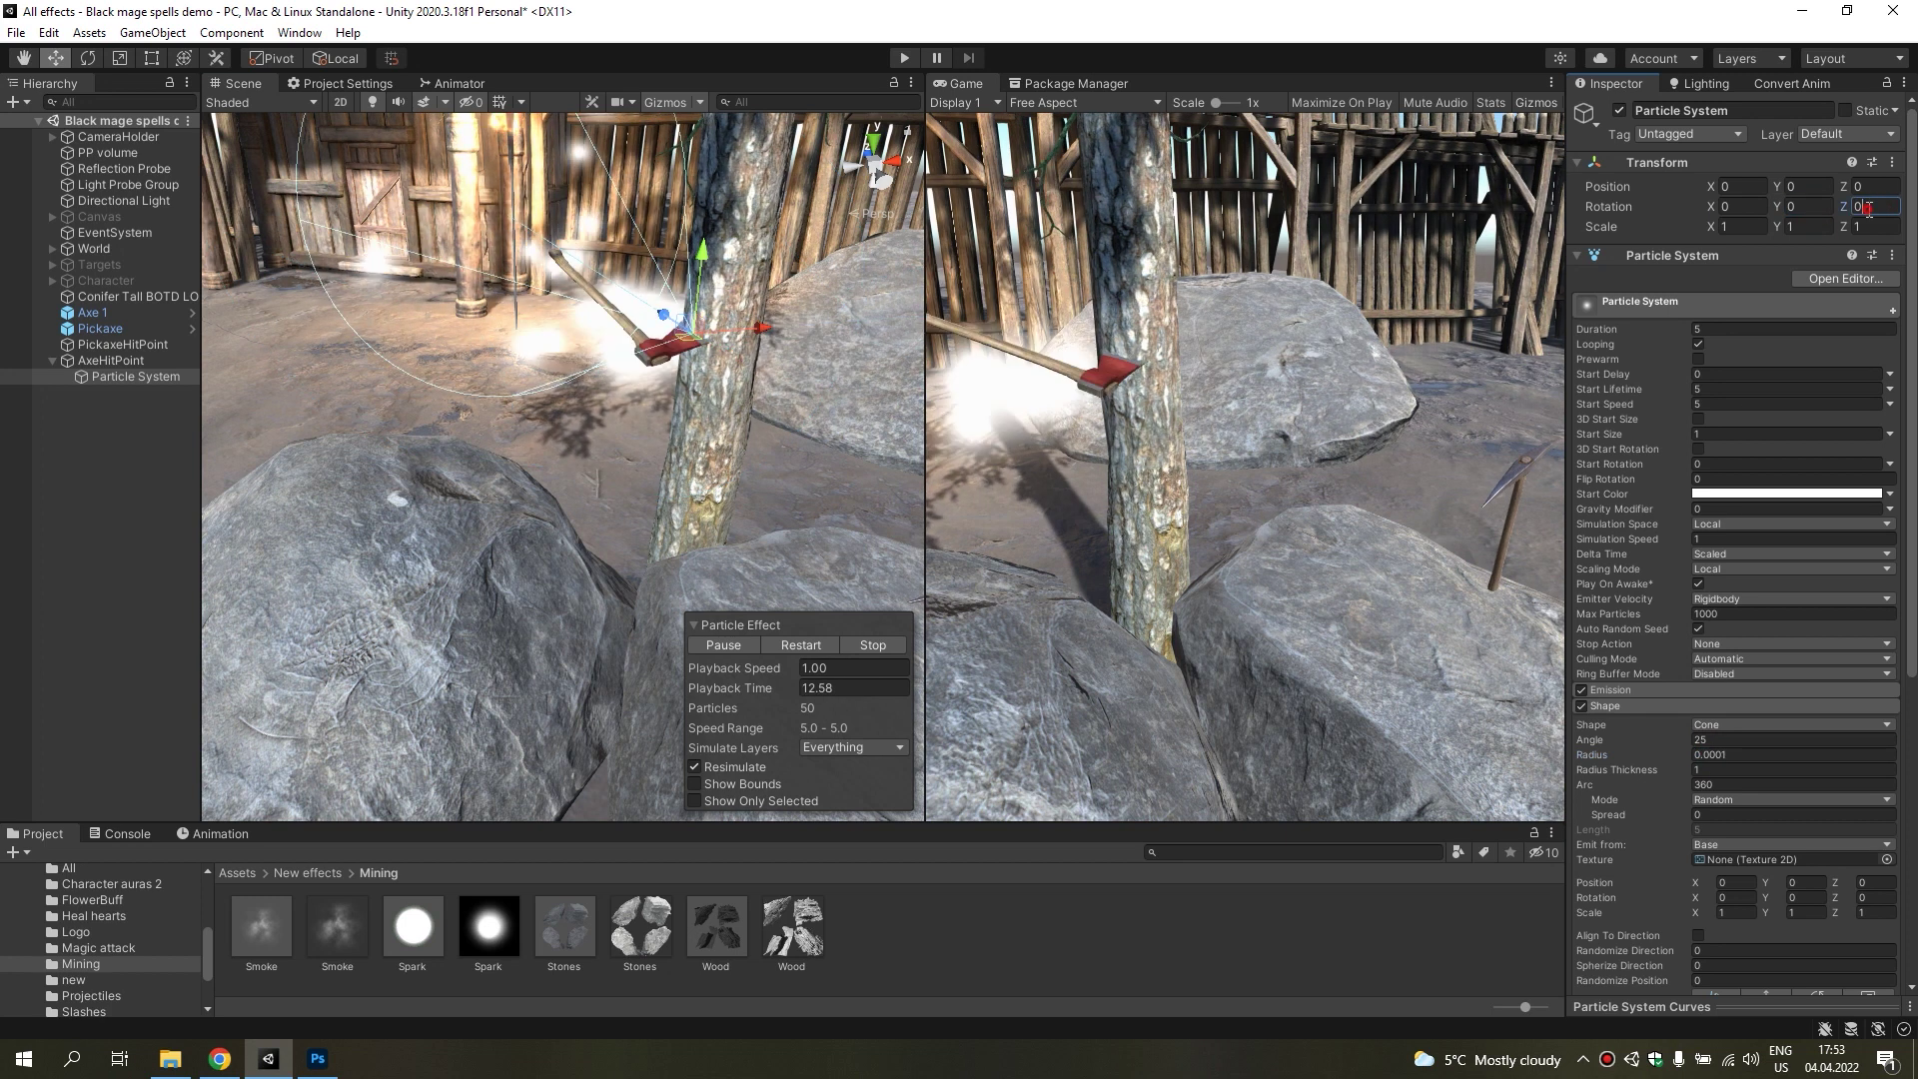
pyautogui.press('BackSpace')
pyautogui.press('BackSpace')
pyautogui.click(1813, 206)
pyautogui.write('9')
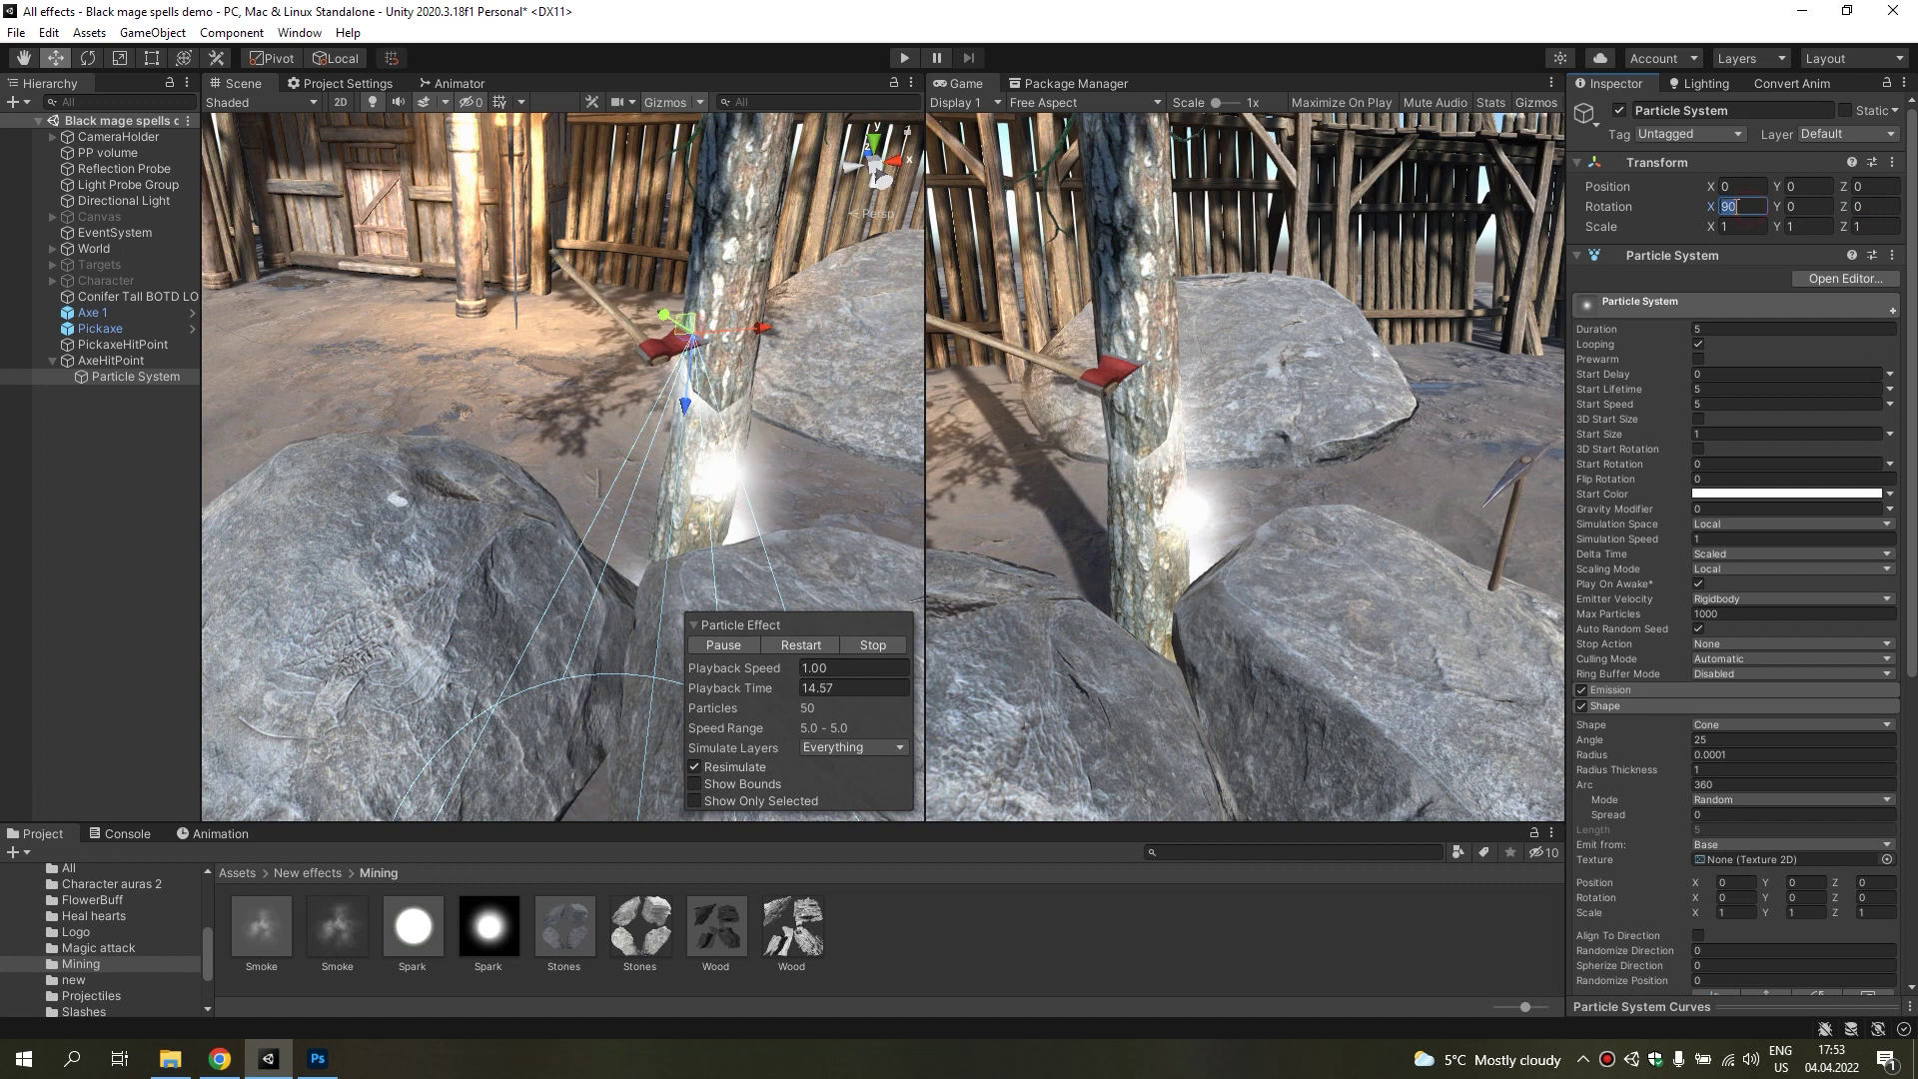
pyautogui.write('0')
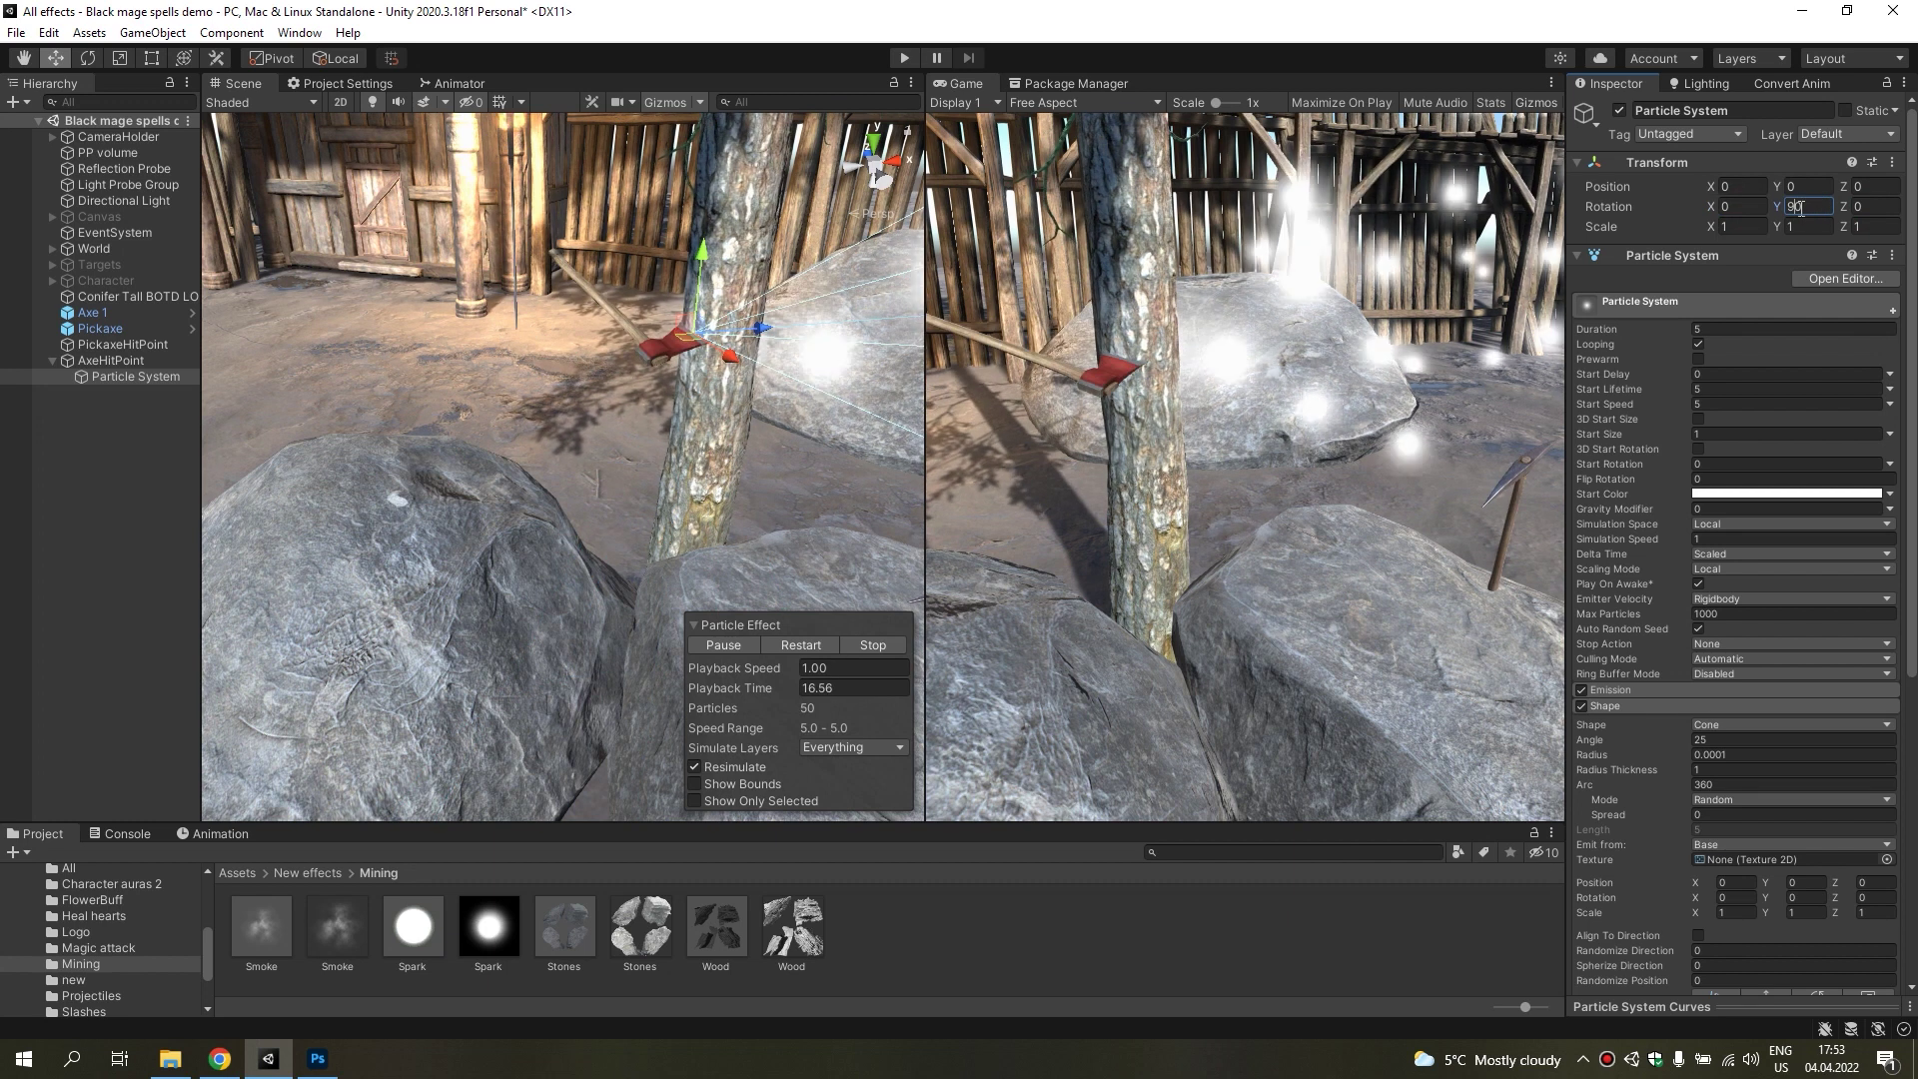
pyautogui.press('Home')
pyautogui.write('-')
pyautogui.press('Return')
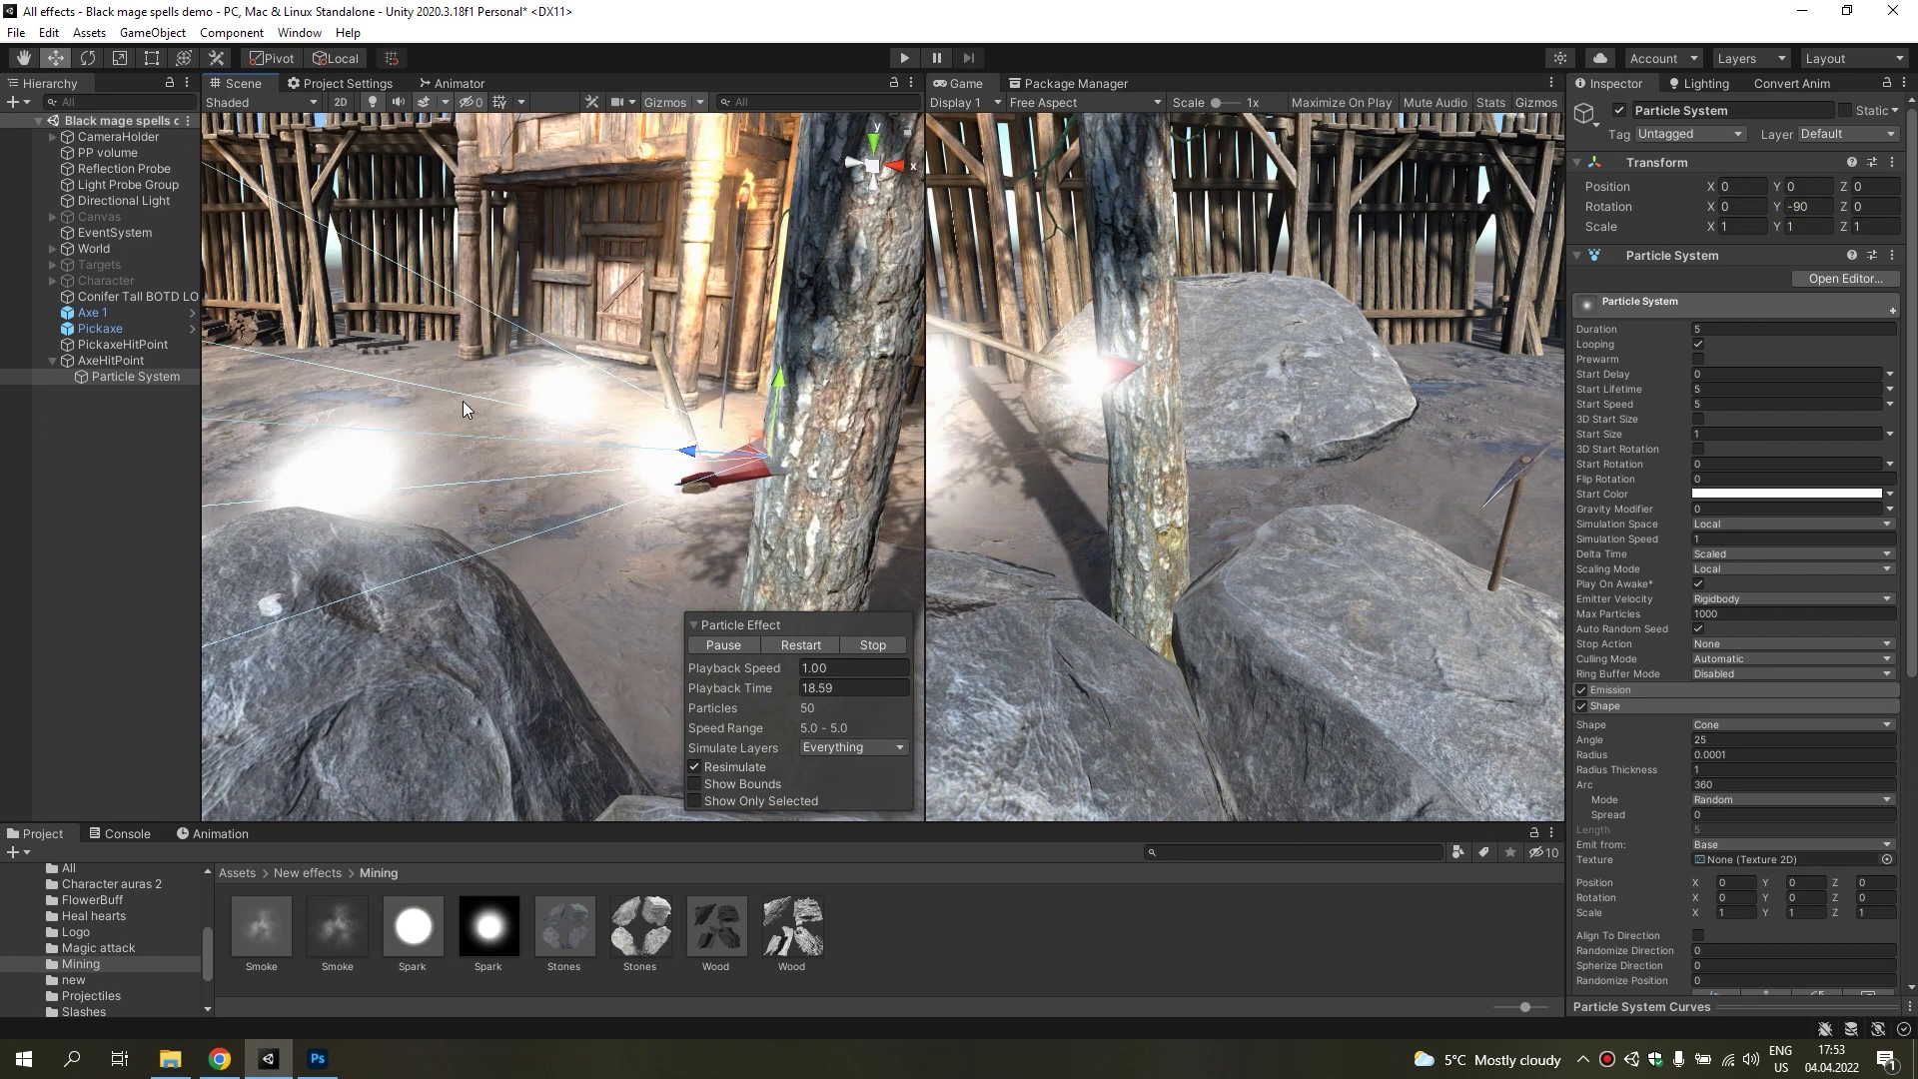
# Set the particle system's Duration to 1.
pyautogui.click(1678, 331)
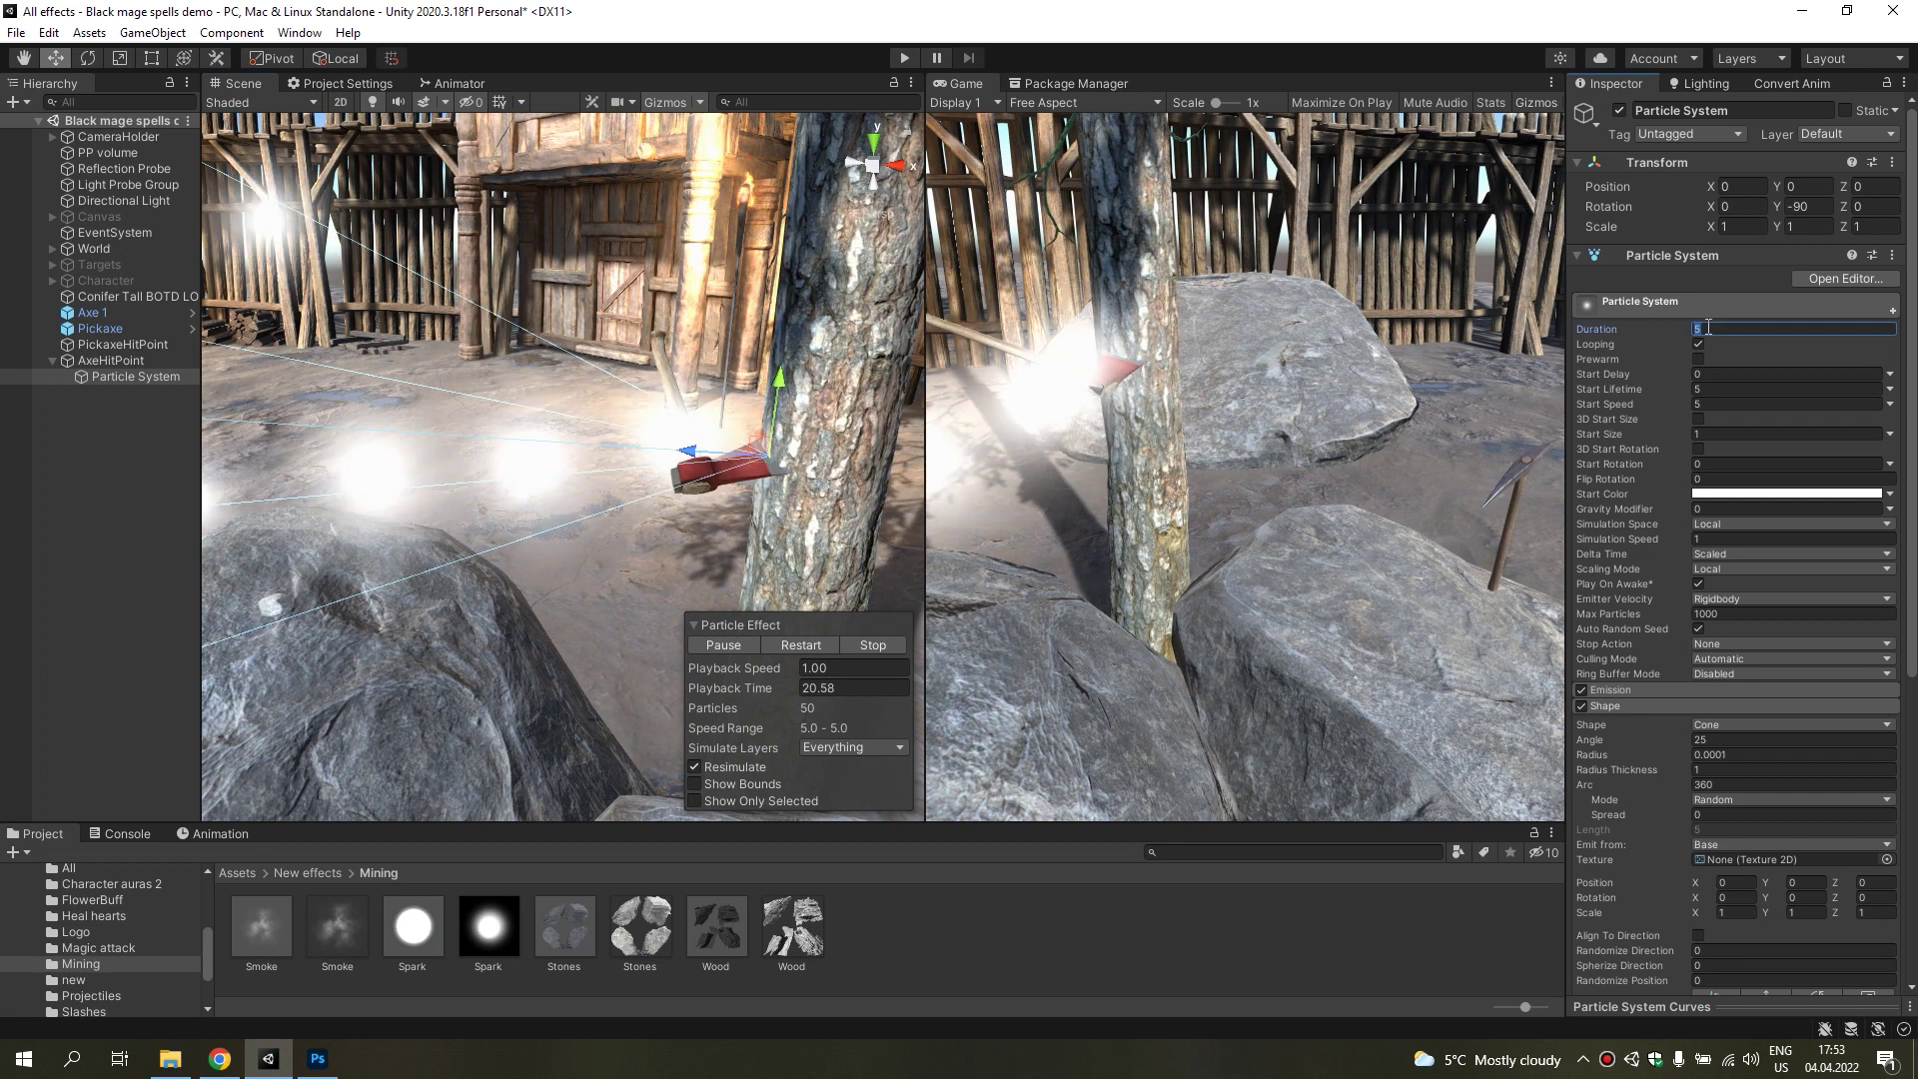
pyautogui.write('1')
pyautogui.press('Return')
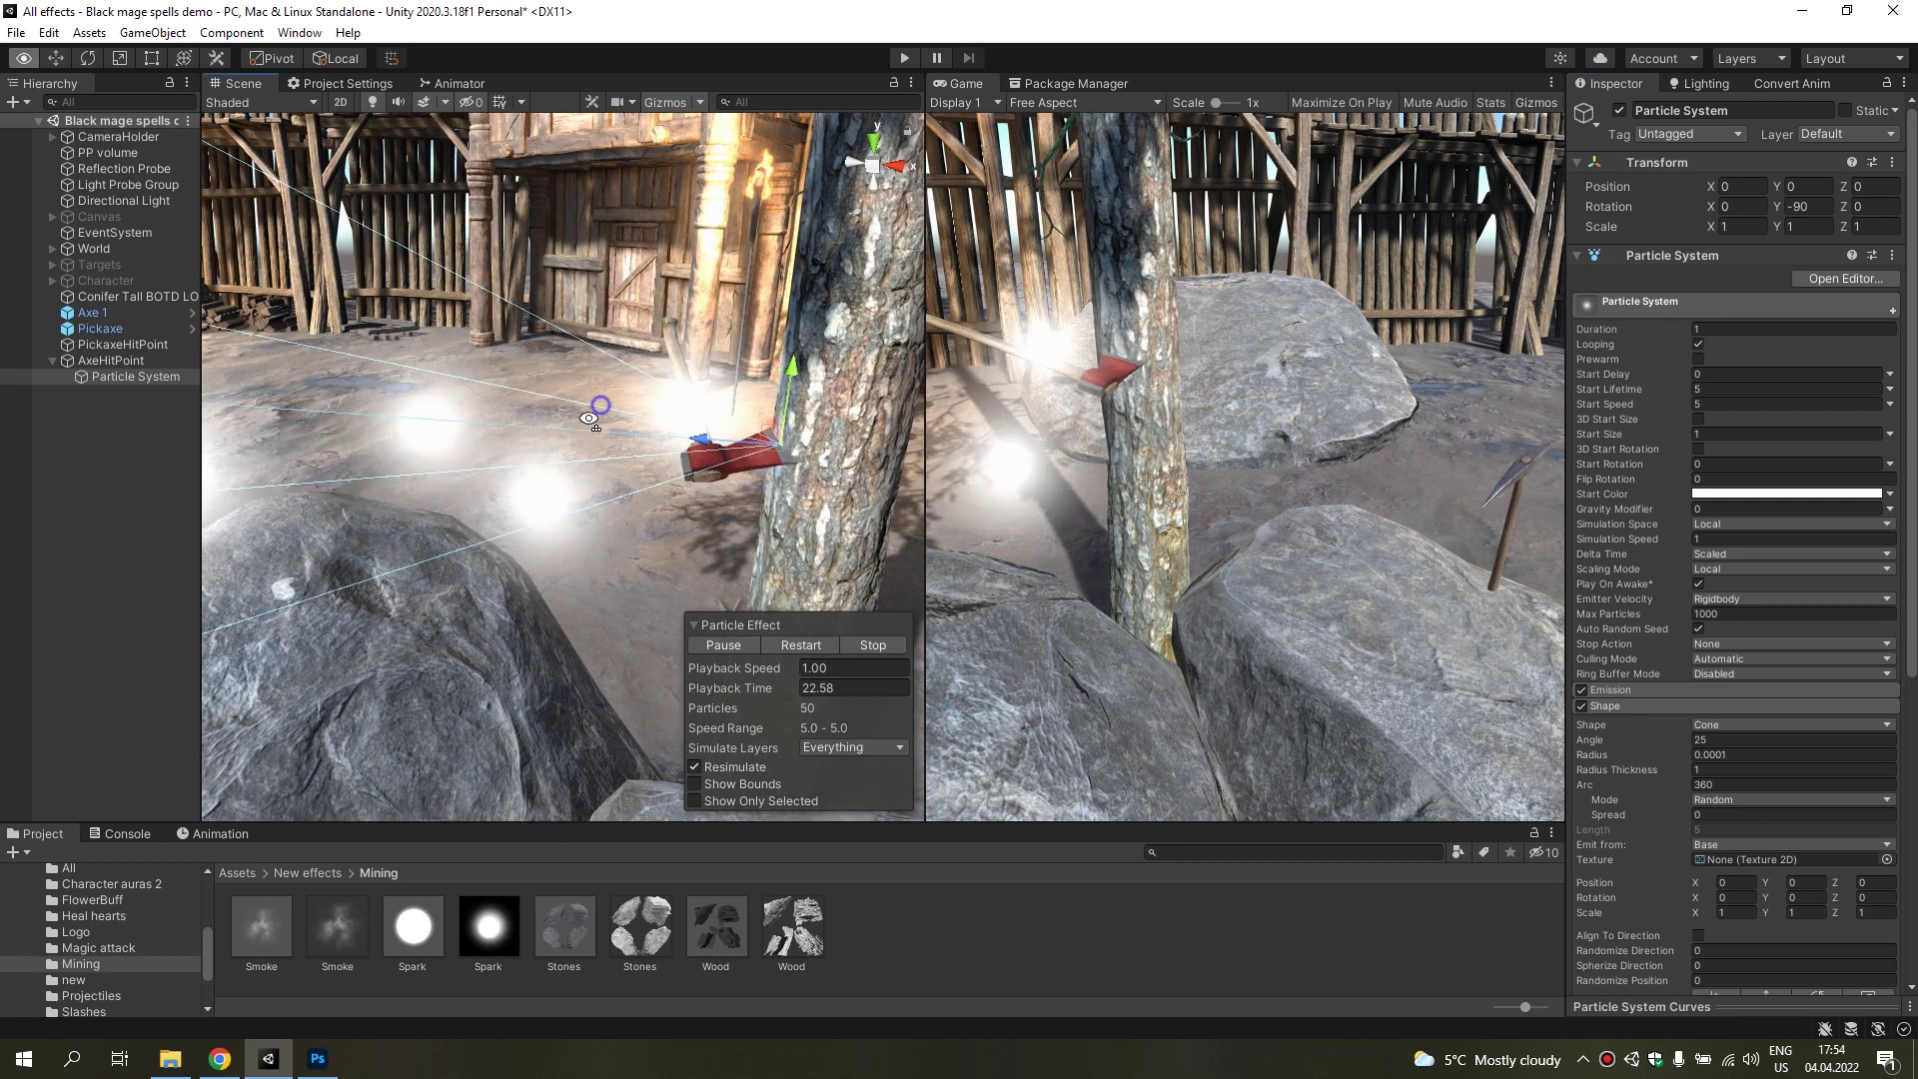
# Make Start Lifetime random between 1 and 1.5 seconds.
pyautogui.write('1')
pyautogui.click(1890, 392)
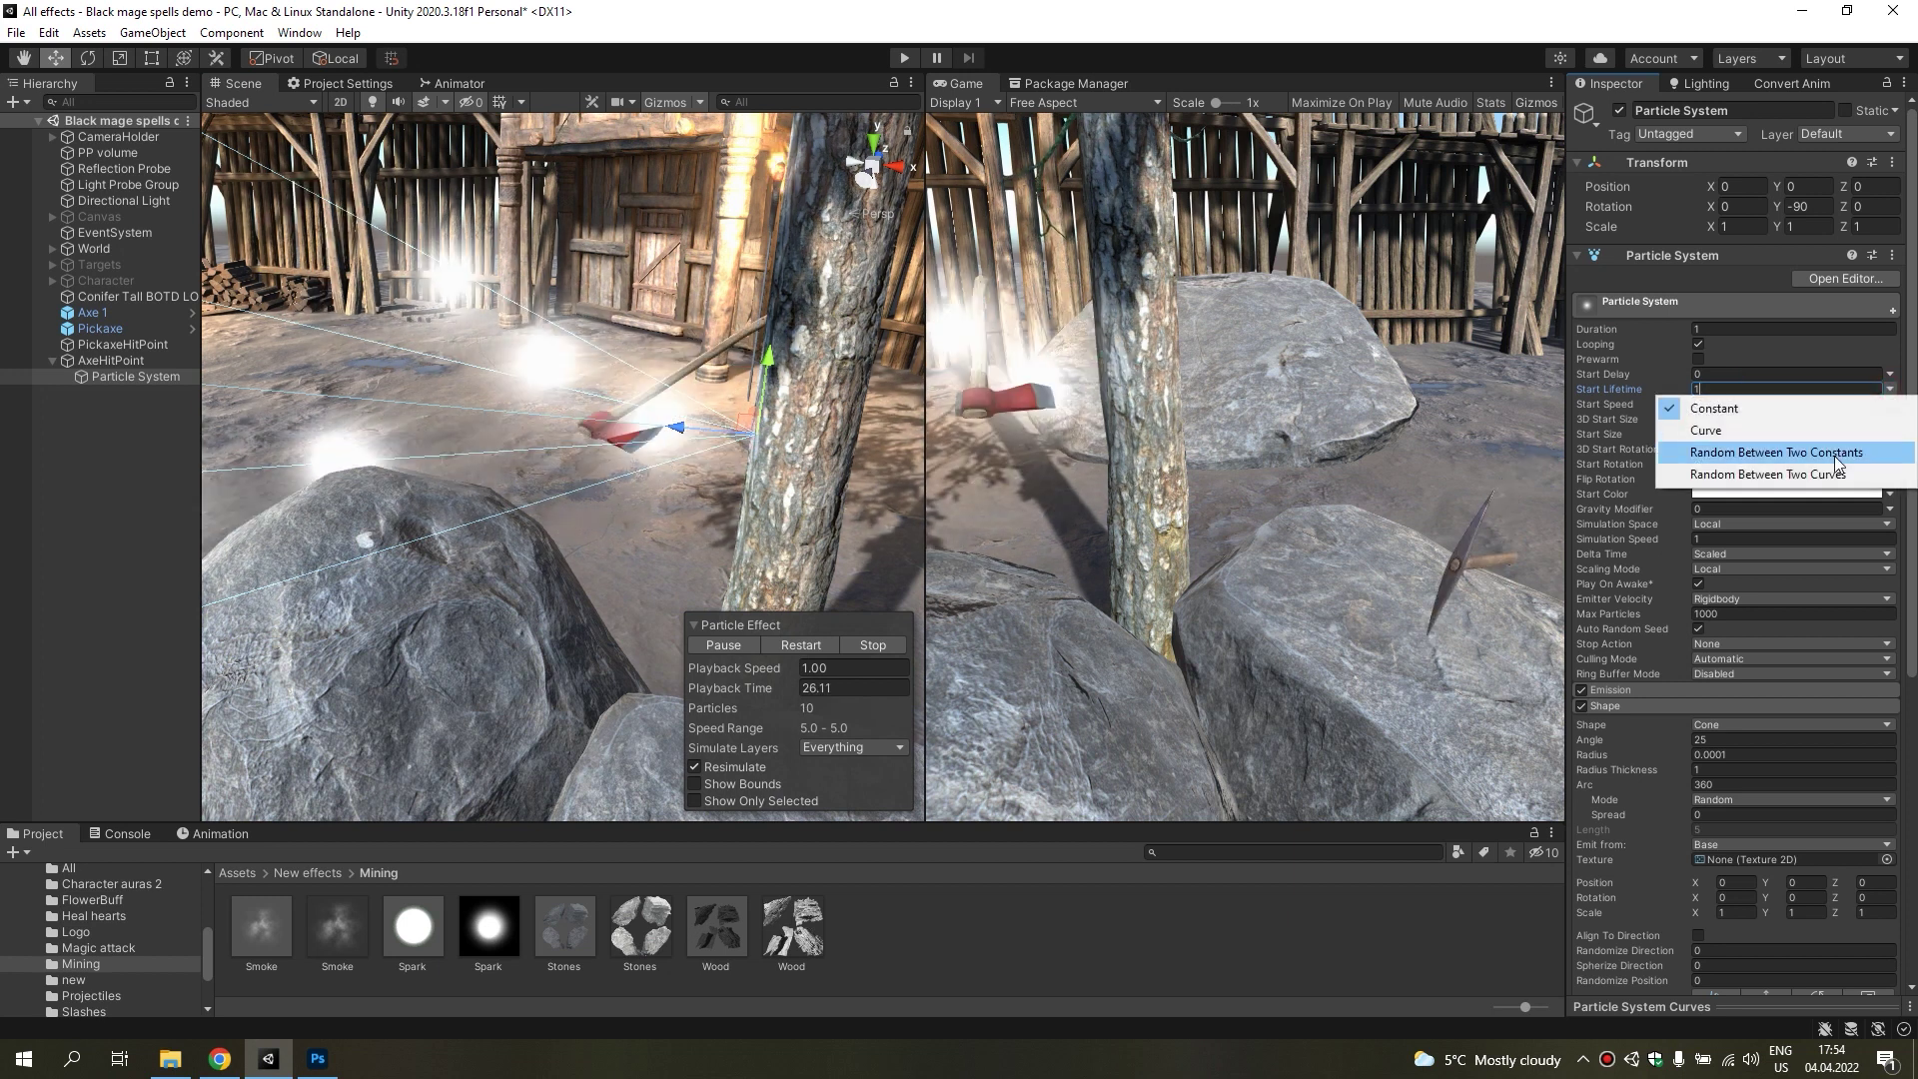
pyautogui.click(1743, 449)
pyautogui.write('.5')
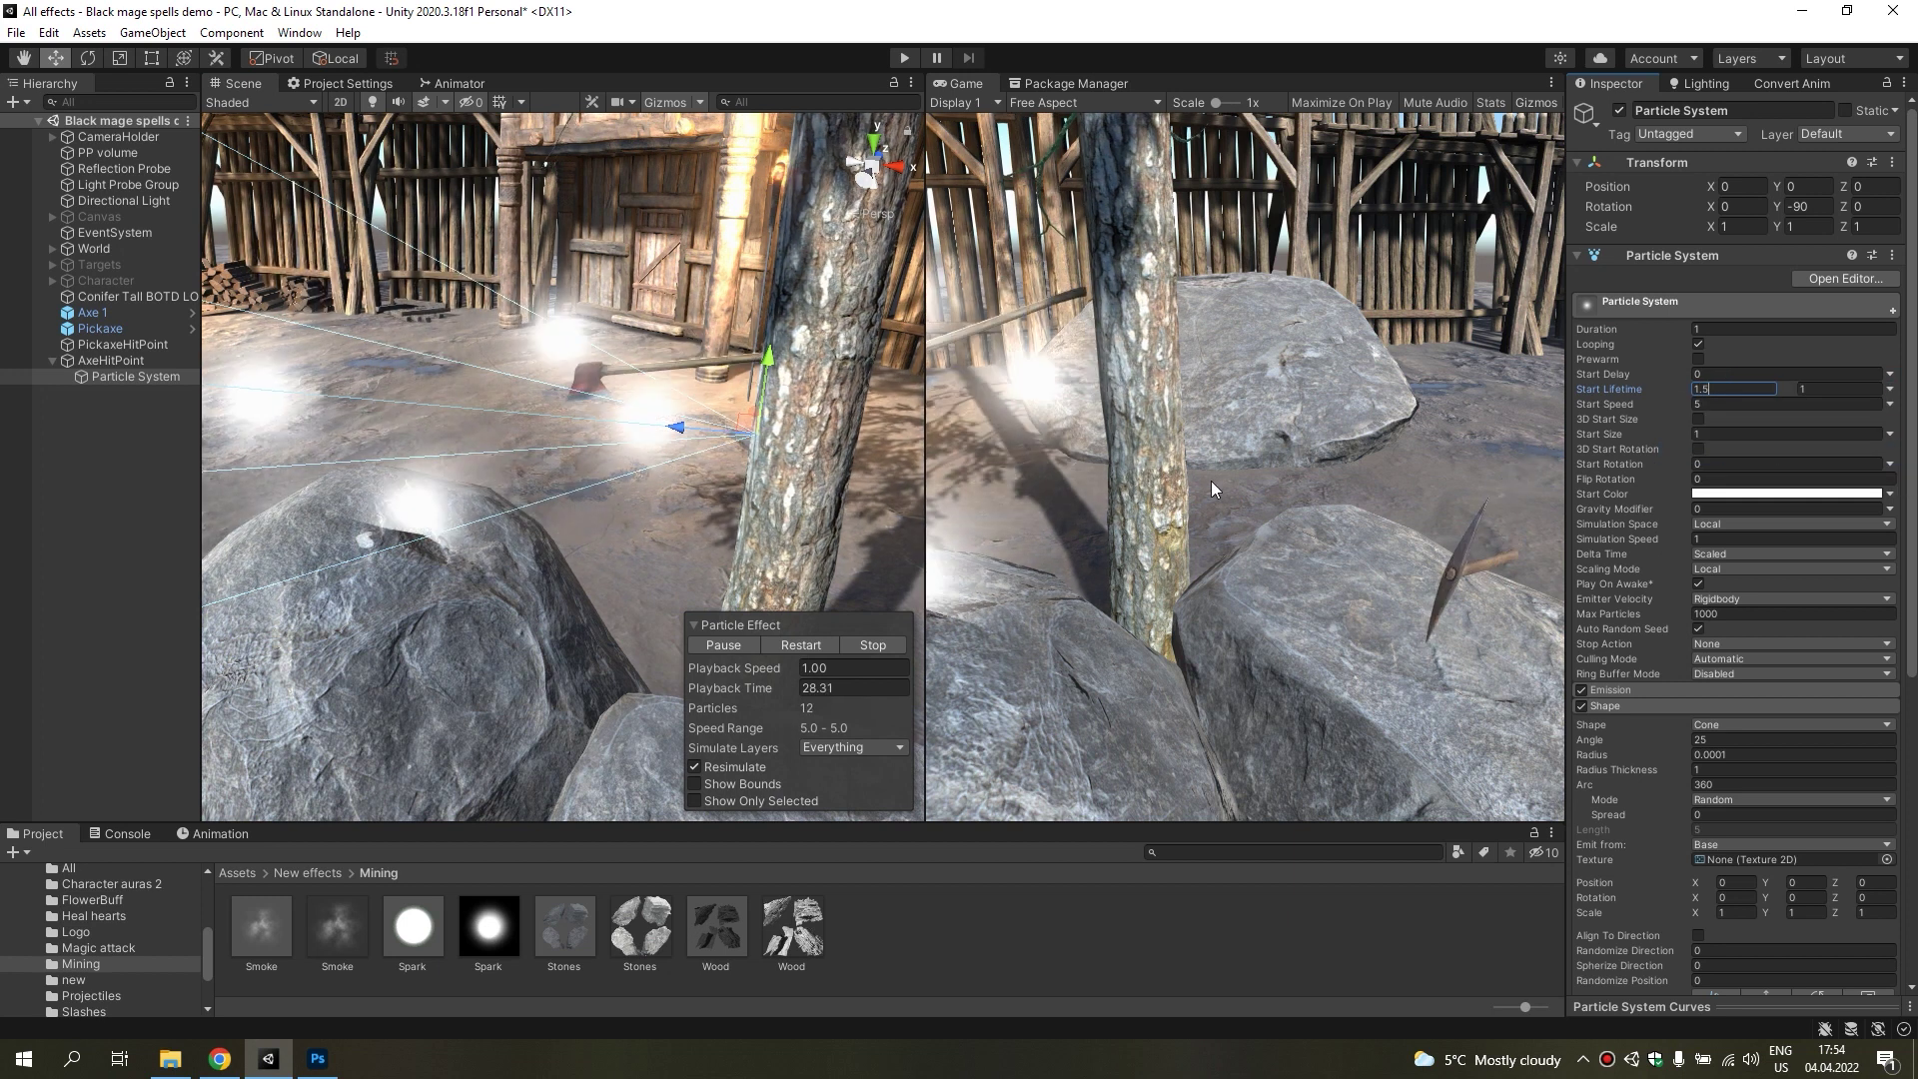
pyautogui.scroll(-3, 713, 463)
# Make Start Speed random between 2 and 7.
pyautogui.click(1732, 403)
pyautogui.write('2')
pyautogui.click(1890, 403)
pyautogui.click(1743, 461)
pyautogui.click(1834, 403)
pyautogui.write('2')
pyautogui.click(1726, 406)
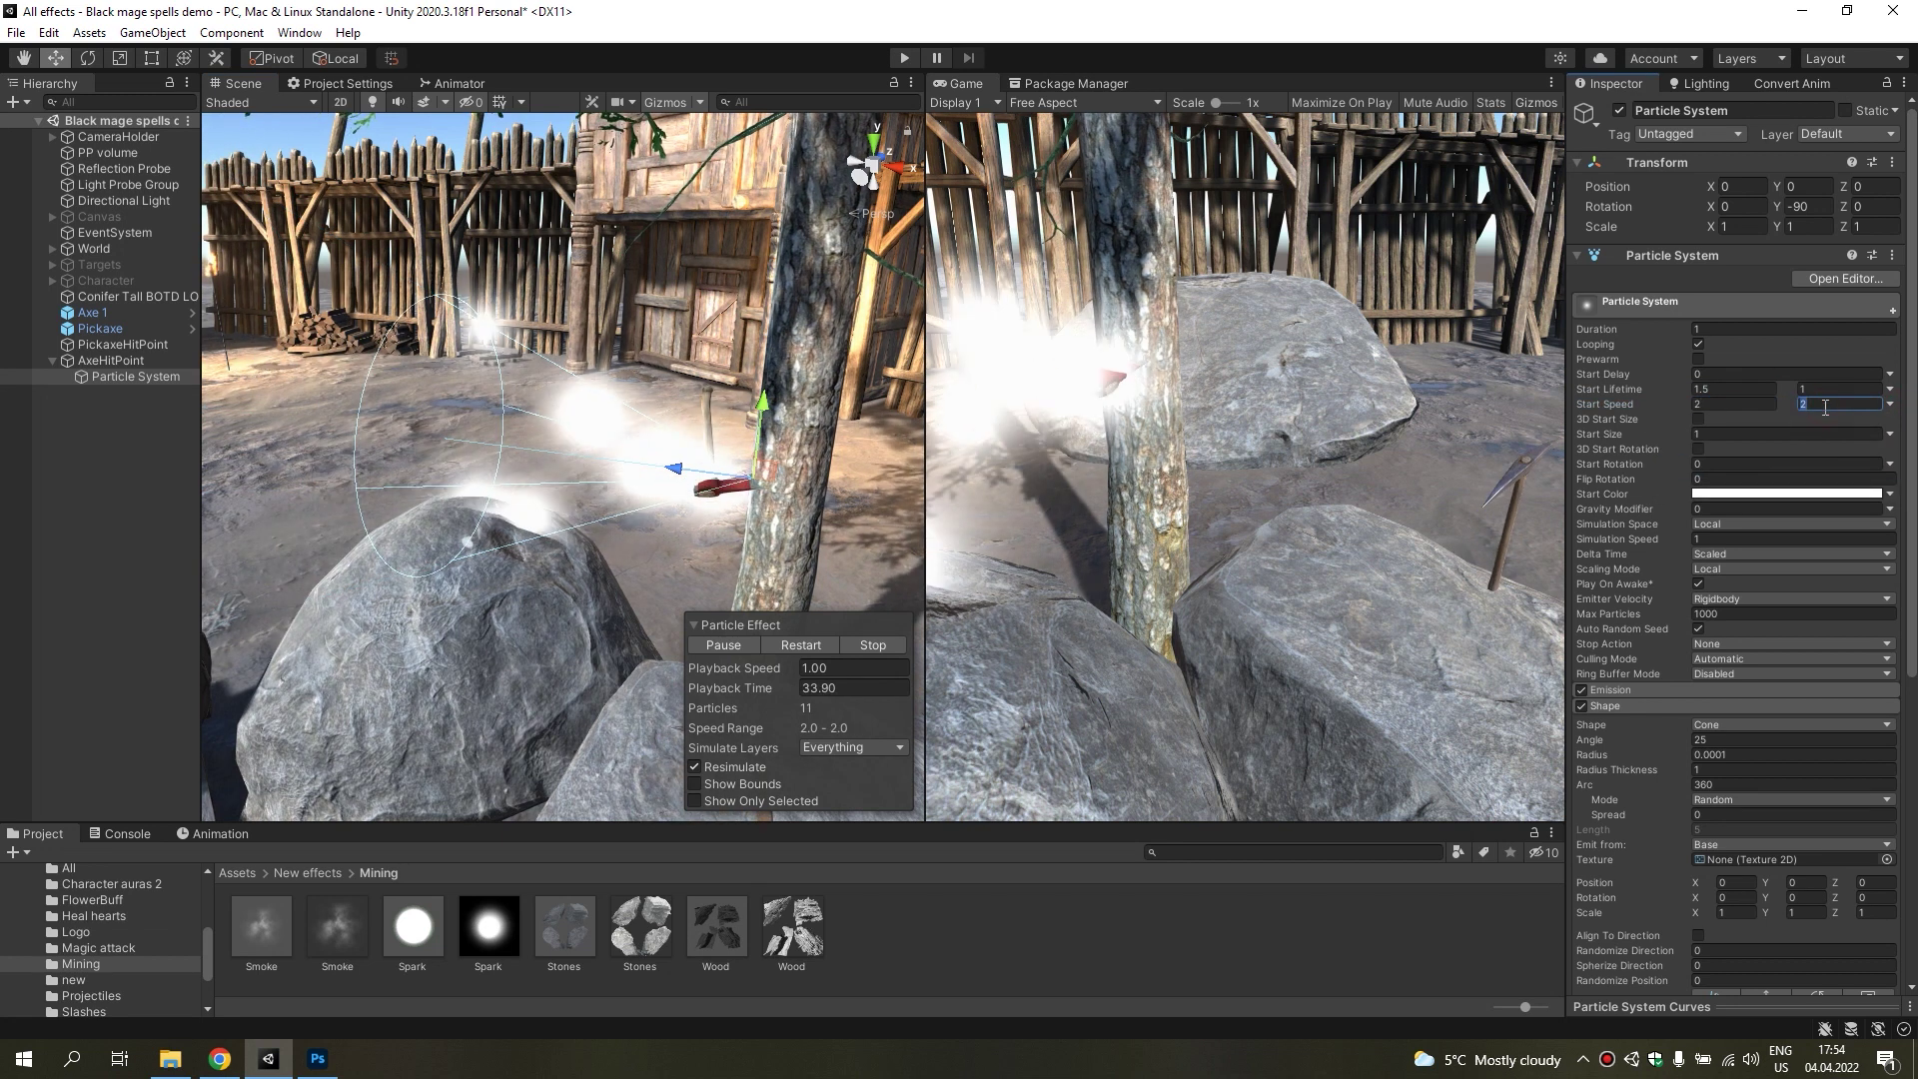
pyautogui.write('7')
pyautogui.press('Return')
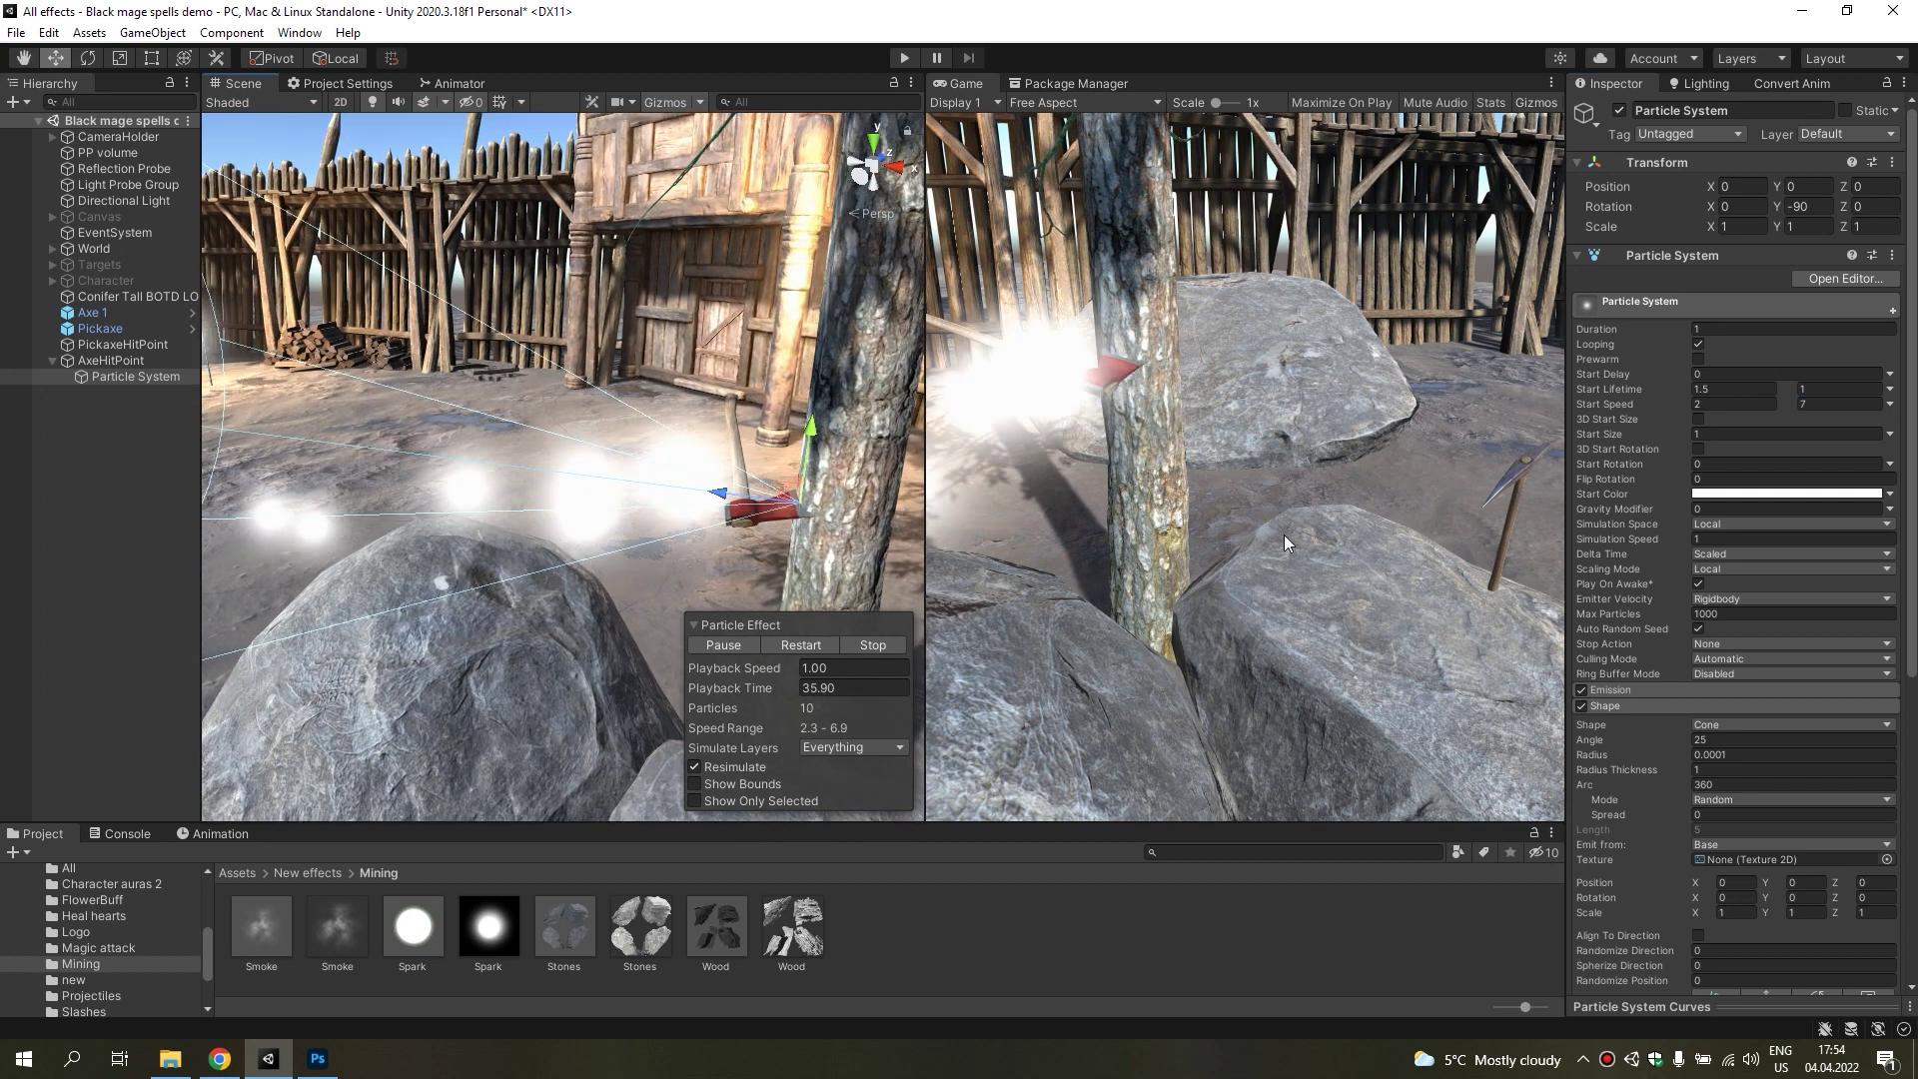
# Set Rate over Time to 0 and add an emission Burst of 20 particles at time 0.
pyautogui.click(1658, 705)
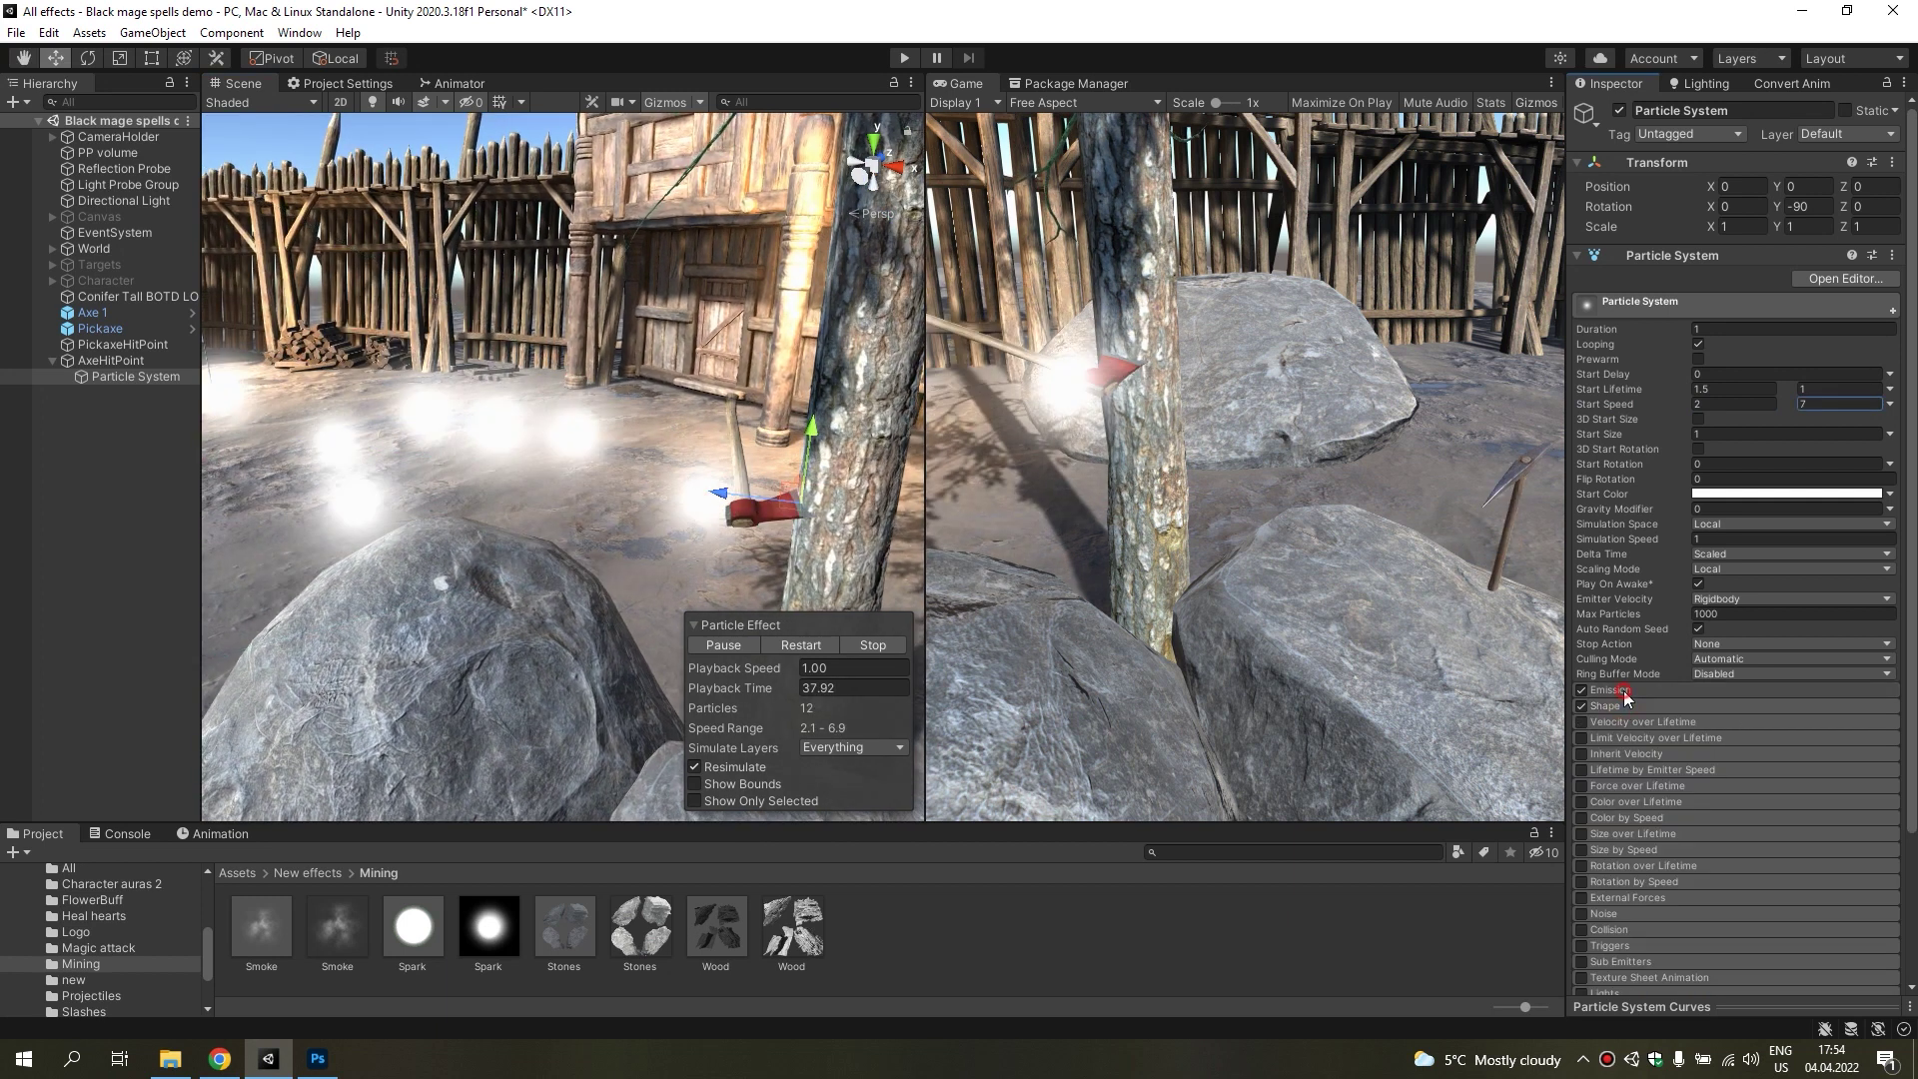
pyautogui.click(1688, 689)
pyautogui.click(1845, 806)
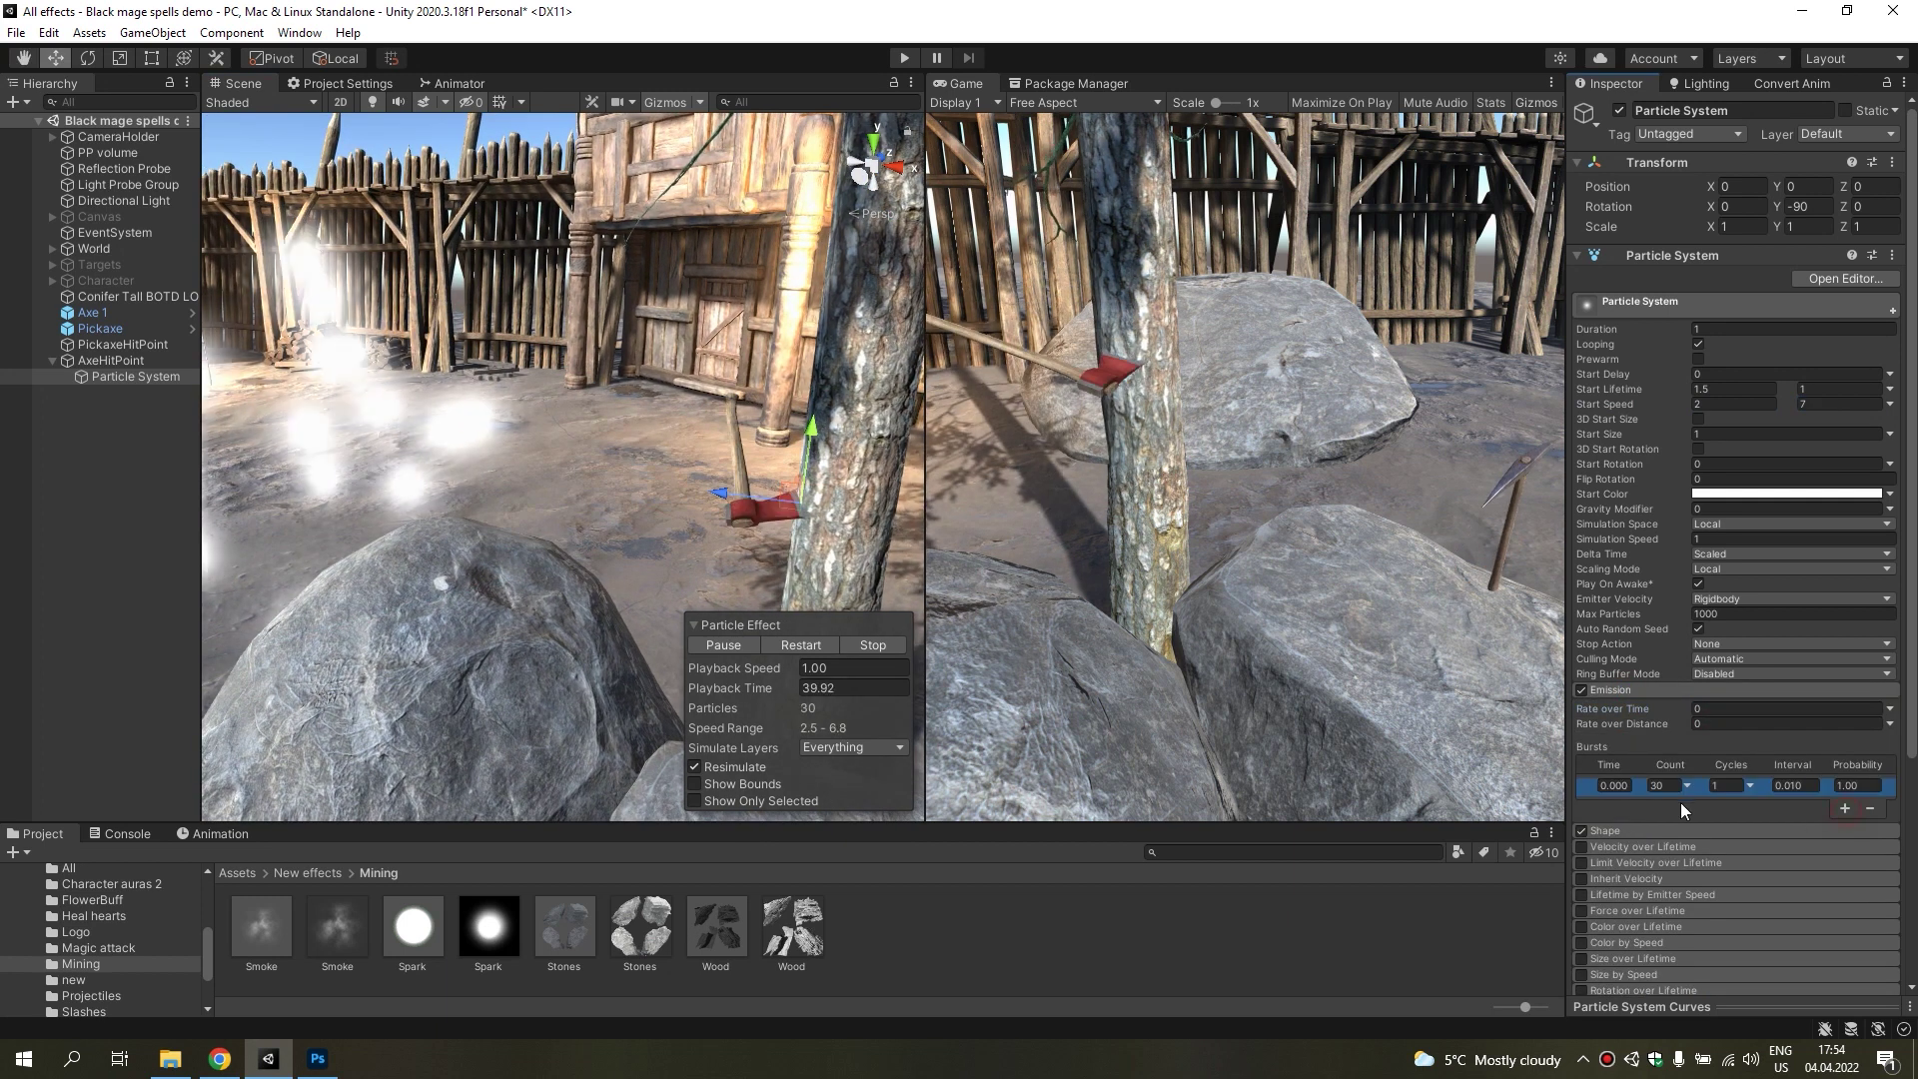
pyautogui.click(1662, 785)
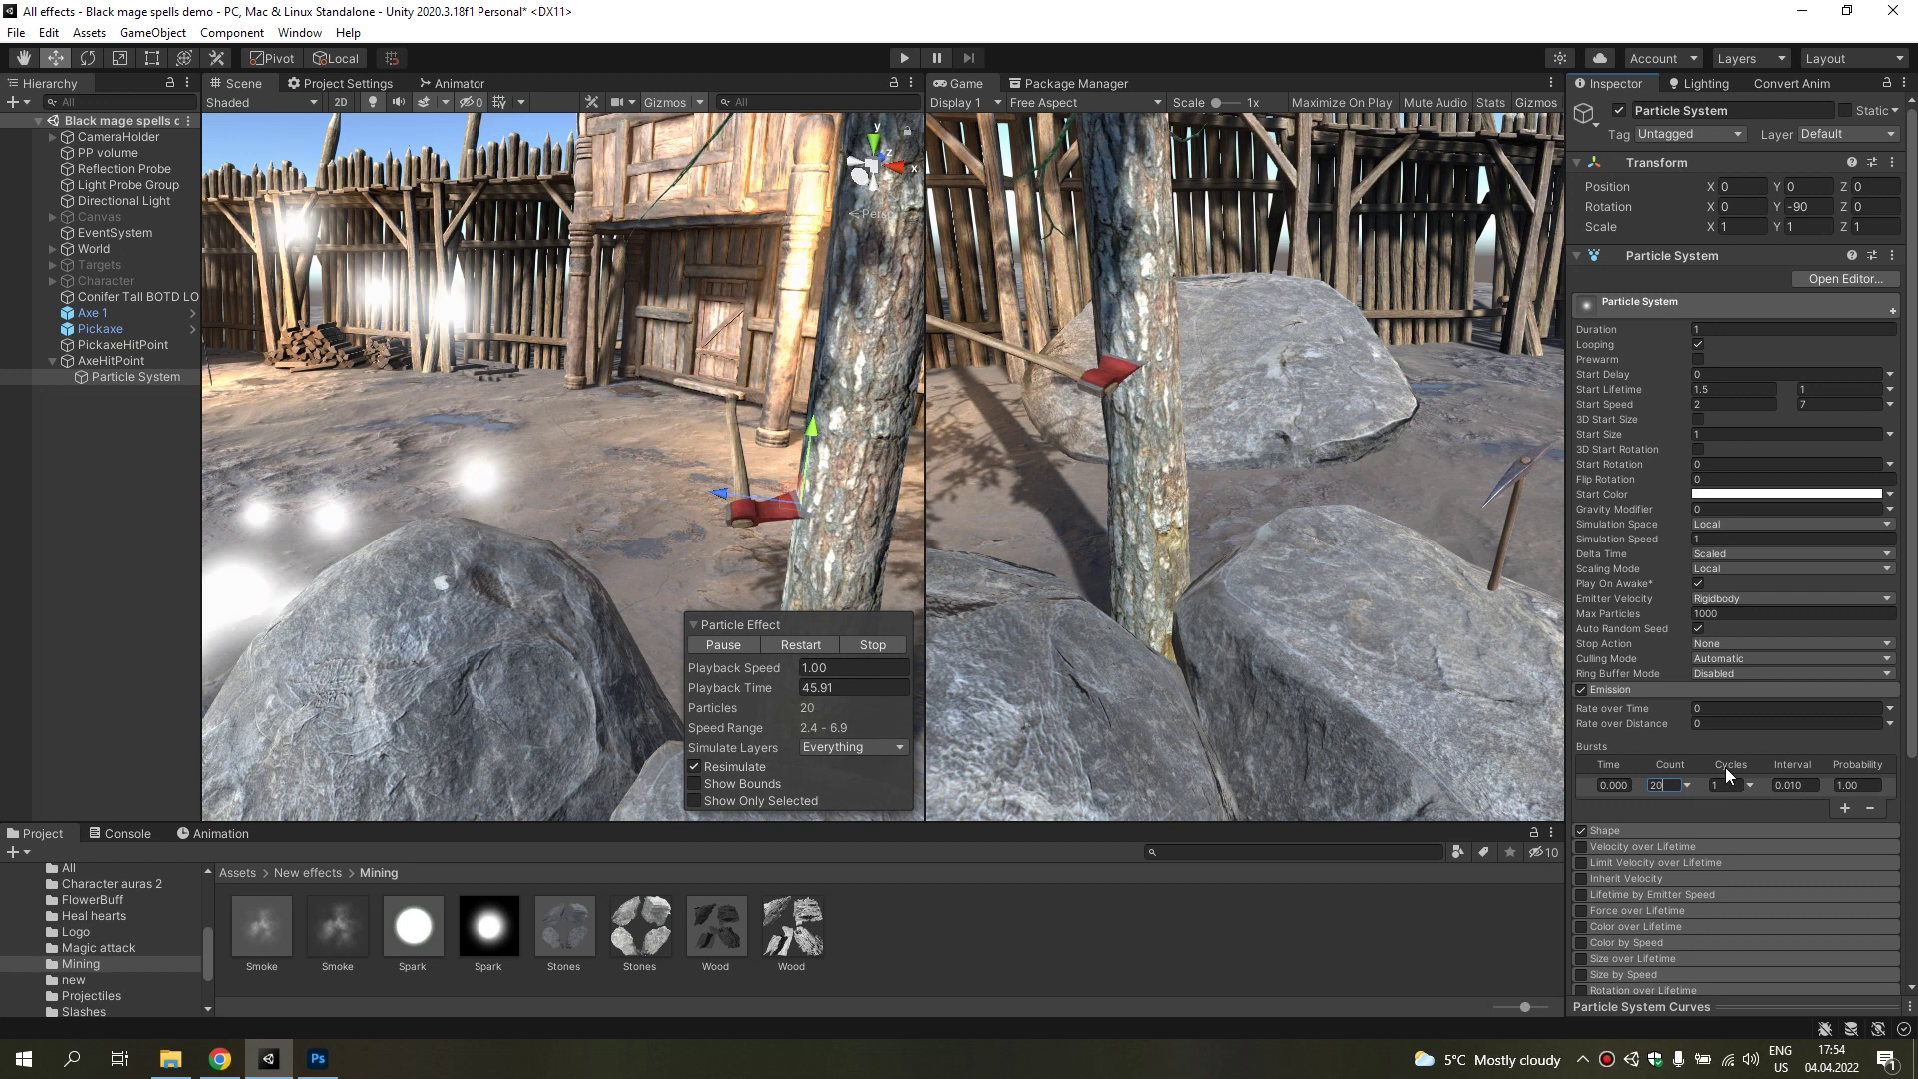
pyautogui.scroll(-5, 1710, 795)
pyautogui.click(1649, 865)
pyautogui.scroll(-5, 1650, 869)
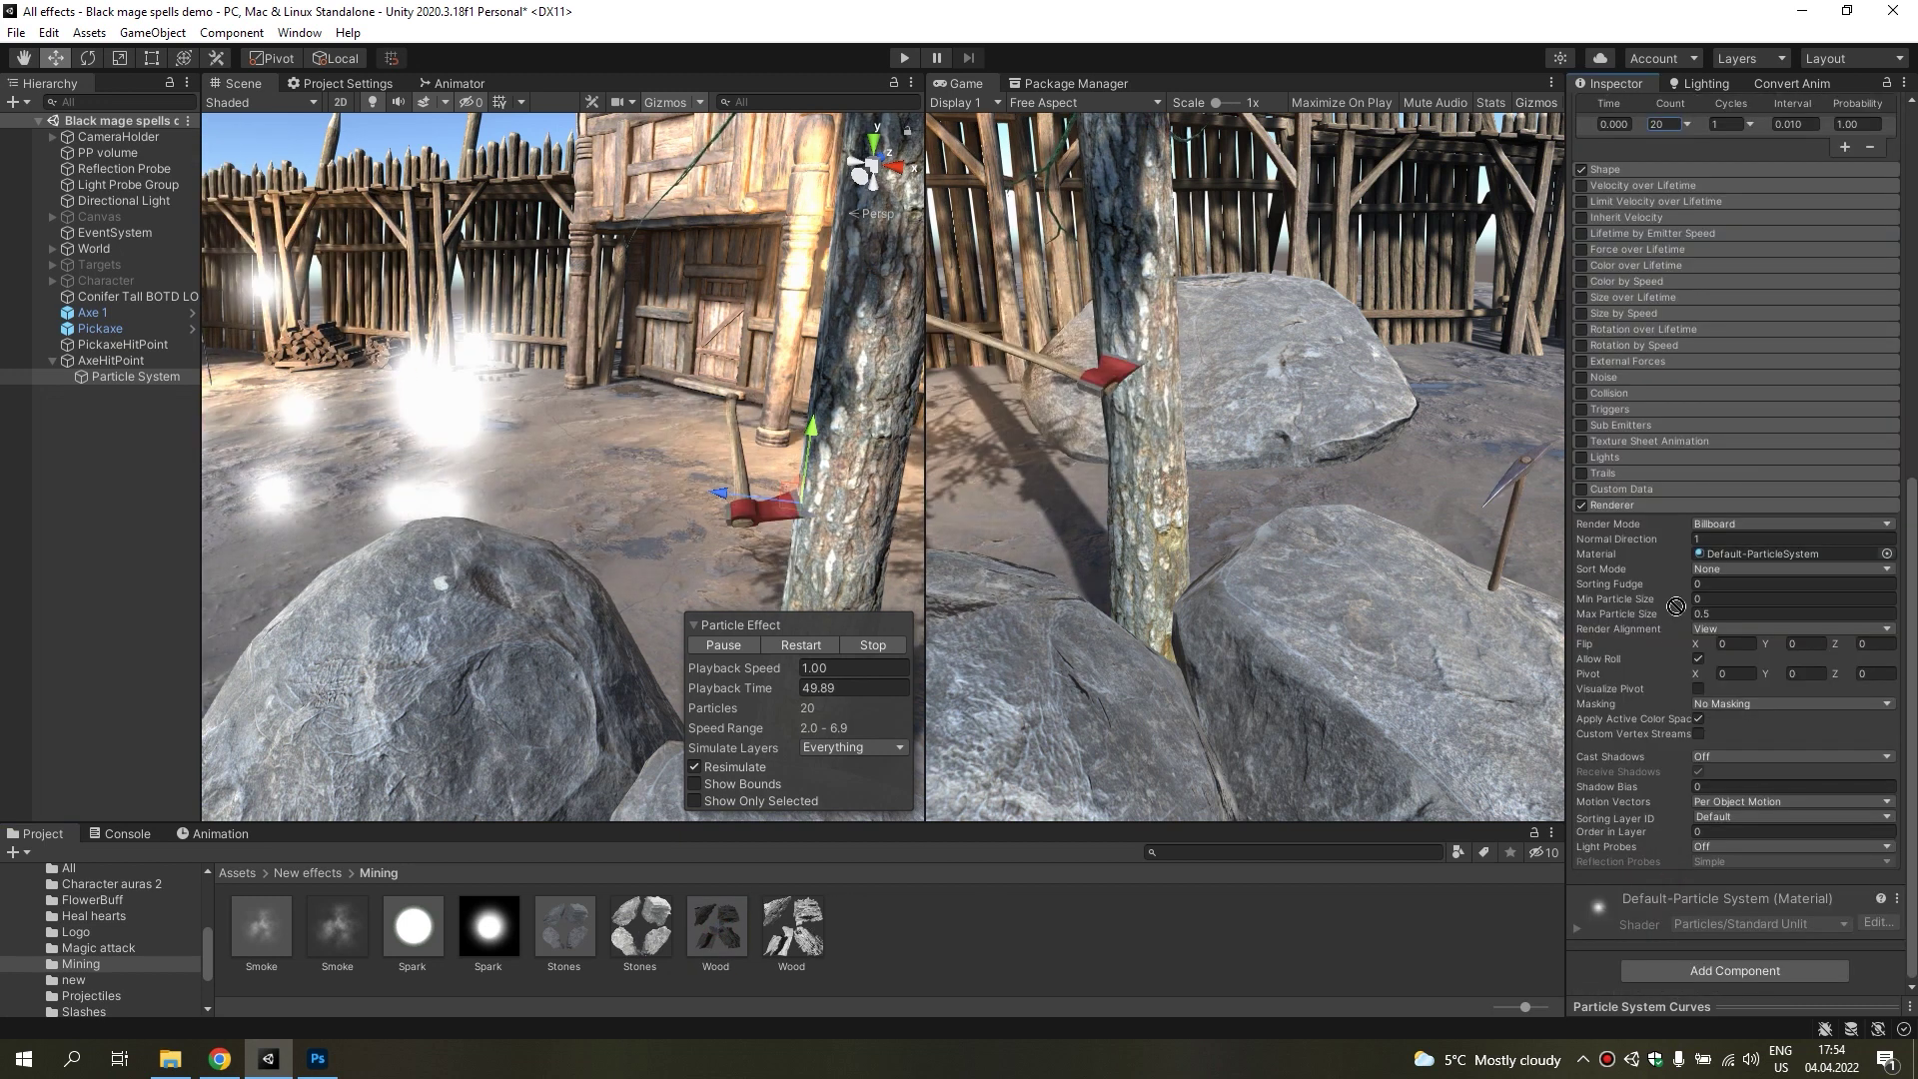
# Render the particles with the Wood material and set Max Particle Size to 8.
pyautogui.moveTo(1723, 565); pyautogui.dragTo(1724, 556)
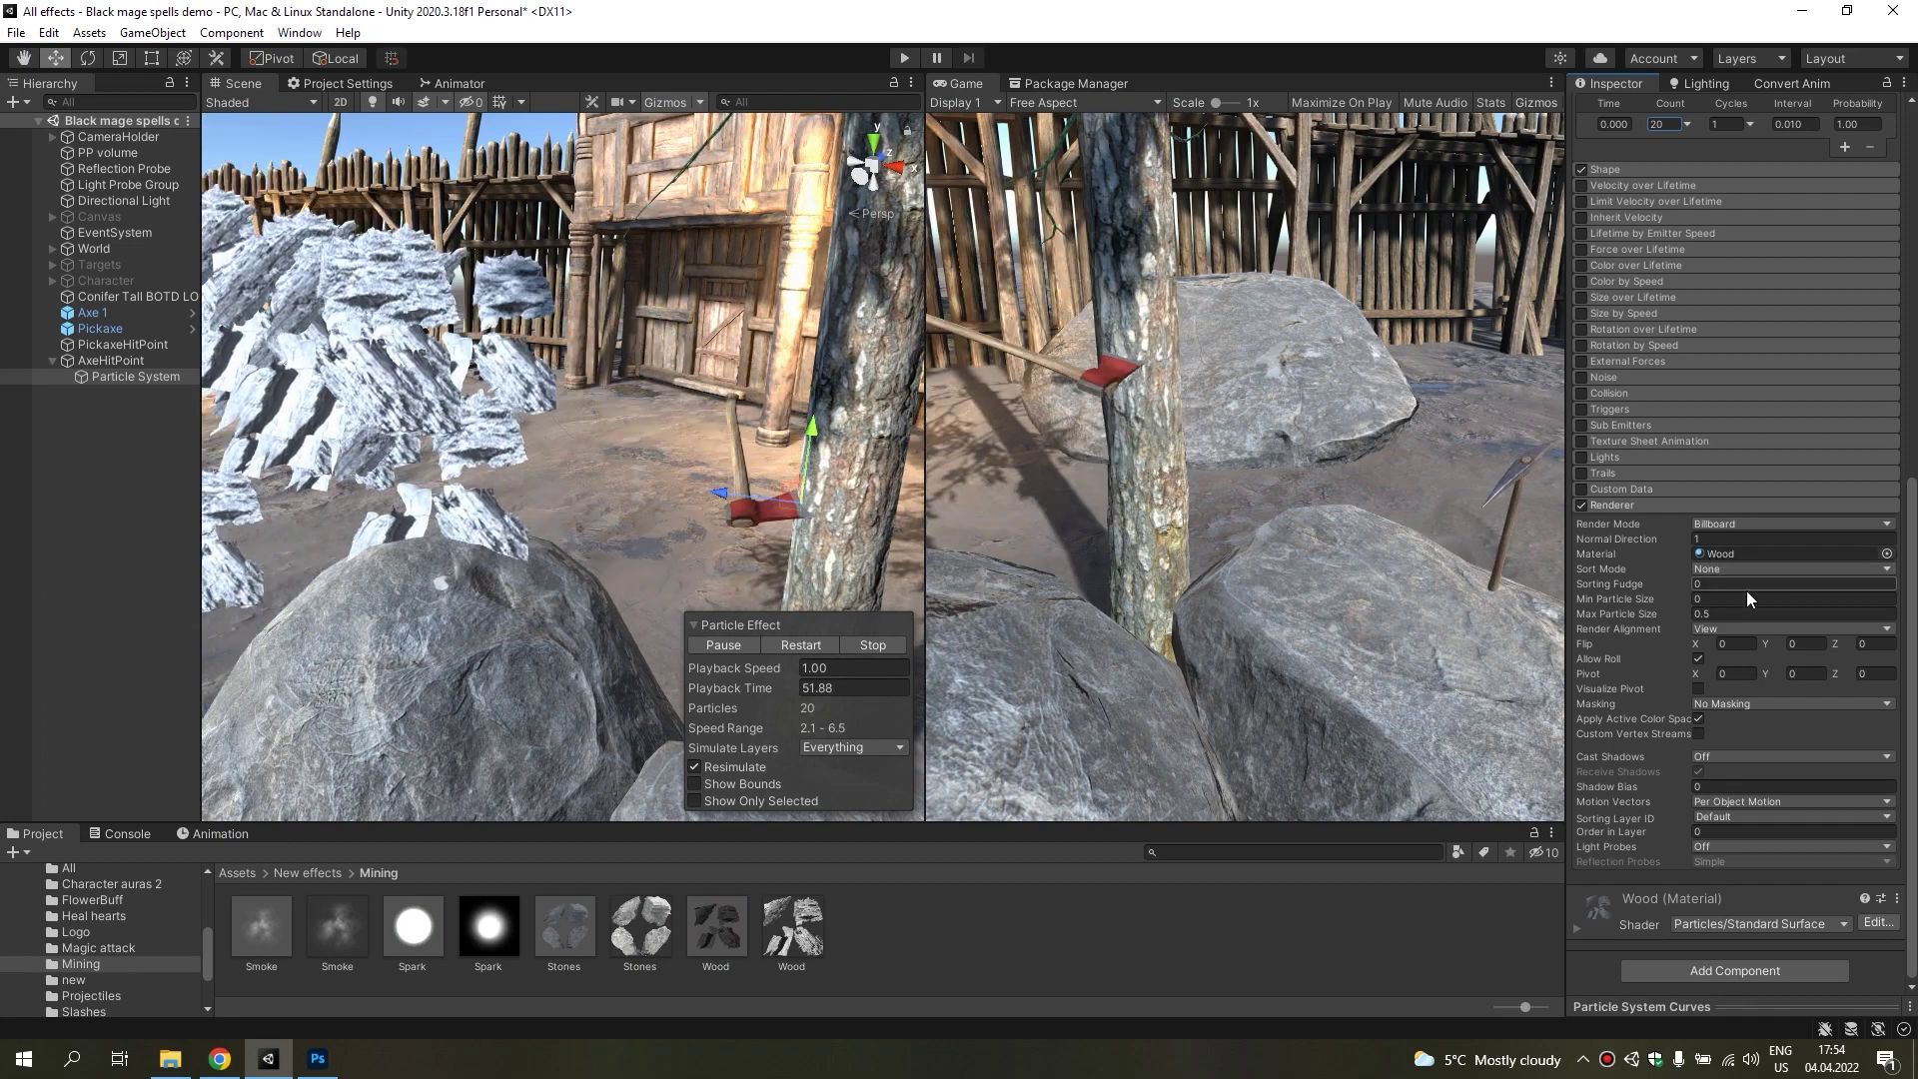
pyautogui.click(1715, 614)
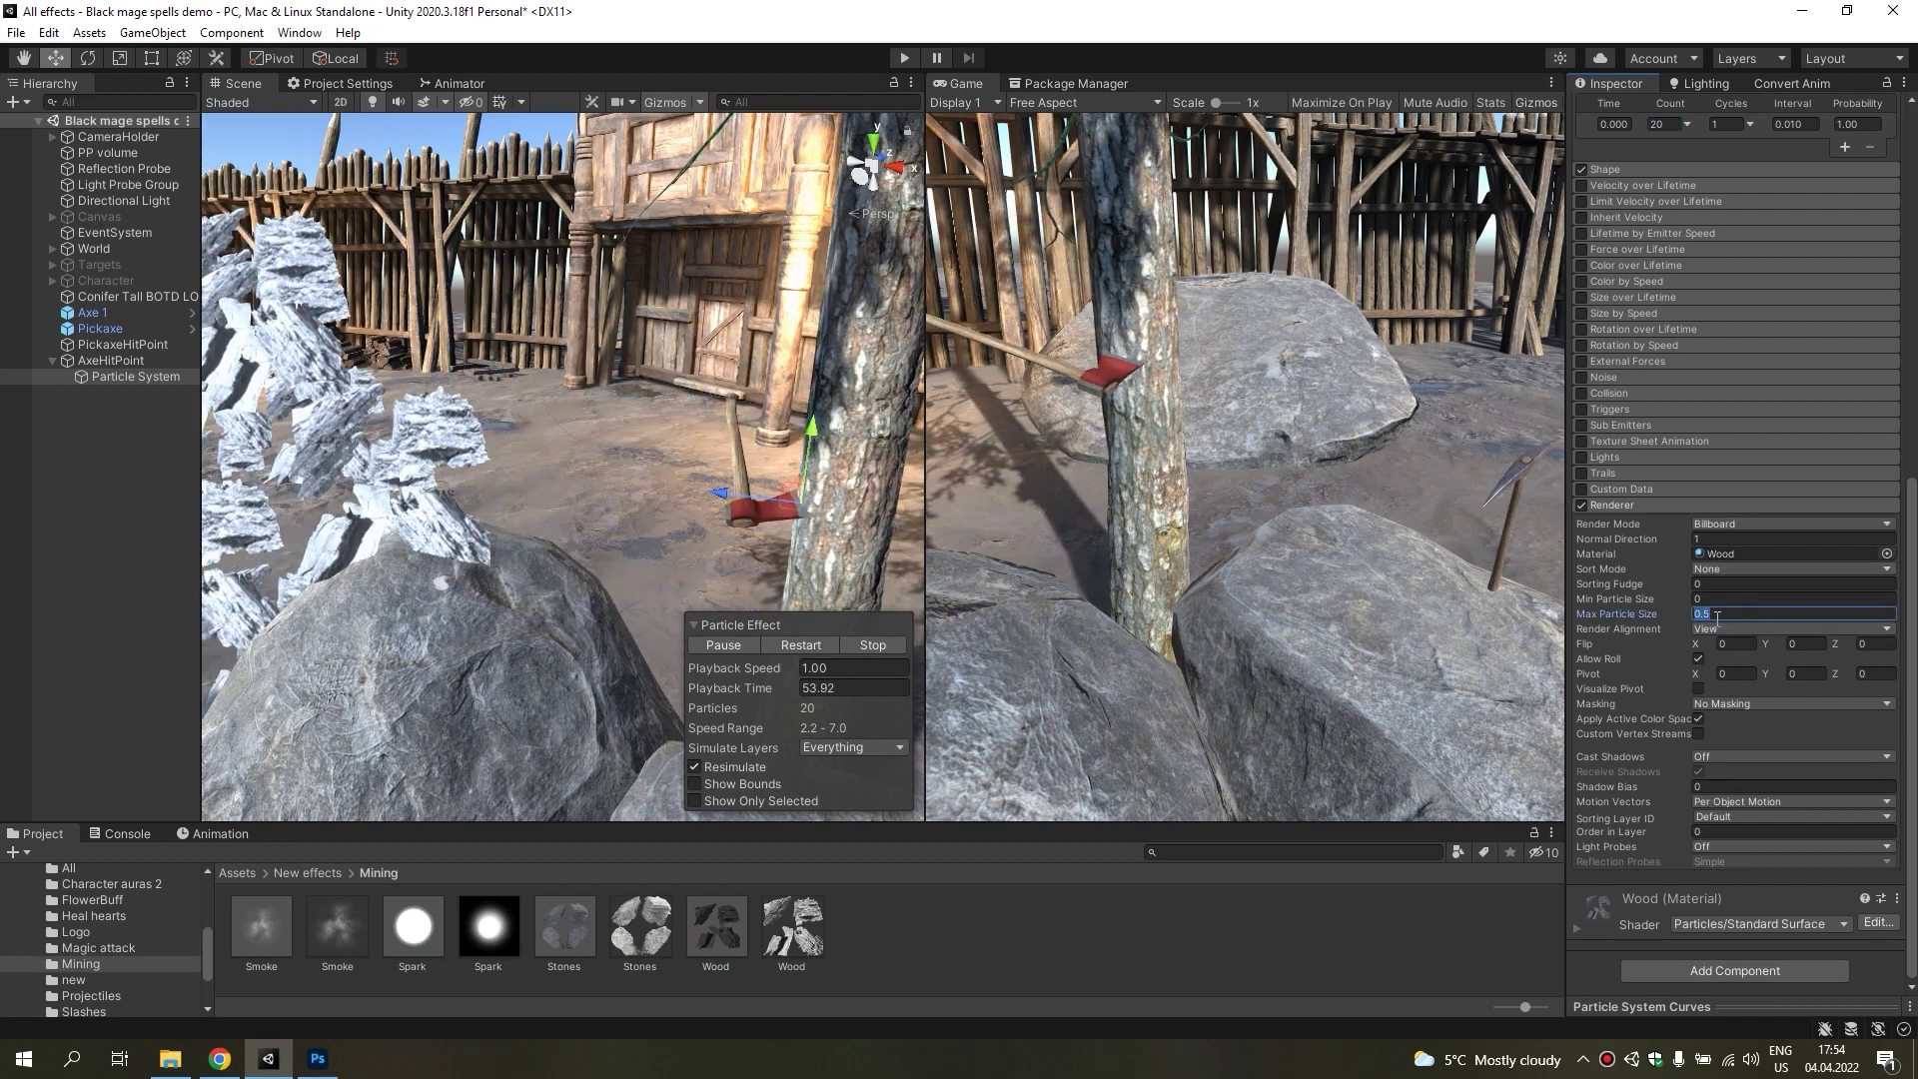
pyautogui.write('2')
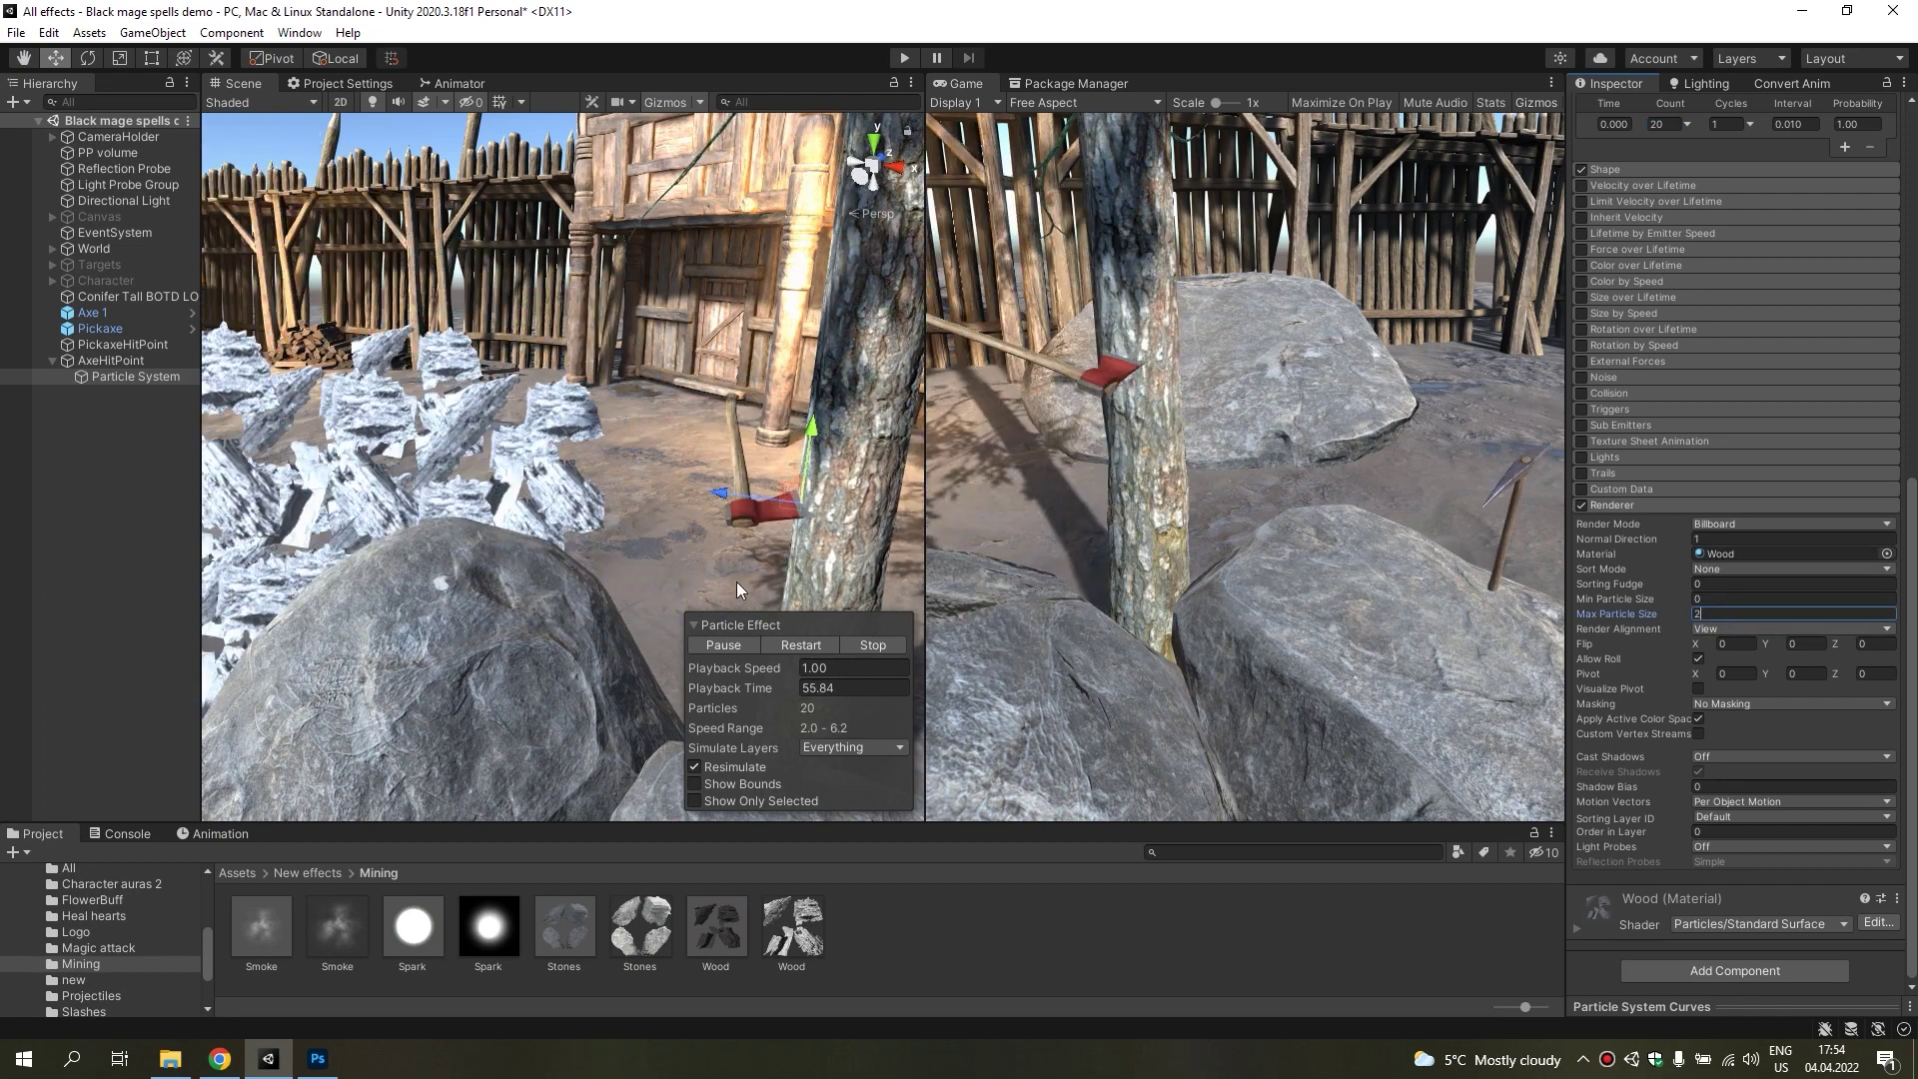
# Pause the particle preview and zoom the Scene view out to see the large wood chips.
pyautogui.click(723, 645)
pyautogui.keyDown('alt'); pyautogui.moveTo(719, 560); pyautogui.dragTo(707, 502); pyautogui.keyUp('alt')
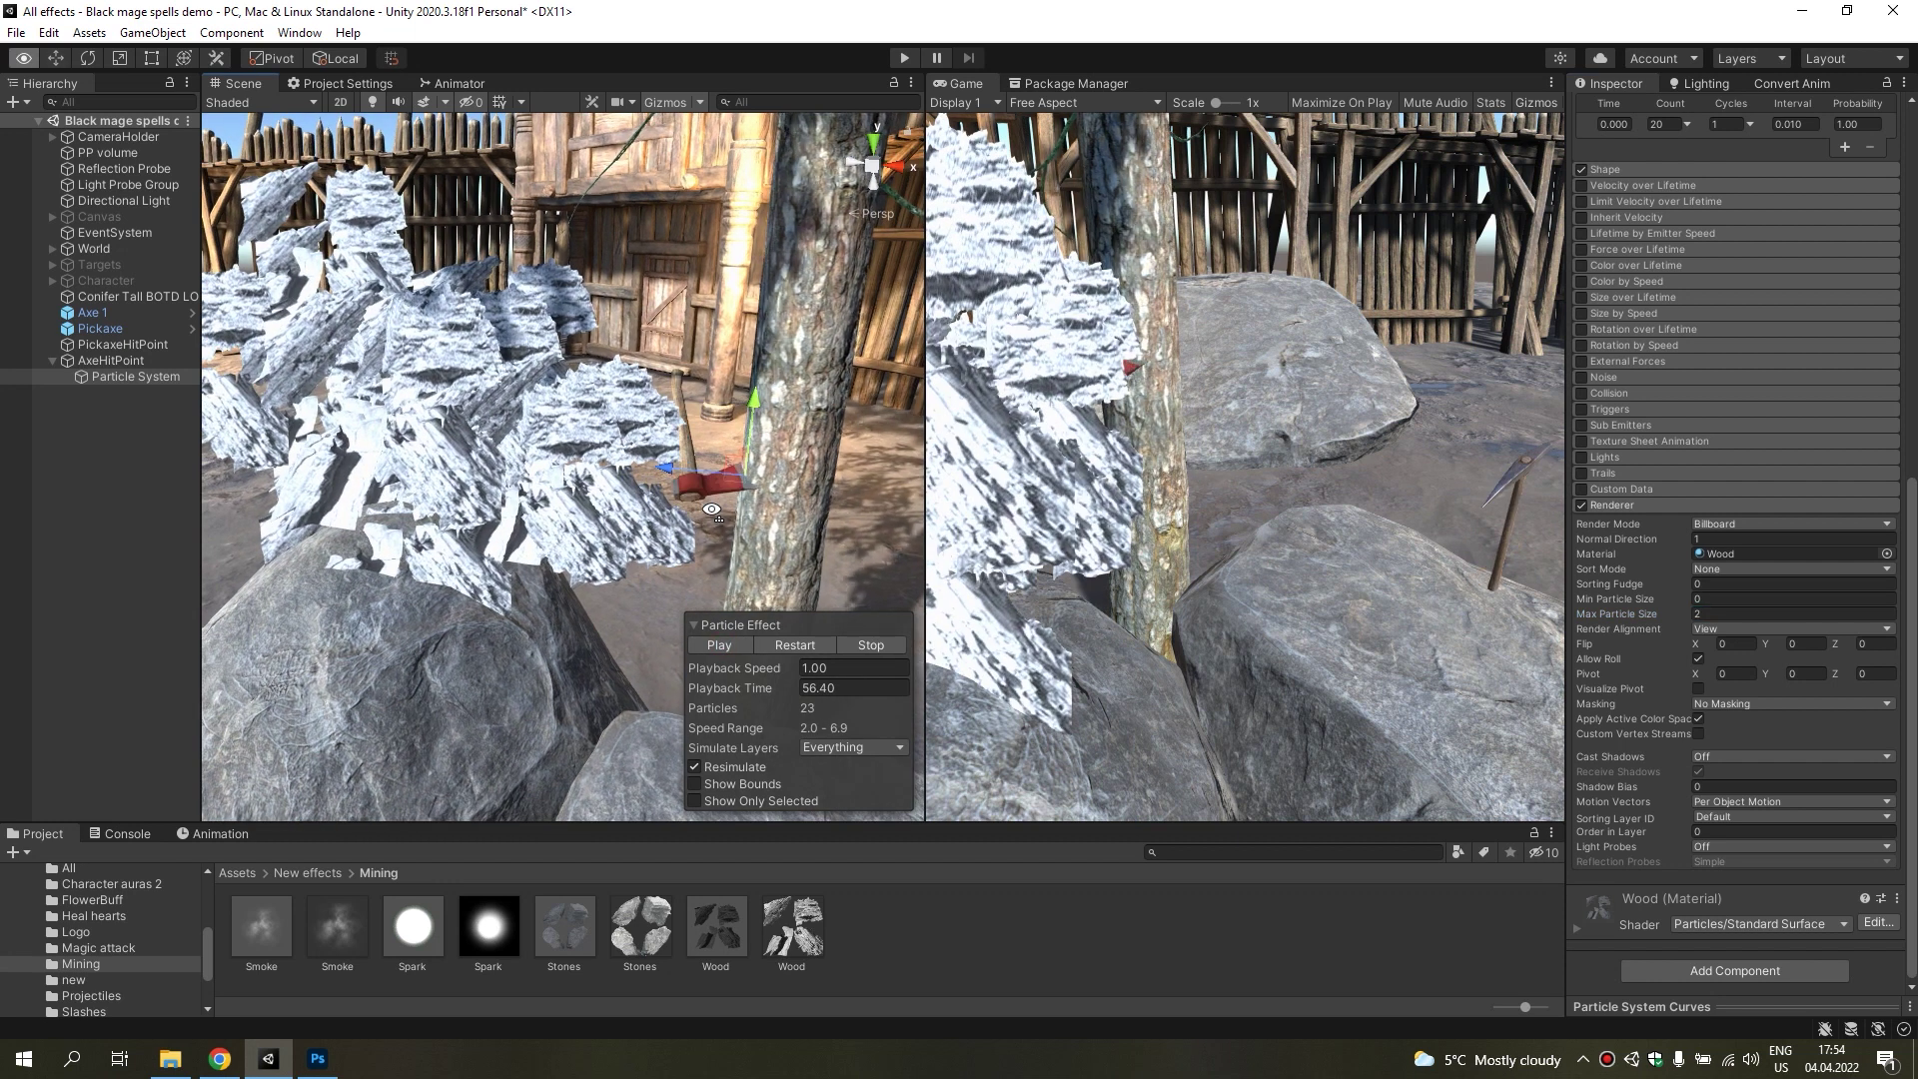
pyautogui.scroll(3, 707, 501)
pyautogui.scroll(3, 705, 502)
pyautogui.scroll(3, 704, 503)
pyautogui.scroll(3, 702, 505)
pyautogui.scroll(3, 703, 505)
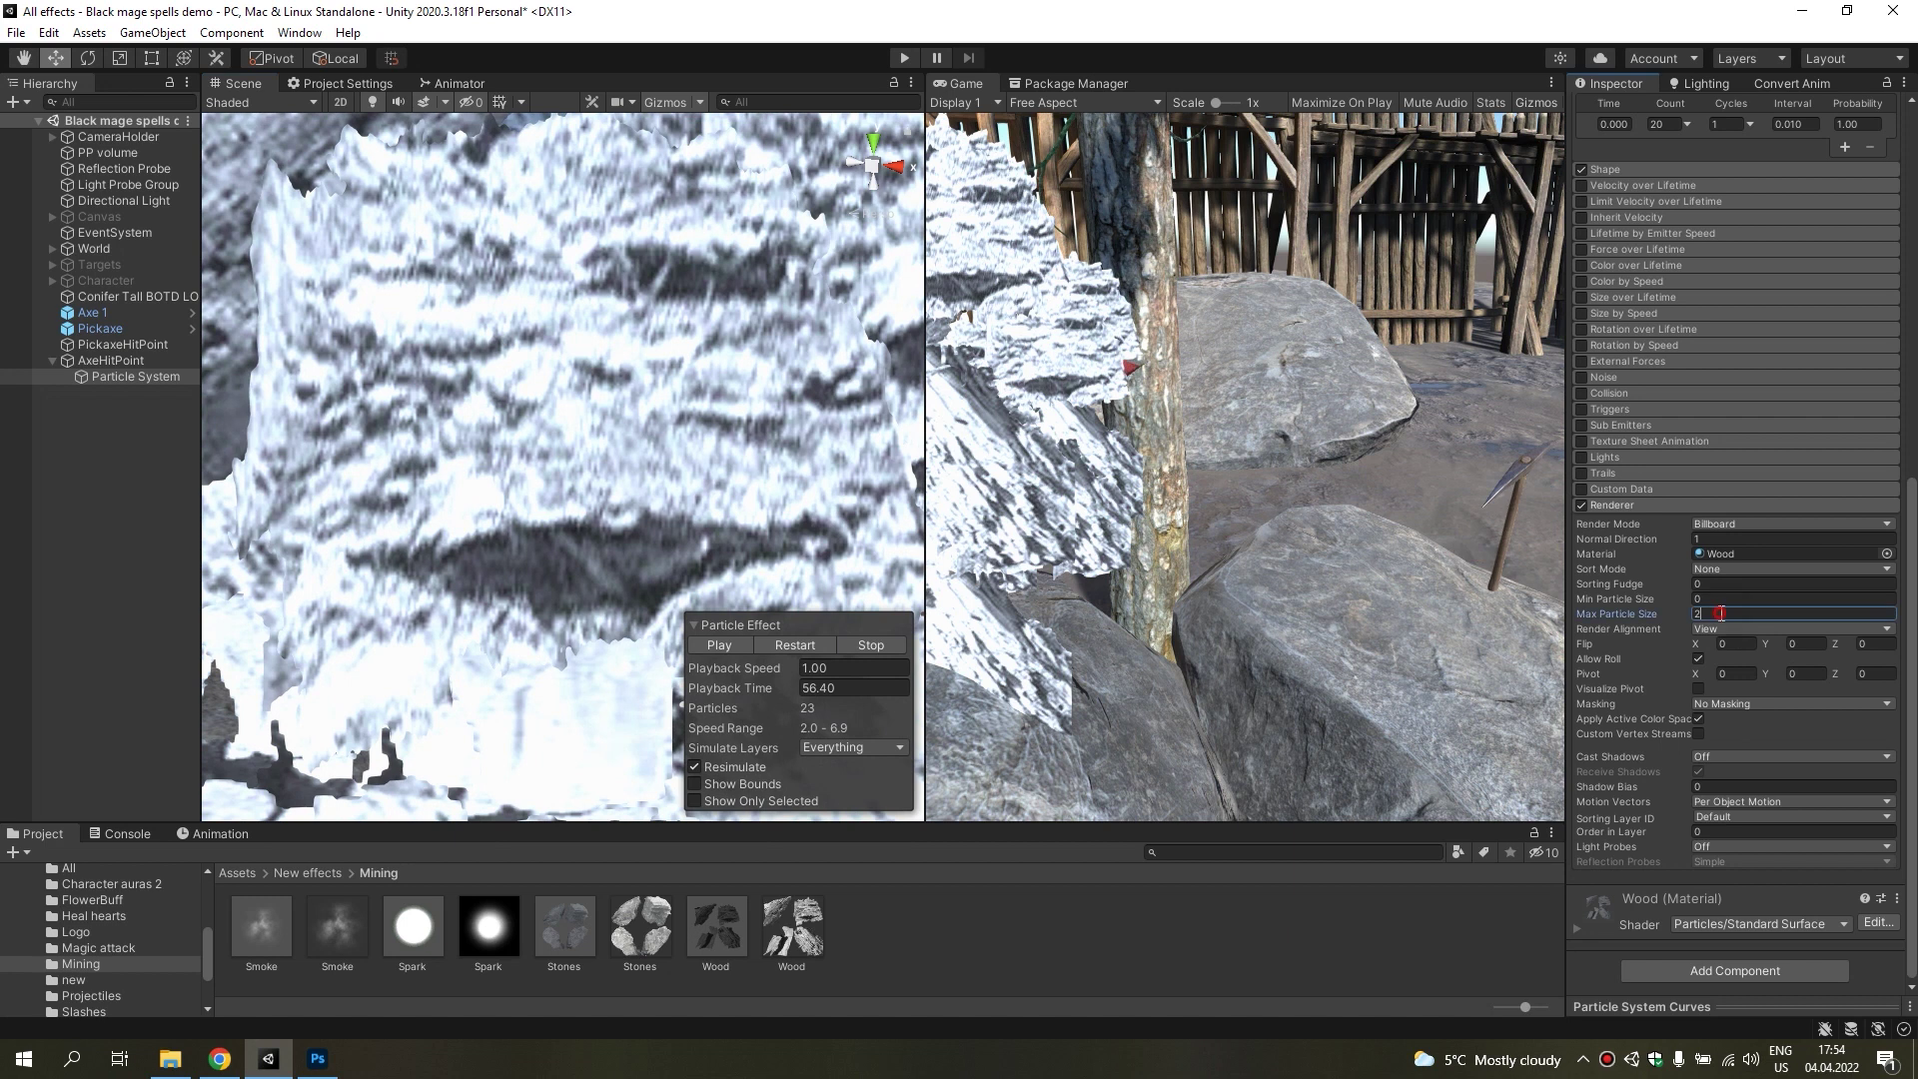
pyautogui.moveTo(560, 450); pyautogui.dragTo(560, 450, button='right')
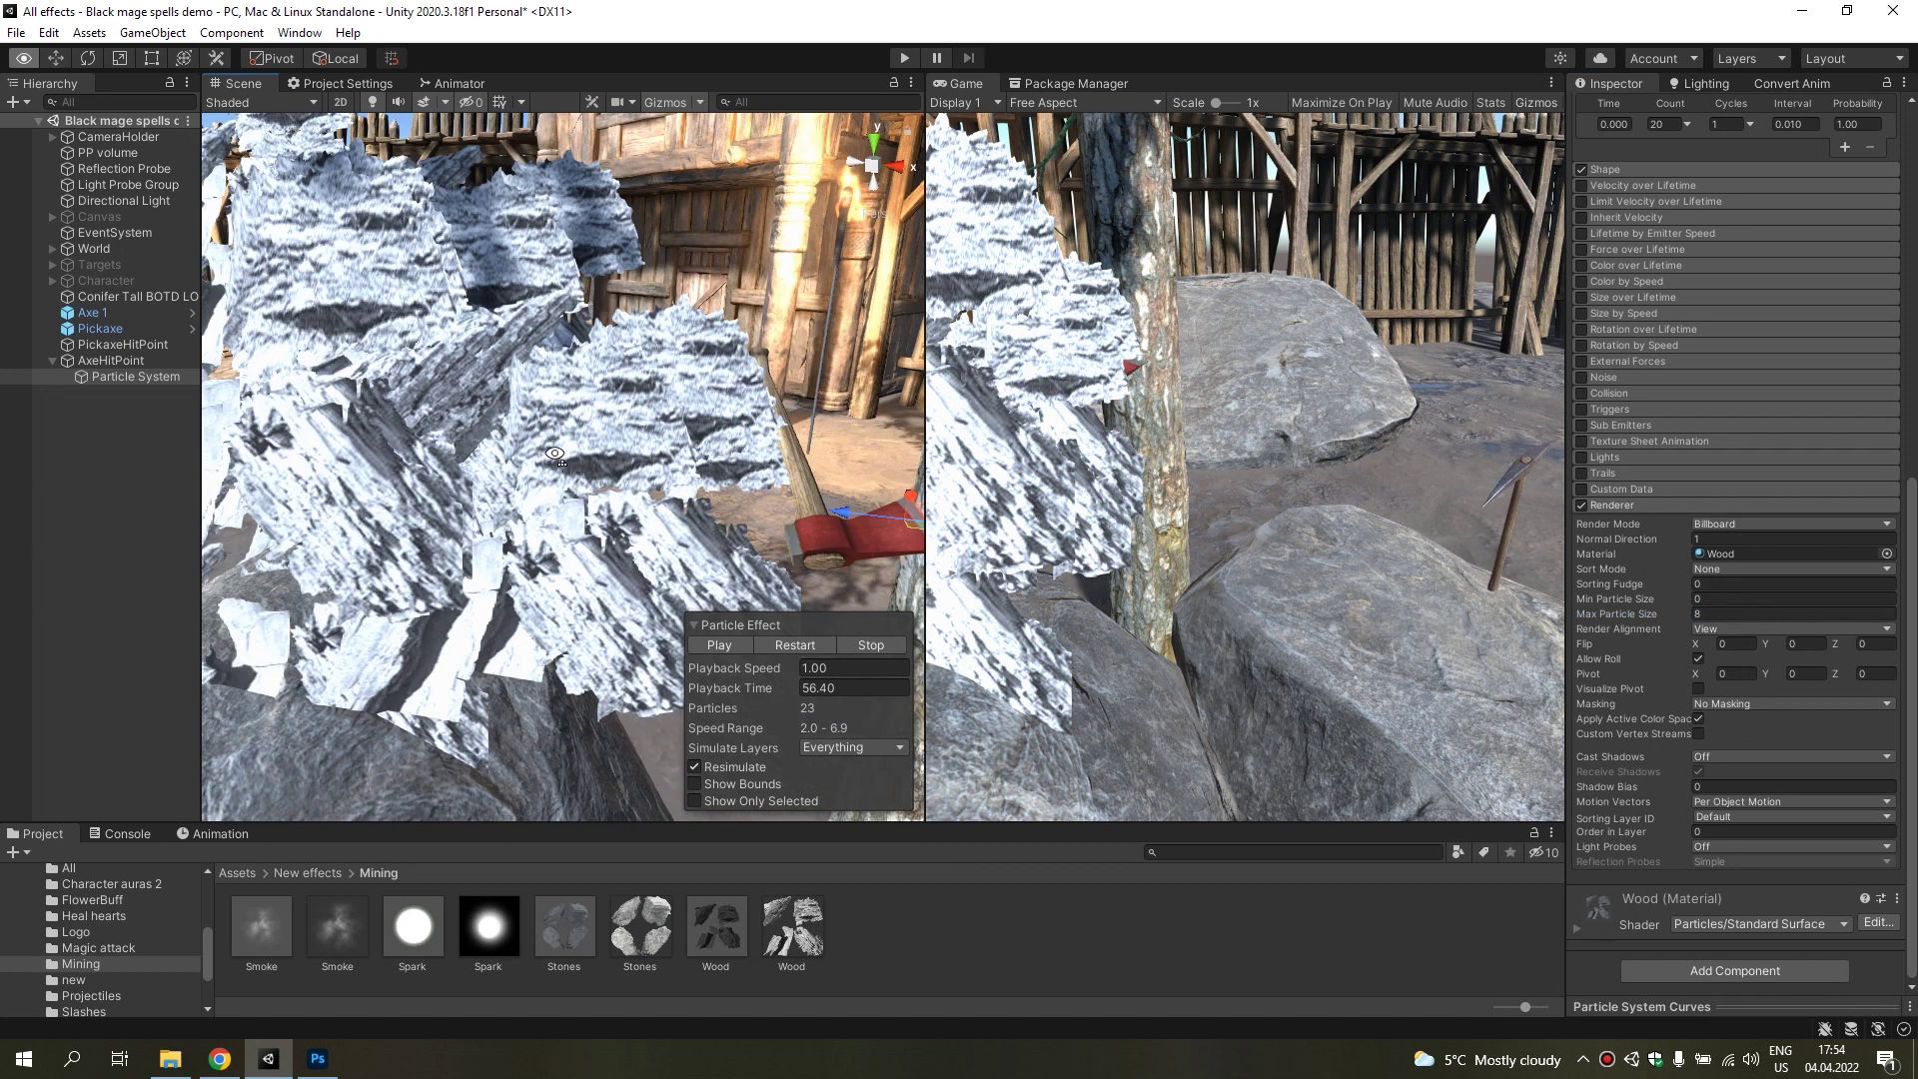
pyautogui.scroll(10, 1801, 510)
pyautogui.scroll(-3, 1801, 501)
# Tint the wood chips' start colour a saturated dark brown.
pyautogui.click(1710, 314)
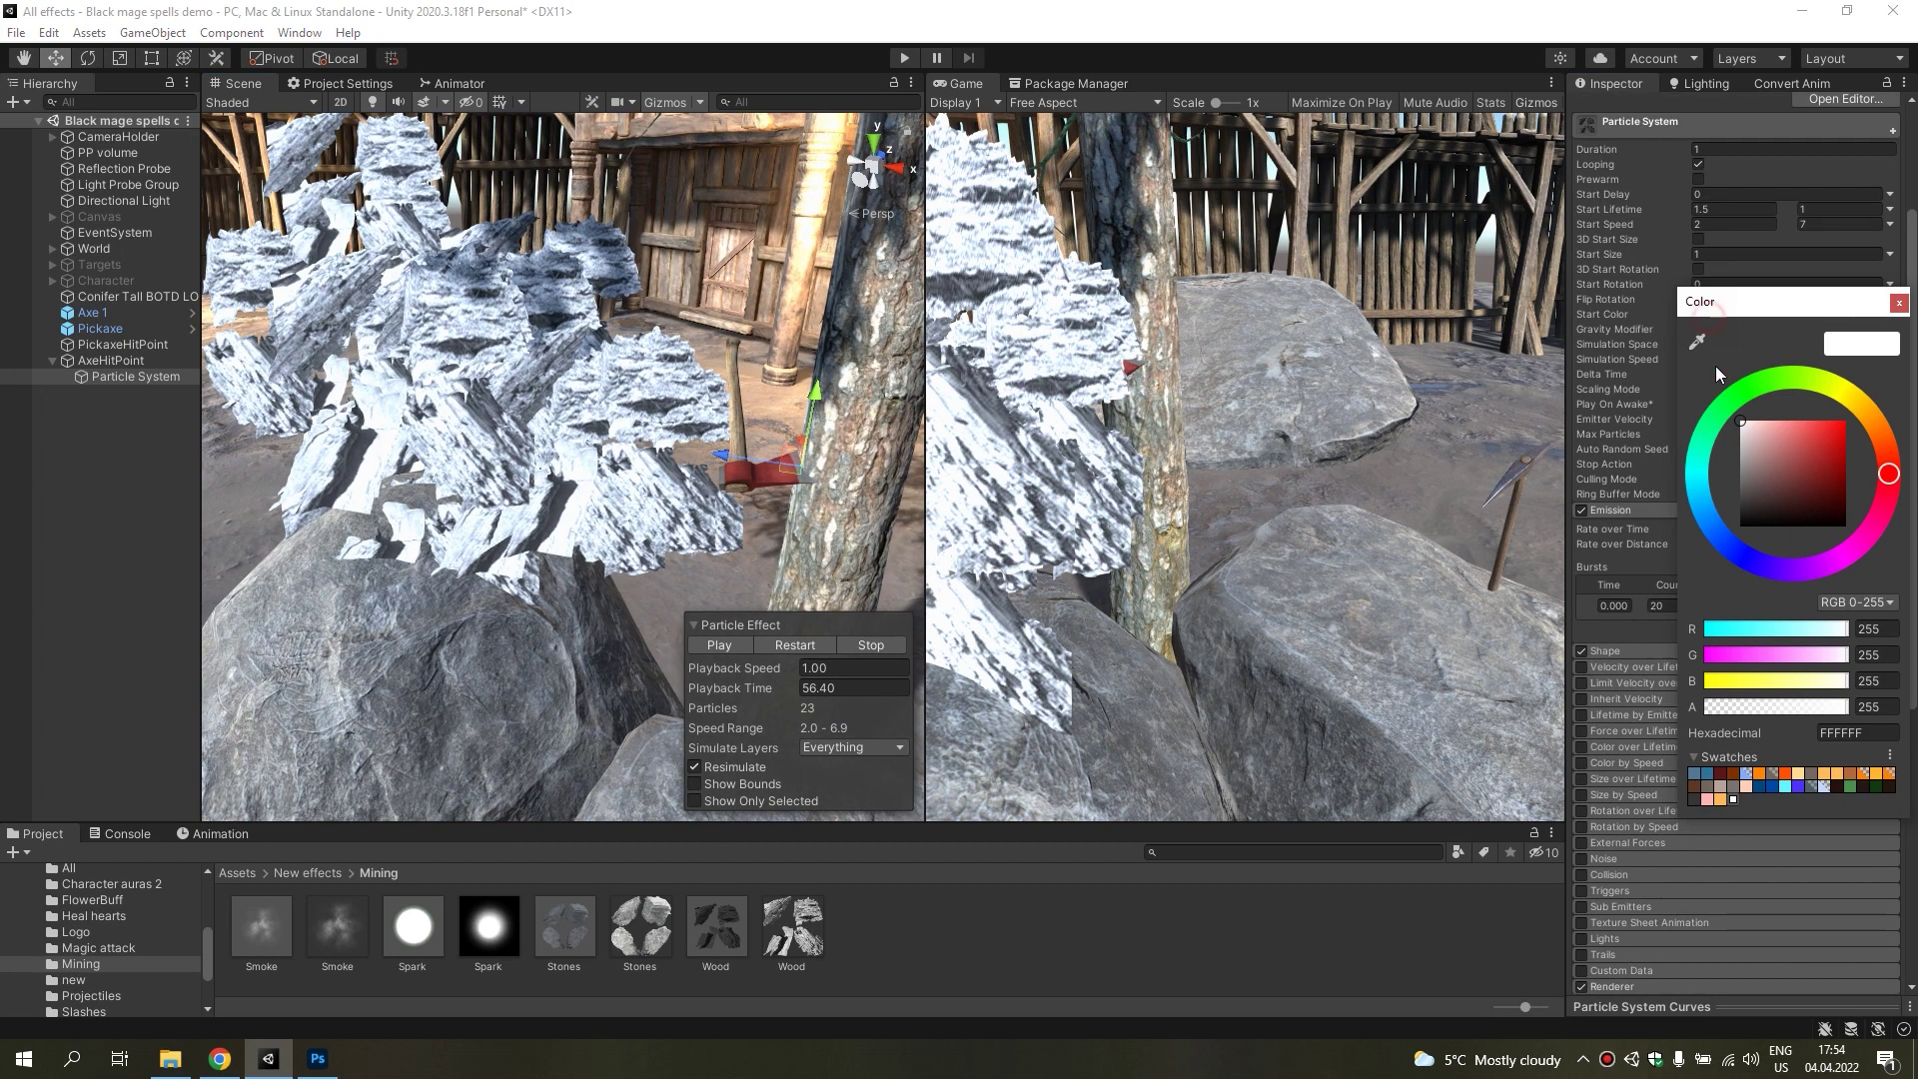
pyautogui.moveTo(1787, 468)
pyautogui.mouseDown()
pyautogui.moveTo(1836, 477)
pyautogui.moveTo(1878, 429)
pyautogui.mouseUp()
pyautogui.click(1803, 480)
pyautogui.moveTo(1803, 483)
pyautogui.mouseDown()
pyautogui.moveTo(1826, 486)
pyautogui.moveTo(1795, 486)
pyautogui.mouseUp()
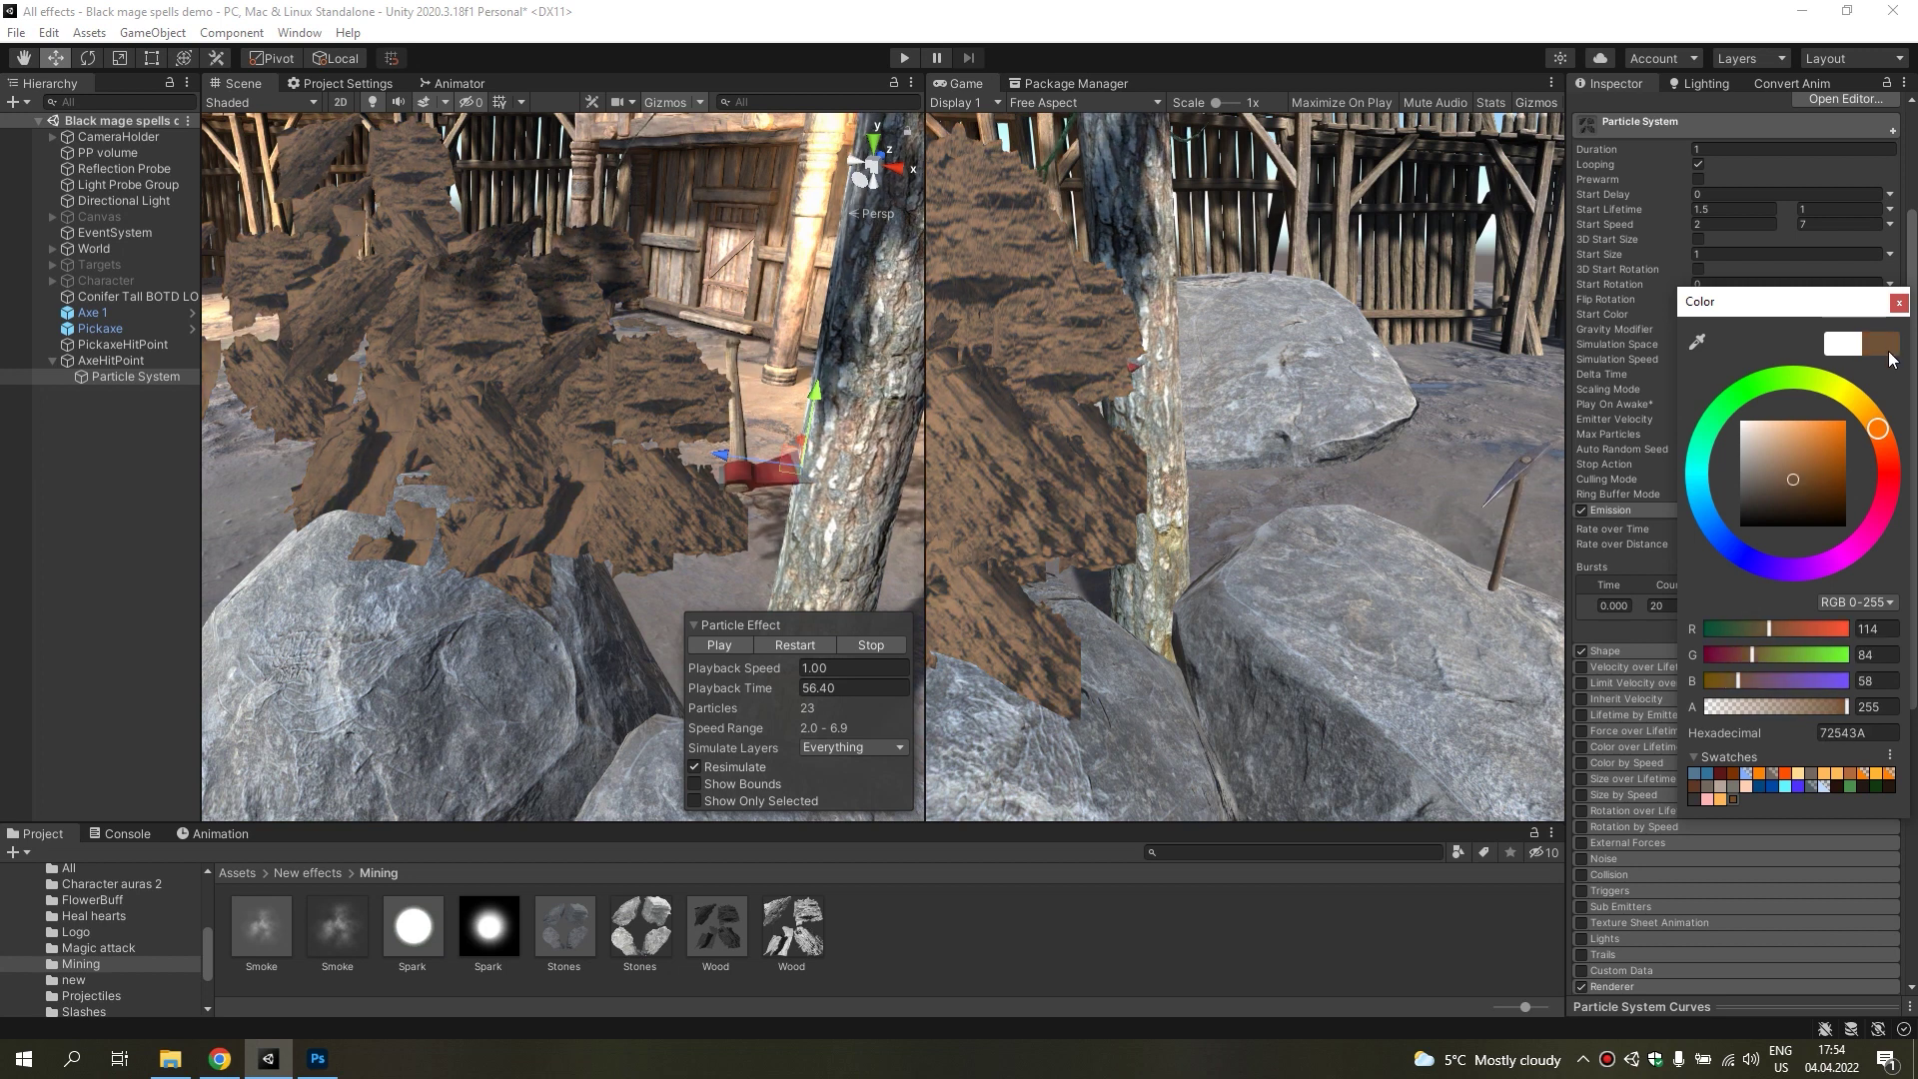
pyautogui.click(1899, 303)
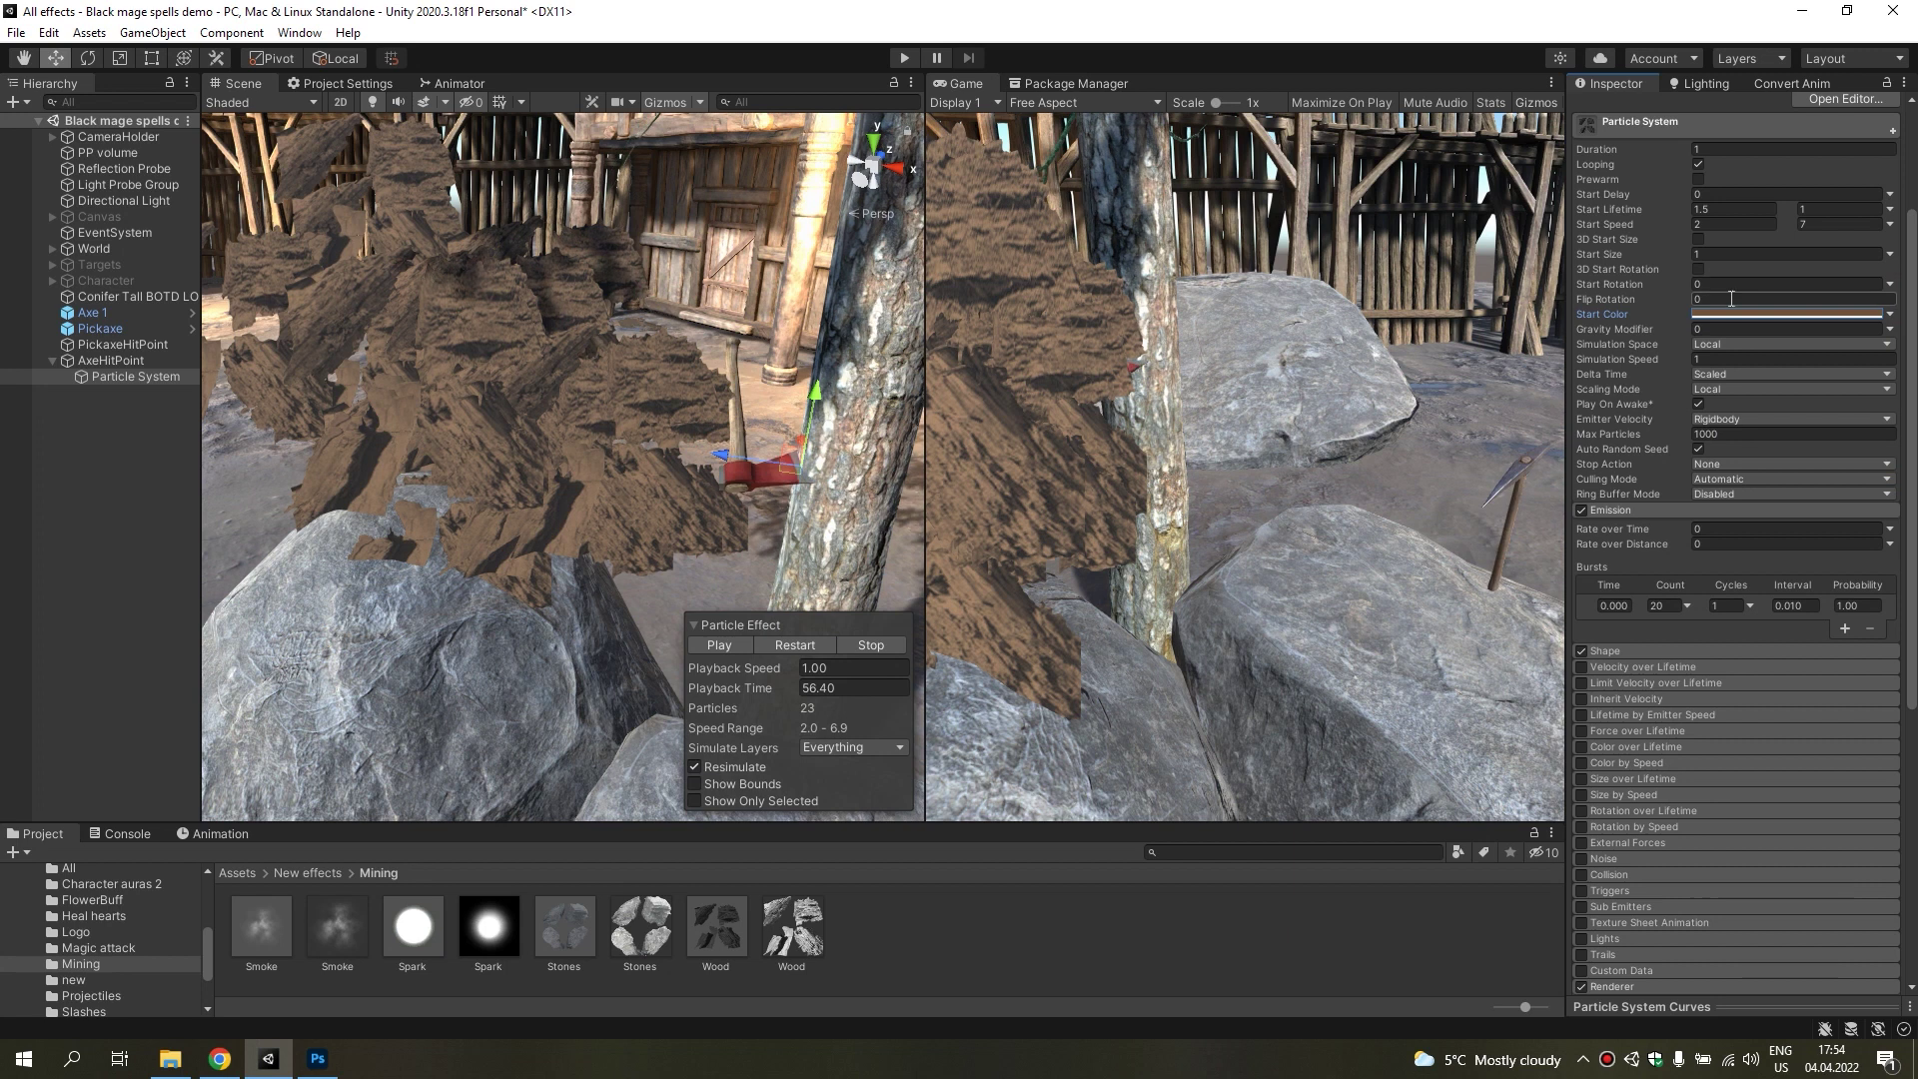
# Make Start Color random between two colours, with the second set to reddish brown 7E4D43.
pyautogui.click(1889, 314)
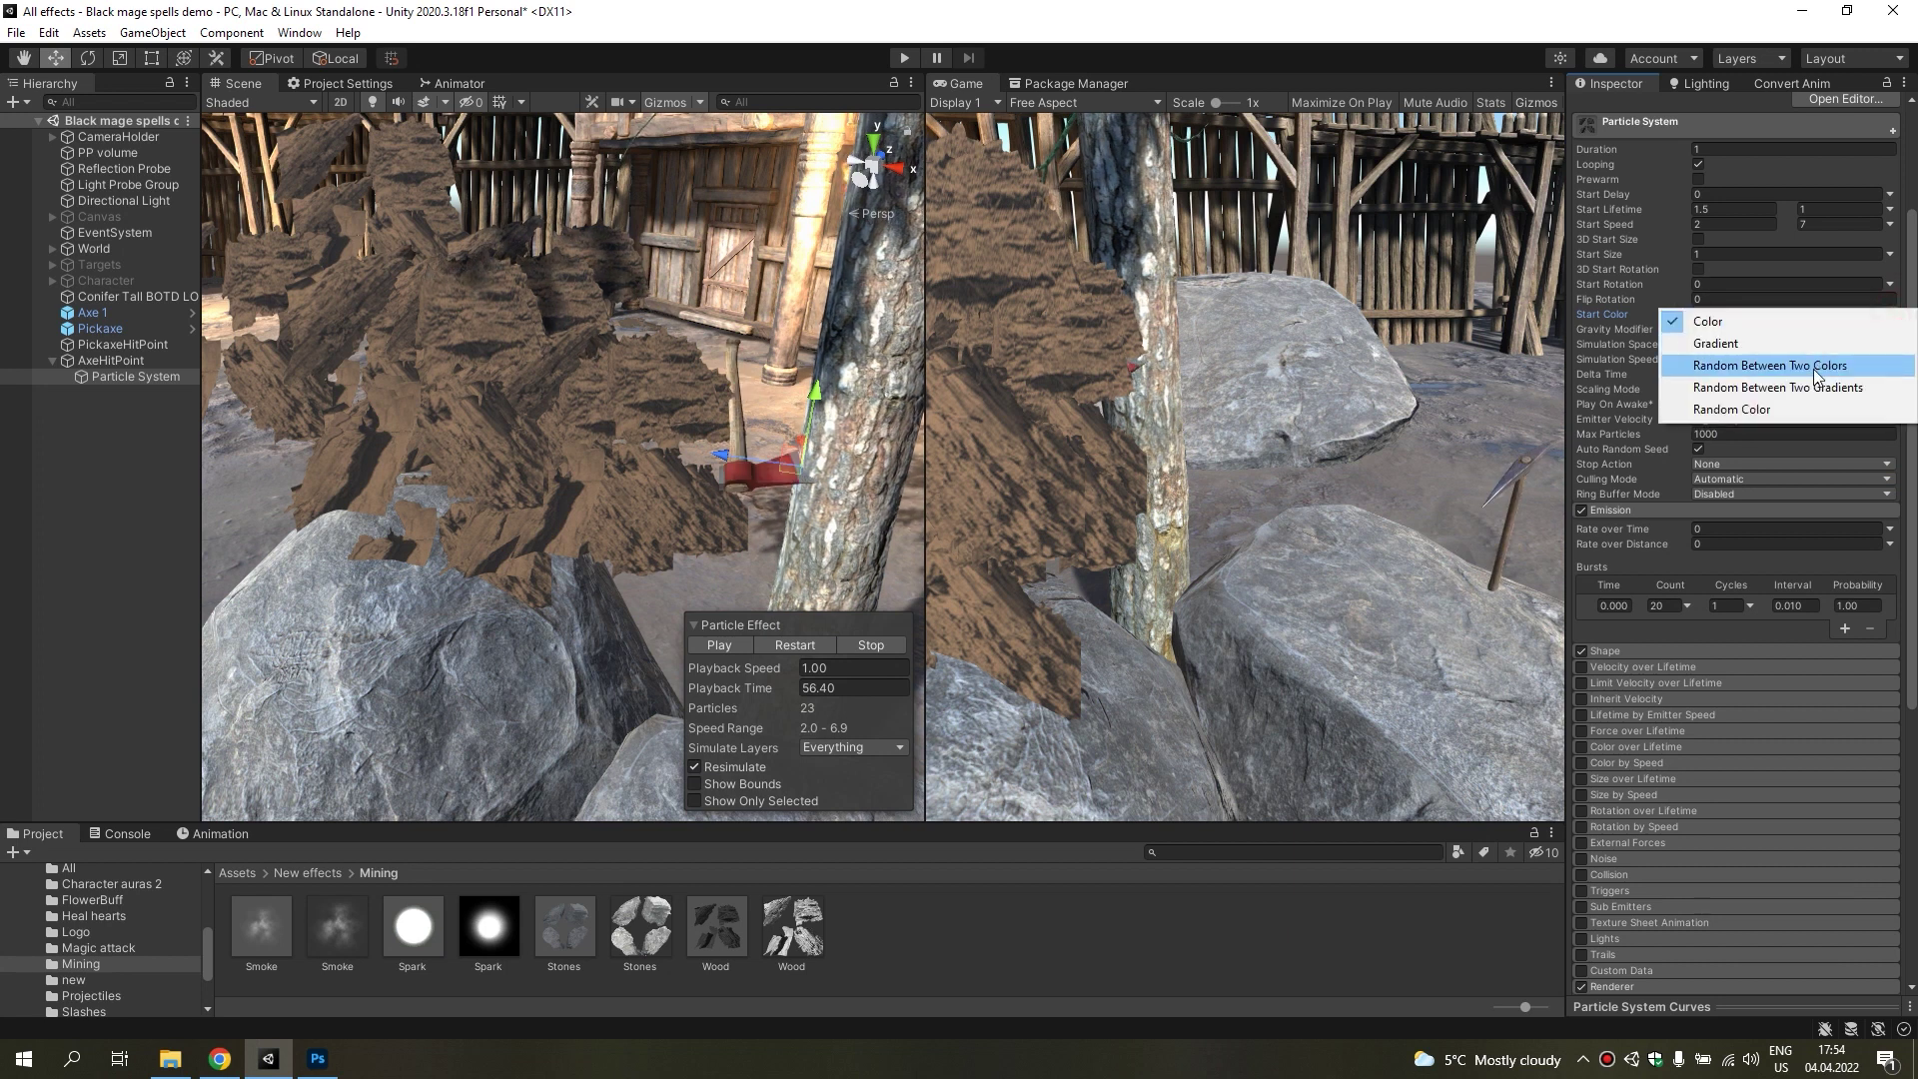
pyautogui.click(1815, 367)
pyautogui.click(1788, 314)
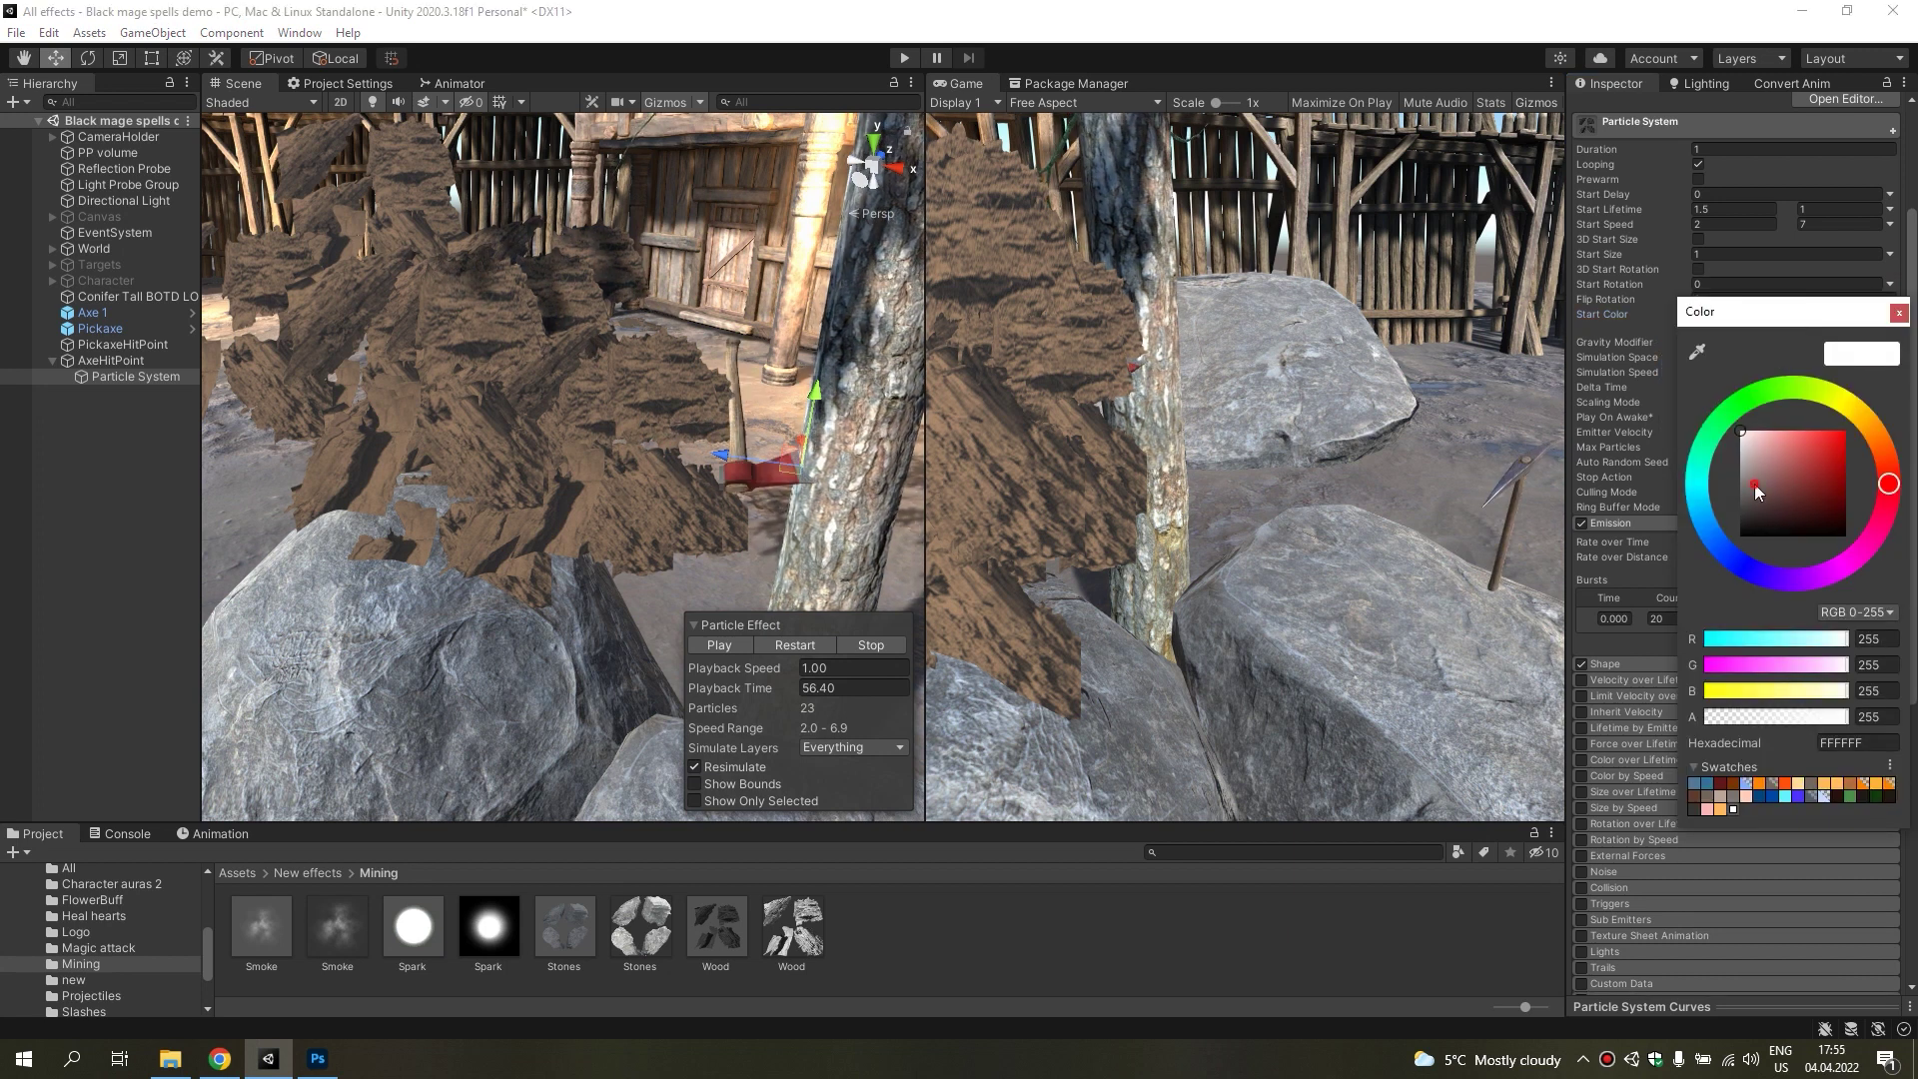
pyautogui.click(1789, 502)
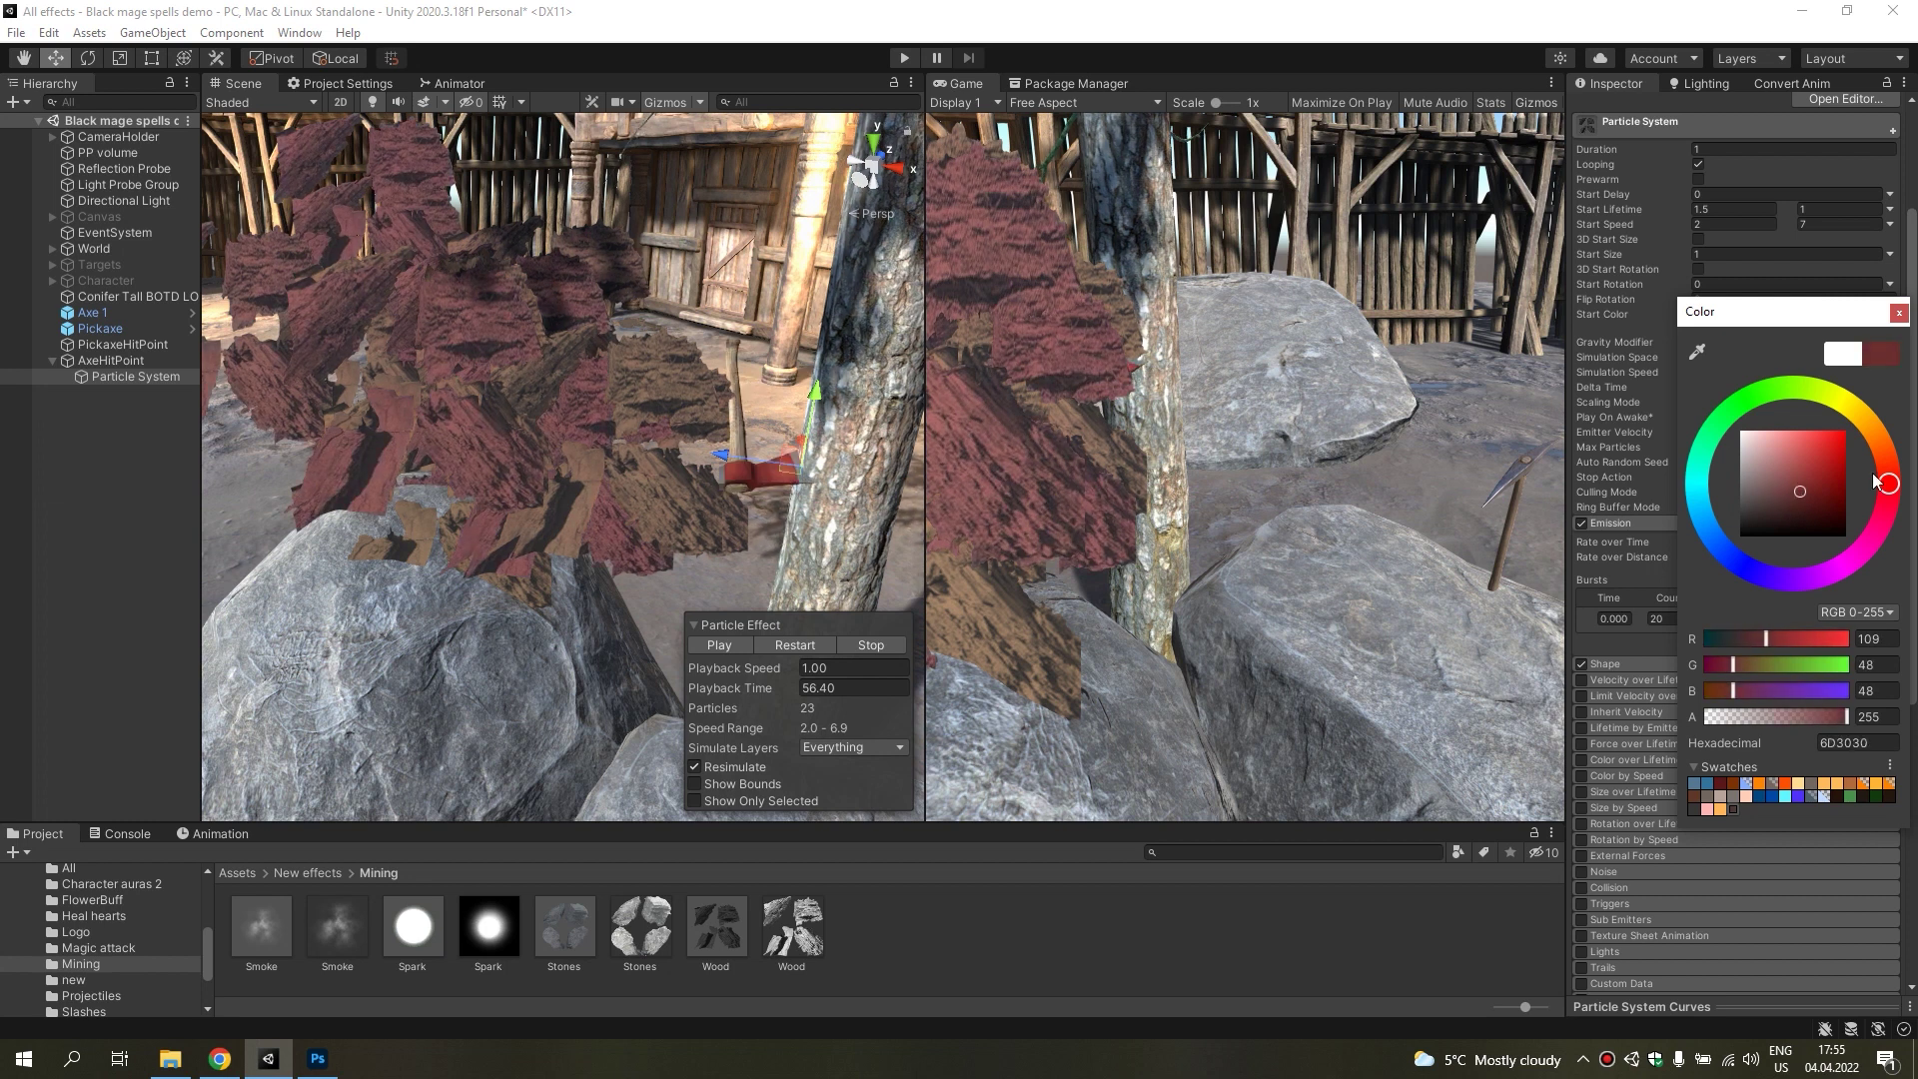
pyautogui.moveTo(1875, 484); pyautogui.dragTo(1884, 475)
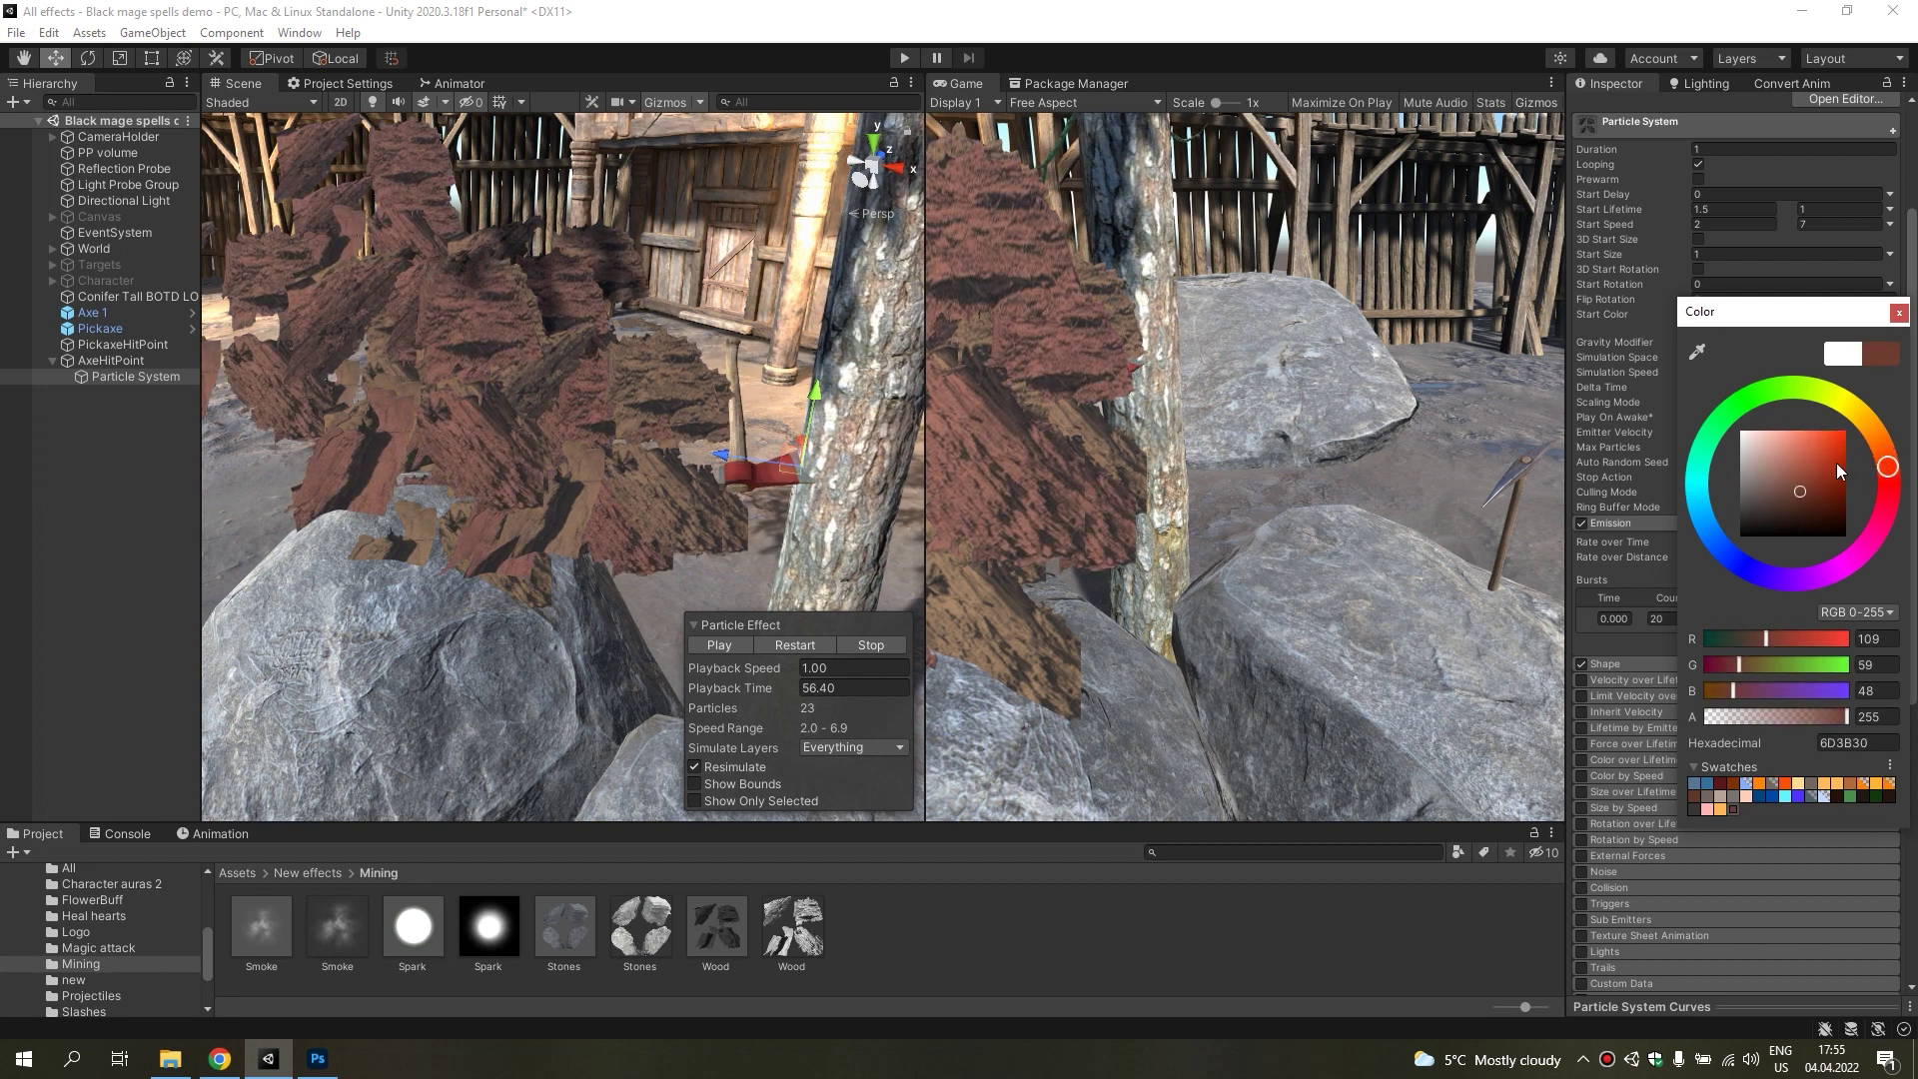
pyautogui.click(1791, 487)
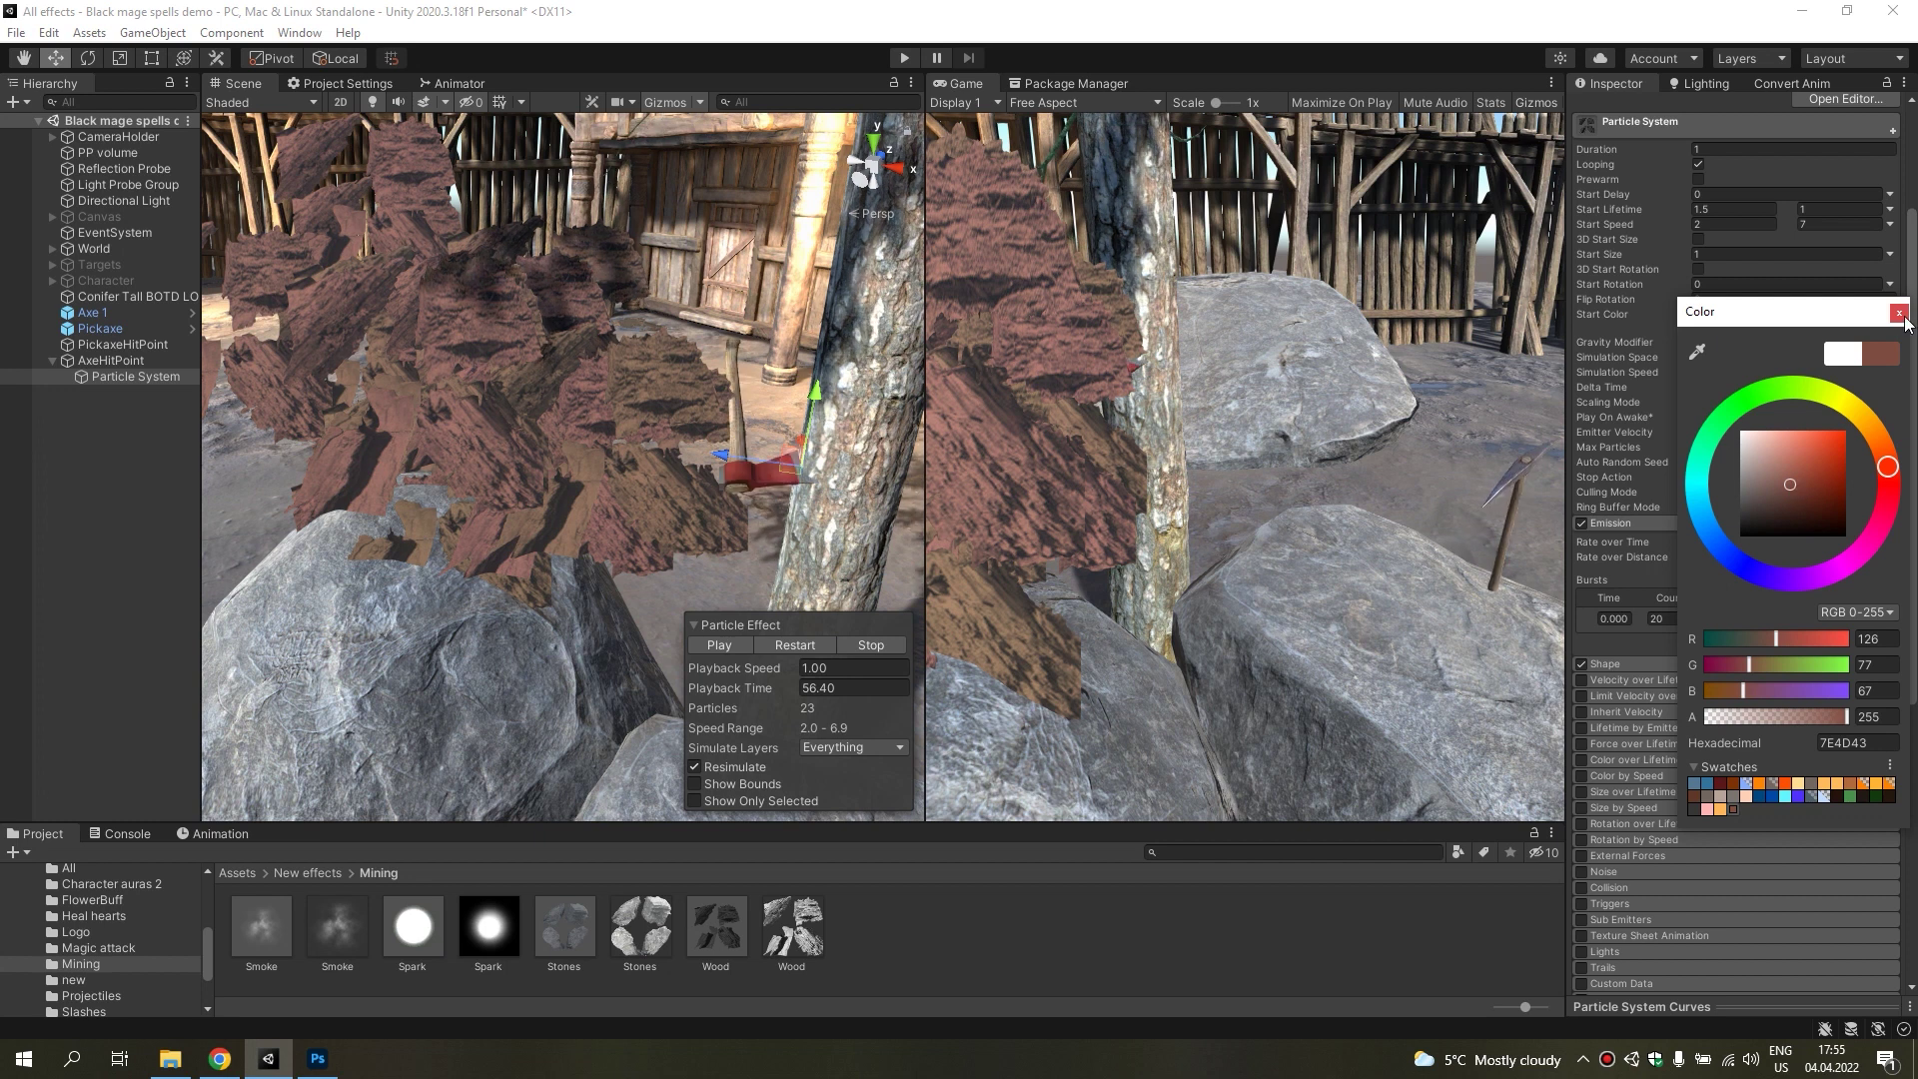
pyautogui.click(1770, 321)
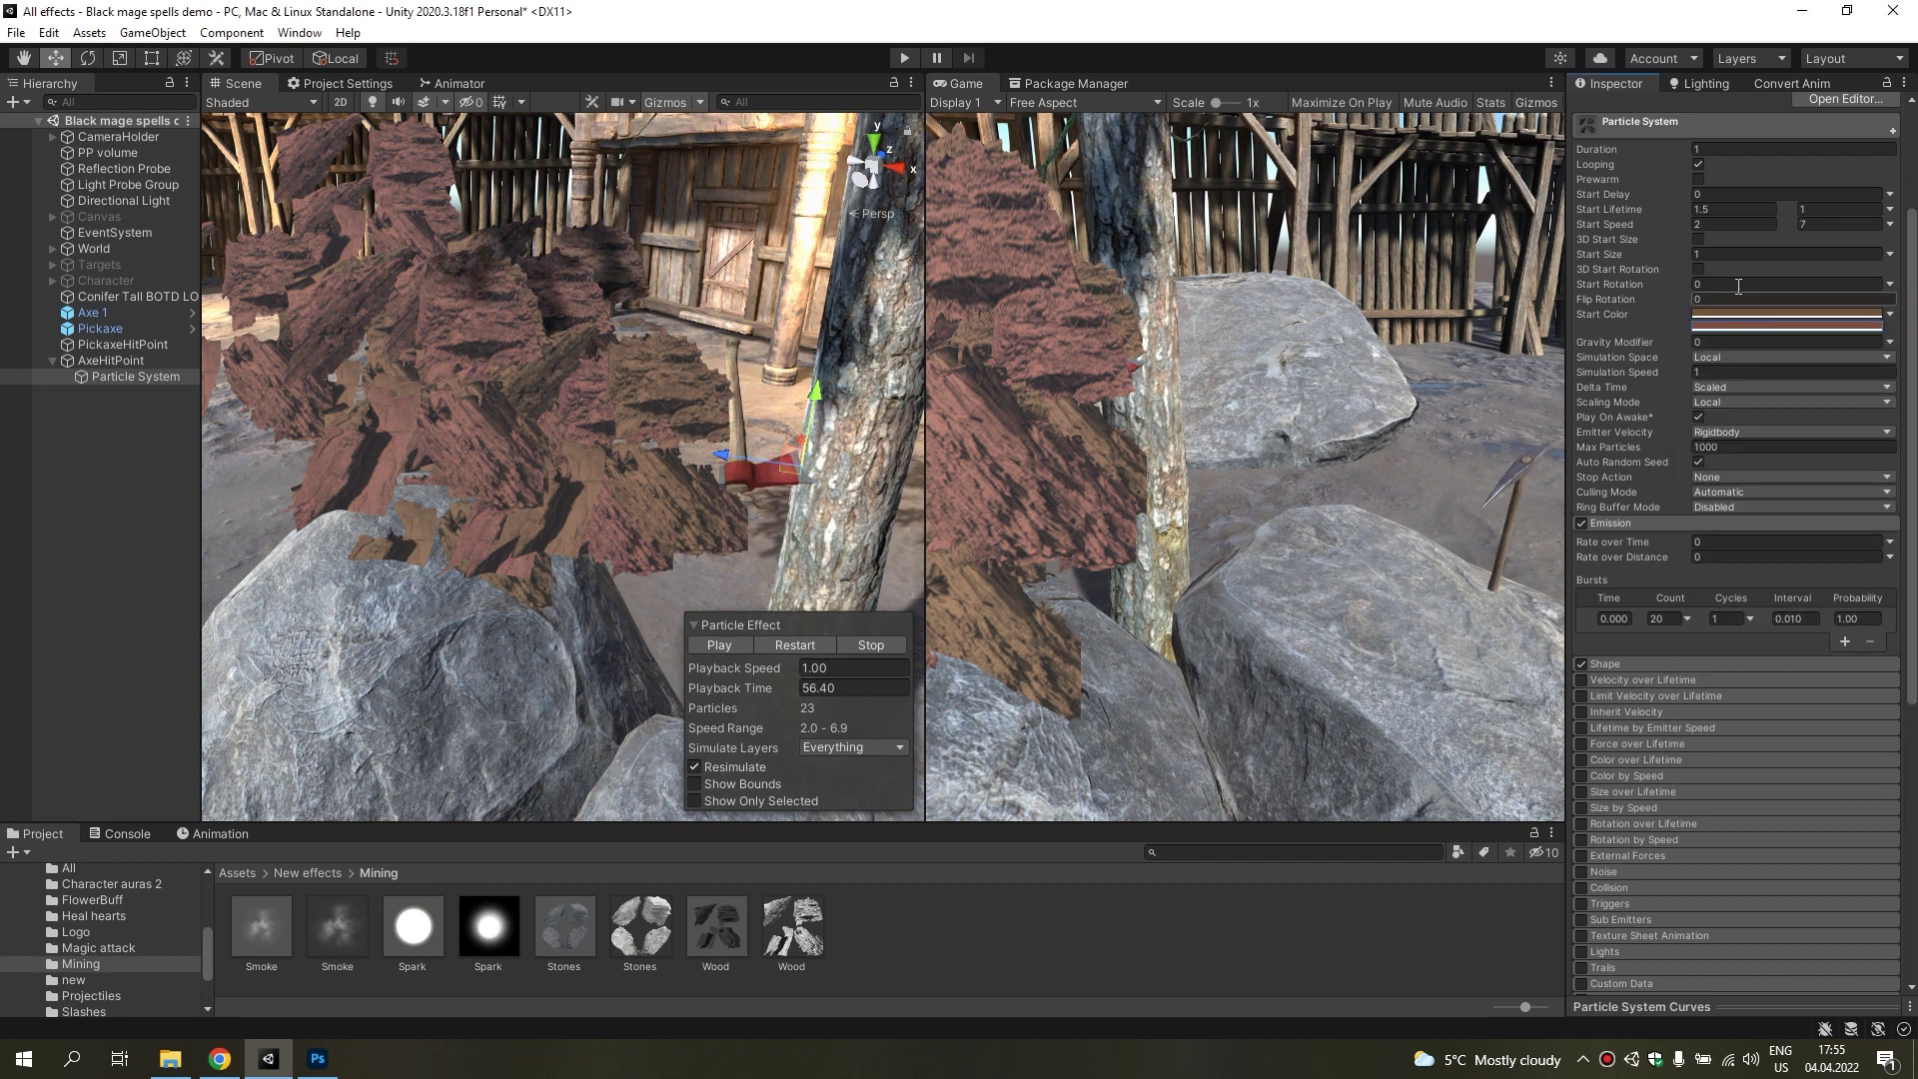
pyautogui.click(1889, 255)
# Set the wood chips' Start Size to 0.2.
pyautogui.click(1713, 273)
pyautogui.moveTo(759, 350)
pyautogui.keyDown('alt'); pyautogui.mouseDown()
pyautogui.moveTo(717, 312)
pyautogui.moveTo(740, 318)
pyautogui.mouseUp(); pyautogui.keyUp('alt')
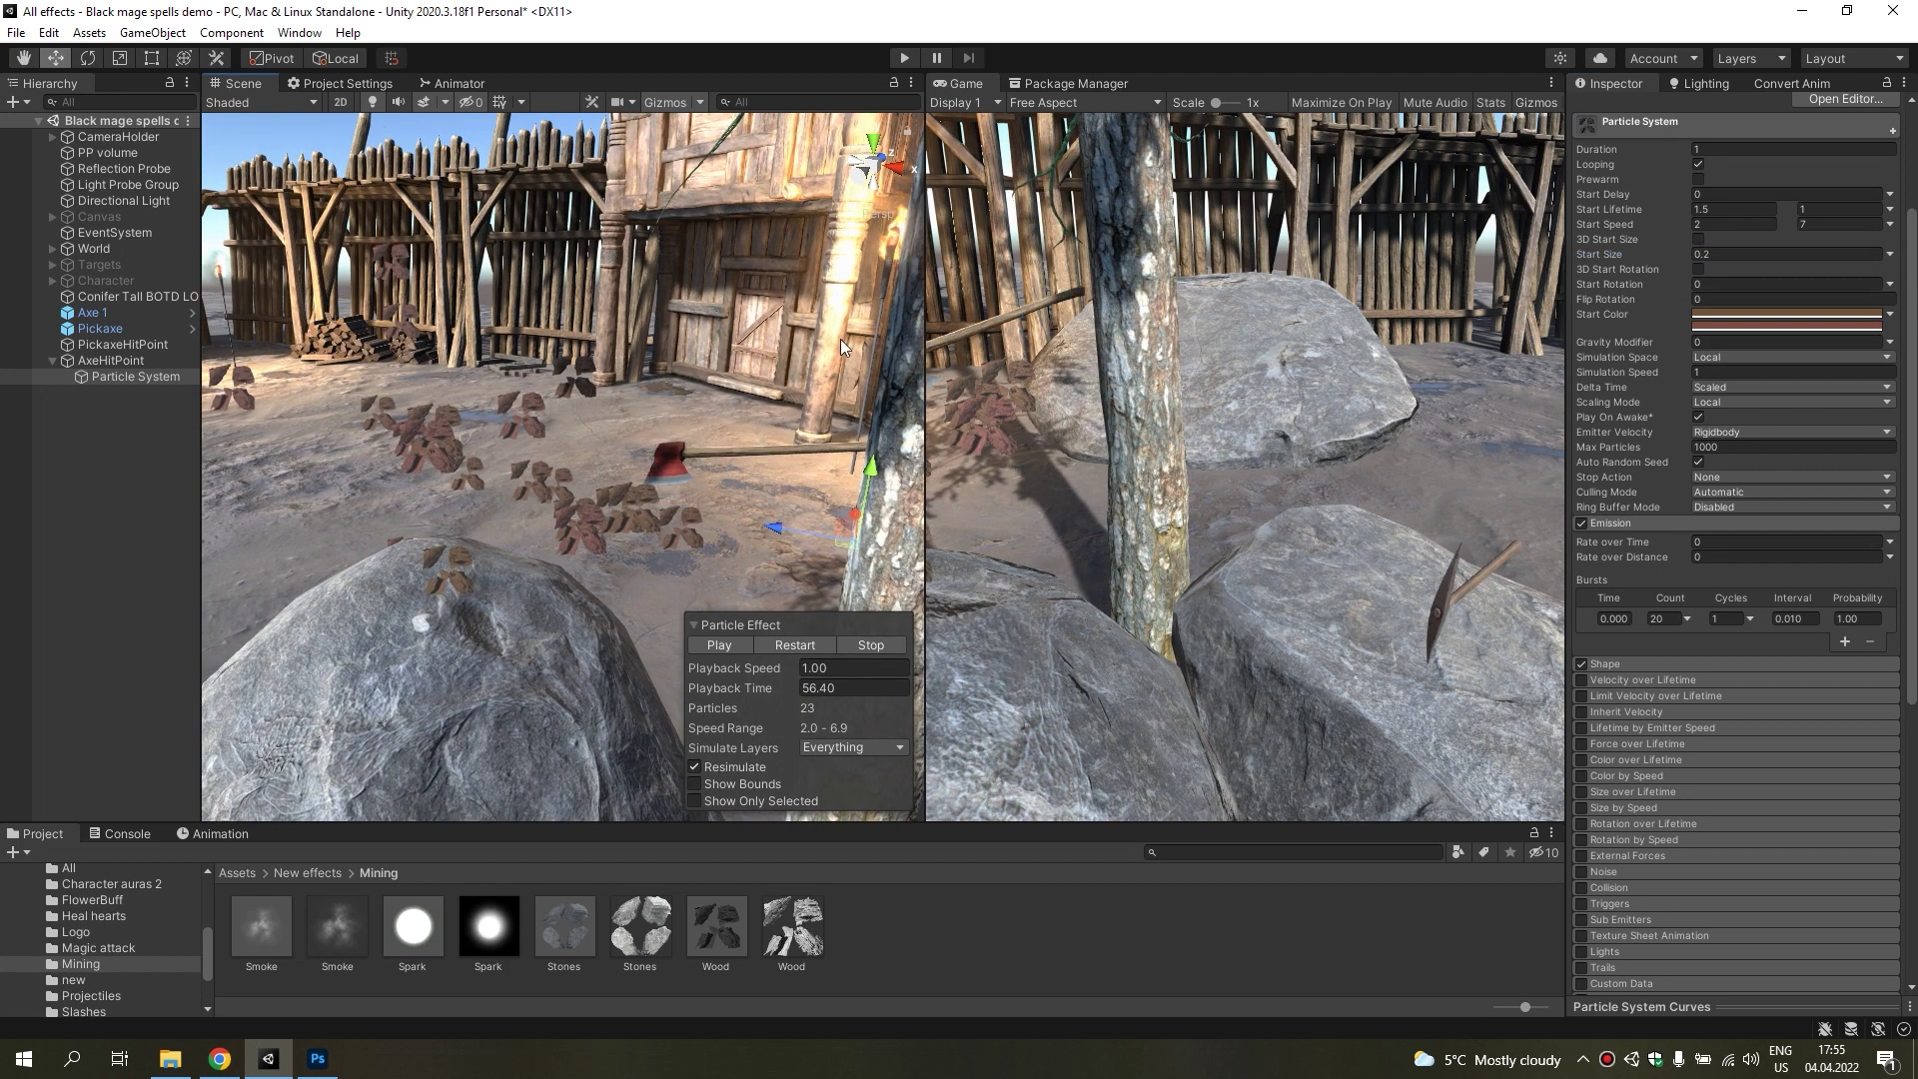
pyautogui.scroll(-5, 1812, 716)
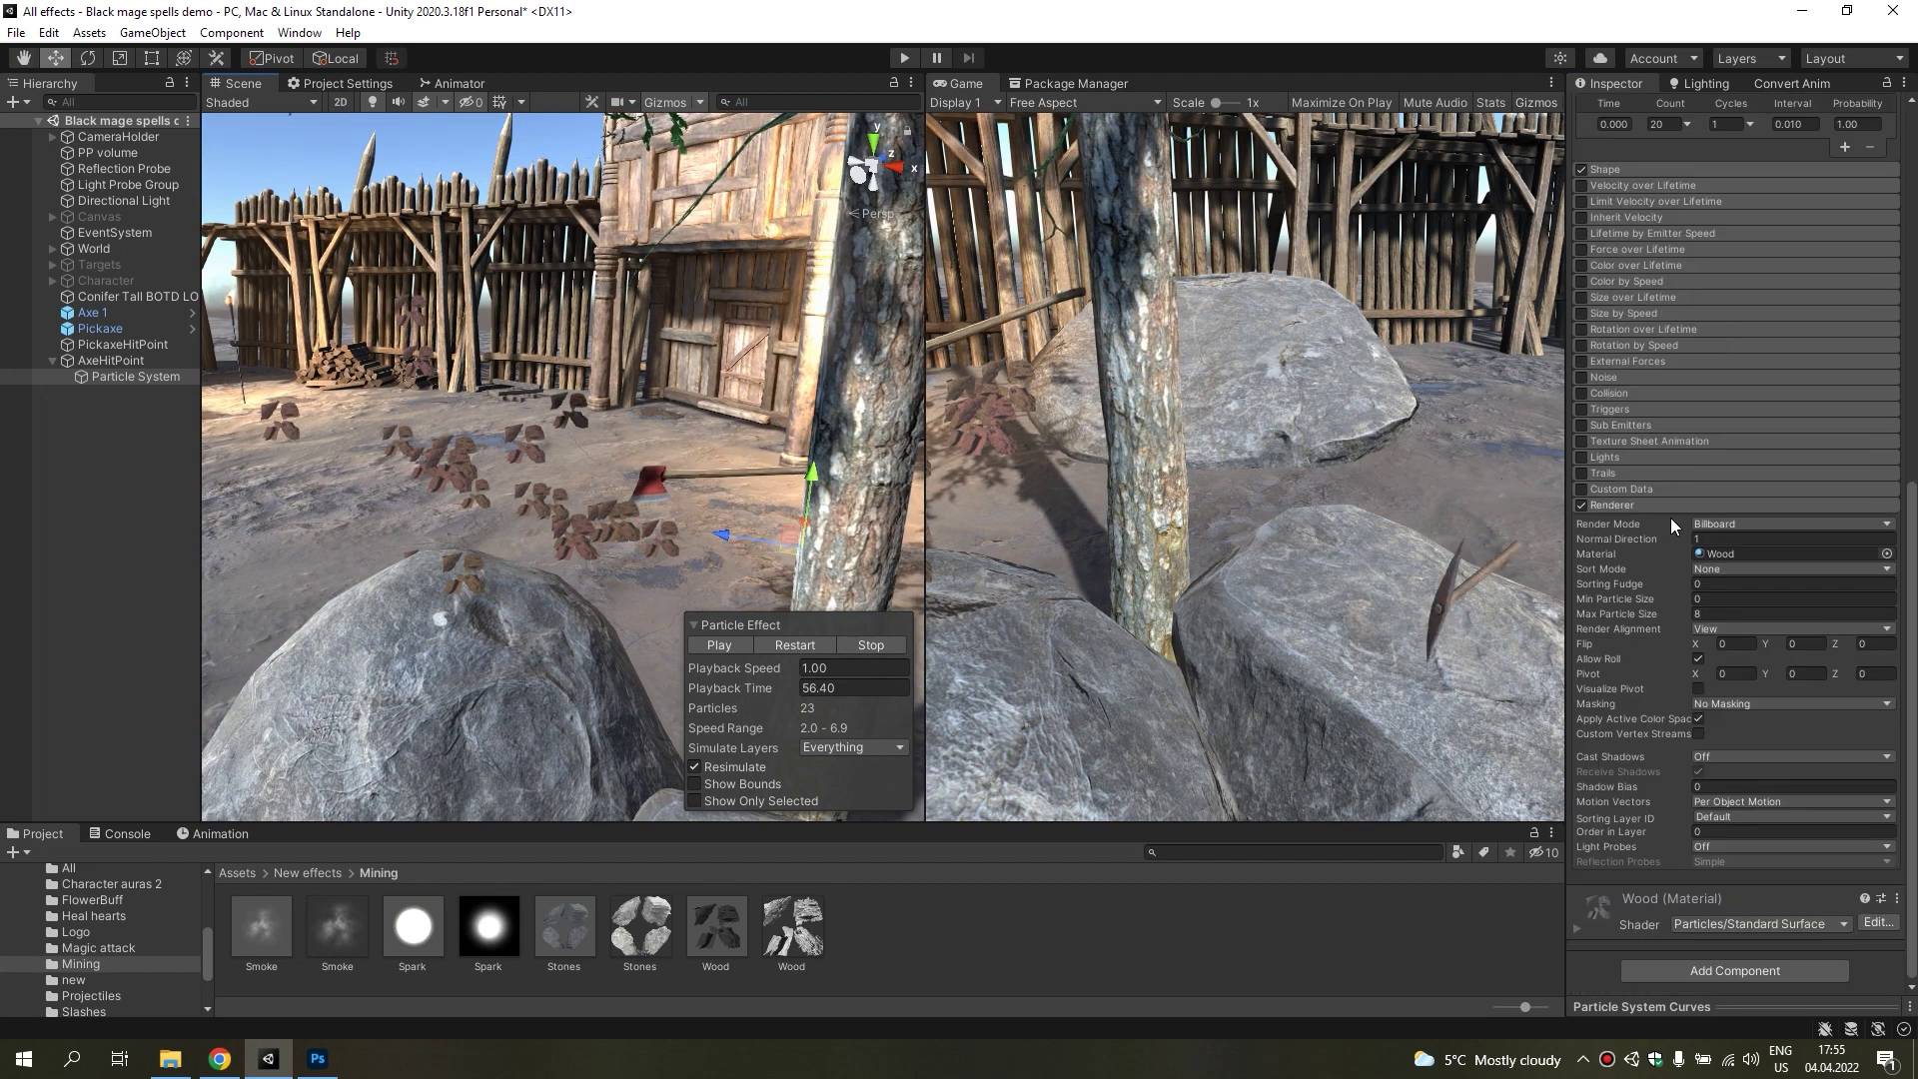
# Enable Texture Sheet Animation with a 2×2 tile grid.
pyautogui.click(1614, 440)
pyautogui.click(1708, 475)
pyautogui.write('2')
pyautogui.press('Tab')
pyautogui.write('2')
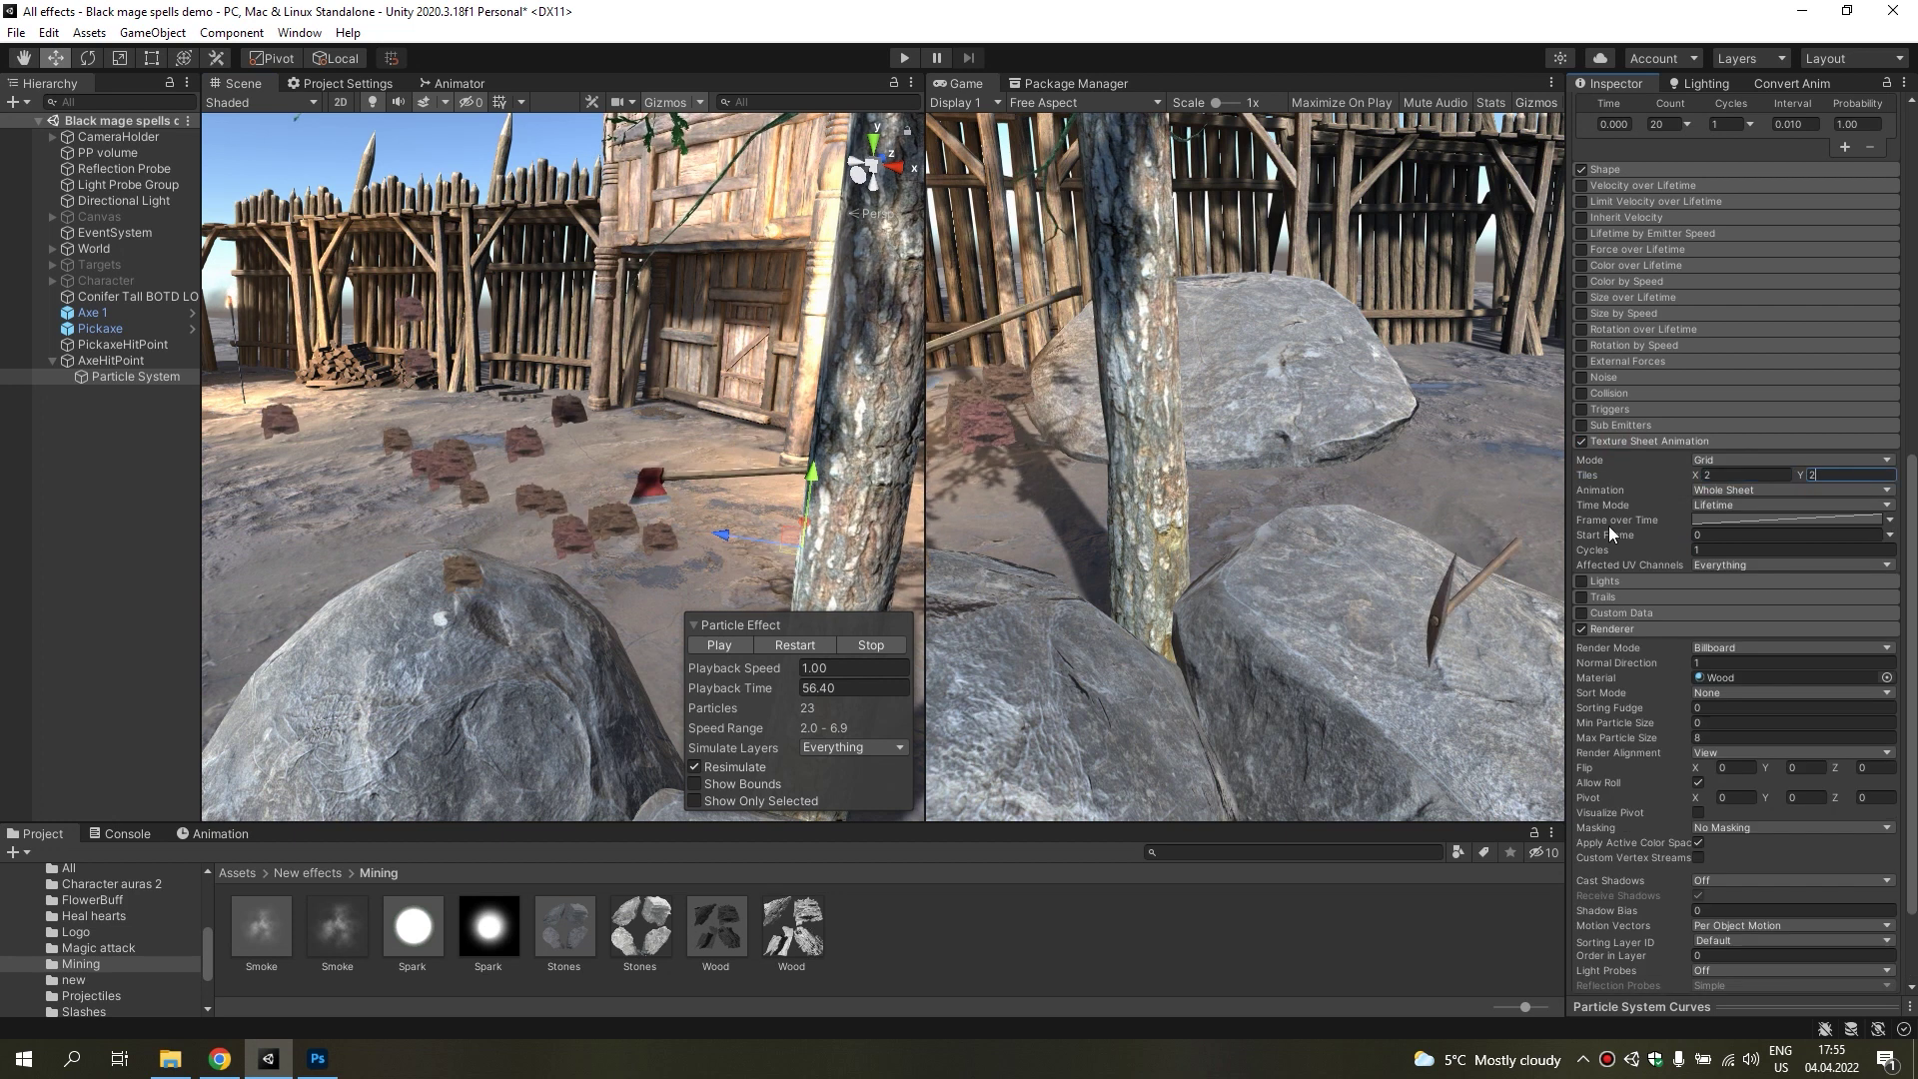
# Set Frame over Time to Random Between Two Constants, 0 to 3.9996.
pyautogui.click(1888, 520)
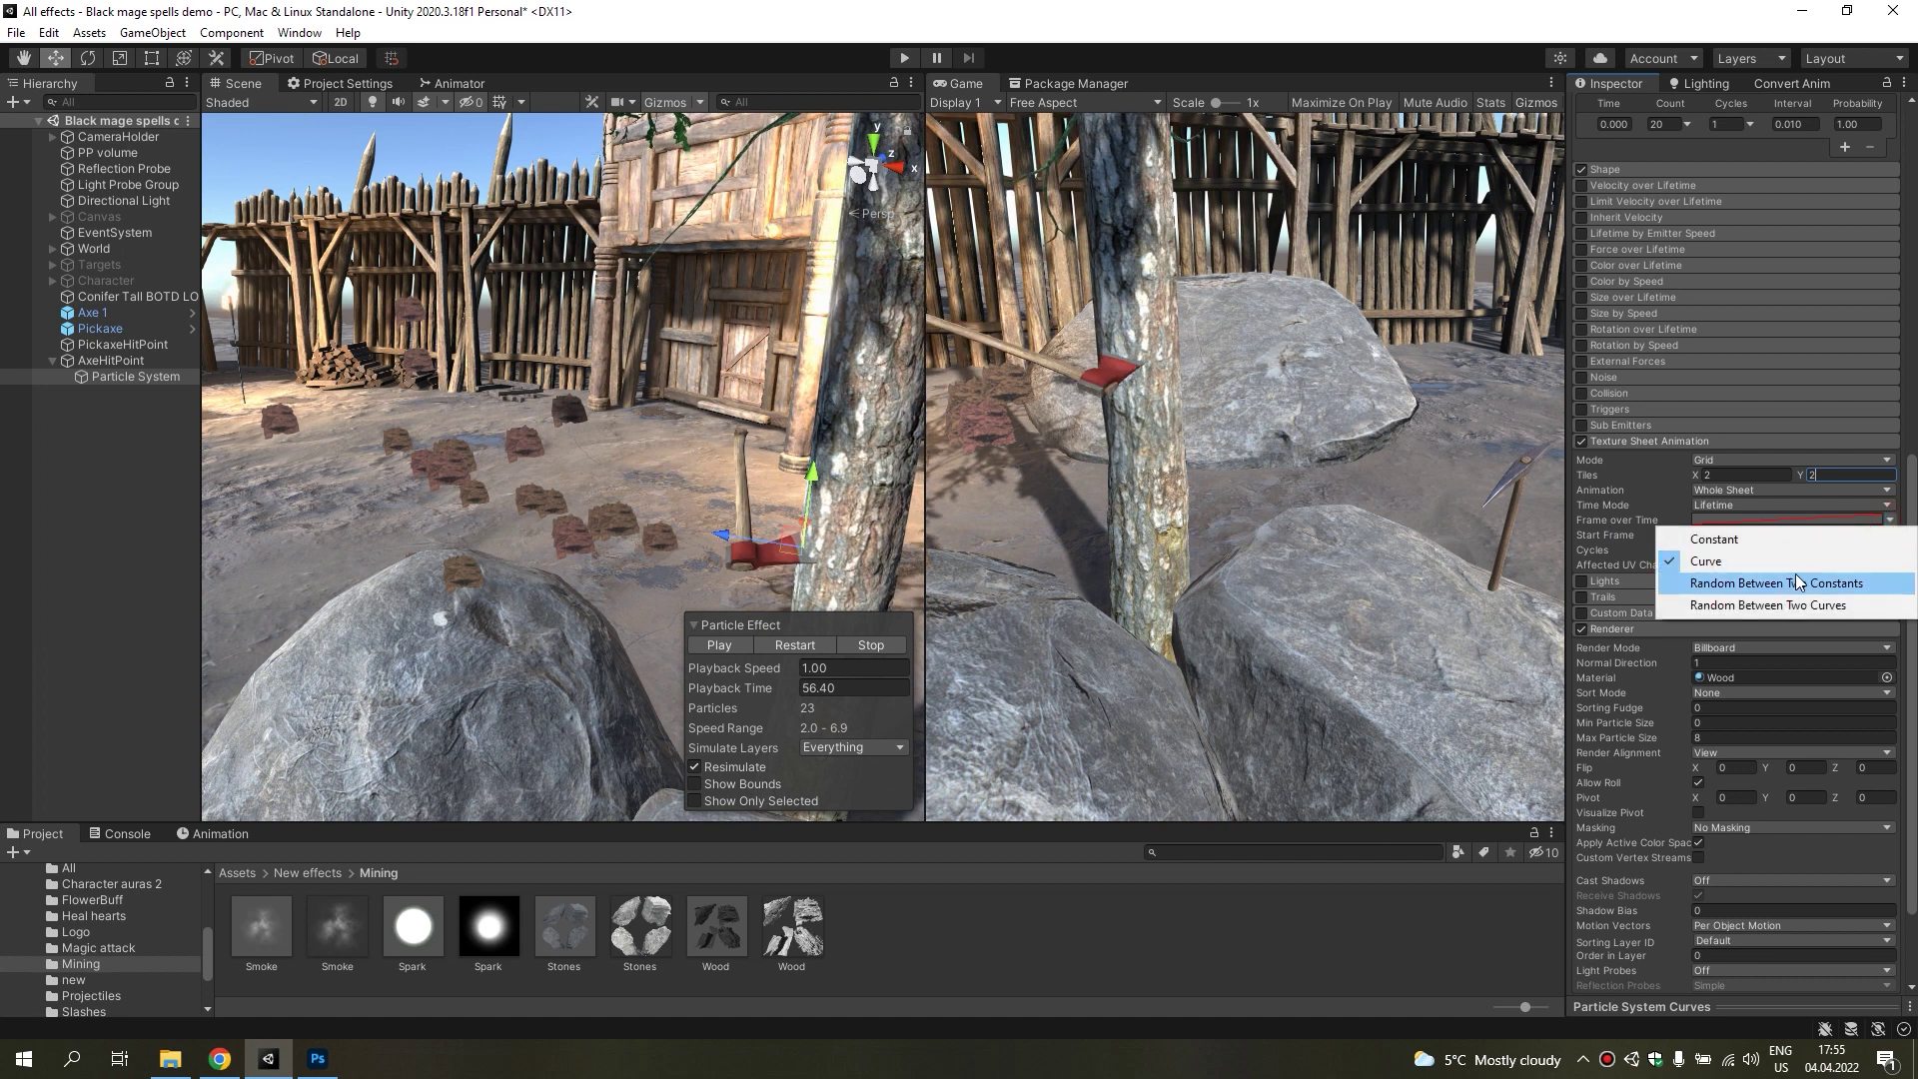
pyautogui.click(1795, 583)
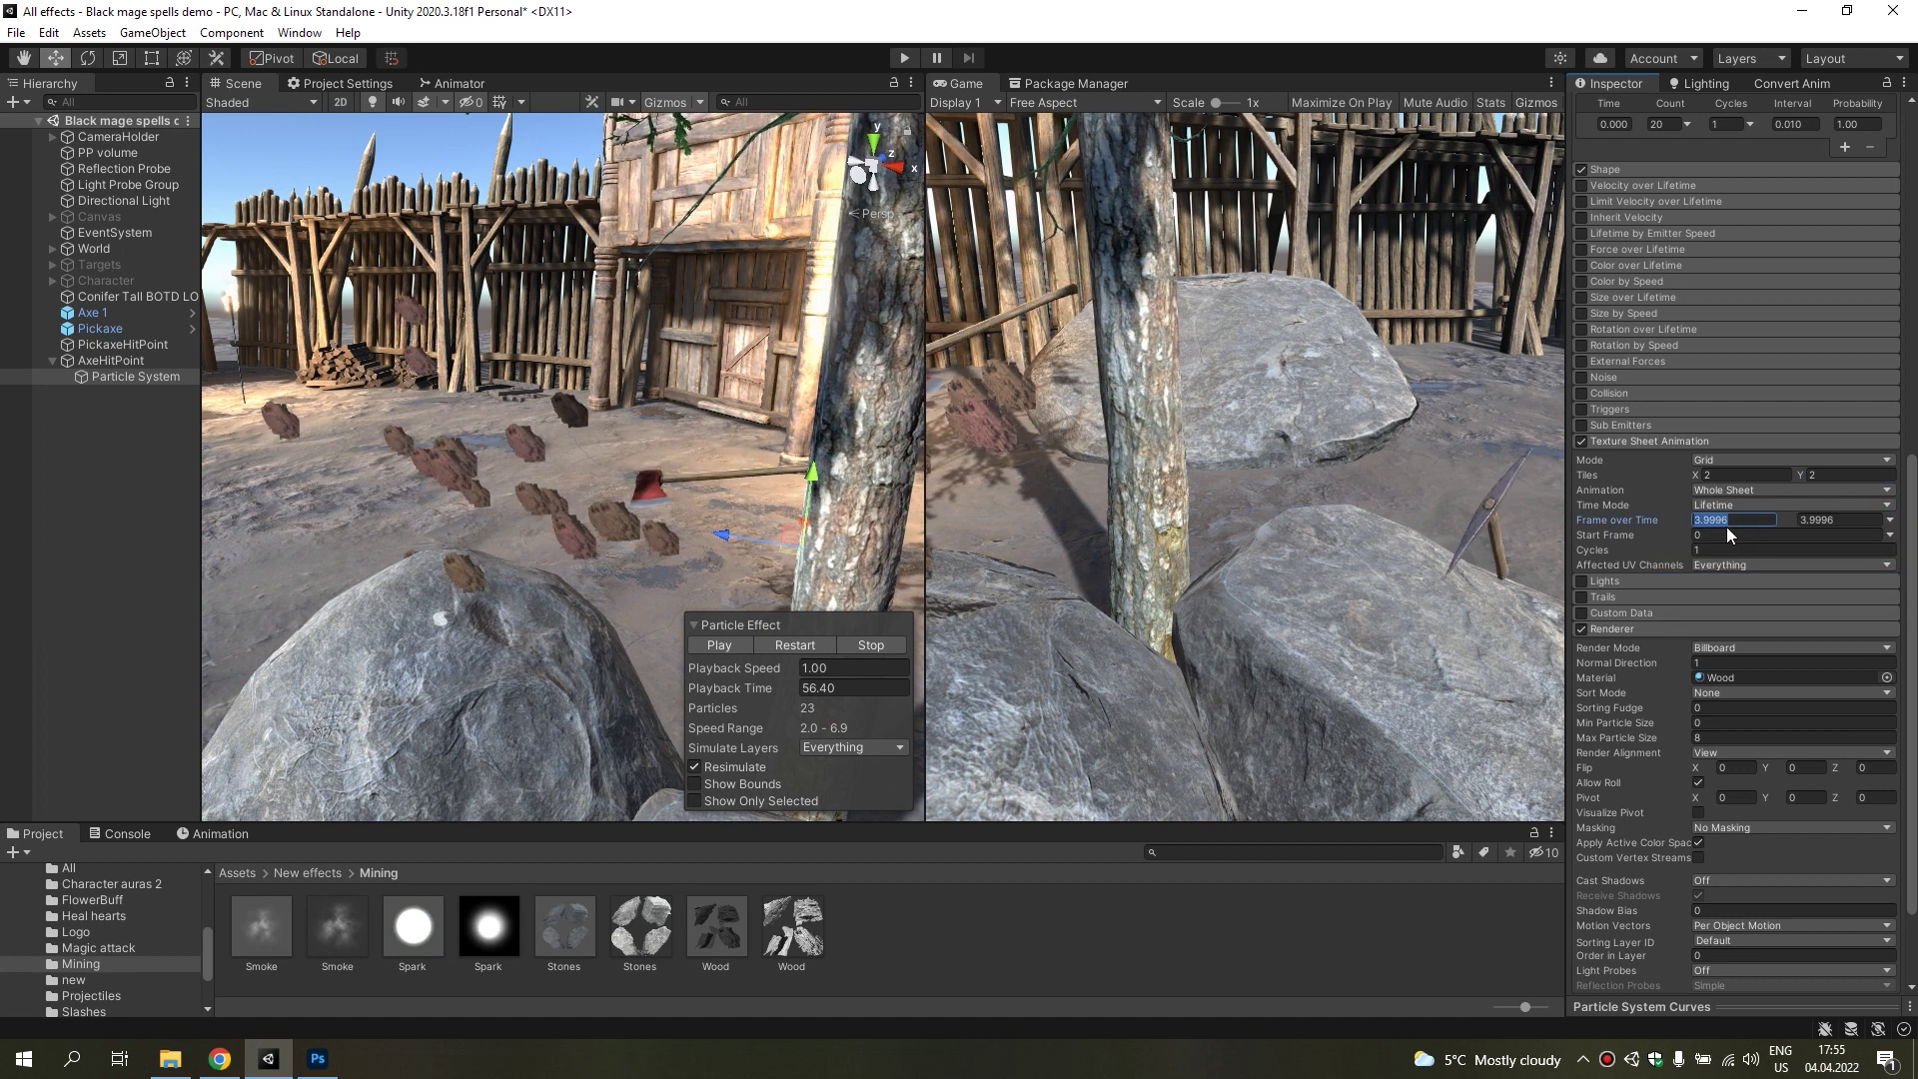
pyautogui.write('0')
pyautogui.click(1845, 519)
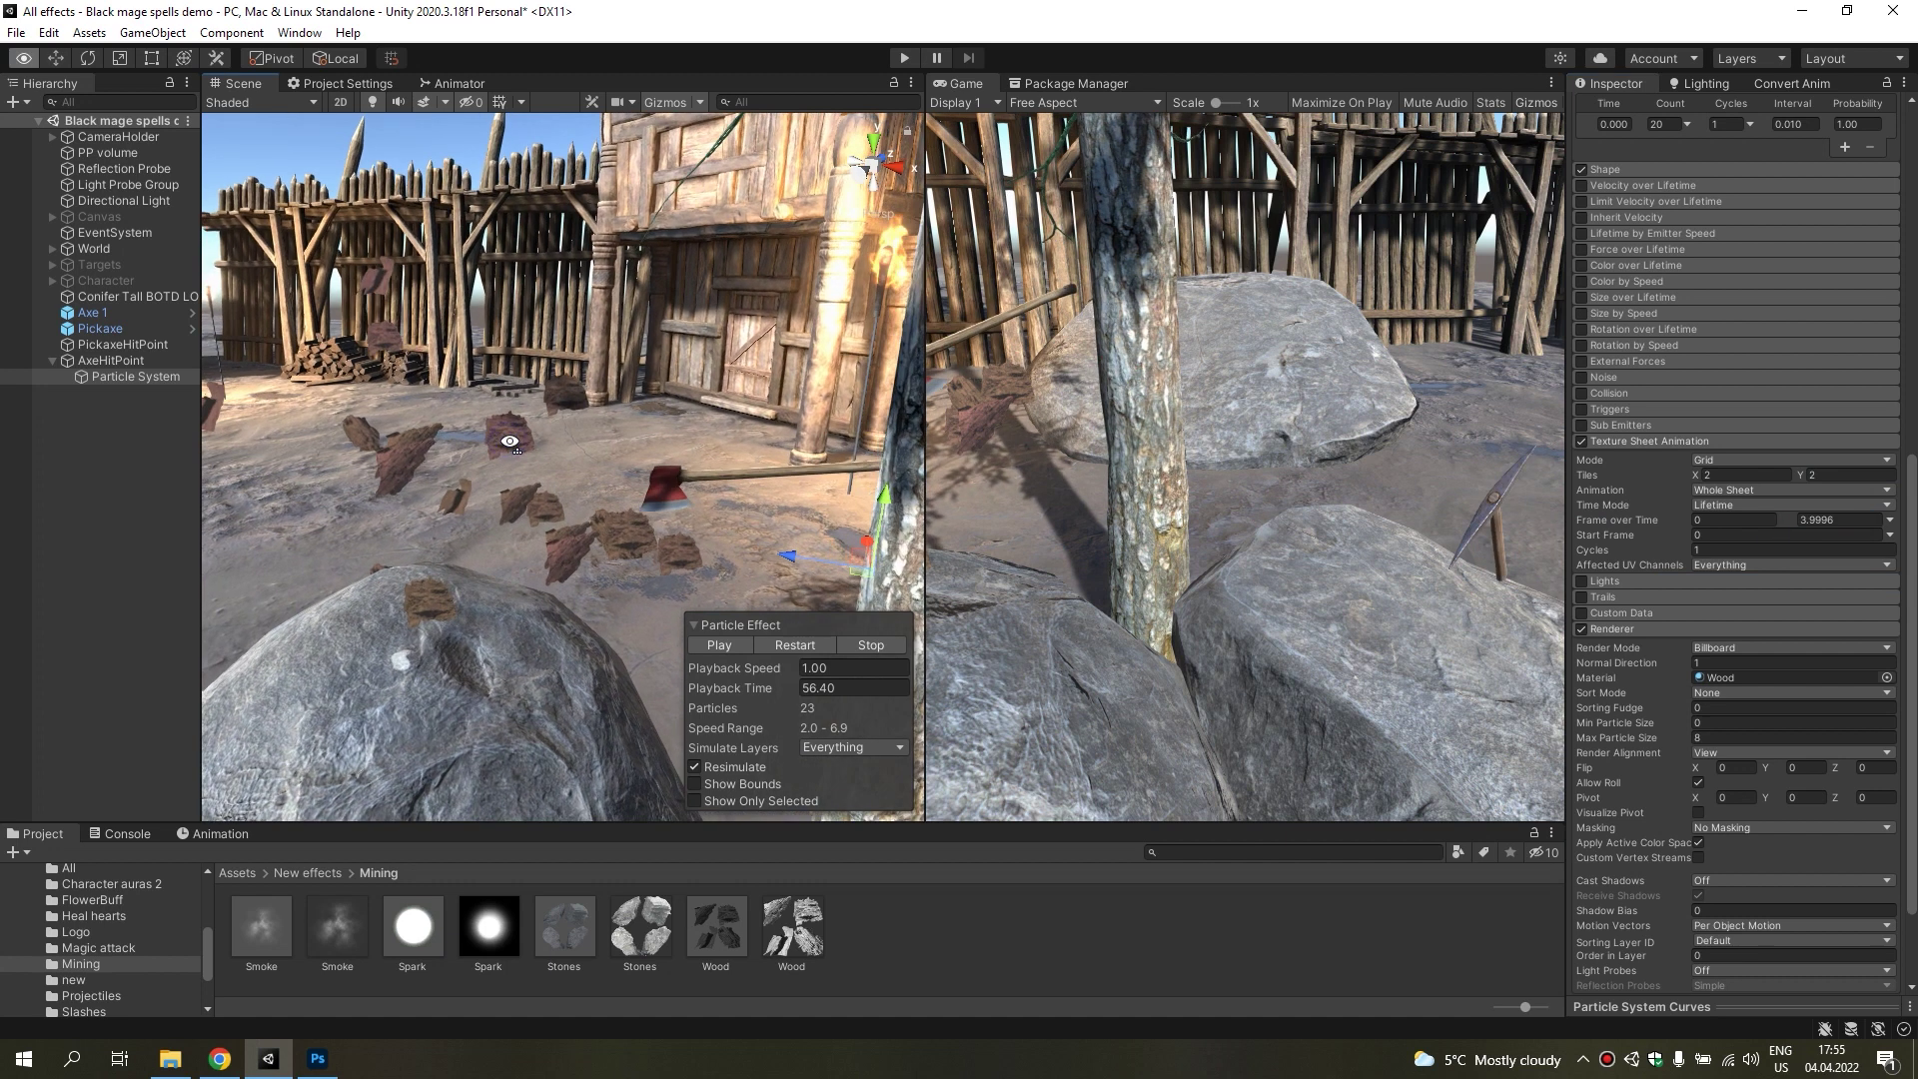
pyautogui.scroll(5, 1698, 510)
pyautogui.scroll(5, 1716, 506)
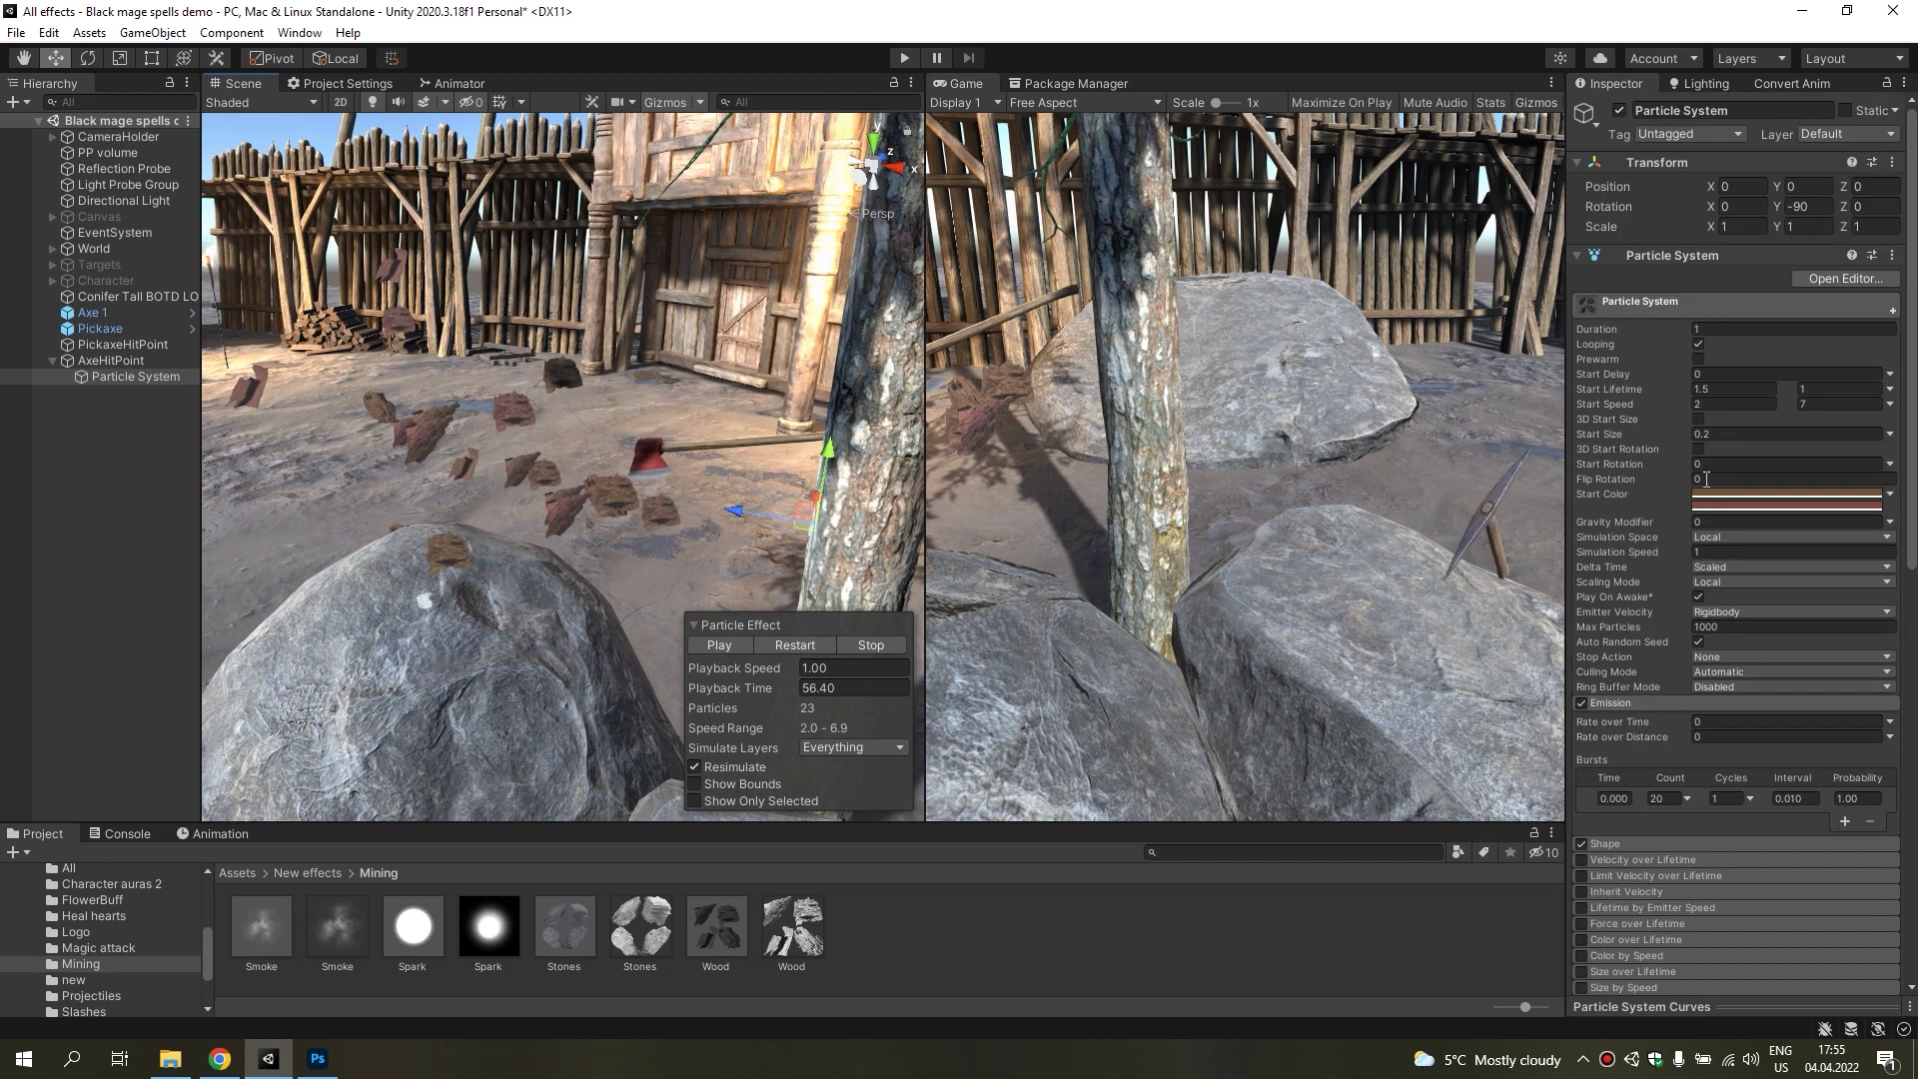
# Enable 3D Start Size, random between 0.02 and 0.2 on X, Y and Z.
pyautogui.click(1710, 439)
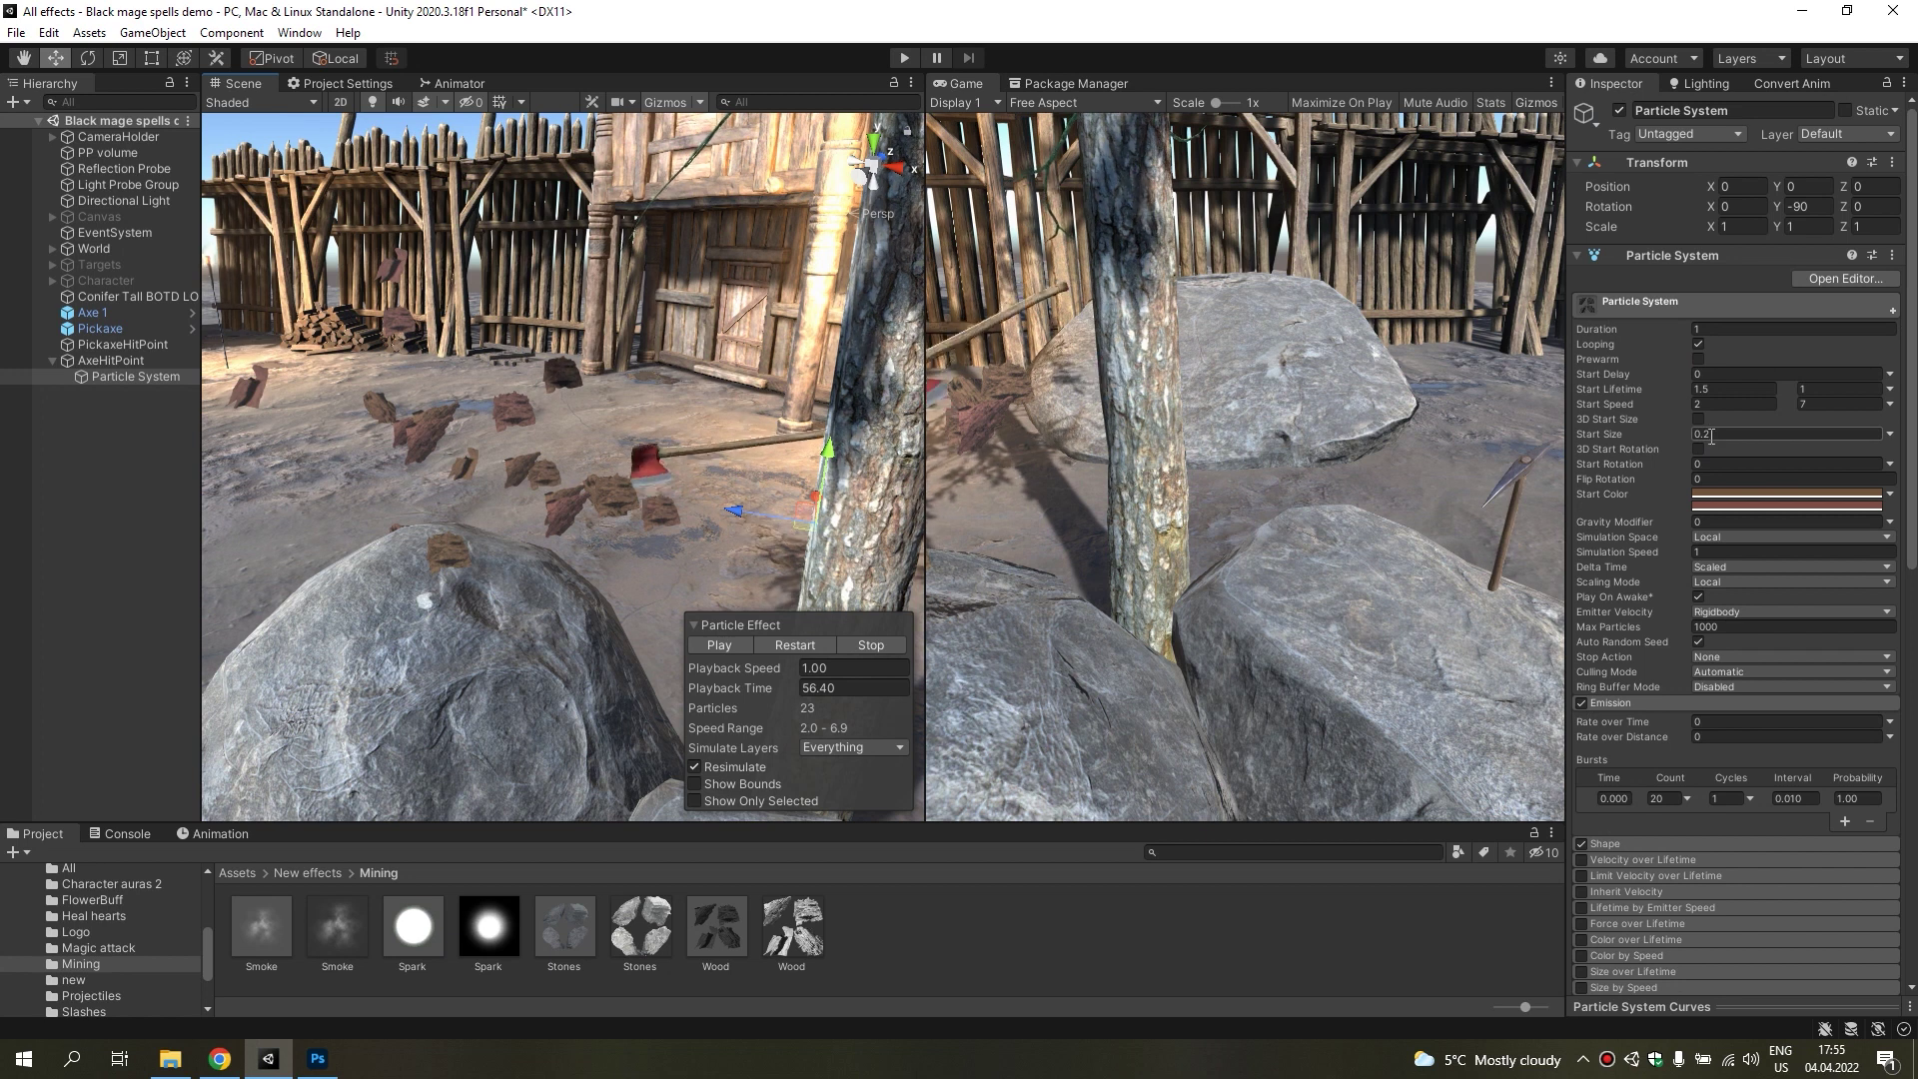
pyautogui.click(1698, 419)
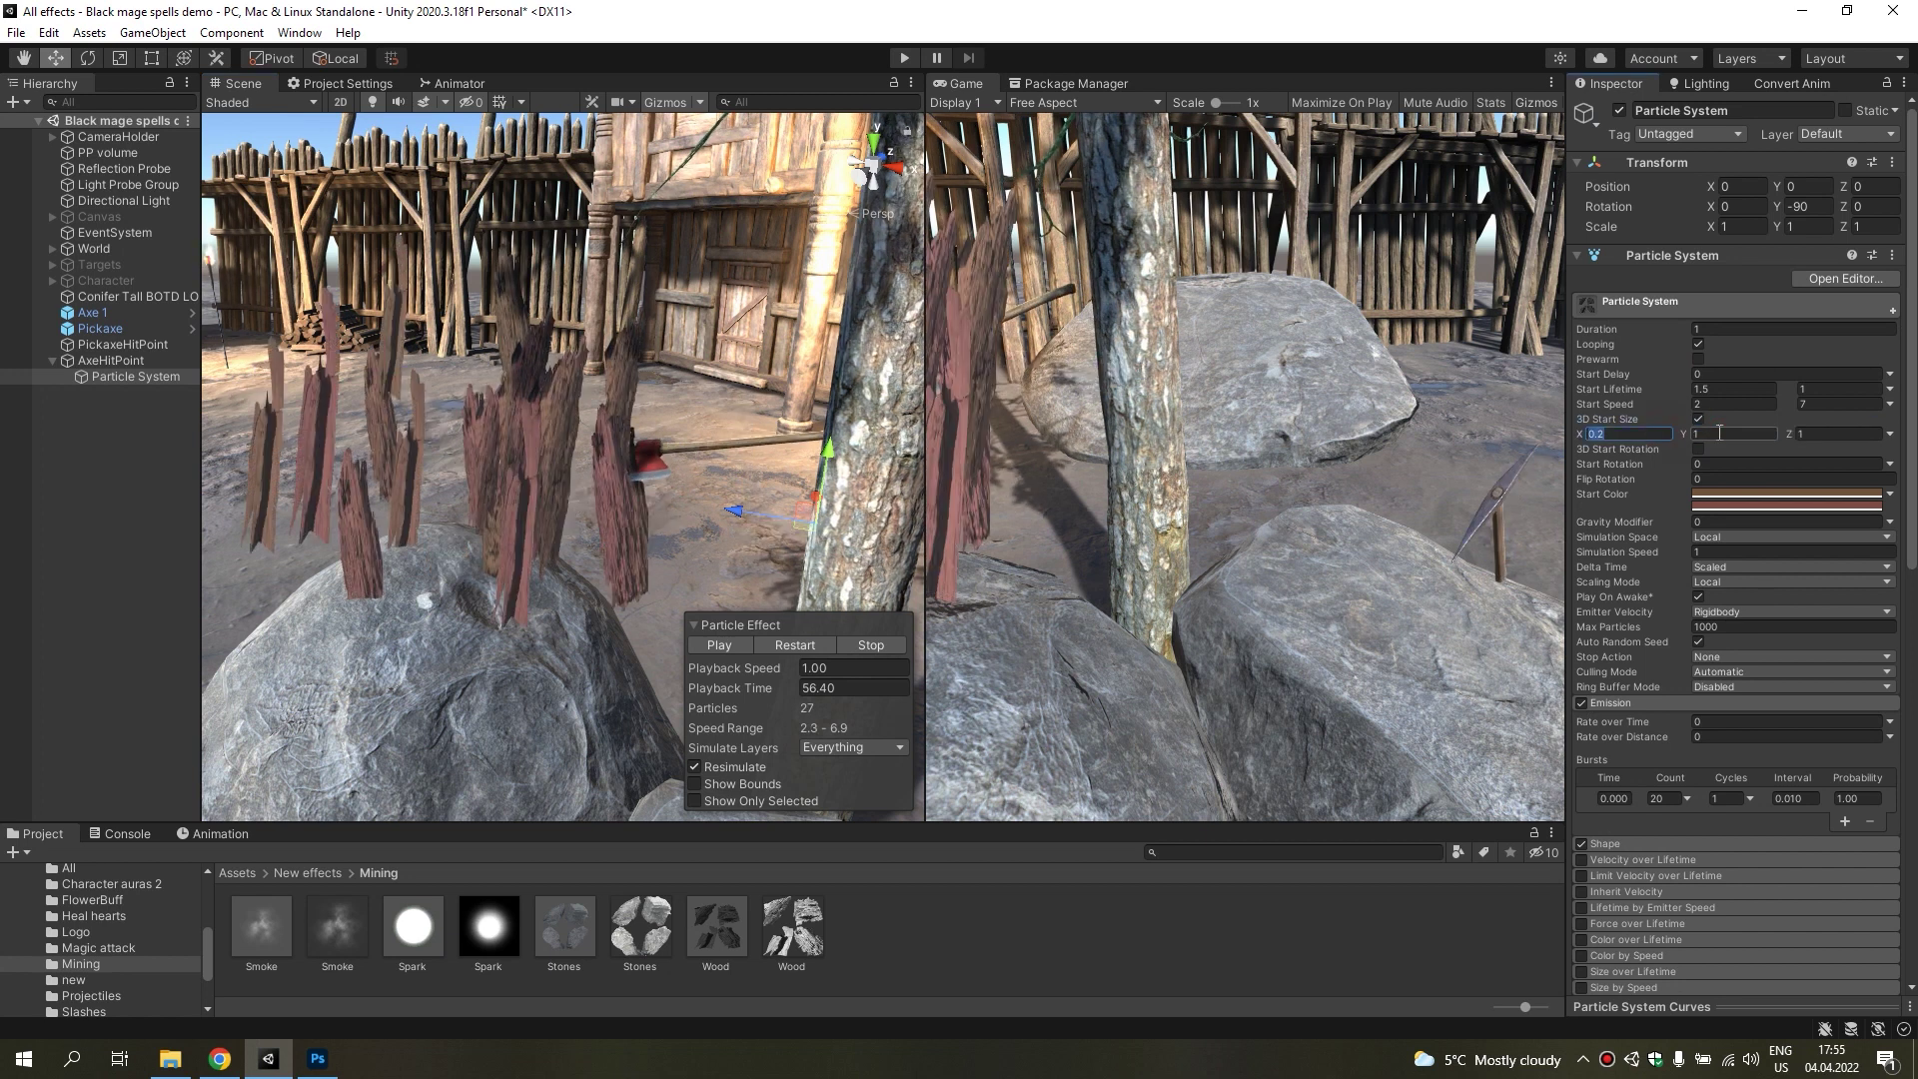
pyautogui.click(1838, 434)
pyautogui.write('0.2')
pyautogui.click(1889, 436)
pyautogui.click(1773, 497)
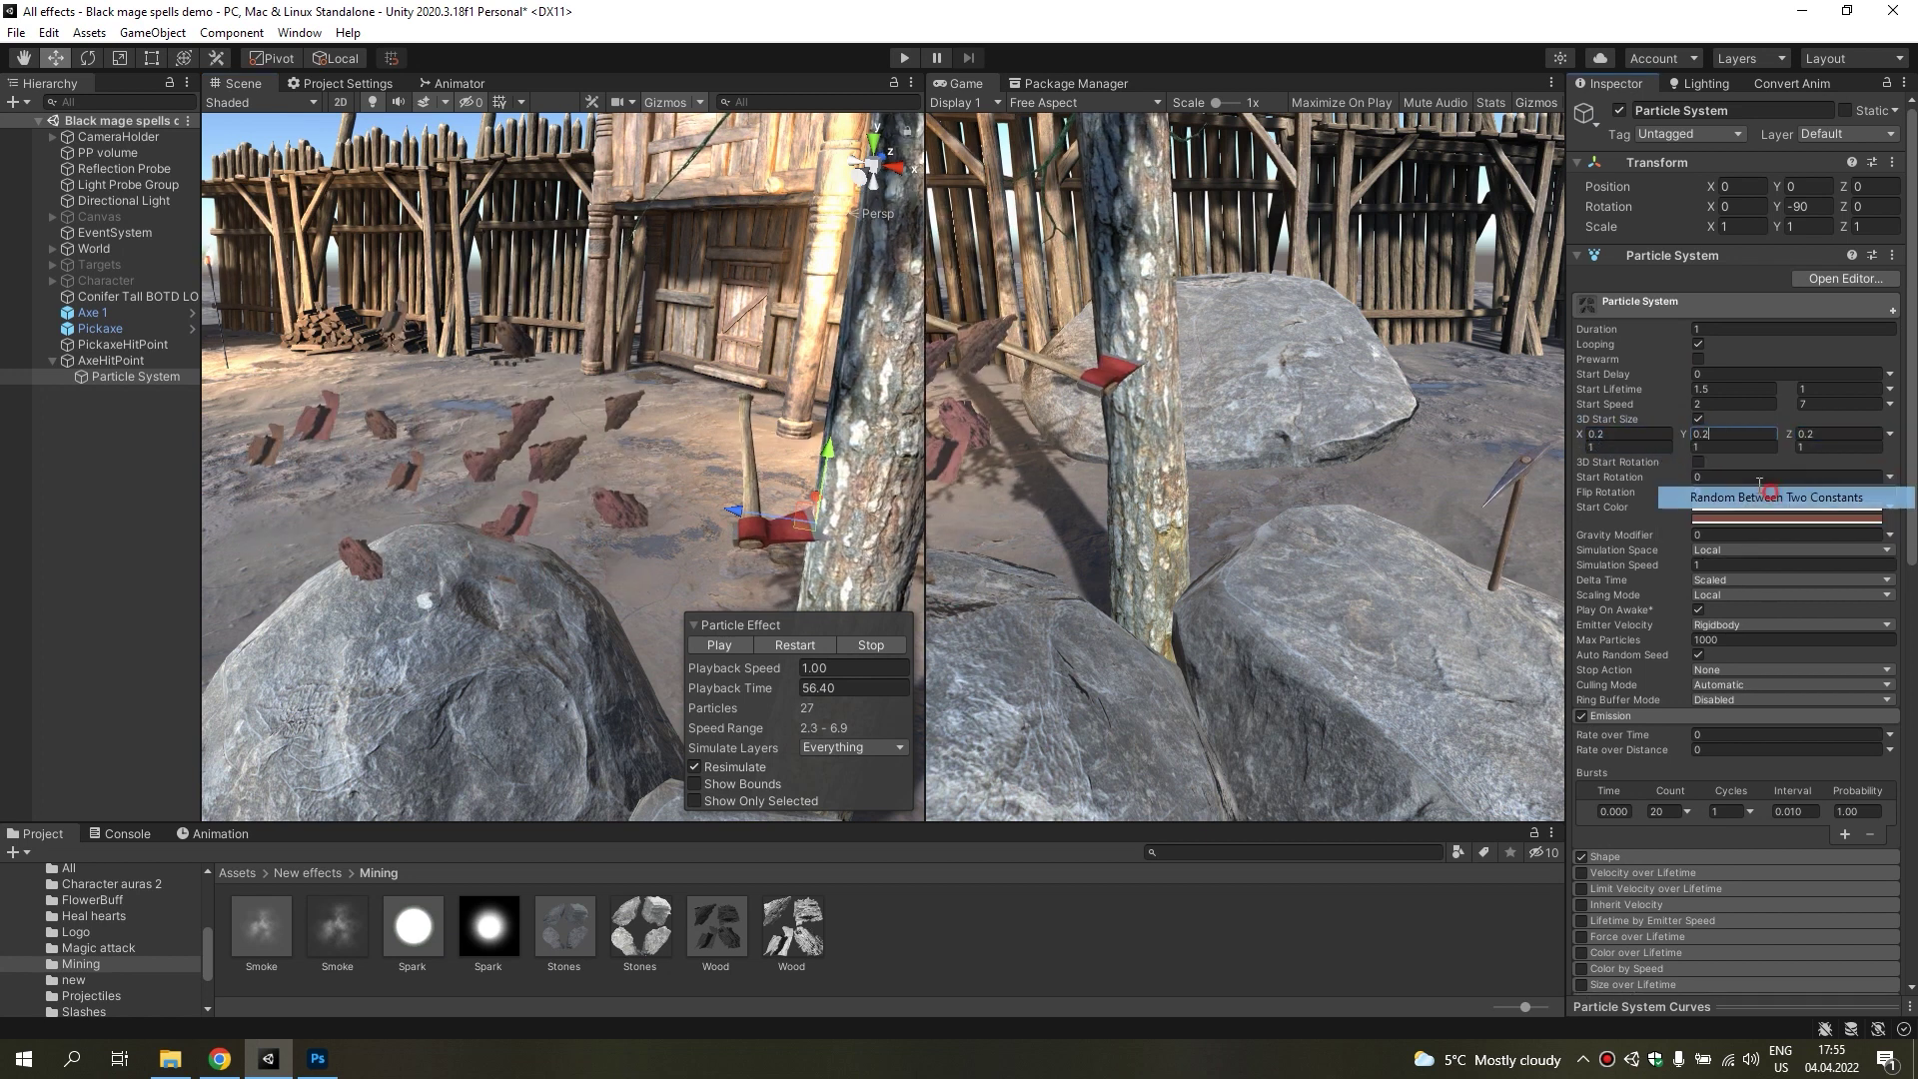
pyautogui.click(1647, 446)
pyautogui.write('0.')
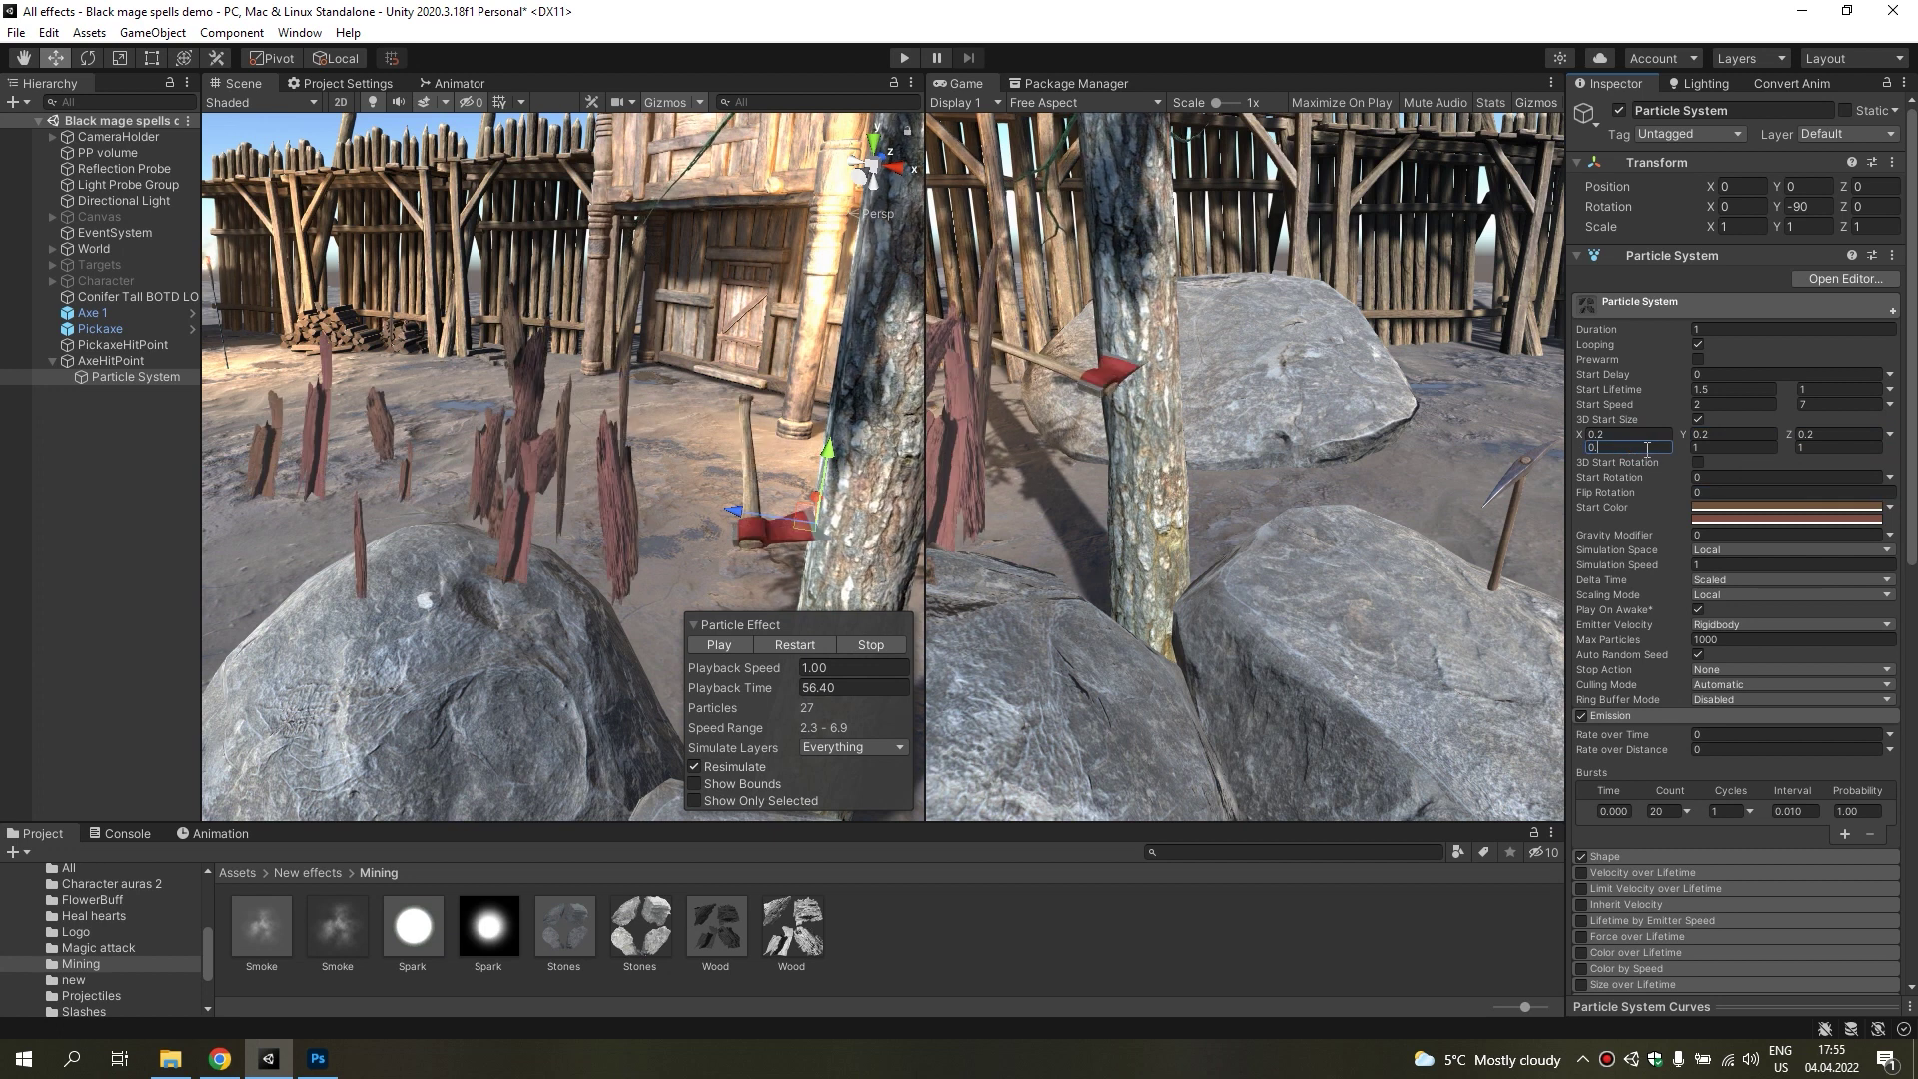
pyautogui.write('02')
pyautogui.press('Tab')
pyautogui.write('0.02')
pyautogui.press('Tab')
pyautogui.write('0.02')
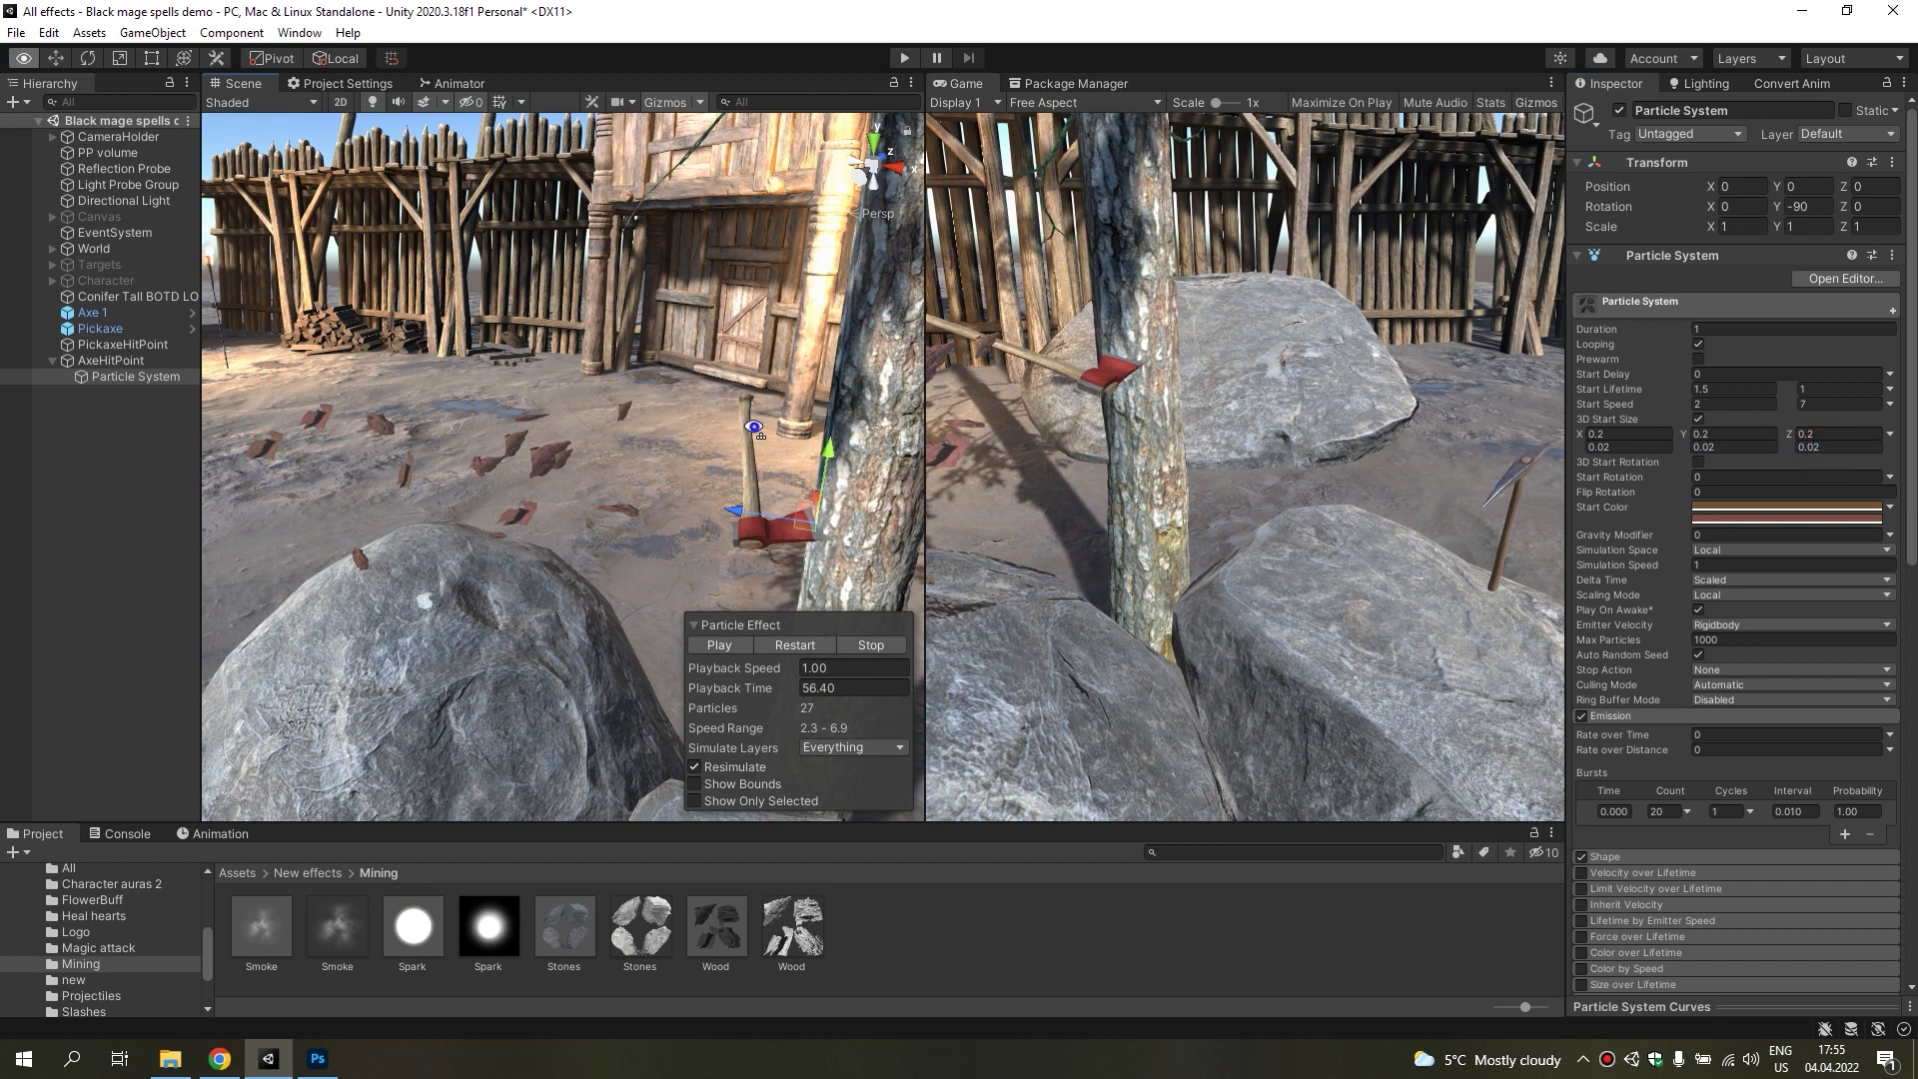
# Restart the particle preview to see the varied shard sizes.
pyautogui.click(818, 647)
pyautogui.scroll(-5, 1680, 697)
pyautogui.scroll(-3, 1681, 697)
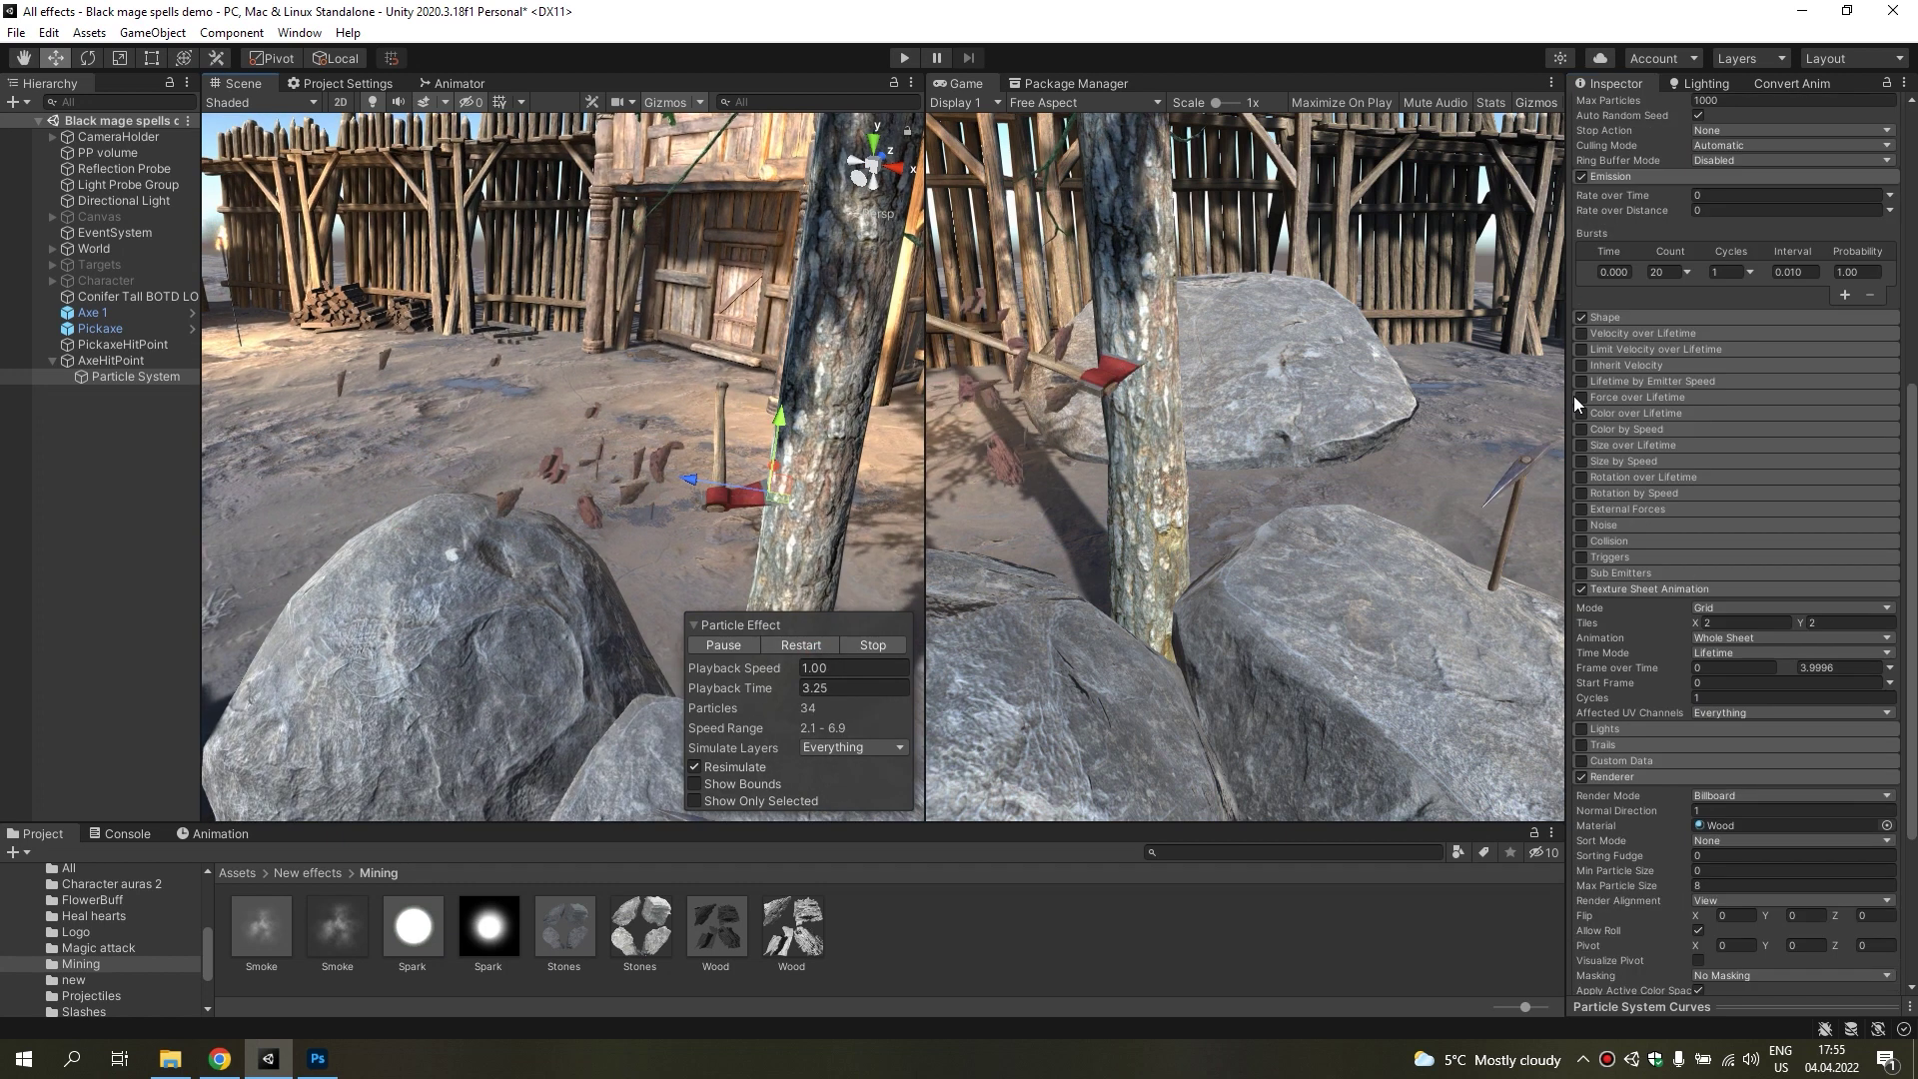
pyautogui.scroll(9, 1609, 412)
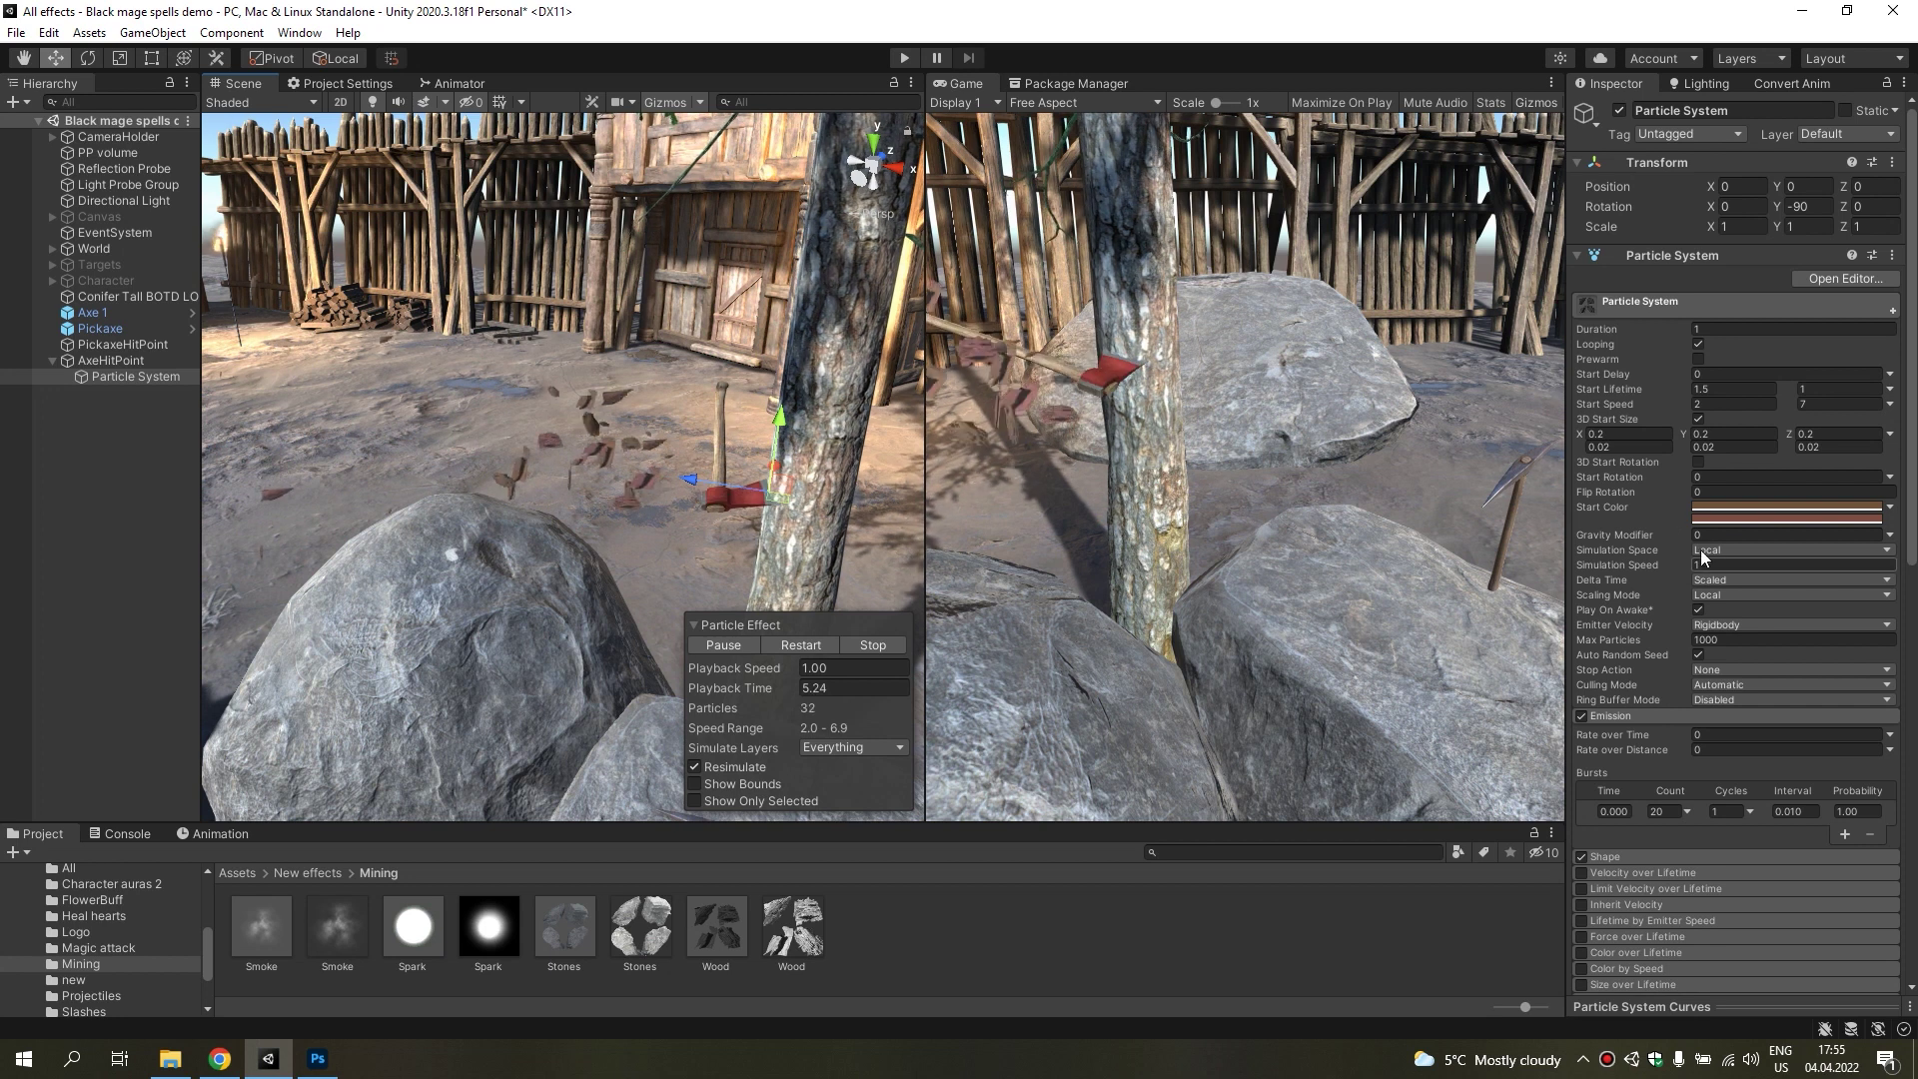
# Enable Force over Lifetime in World space with a Y force of -12.
pyautogui.scroll(-9, 1684, 574)
pyautogui.scroll(-3, 1661, 441)
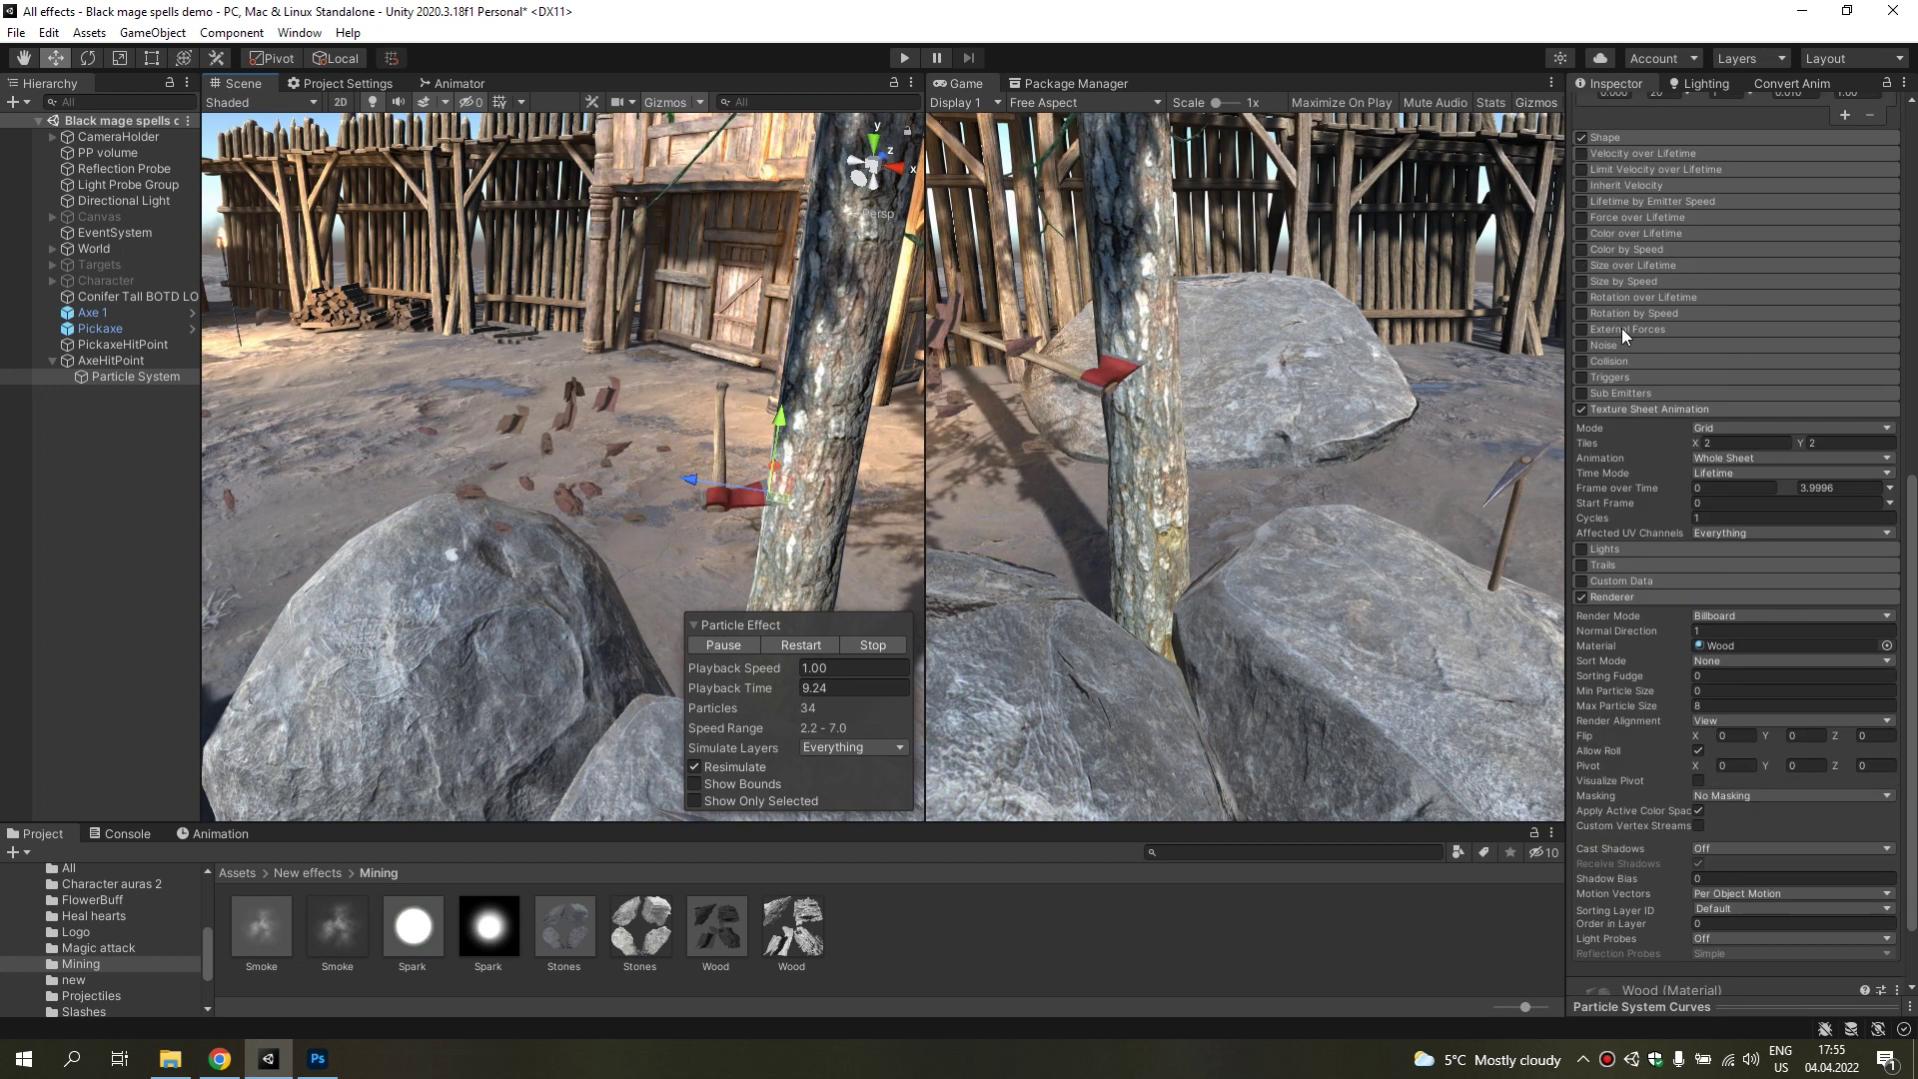
pyautogui.keyDown('alt'); pyautogui.moveTo(643, 384); pyautogui.dragTo(680, 378); pyautogui.keyUp('alt')
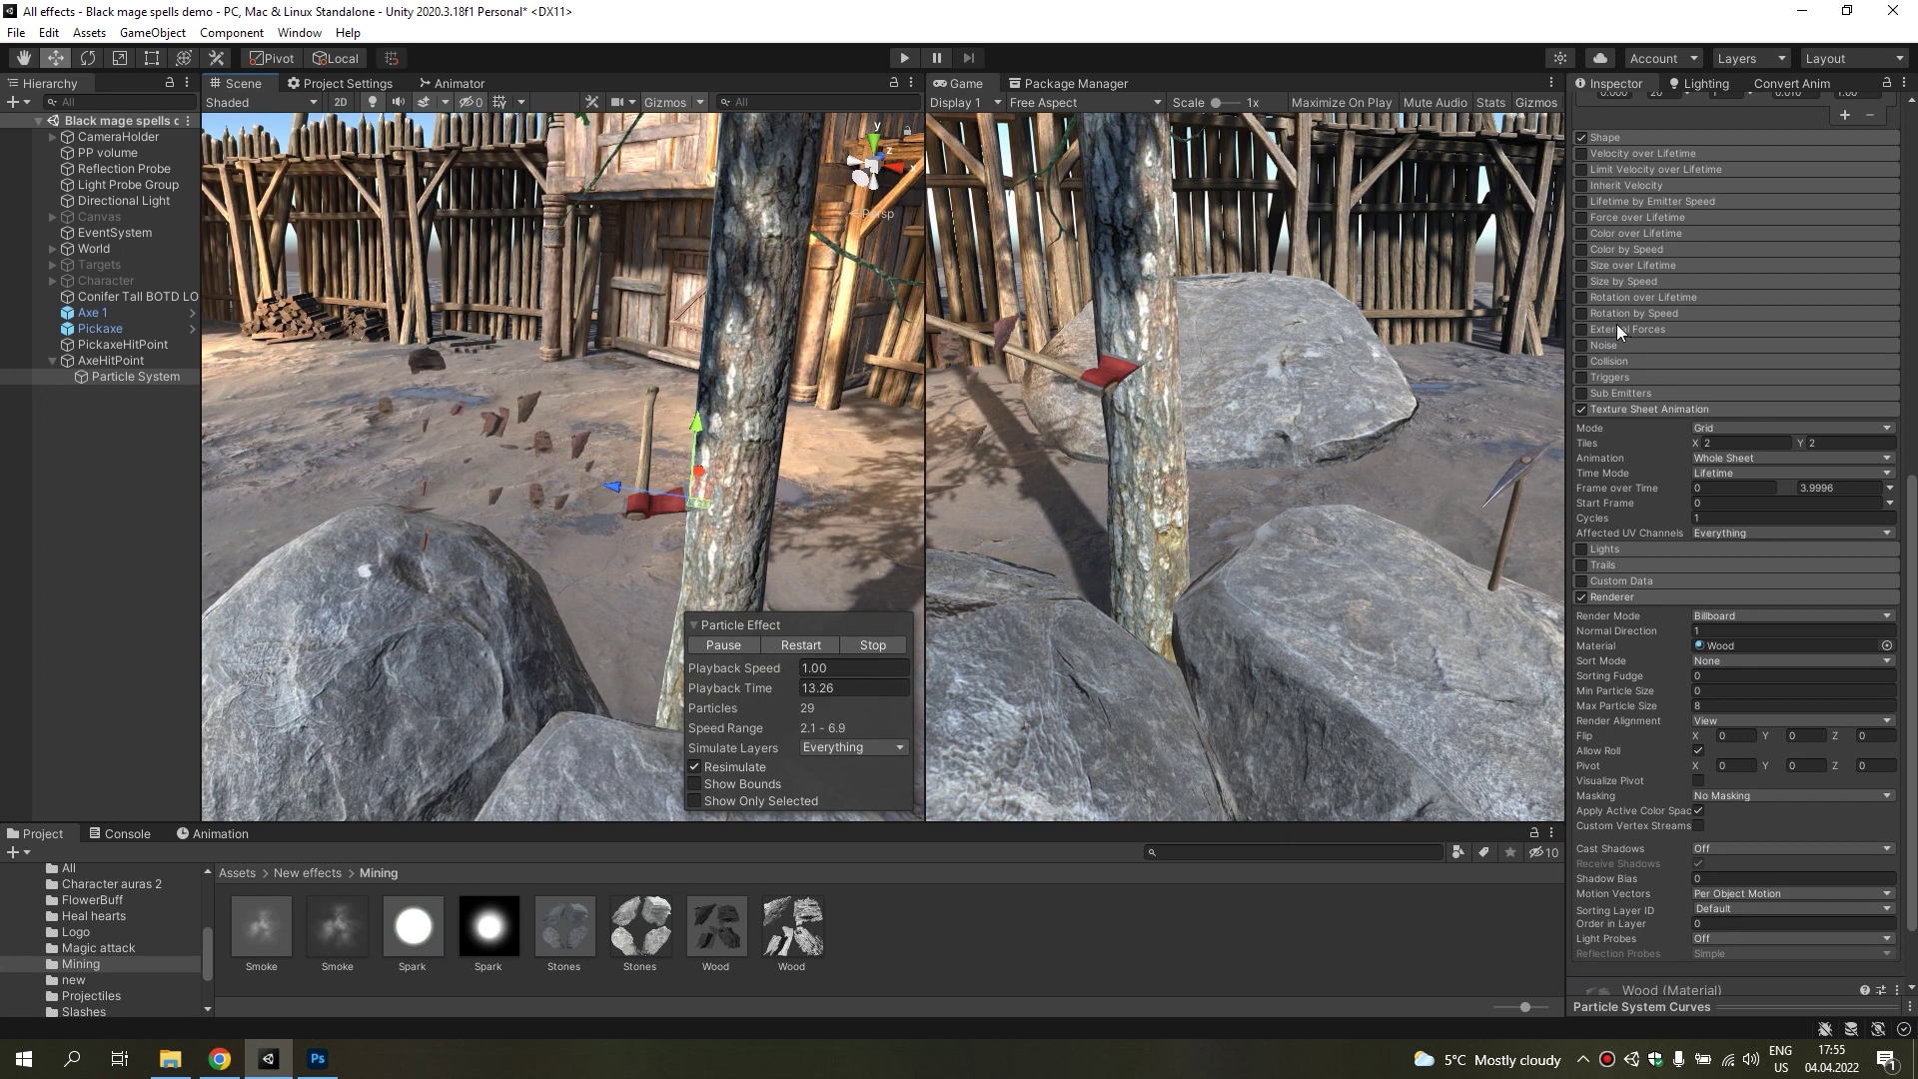
pyautogui.click(1603, 216)
pyautogui.click(1732, 252)
pyautogui.click(1734, 282)
pyautogui.click(1714, 236)
pyautogui.write('-12')
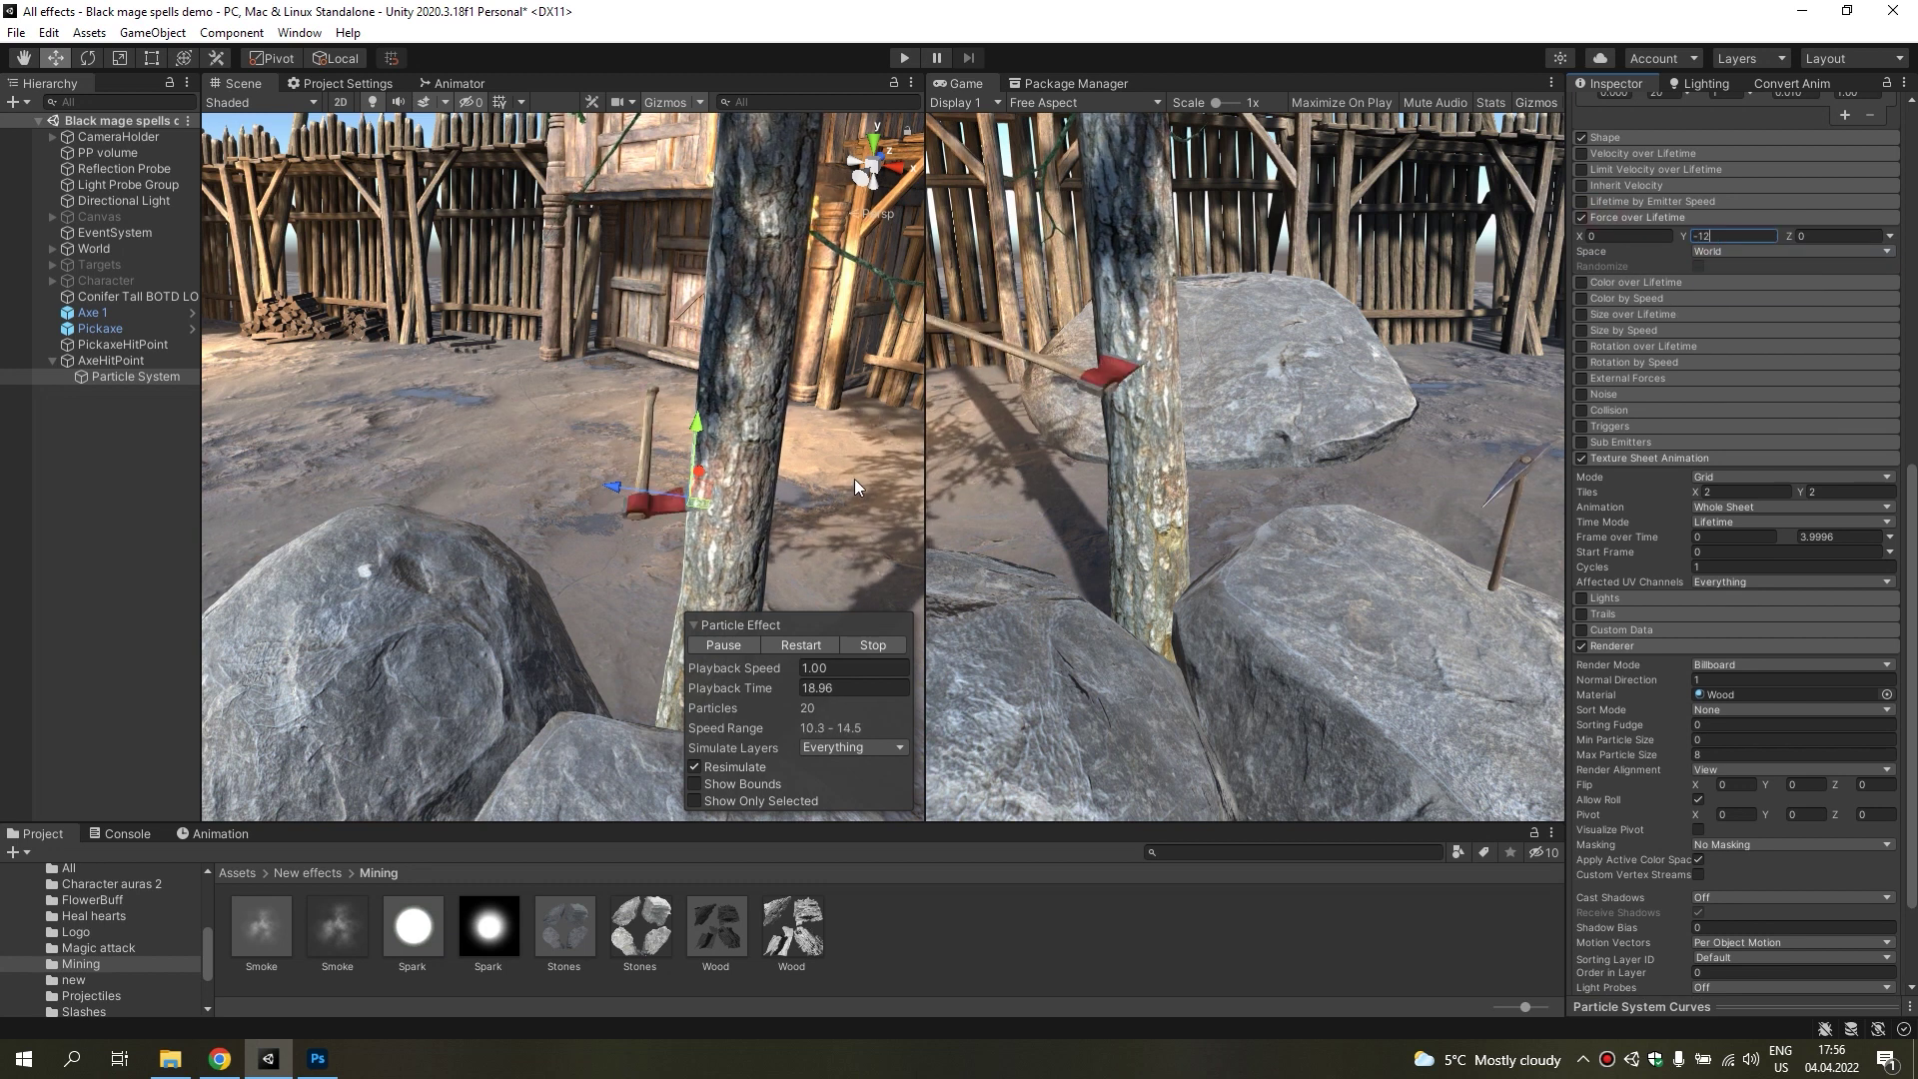
pyautogui.moveTo(823, 542); pyautogui.dragTo(751, 510, button='right')
# Enable Limit Velocity over Lifetime with Dampen set to 0.1.
pyautogui.scroll(5, 1688, 548)
pyautogui.scroll(3, 1687, 547)
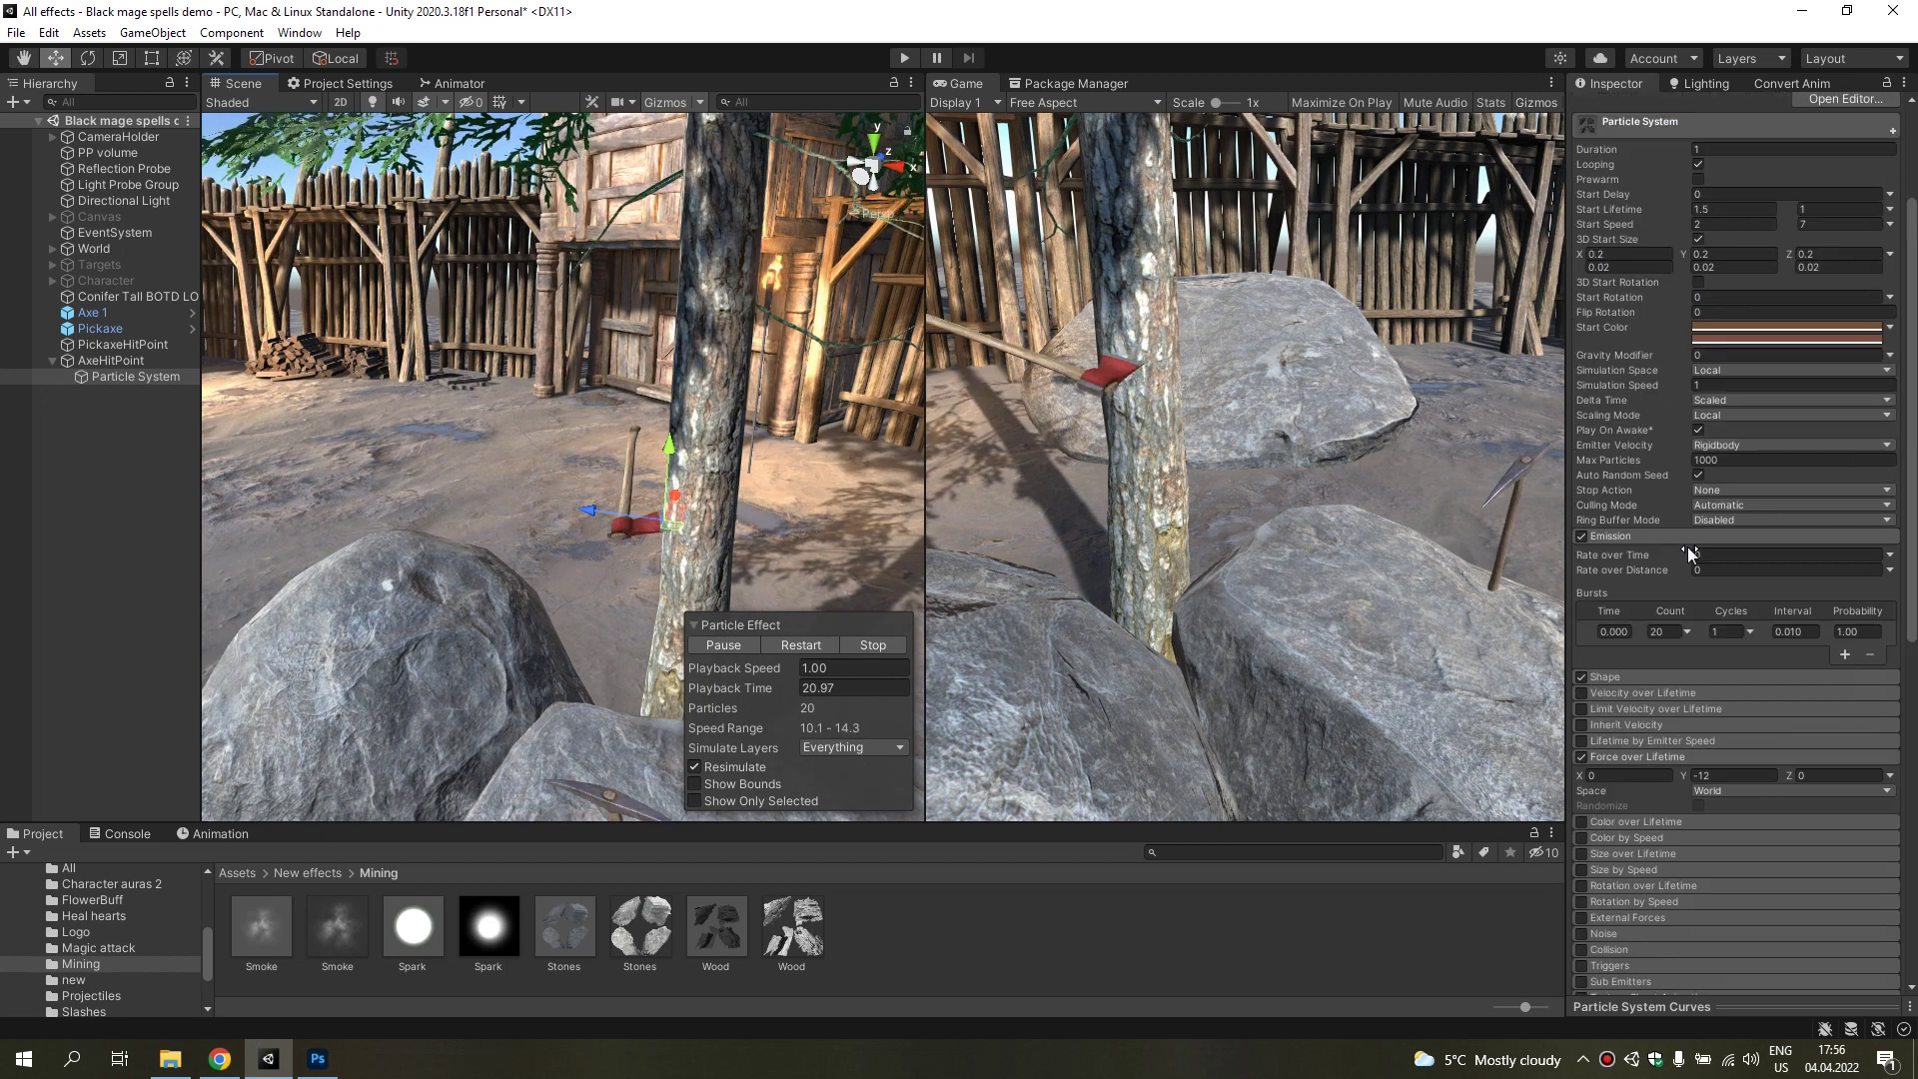
pyautogui.click(1626, 539)
pyautogui.click(1581, 585)
pyautogui.click(1640, 584)
pyautogui.click(1698, 677)
pyautogui.click(1712, 632)
pyautogui.write('0.2')
pyautogui.press('BackSpace')
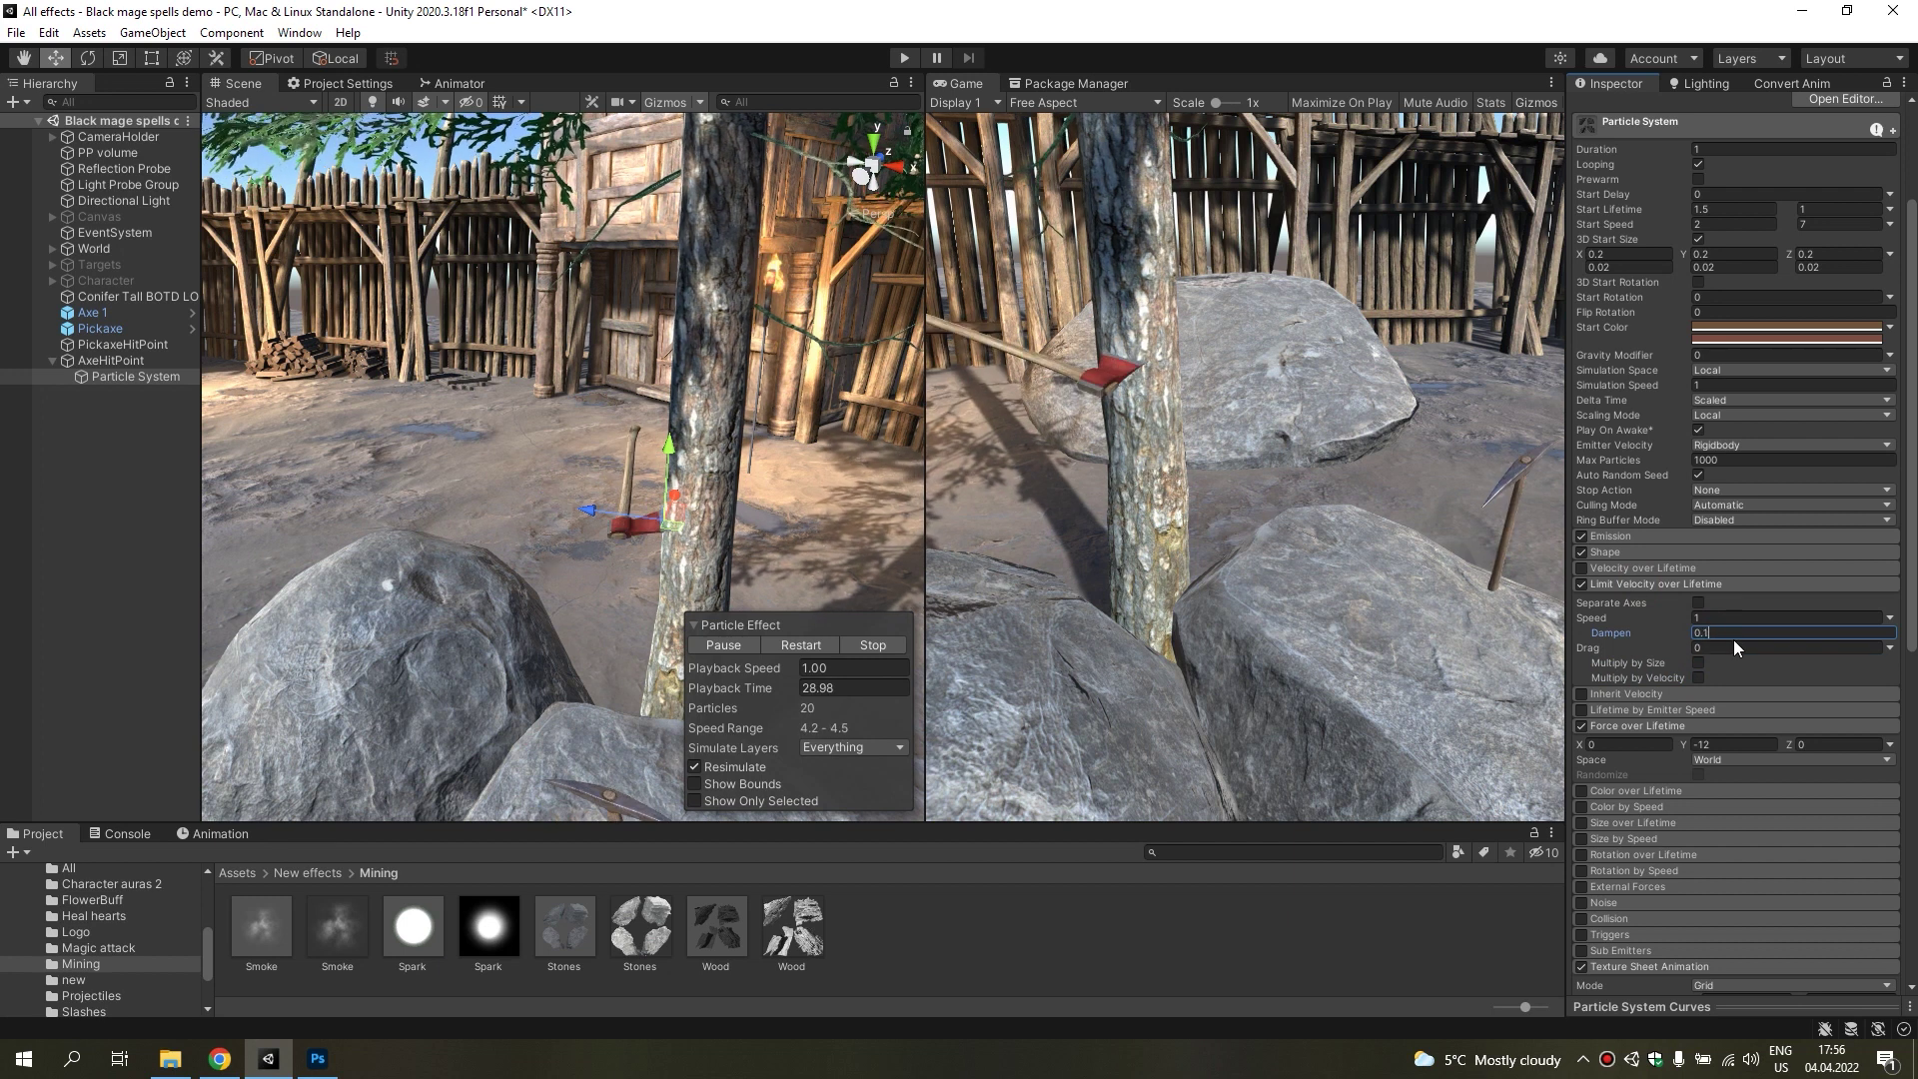
# Set the wood chips' Start Speed range to 1–6.
pyautogui.scroll(3, 1731, 472)
pyautogui.click(1734, 403)
pyautogui.write('1')
pyautogui.click(1833, 403)
pyautogui.write('3')
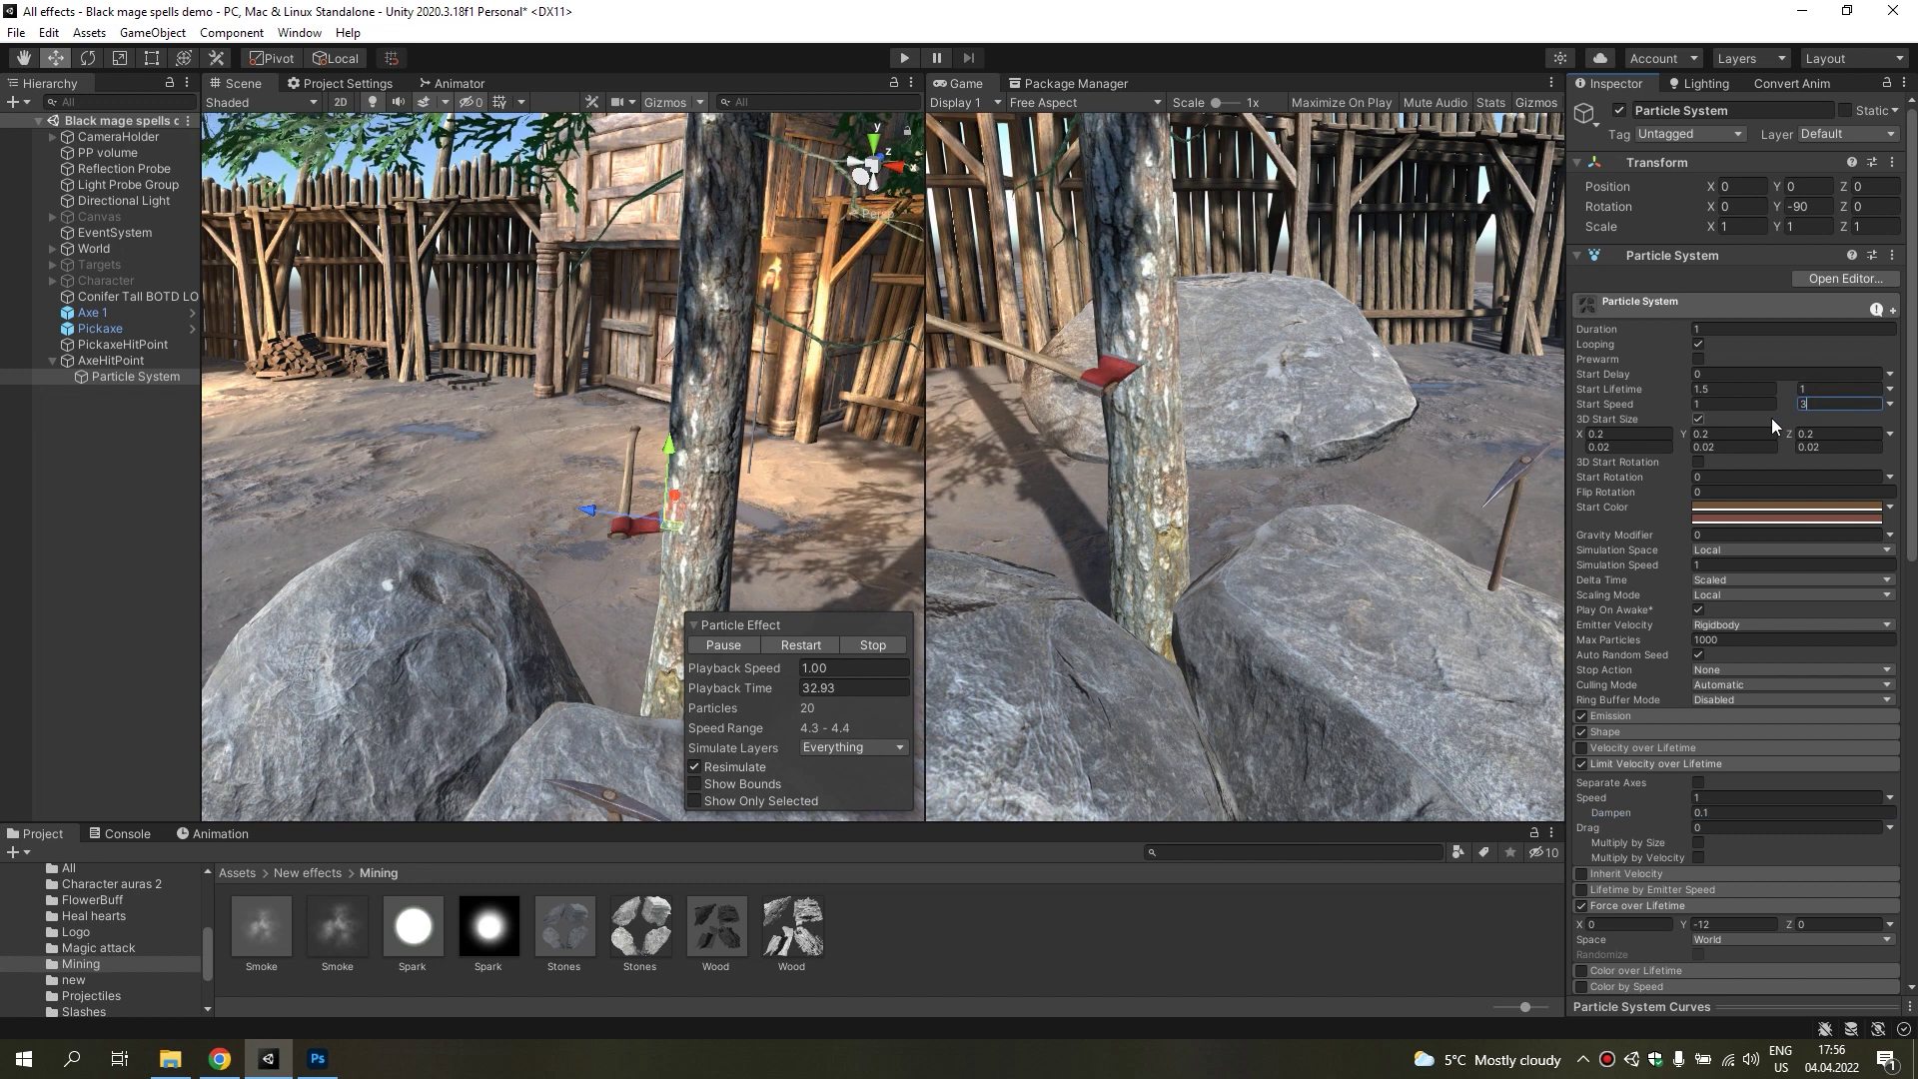
pyautogui.click(1818, 405)
pyautogui.write('6')
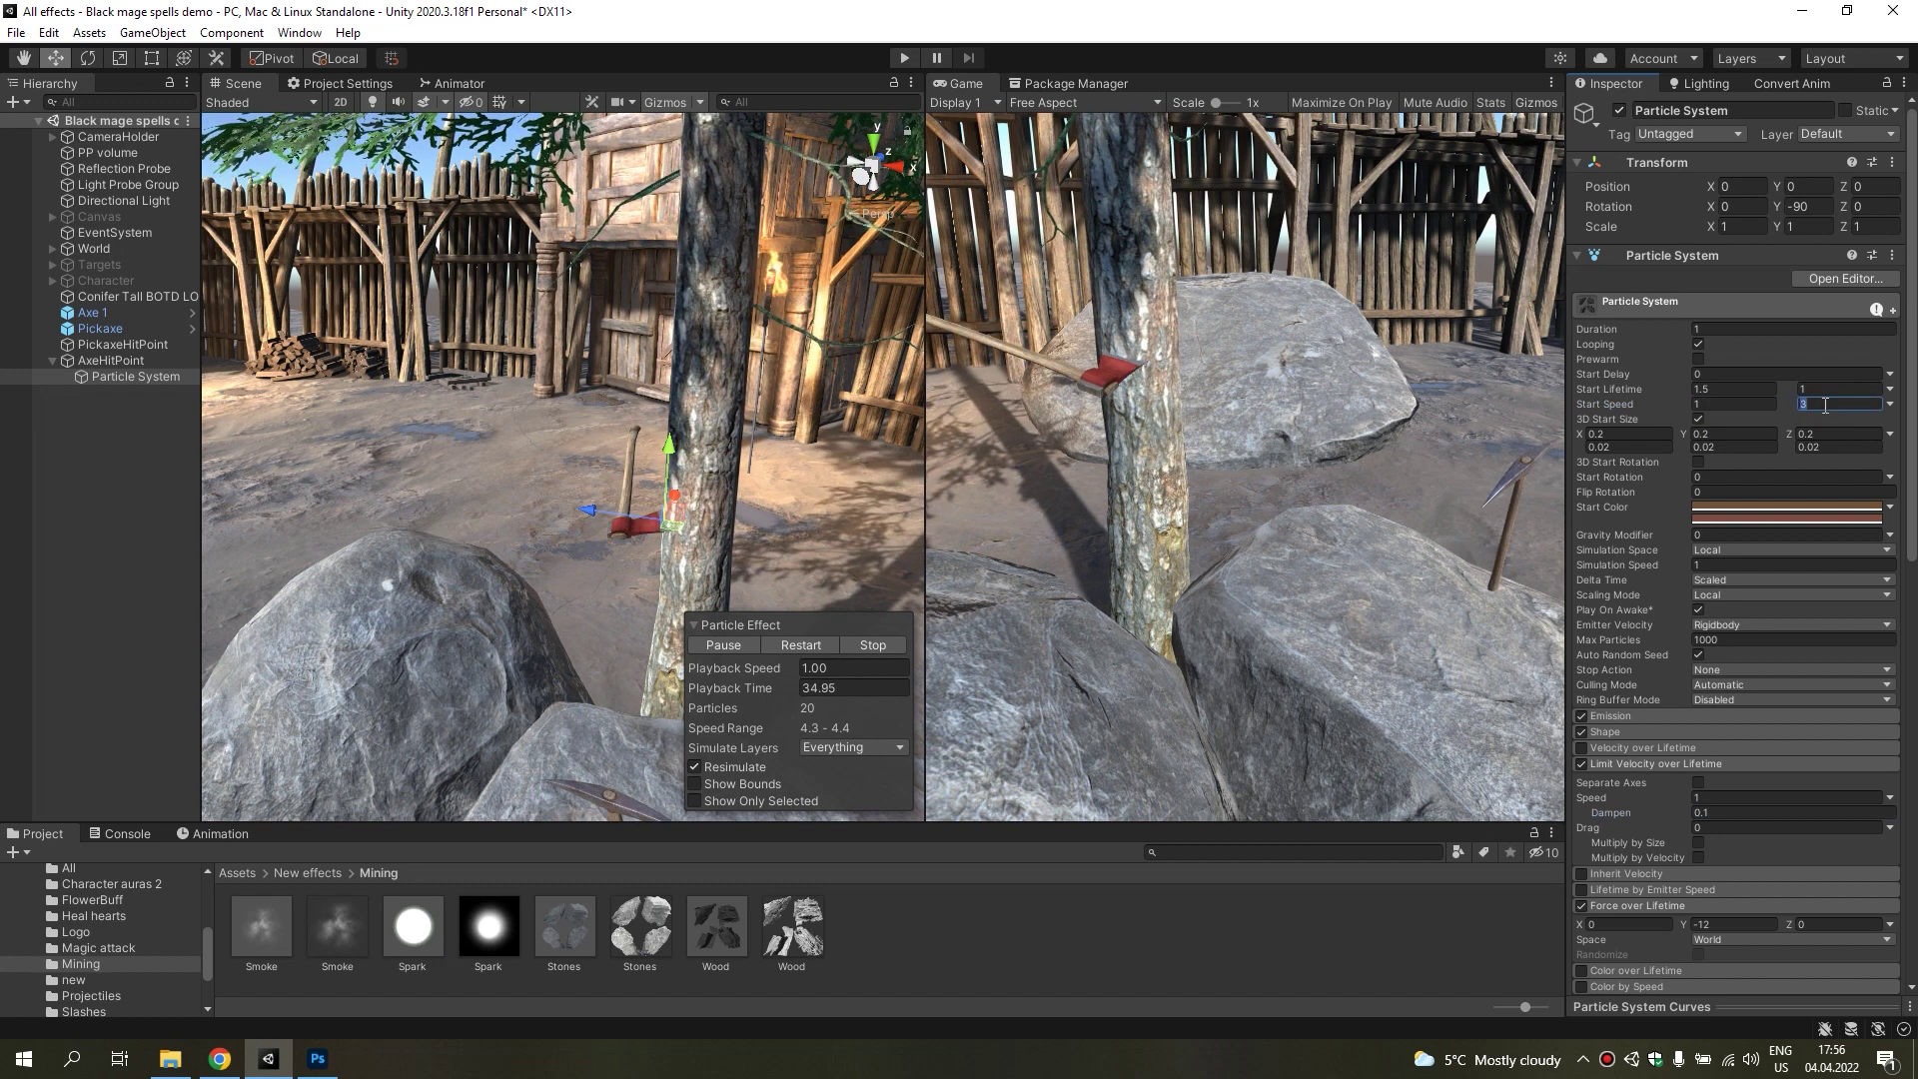
pyautogui.moveTo(729, 520)
pyautogui.keyDown('alt'); pyautogui.mouseDown()
pyautogui.moveTo(703, 517)
pyautogui.moveTo(1294, 610)
pyautogui.mouseUp(); pyautogui.keyUp('alt')
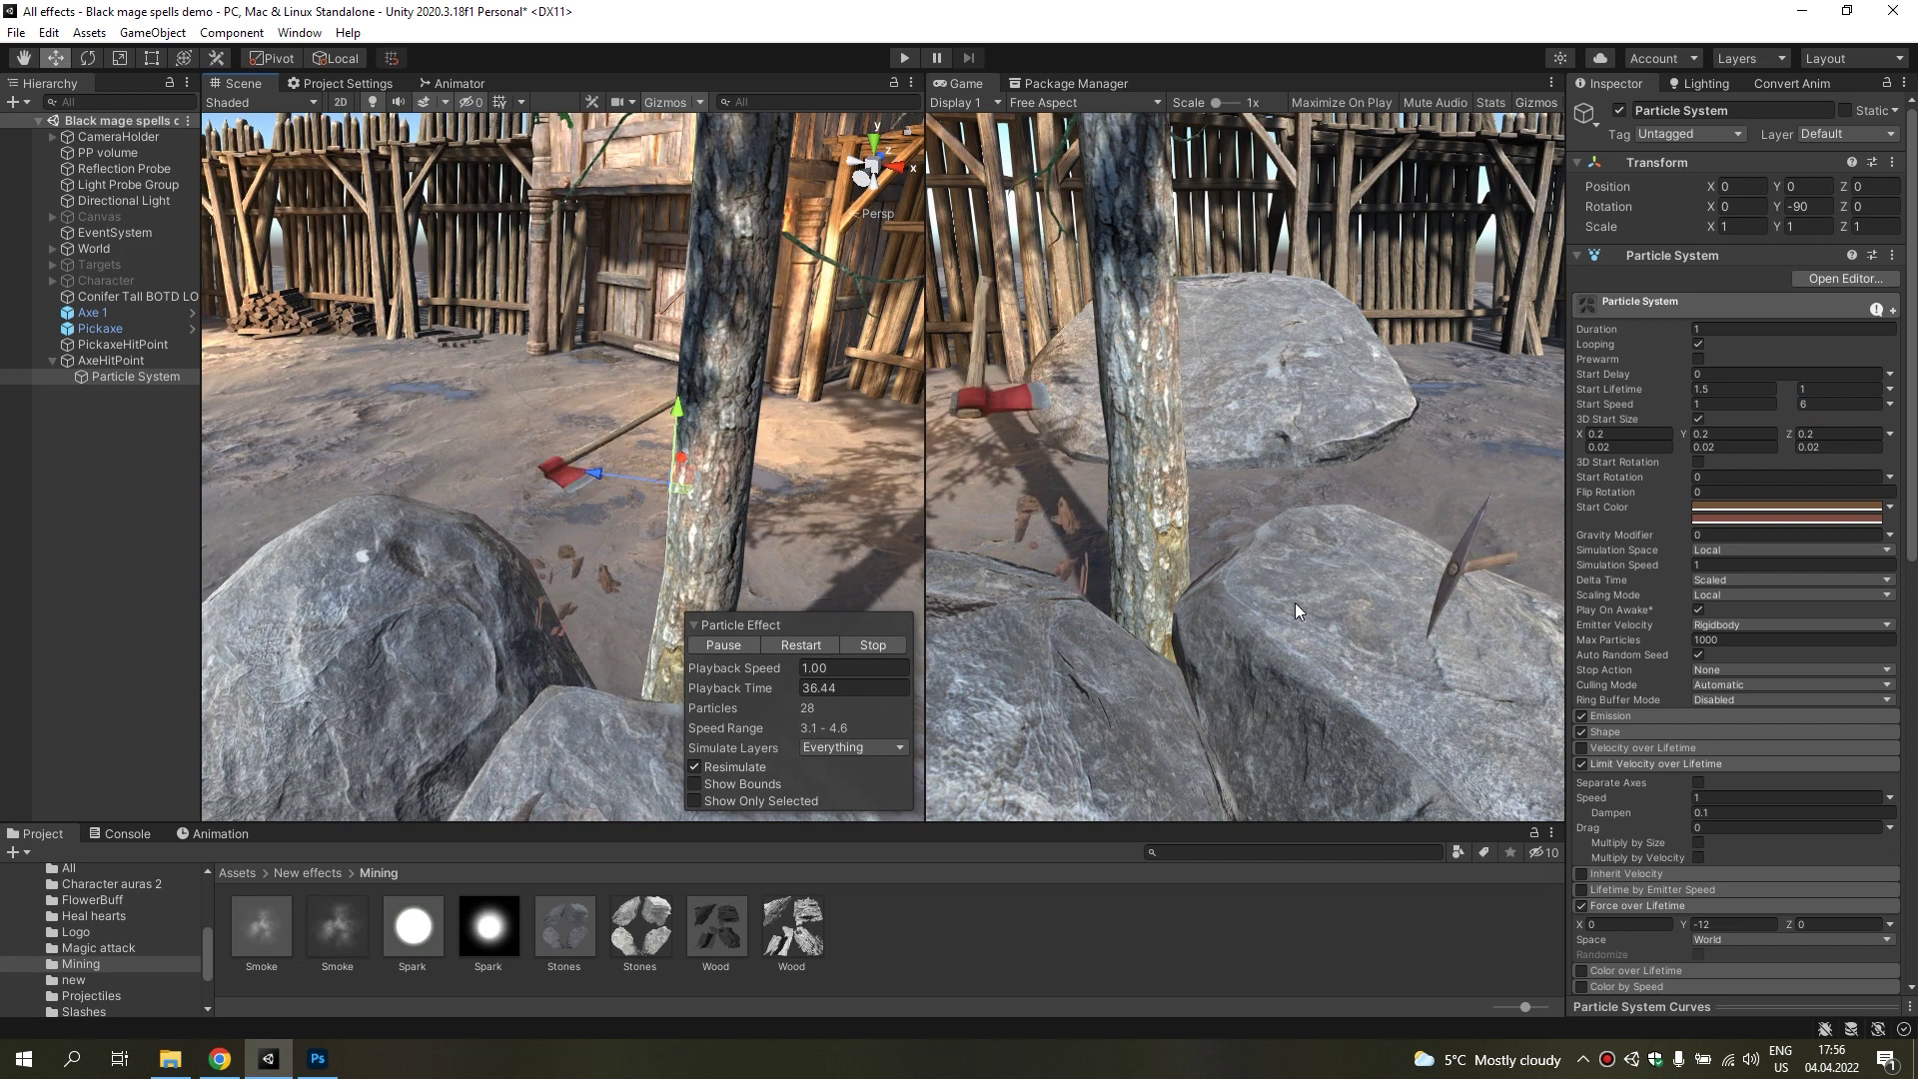
# Widen the emitter Shape cone angle to 55° and replay the burst.
pyautogui.click(1619, 733)
pyautogui.click(1713, 766)
pyautogui.write('45')
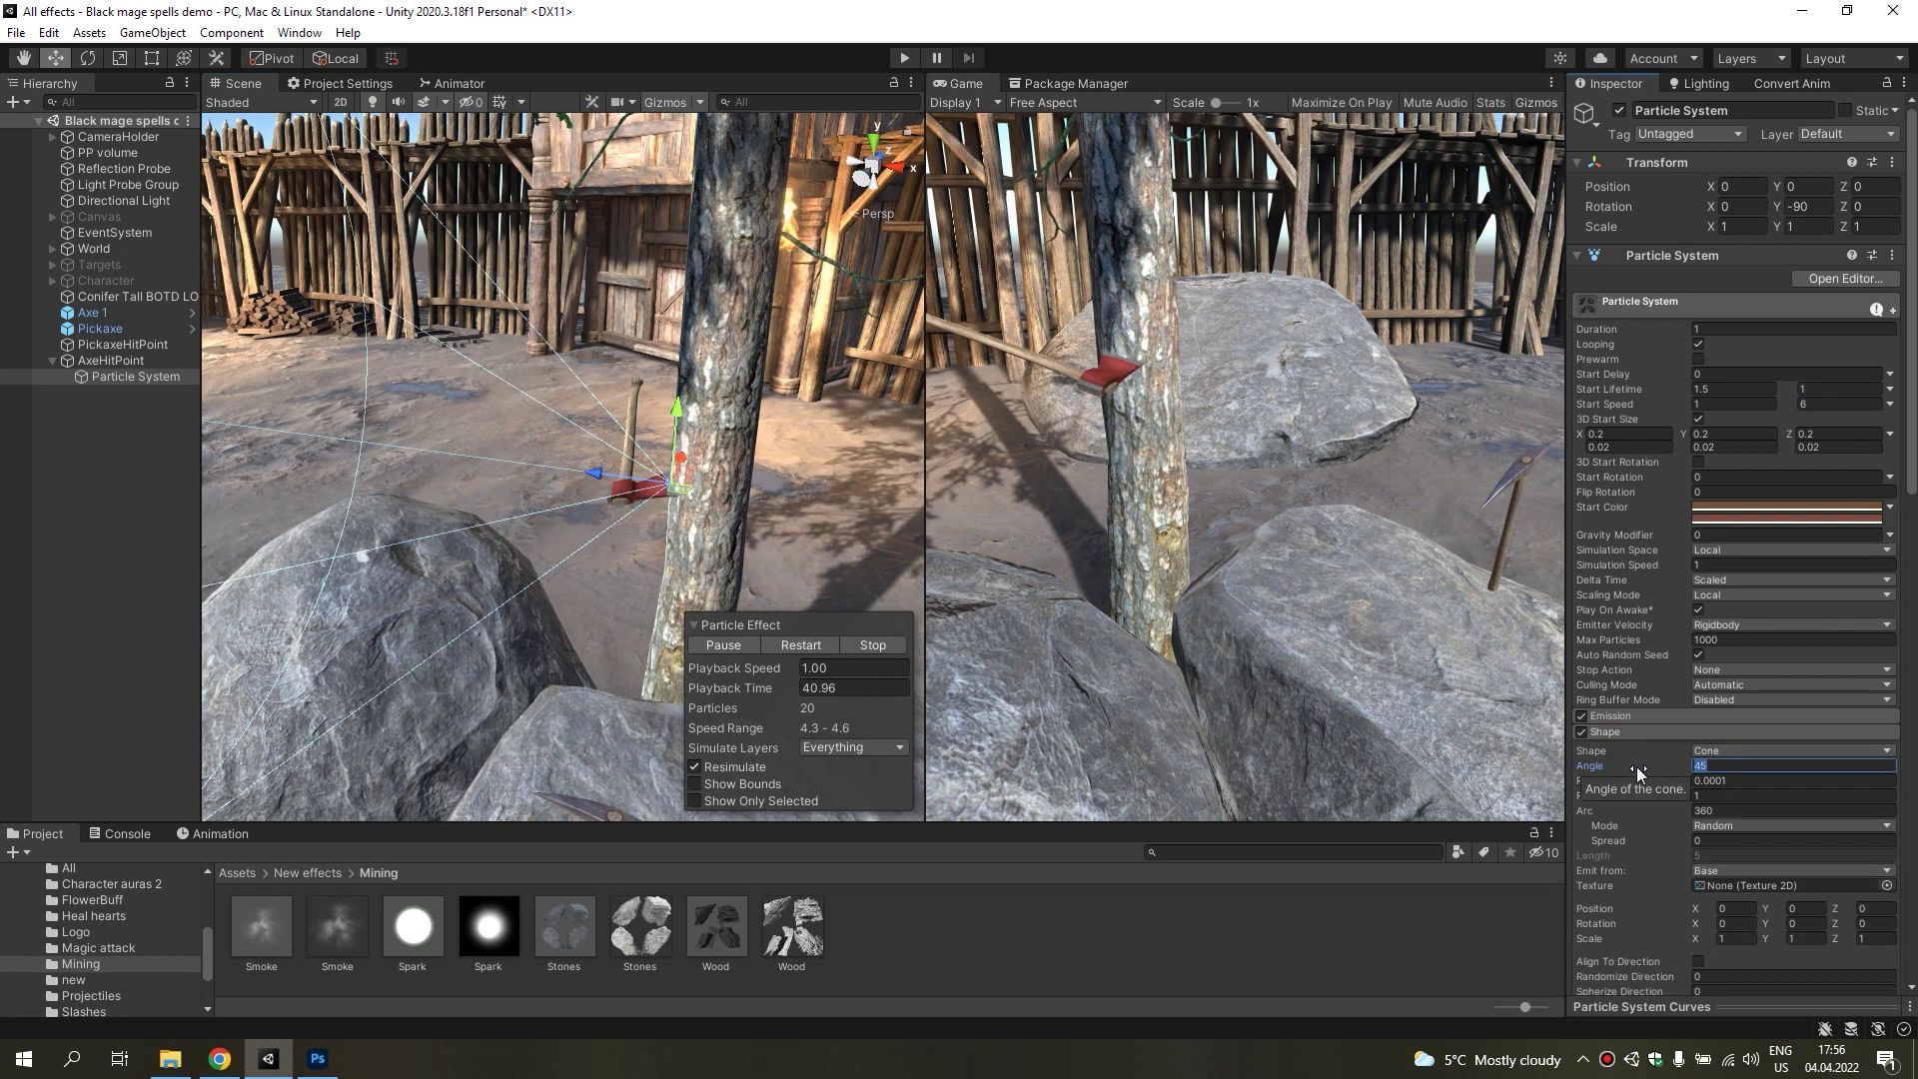
pyautogui.press('BackSpace')
pyautogui.press('BackSpace')
pyautogui.write('55')
pyautogui.click(1619, 732)
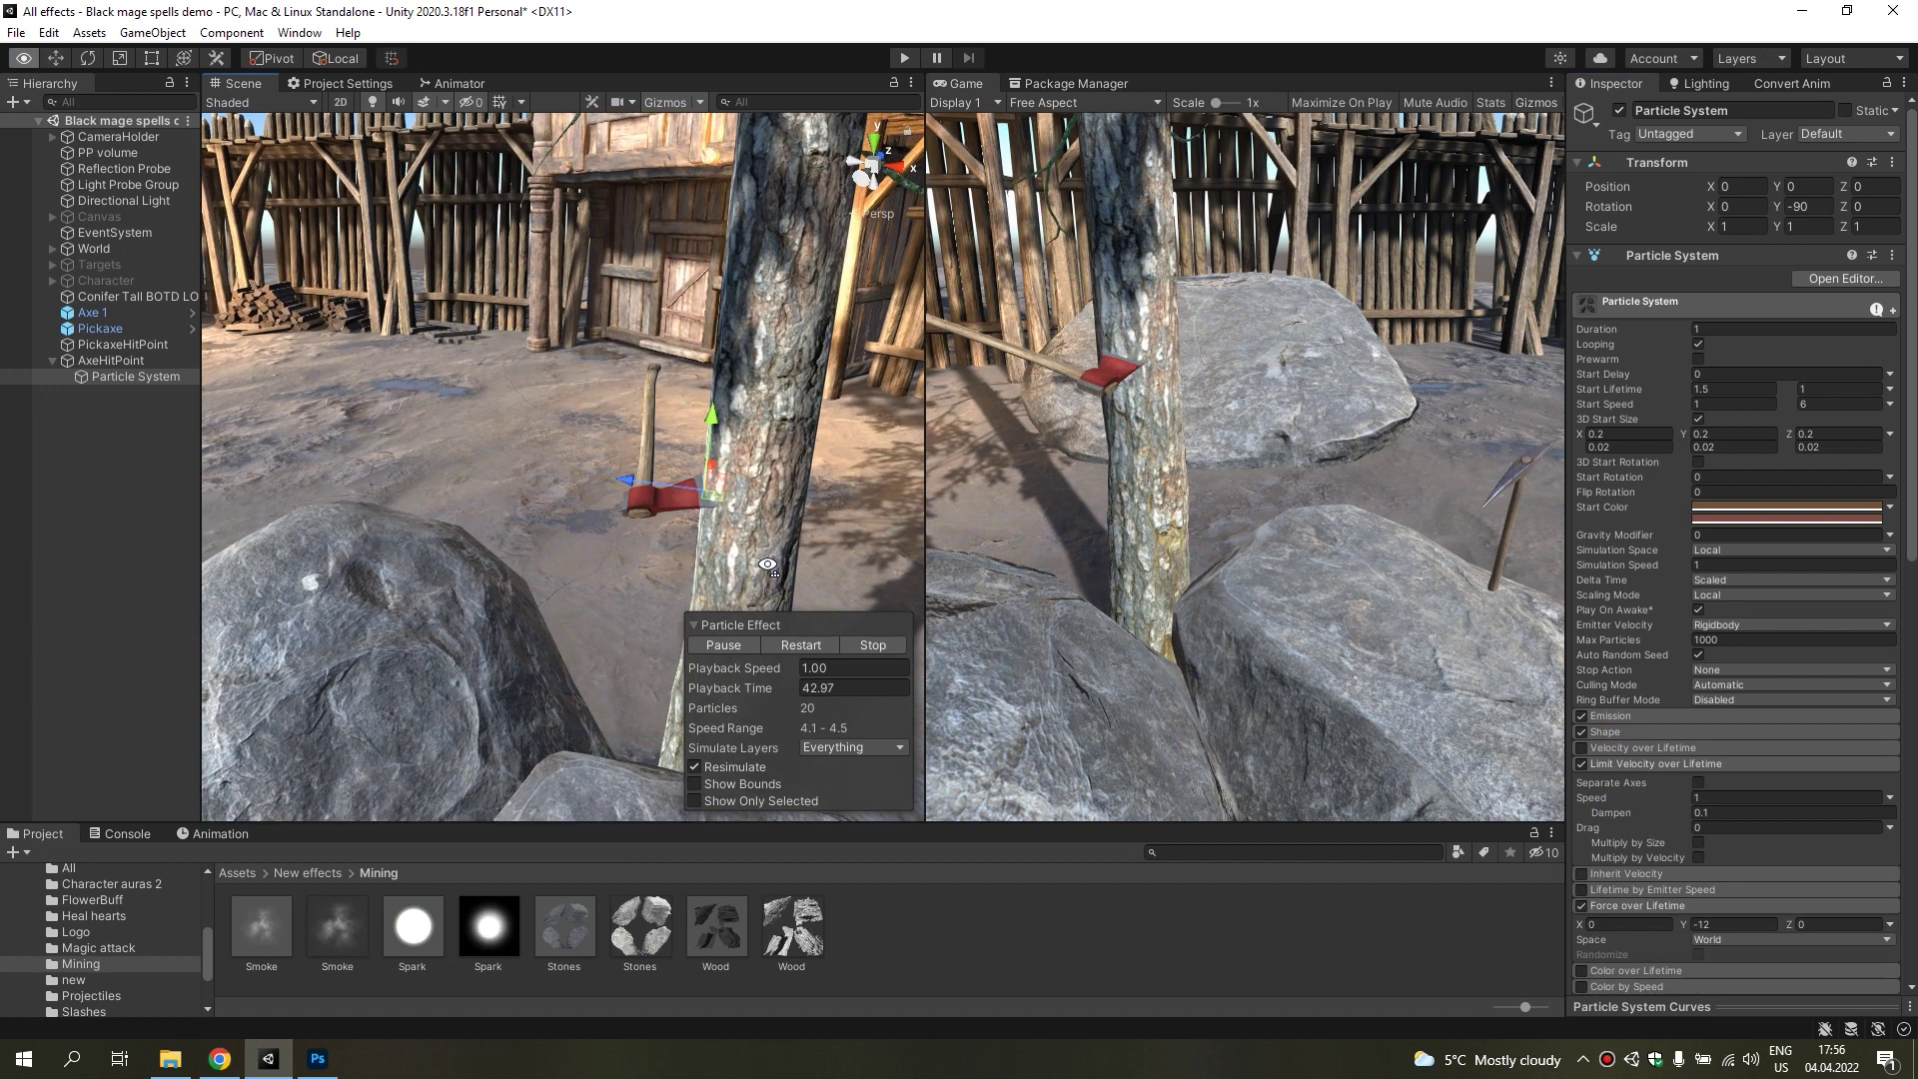
pyautogui.click(800, 645)
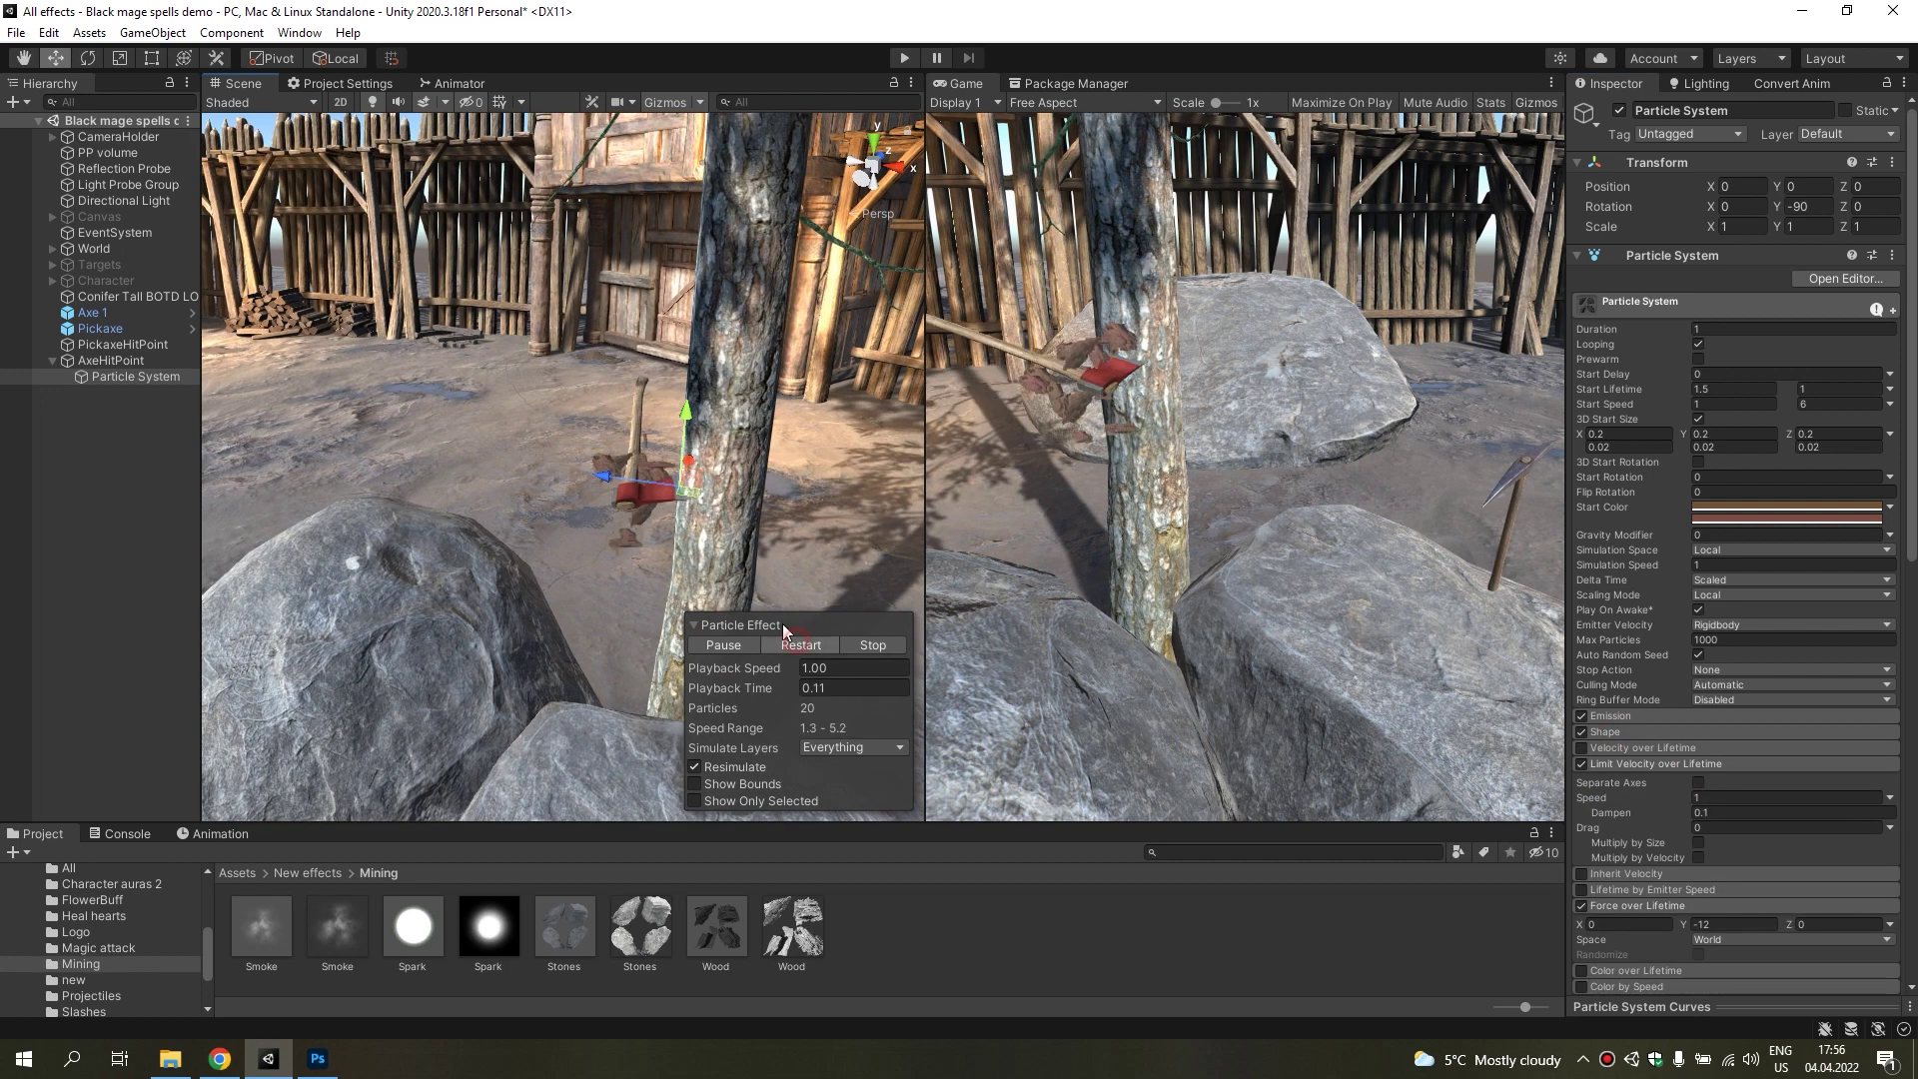
pyautogui.moveTo(607, 535); pyautogui.dragTo(717, 537, button='middle')
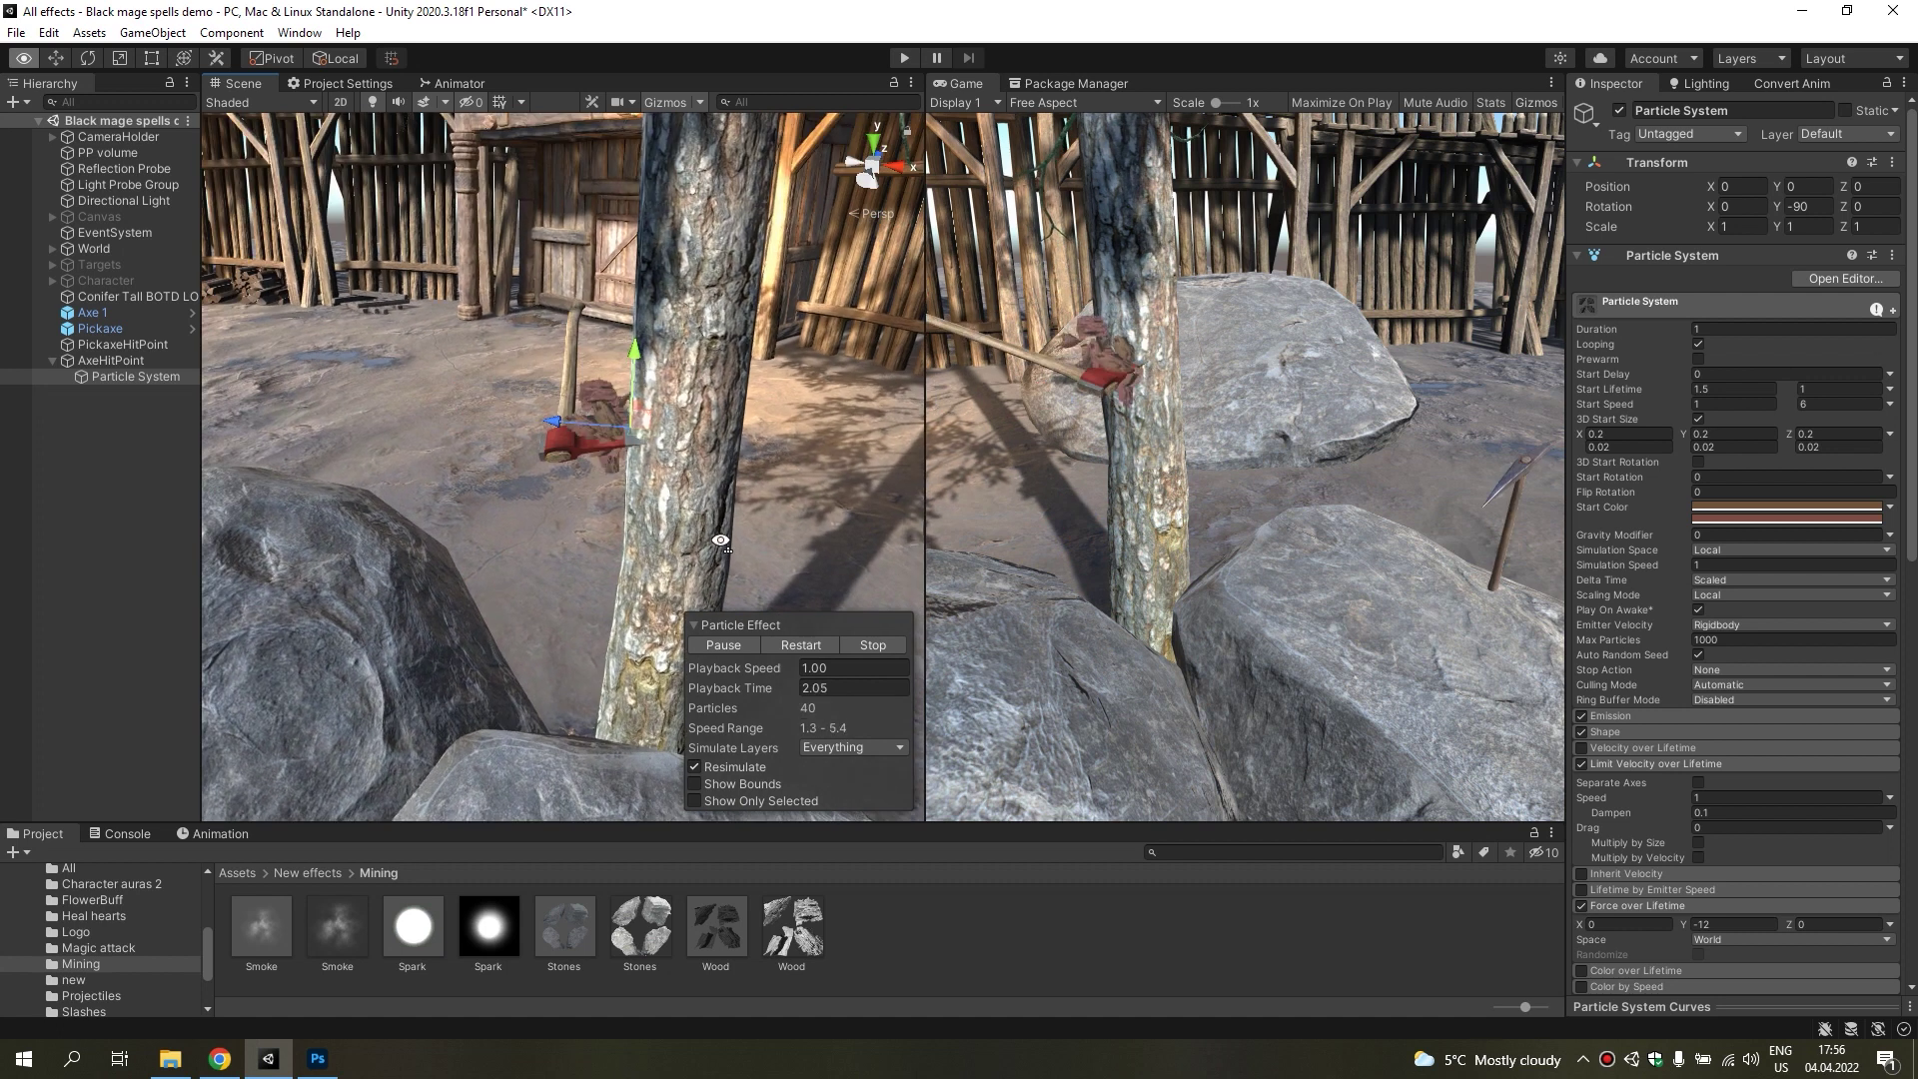
# Pick a light tan brown start colour, 9A7A54.
pyautogui.click(1735, 519)
pyautogui.click(1874, 627)
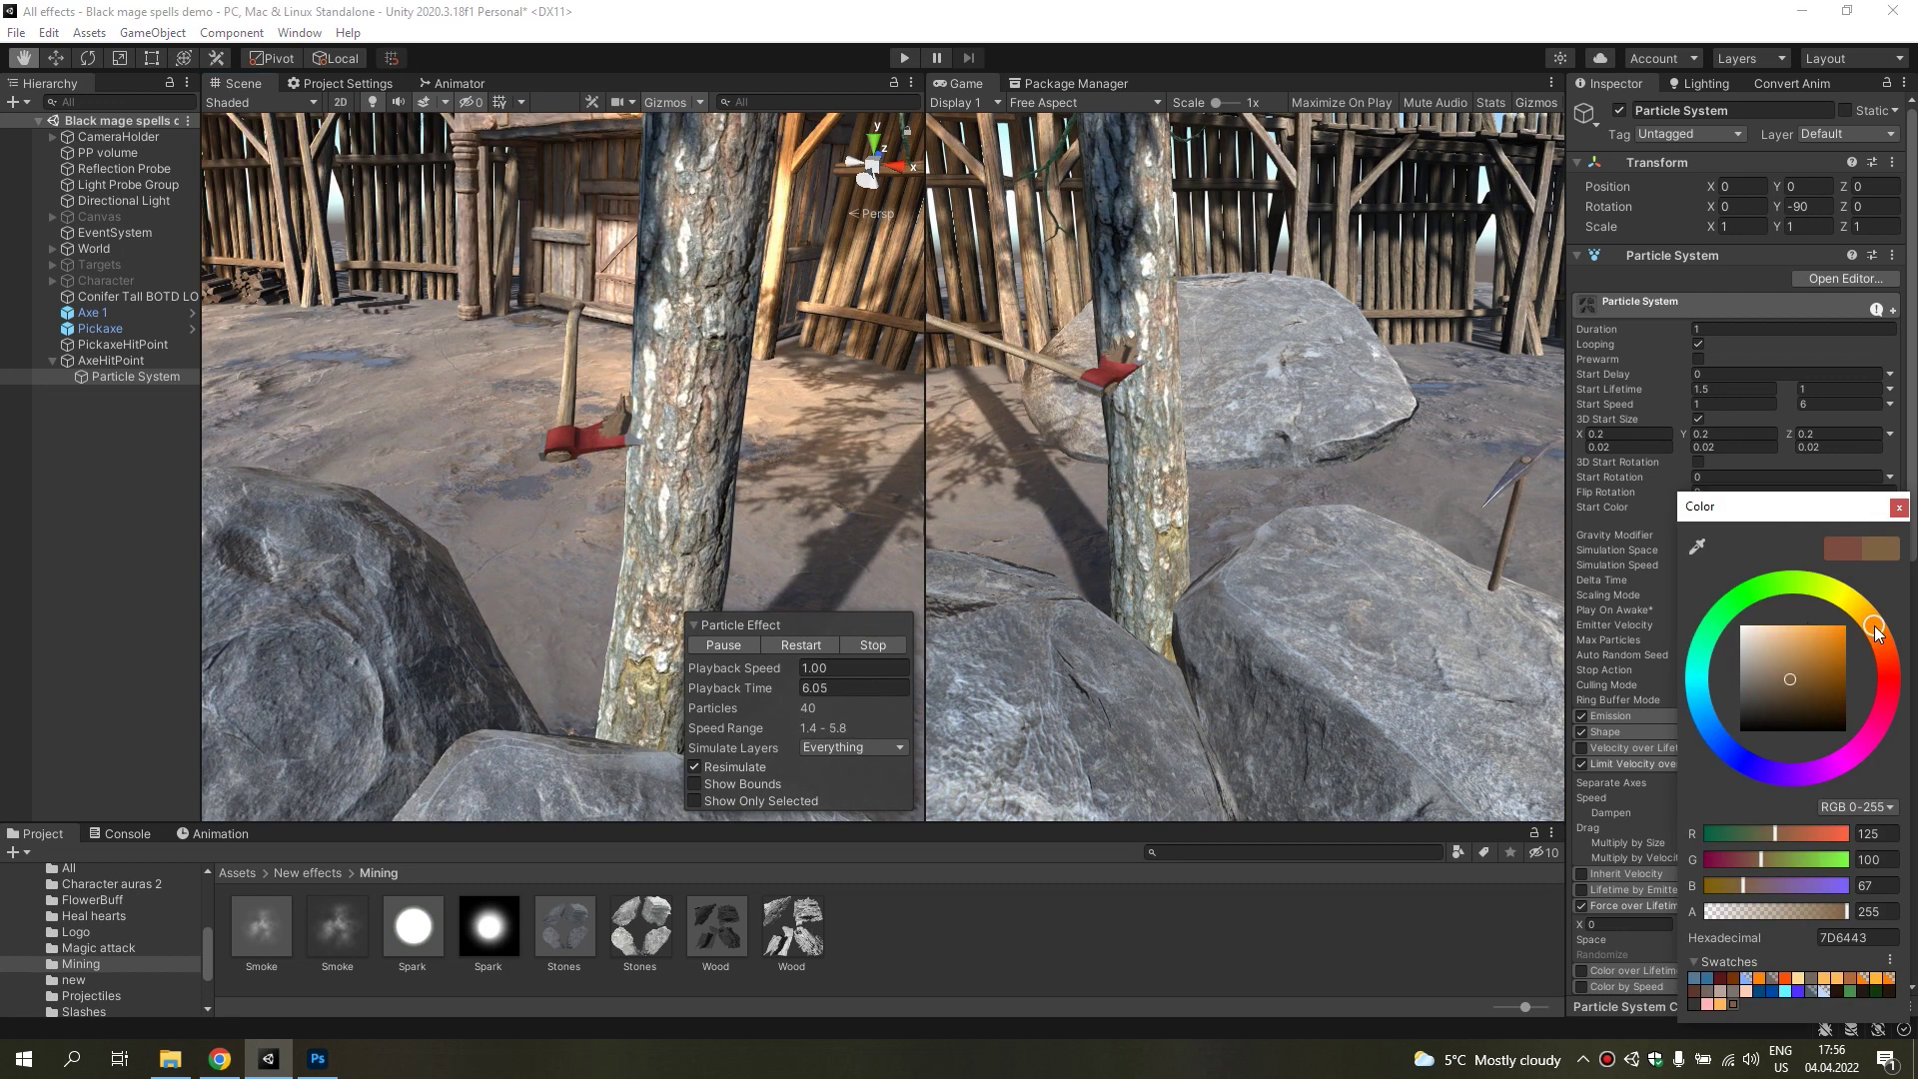
pyautogui.click(1790, 667)
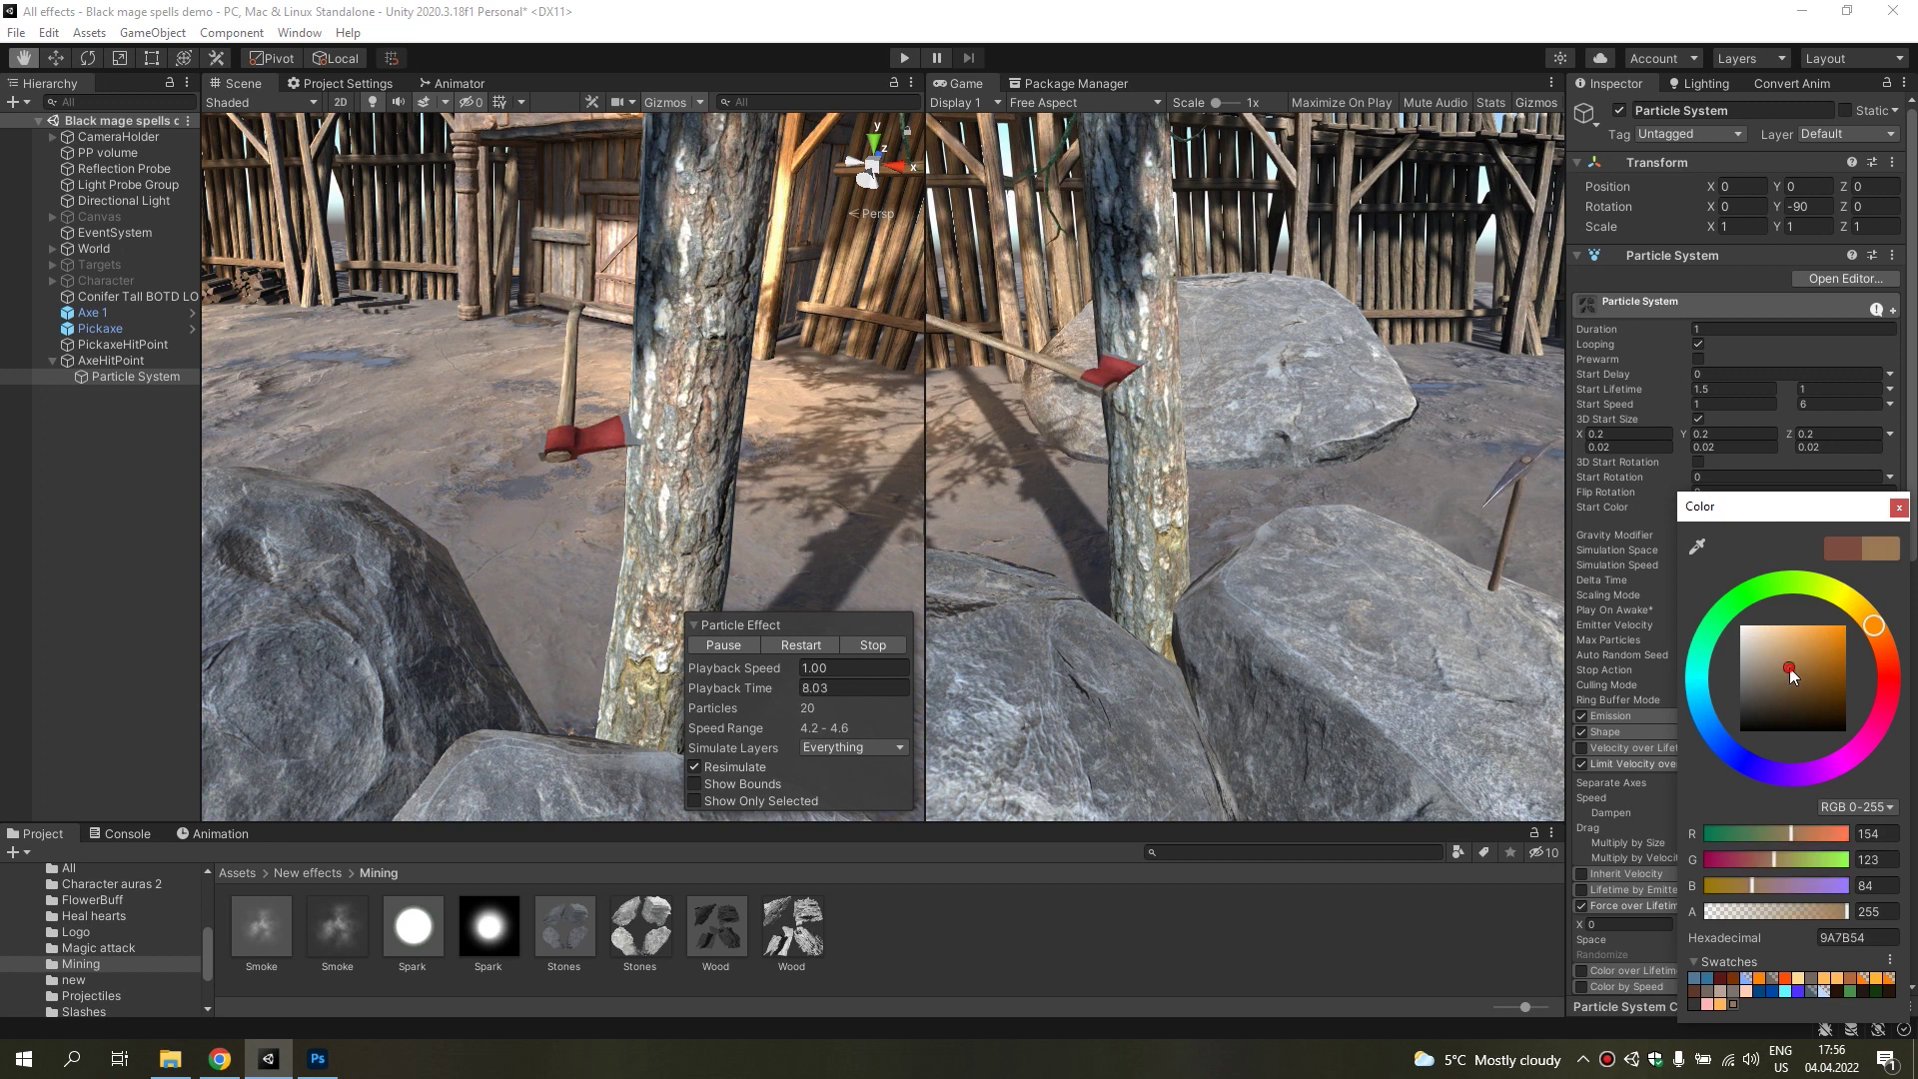
pyautogui.keyDown('alt'); pyautogui.click(628, 522); pyautogui.keyUp('alt')
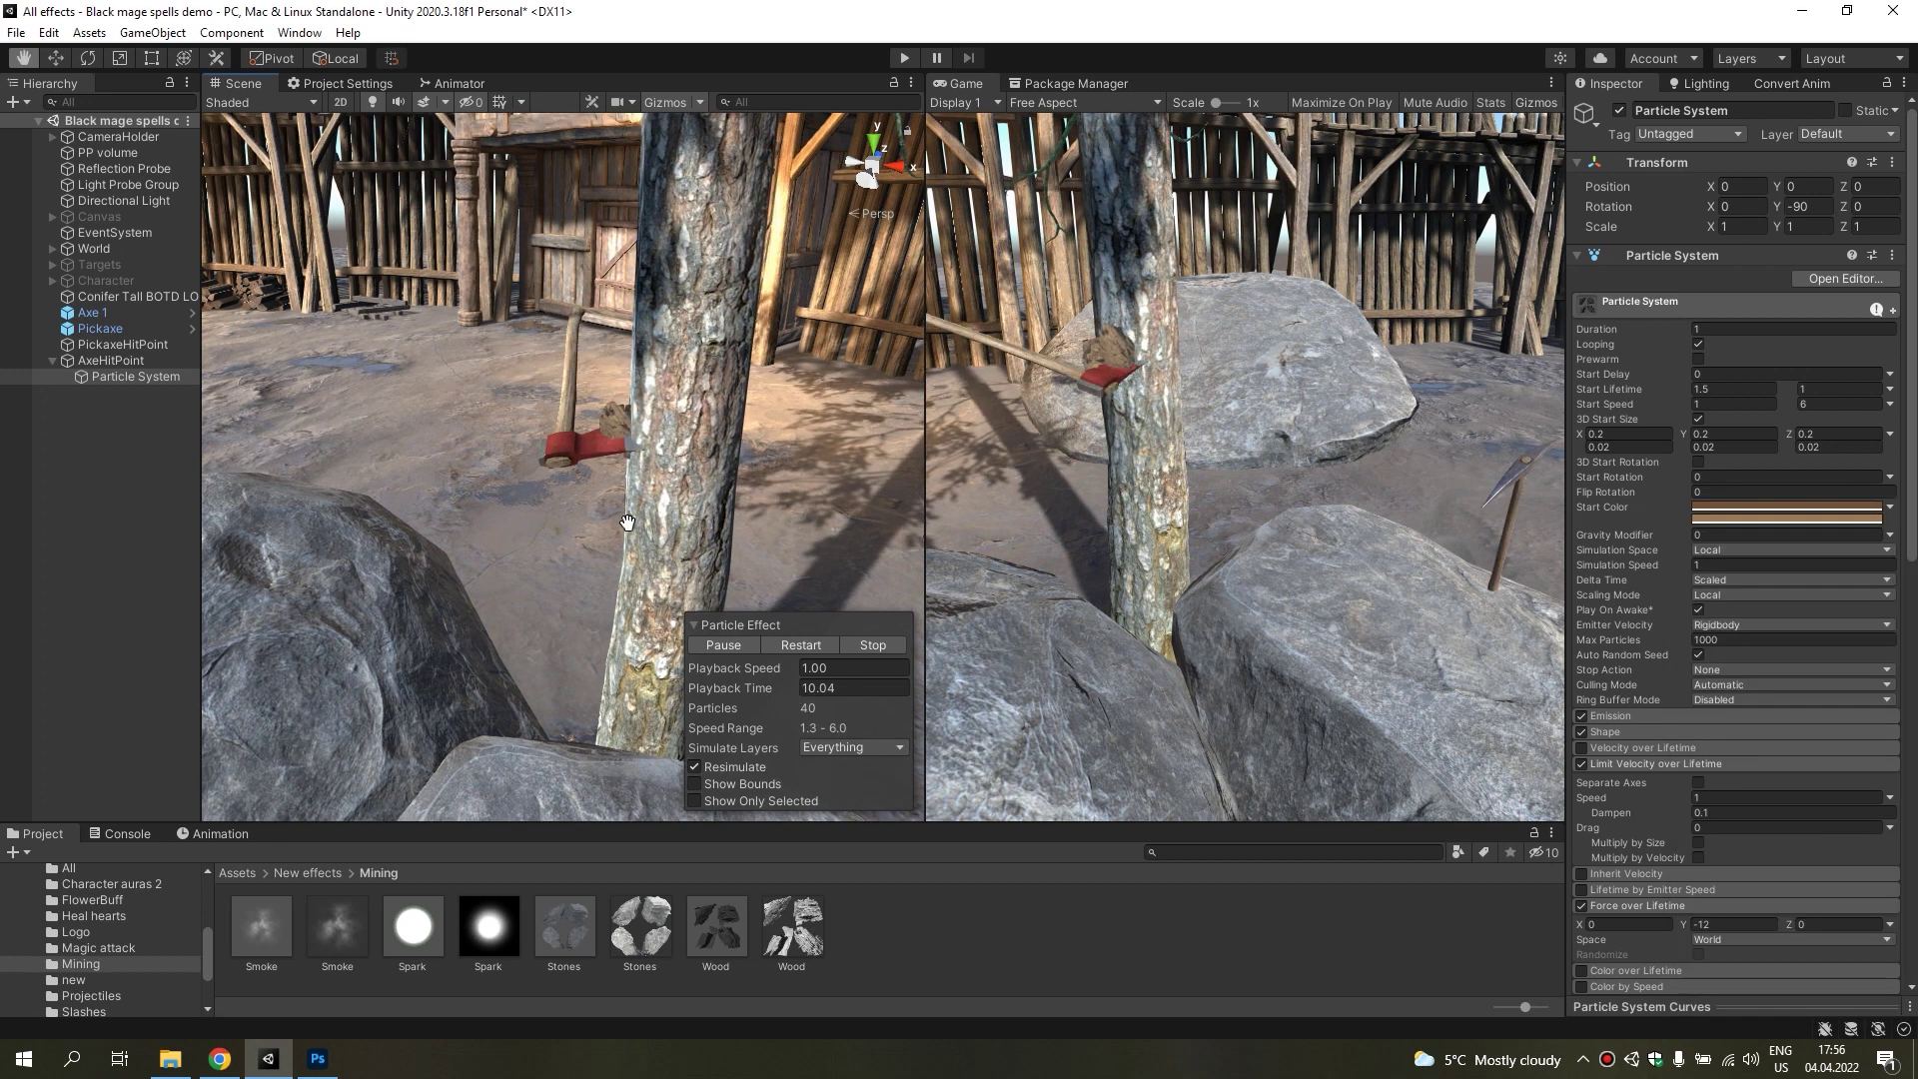
pyautogui.click(1736, 522)
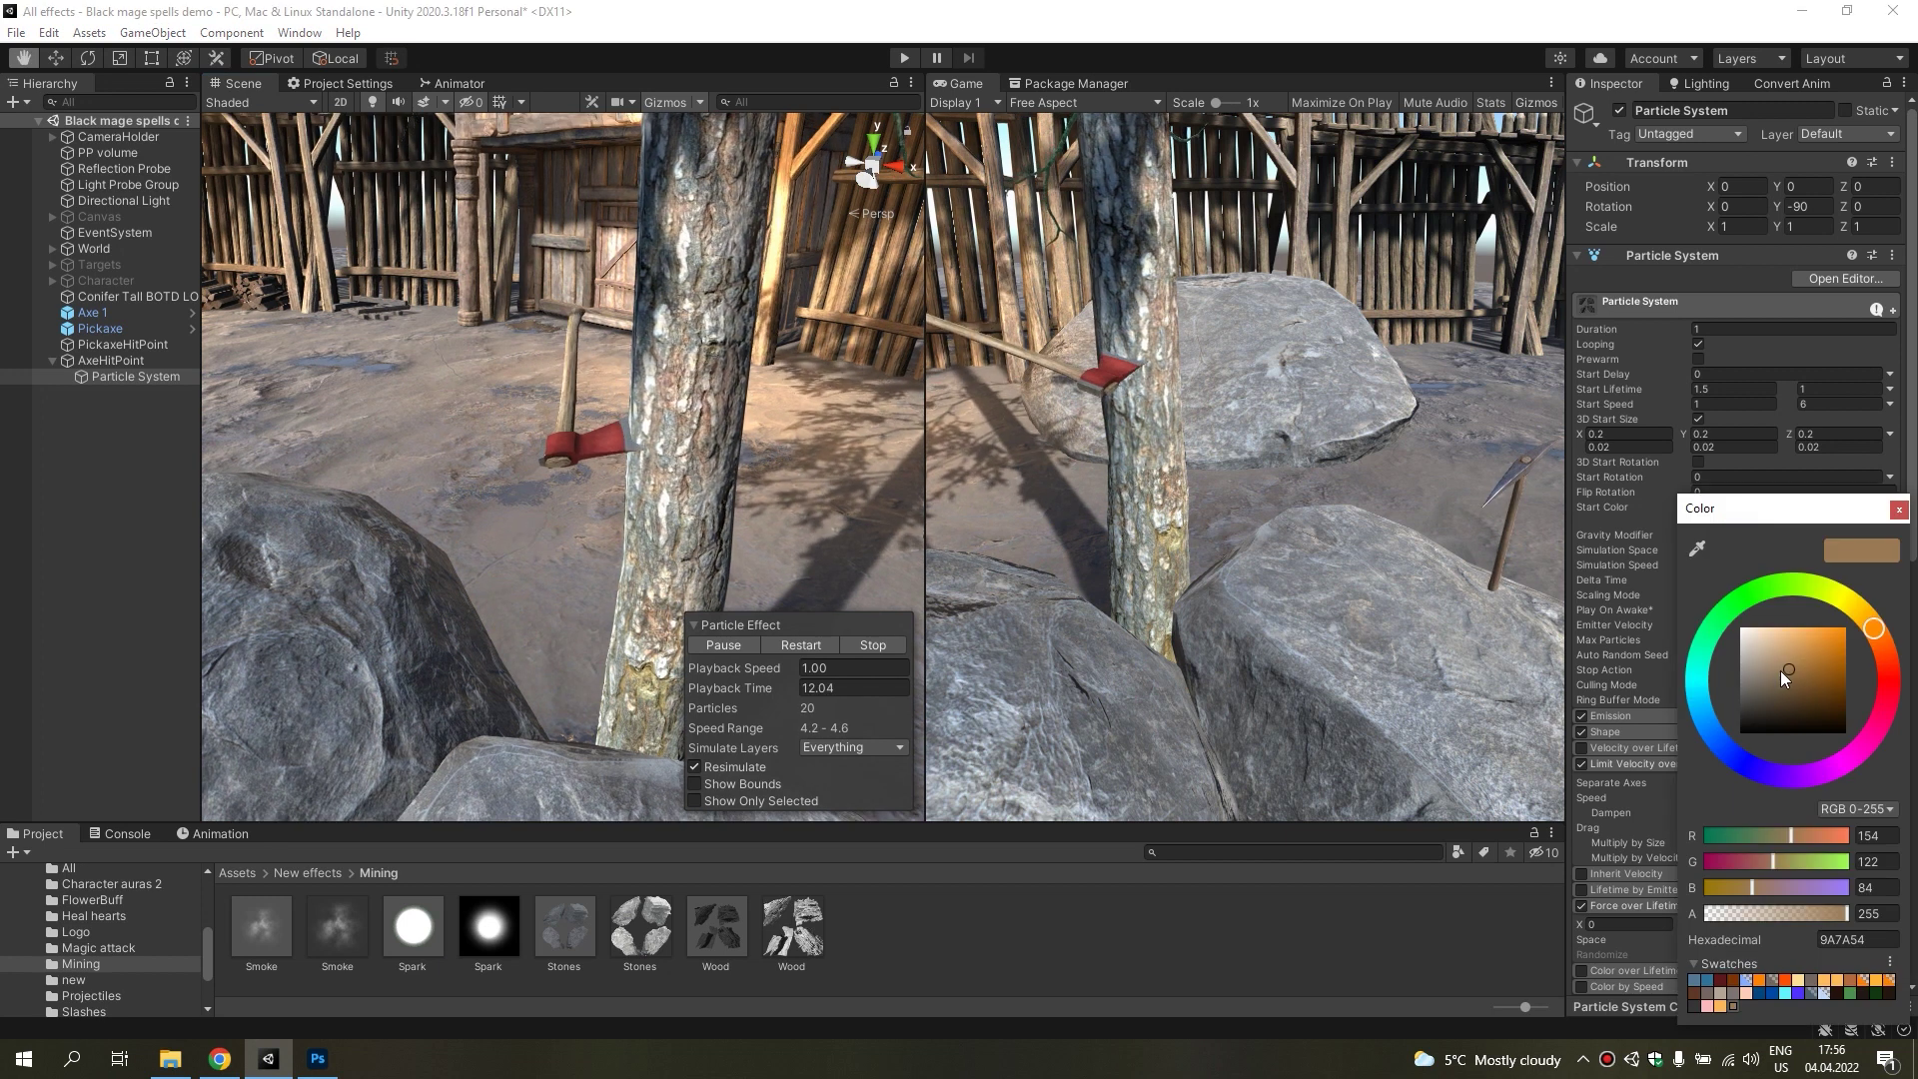
pyautogui.keyDown('alt'); pyautogui.moveTo(620, 500); pyautogui.dragTo(601, 491); pyautogui.keyUp('alt')
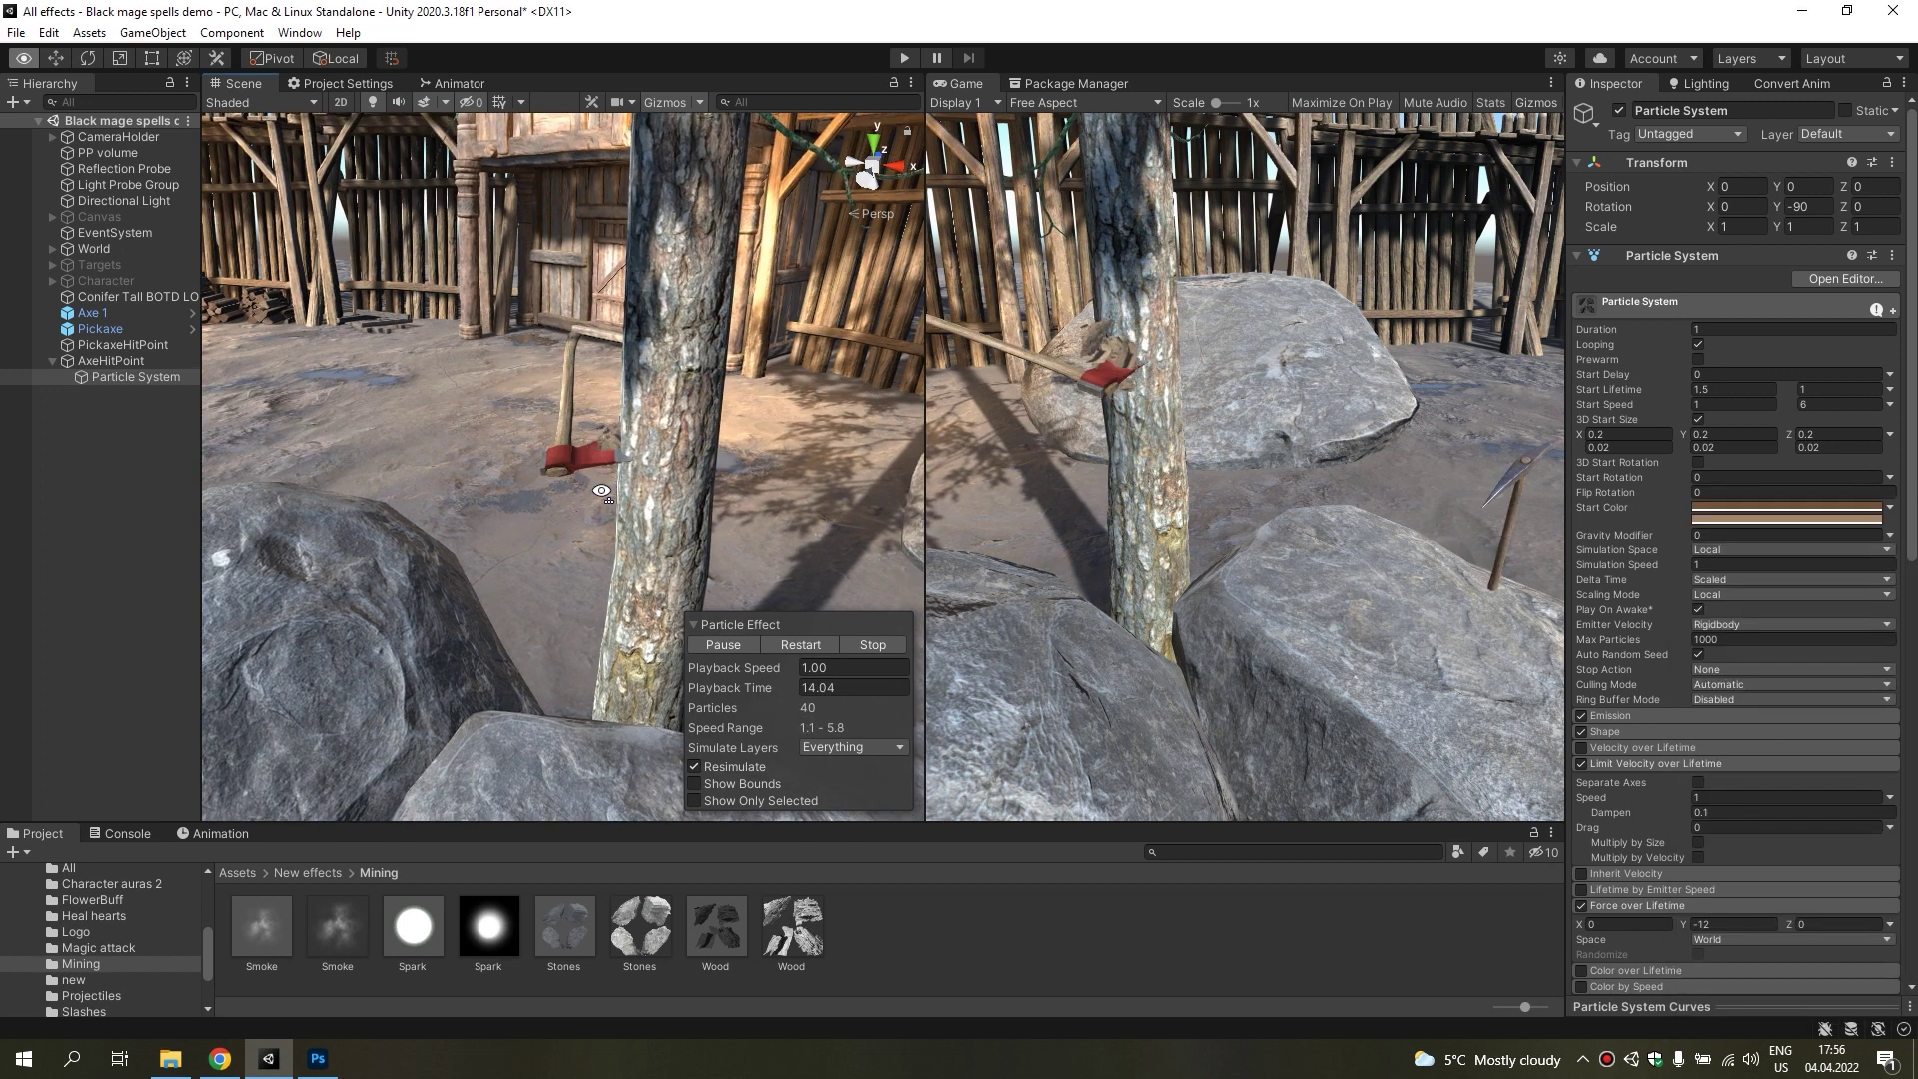
pyautogui.scroll(-3, 1723, 635)
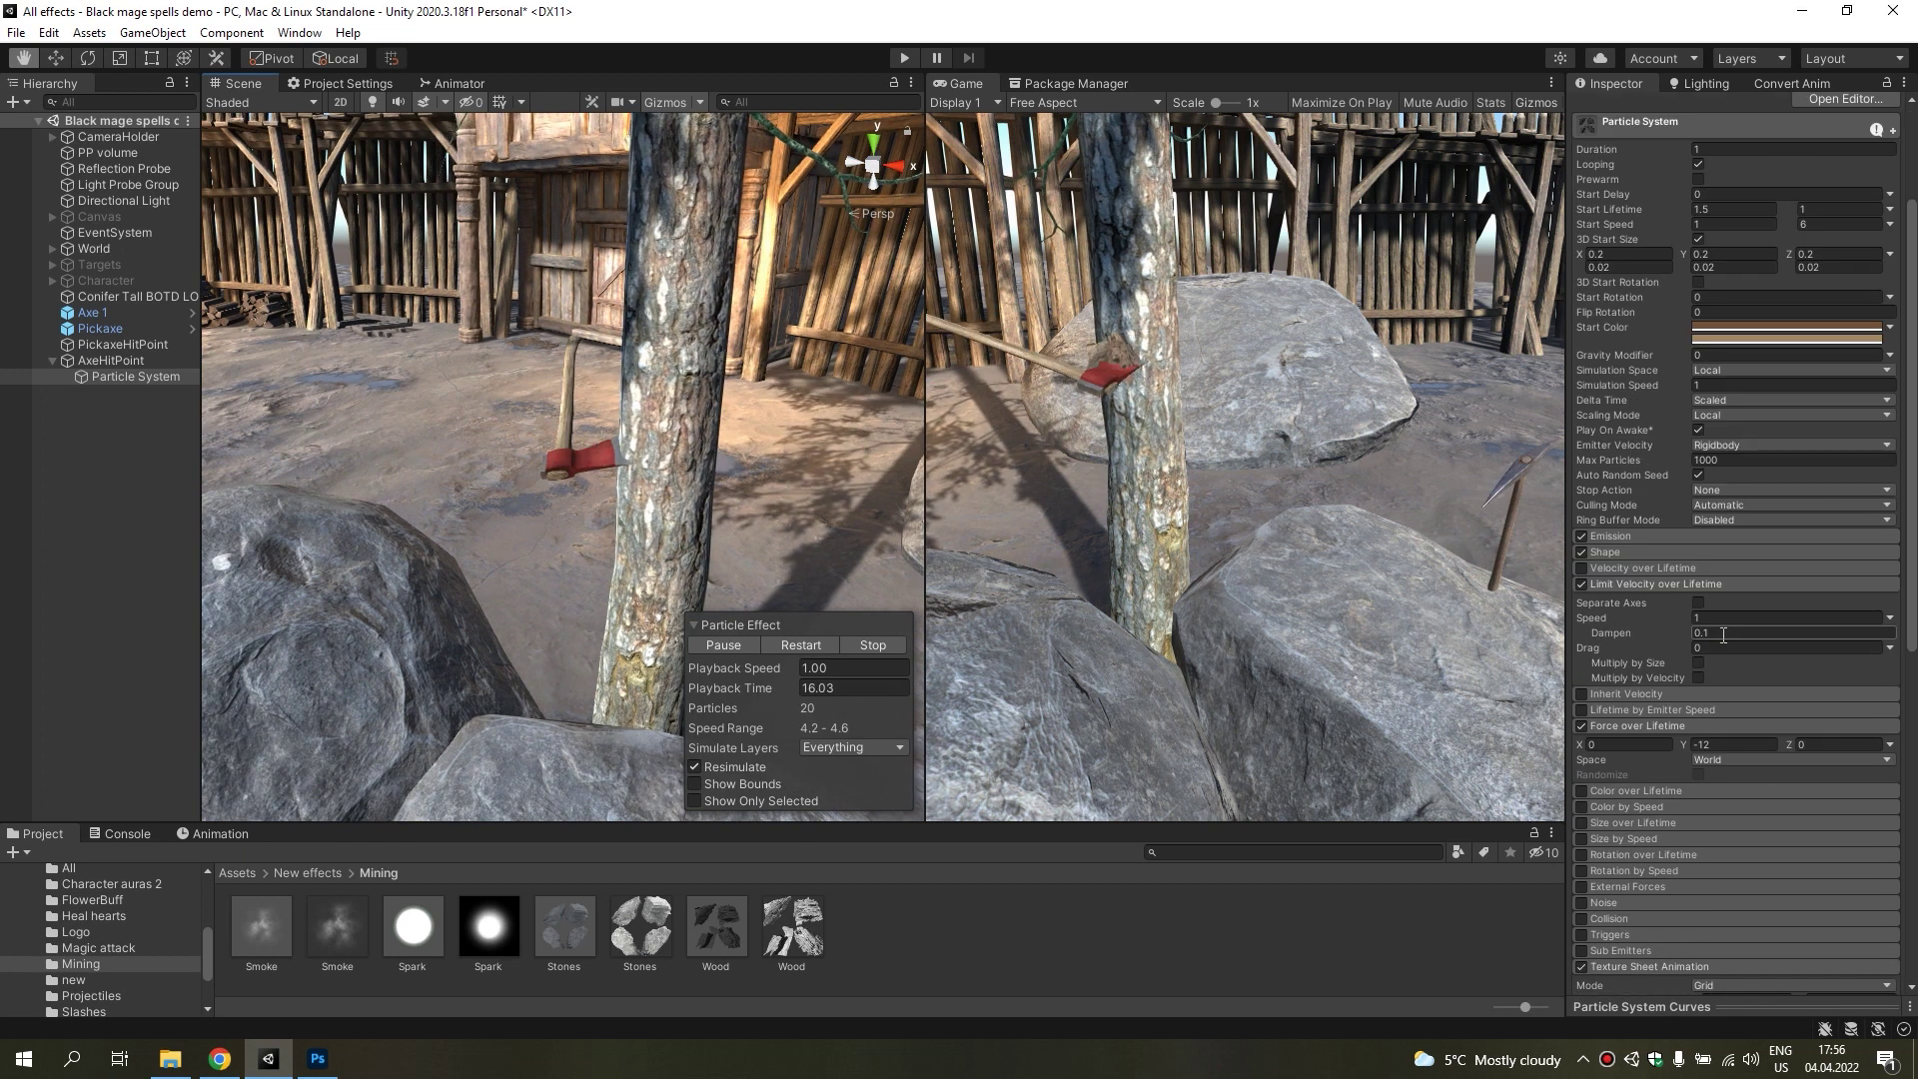
pyautogui.scroll(-3, 1747, 651)
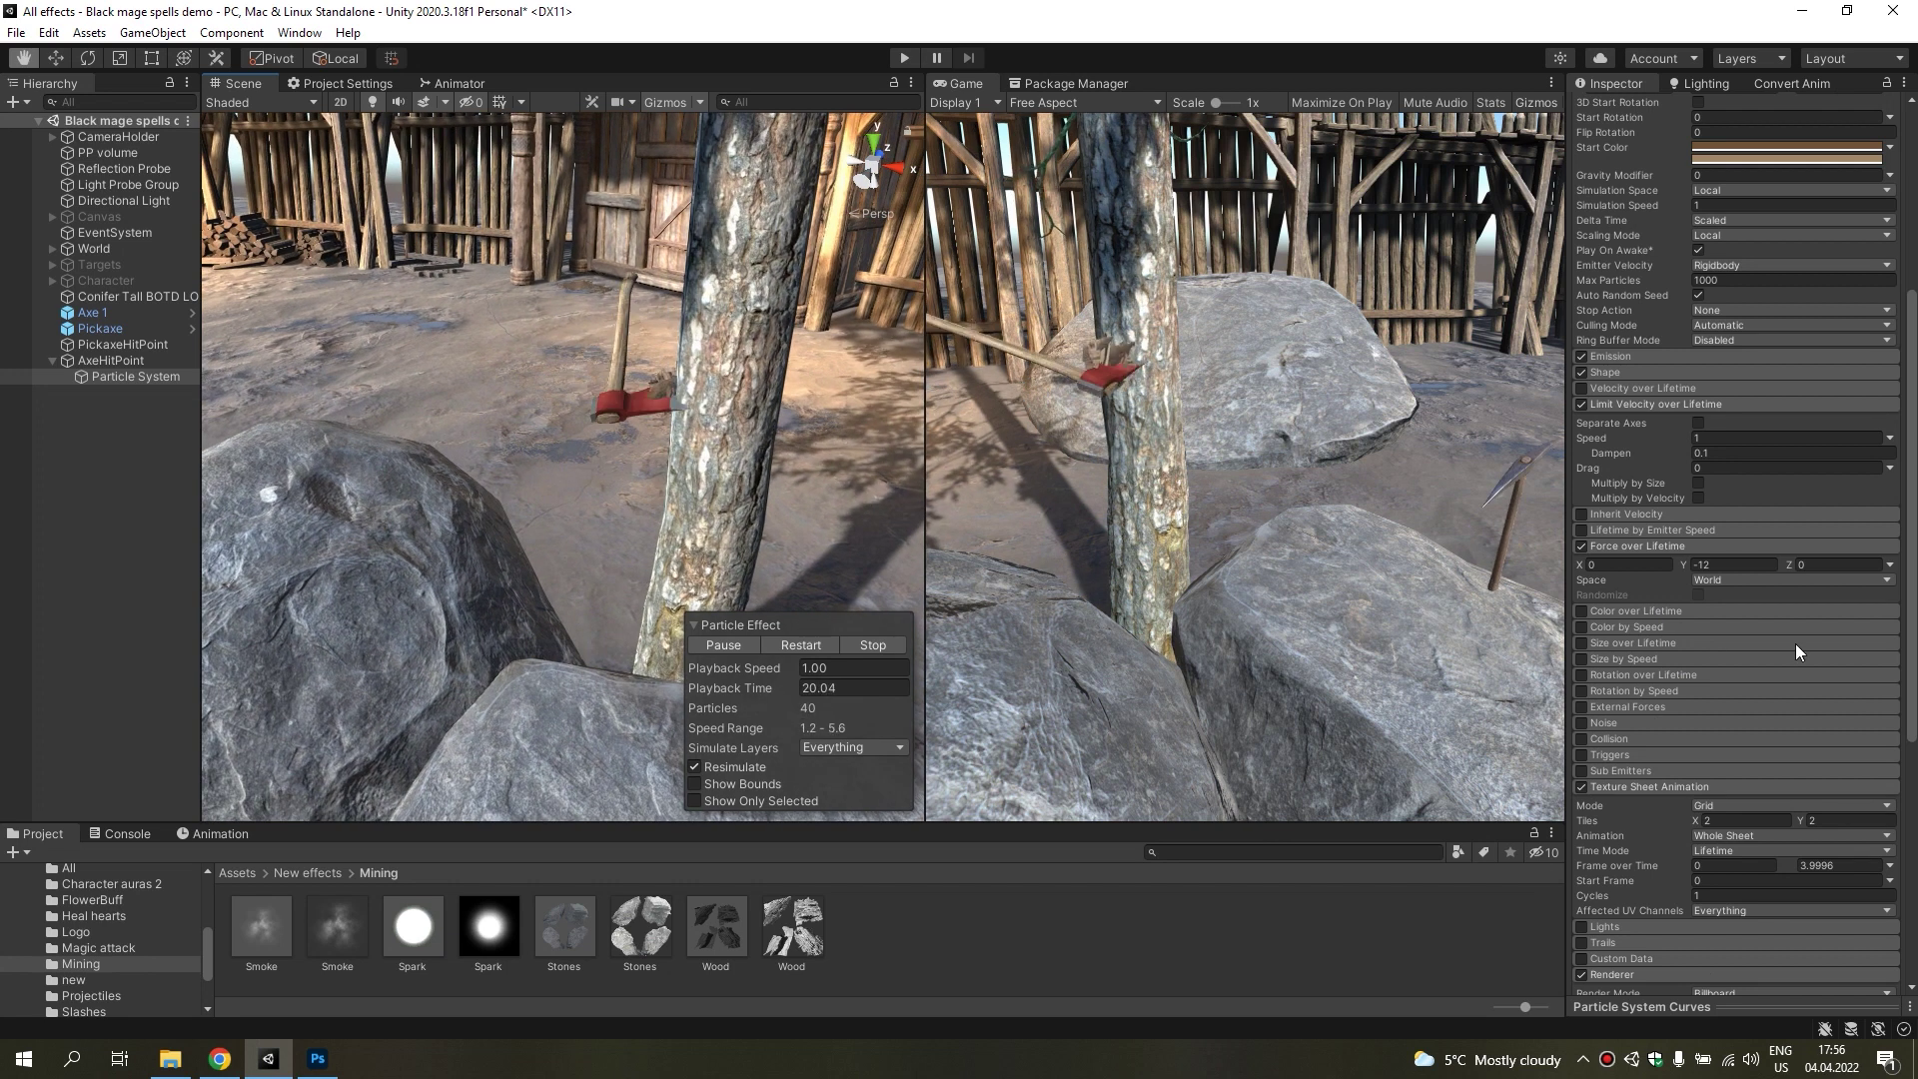
pyautogui.moveTo(689, 419)
pyautogui.keyDown('alt'); pyautogui.mouseDown()
pyautogui.moveTo(741, 400)
pyautogui.moveTo(296, 444)
pyautogui.moveTo(899, 380)
pyautogui.mouseUp(); pyautogui.keyUp('alt')
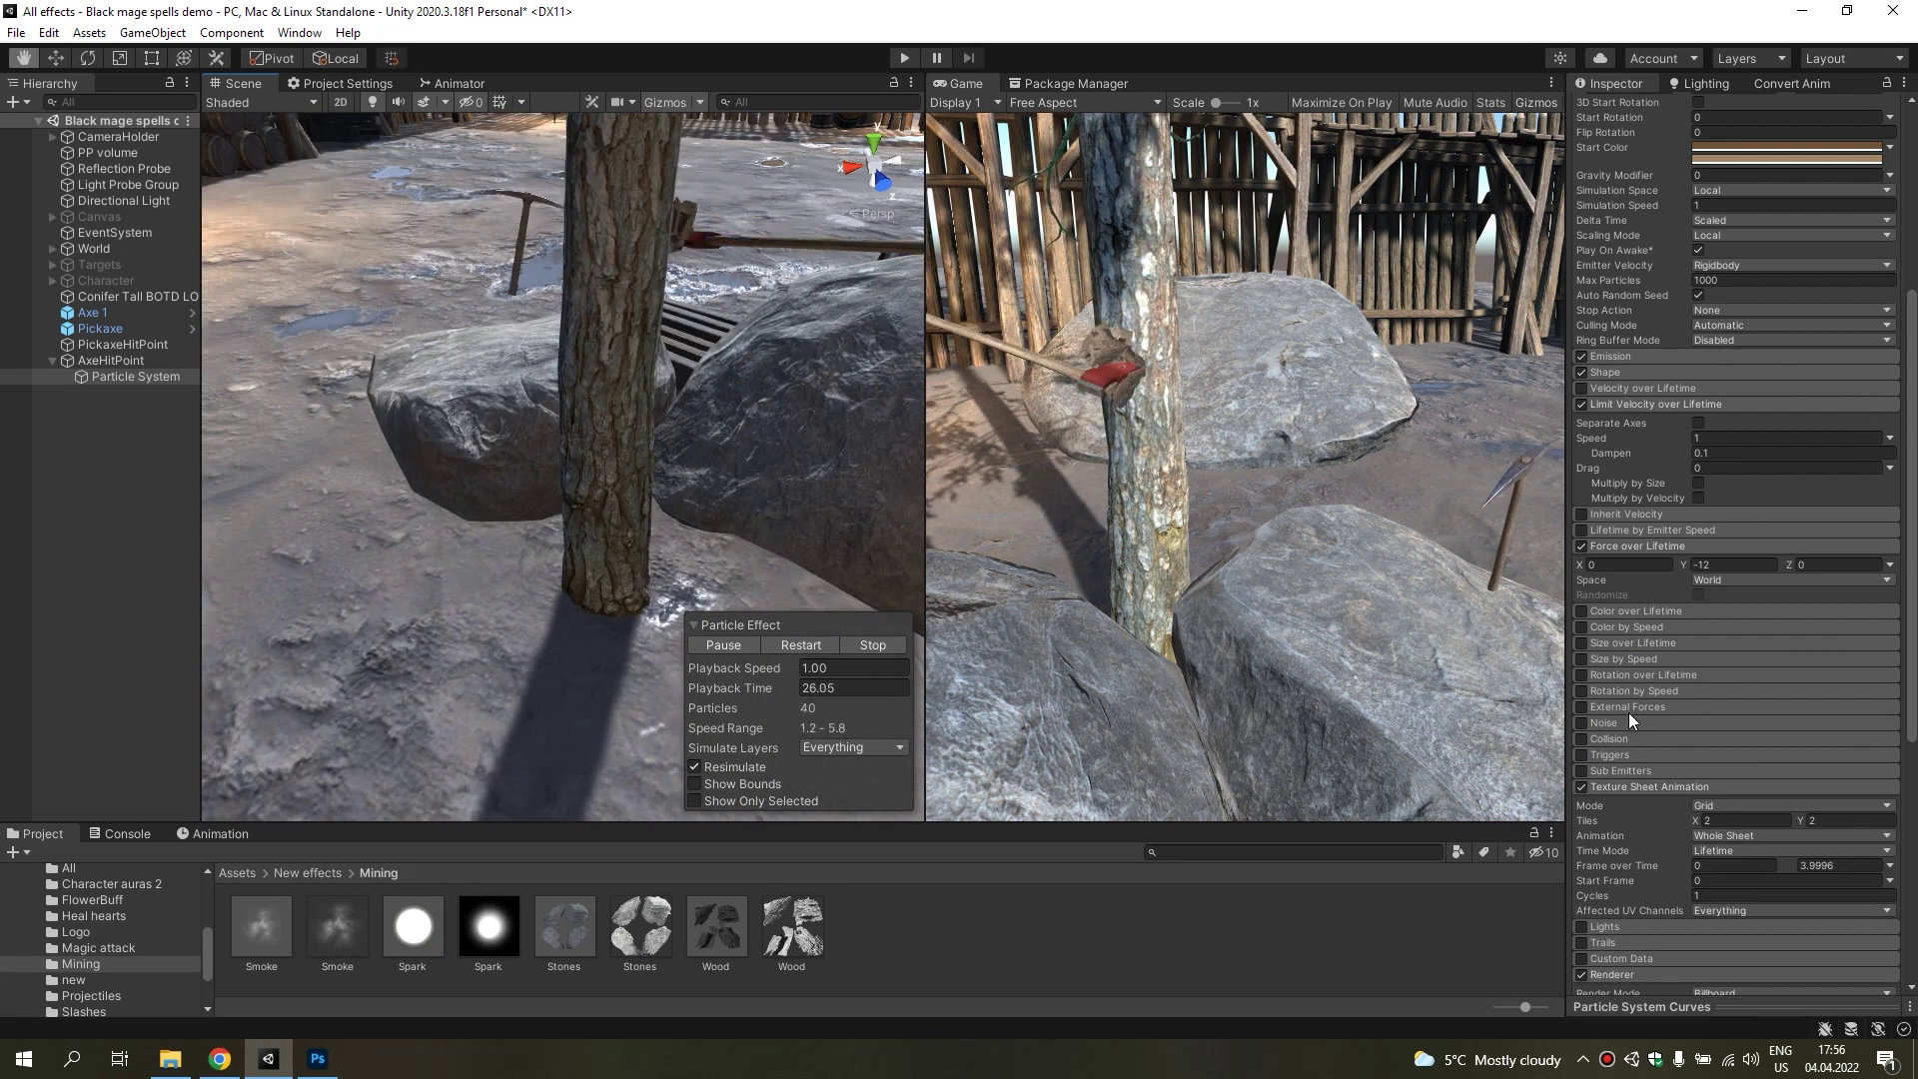
# Enable World Collision with Radius Scale 0.01 and Medium collision quality, then replay.
pyautogui.click(1581, 738)
pyautogui.click(1651, 739)
pyautogui.scroll(-3, 1752, 653)
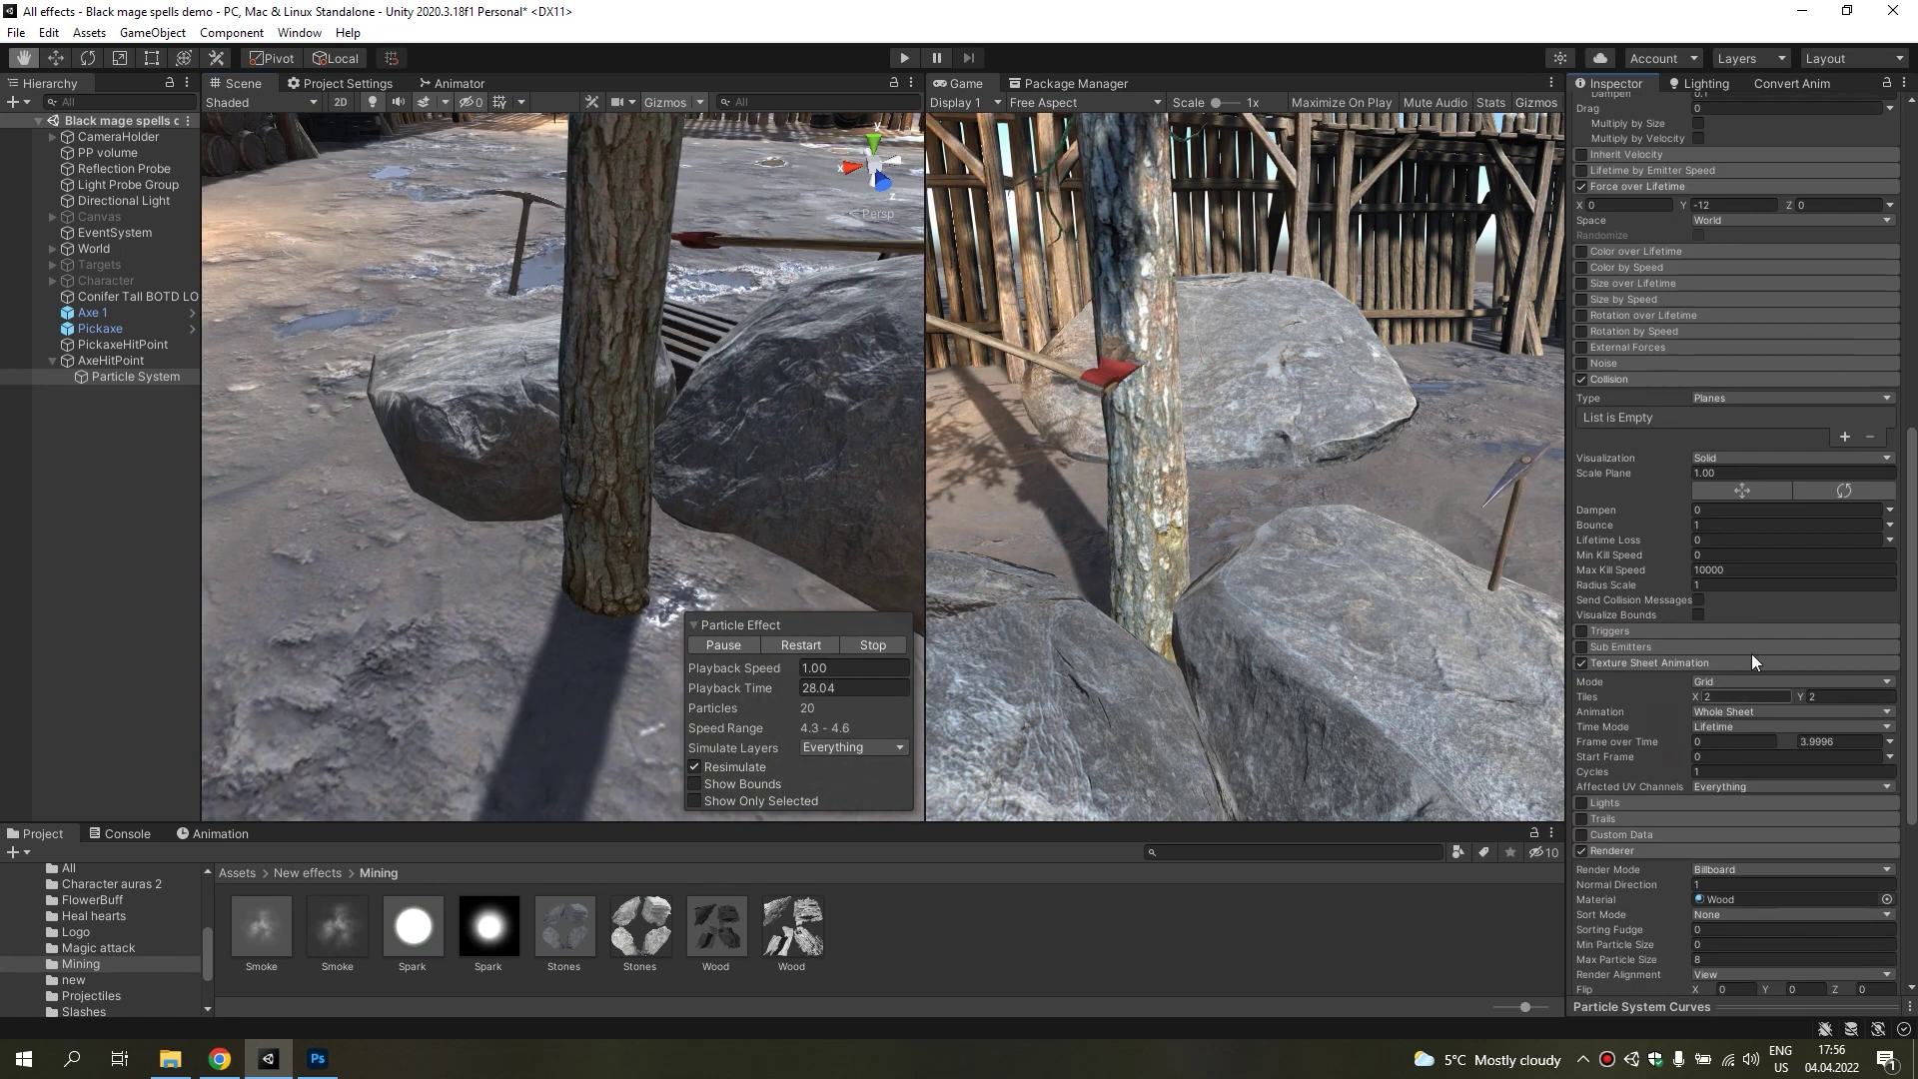
pyautogui.click(1754, 440)
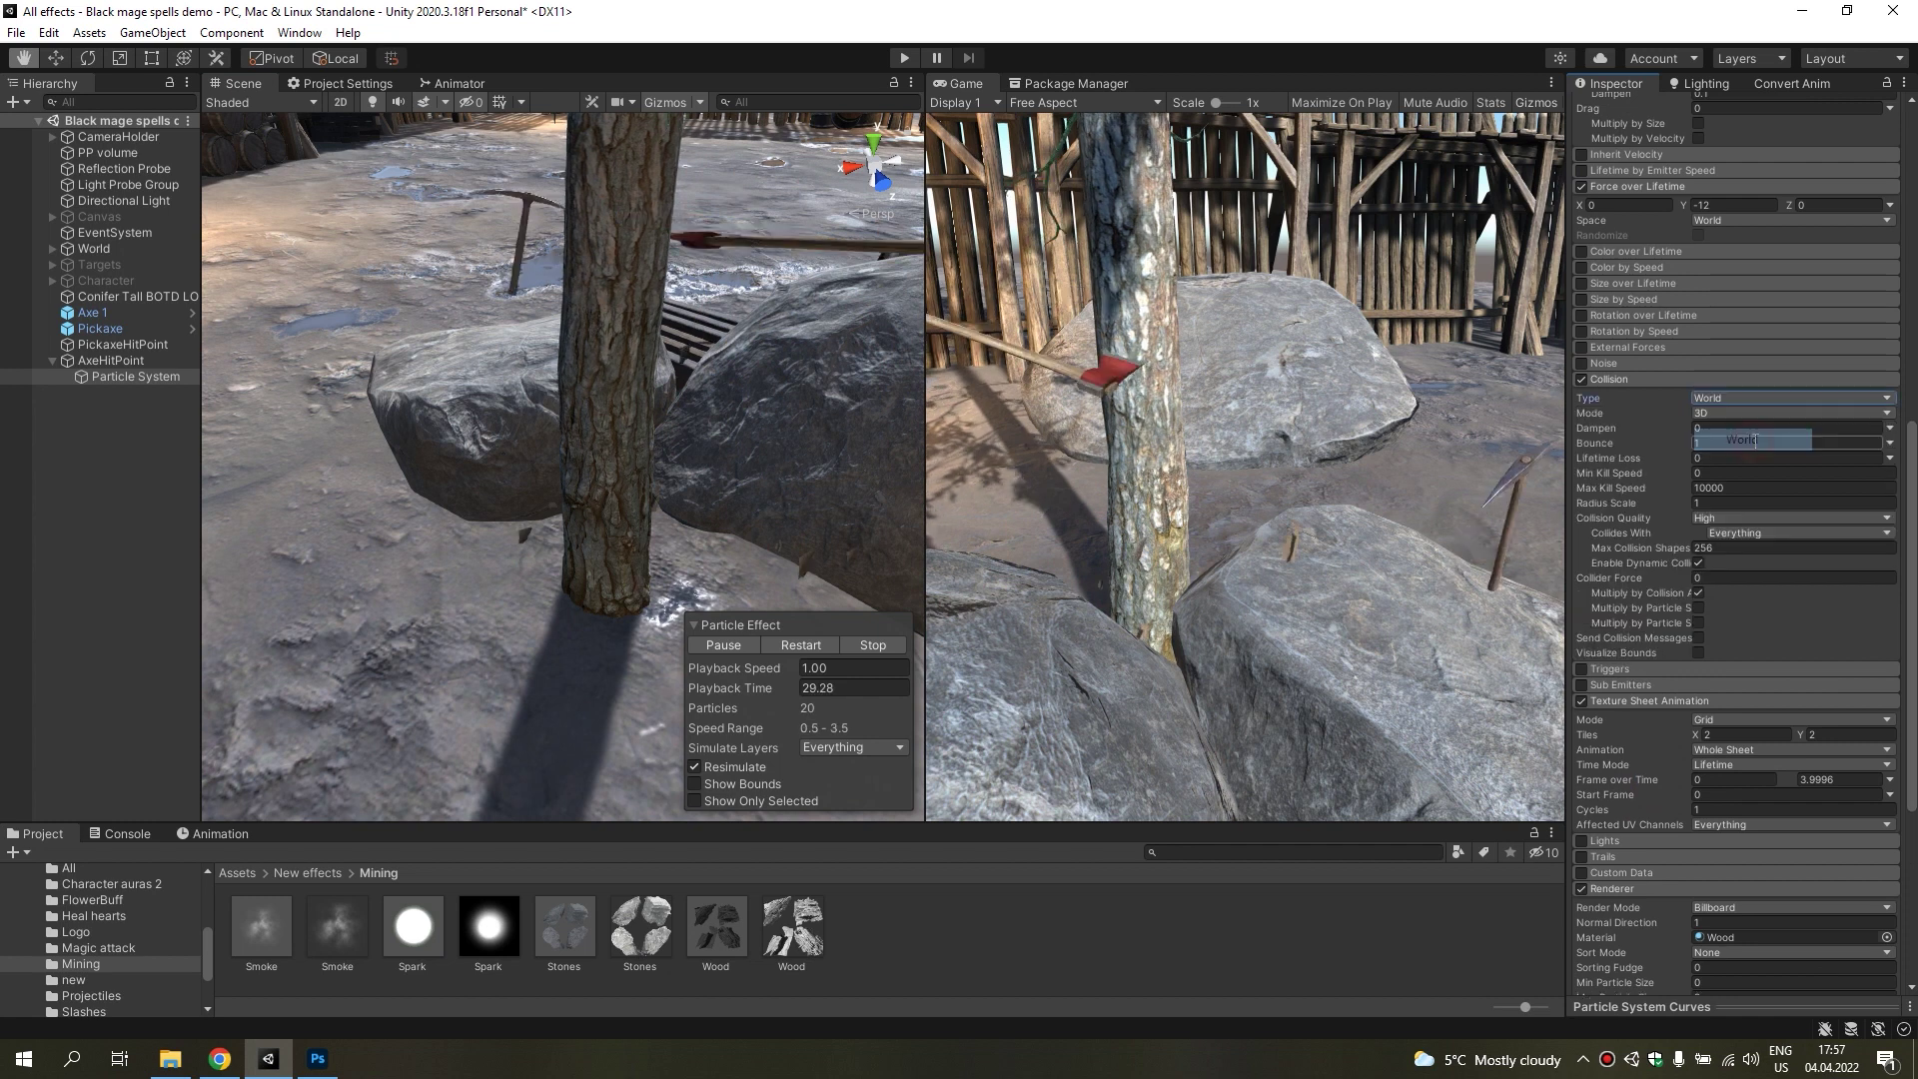
pyautogui.click(1780, 506)
pyautogui.write('0.01')
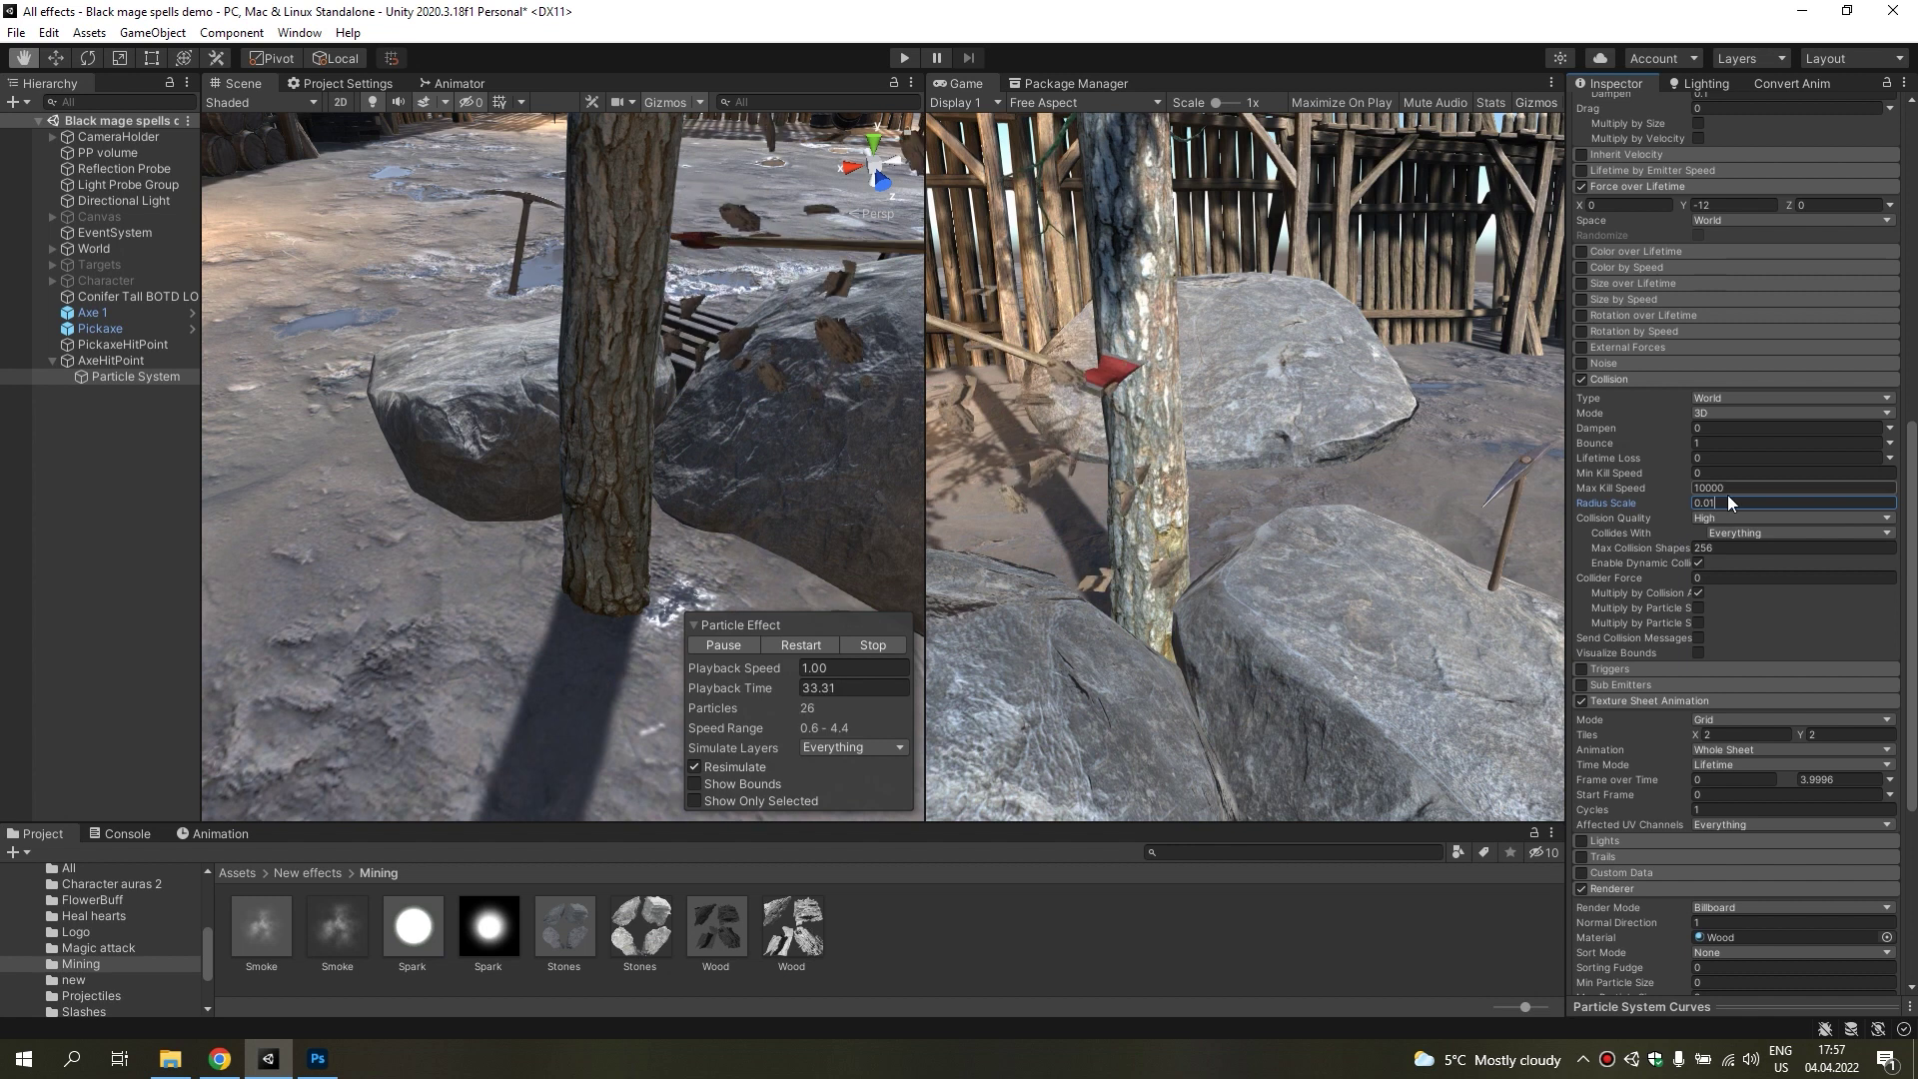
pyautogui.click(1737, 518)
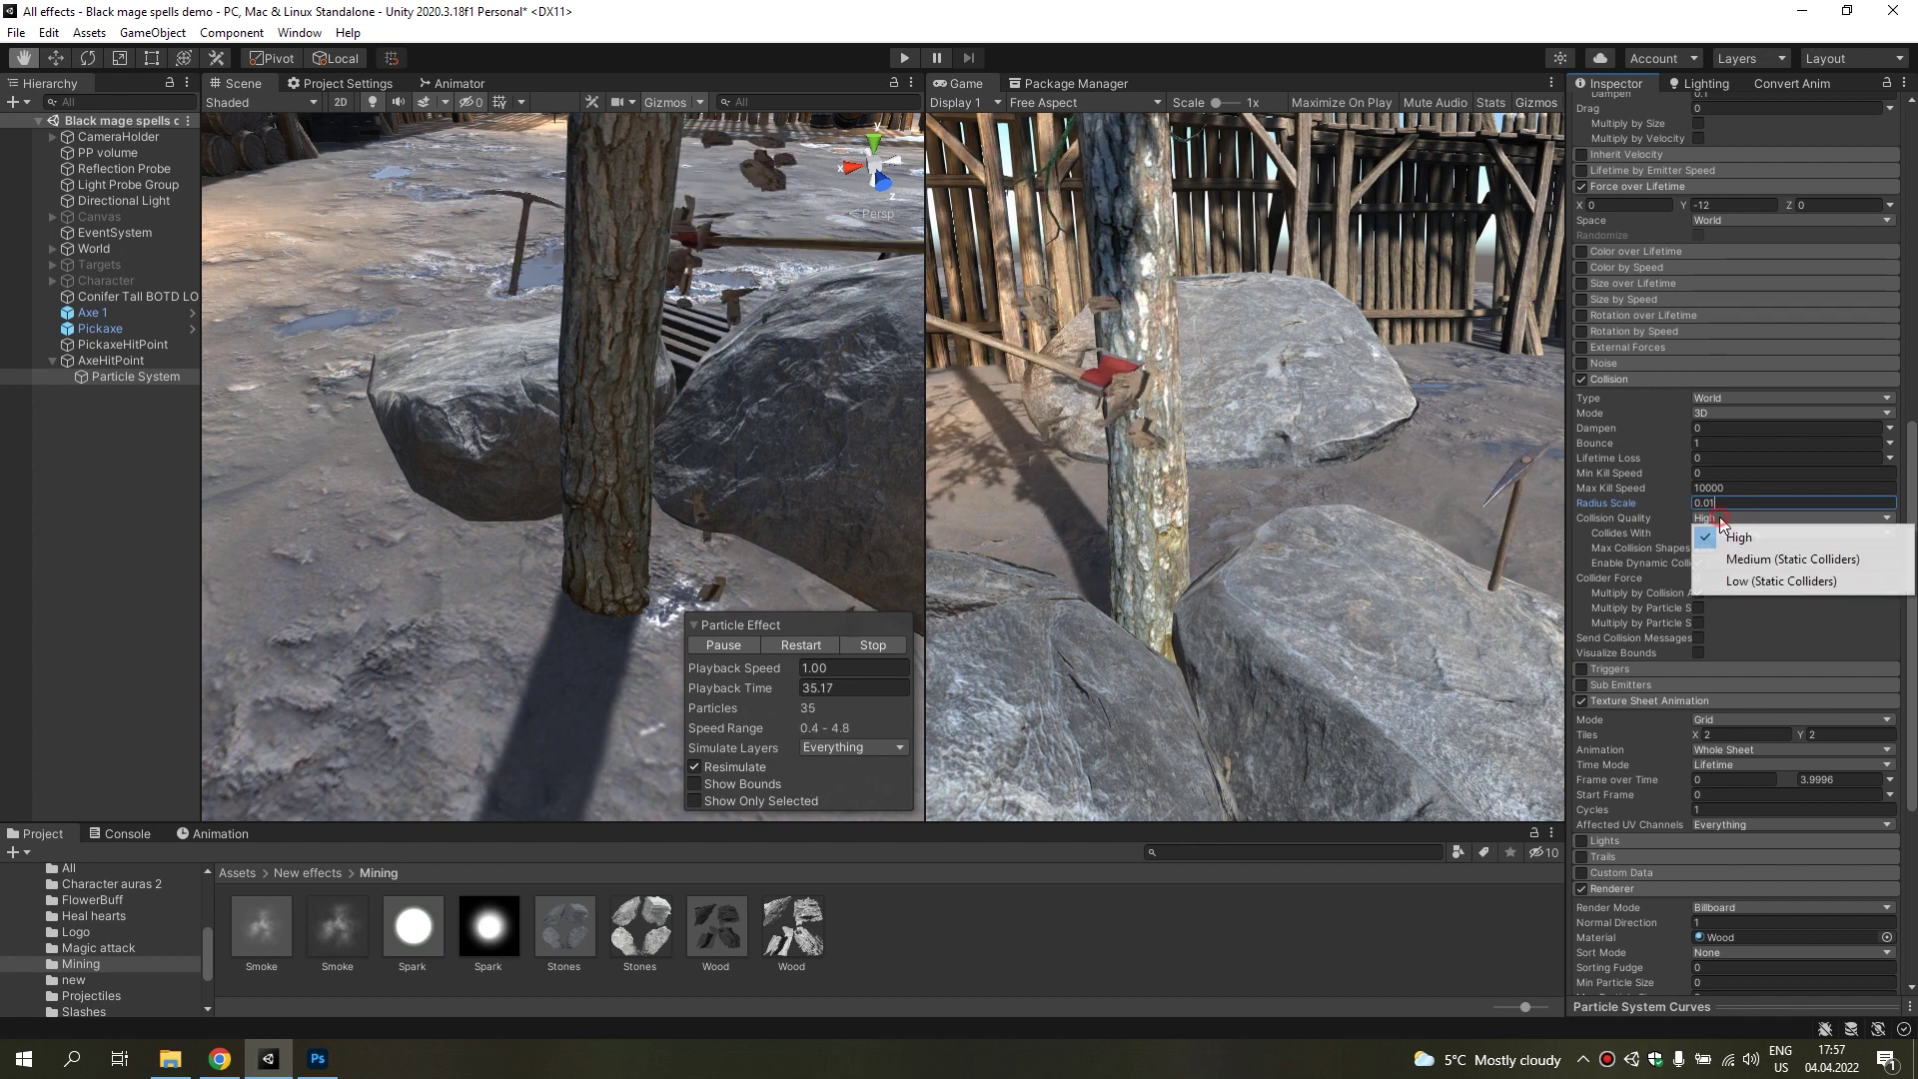
pyautogui.click(1759, 560)
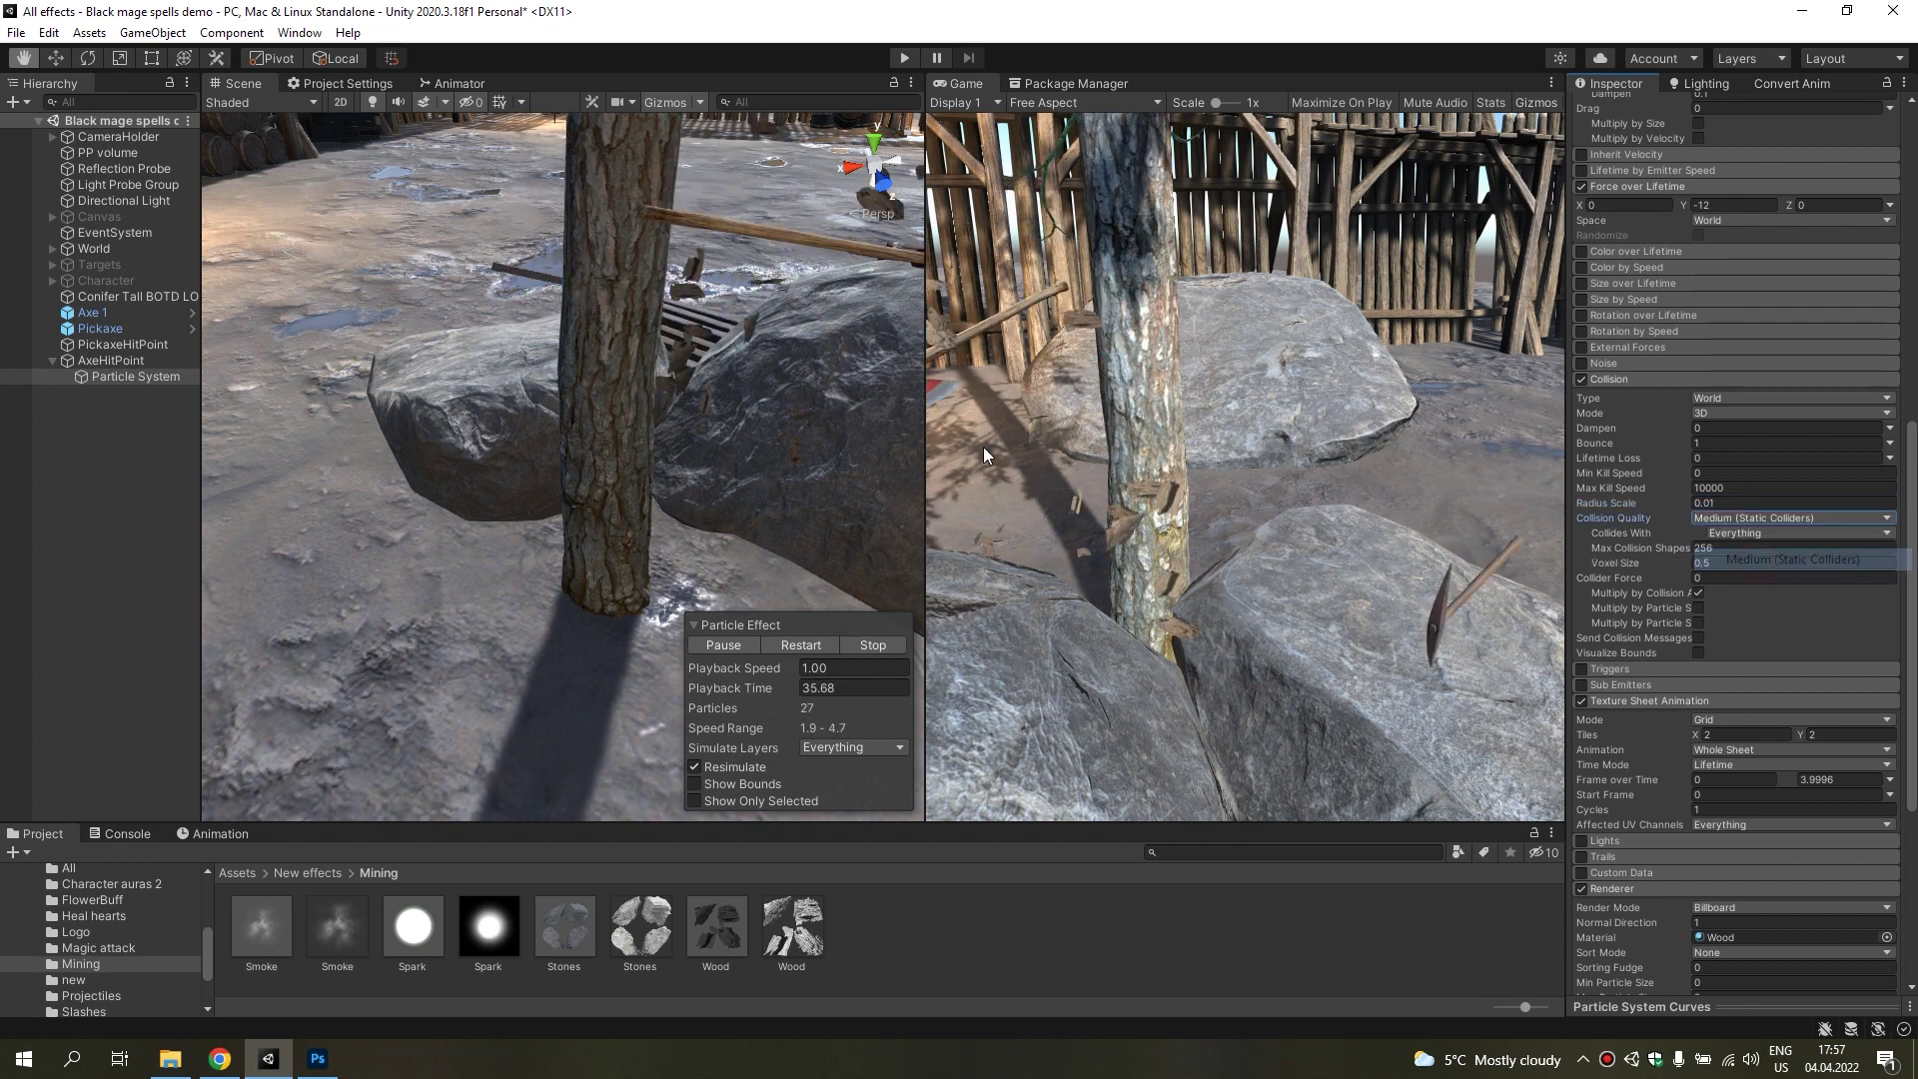
pyautogui.moveTo(909, 449); pyautogui.dragTo(1299, 373, button='right')
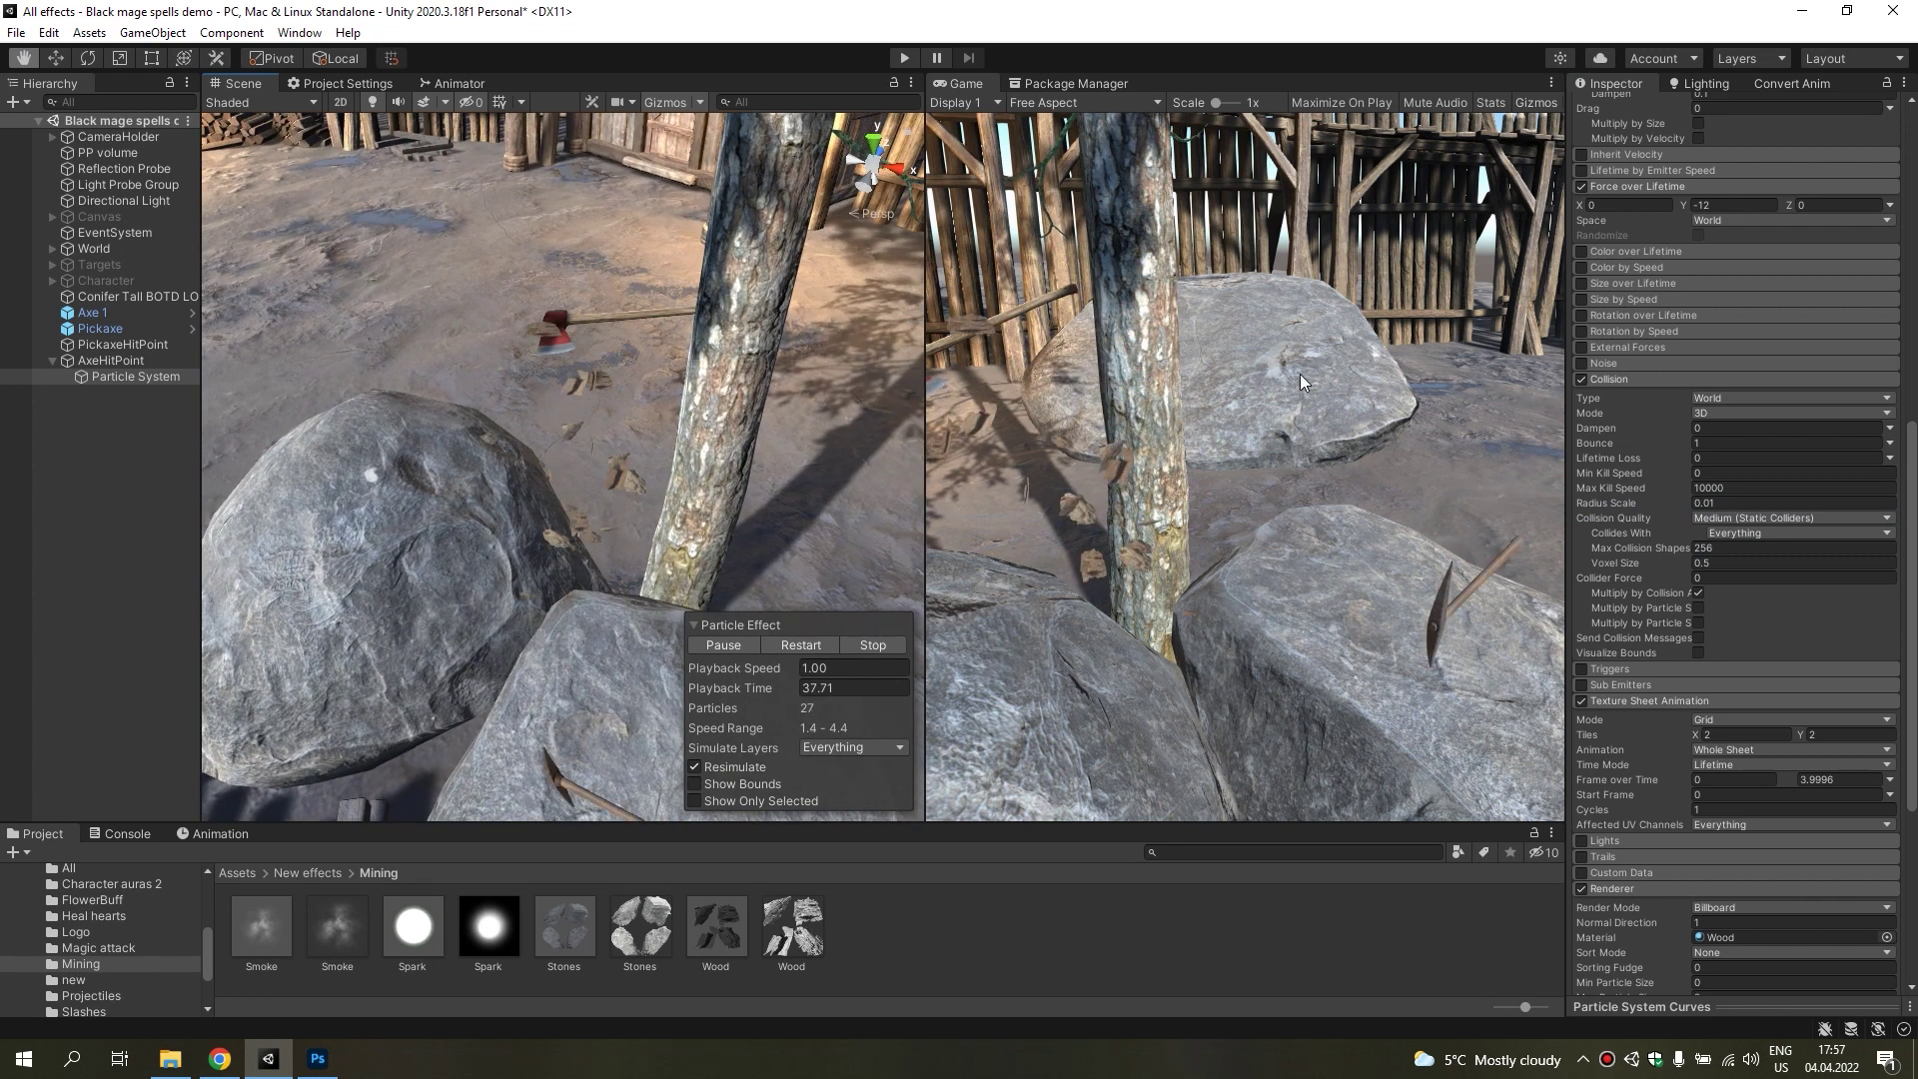
pyautogui.click(807, 643)
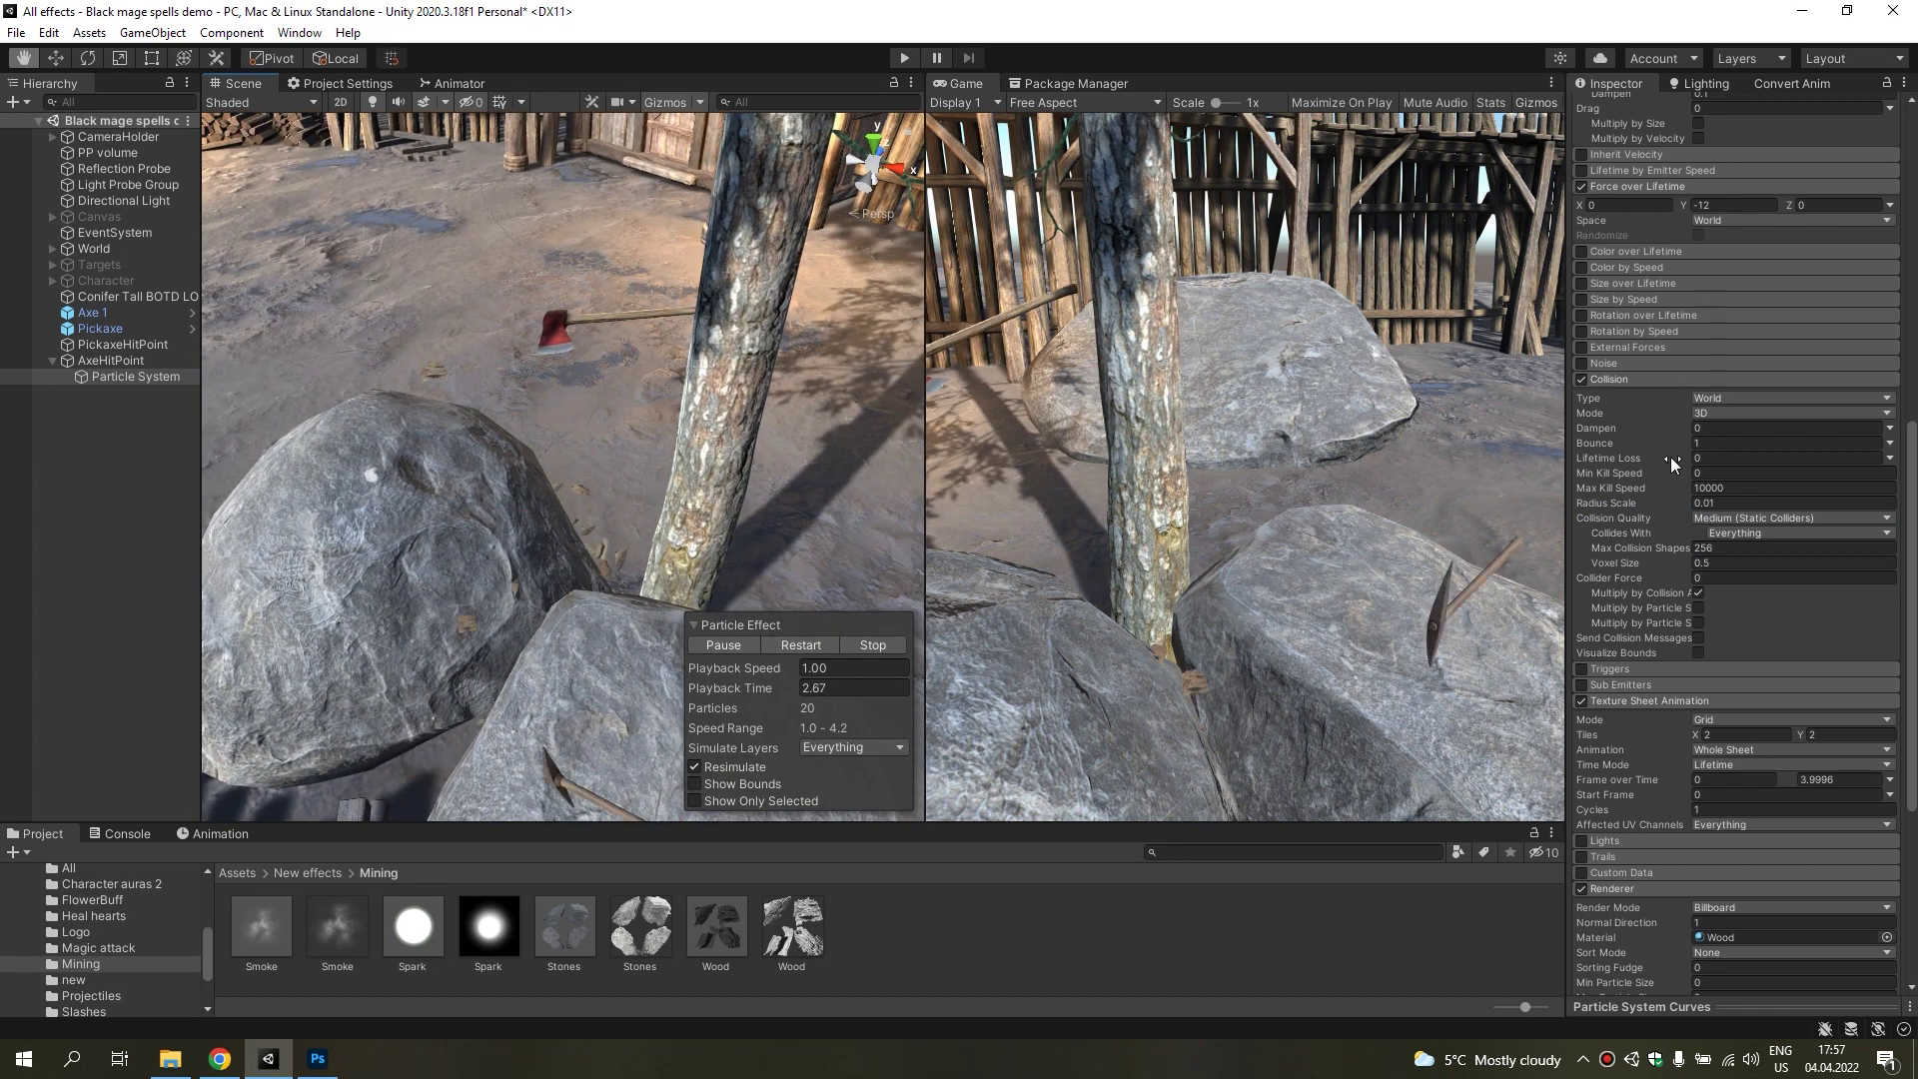
# Set collision Bounce to 0.2 and Dampen to 0.5.
pyautogui.click(1721, 442)
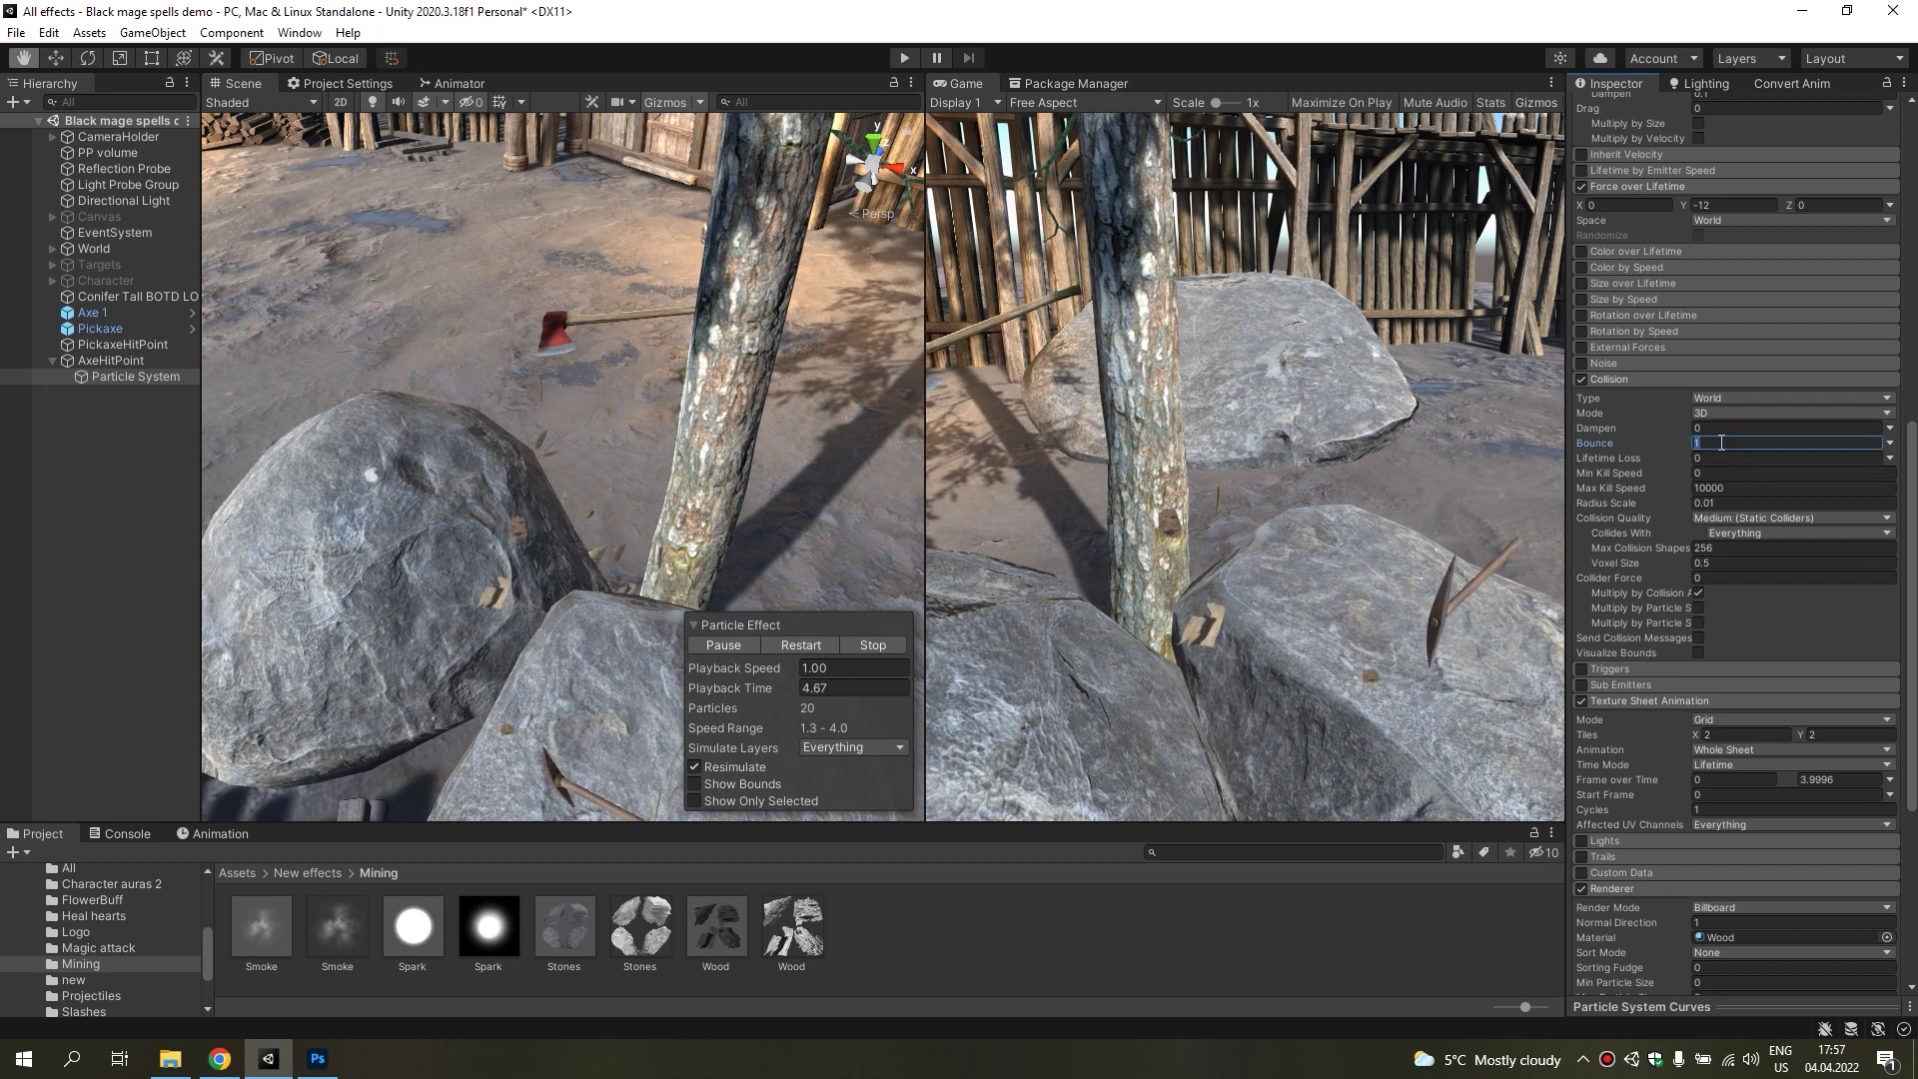
pyautogui.write('0.2')
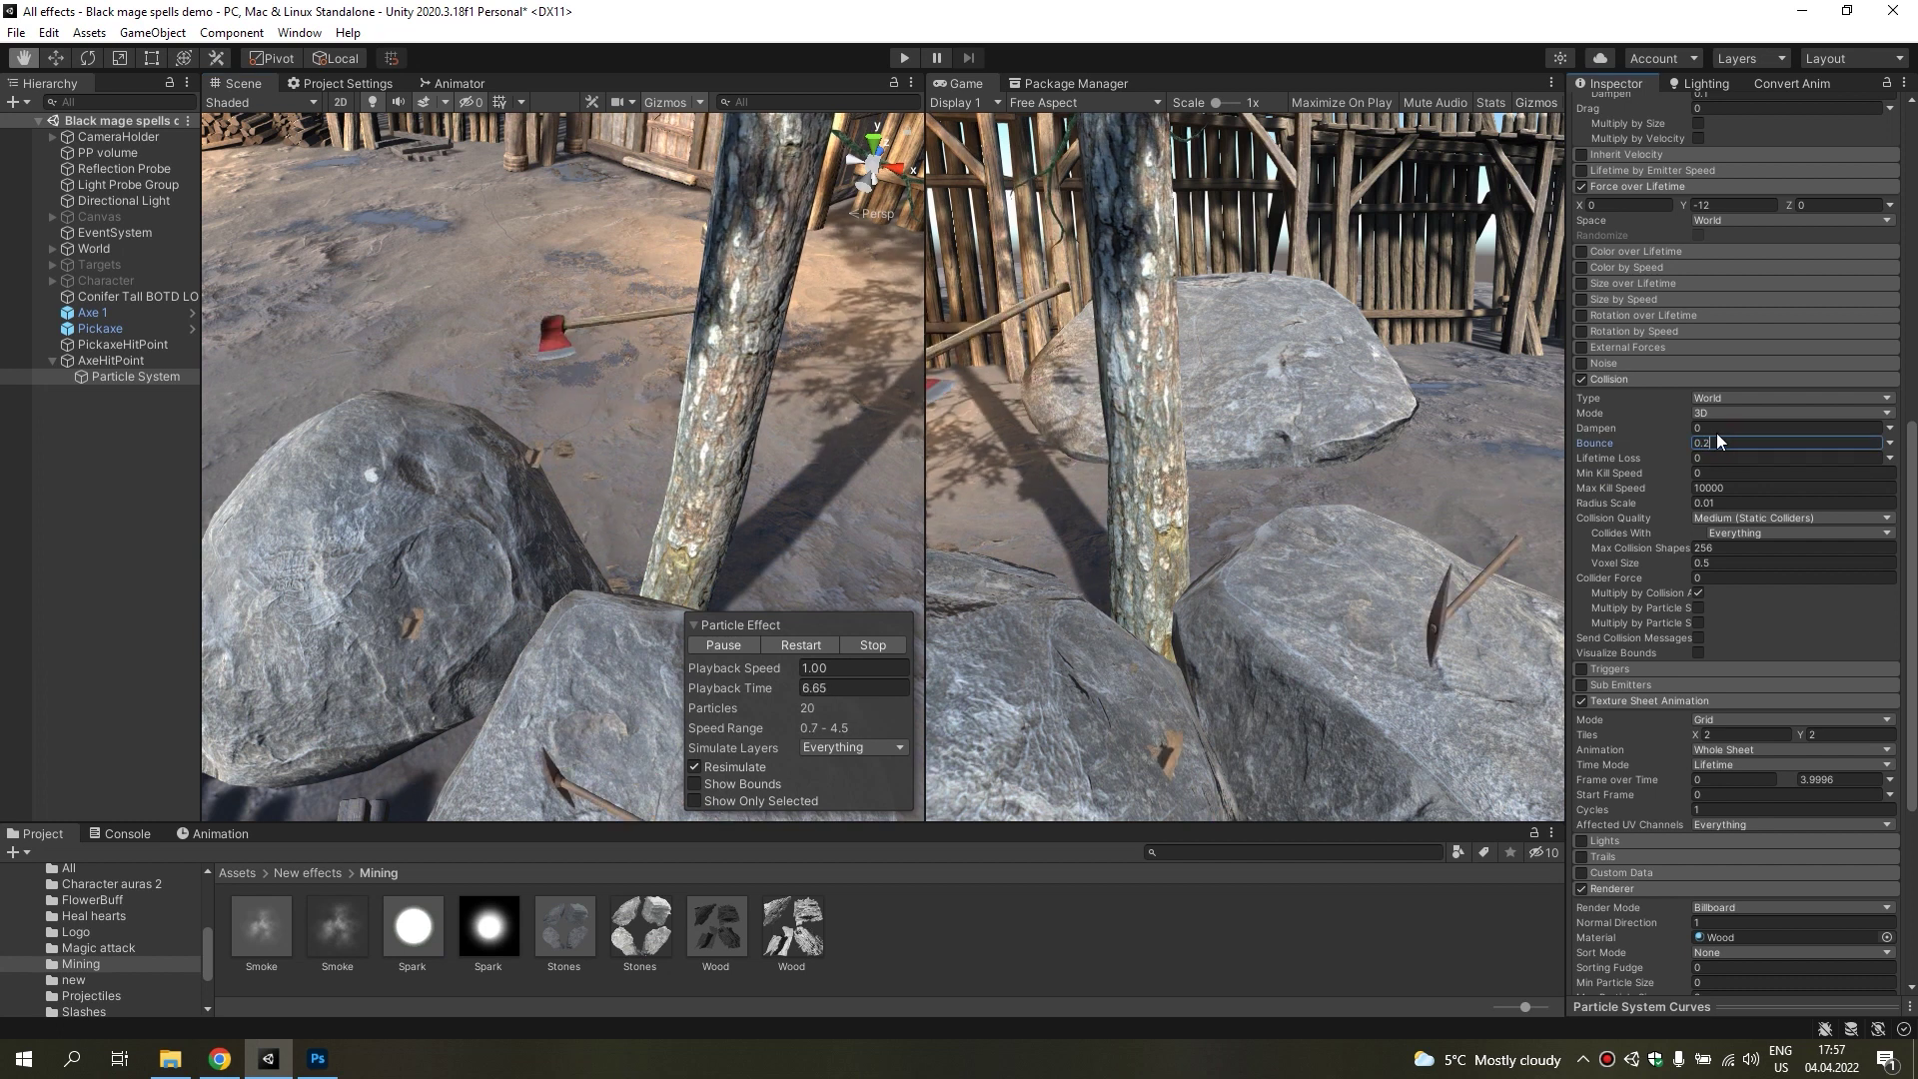
pyautogui.click(1714, 427)
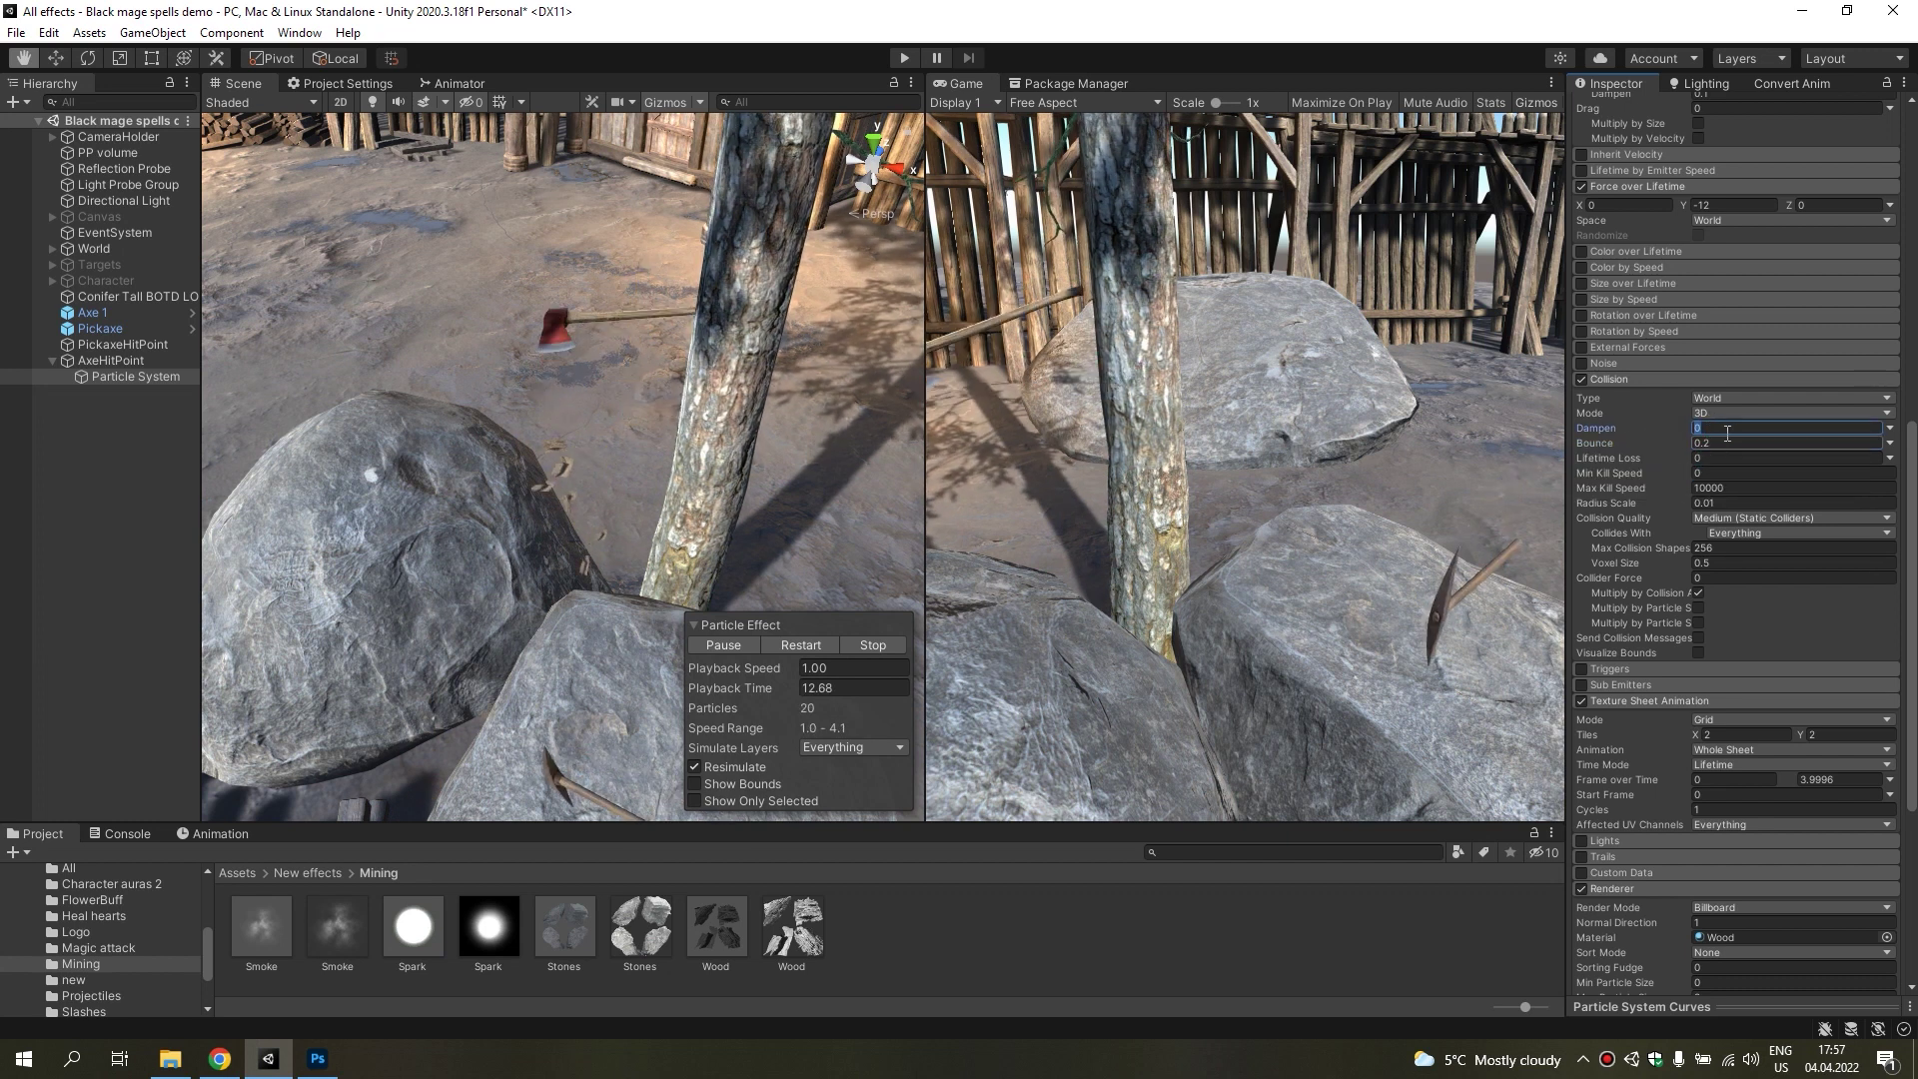
pyautogui.write('.5')
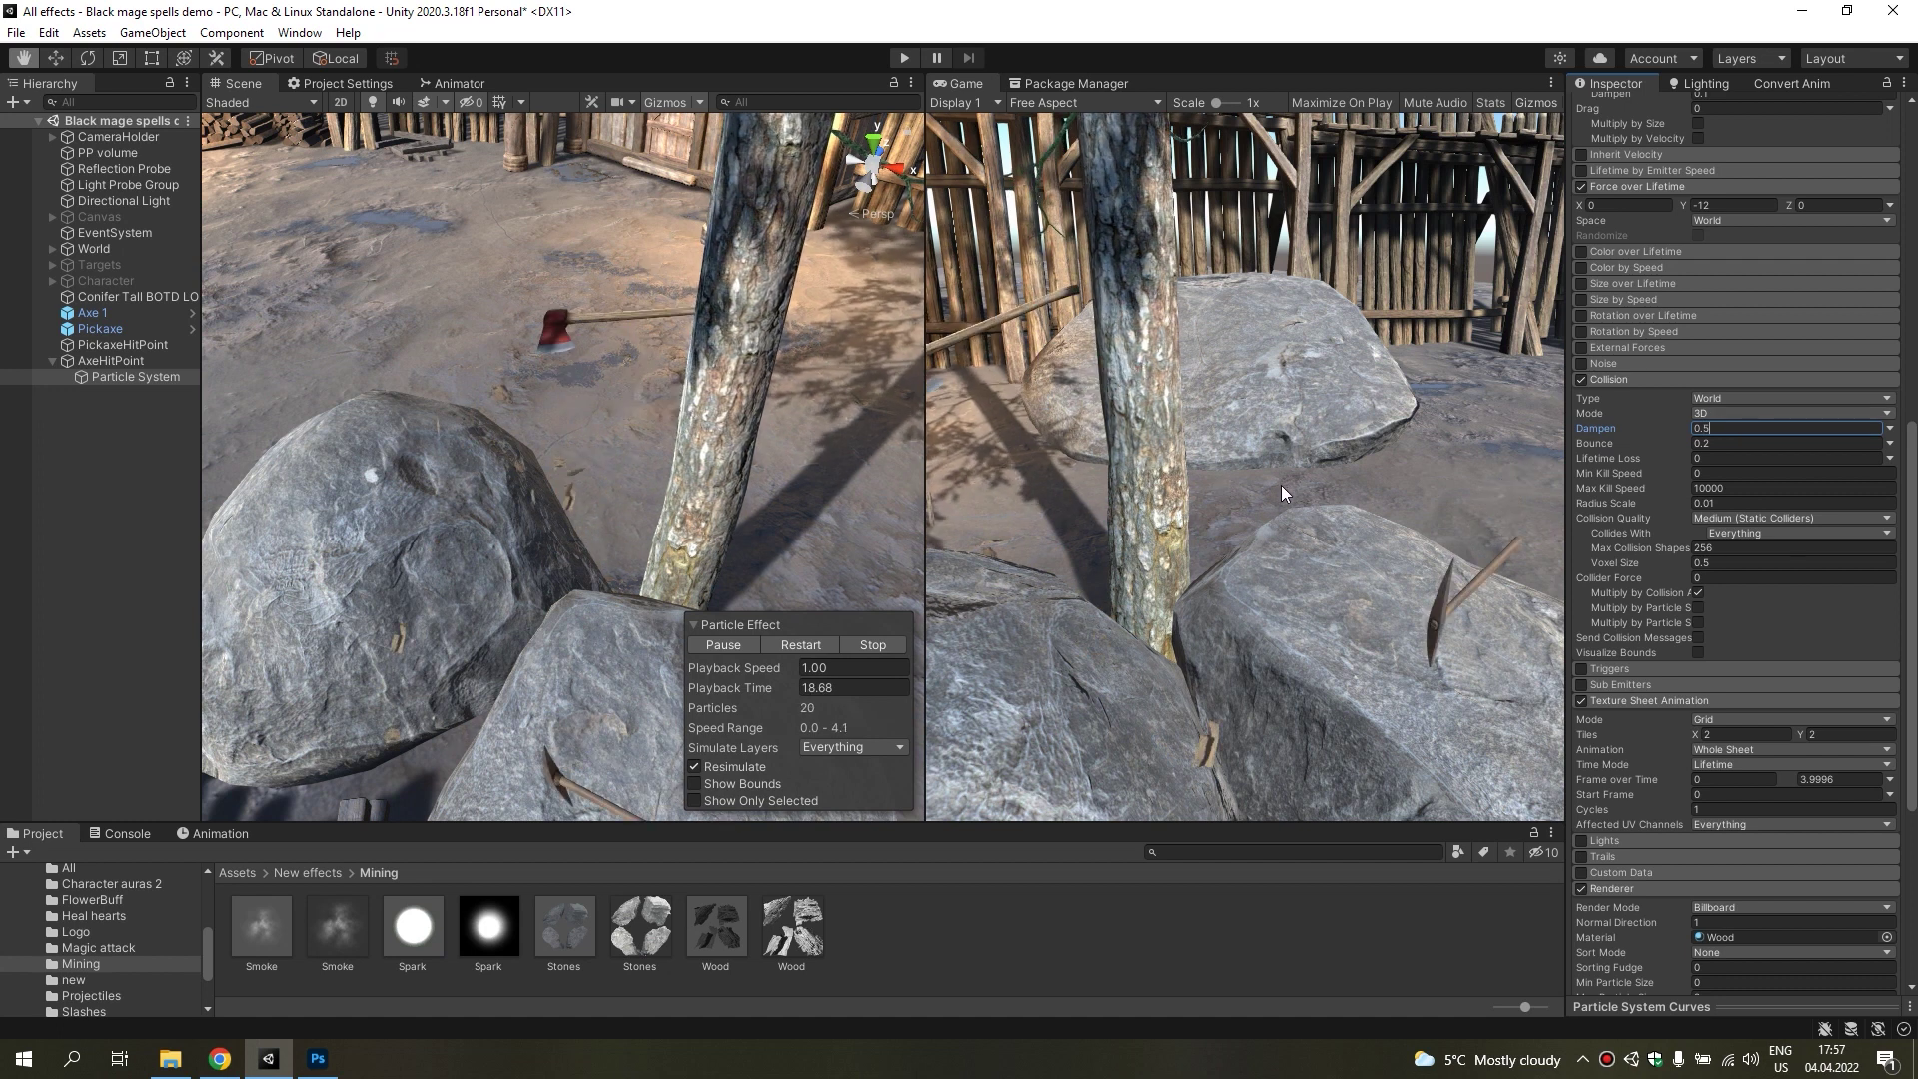
# Duplicate the particle system as a nested child and set Burst Count to 100.
pyautogui.click(89, 394)
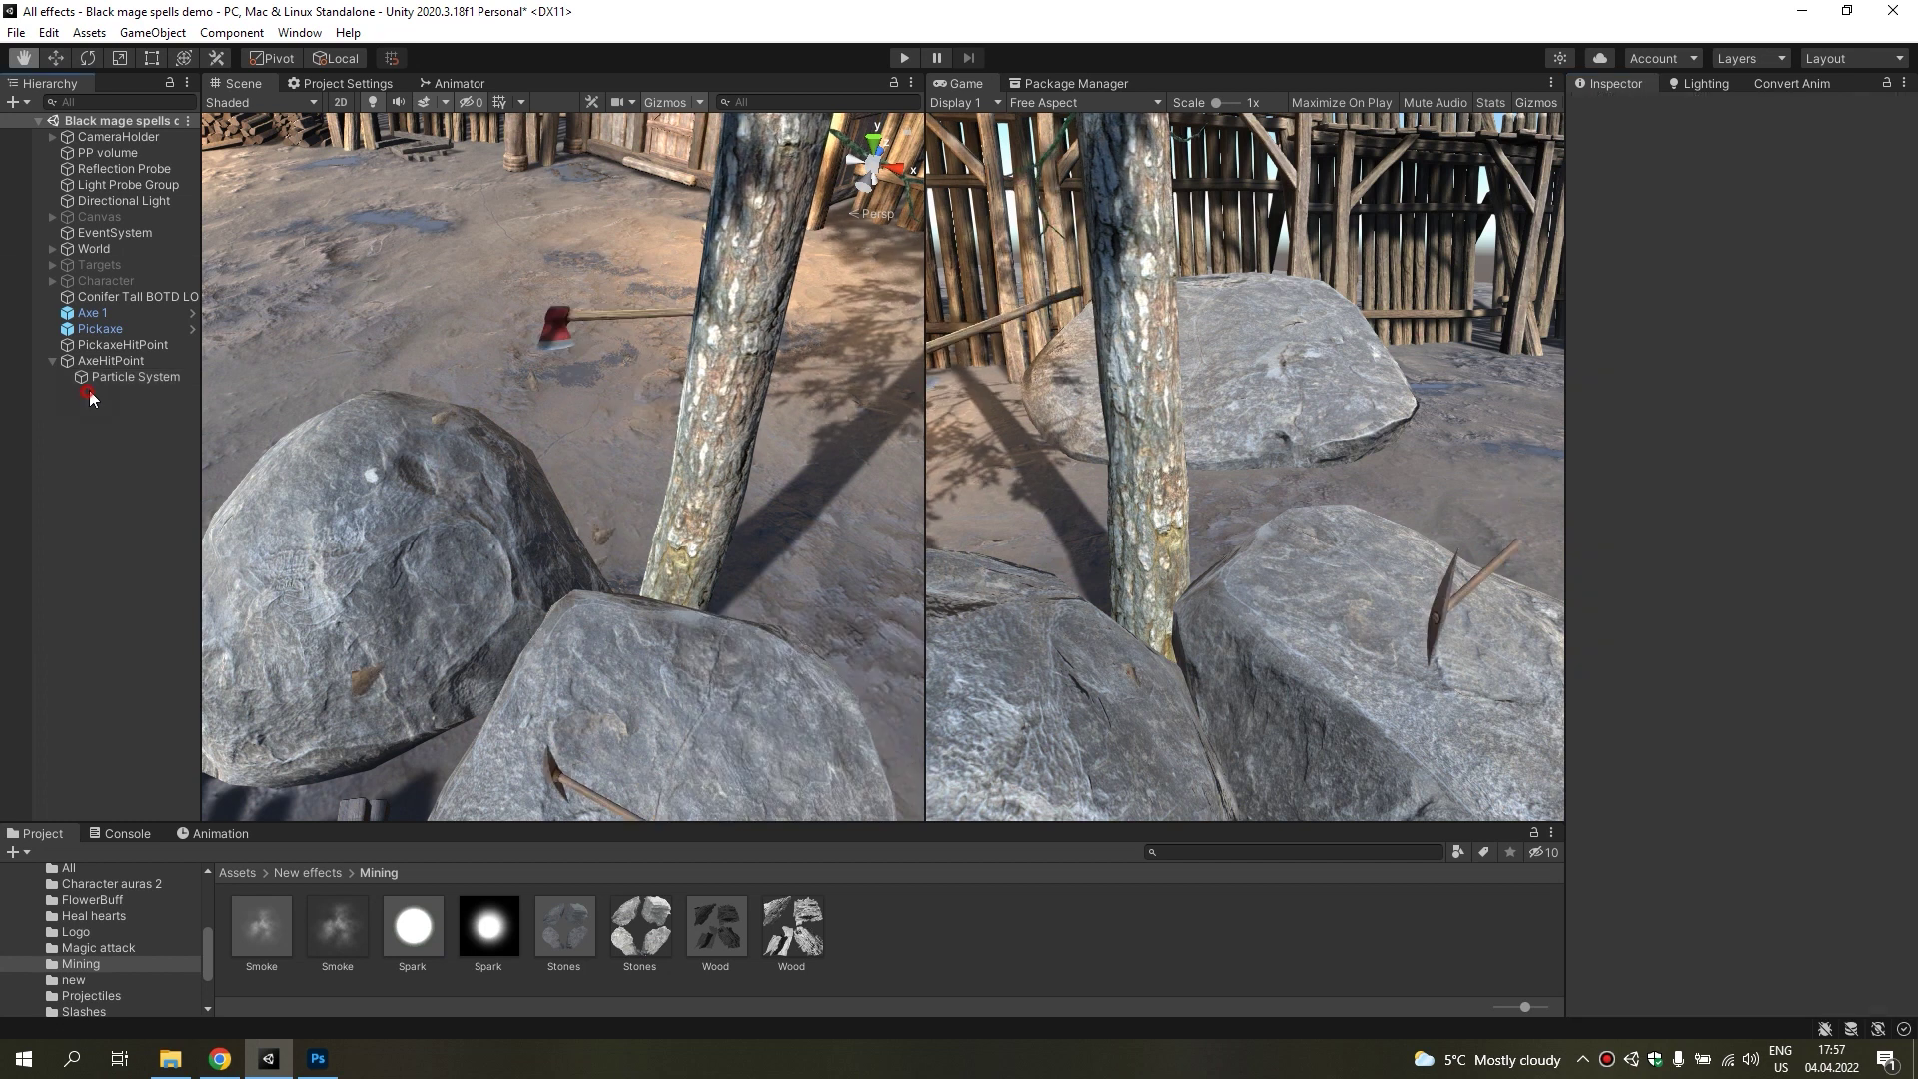
pyautogui.hotkey('ctrl', 'd')
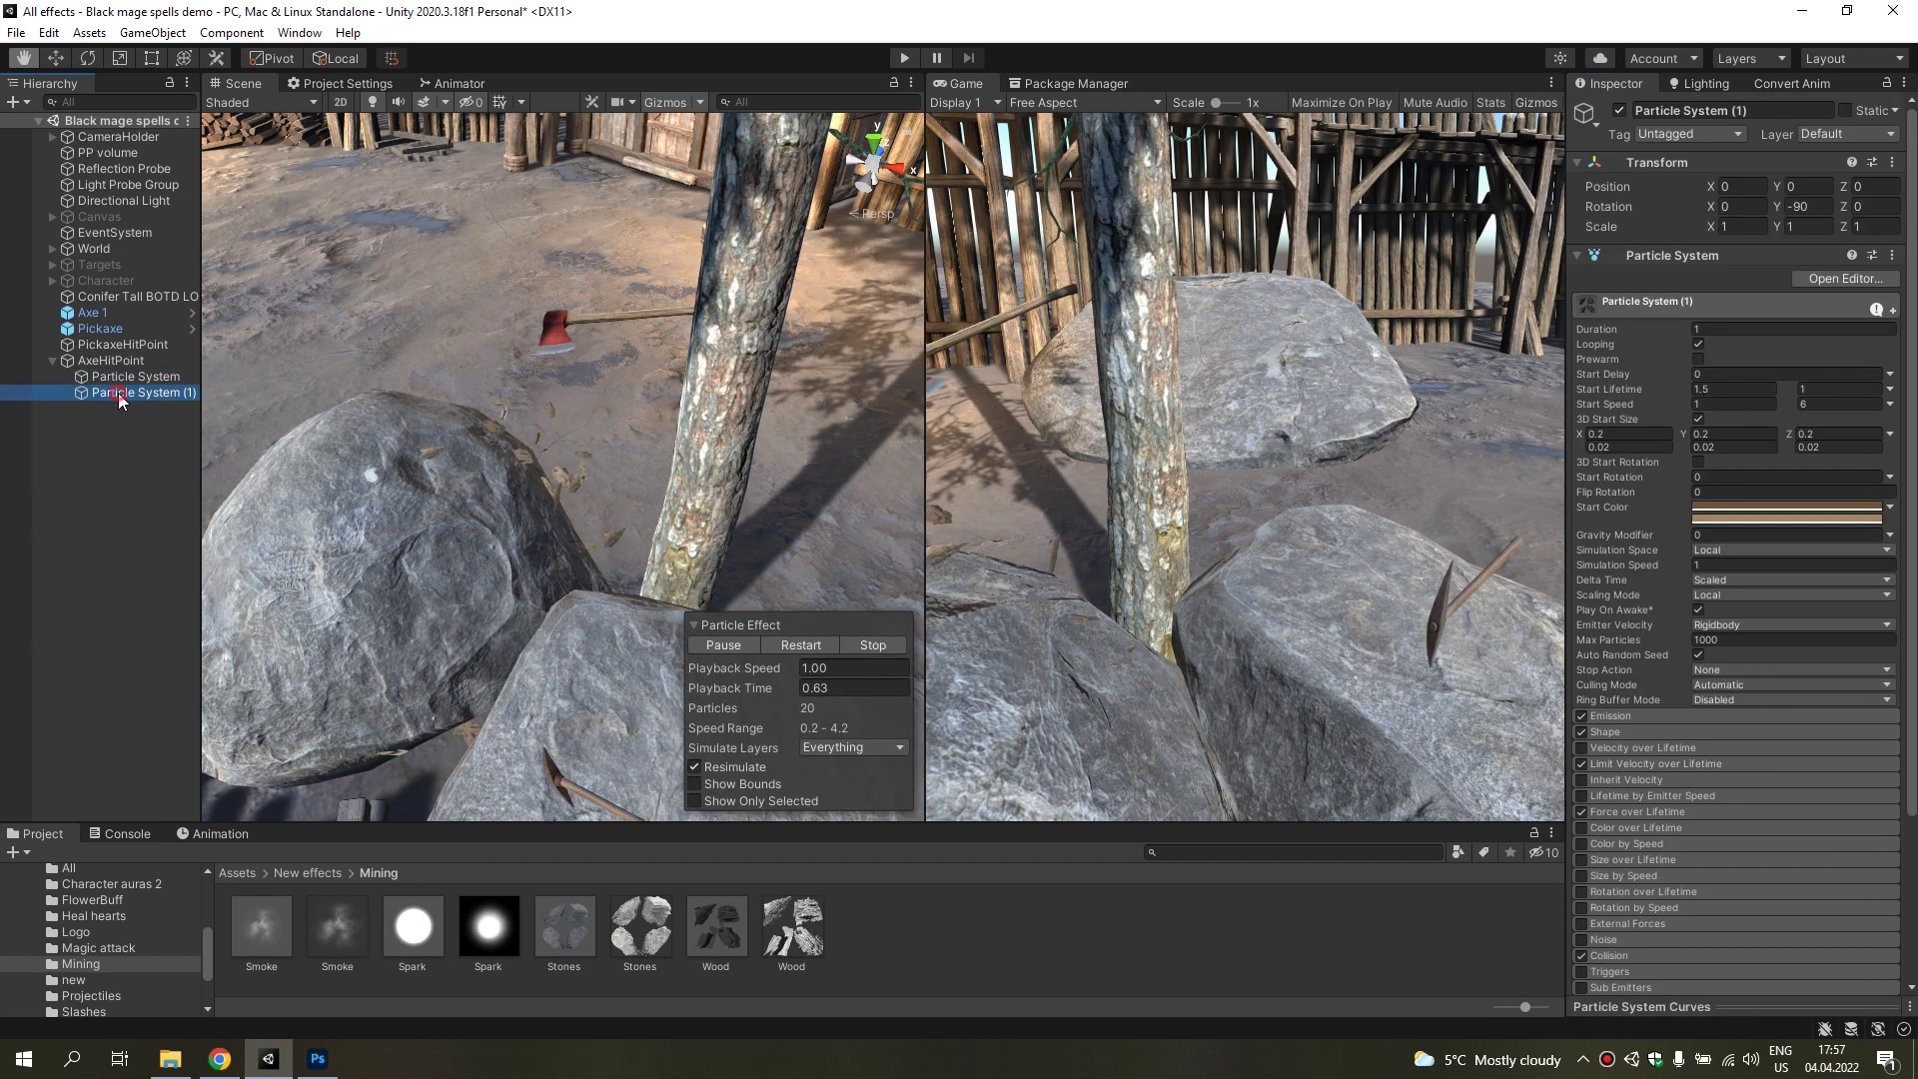
pyautogui.moveTo(126, 380); pyautogui.dragTo(127, 381)
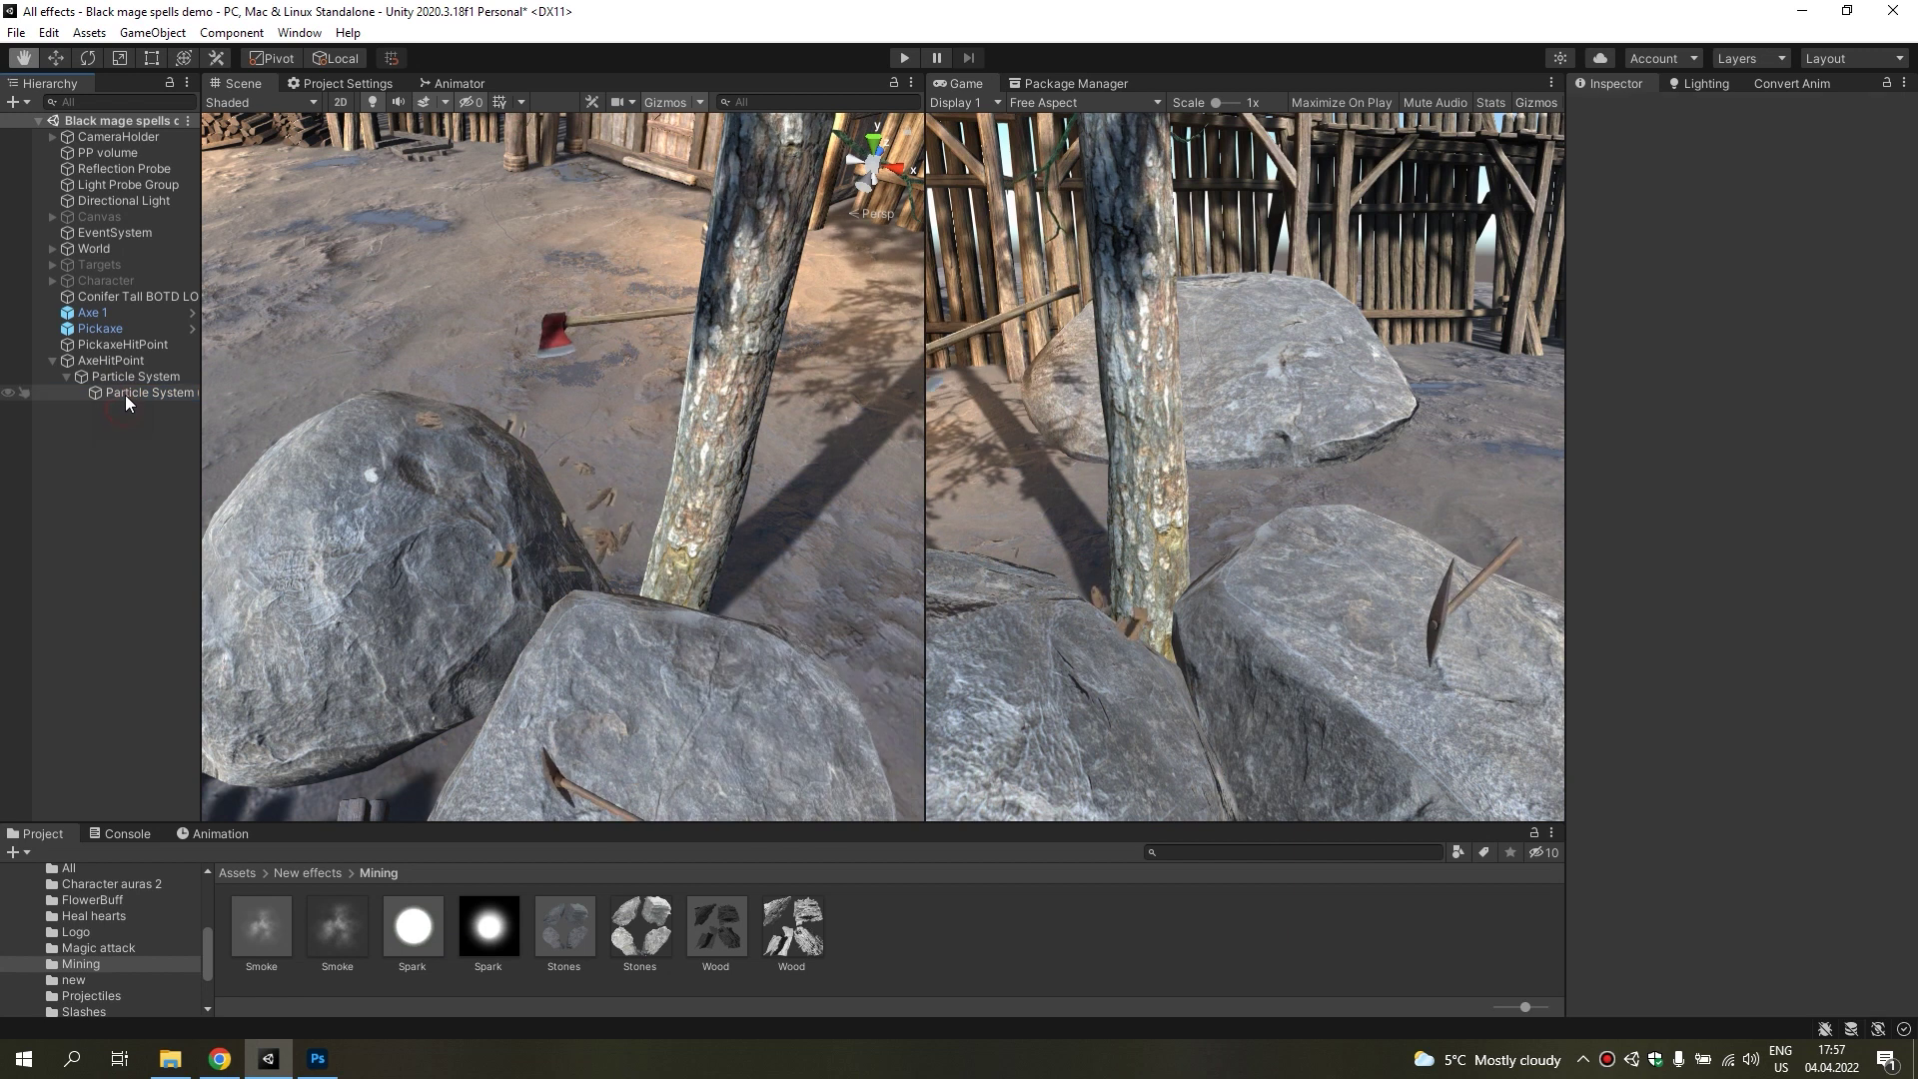
pyautogui.click(798, 648)
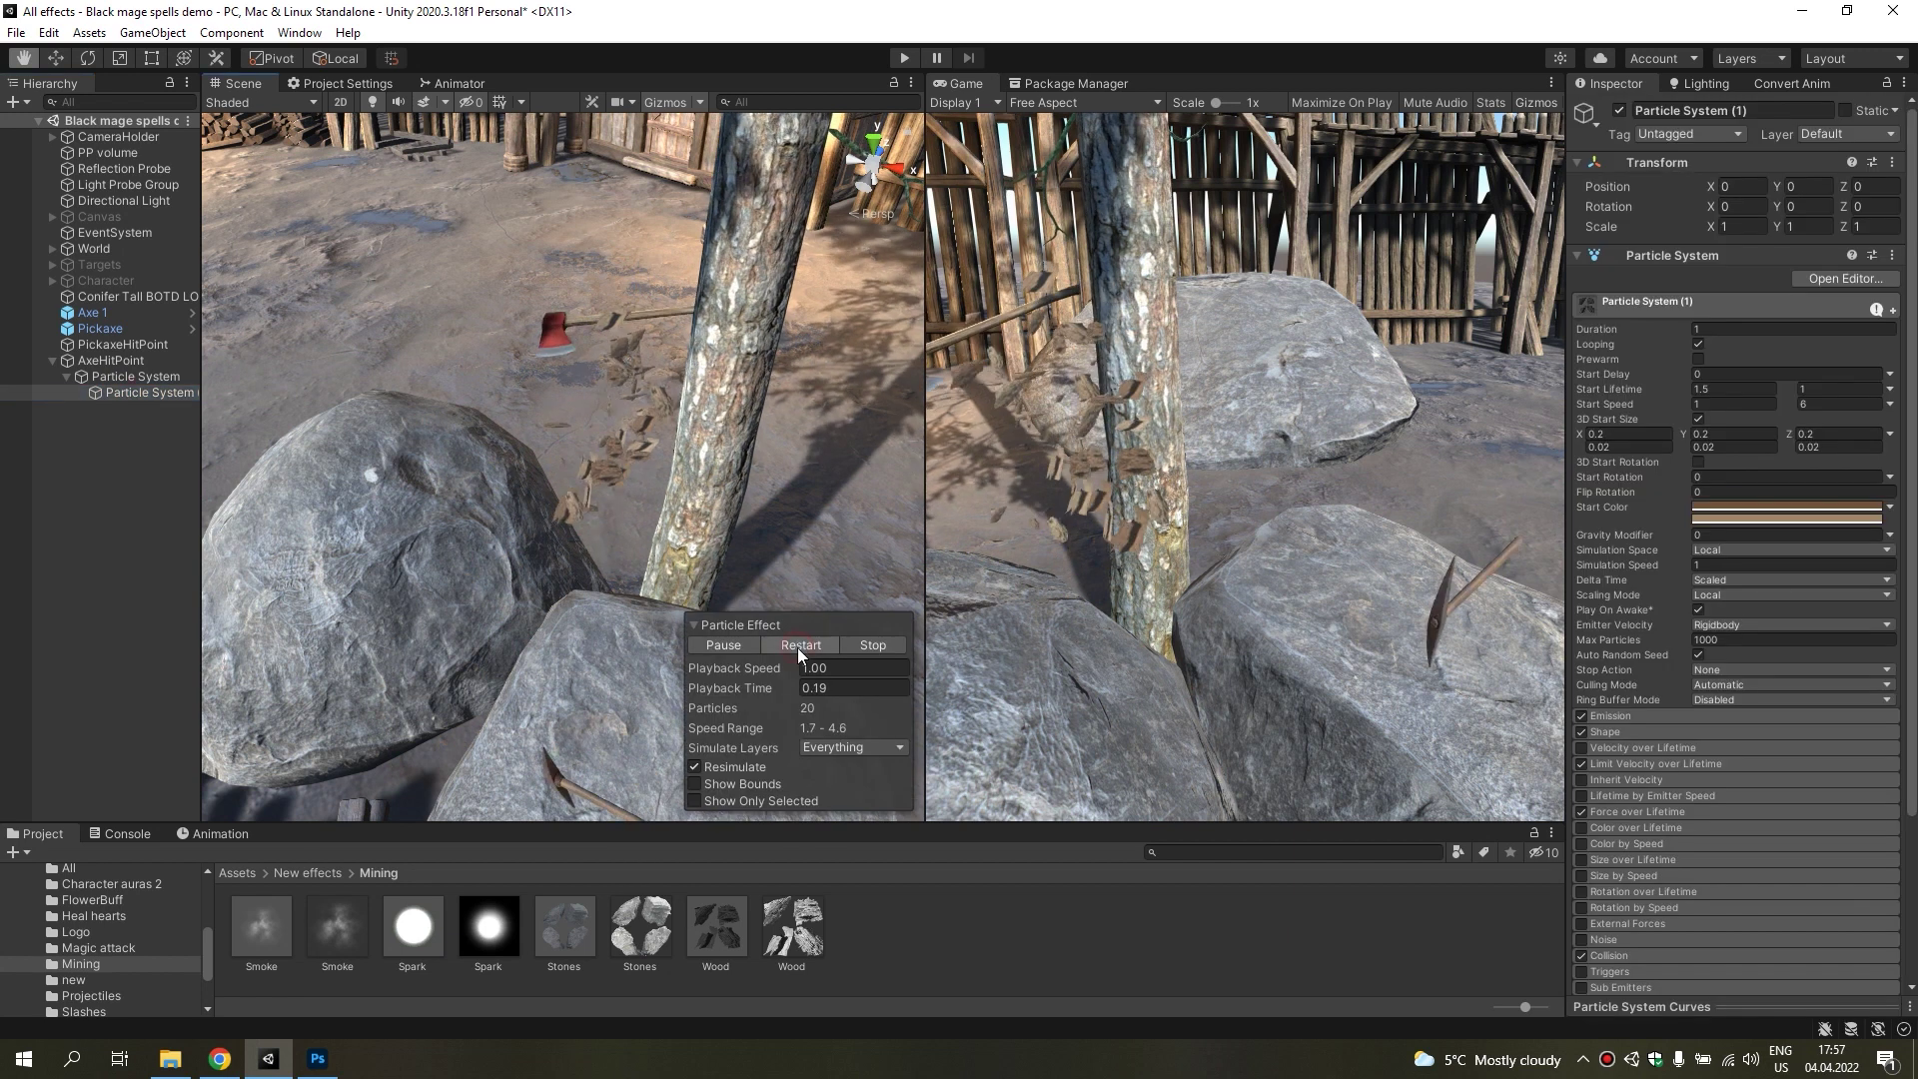
pyautogui.click(1605, 717)
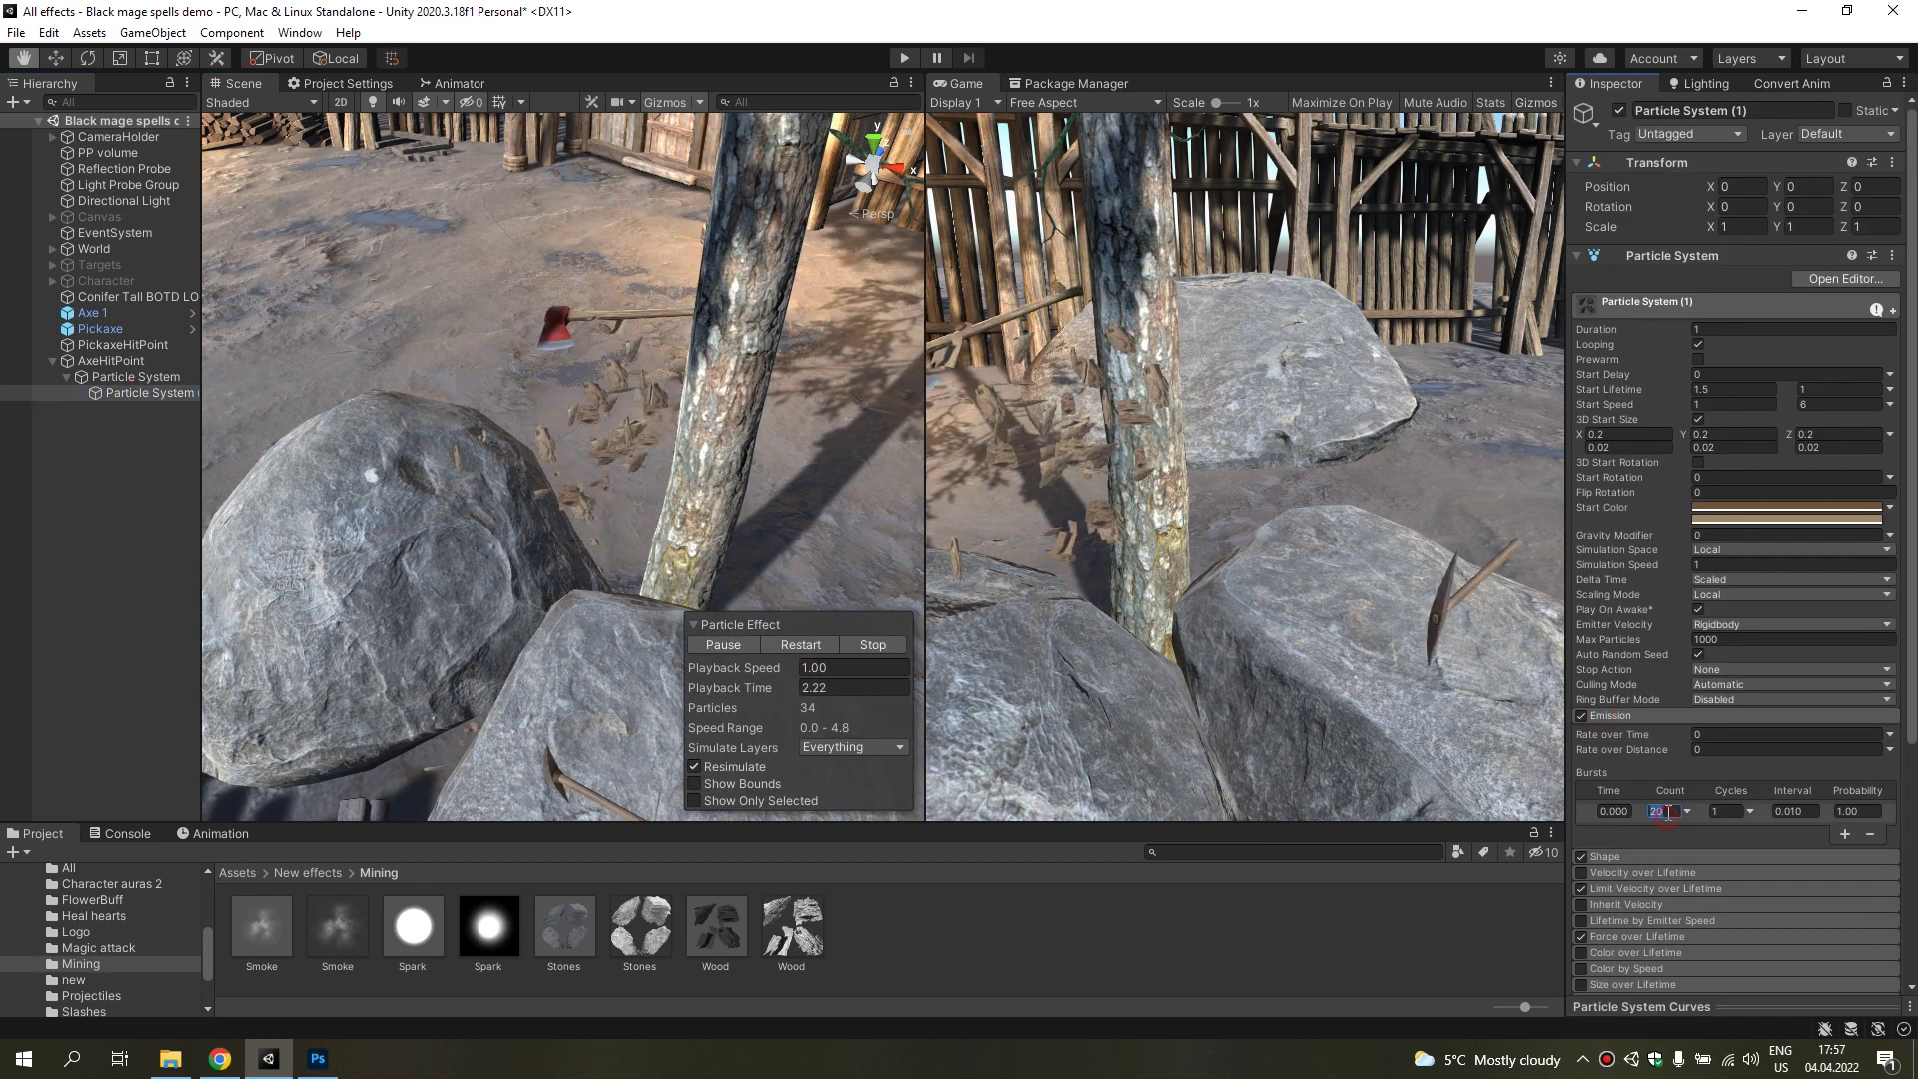
pyautogui.write('00')
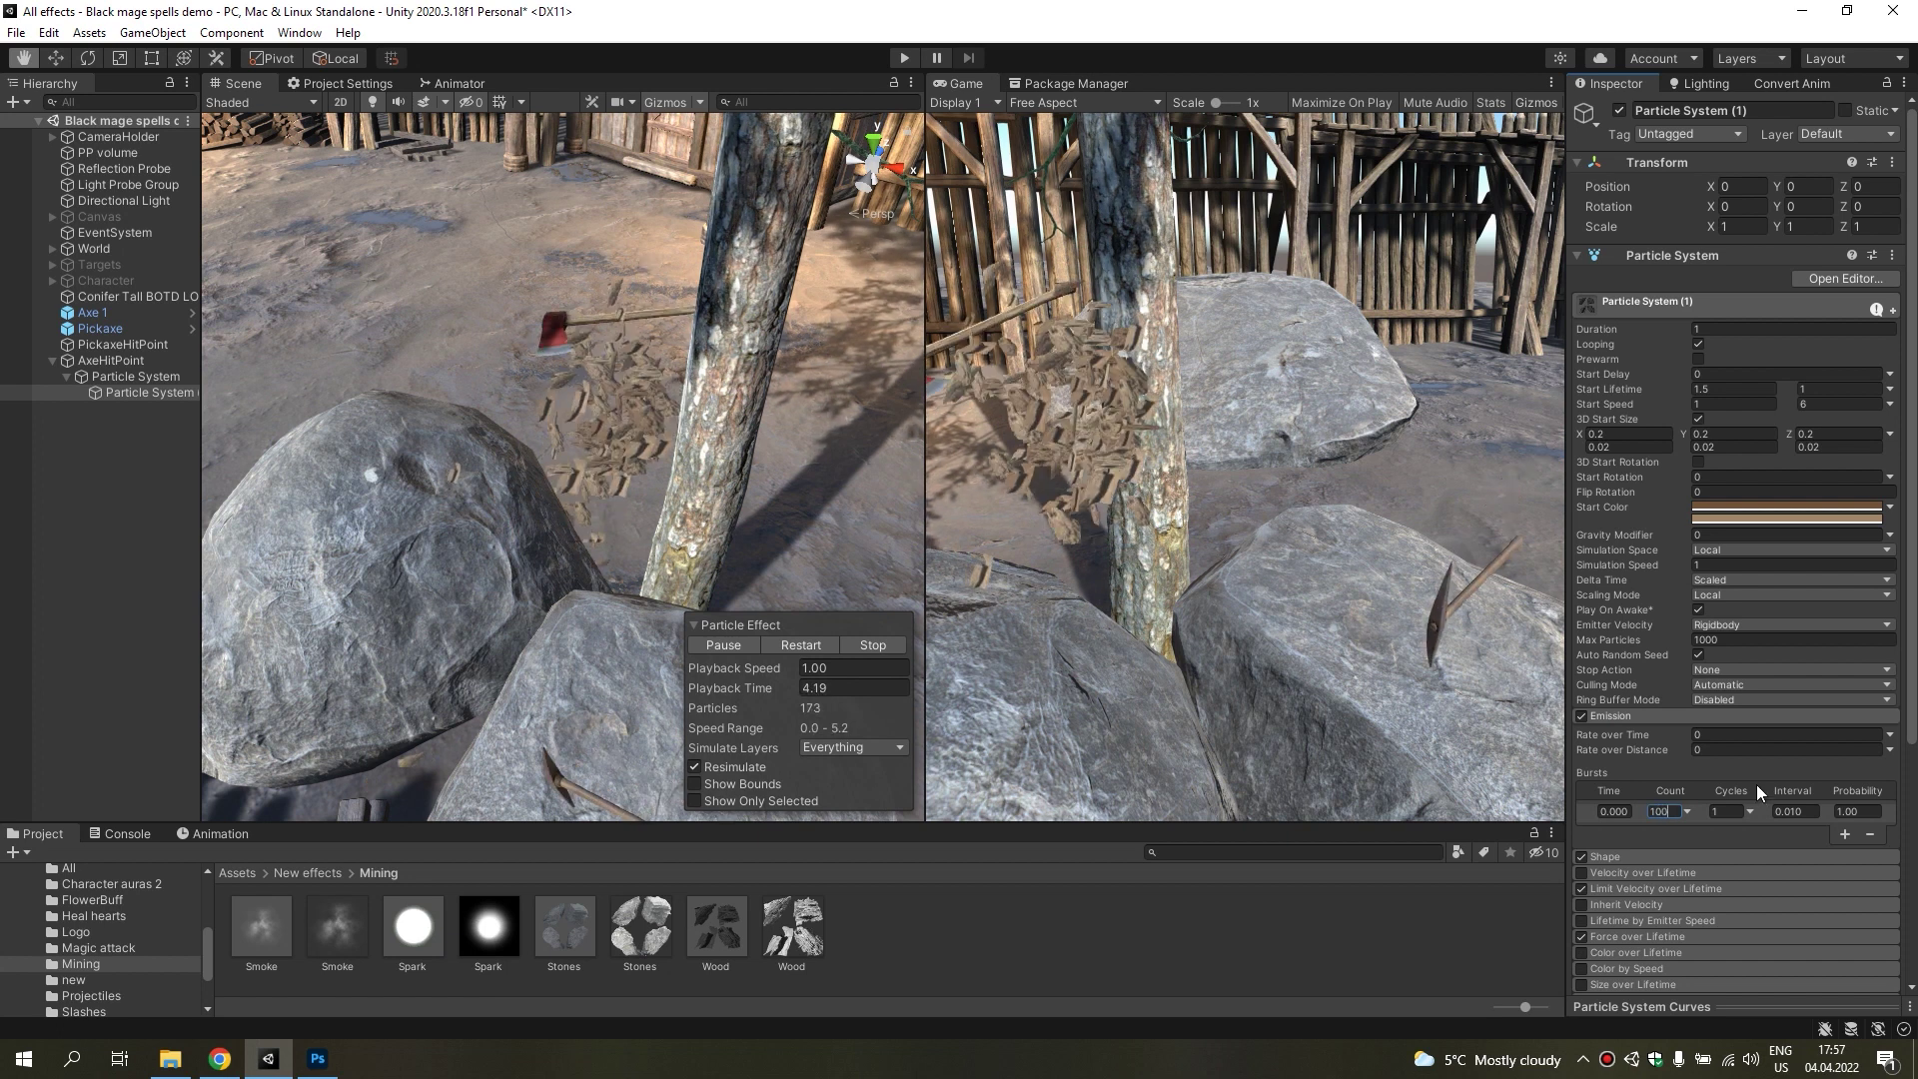
pyautogui.click(805, 644)
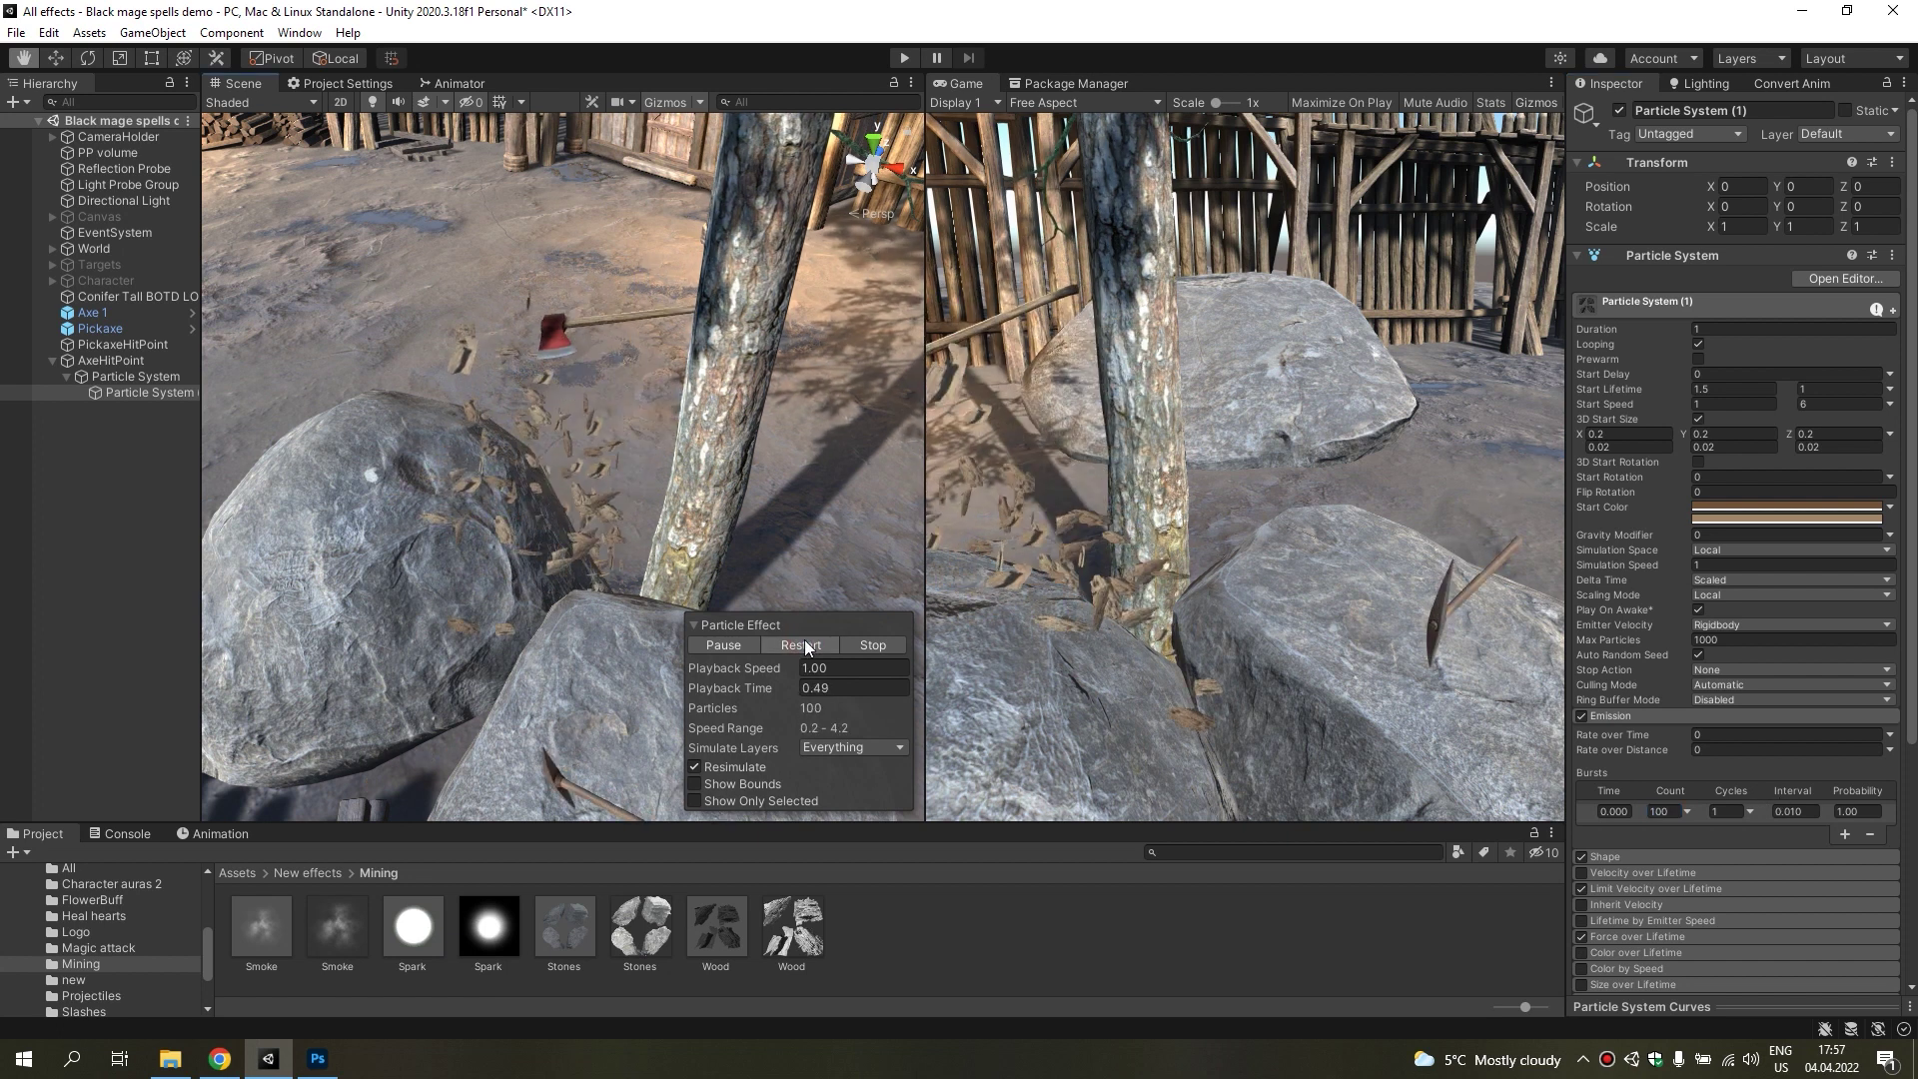
# Shrink the chips' 3D Start Size to 0.01–0.05 and replay the preview.
pyautogui.click(1610, 437)
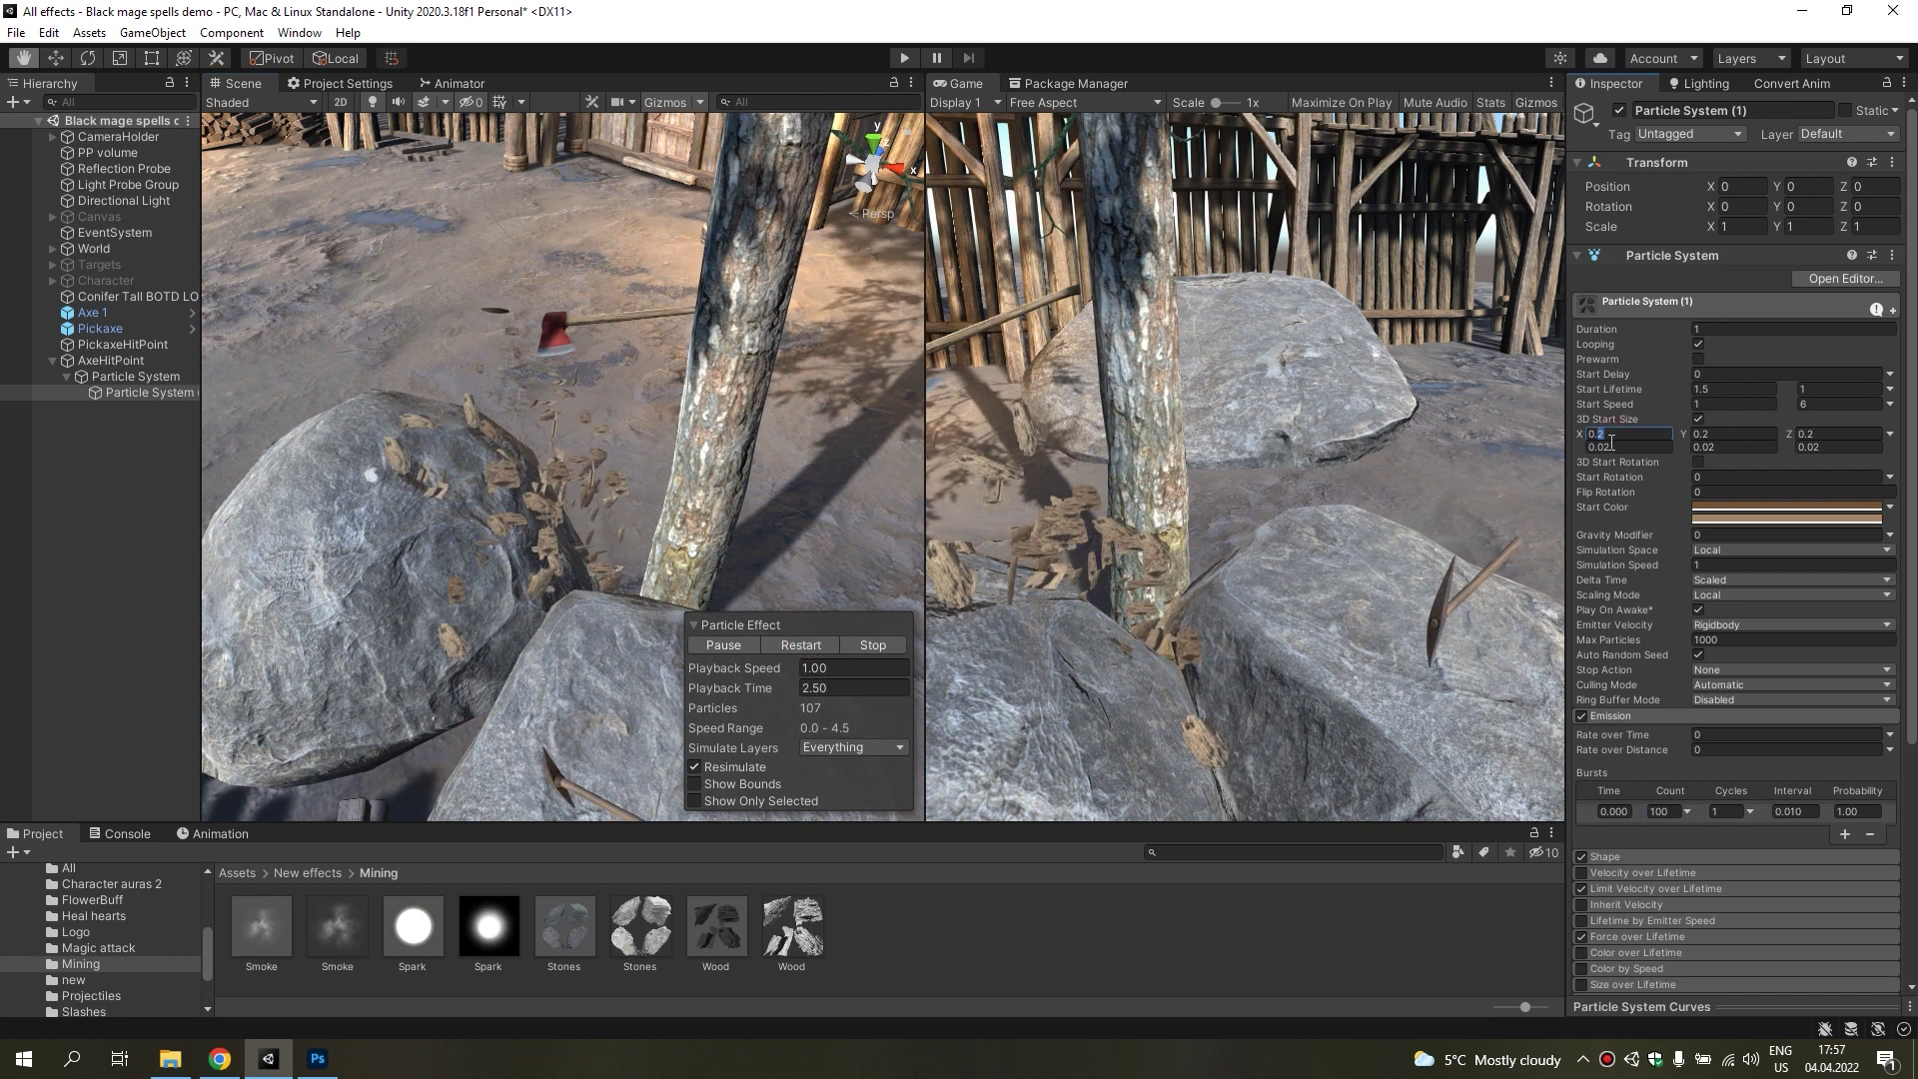
pyautogui.write('0.01')
pyautogui.click(1659, 437)
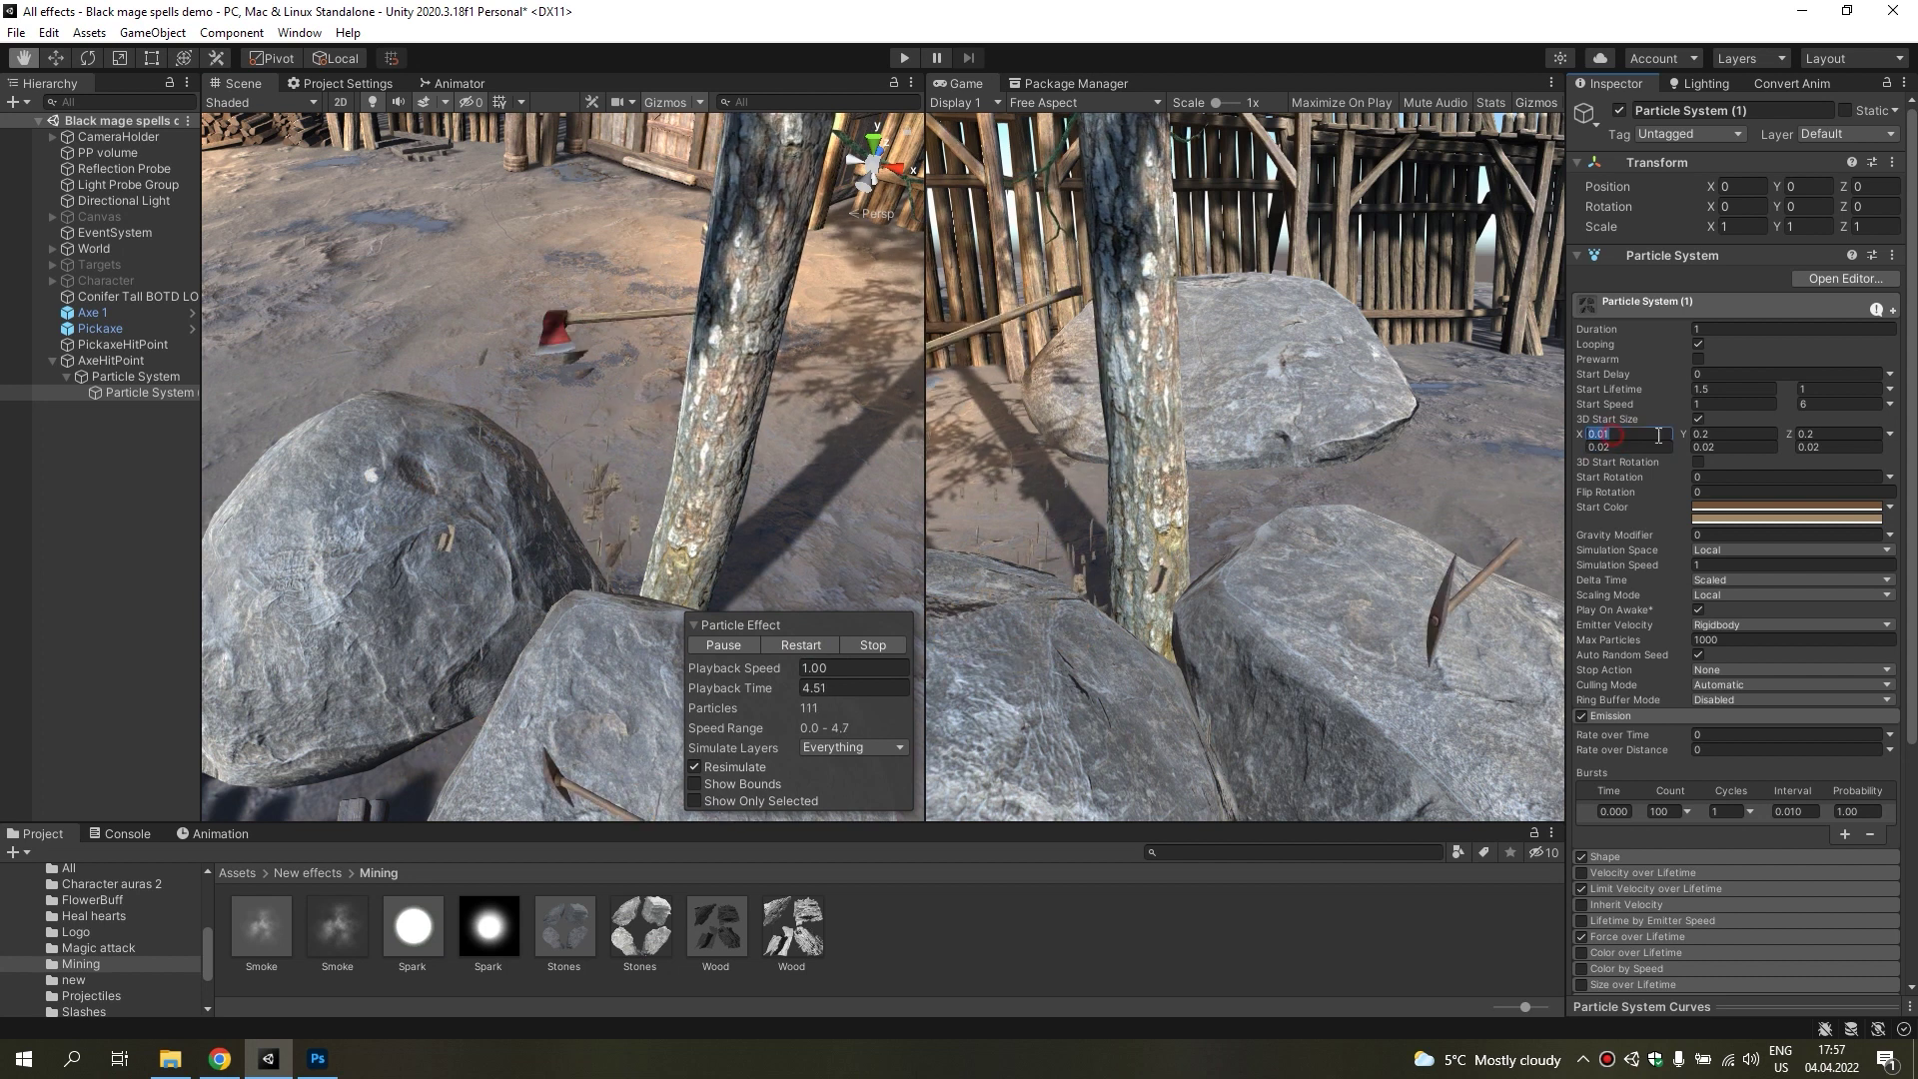
pyautogui.click(806, 643)
pyautogui.moveTo(706, 490); pyautogui.dragTo(739, 560, button='right')
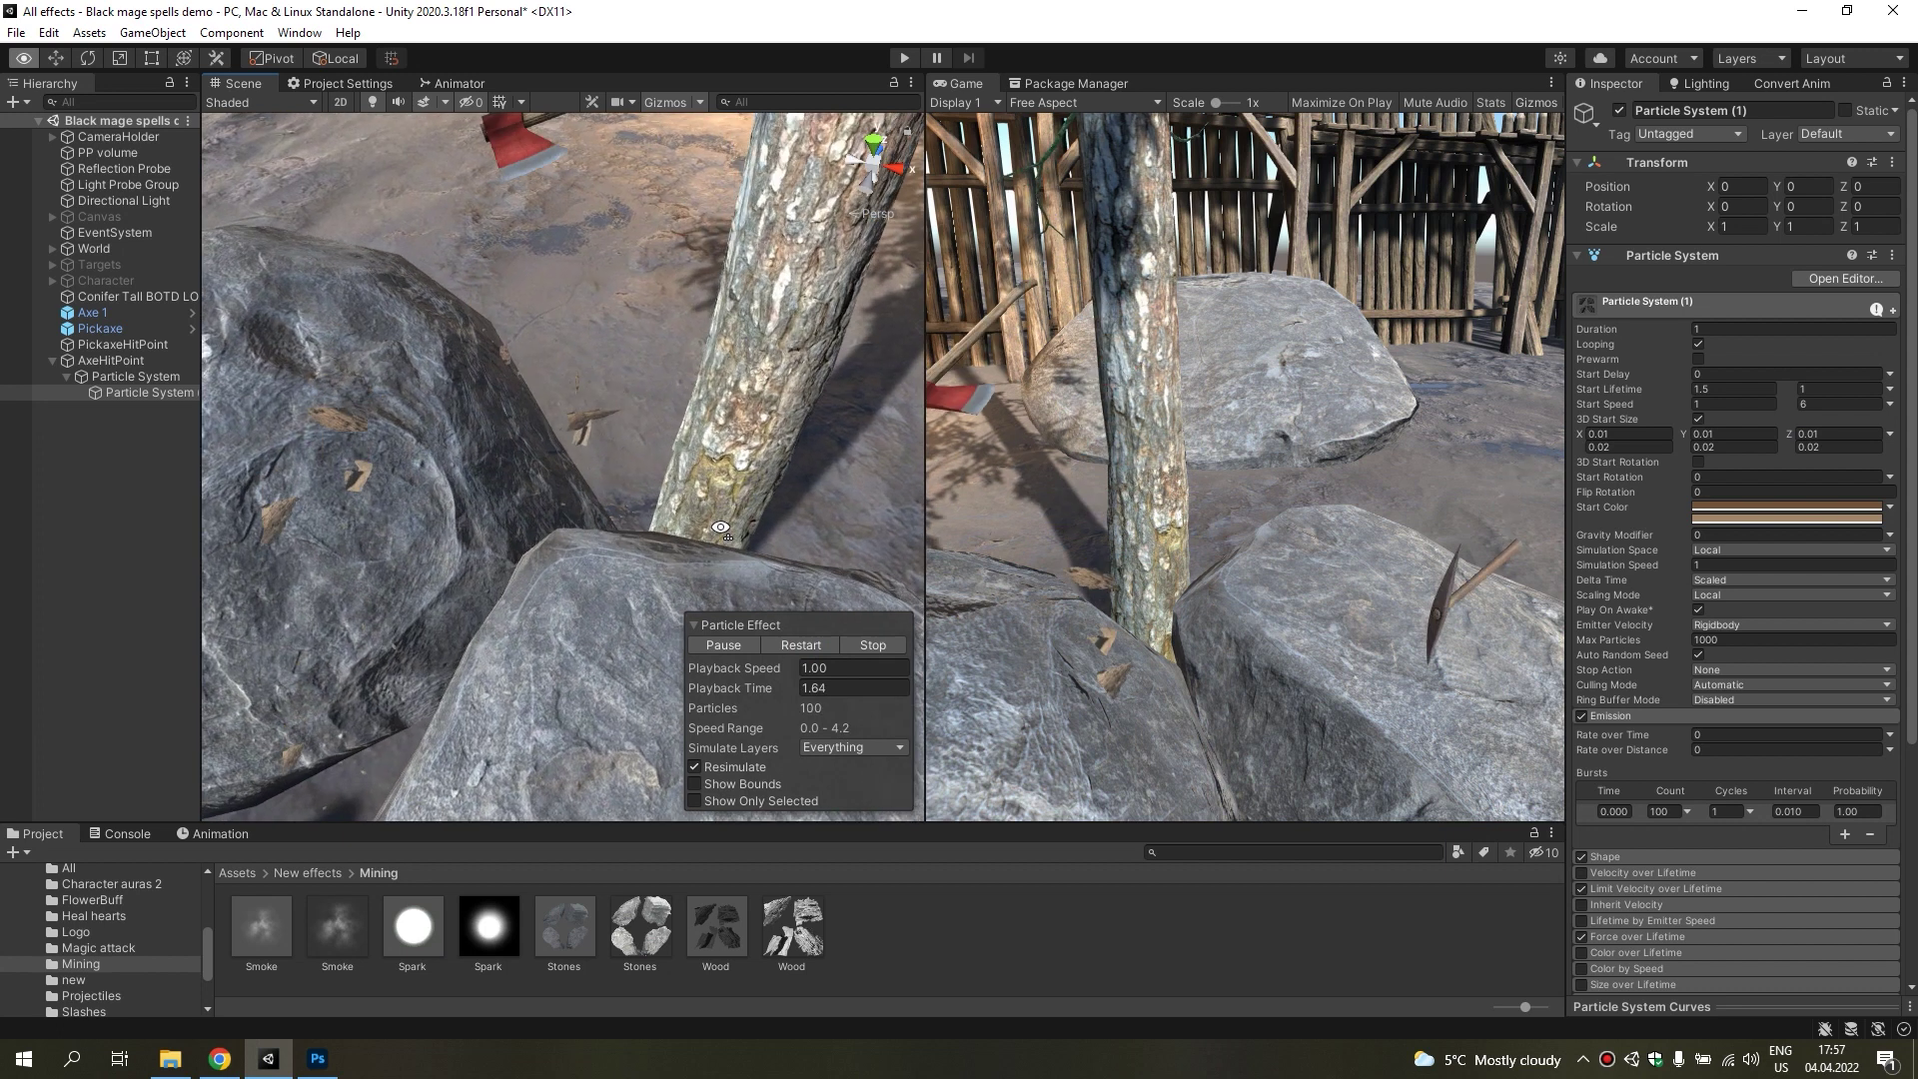
pyautogui.click(734, 644)
pyautogui.moveTo(781, 687); pyautogui.dragTo(837, 687)
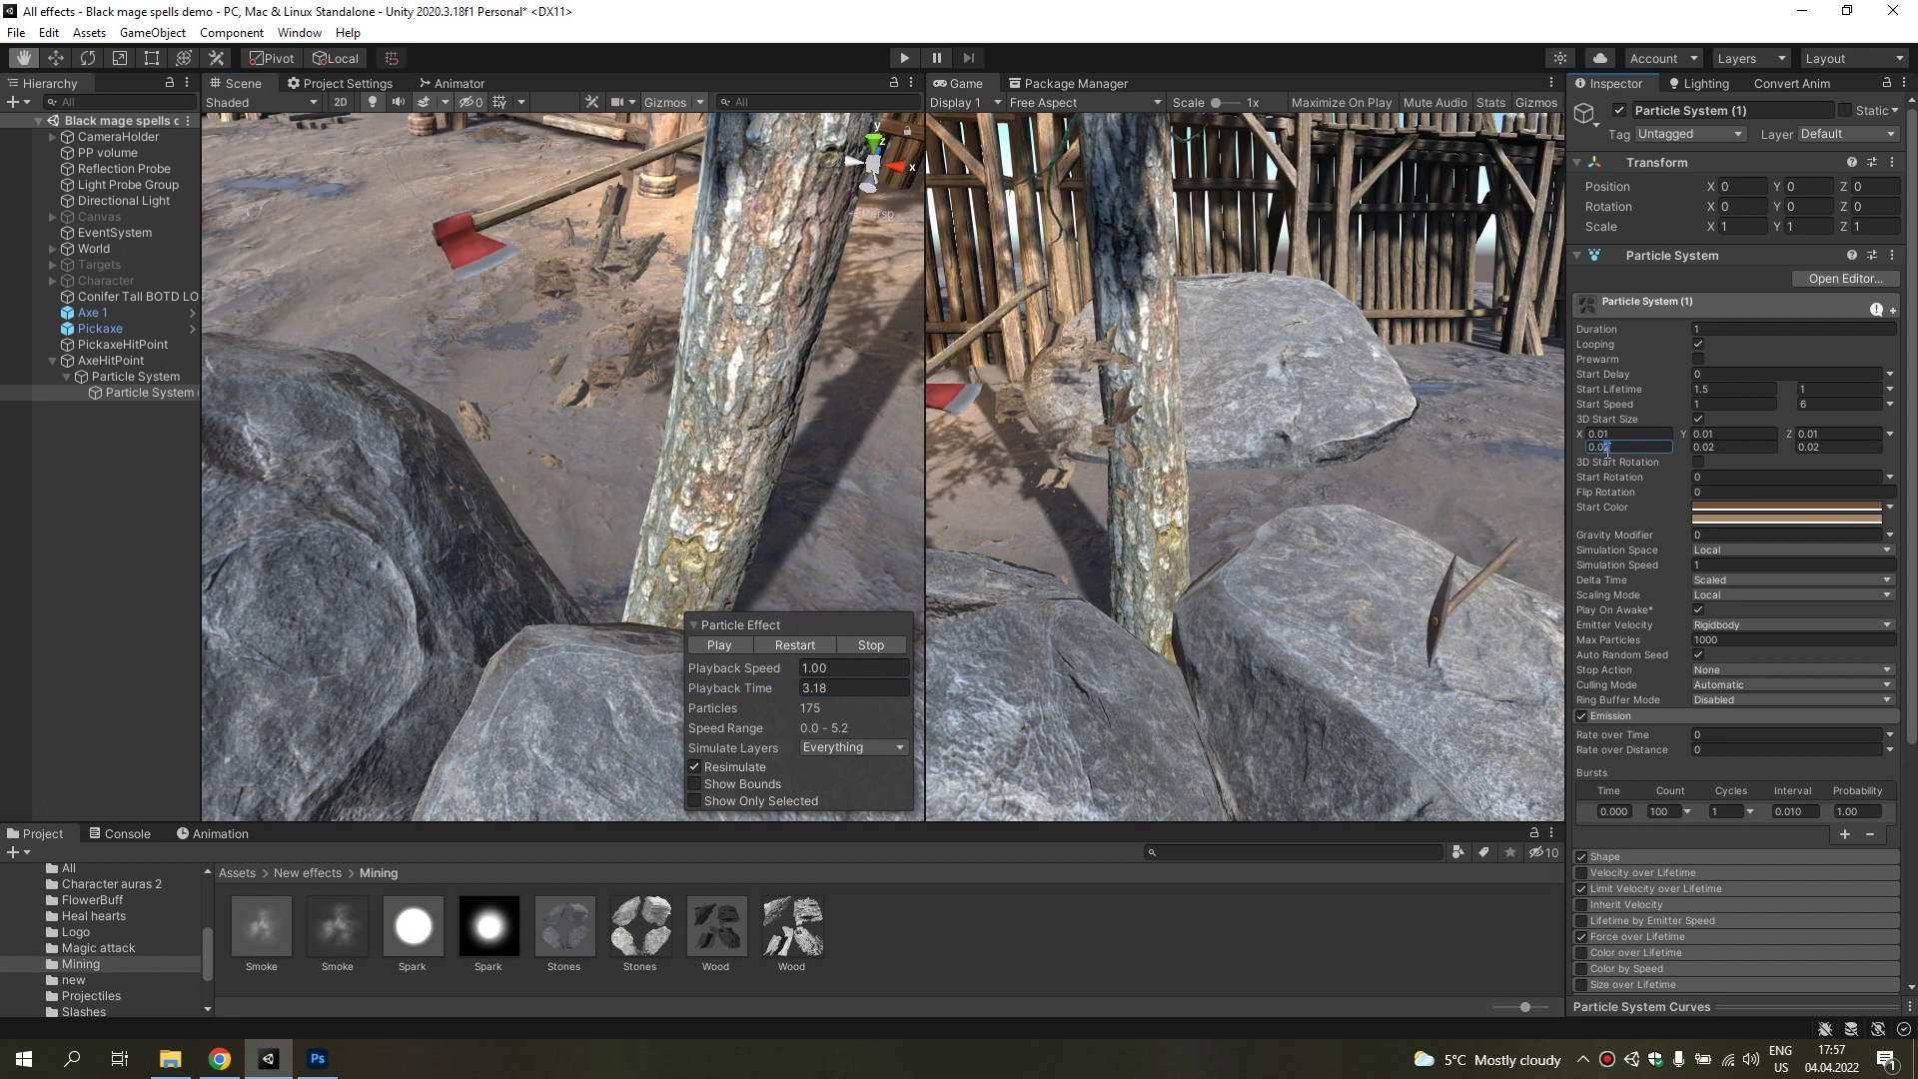
pyautogui.write('0.05')
pyautogui.click(1722, 448)
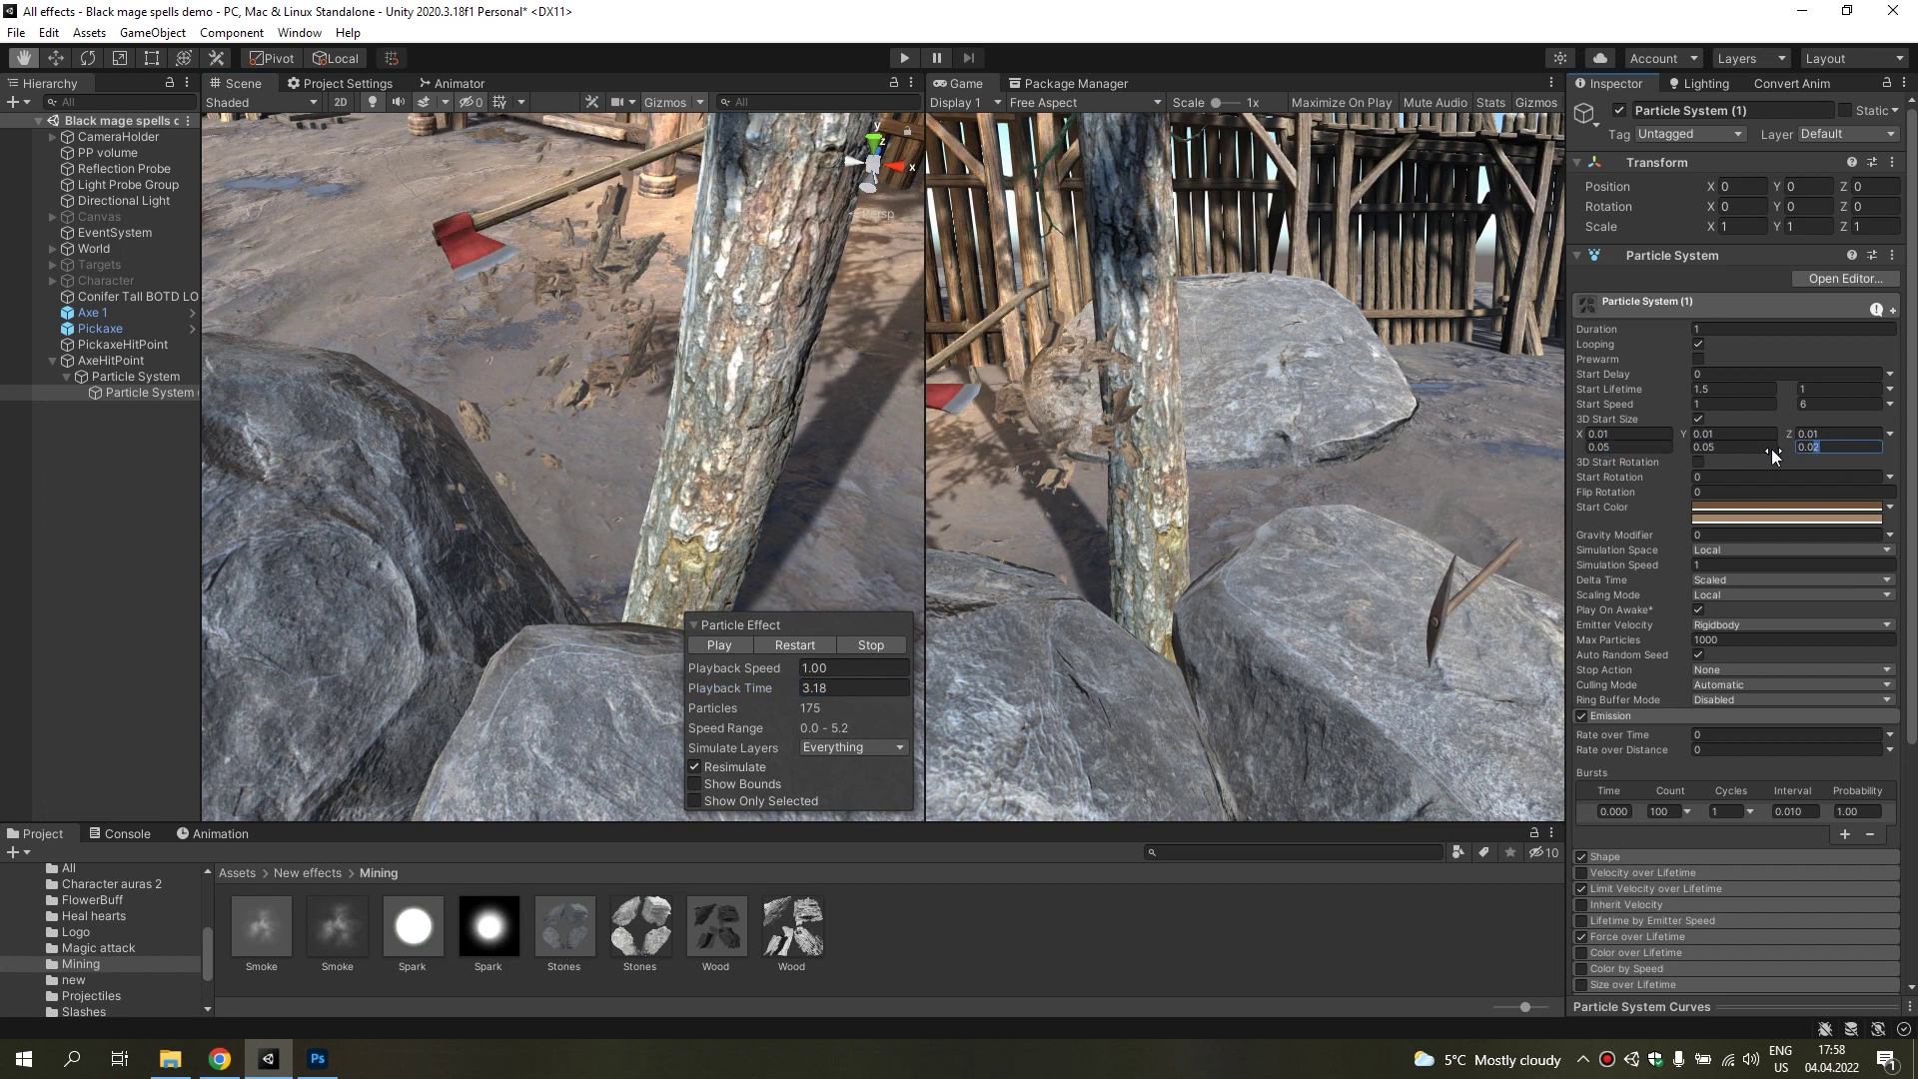
pyautogui.click(801, 651)
pyautogui.keyDown('alt'); pyautogui.moveTo(789, 579); pyautogui.dragTo(709, 404); pyautogui.keyUp('alt')
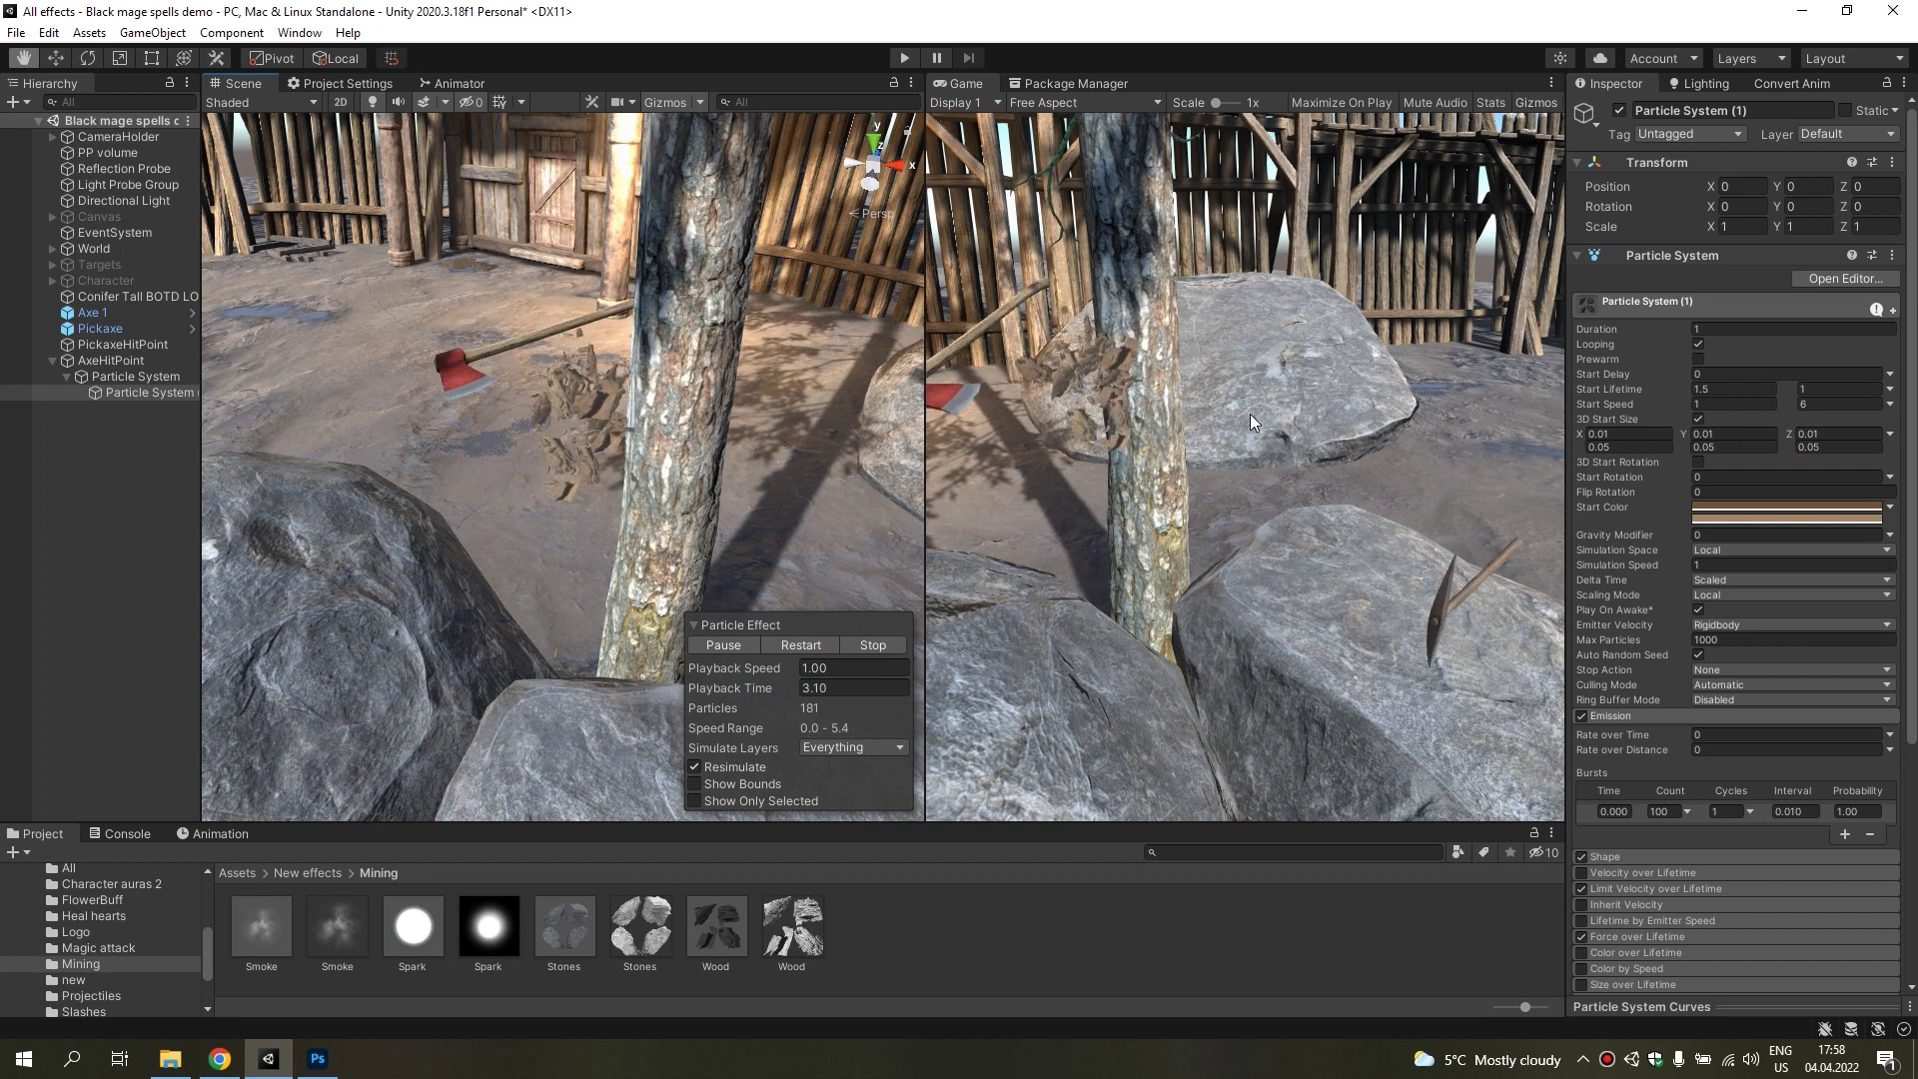
# Set Start Rotation to random between 0 and 360 on both particle systems.
pyautogui.click(1890, 477)
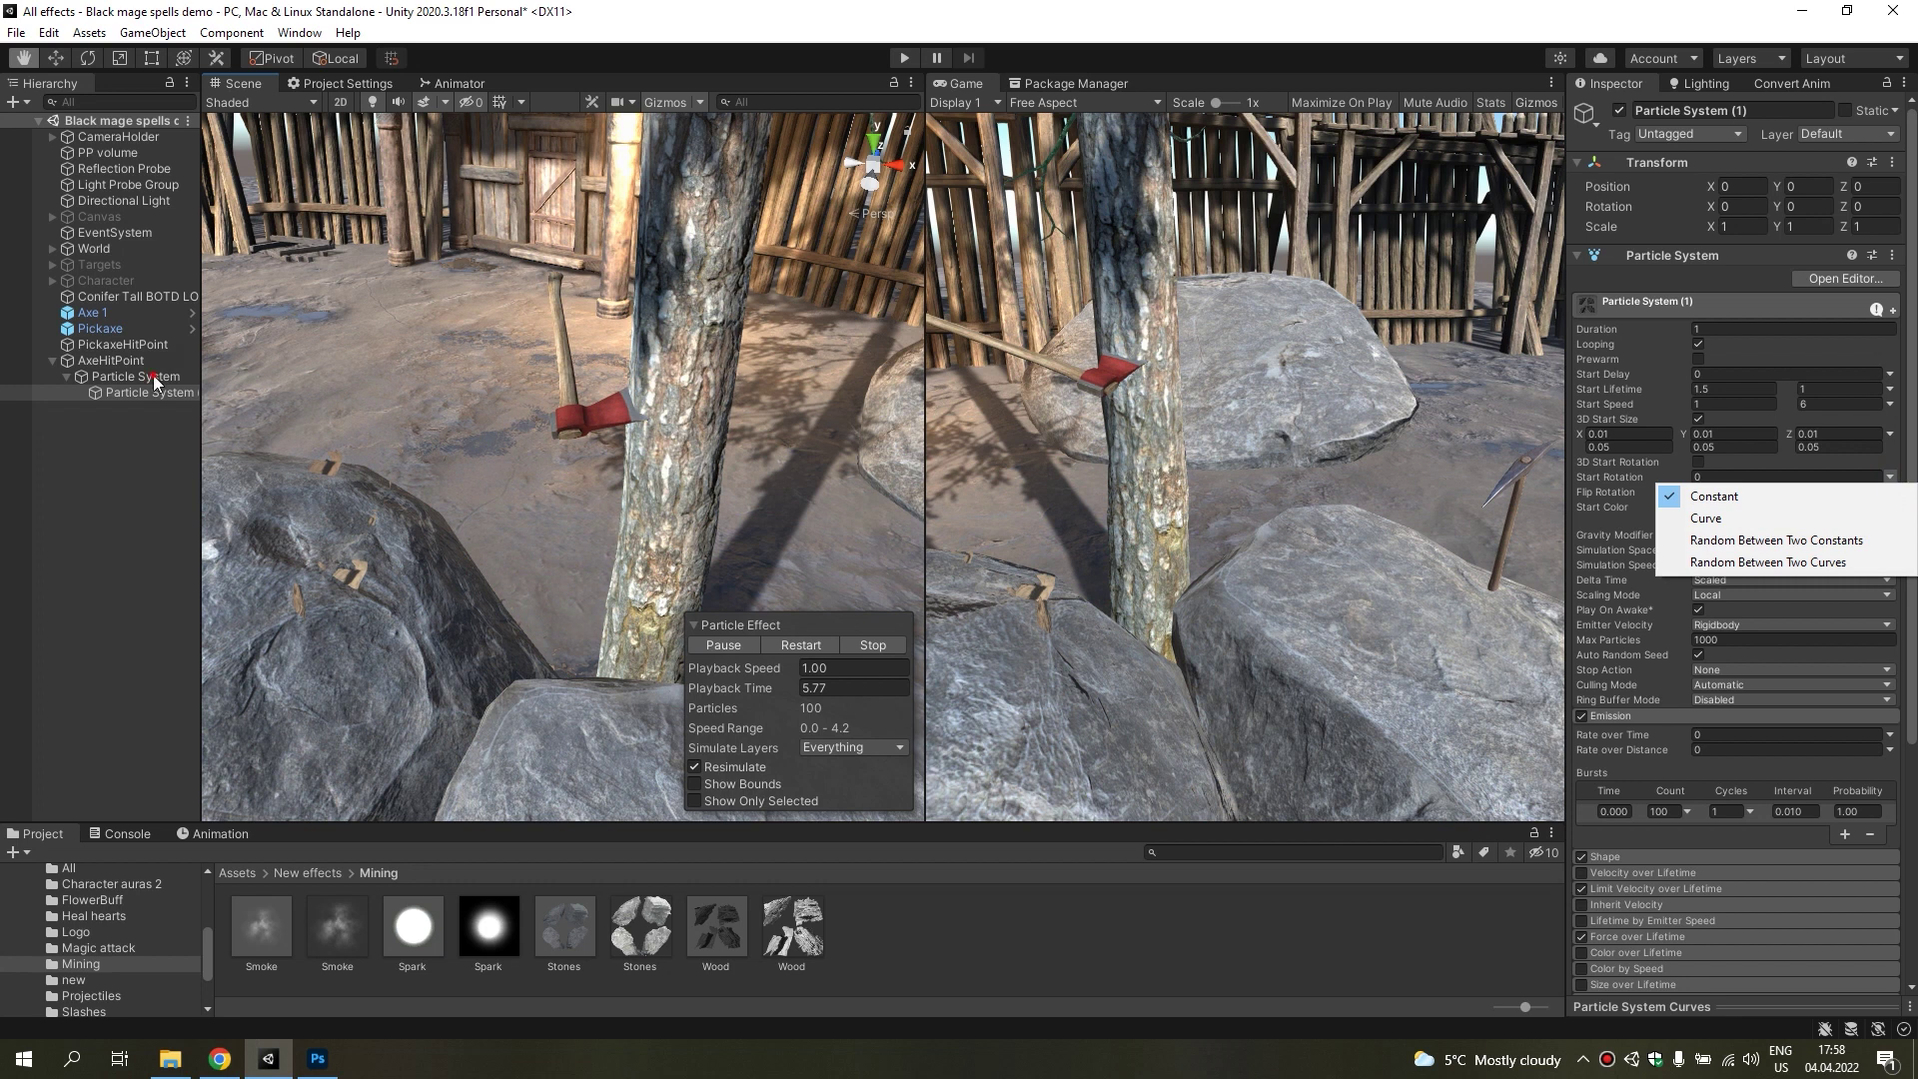
pyautogui.keyDown('ctrl'); pyautogui.click(152, 374); pyautogui.keyUp('ctrl')
pyautogui.click(1890, 459)
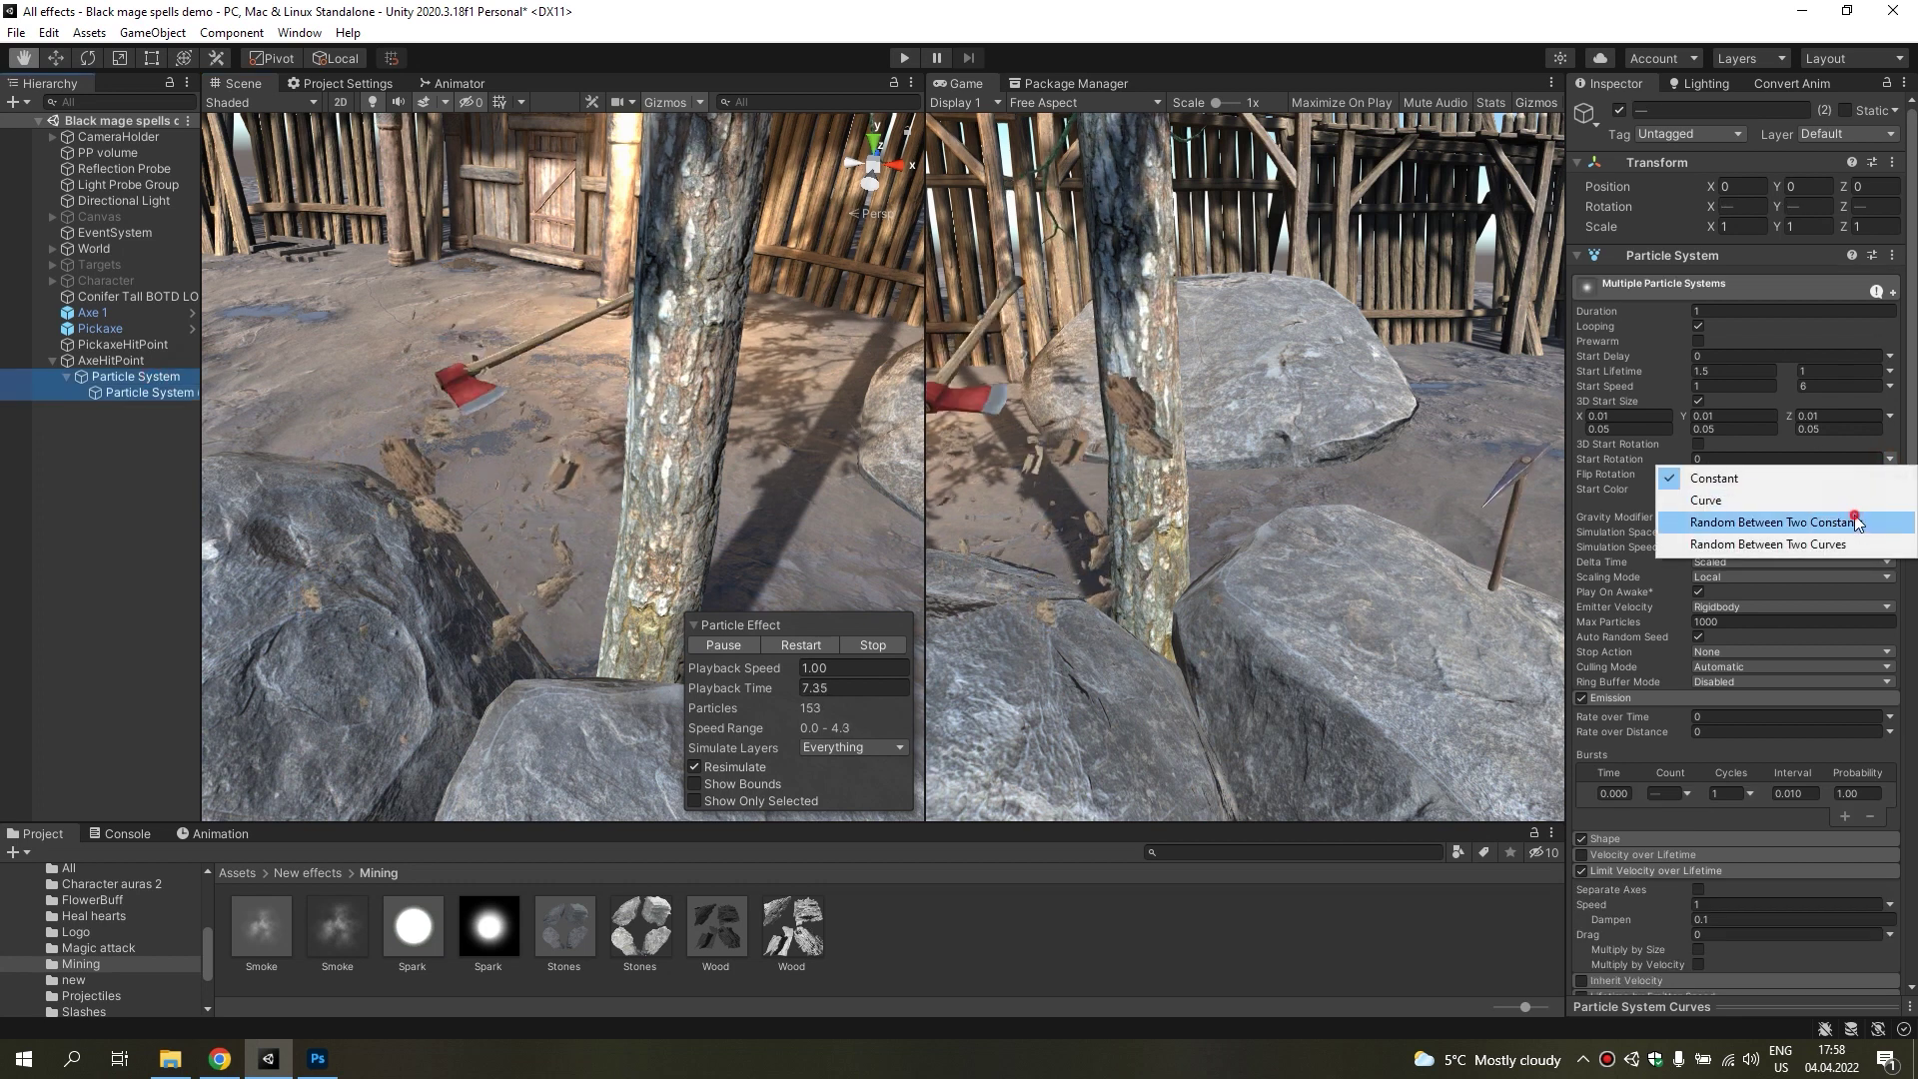
pyautogui.click(1857, 522)
pyautogui.click(1810, 458)
pyautogui.write('360')
pyautogui.keyDown('alt'); pyautogui.moveTo(769, 415); pyautogui.dragTo(695, 405); pyautogui.keyUp('alt')
# With parent and child selected, set the Start Speed minimum to 0.1.
pyautogui.click(130, 391)
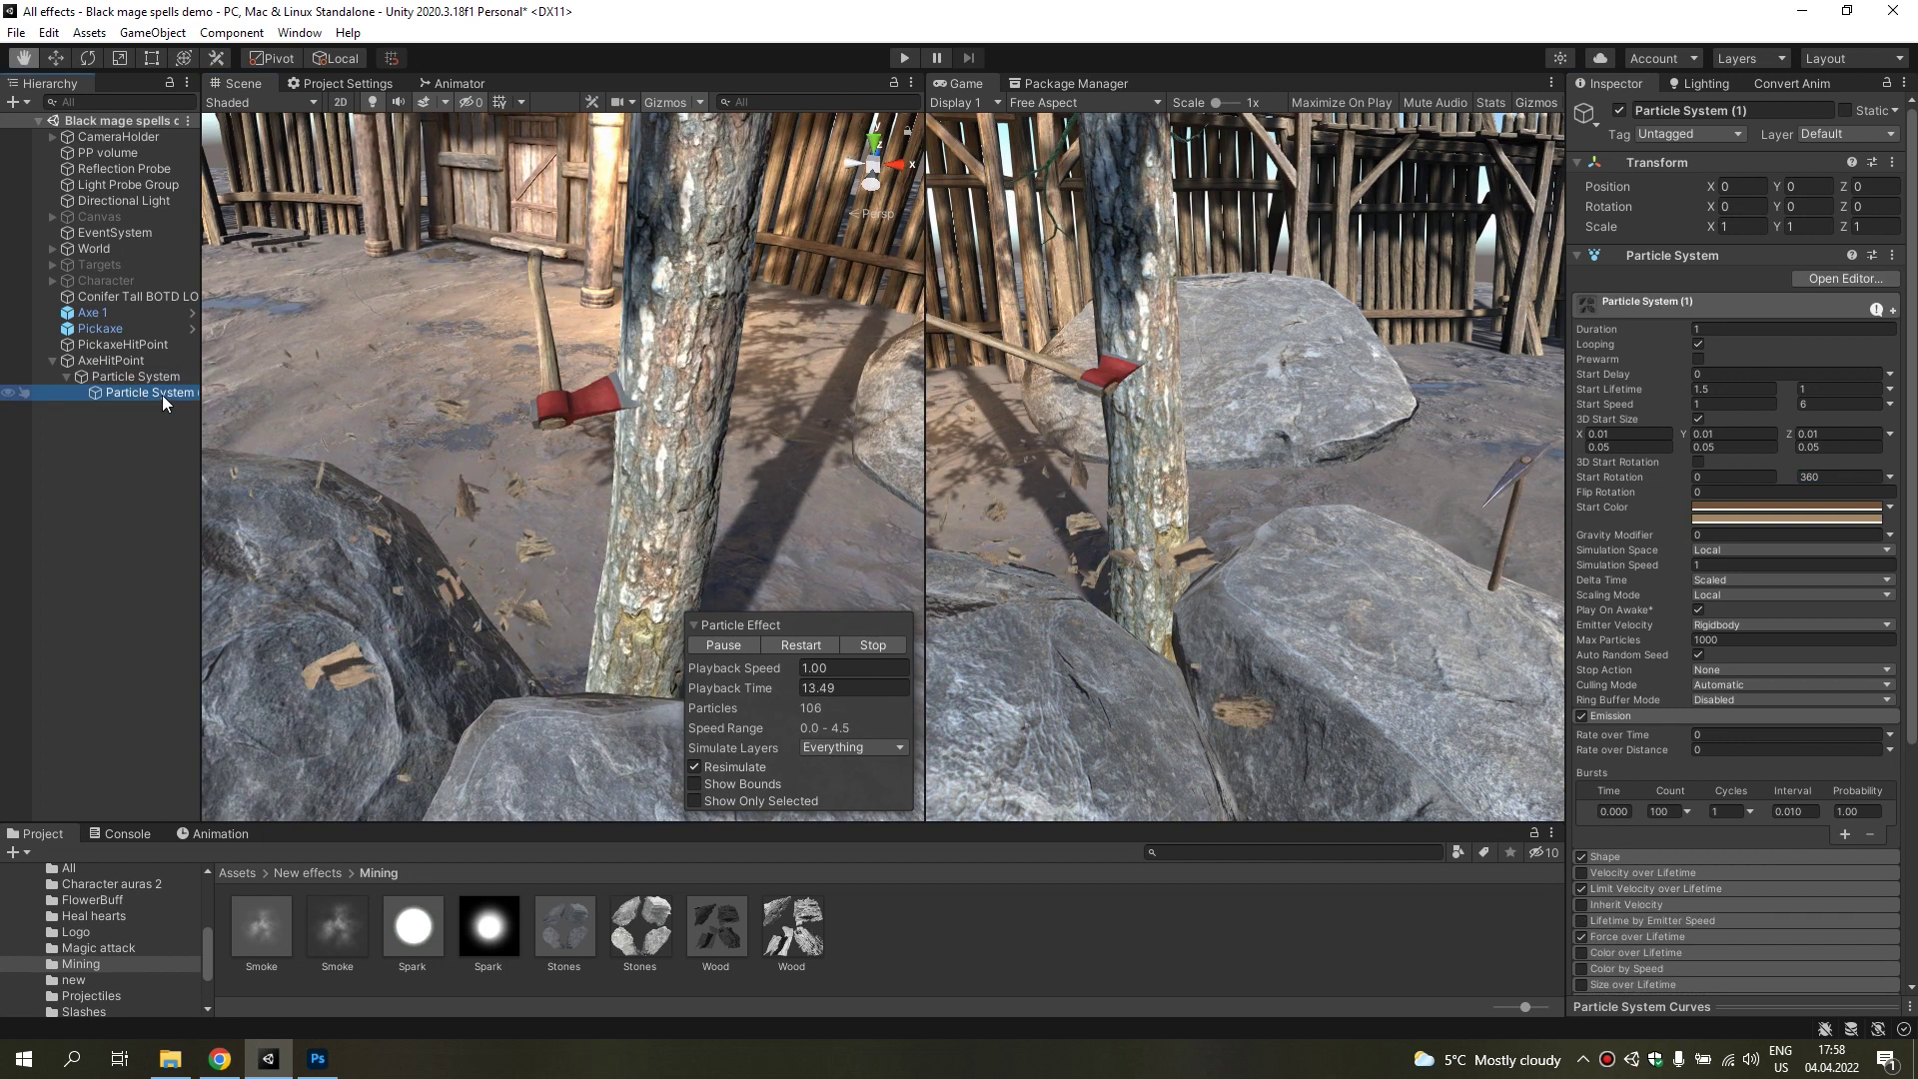
pyautogui.keyDown('ctrl'); pyautogui.click(122, 382); pyautogui.keyUp('ctrl')
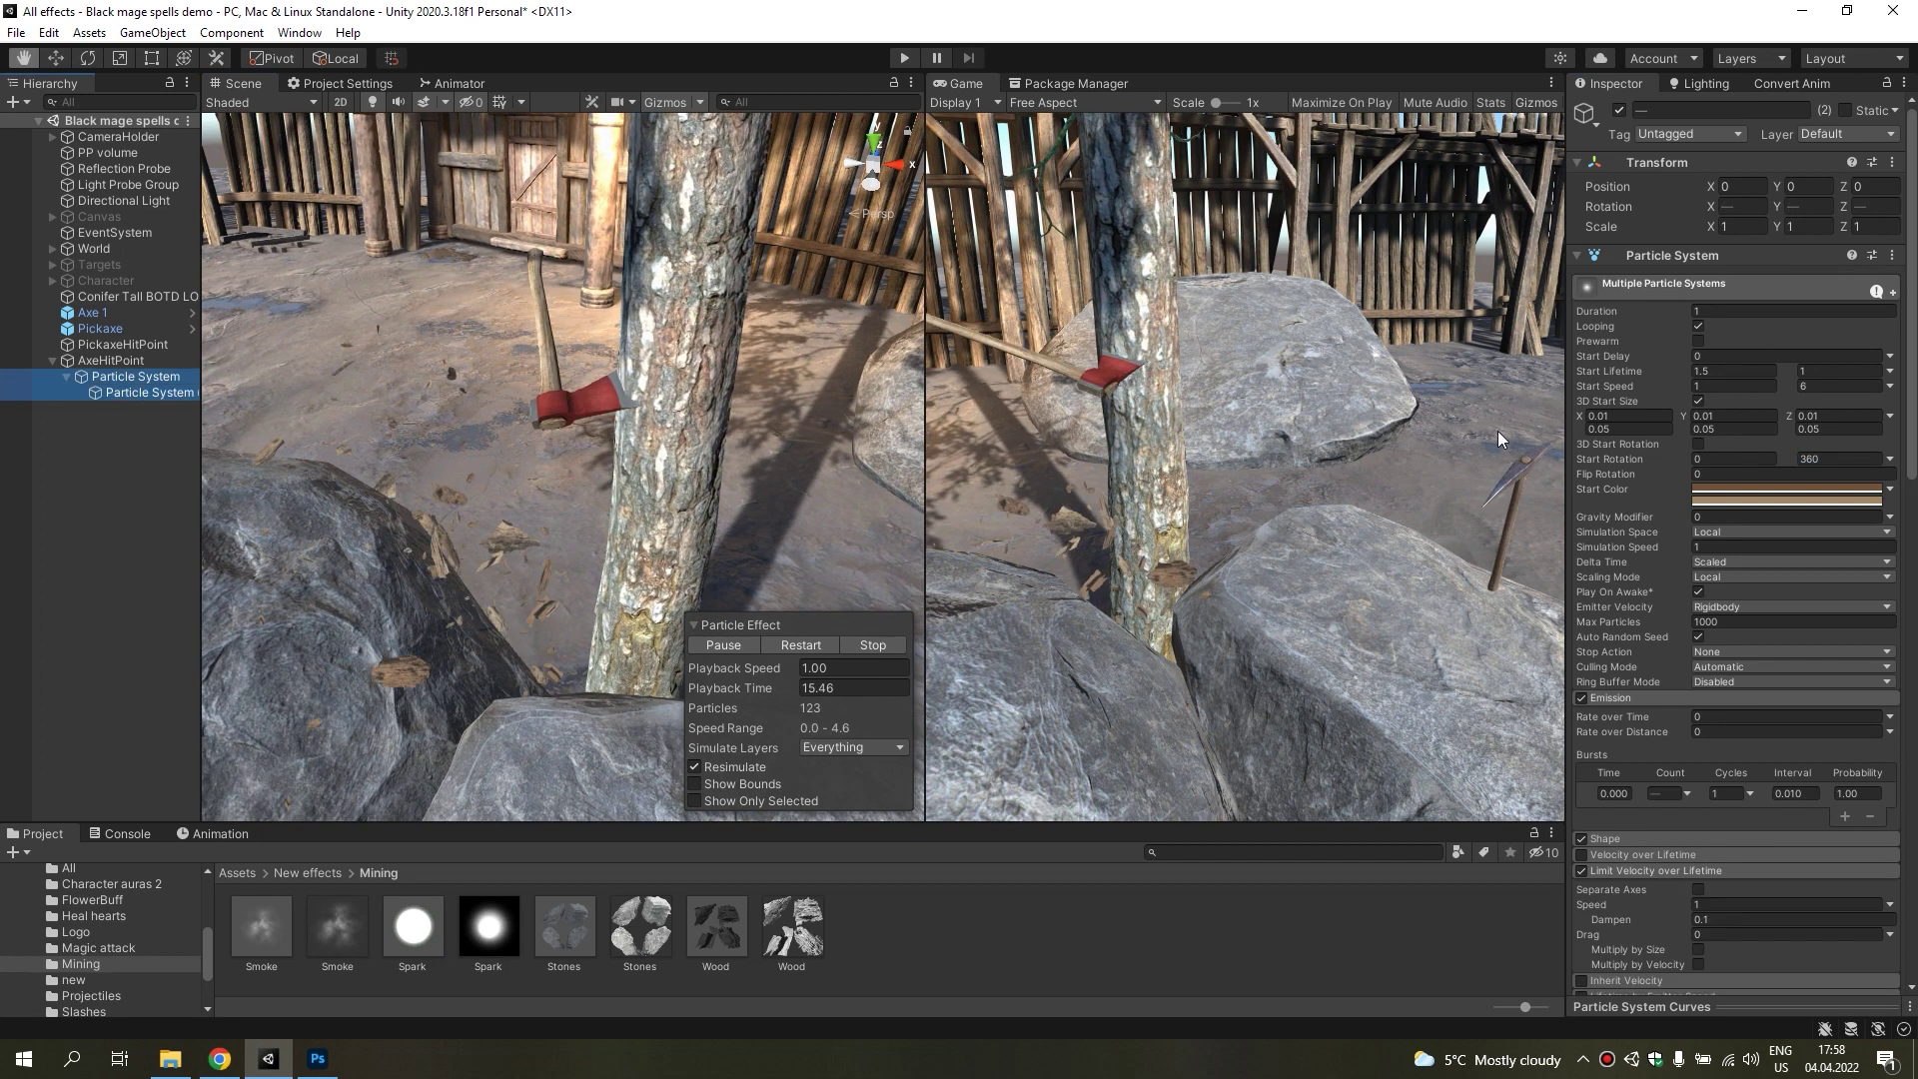
pyautogui.click(784, 642)
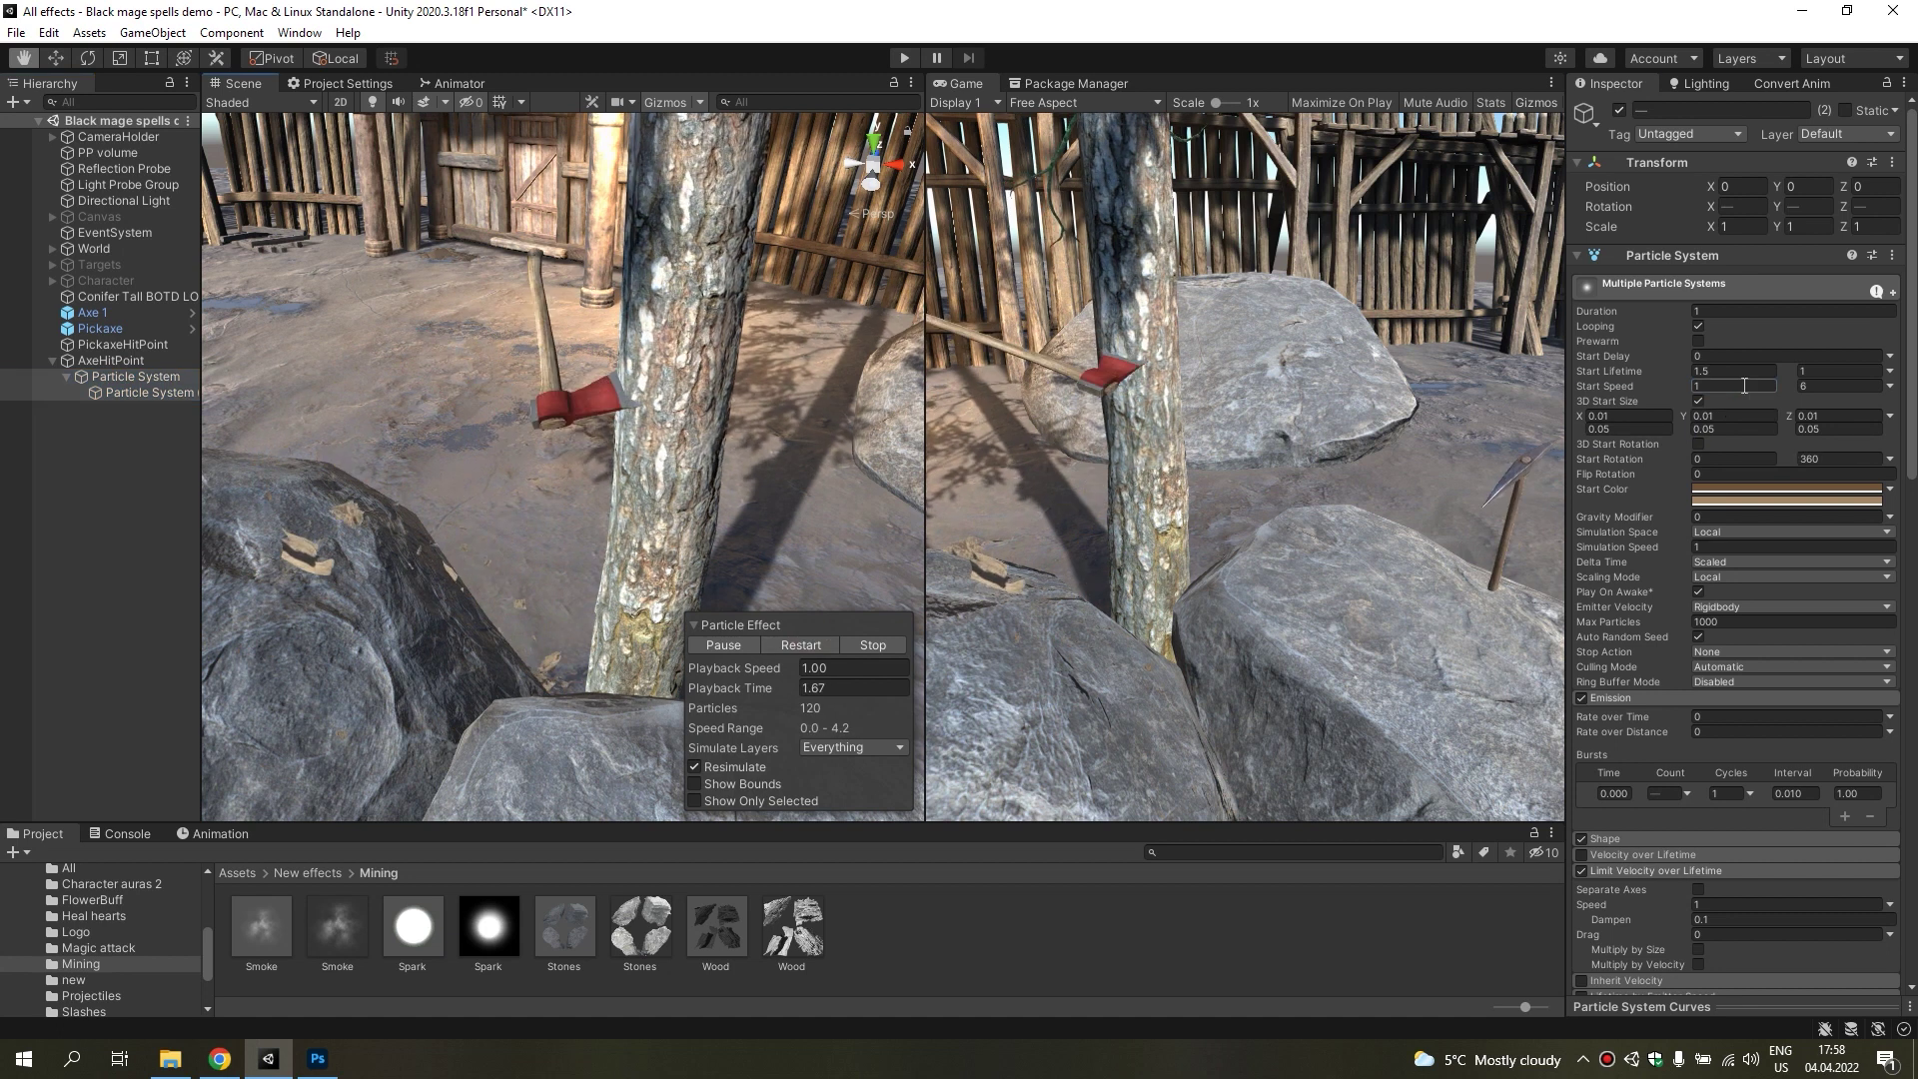
pyautogui.write('0.')
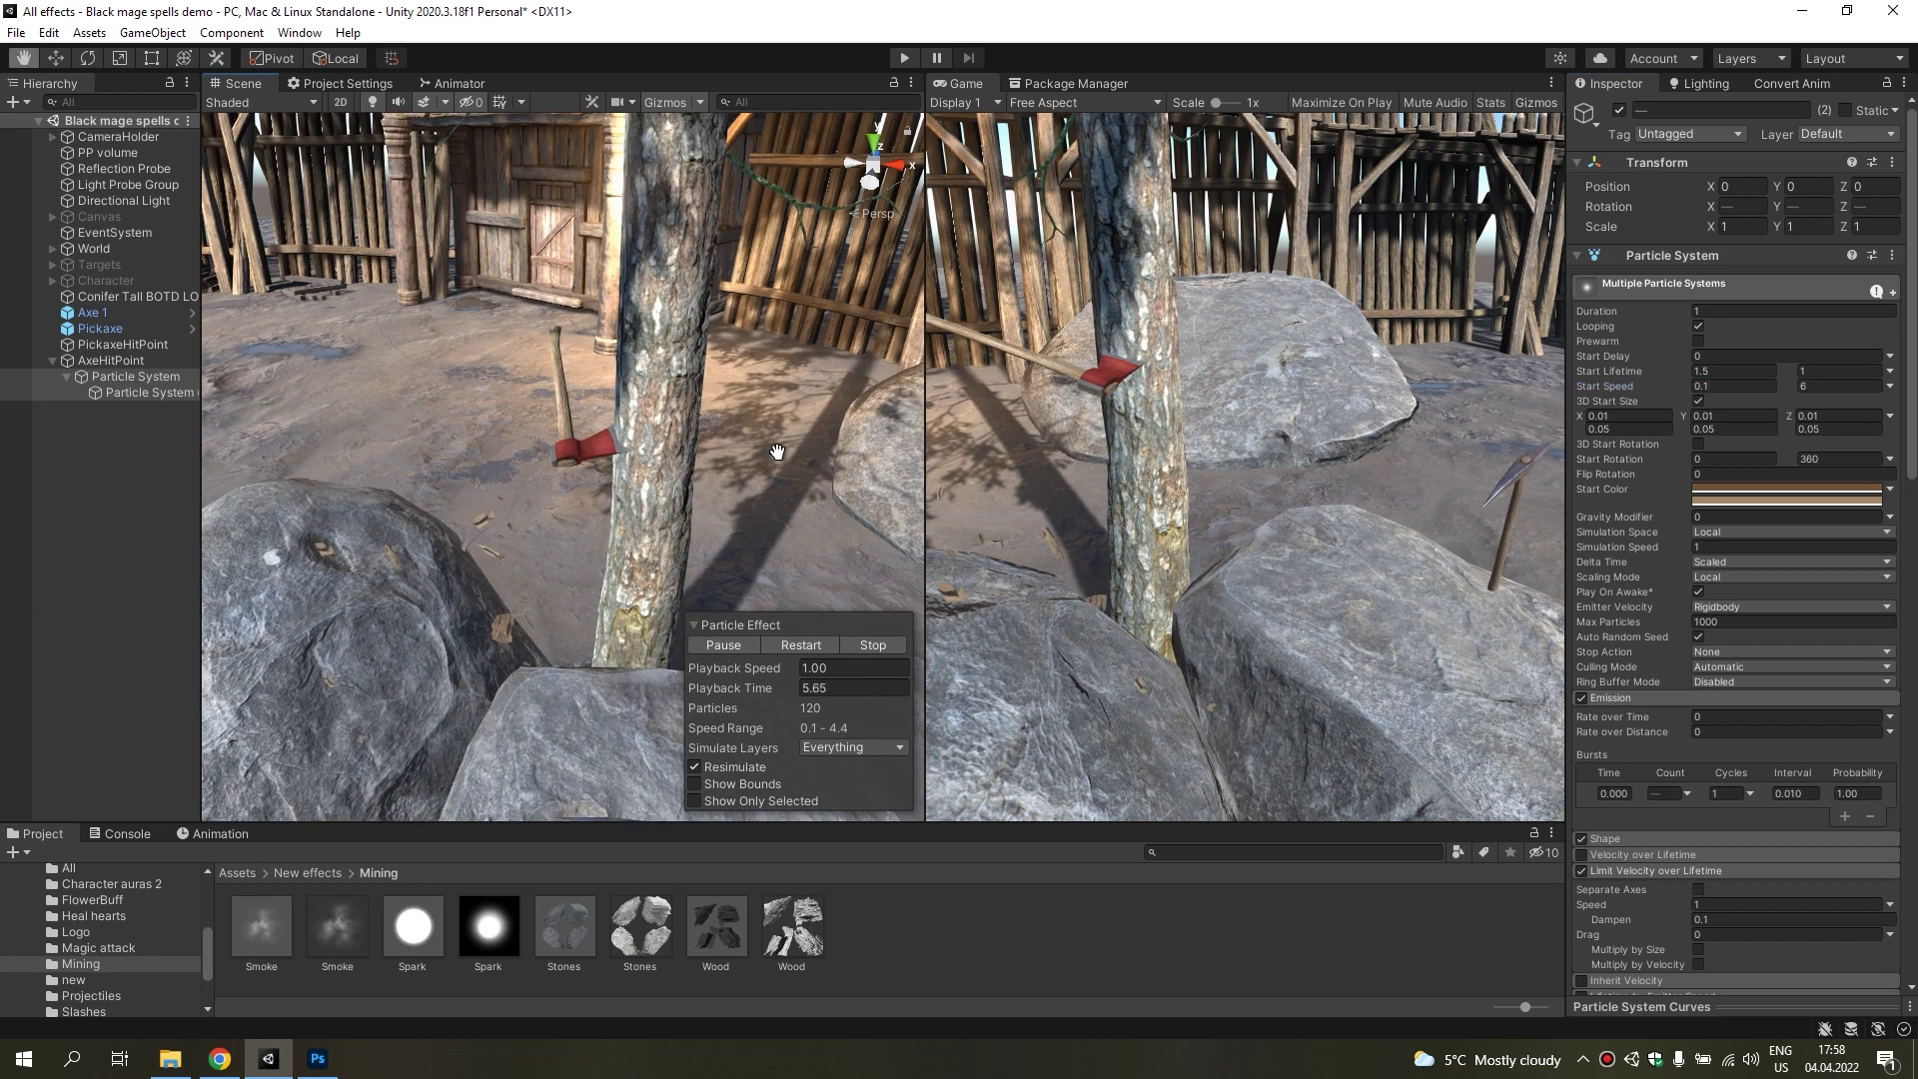
# Duplicate the child particle system to create Particle System (2).
pyautogui.click(605, 443)
pyautogui.click(141, 391)
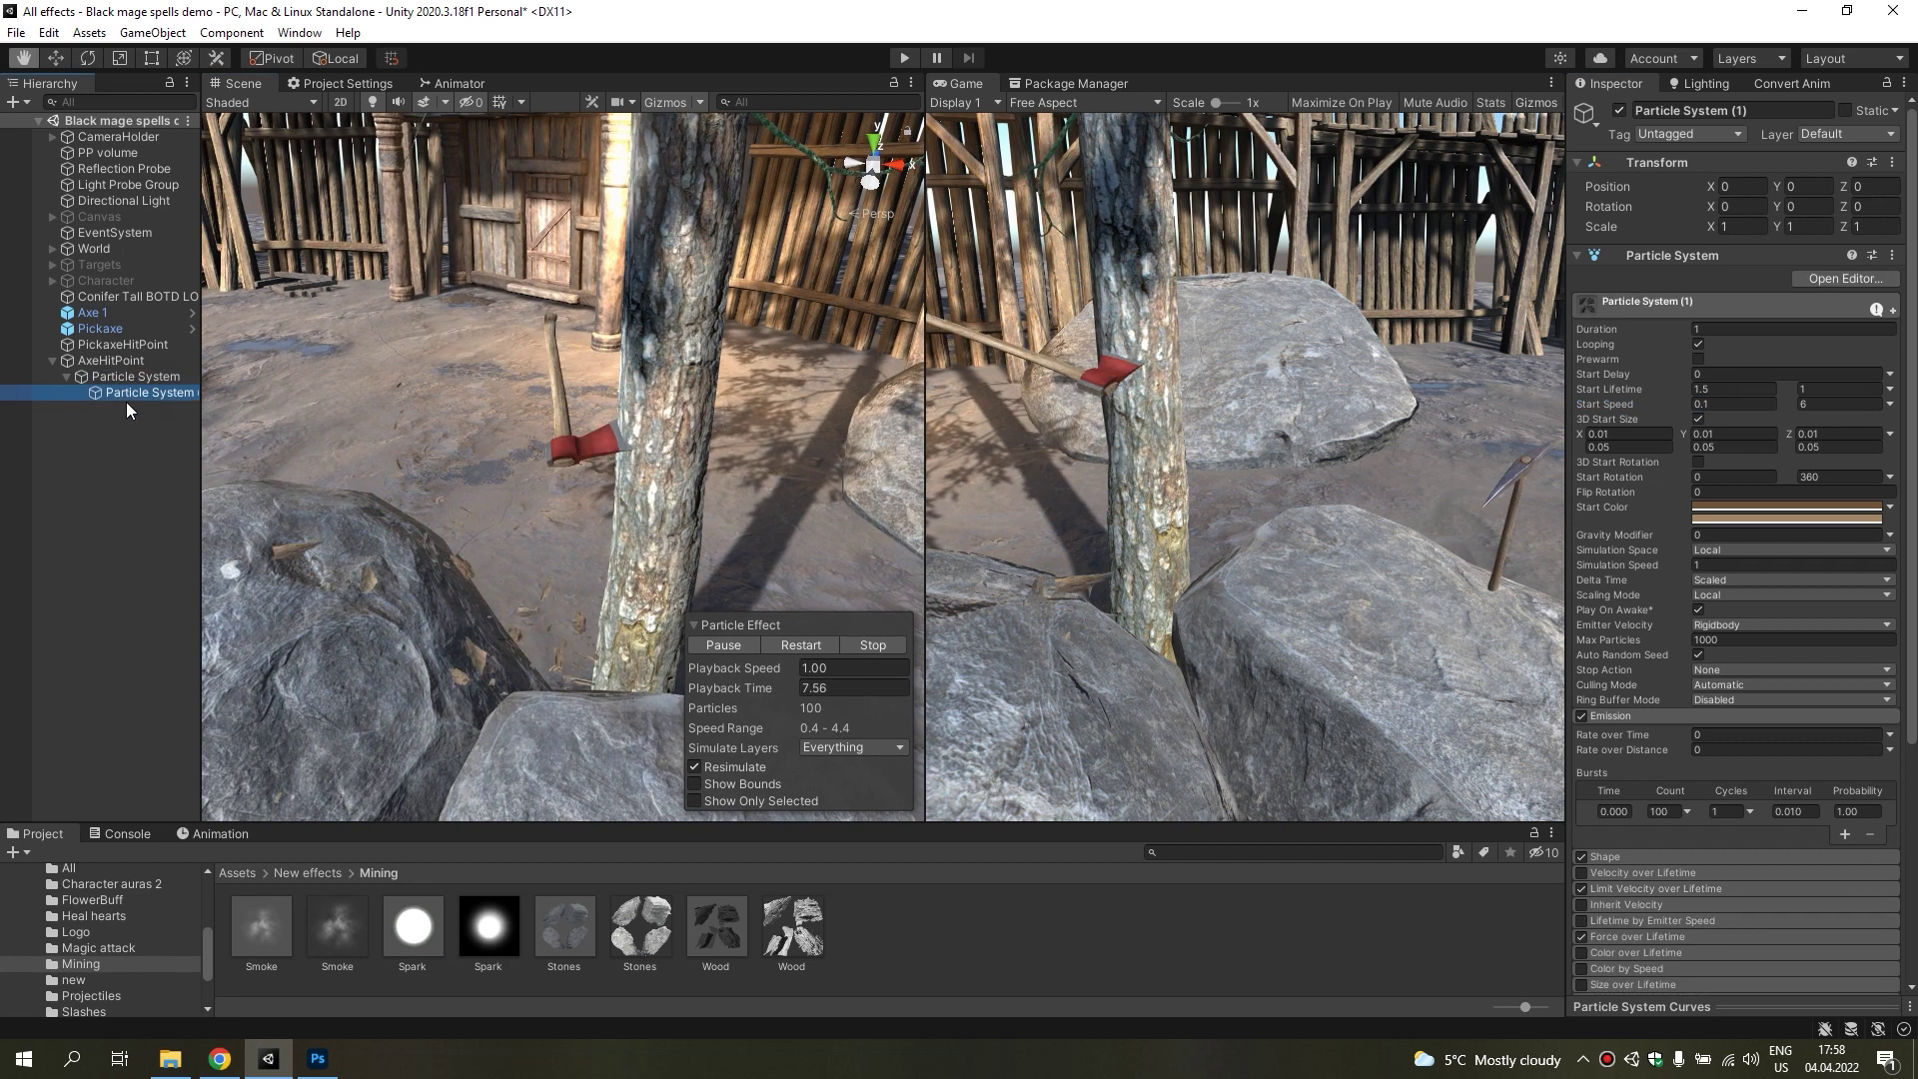
pyautogui.hotkey('ctrl', 'd')
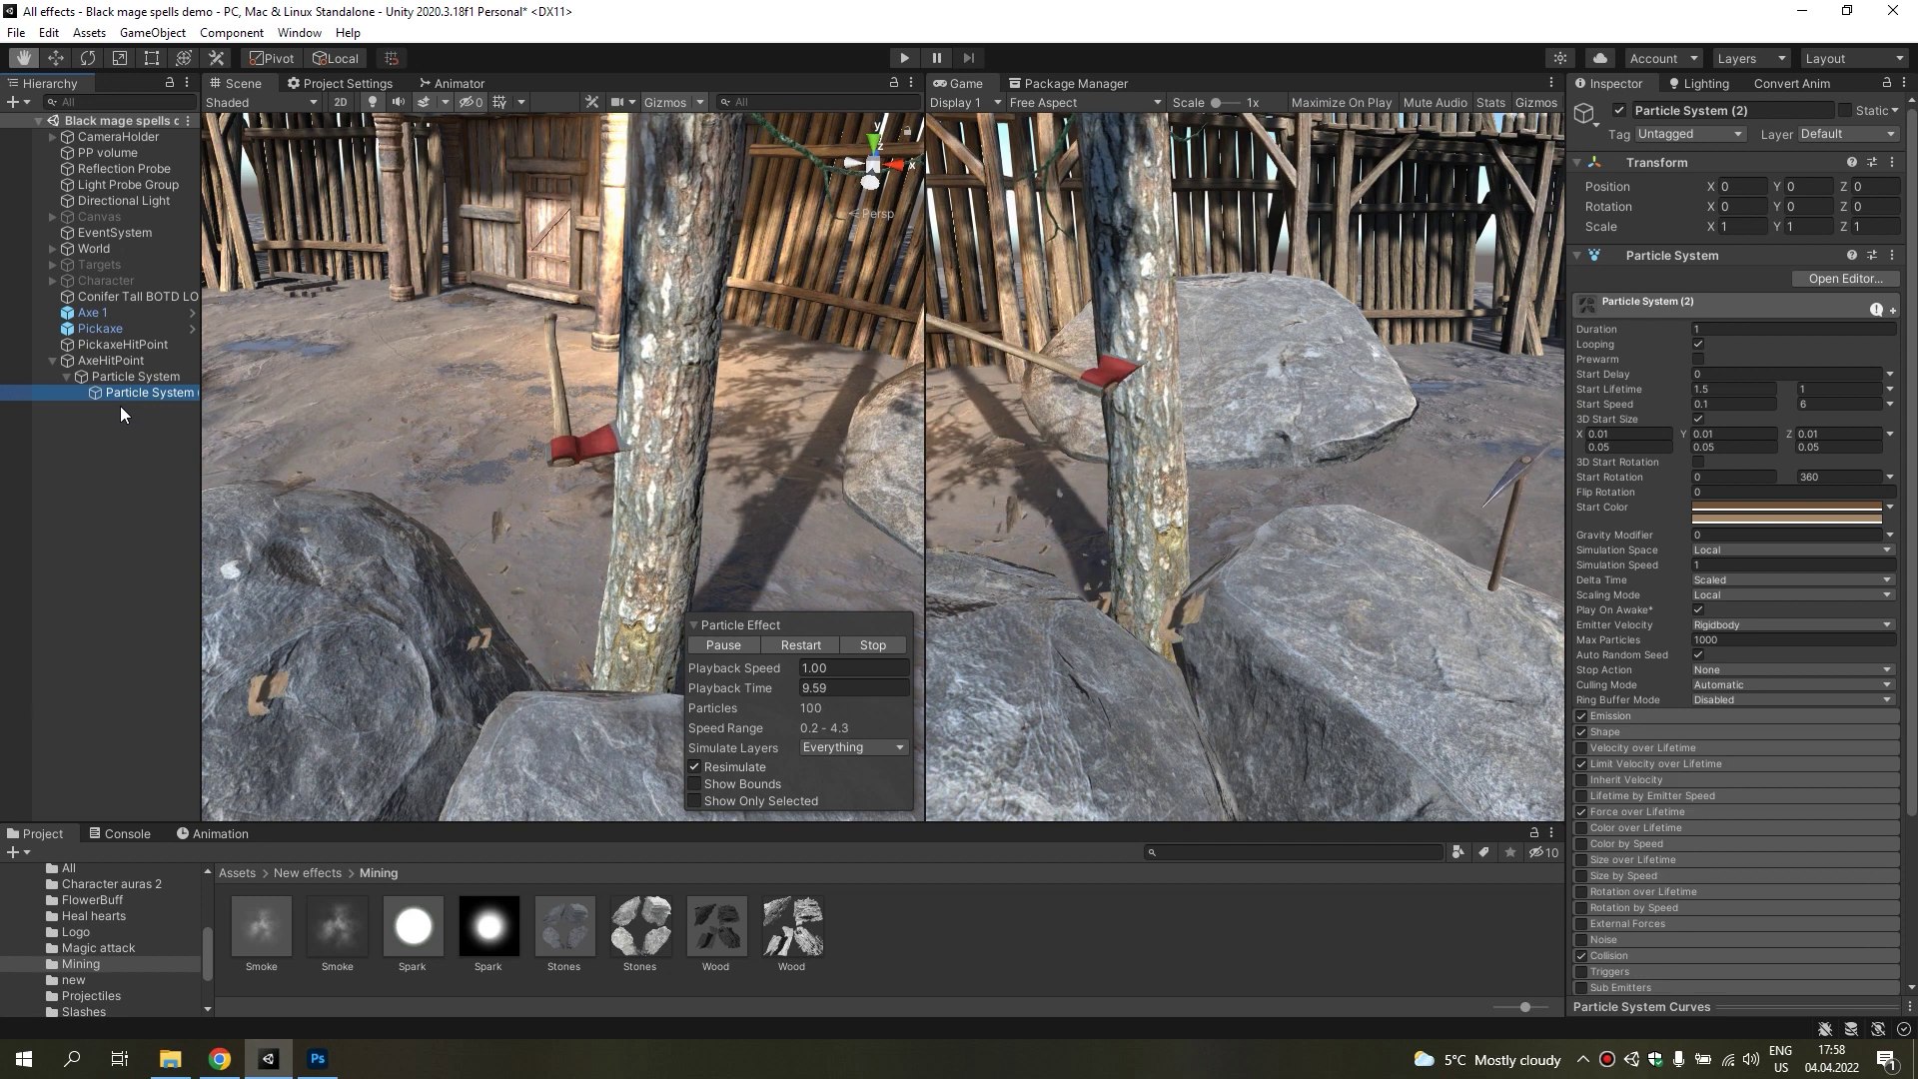
pyautogui.scroll(-5, 1820, 787)
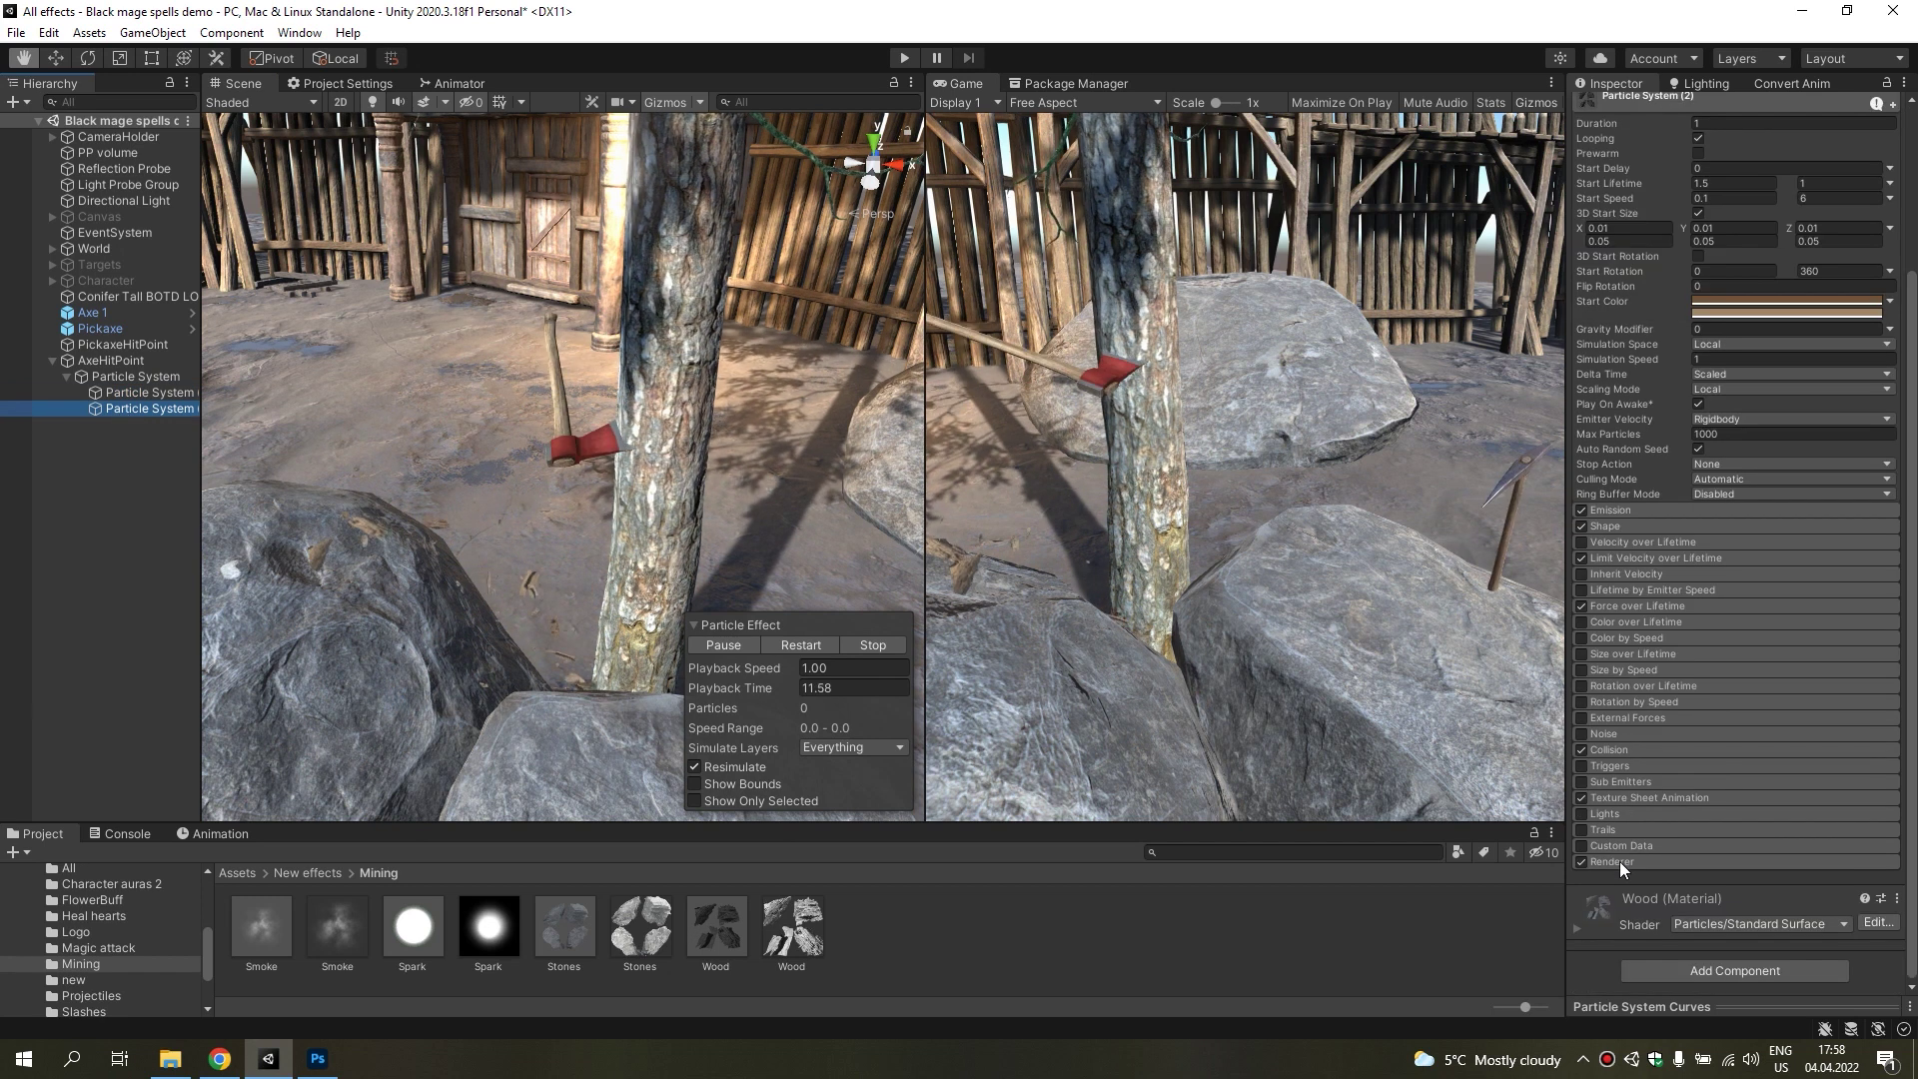
pyautogui.moveTo(657, 482); pyautogui.dragTo(619, 480, button='right')
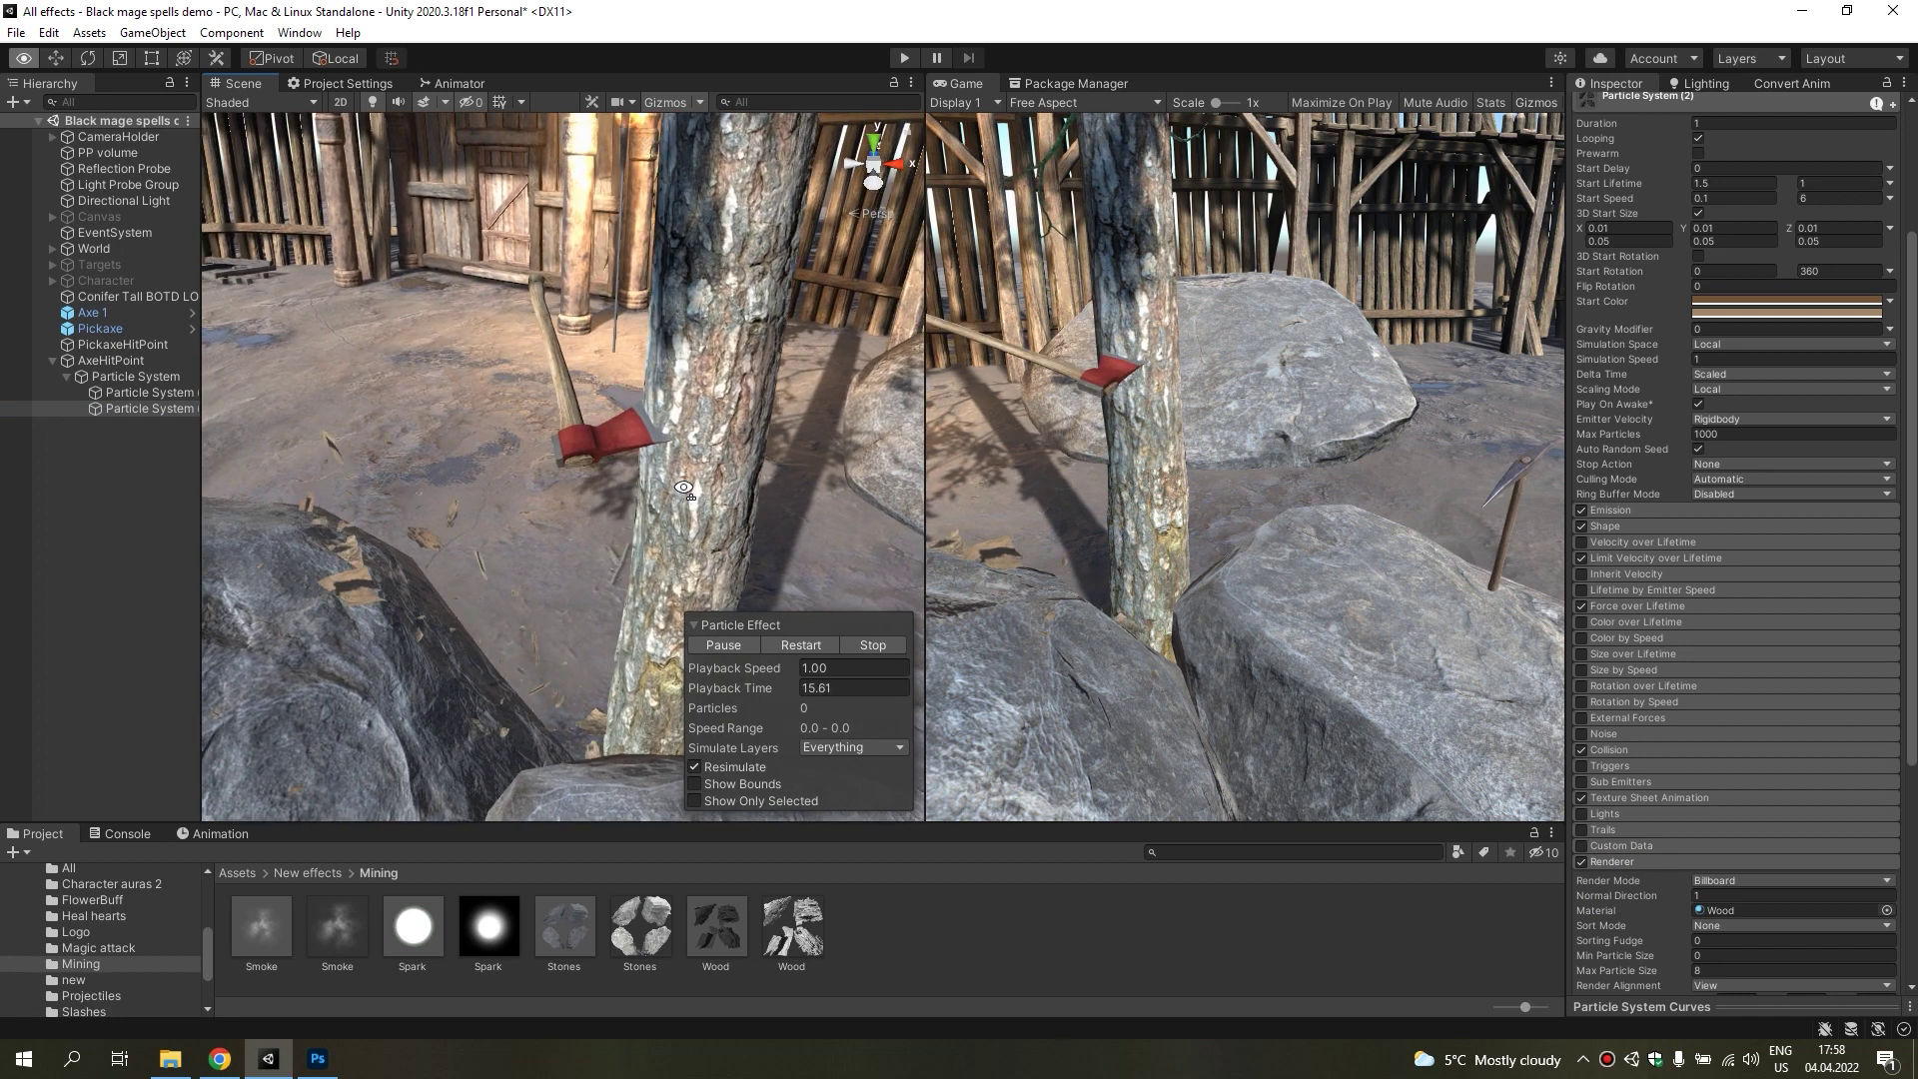
pyautogui.scroll(-4, 1699, 837)
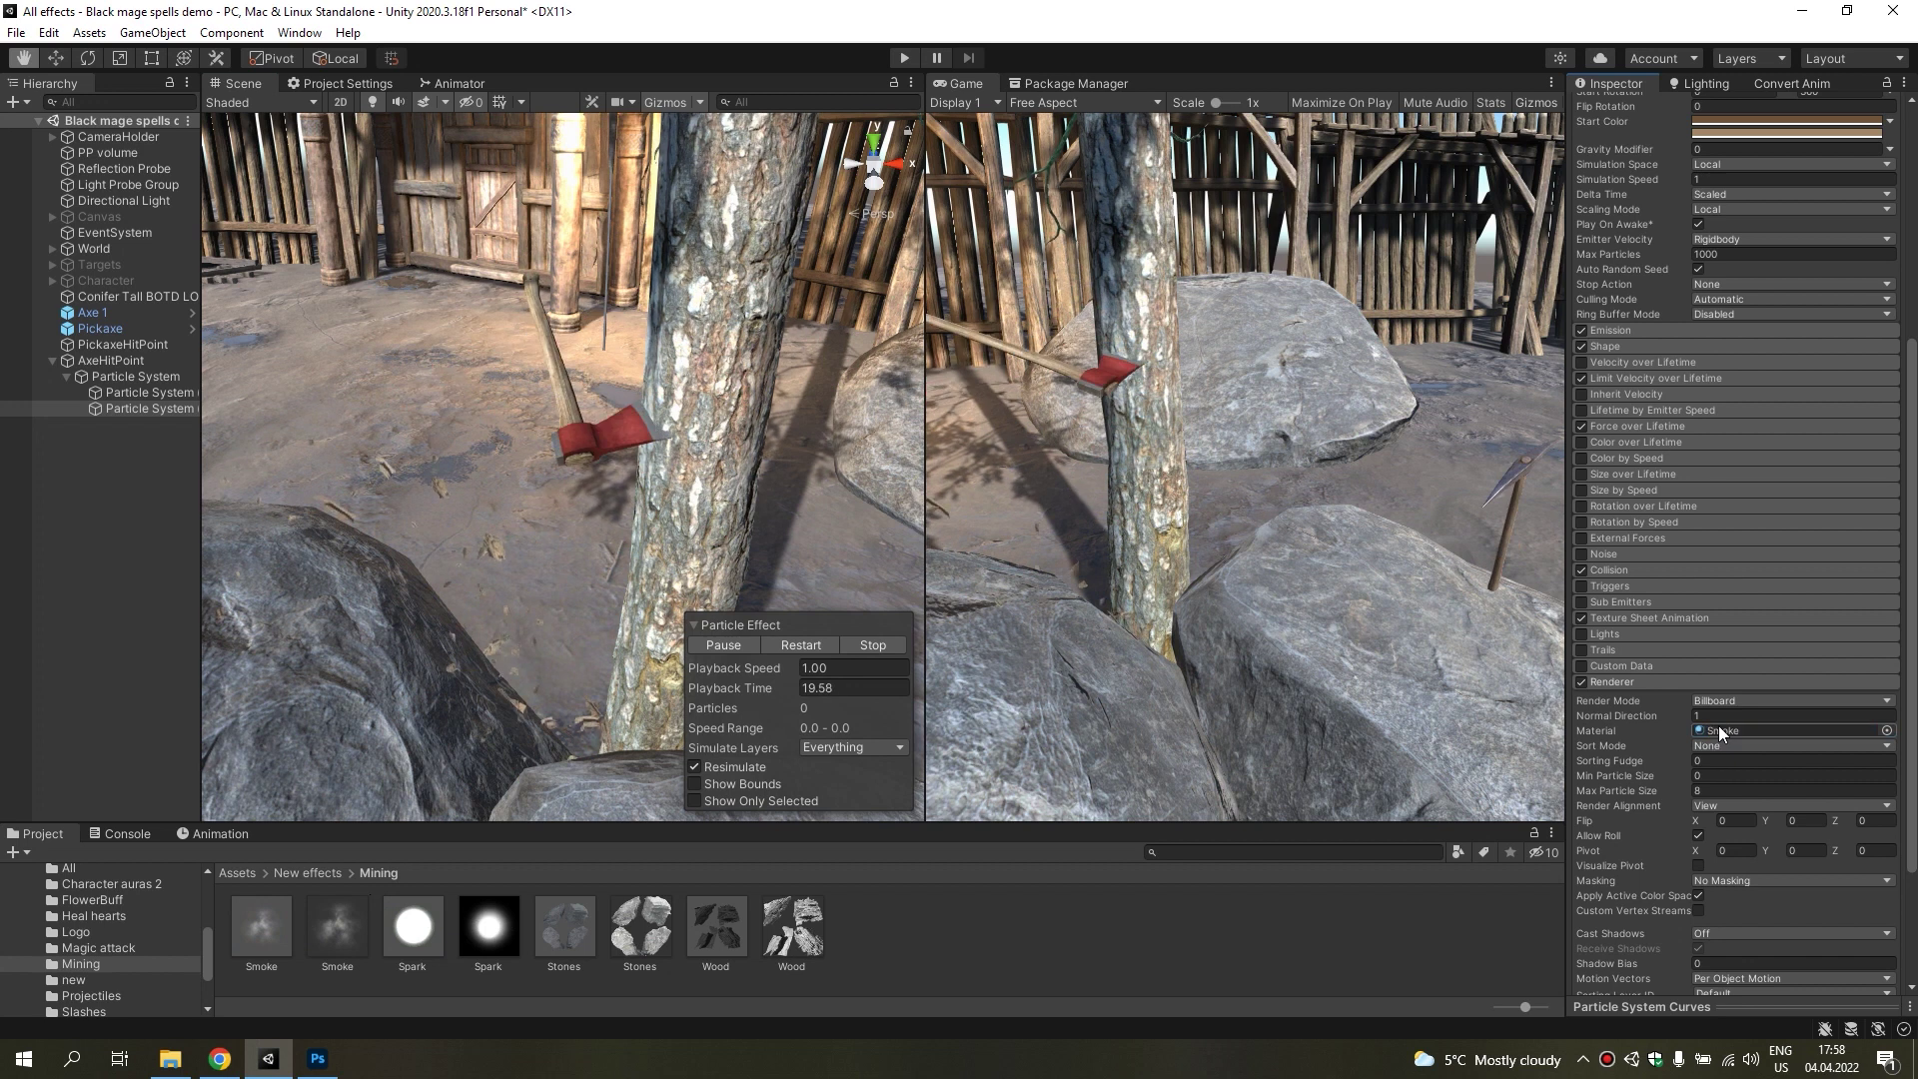
# Give the duplicate the Smoke material and a single, non-3D Start Size of 1–0.01.
pyautogui.click(812, 643)
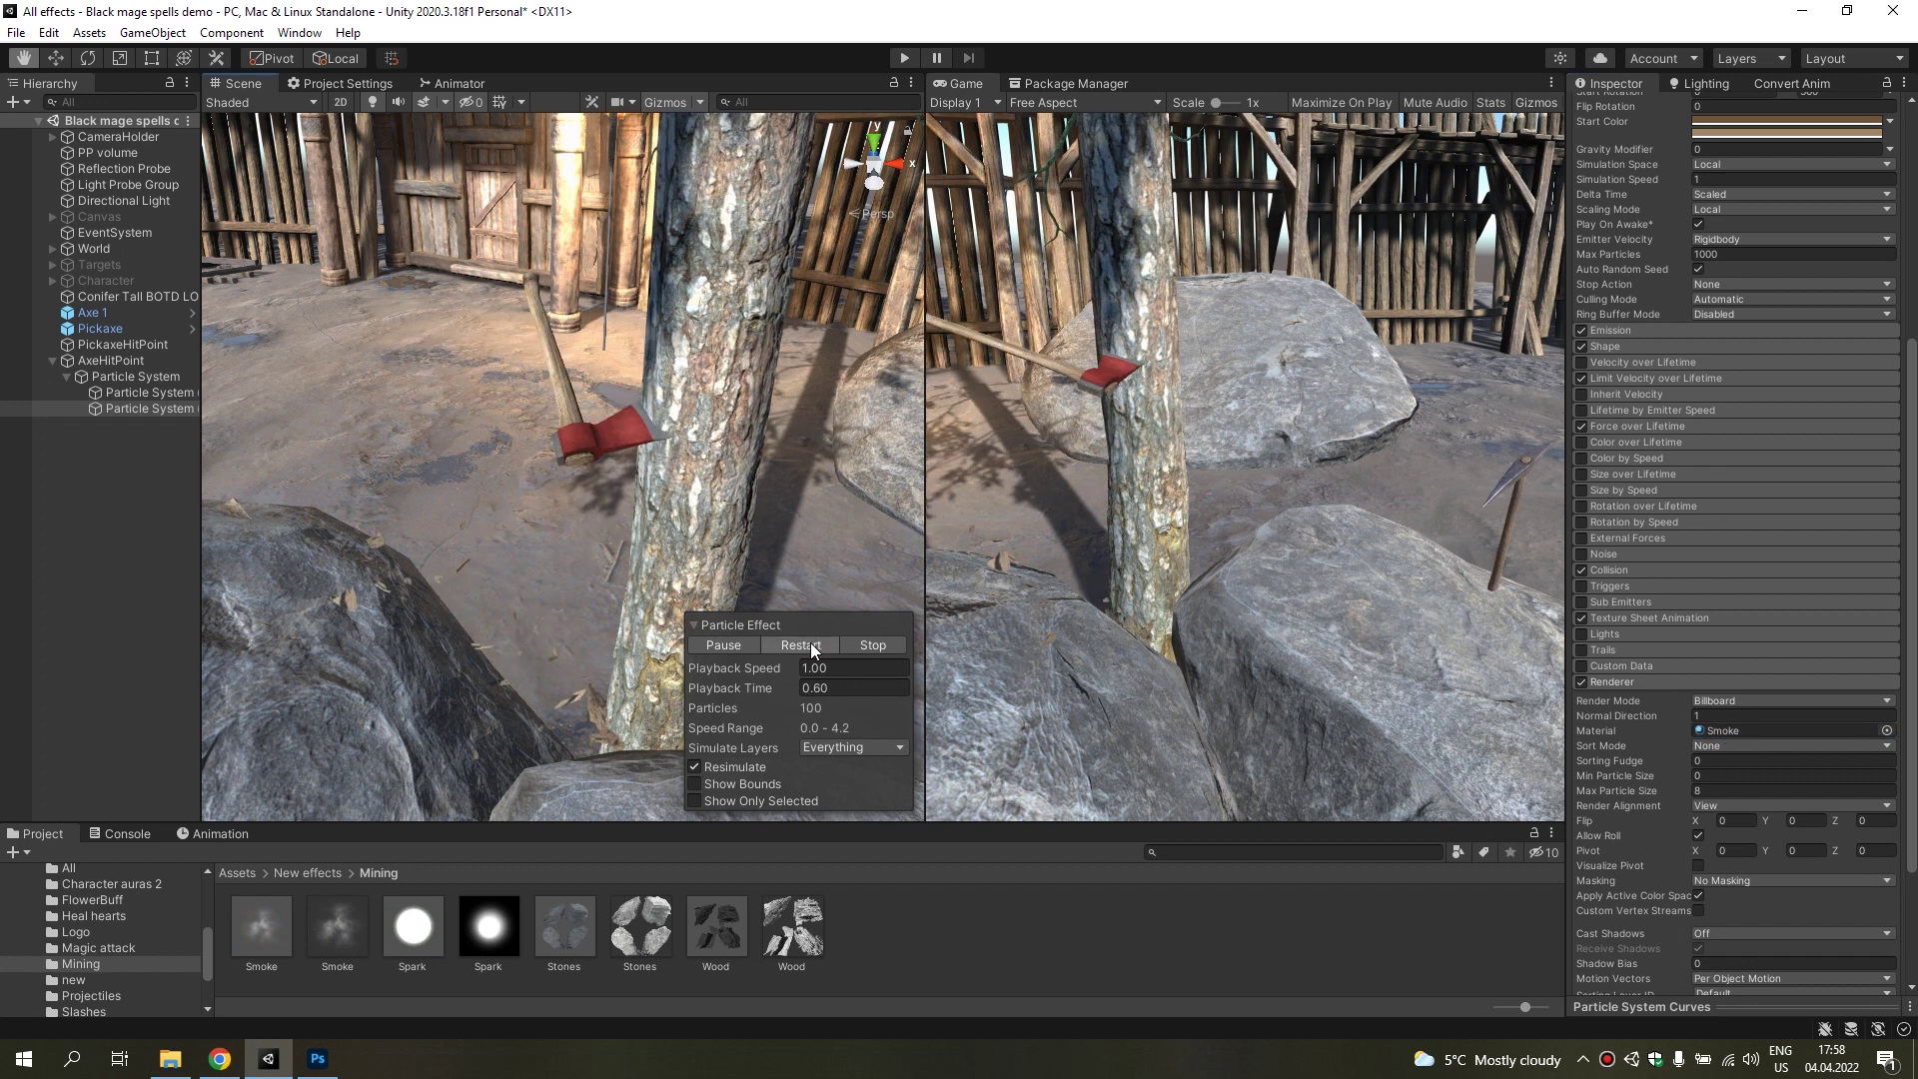
pyautogui.scroll(4, 1686, 533)
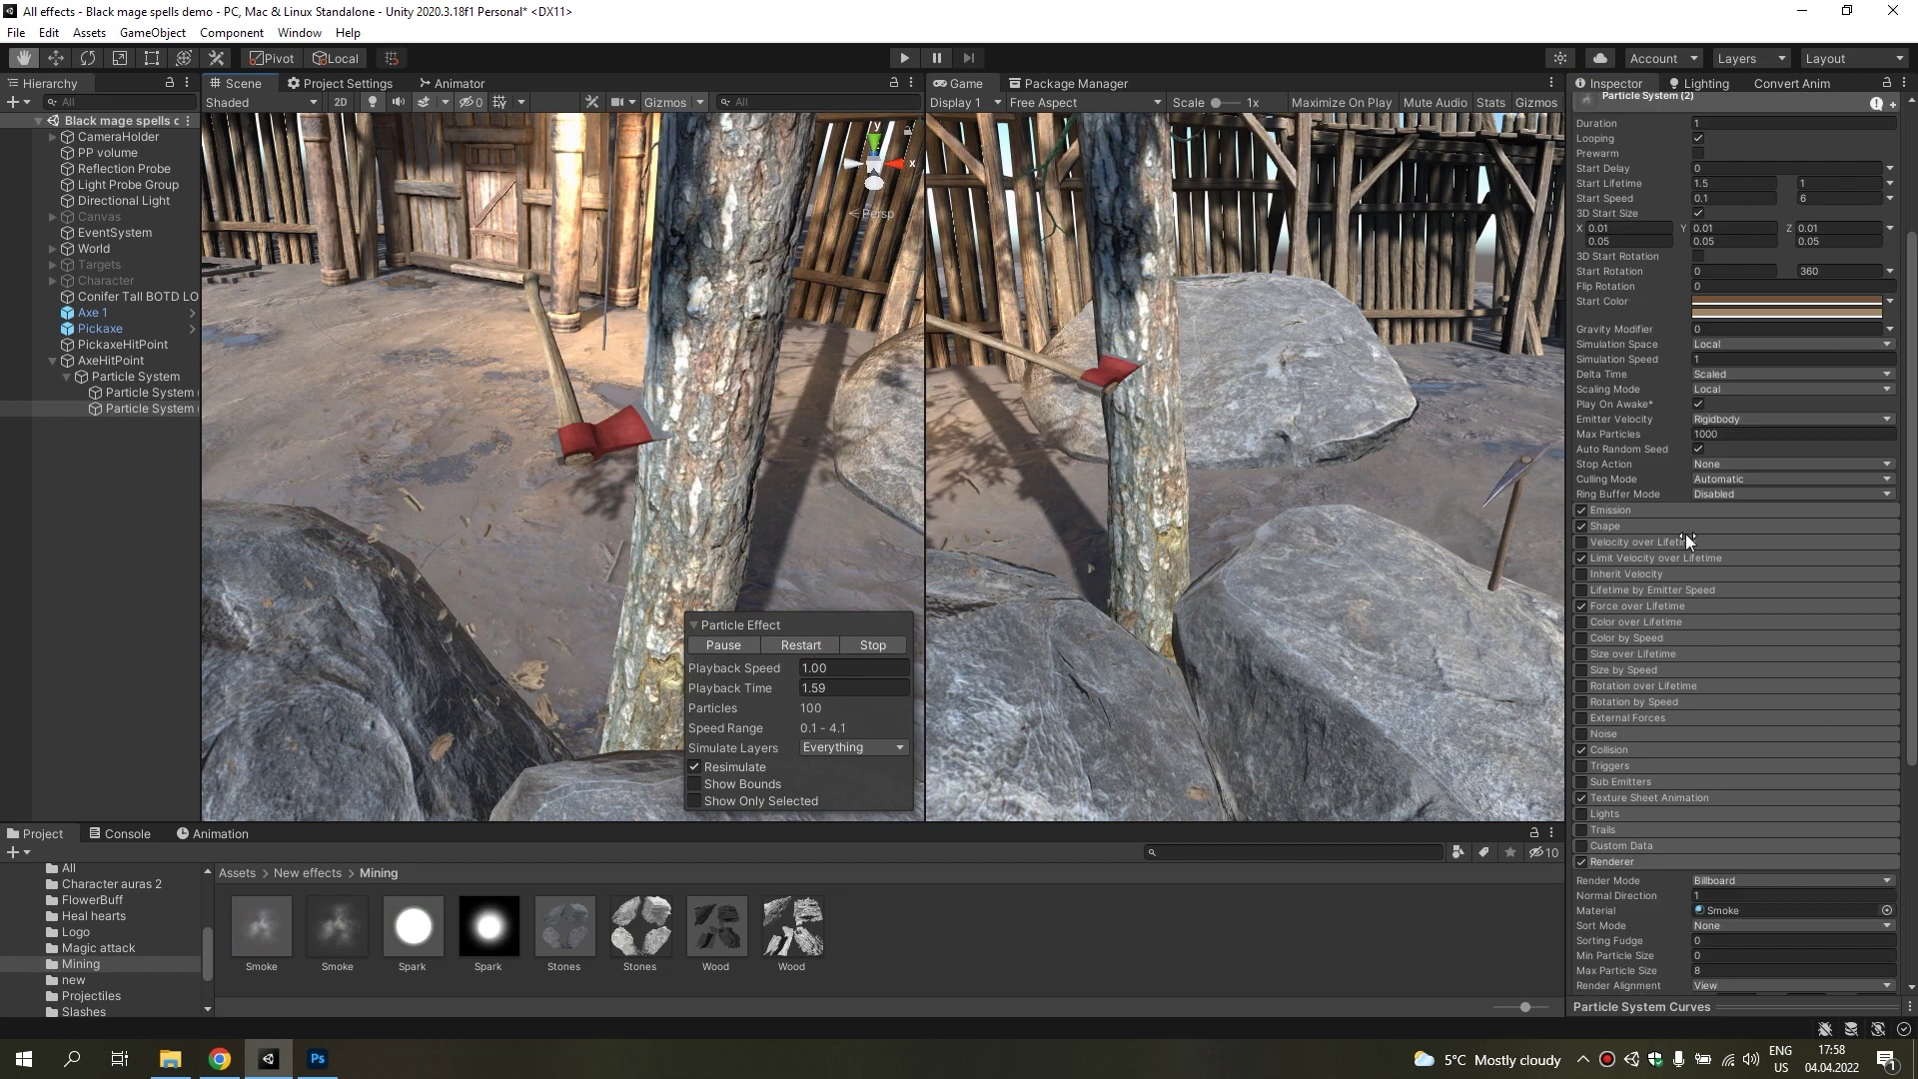
pyautogui.click(1699, 212)
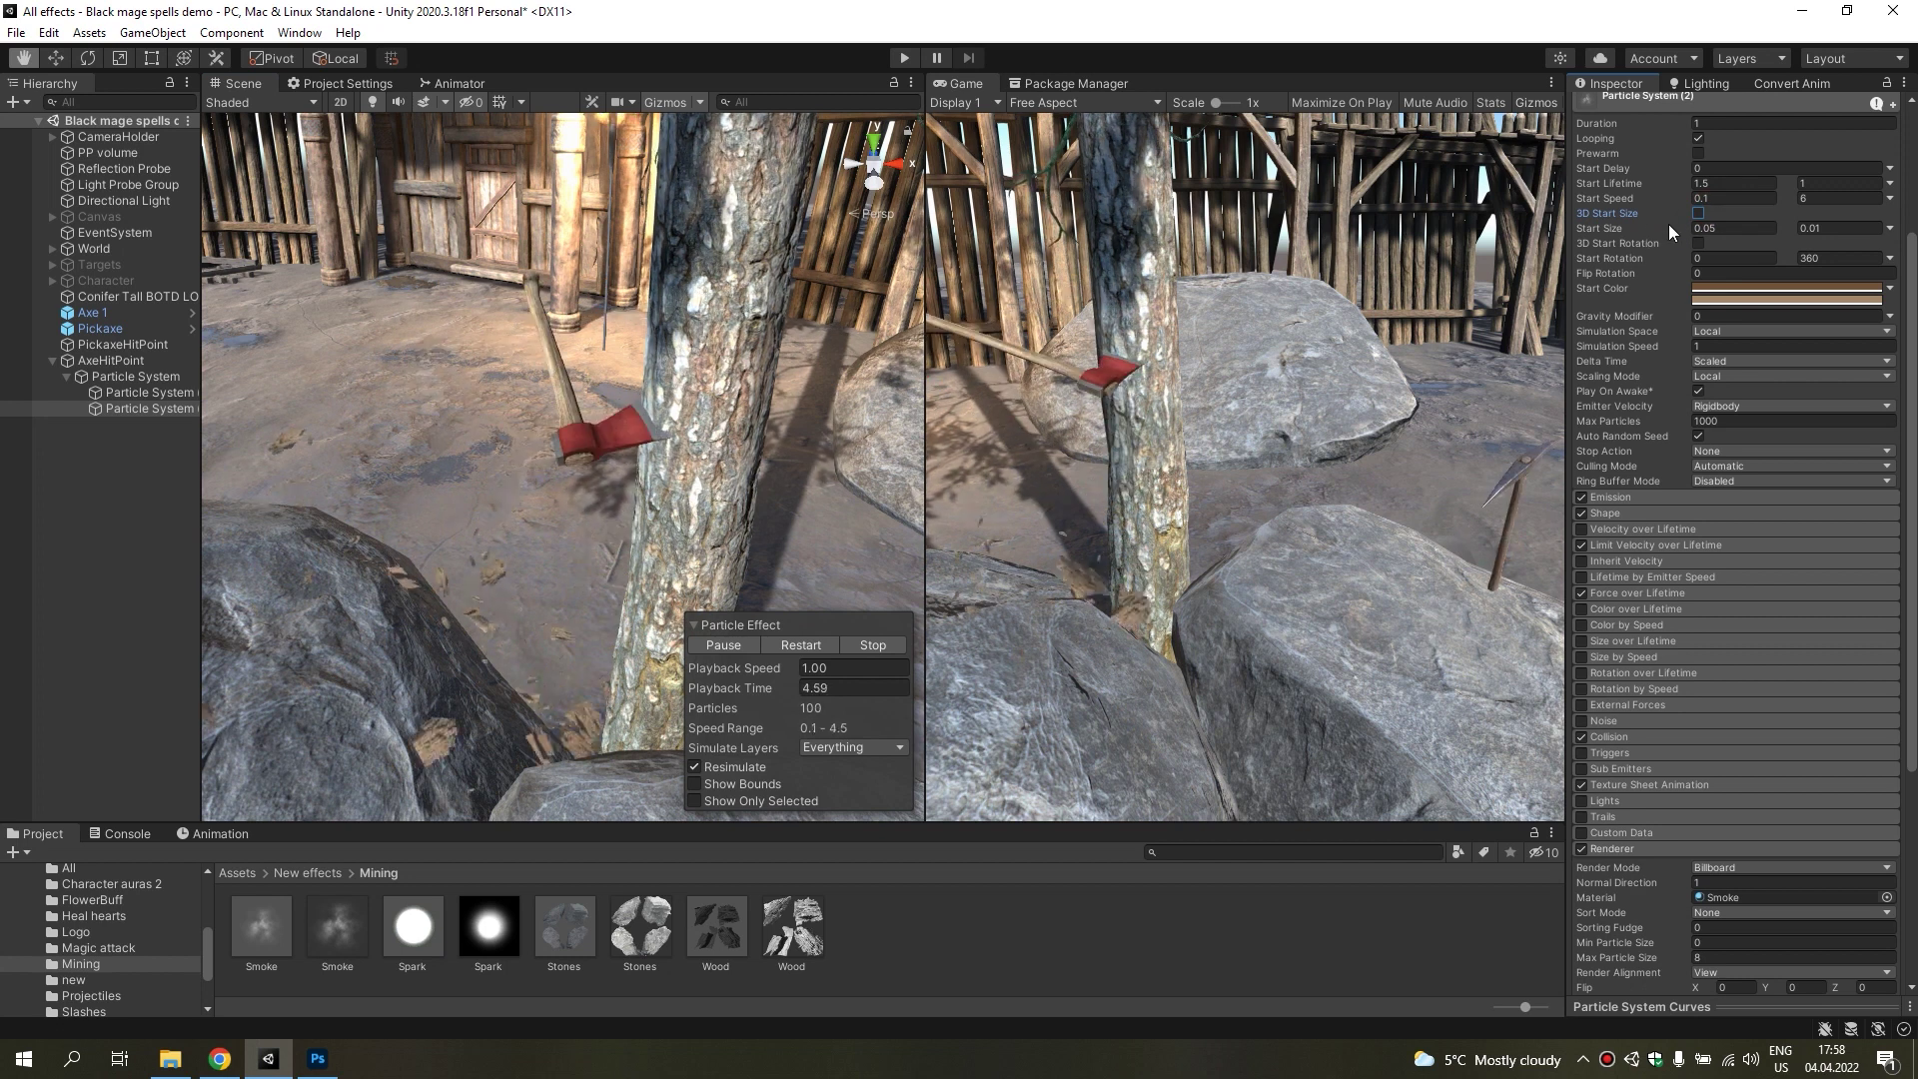
pyautogui.click(1727, 227)
pyautogui.write('1')
pyautogui.press('Tab')
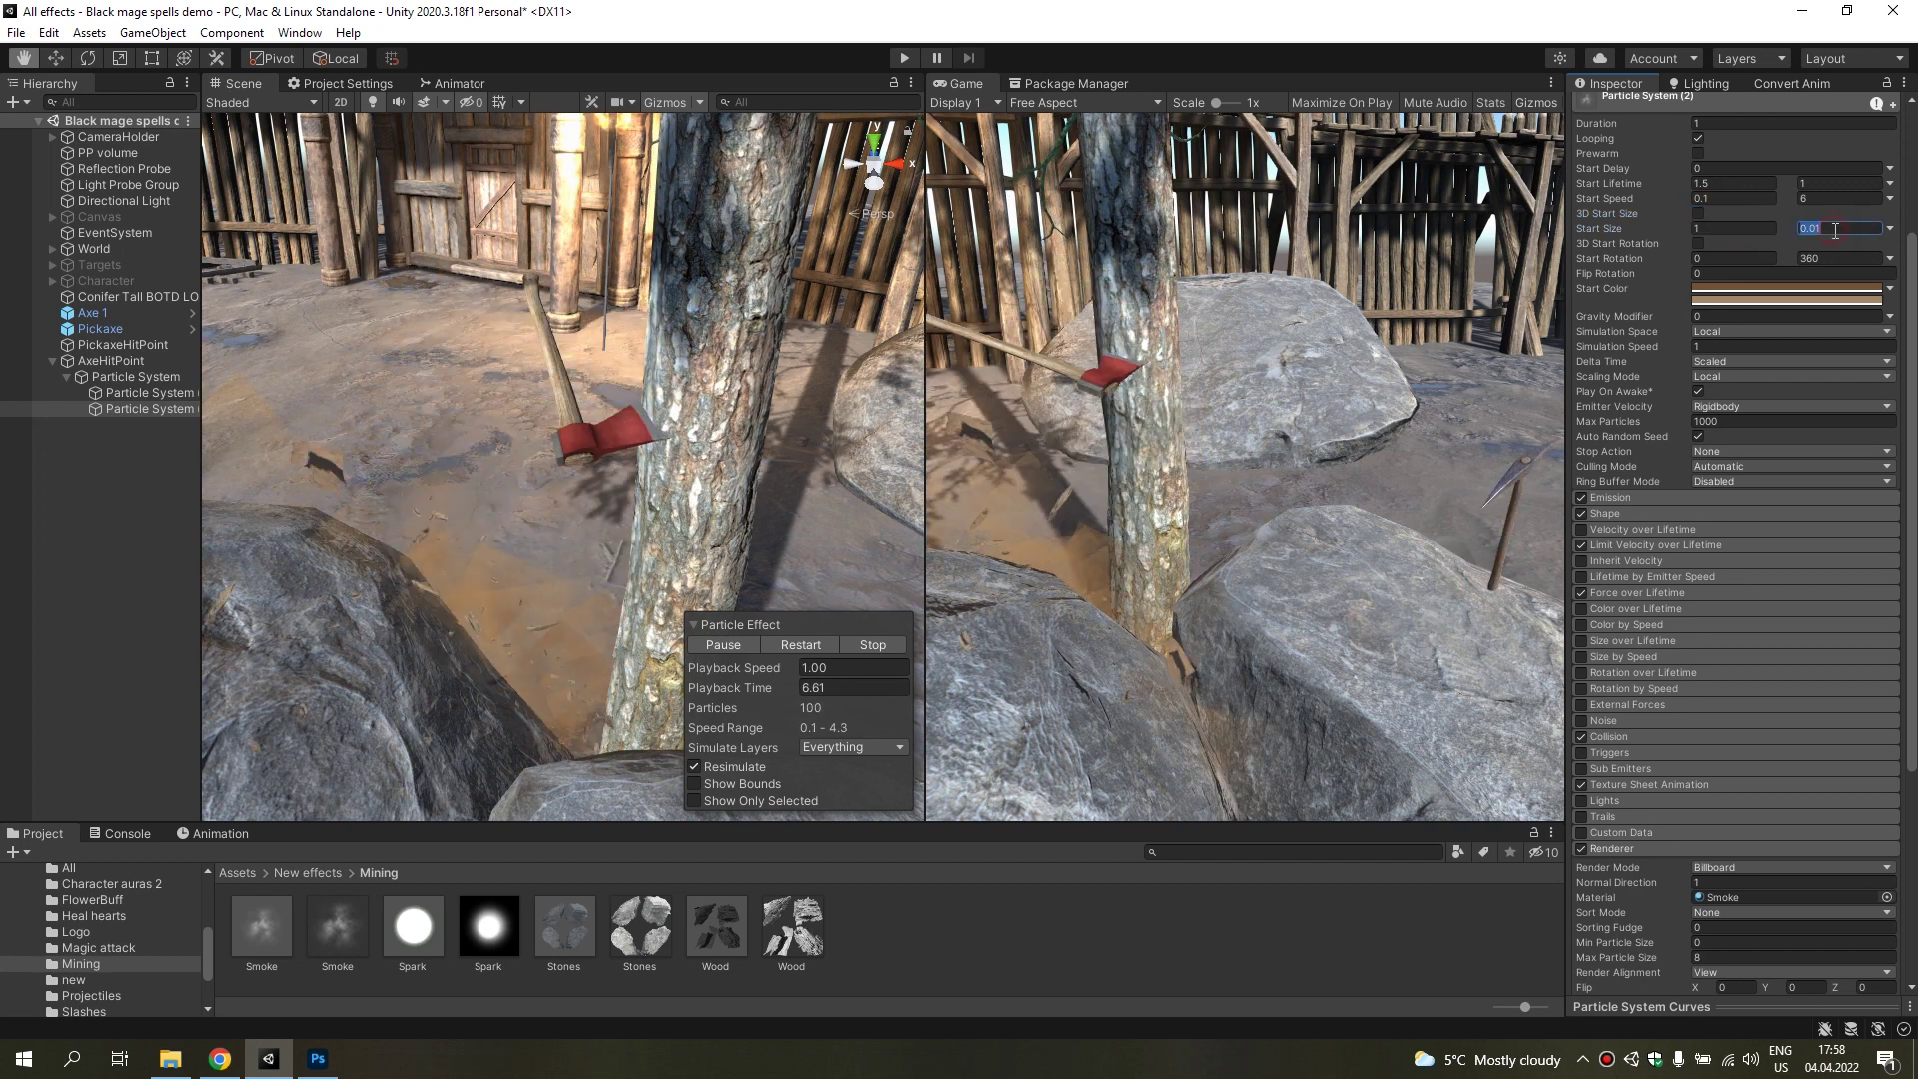
# Turn off Texture Sheet Animation for the smoke particles.
pyautogui.click(754, 644)
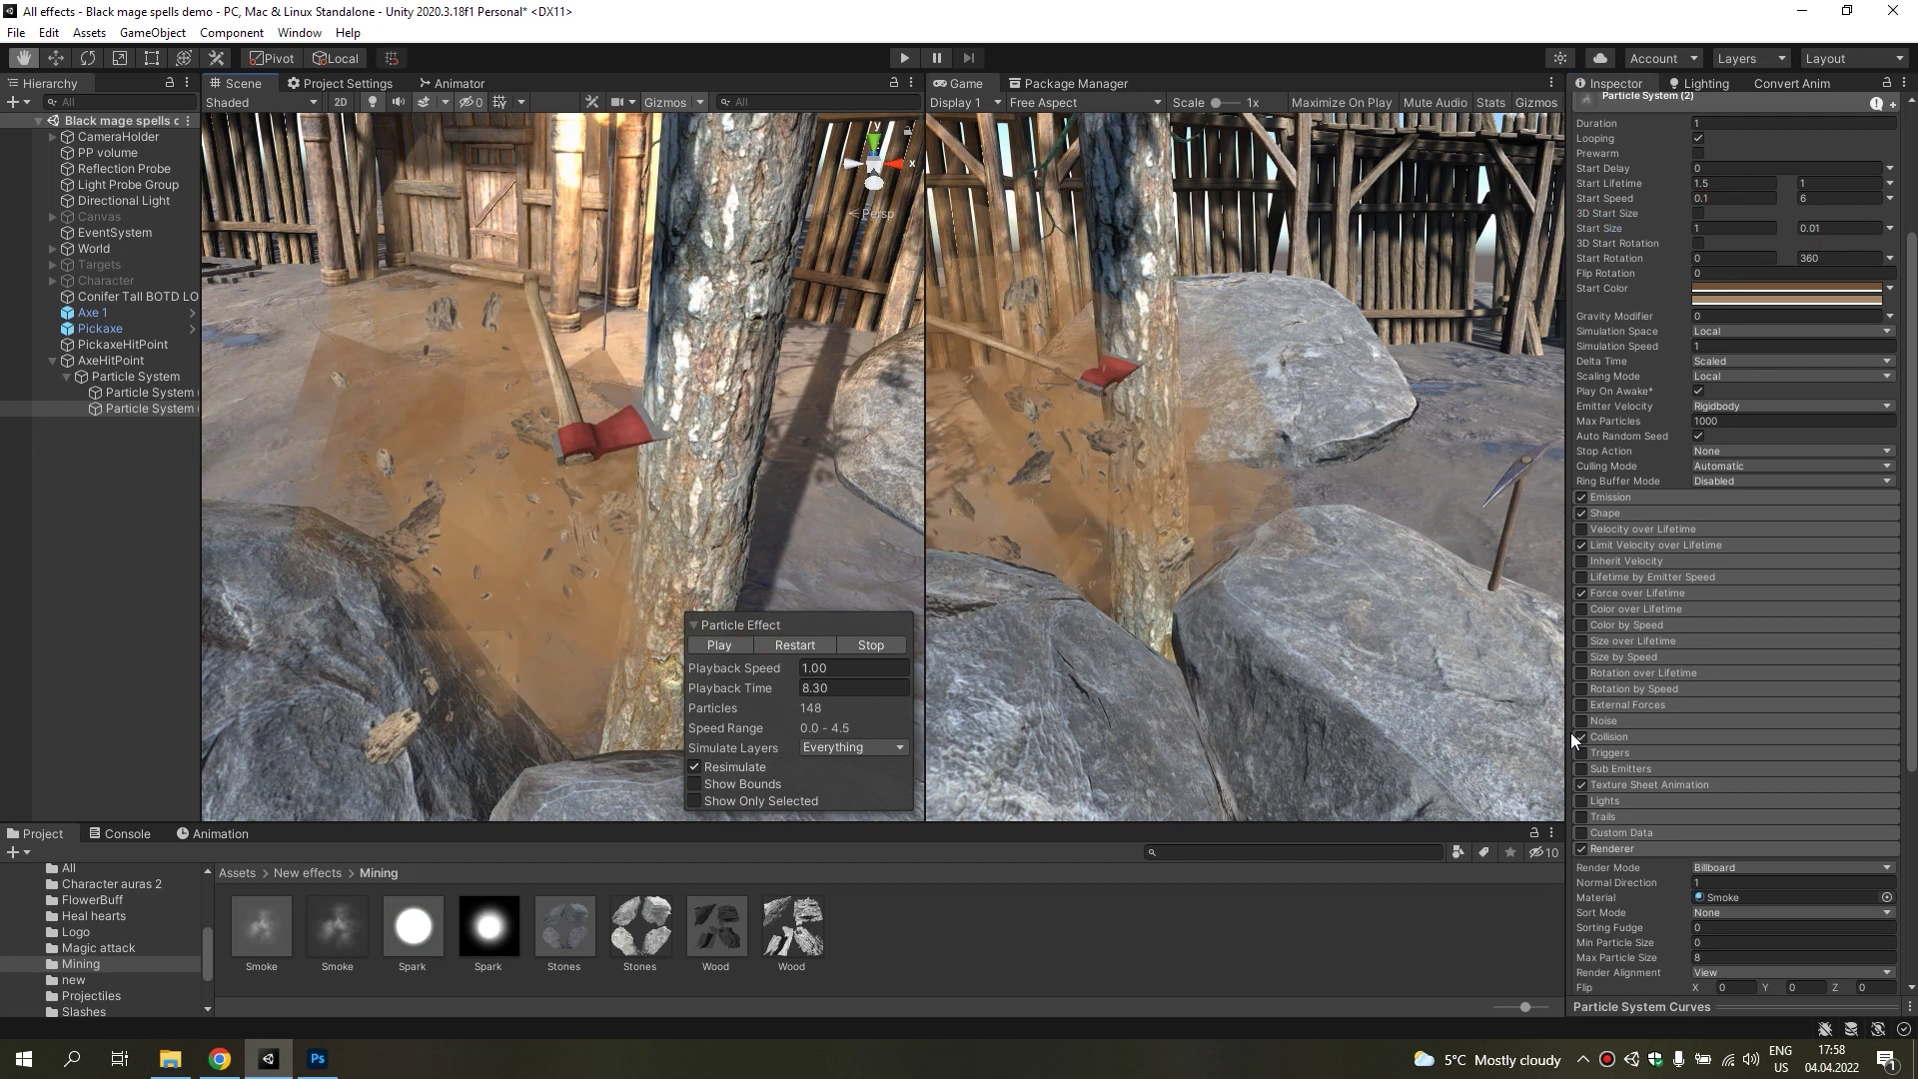
pyautogui.click(1581, 785)
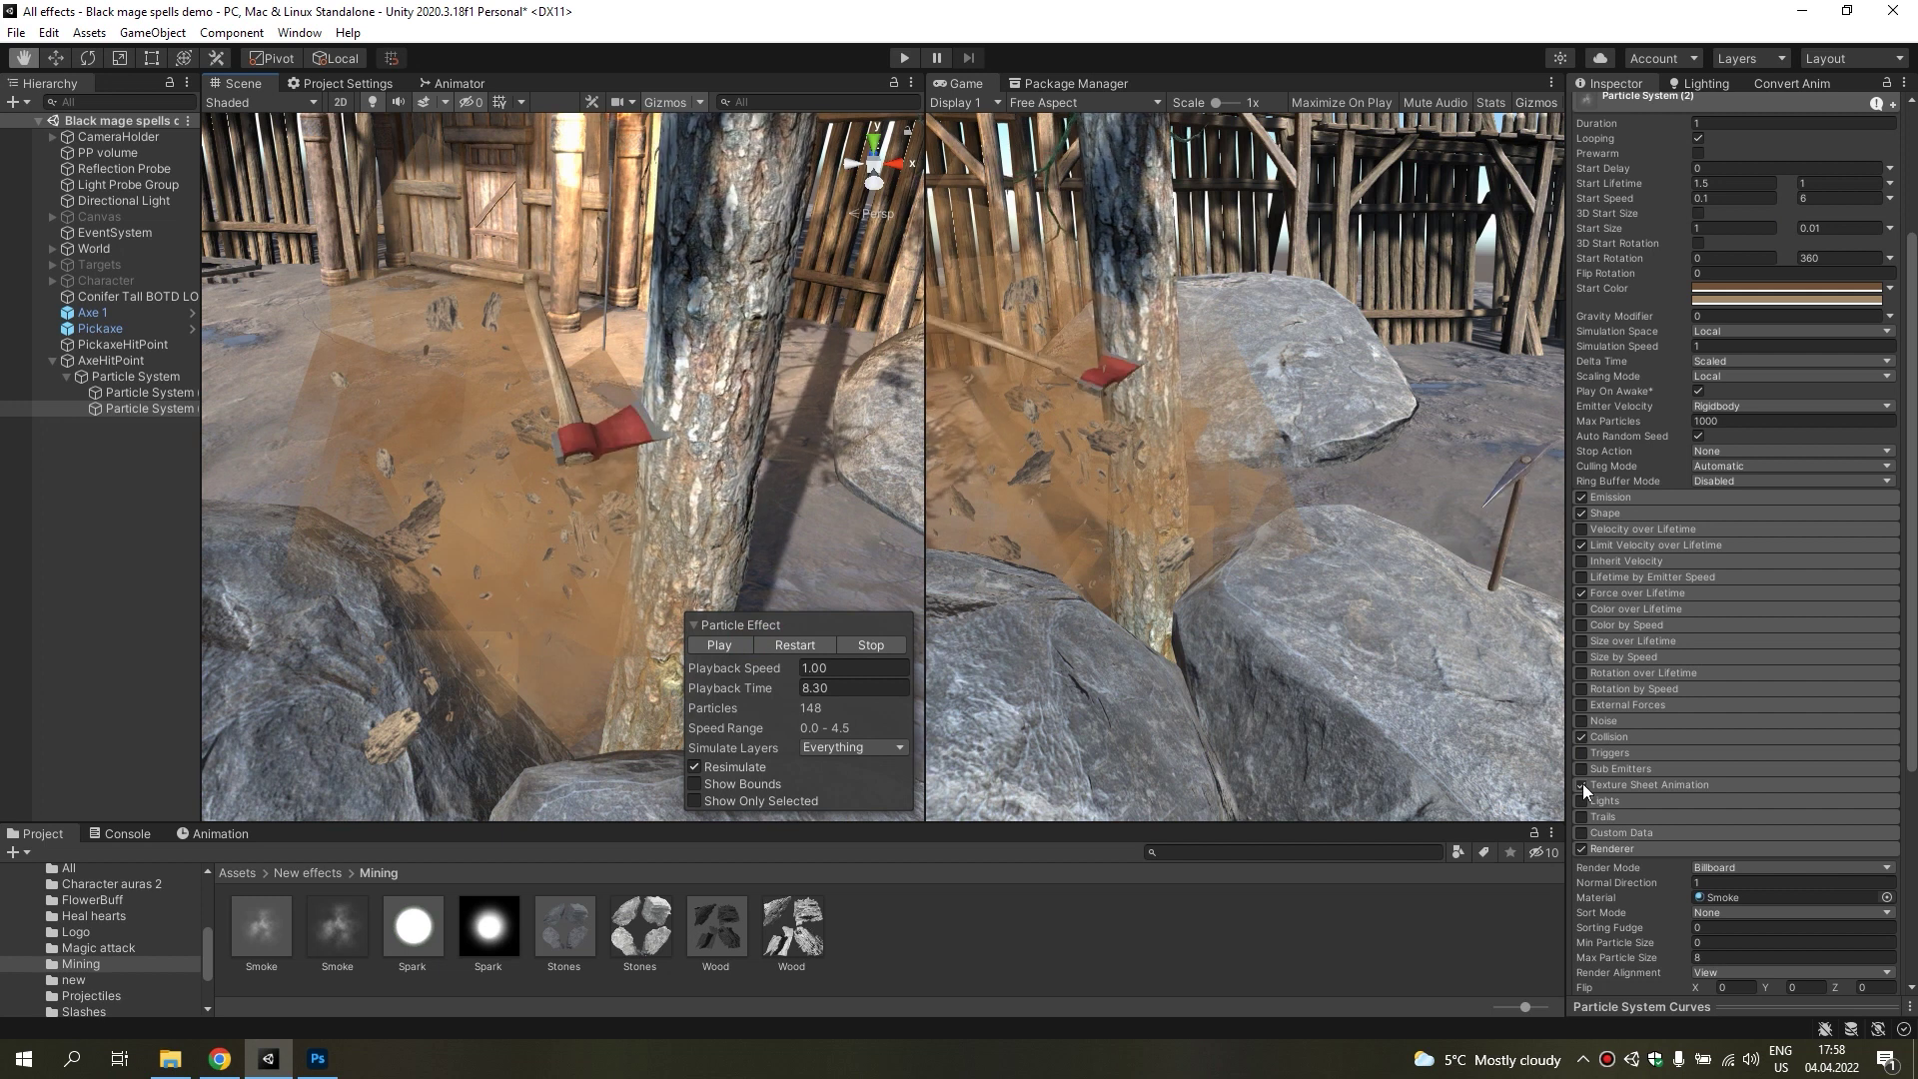
pyautogui.press('w')
pyautogui.scroll(-5, 644, 481)
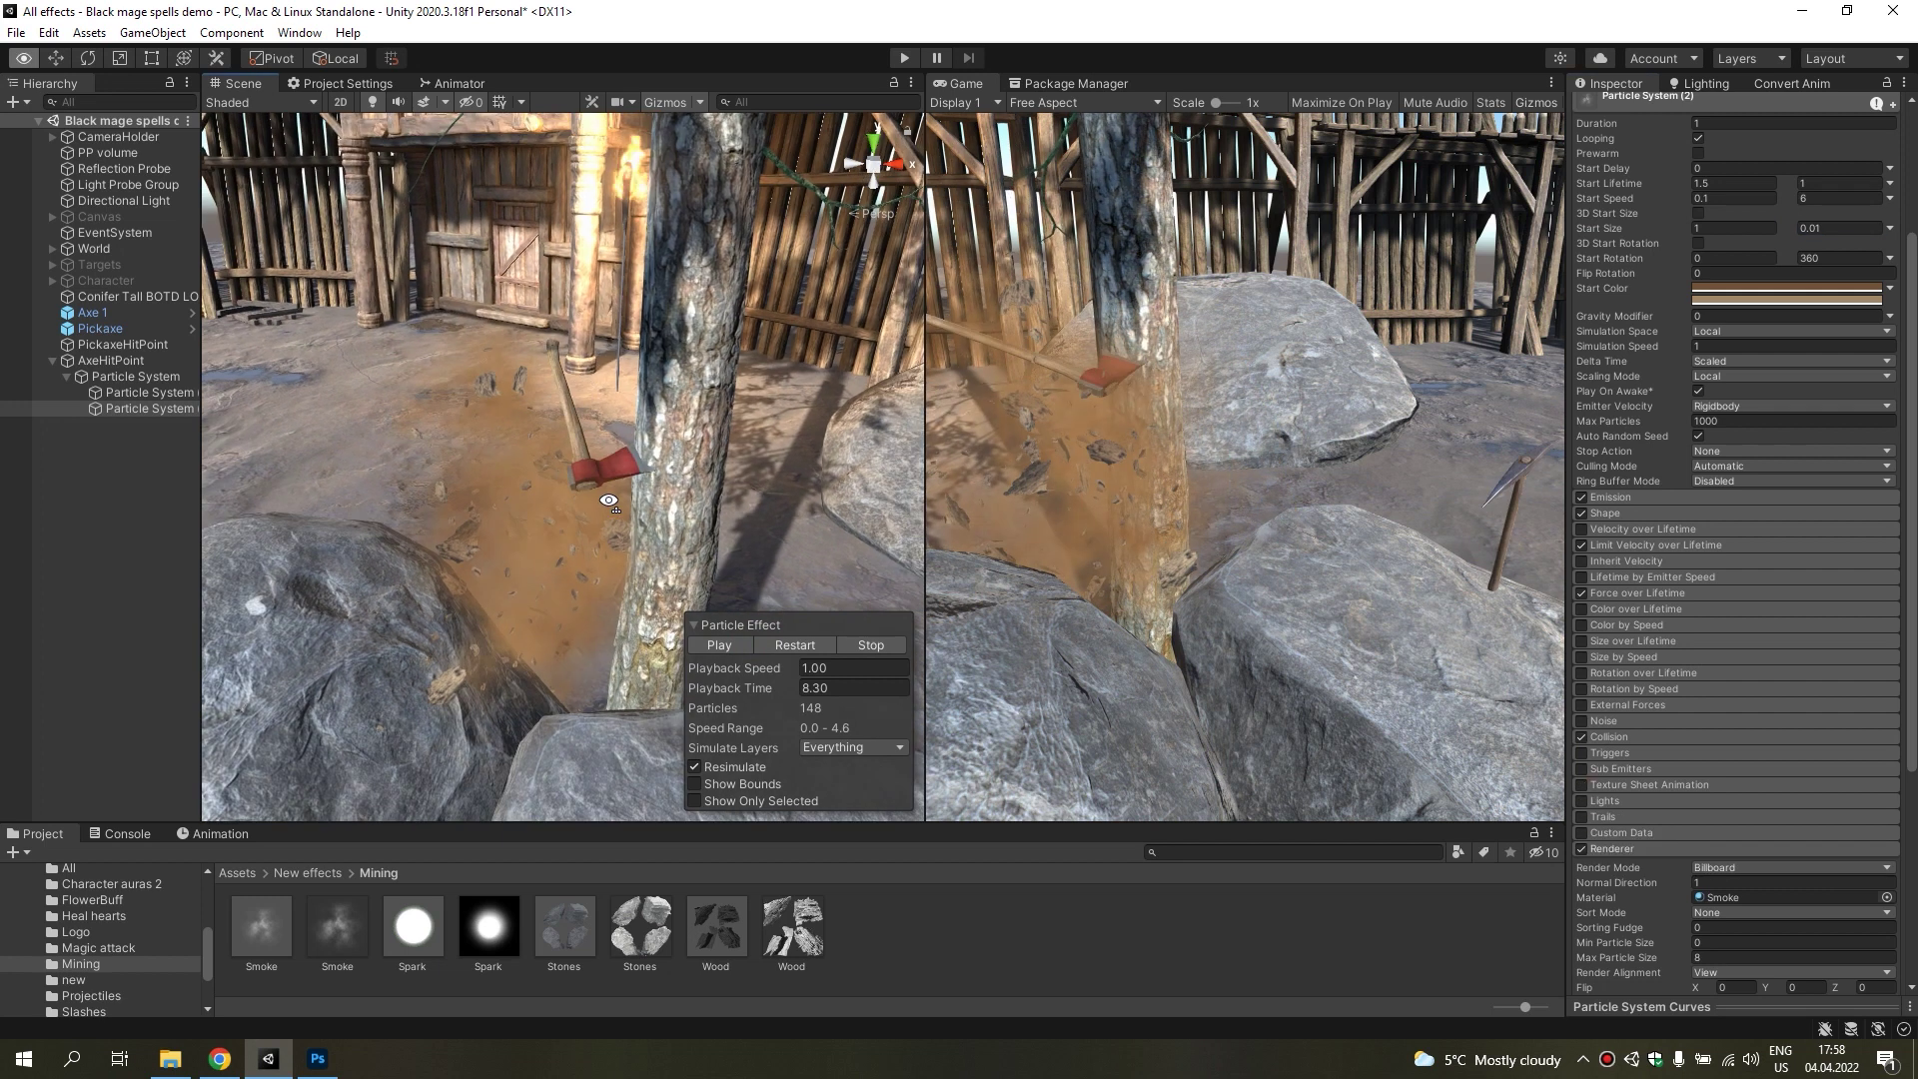
# Set Particle System (2)'s Transform Position Z to 0.
pyautogui.keyDown('alt'); pyautogui.moveTo(325, 425); pyautogui.dragTo(500, 410); pyautogui.keyUp('alt')
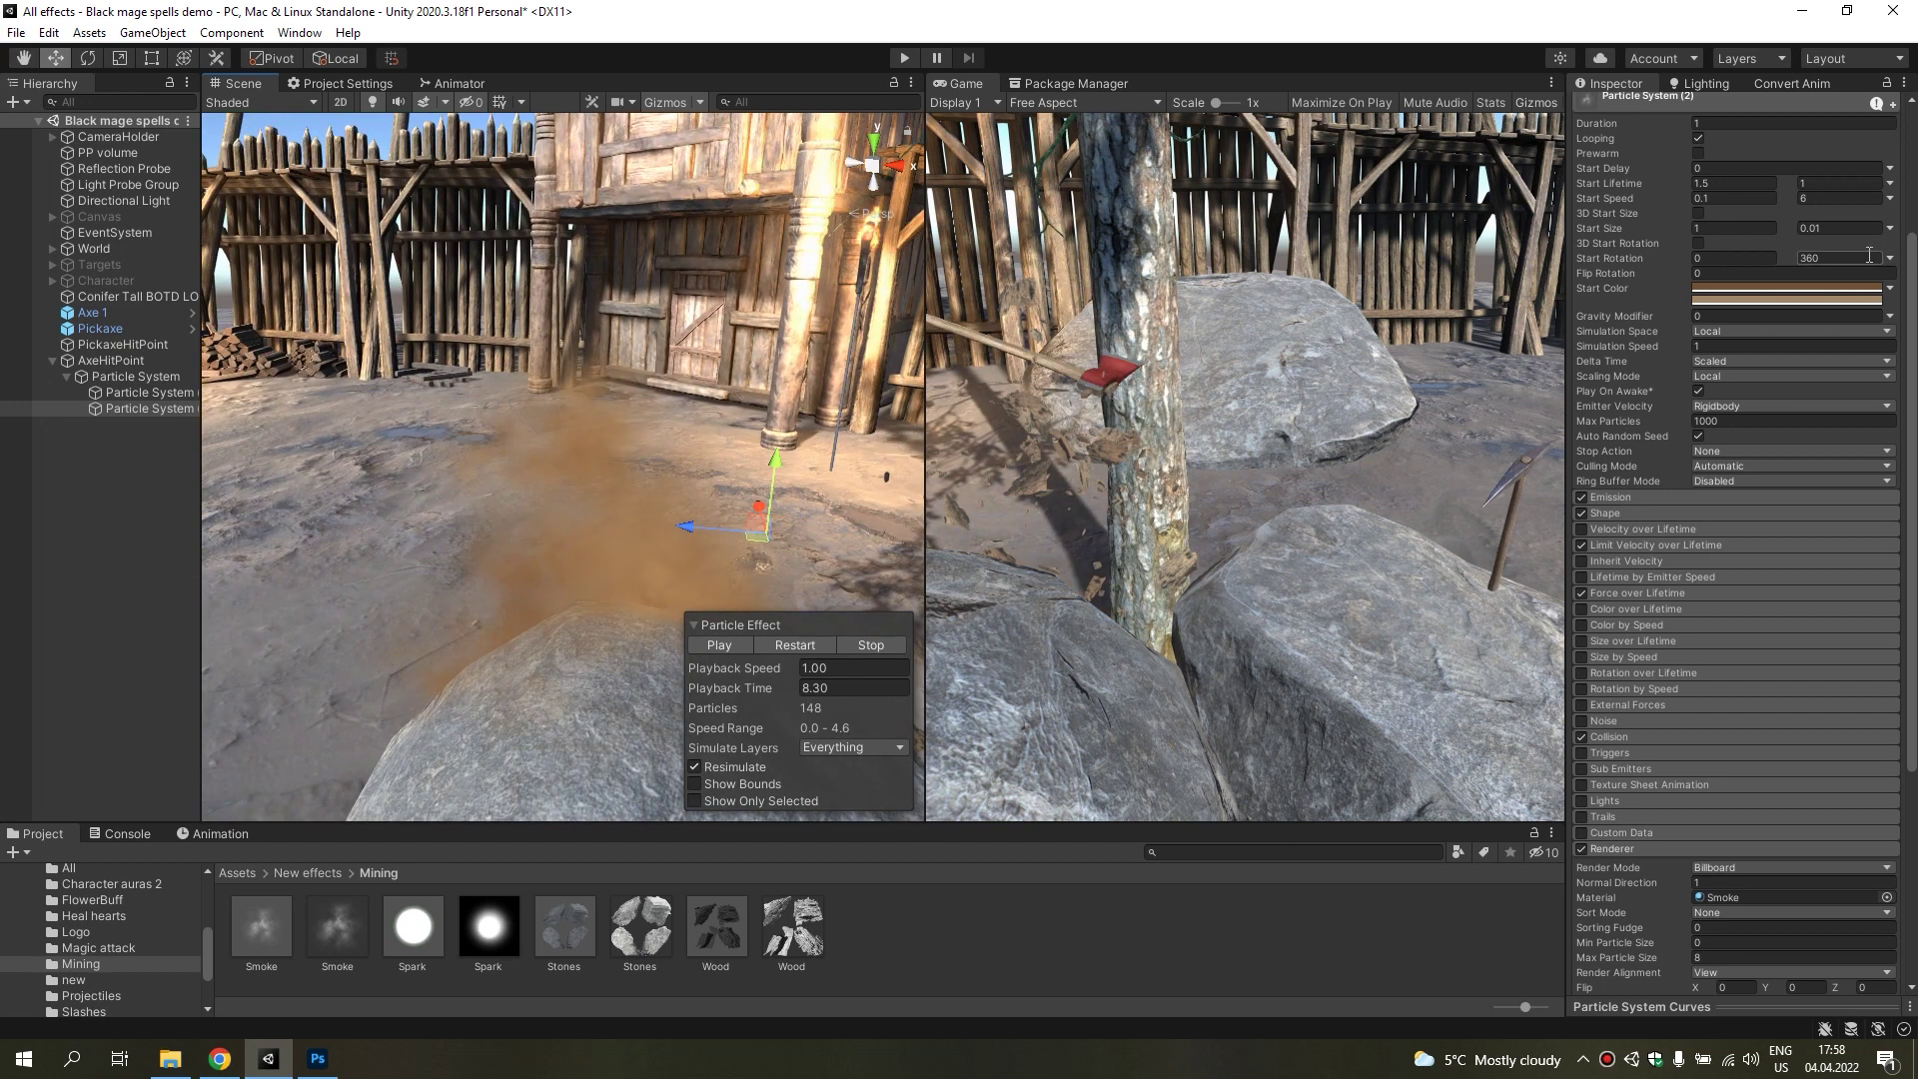
pyautogui.write('1')
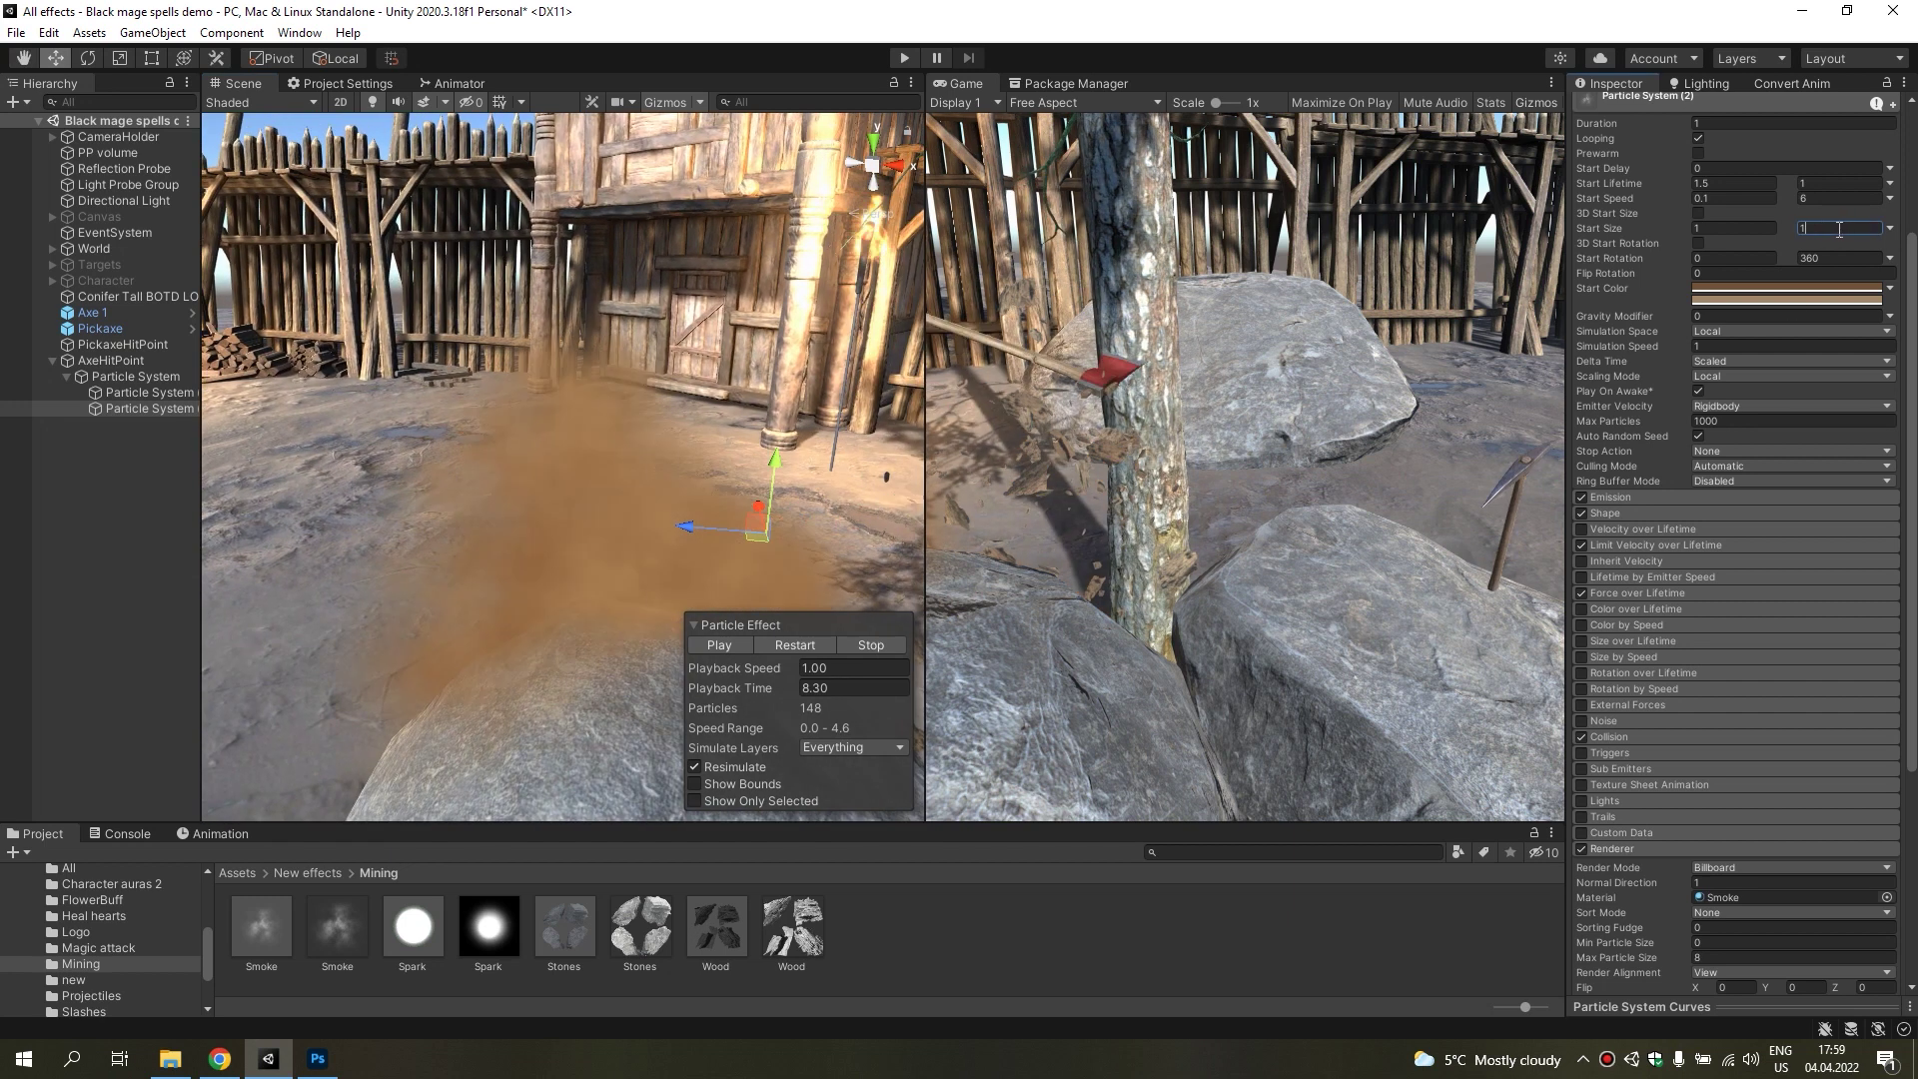
pyautogui.write('0.5')
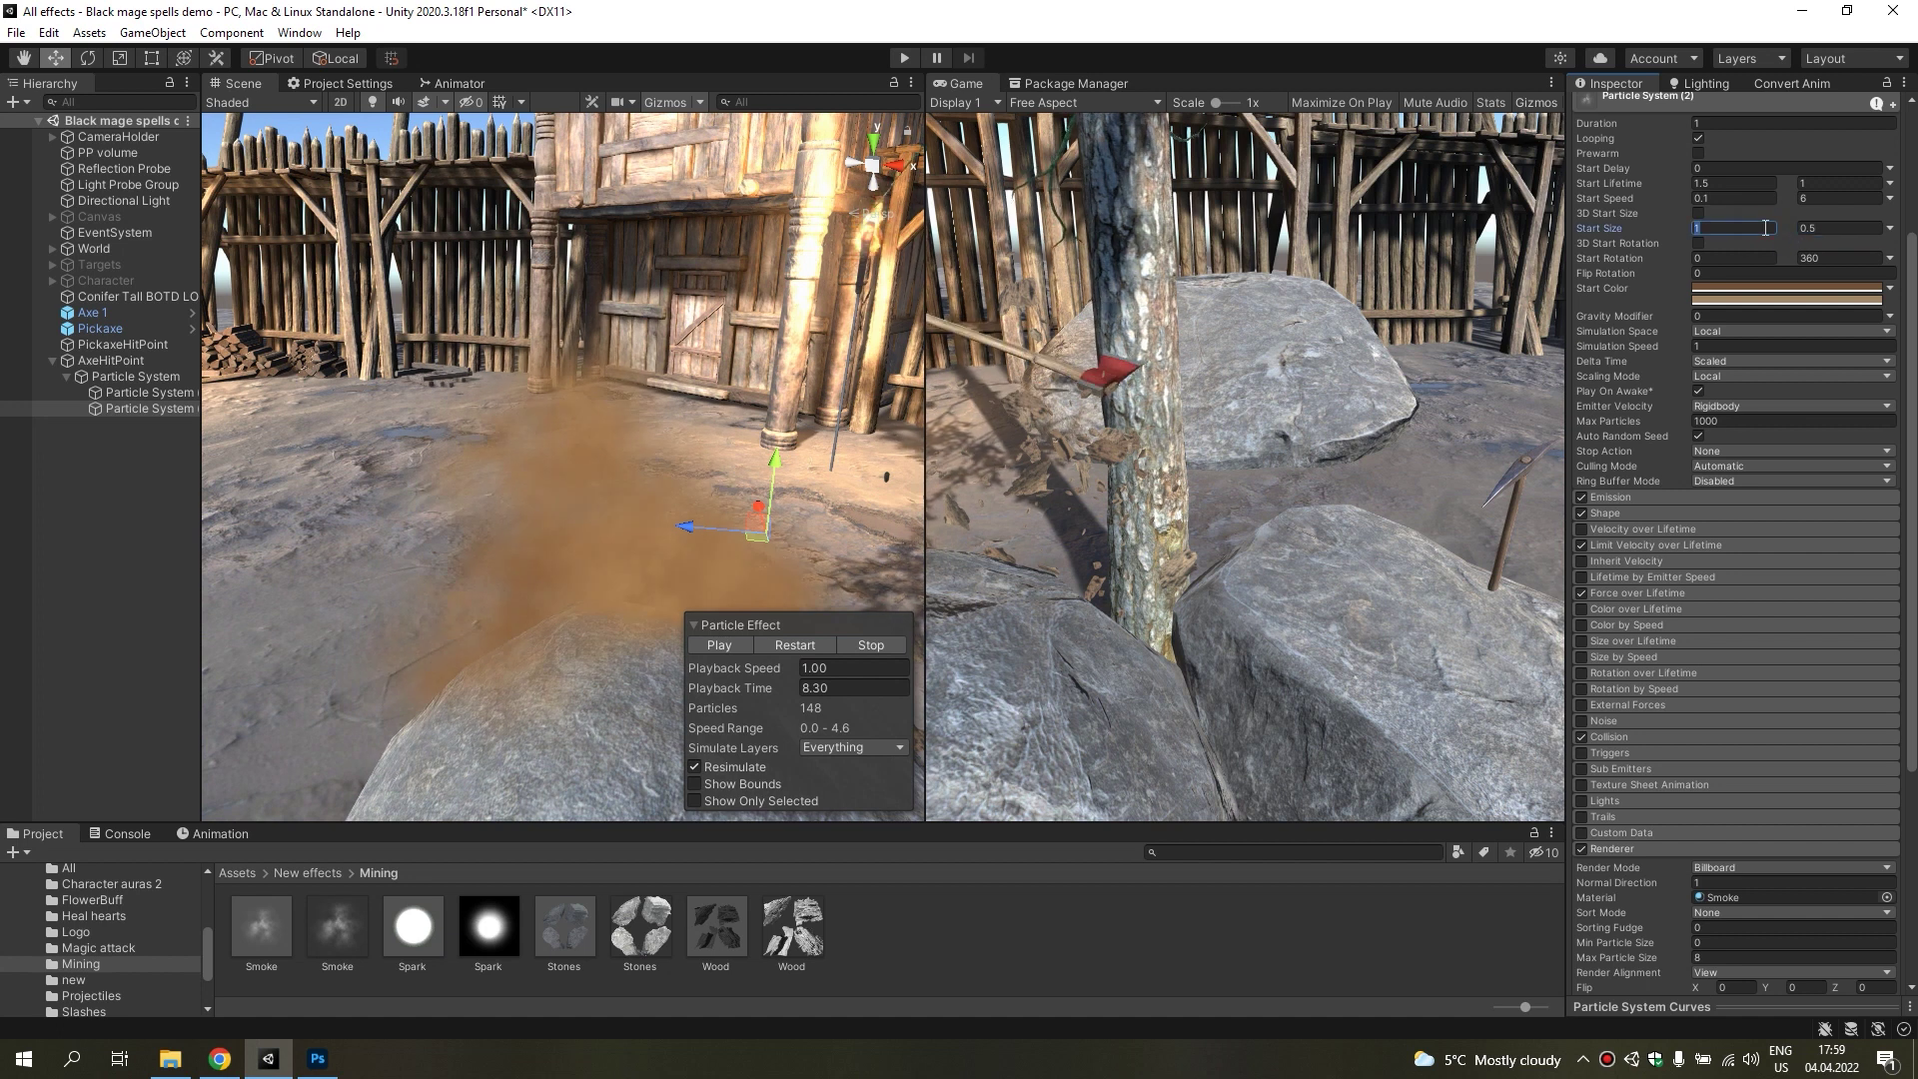
pyautogui.write('0.')
pyautogui.moveTo(543, 511); pyautogui.dragTo(299, 489, button='middle')
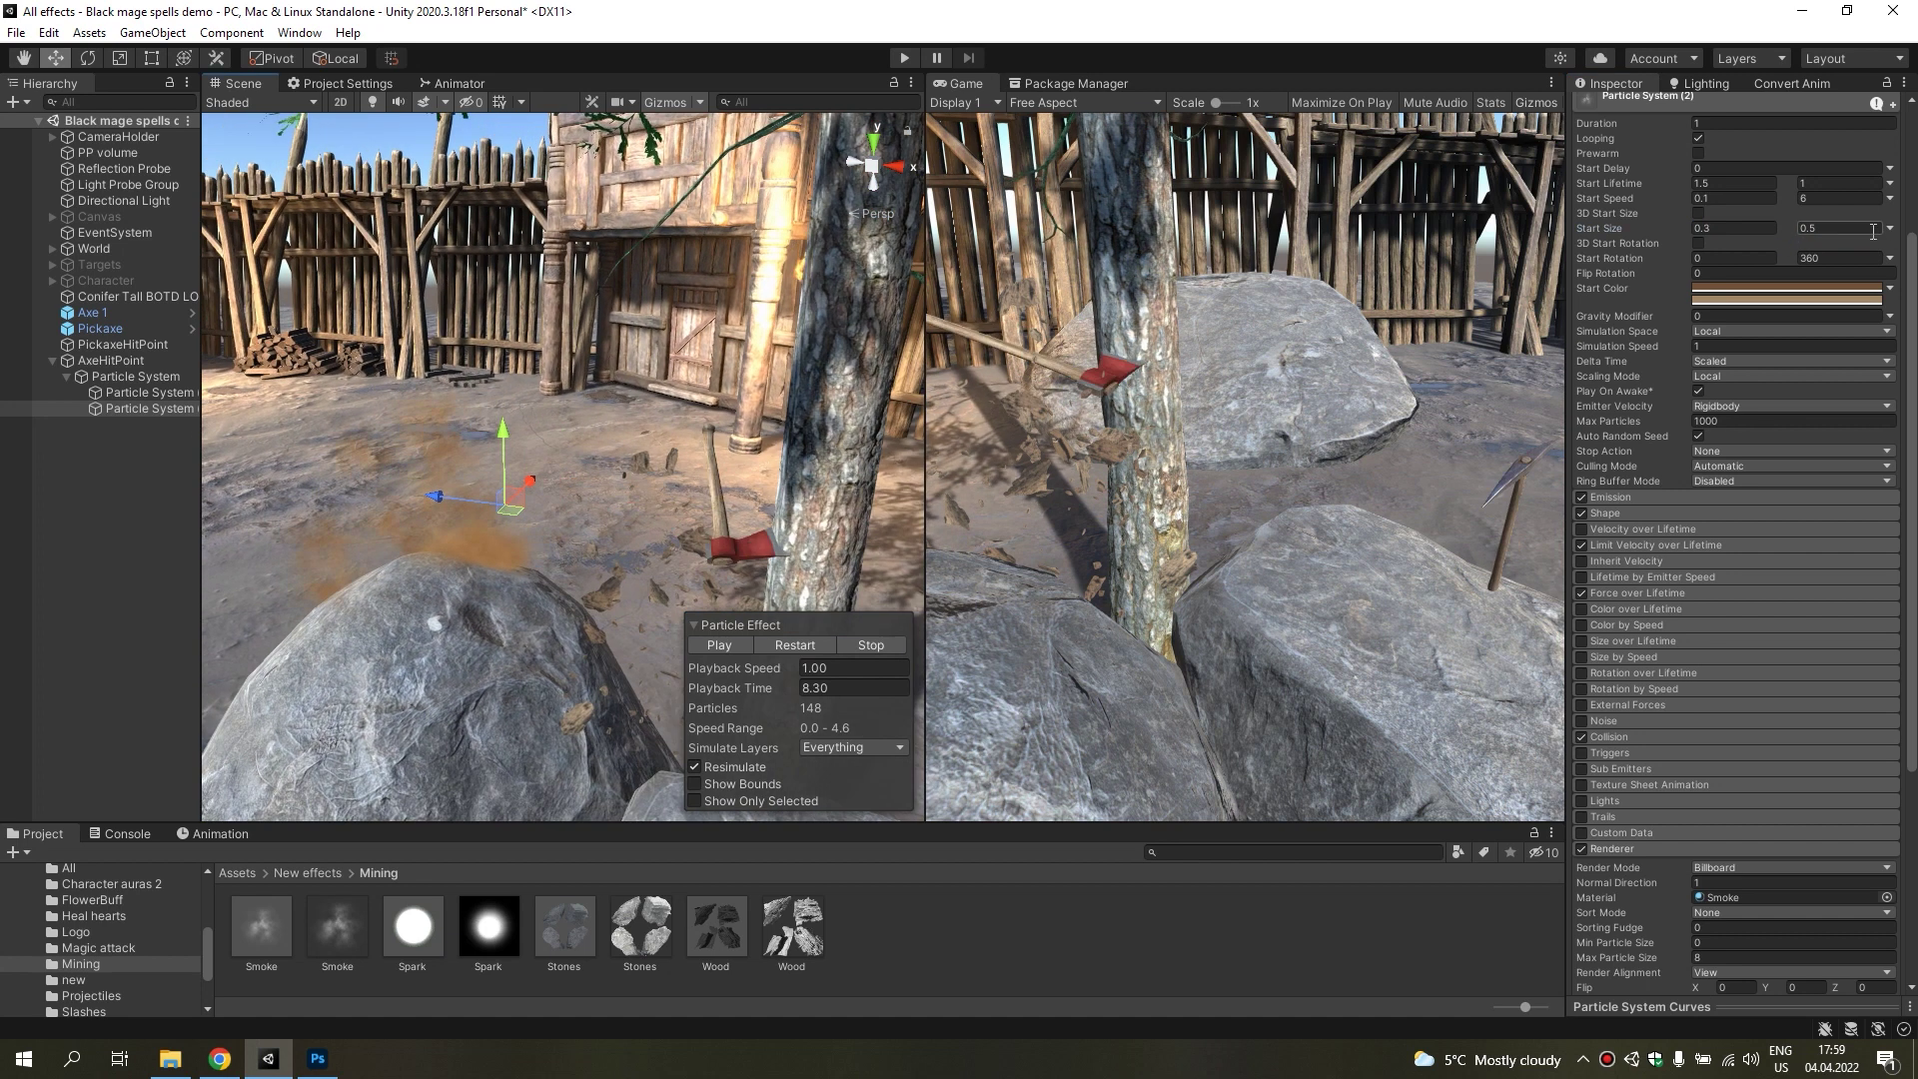
pyautogui.scroll(2, 1804, 212)
pyautogui.scroll(2, 1804, 212)
pyautogui.write('0')
pyautogui.press('Return')
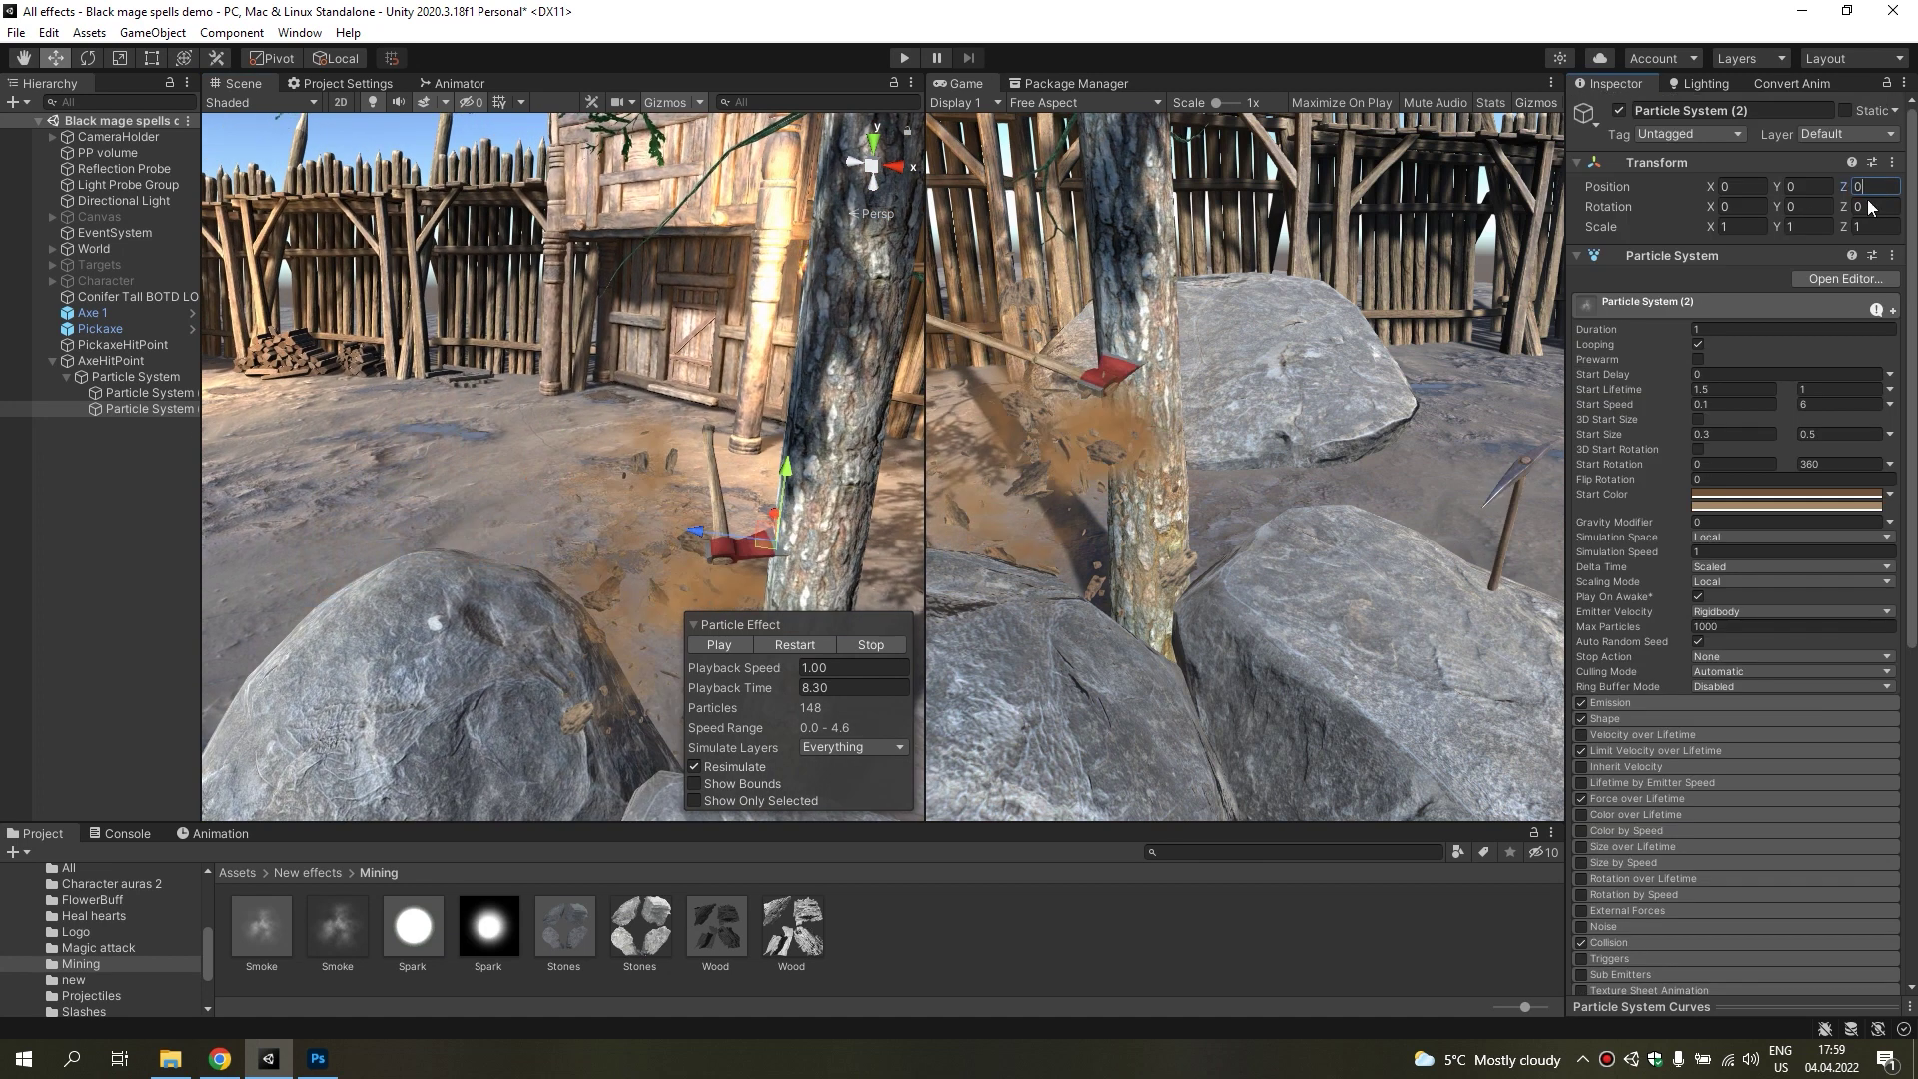
pyautogui.press('f')
# Disable the Force over Lifetime and Collision modules on the smoke.
pyautogui.scroll(-3, 1666, 746)
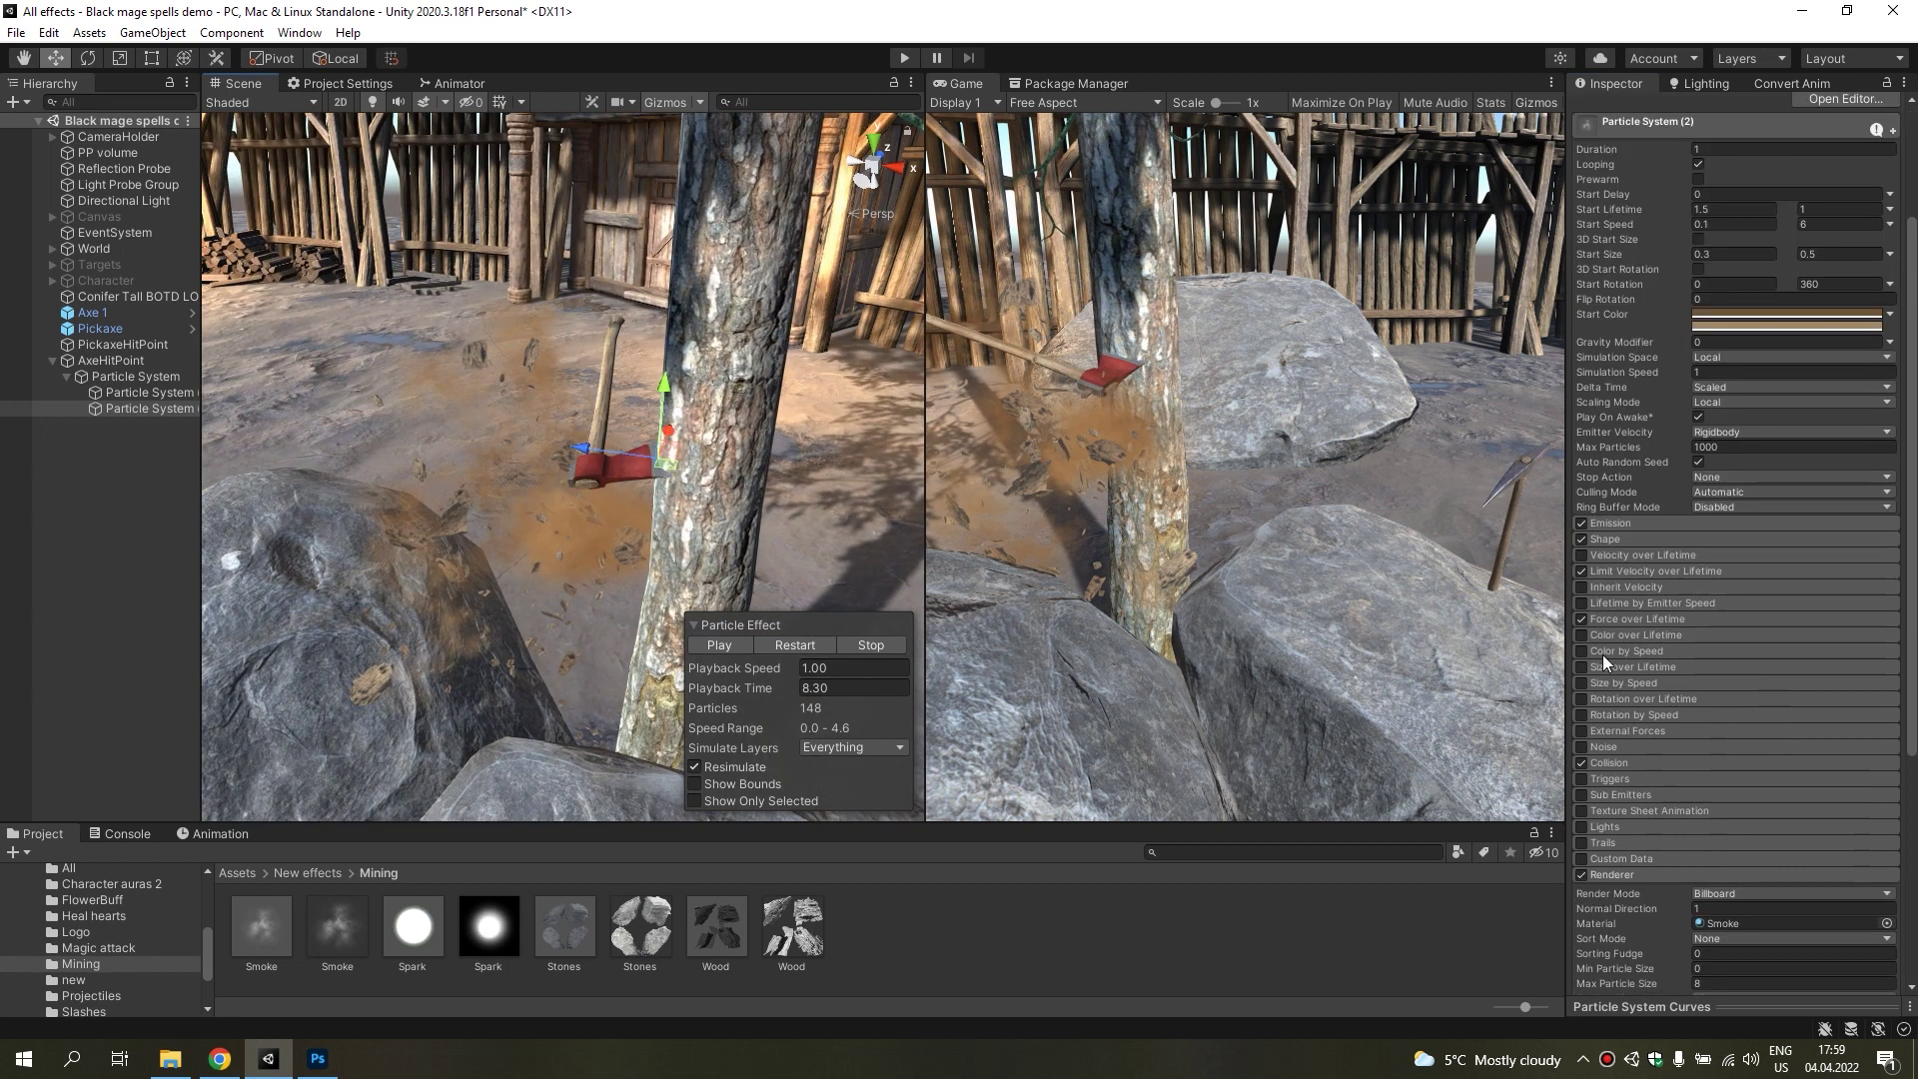
pyautogui.click(1581, 619)
pyautogui.click(1582, 762)
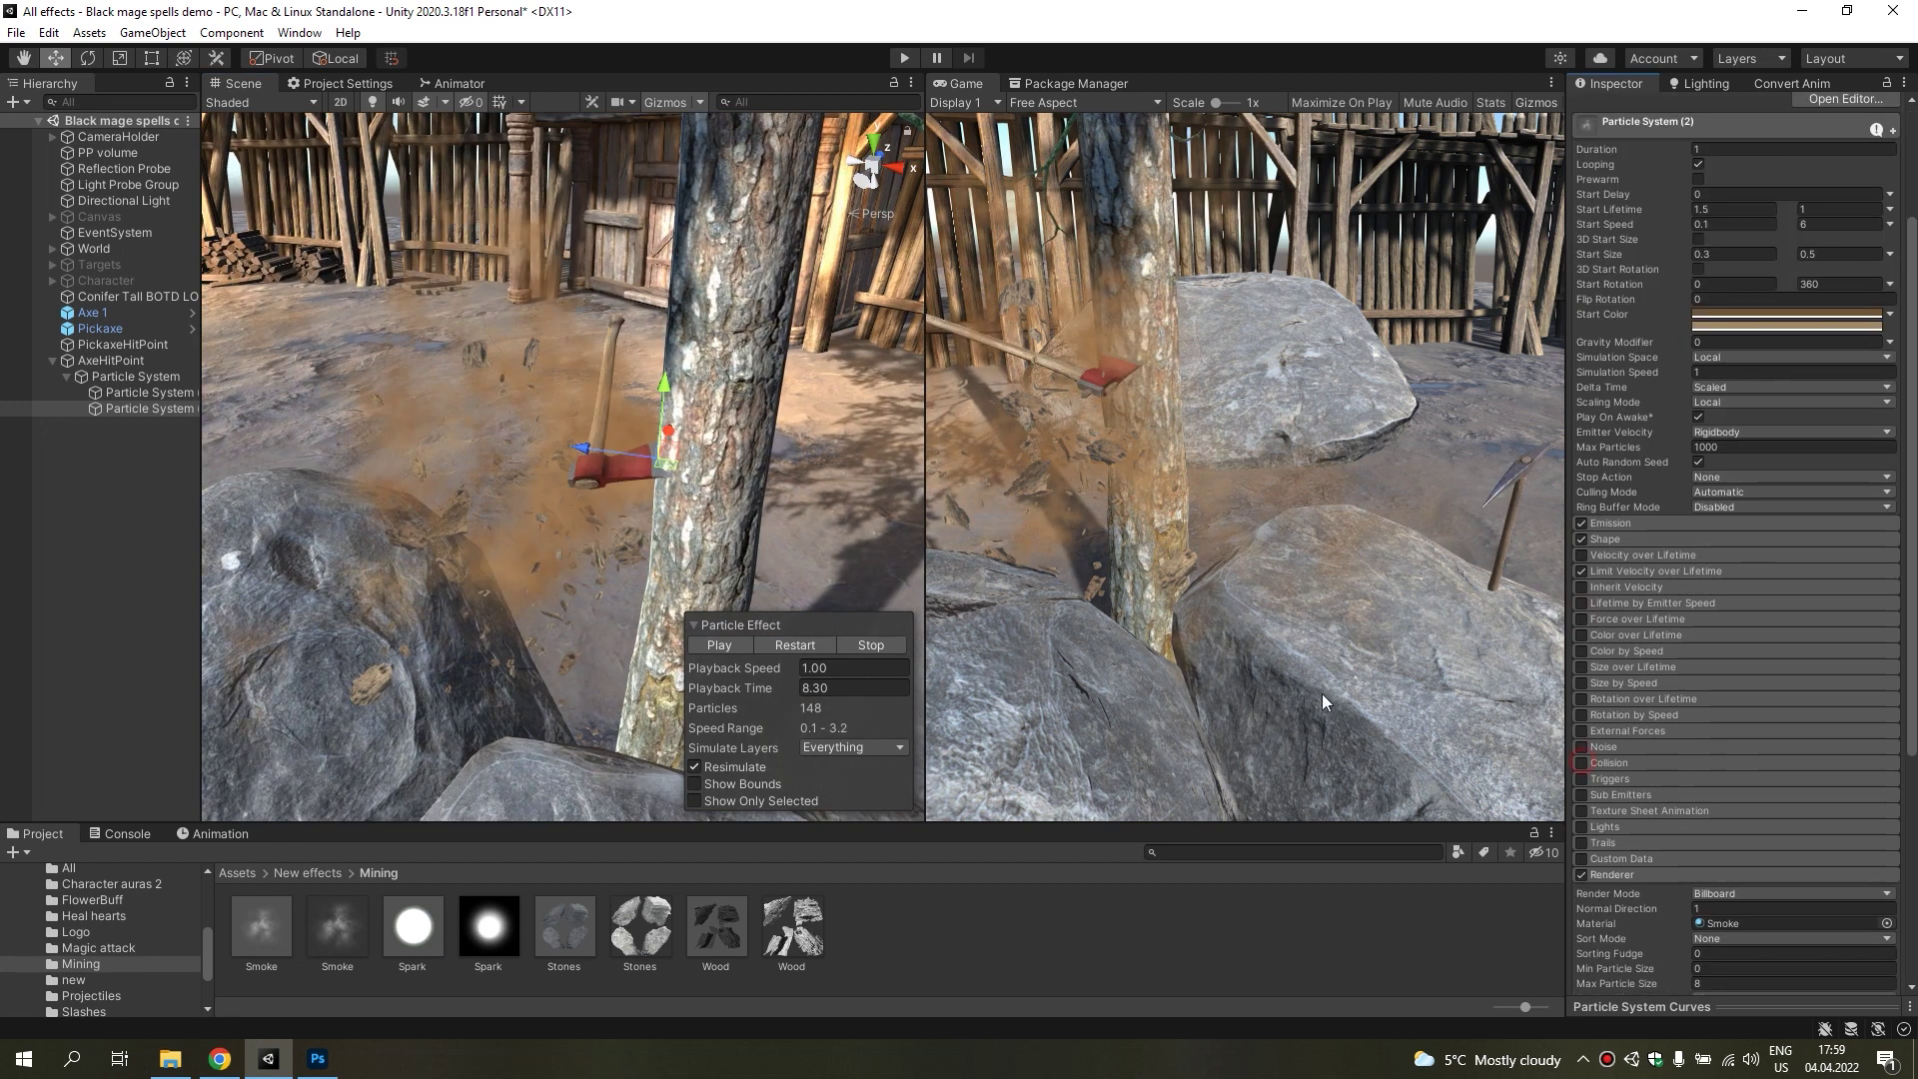
pyautogui.click(757, 643)
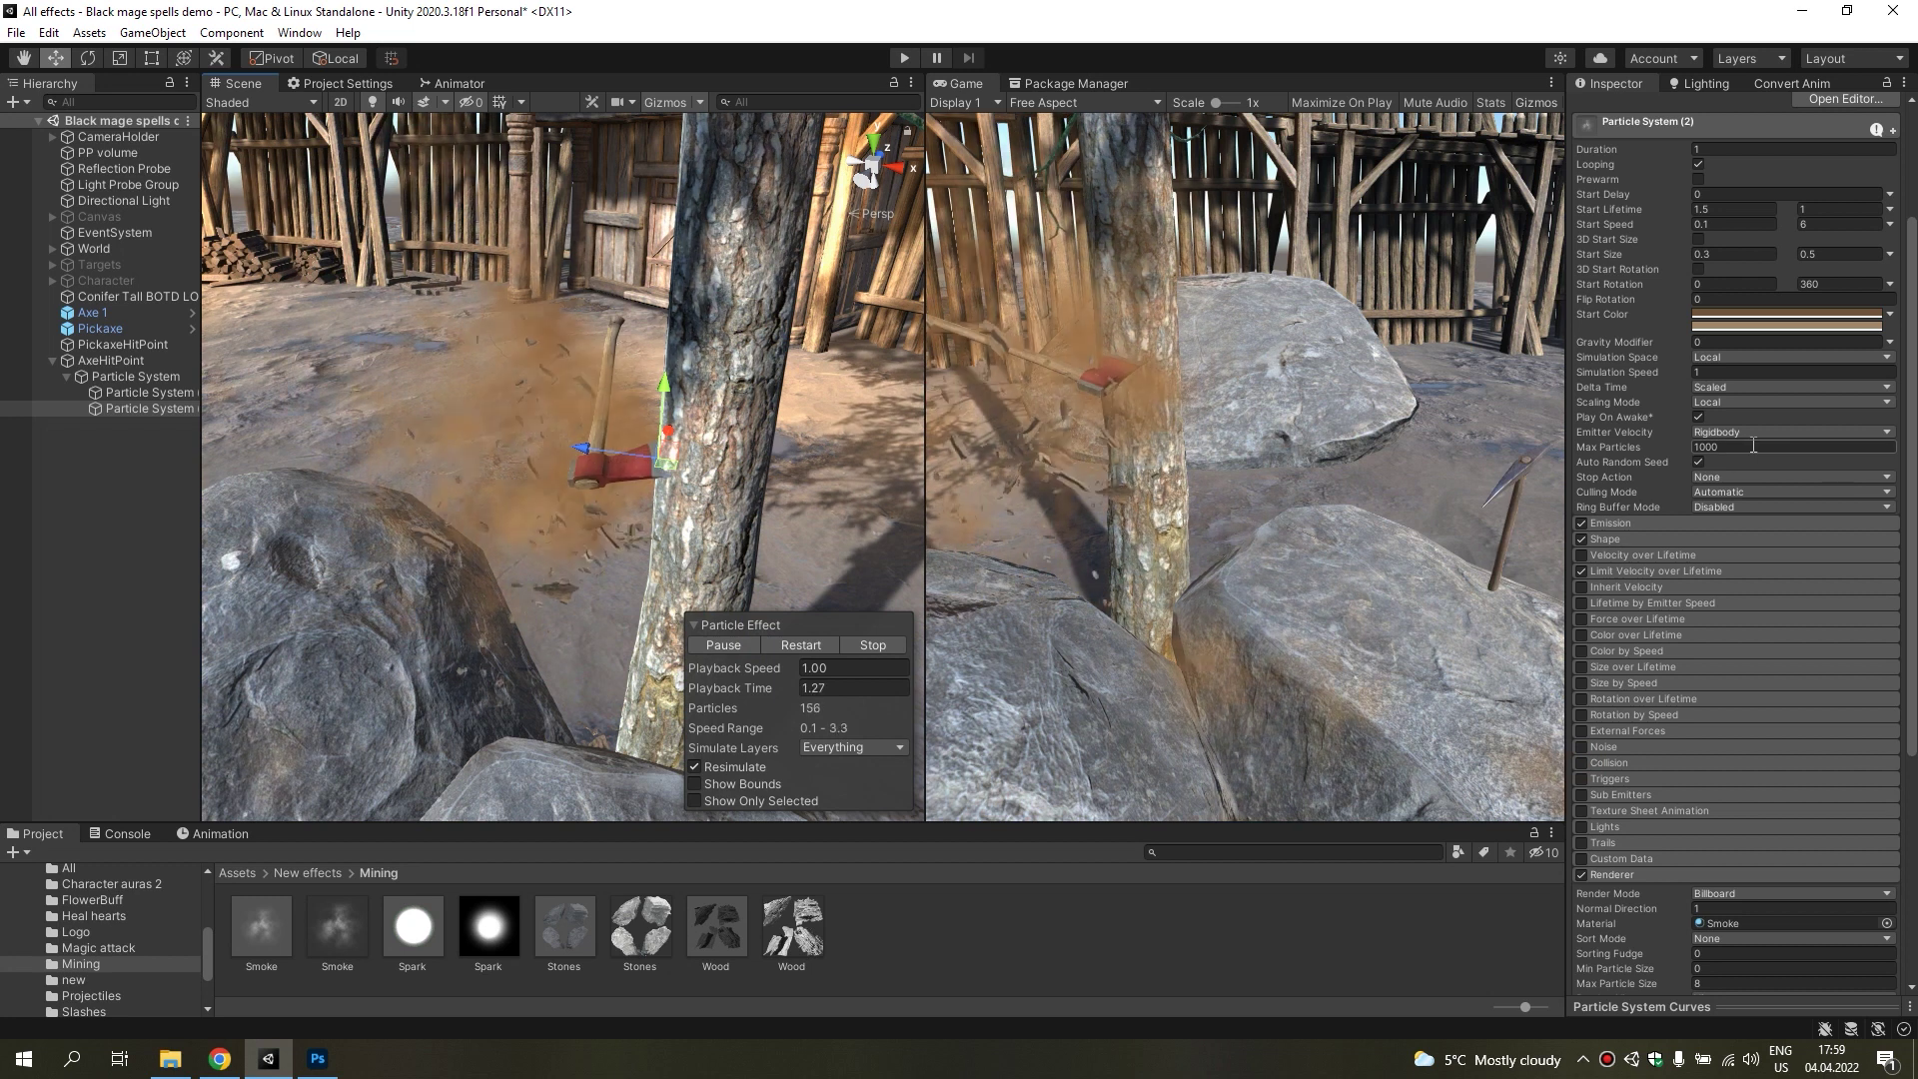
# Set Limit Velocity over Lifetime speed to 0 and minimum Start Lifetime to 0.5.
pyautogui.click(1619, 570)
pyautogui.click(1716, 604)
pyautogui.write('0')
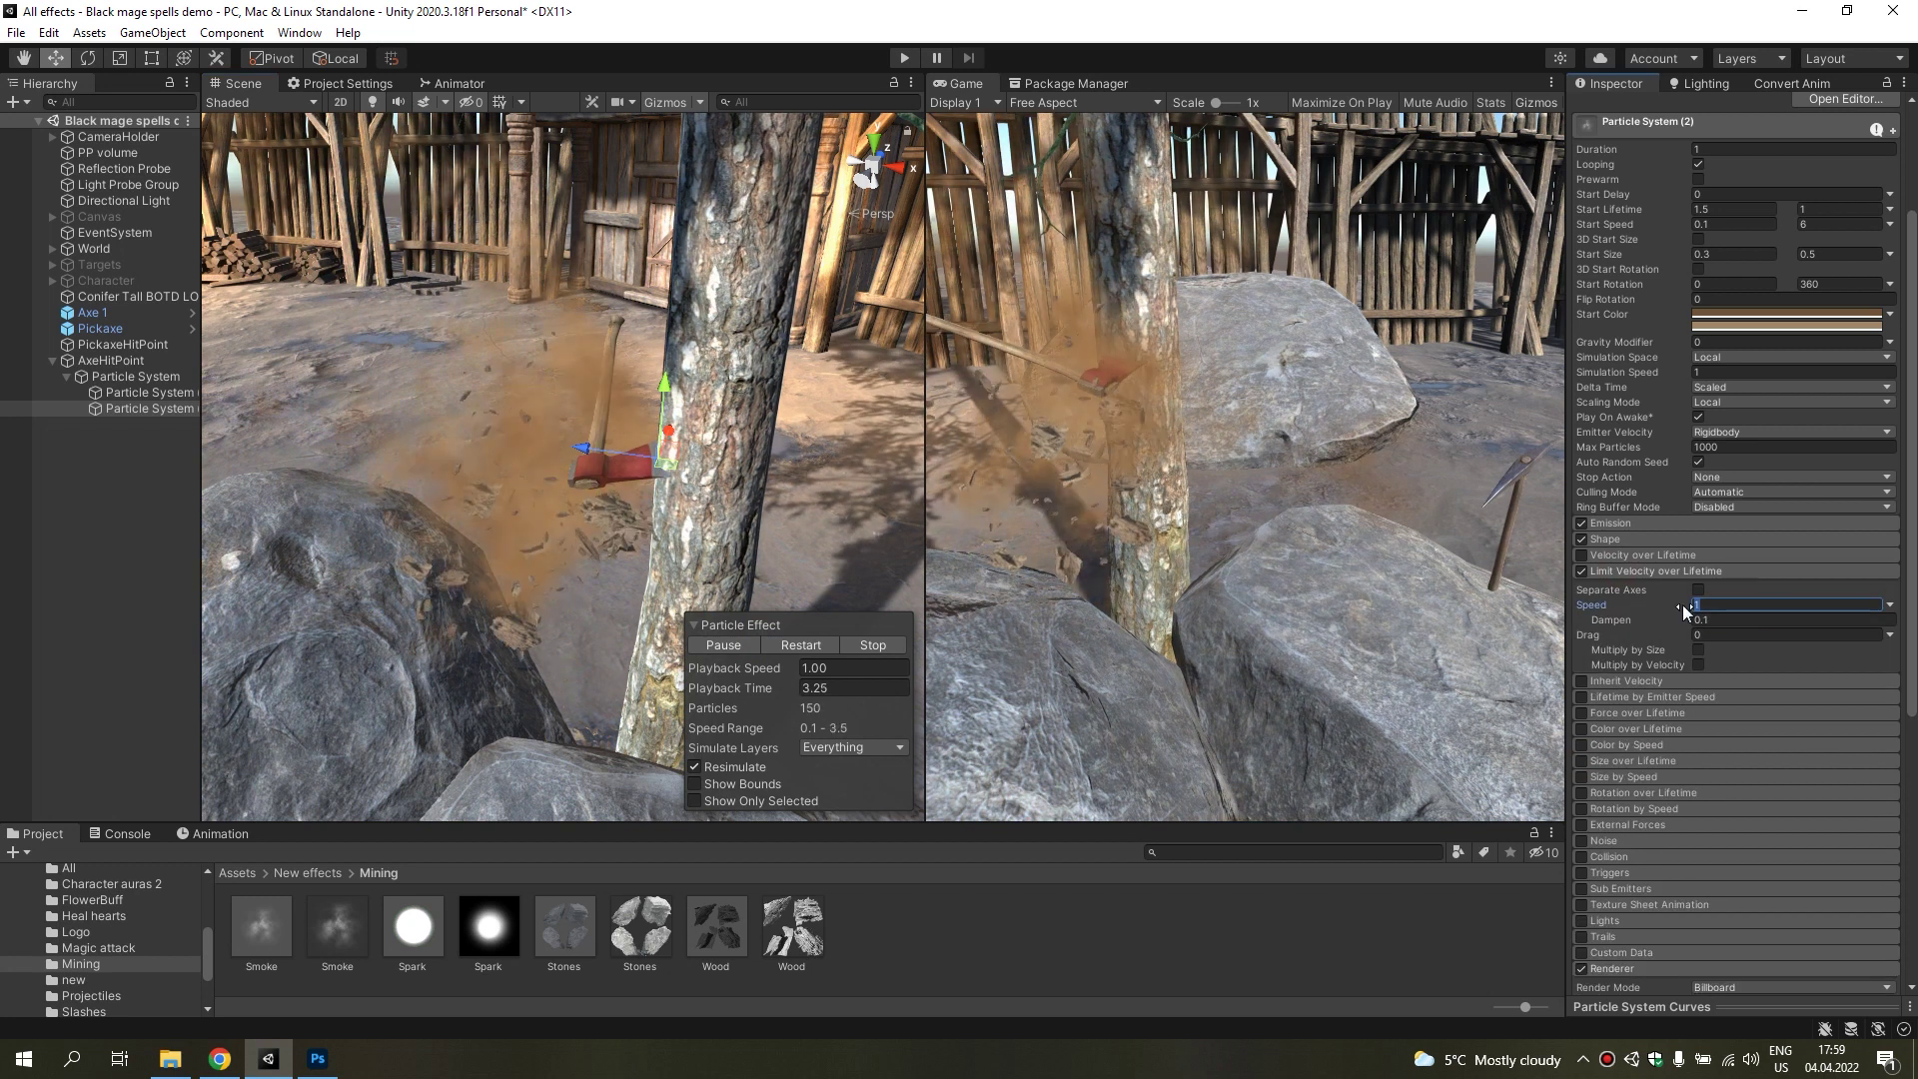
pyautogui.keyDown('alt'); pyautogui.moveTo(470, 330); pyautogui.dragTo(536, 304); pyautogui.keyUp('alt')
pyautogui.scroll(3, 1647, 494)
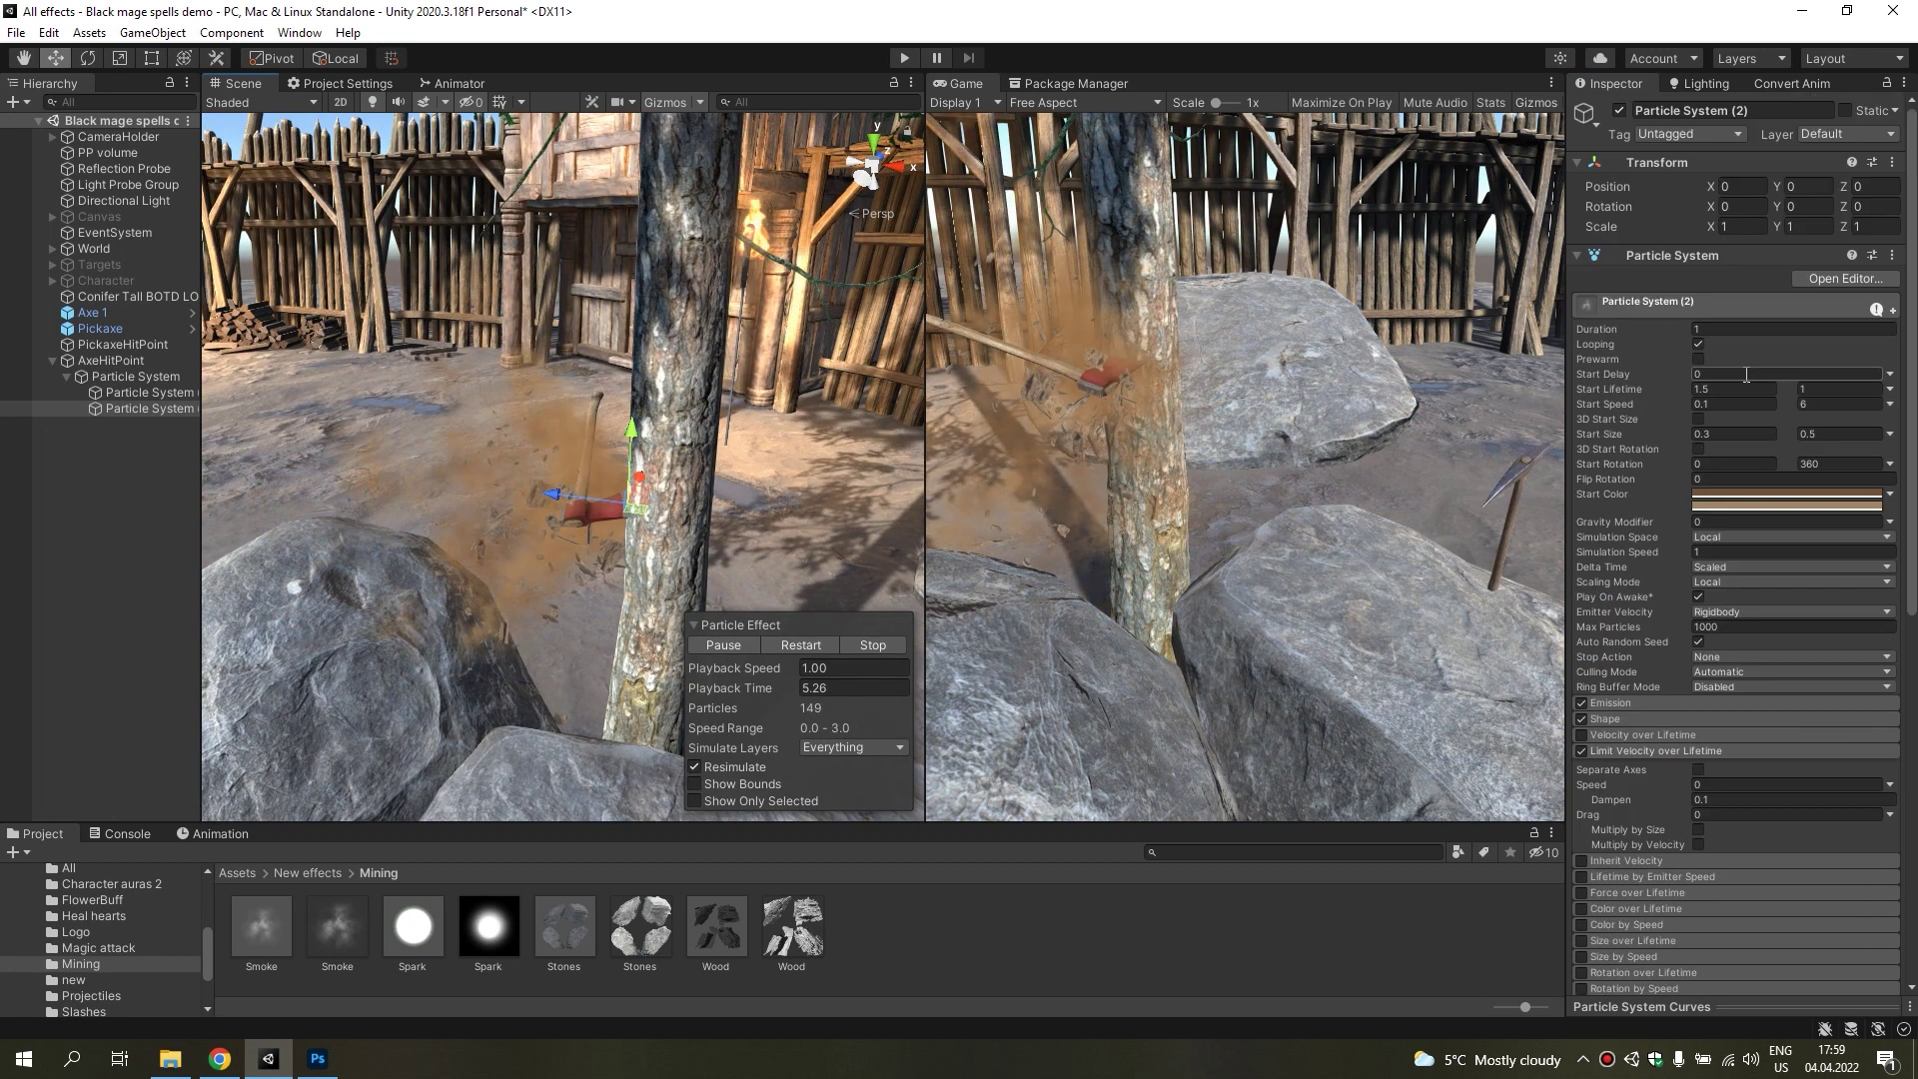
pyautogui.click(1734, 389)
pyautogui.write('0.5')
pyautogui.scroll(-3, 1686, 685)
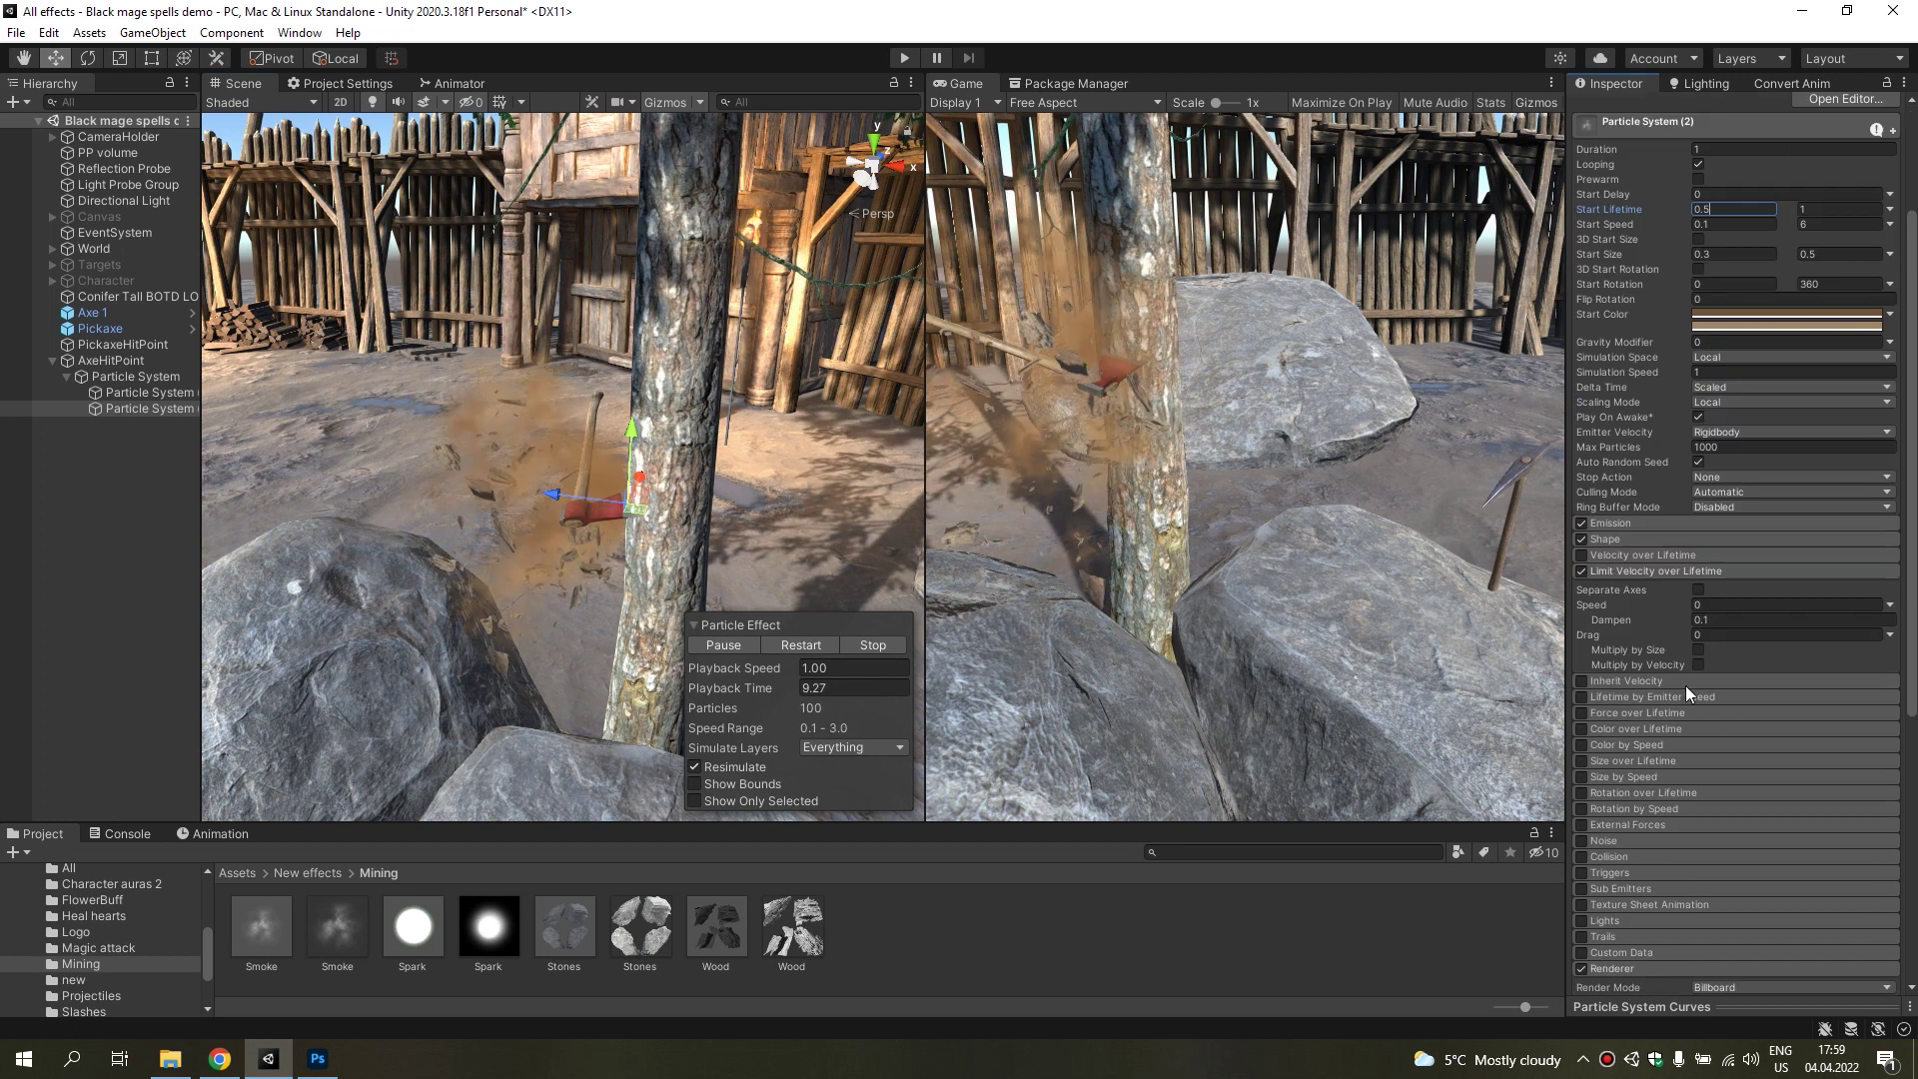
pyautogui.scroll(-3, 1638, 659)
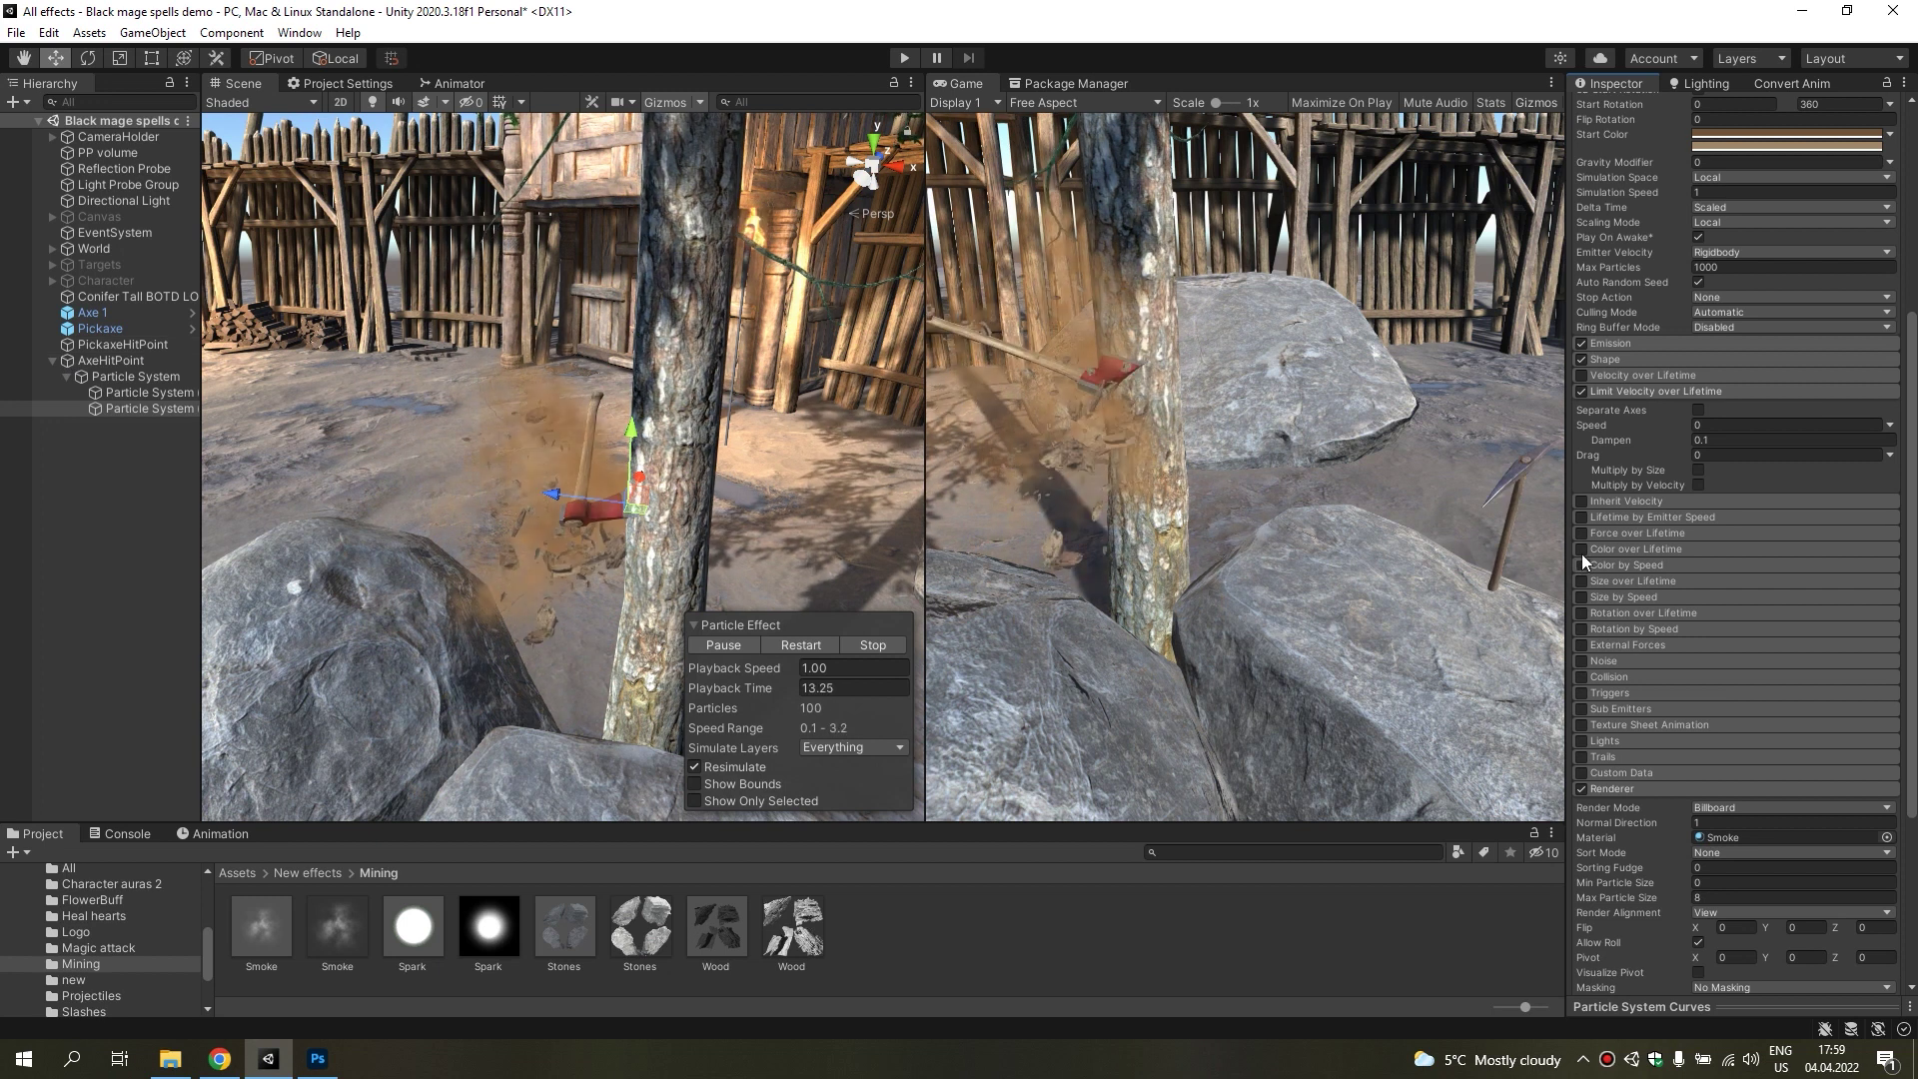
# Enable Color over Lifetime, fading to alpha 0 after an opaque key at 14.5%.
pyautogui.click(1644, 550)
pyautogui.click(1846, 565)
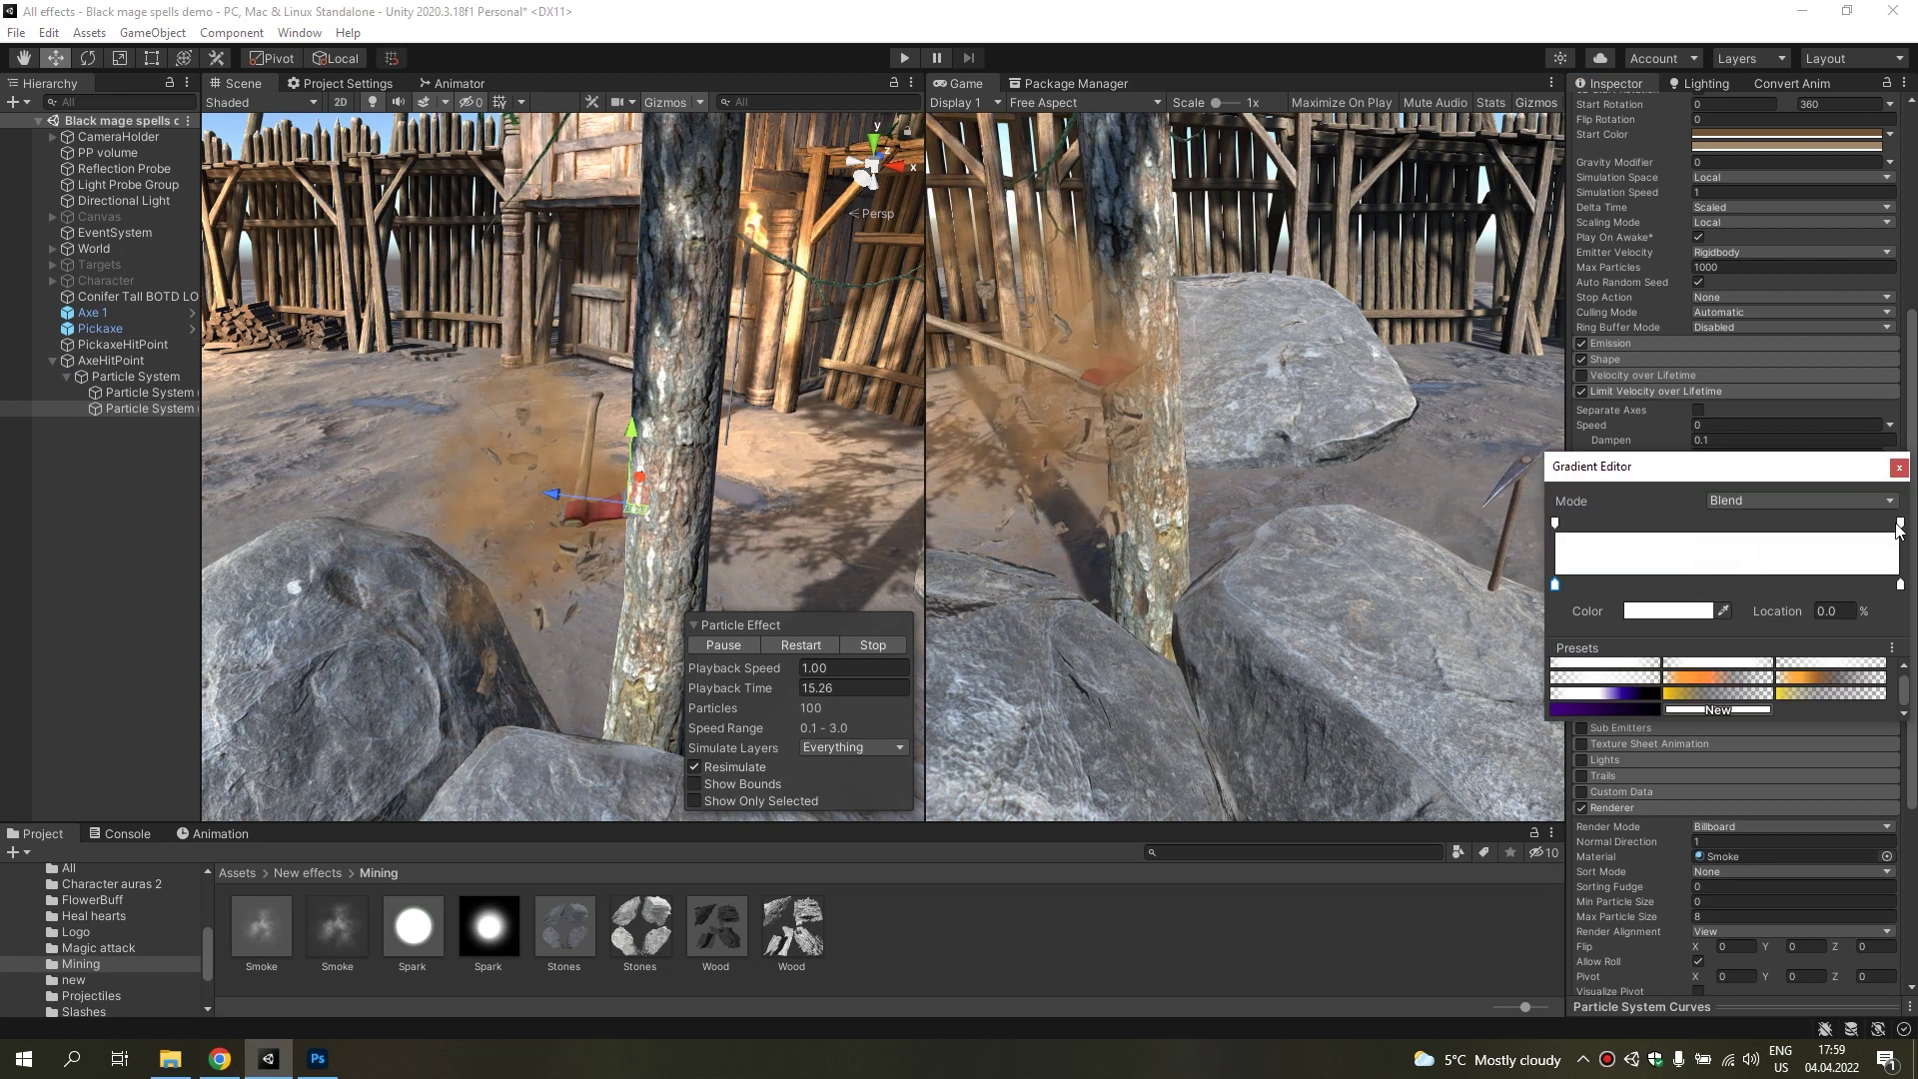
pyautogui.click(1900, 522)
pyautogui.moveTo(1686, 610); pyautogui.dragTo(1598, 555)
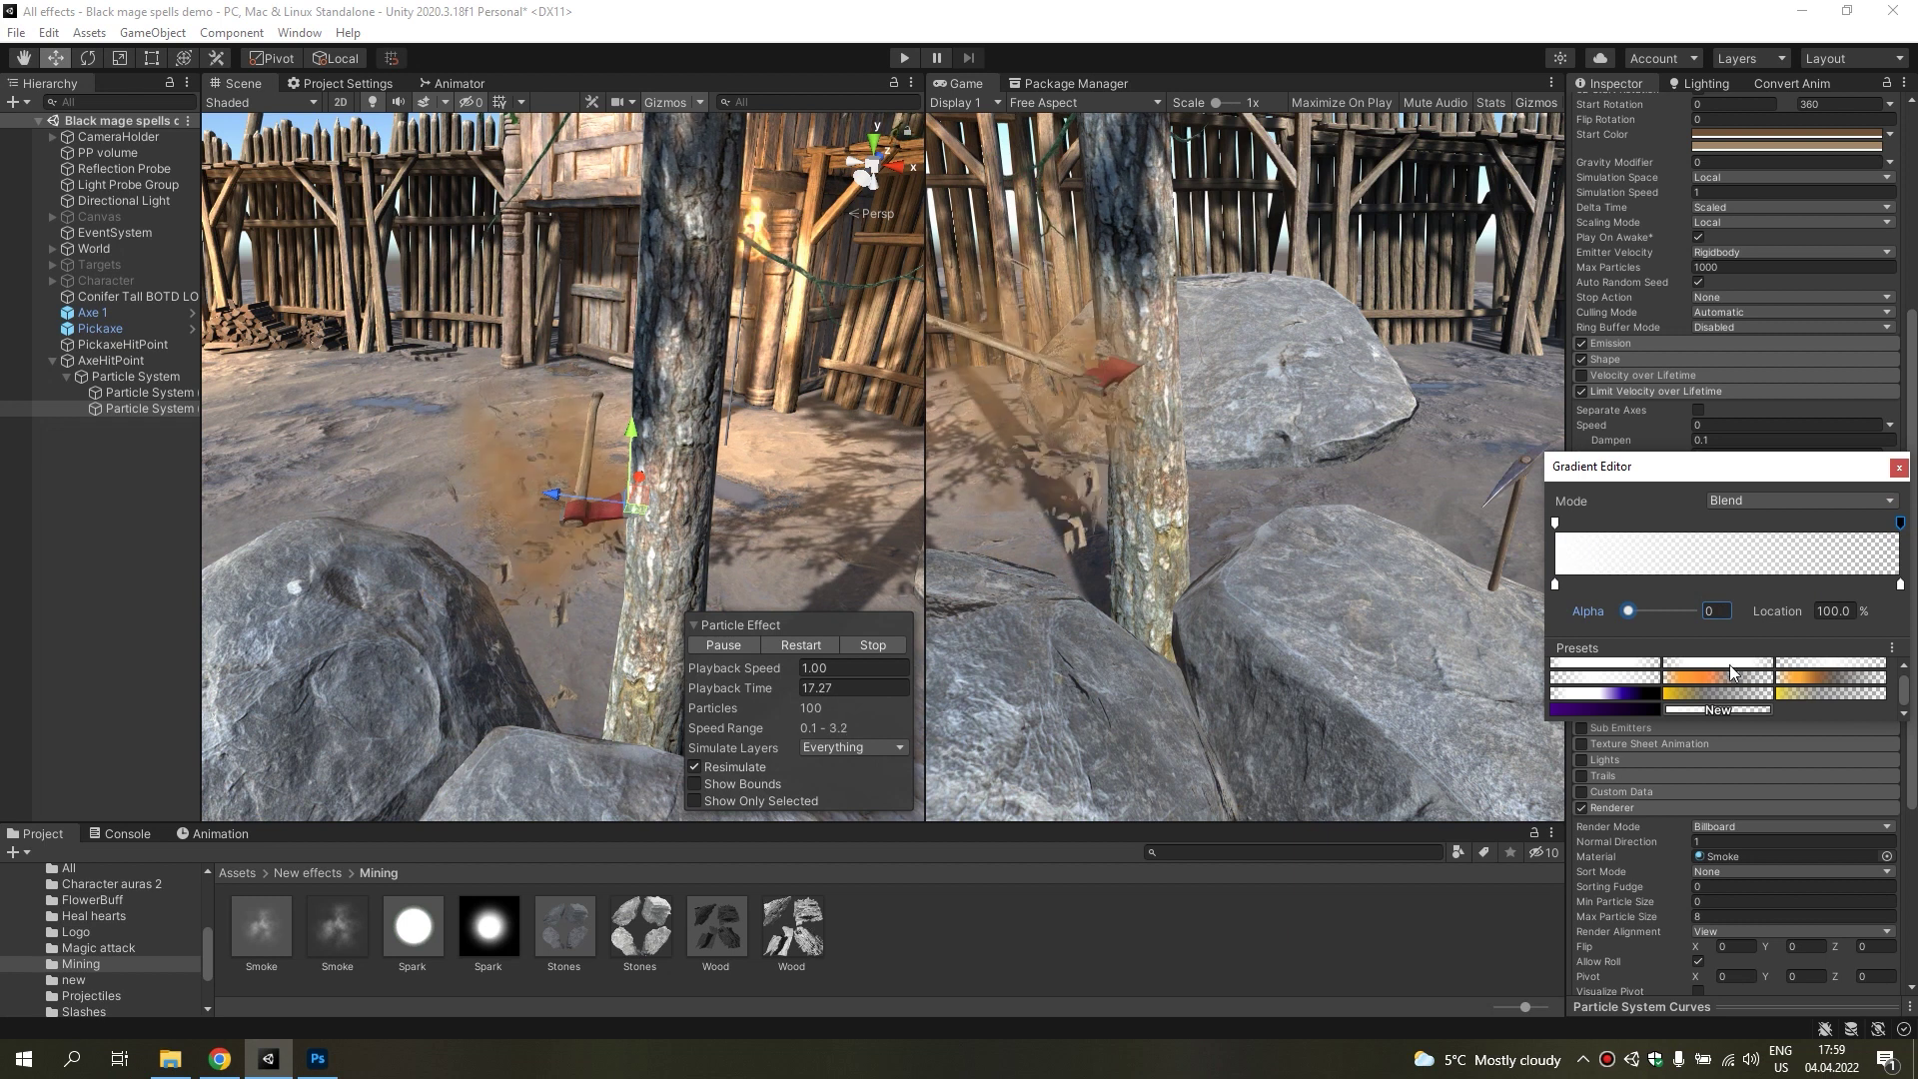
pyautogui.click(1652, 522)
pyautogui.moveTo(1643, 530); pyautogui.dragTo(1596, 530)
pyautogui.click(1899, 467)
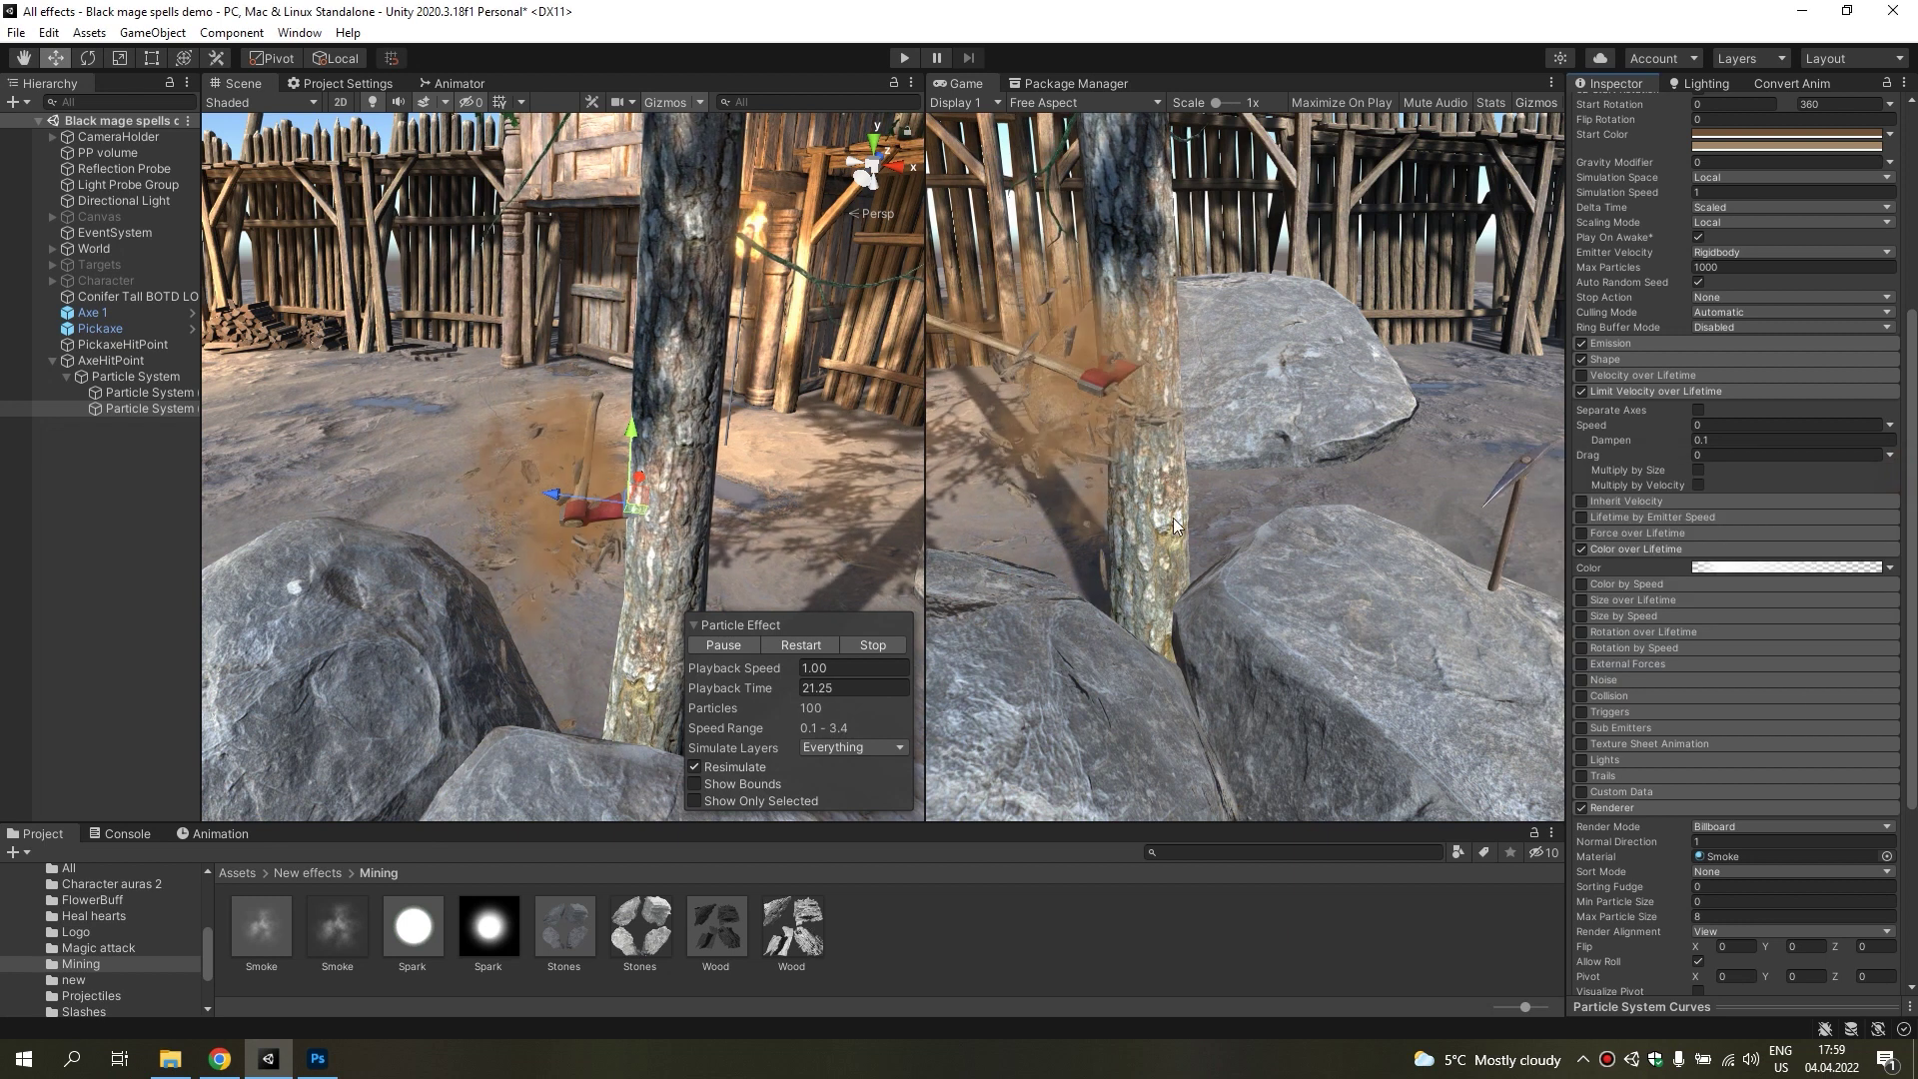
# Set a single Start Color of light brown A98F78 at alpha 134.
pyautogui.scroll(5, 1610, 501)
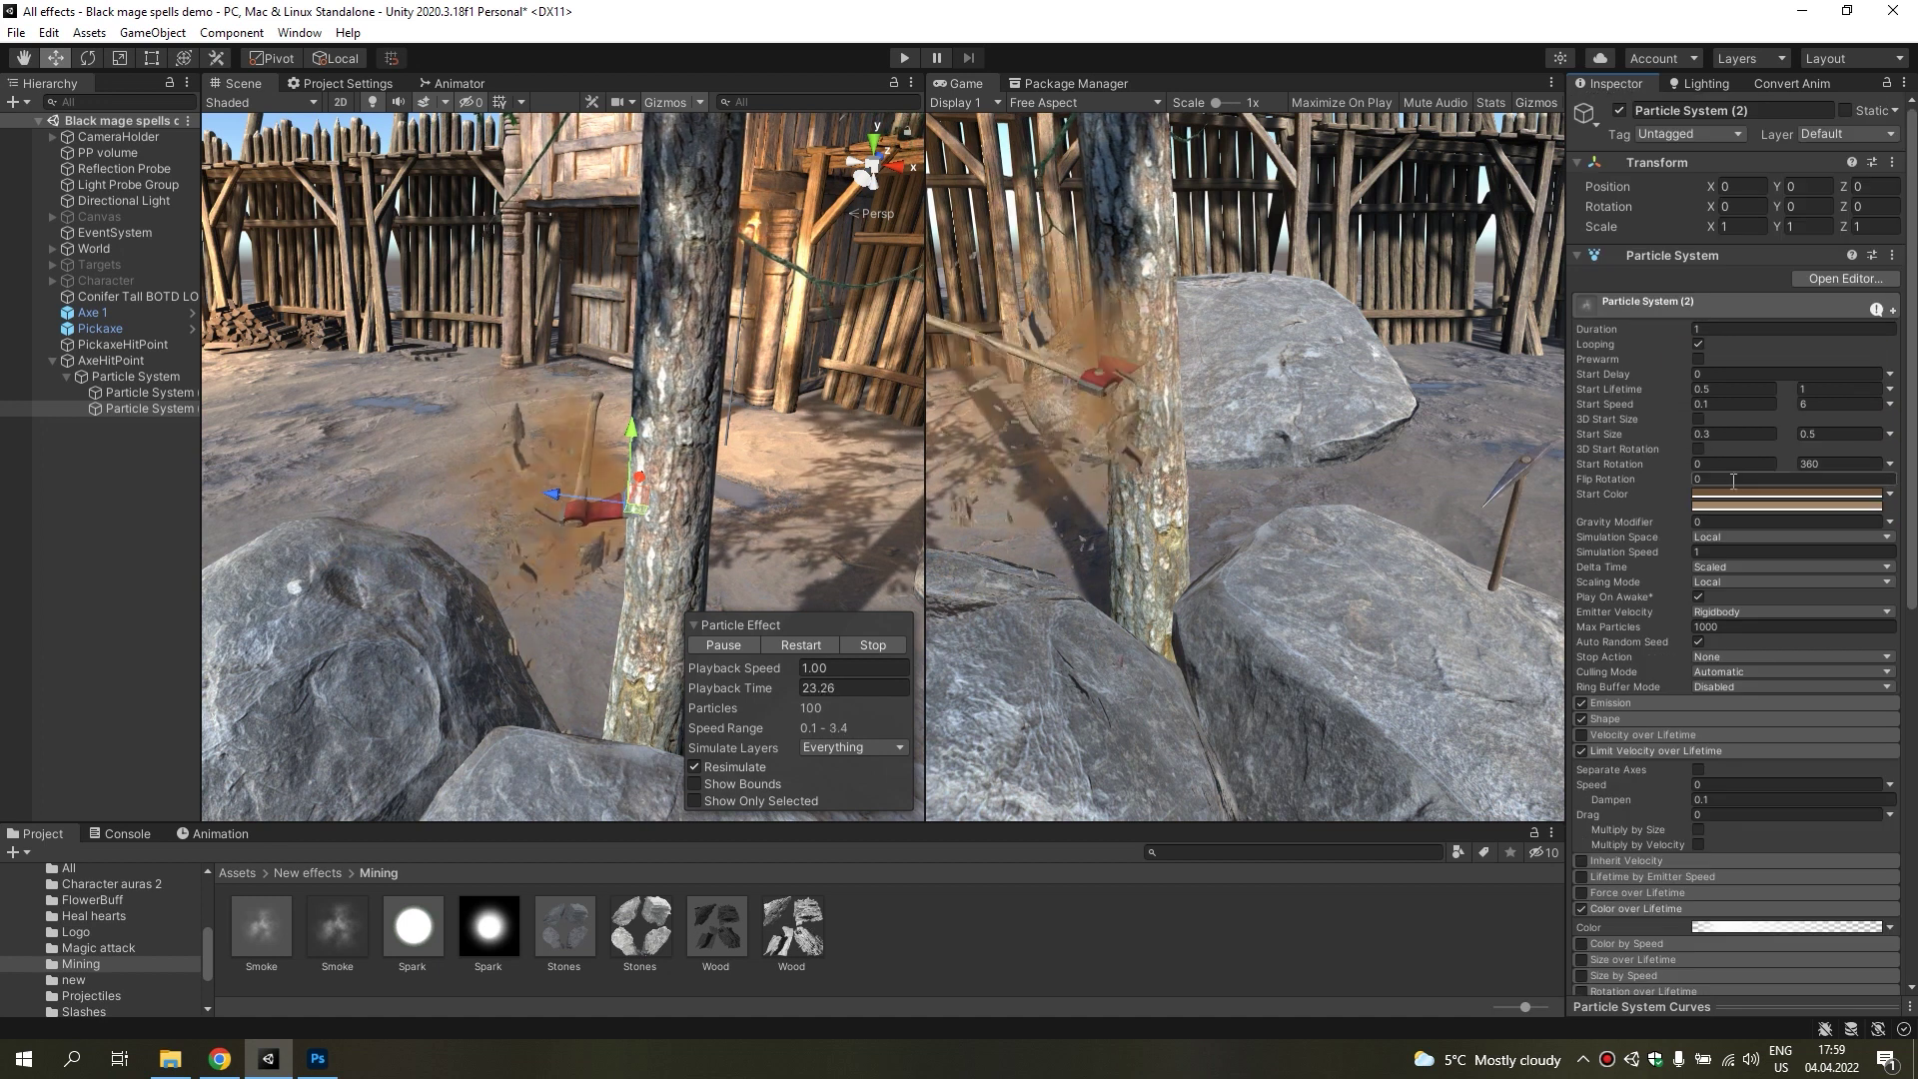
pyautogui.click(1889, 493)
pyautogui.click(1703, 501)
pyautogui.click(1708, 494)
pyautogui.click(1771, 636)
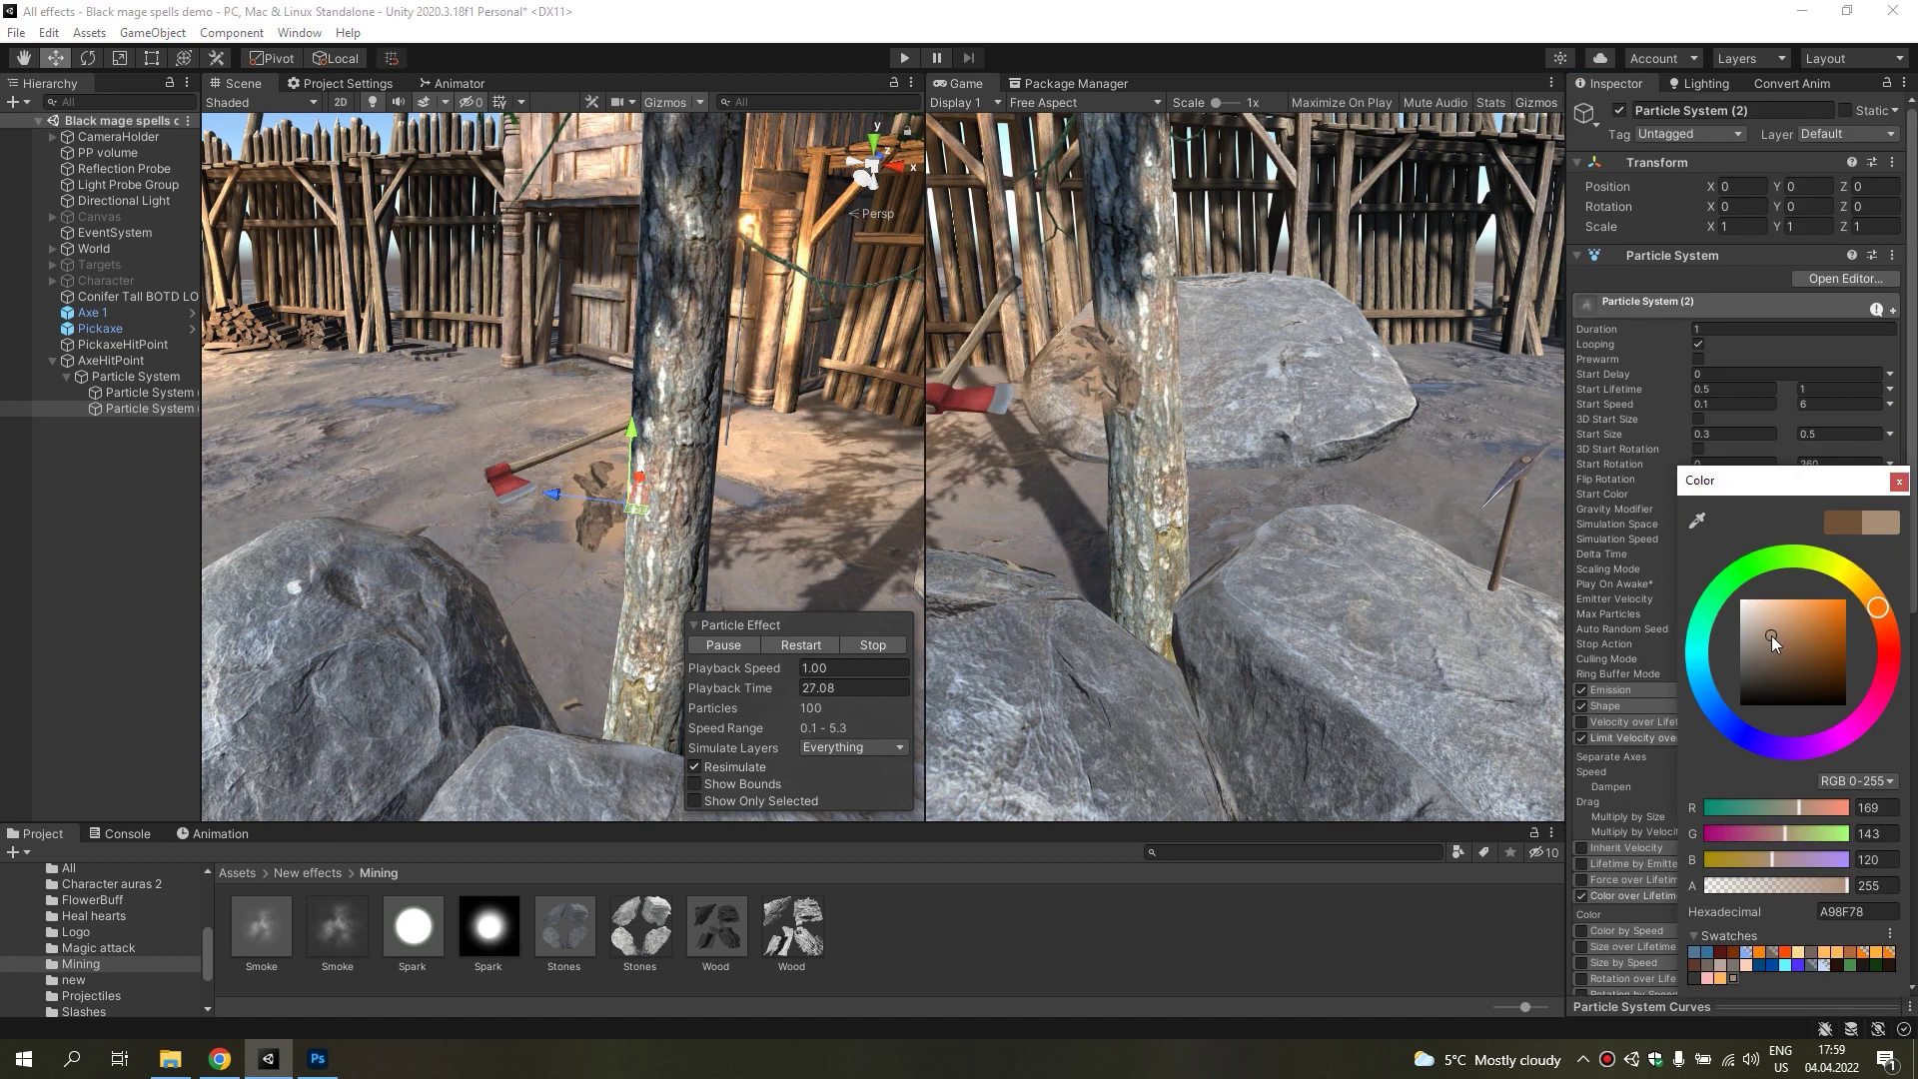
pyautogui.click(1780, 883)
# Change the smoke's emitter Shape to Hemisphere.
pyautogui.moveTo(680, 484); pyautogui.dragTo(699, 500, button='middle')
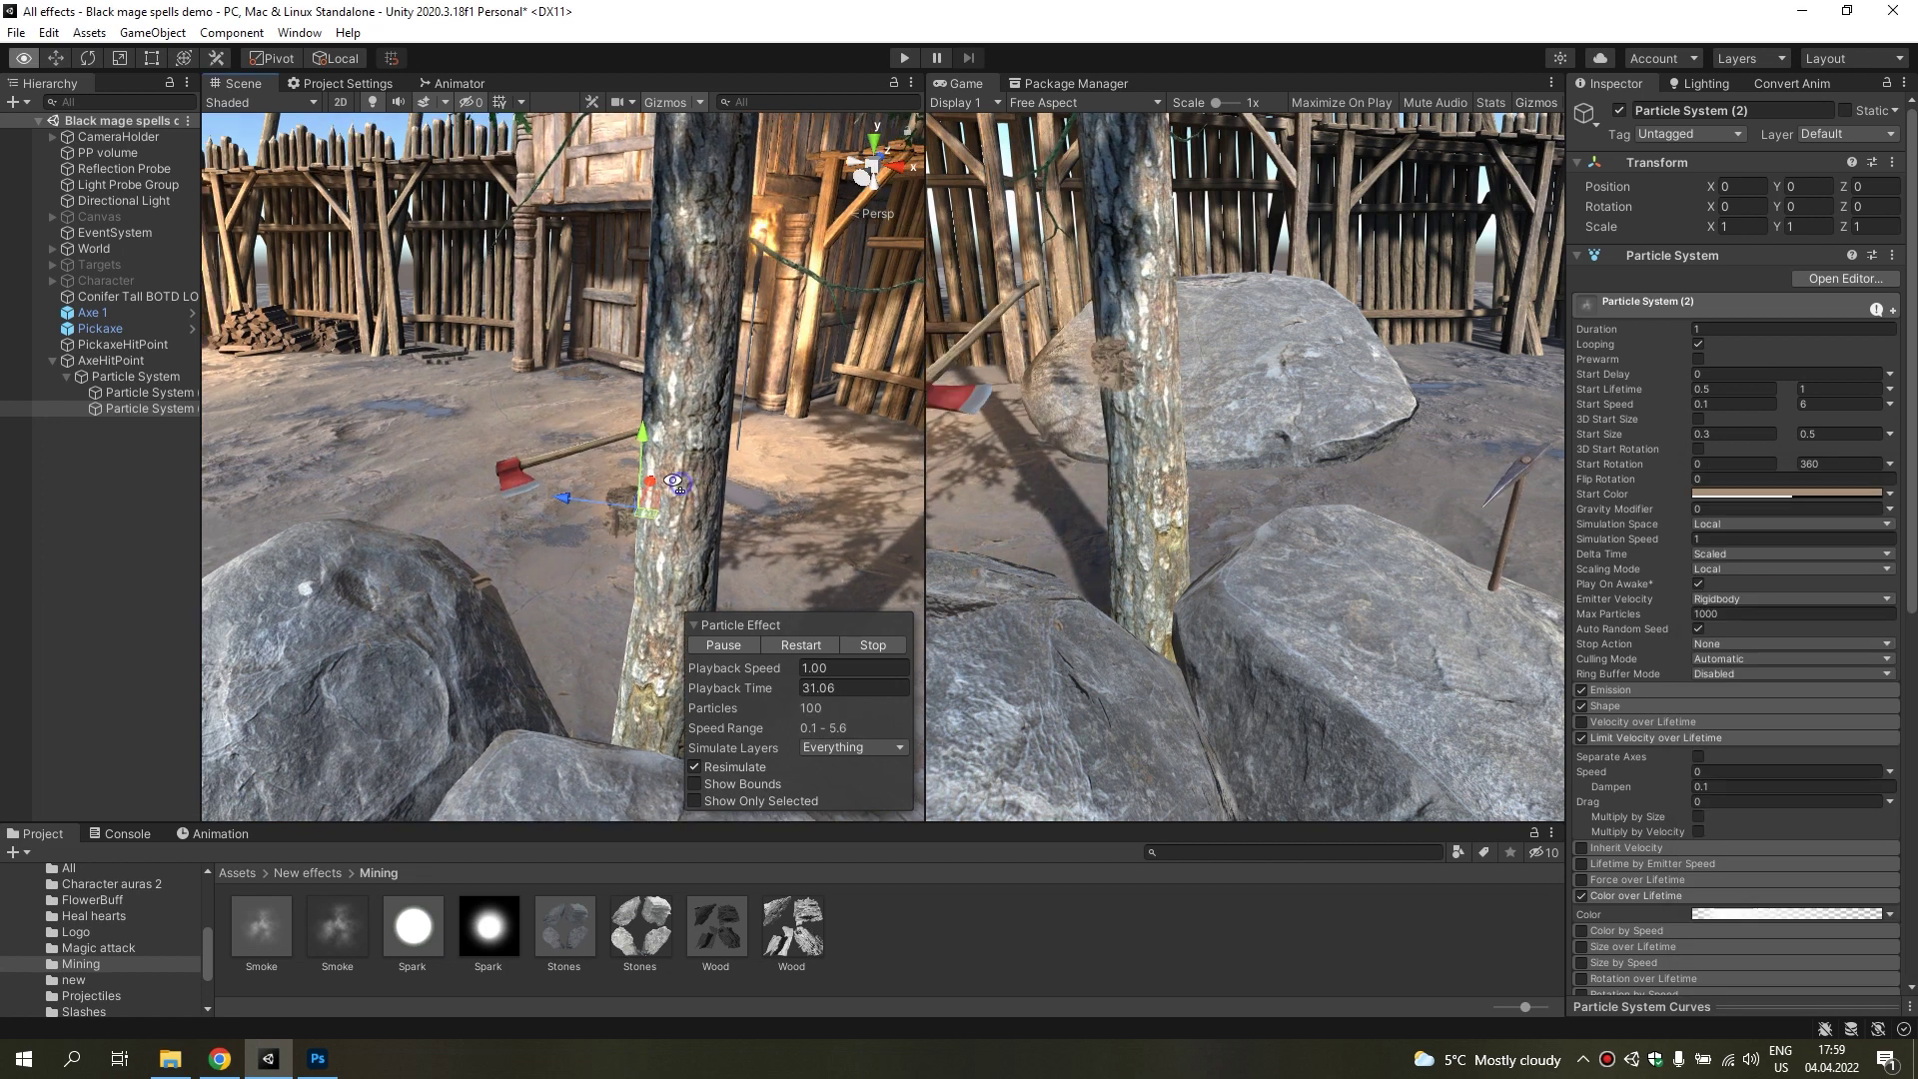
pyautogui.click(1620, 709)
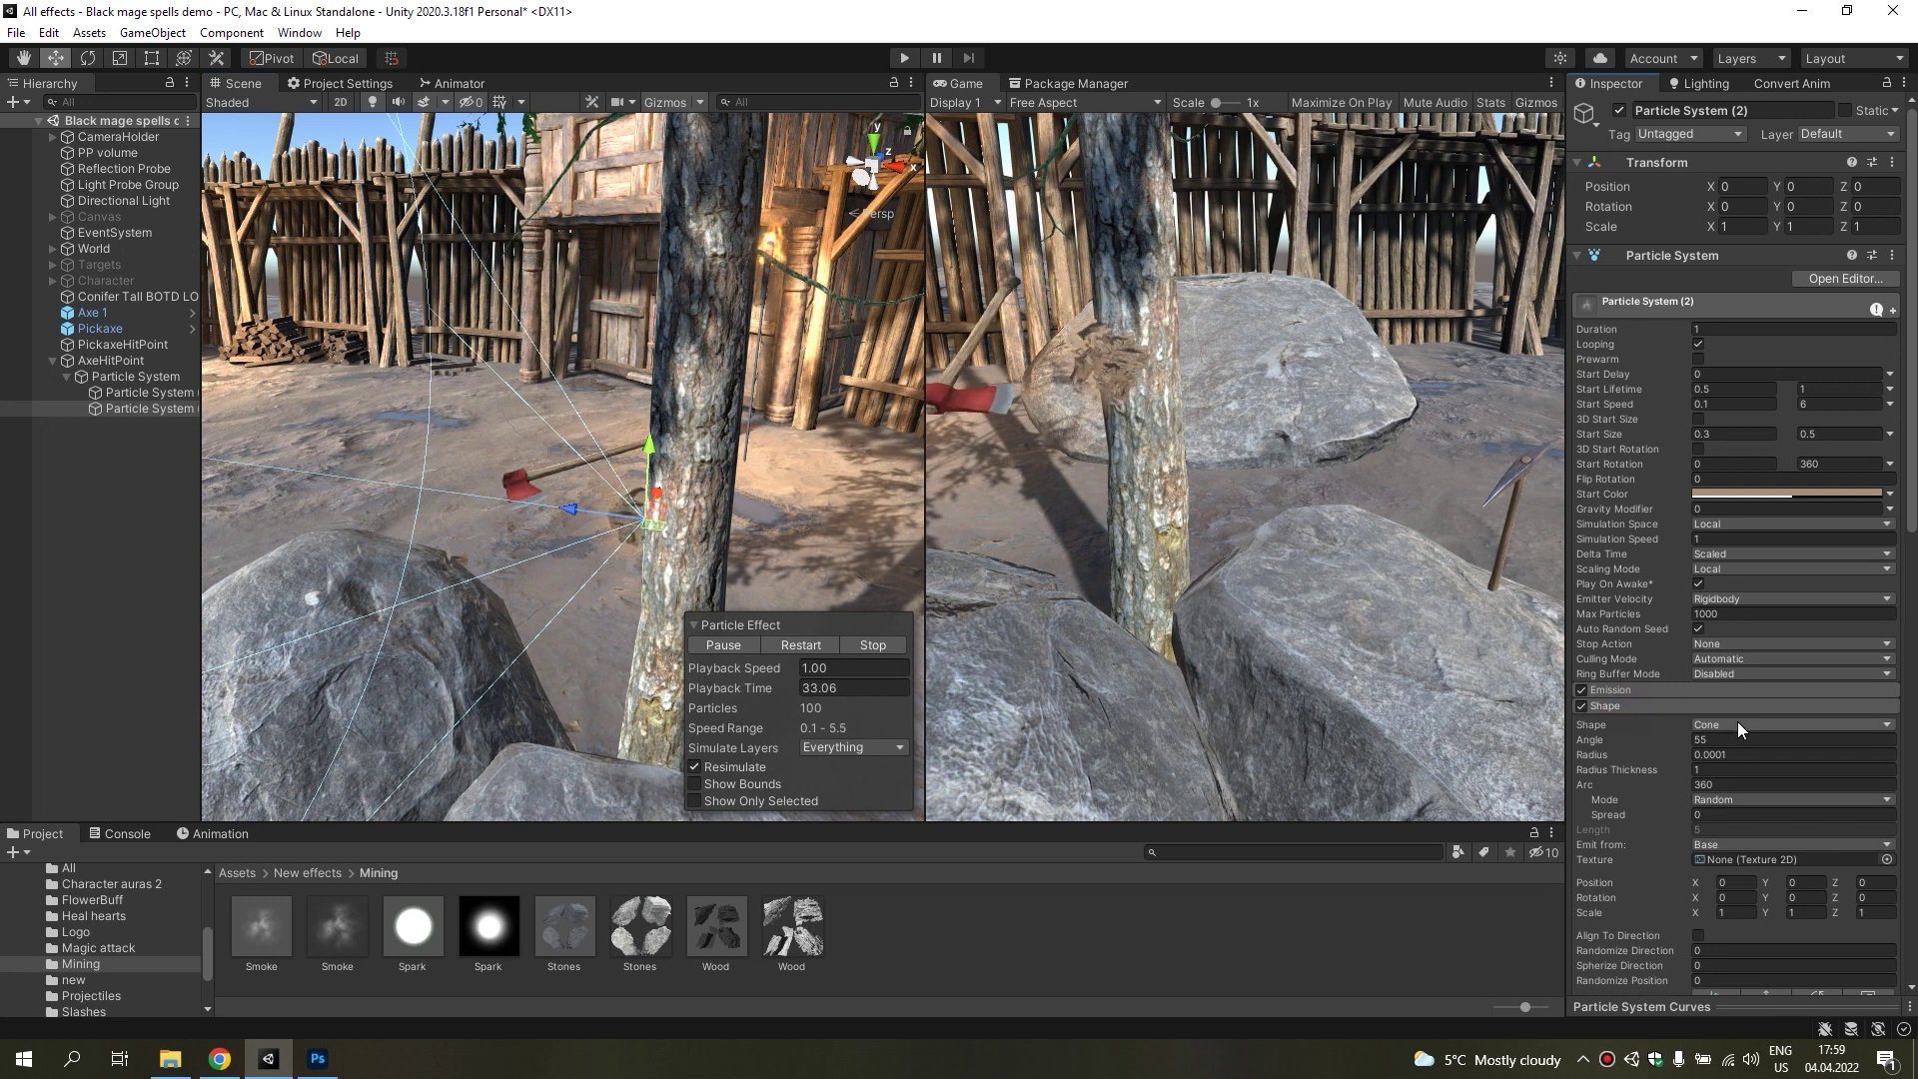
pyautogui.click(1729, 725)
pyautogui.click(1758, 766)
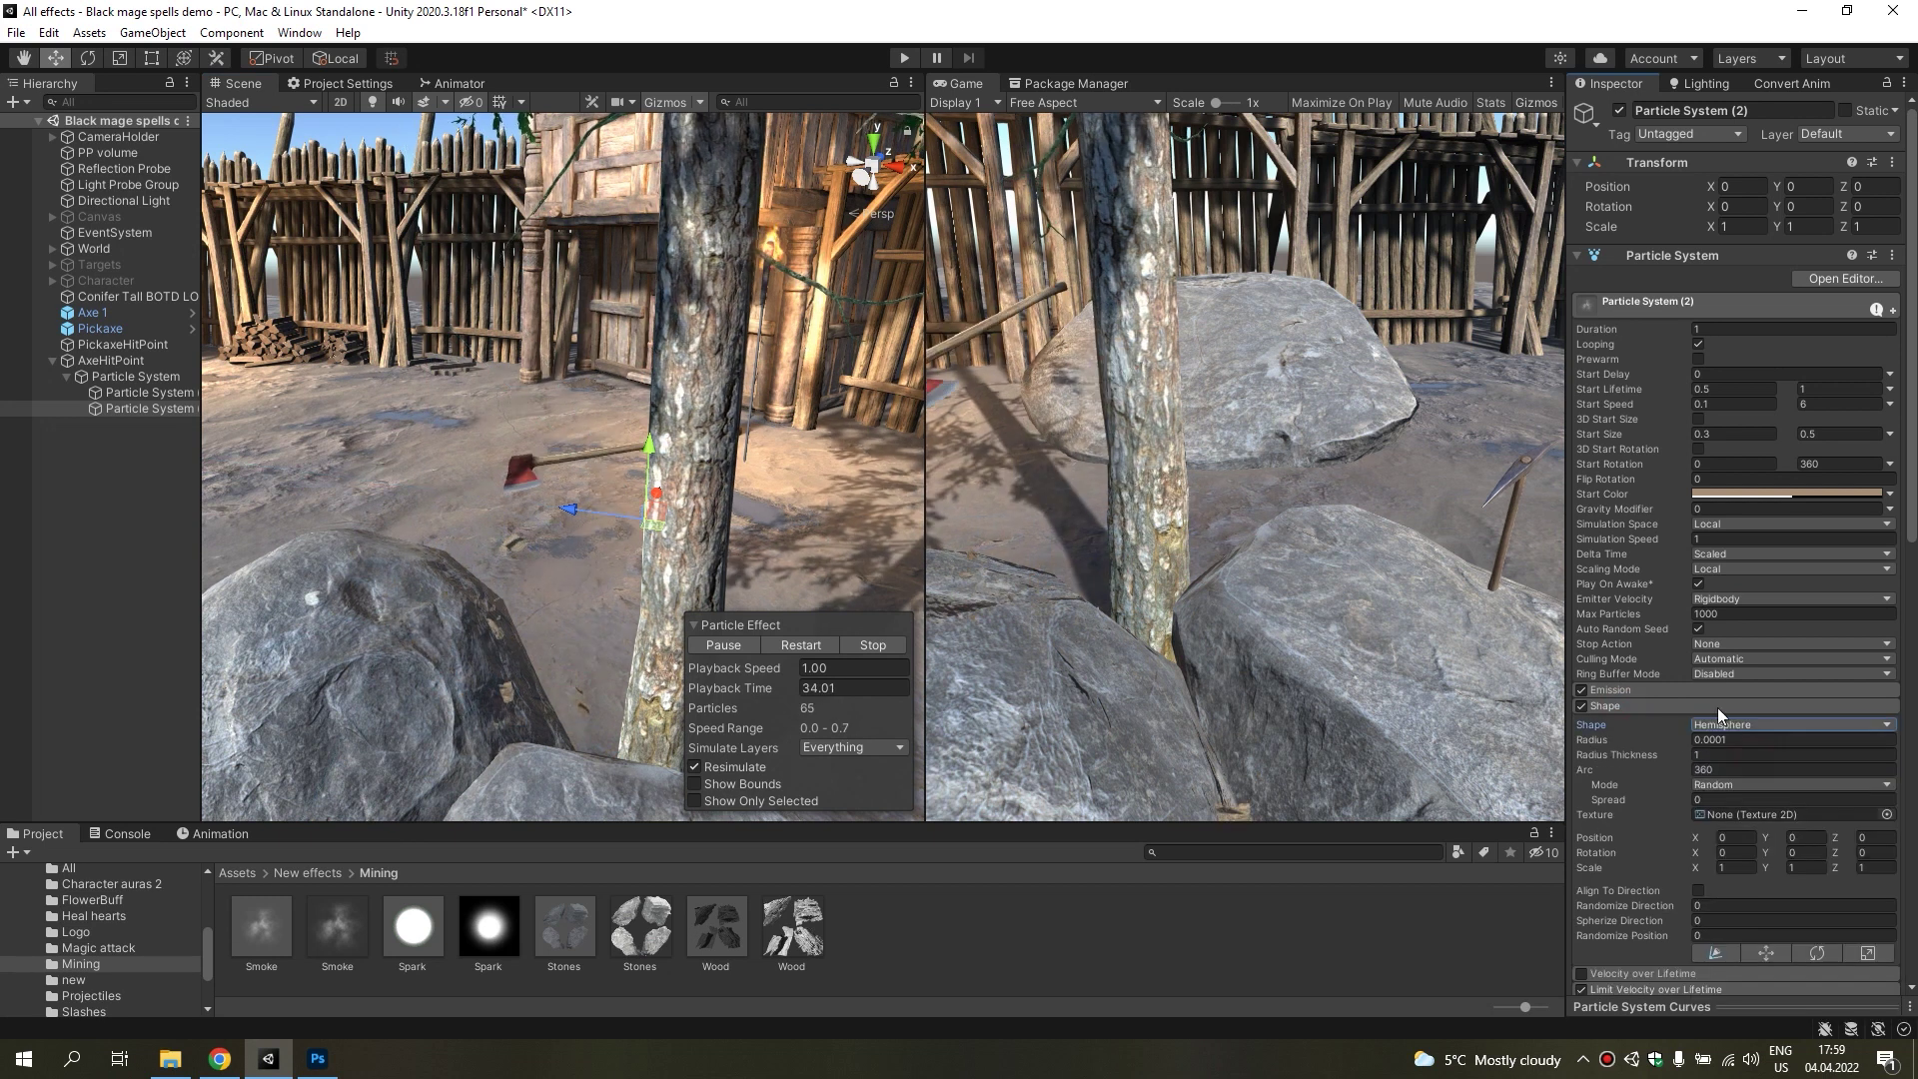
pyautogui.click(1645, 707)
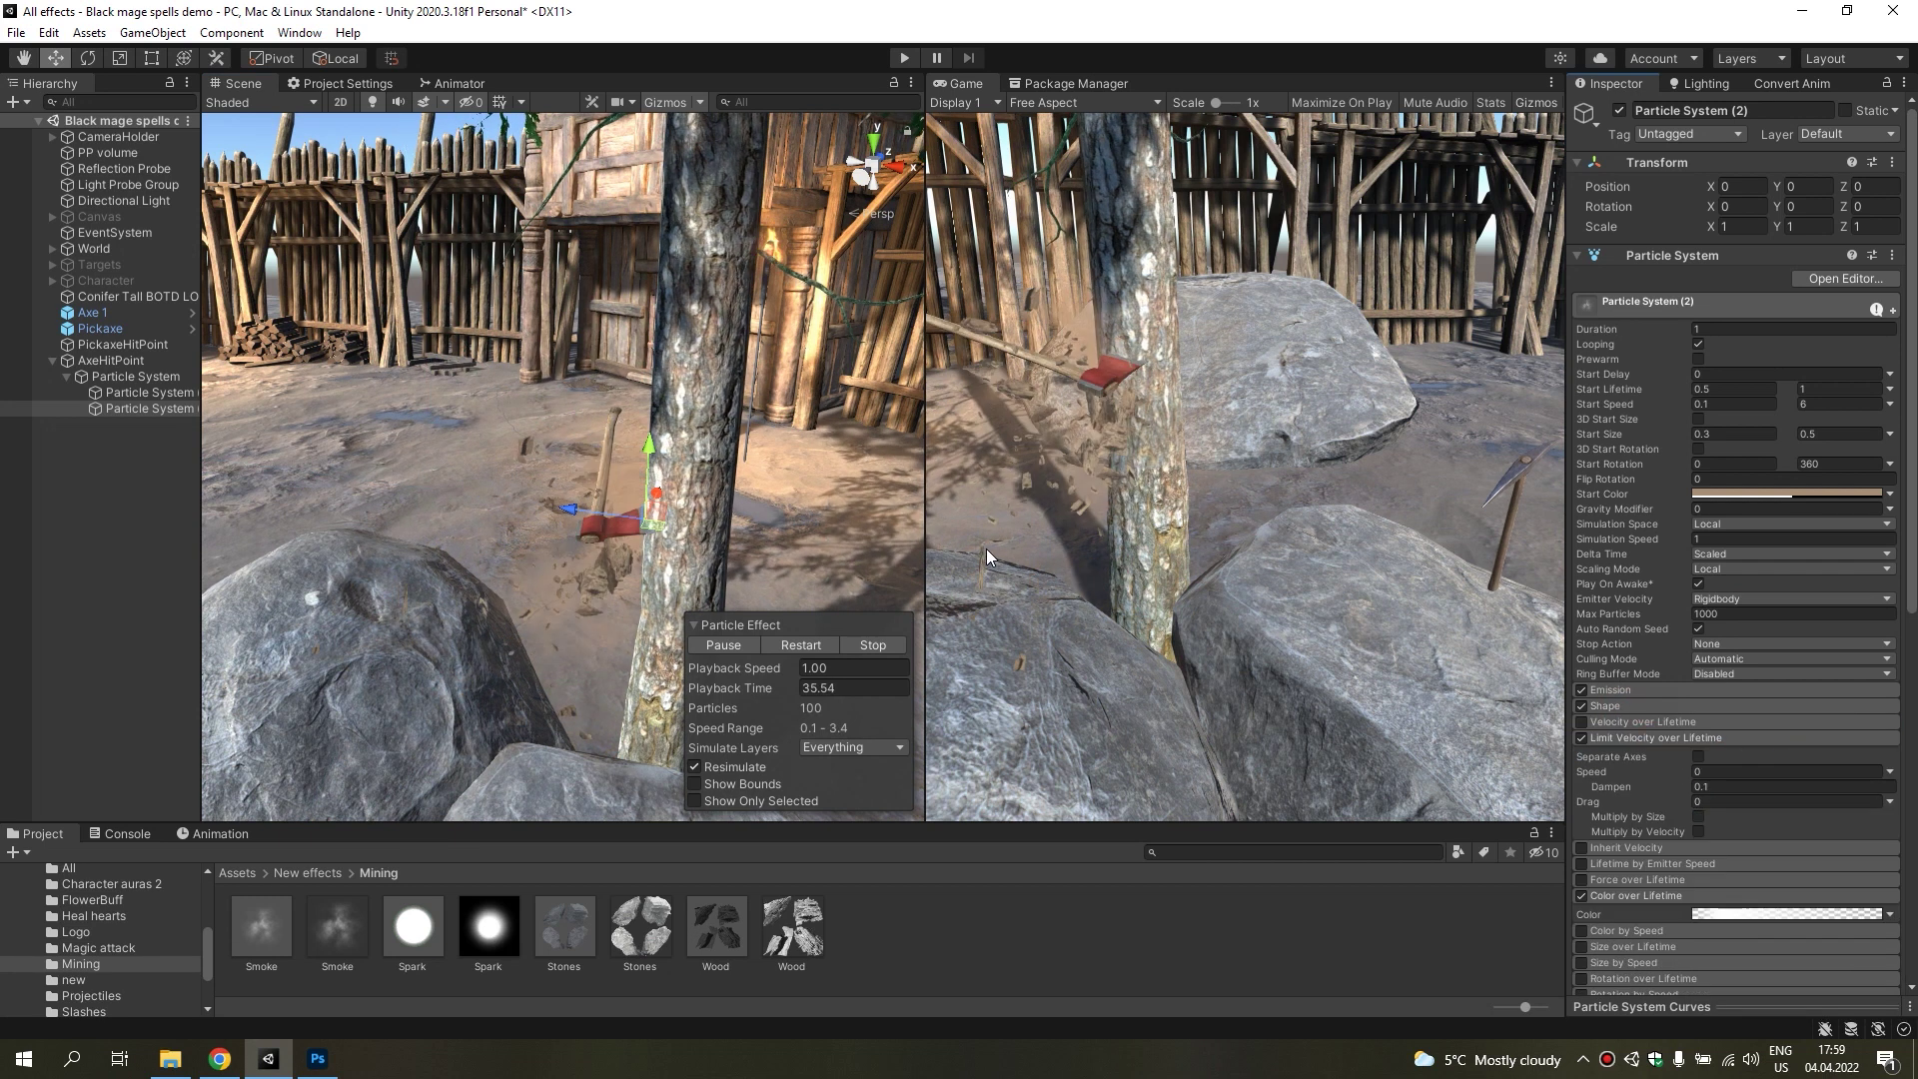
pyautogui.click(805, 644)
pyautogui.moveTo(783, 581)
pyautogui.mouseDown(button='middle')
pyautogui.moveTo(731, 505)
pyautogui.moveTo(782, 489)
pyautogui.mouseUp(button='middle')
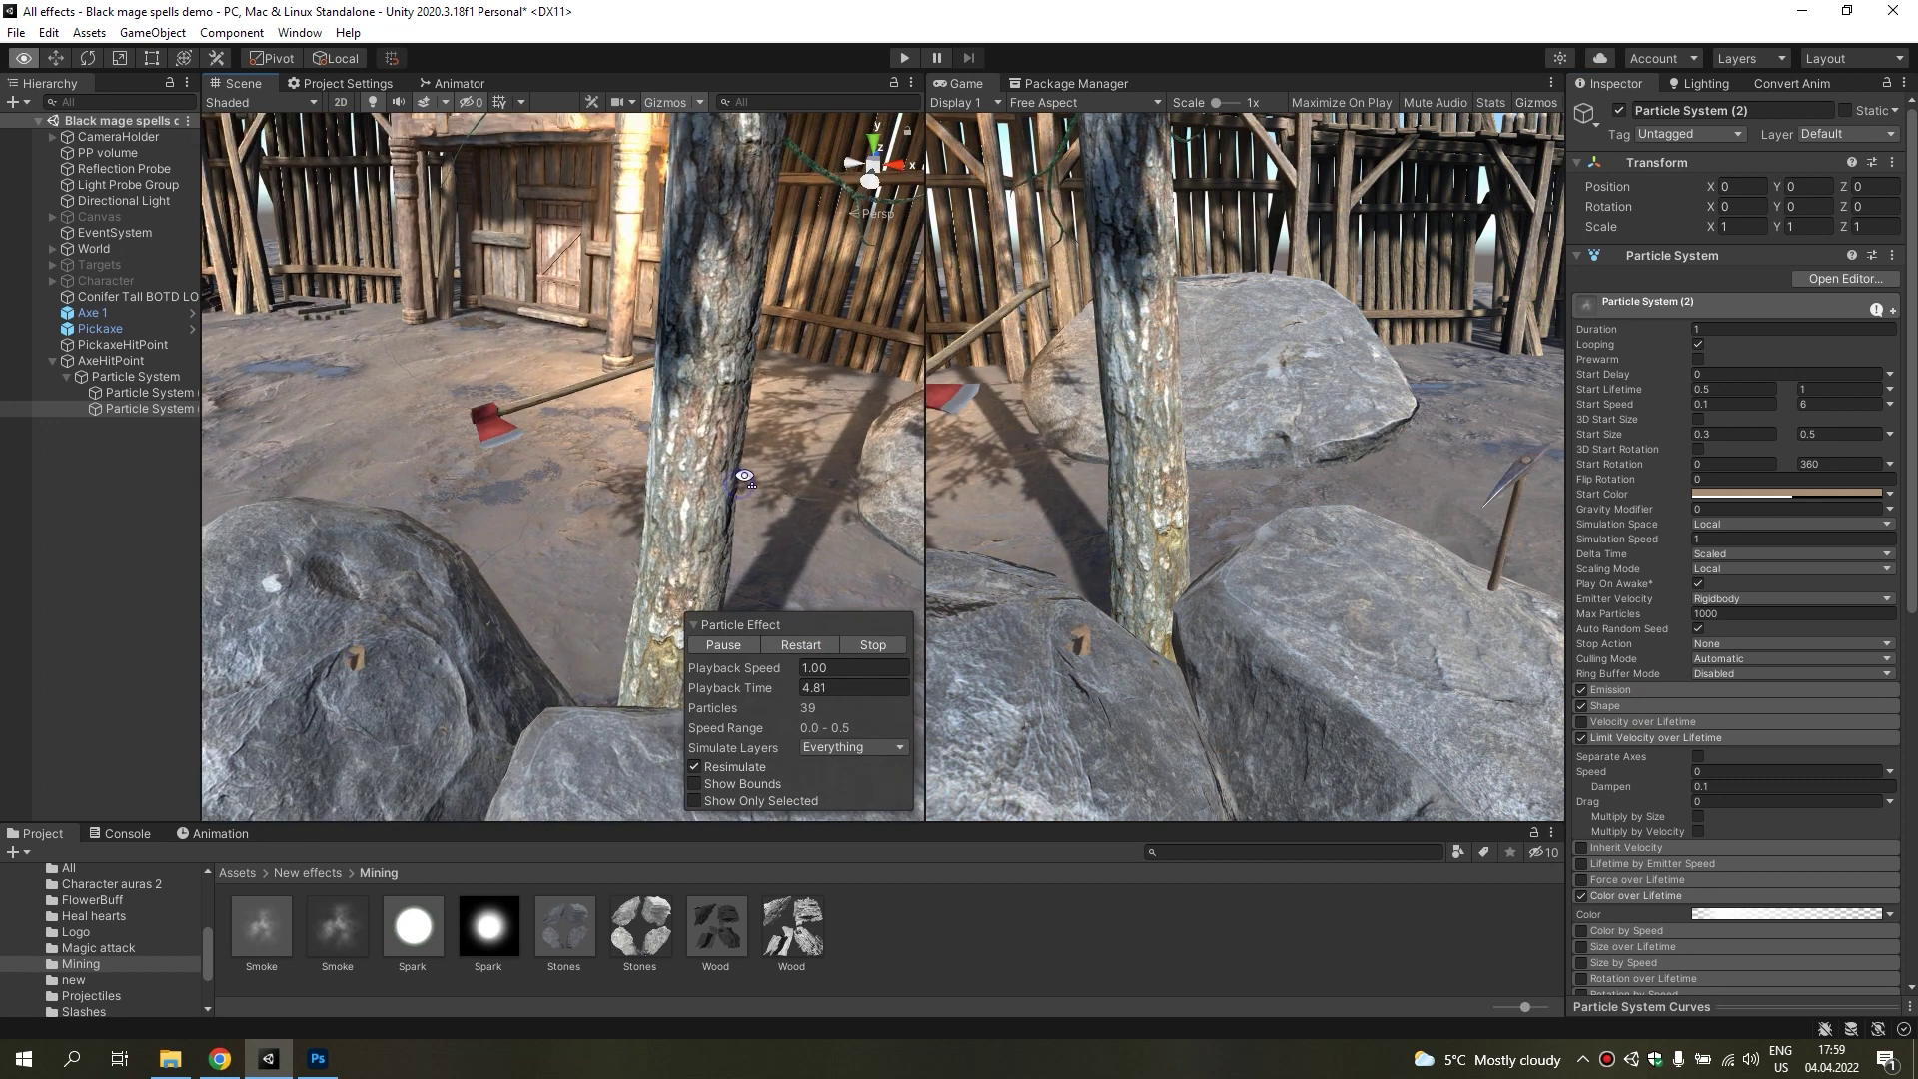
# Randomize Start Color between two browns, the second A18665 at alpha 119.
pyautogui.click(1889, 493)
pyautogui.click(1751, 552)
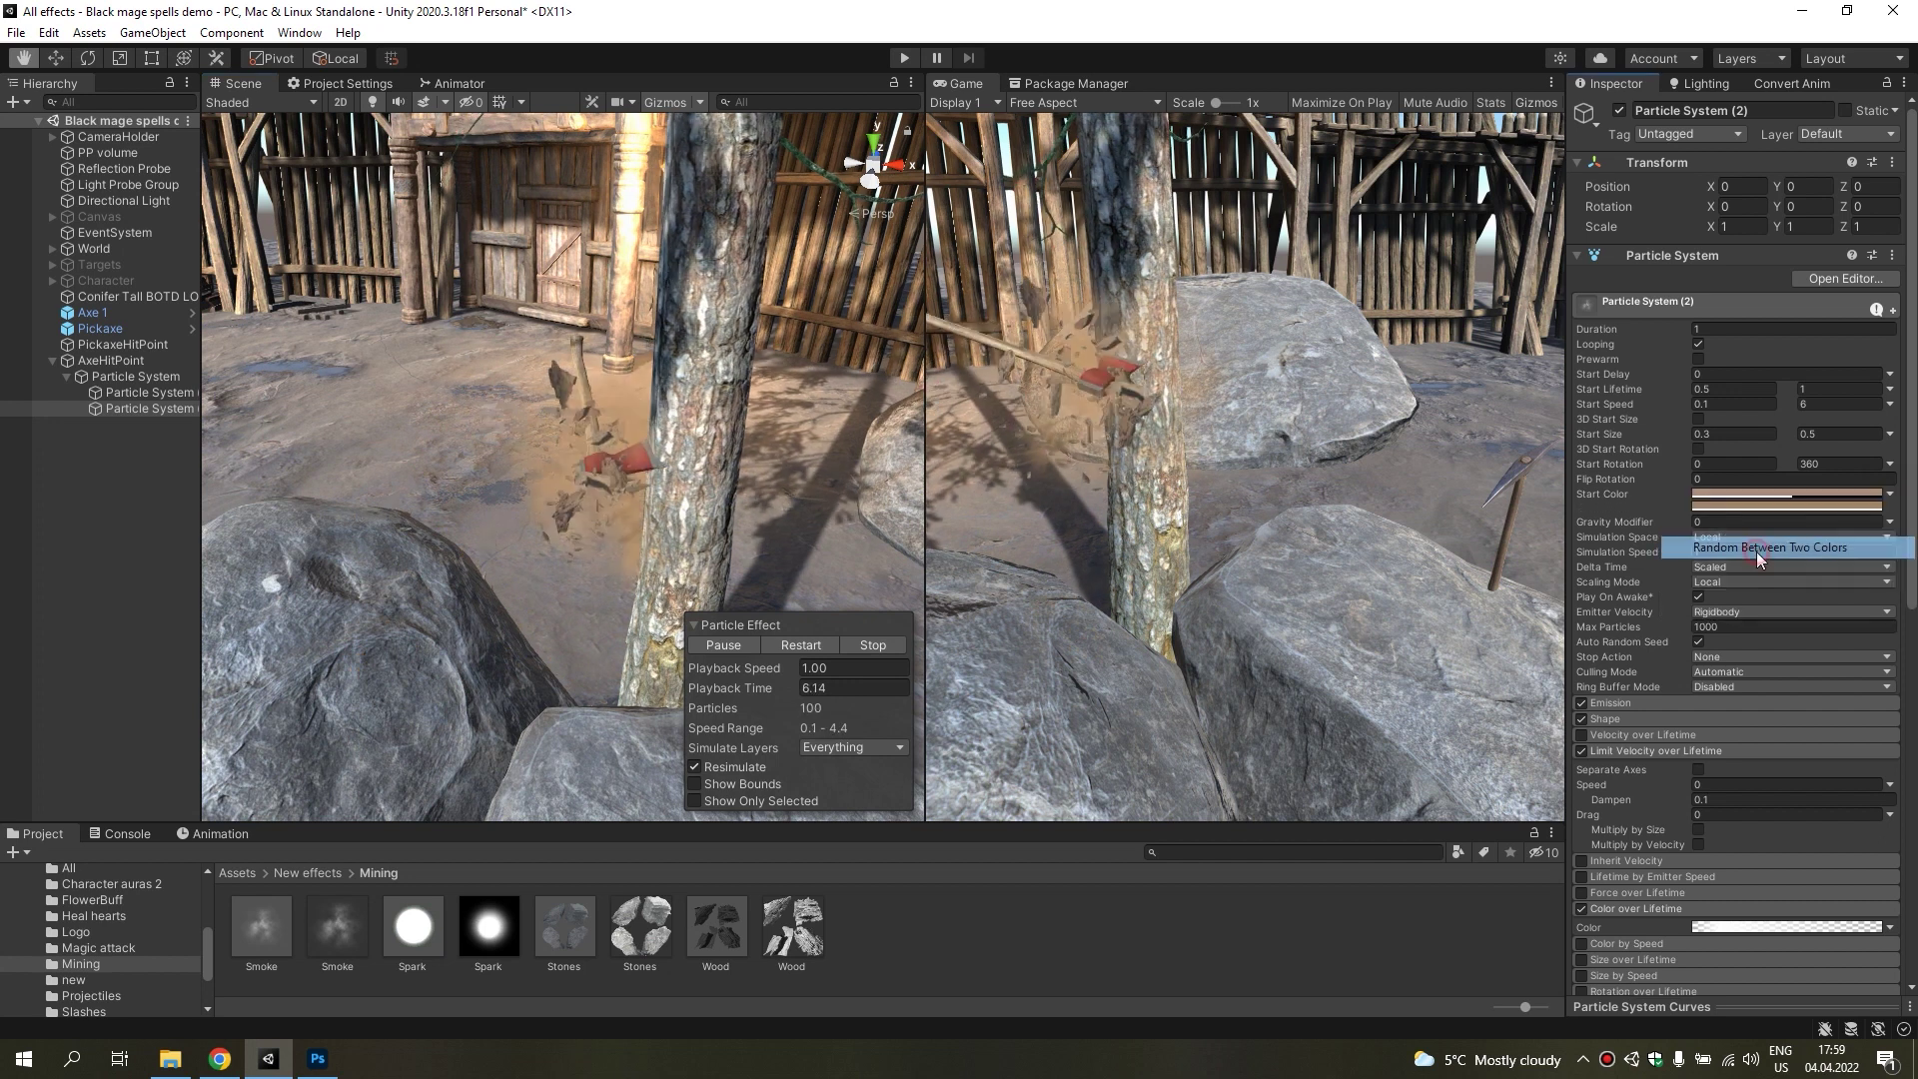
pyautogui.click(1727, 512)
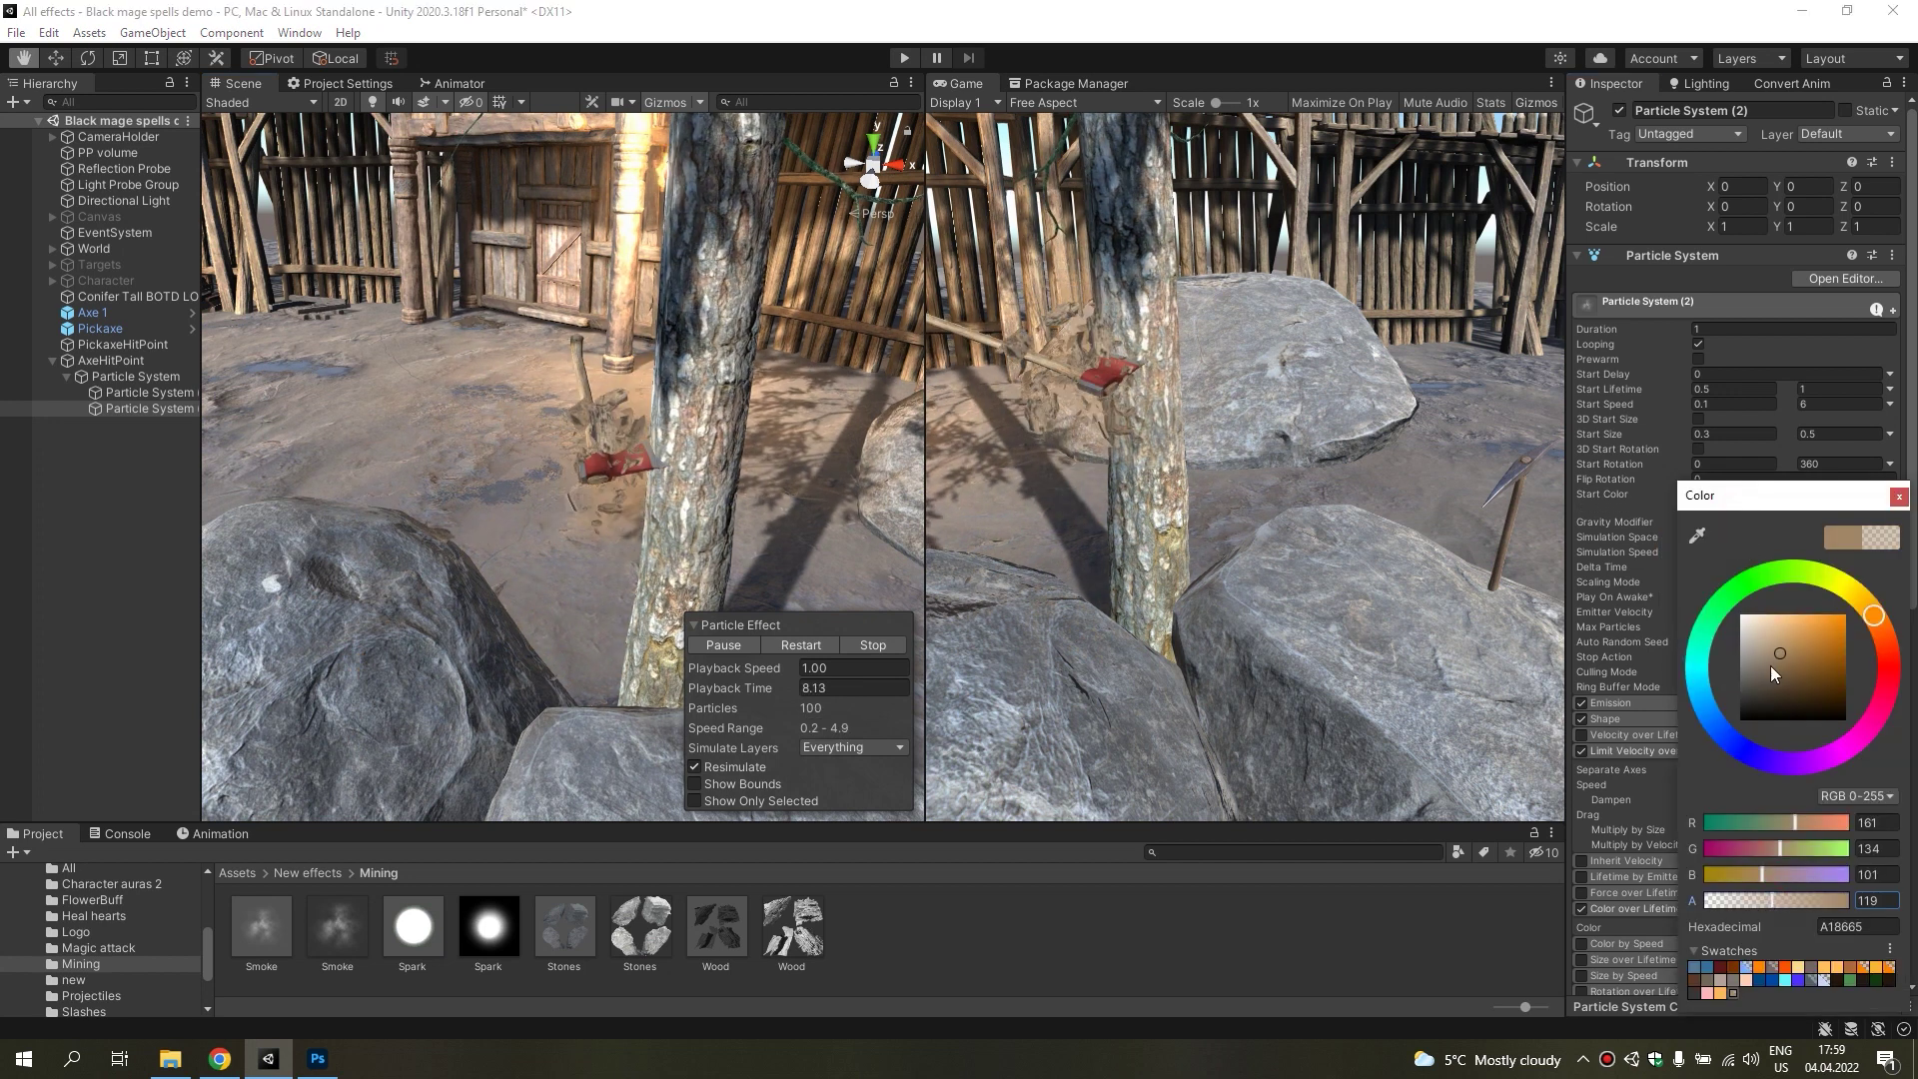
pyautogui.moveTo(1788, 495); pyautogui.dragTo(1661, 605)
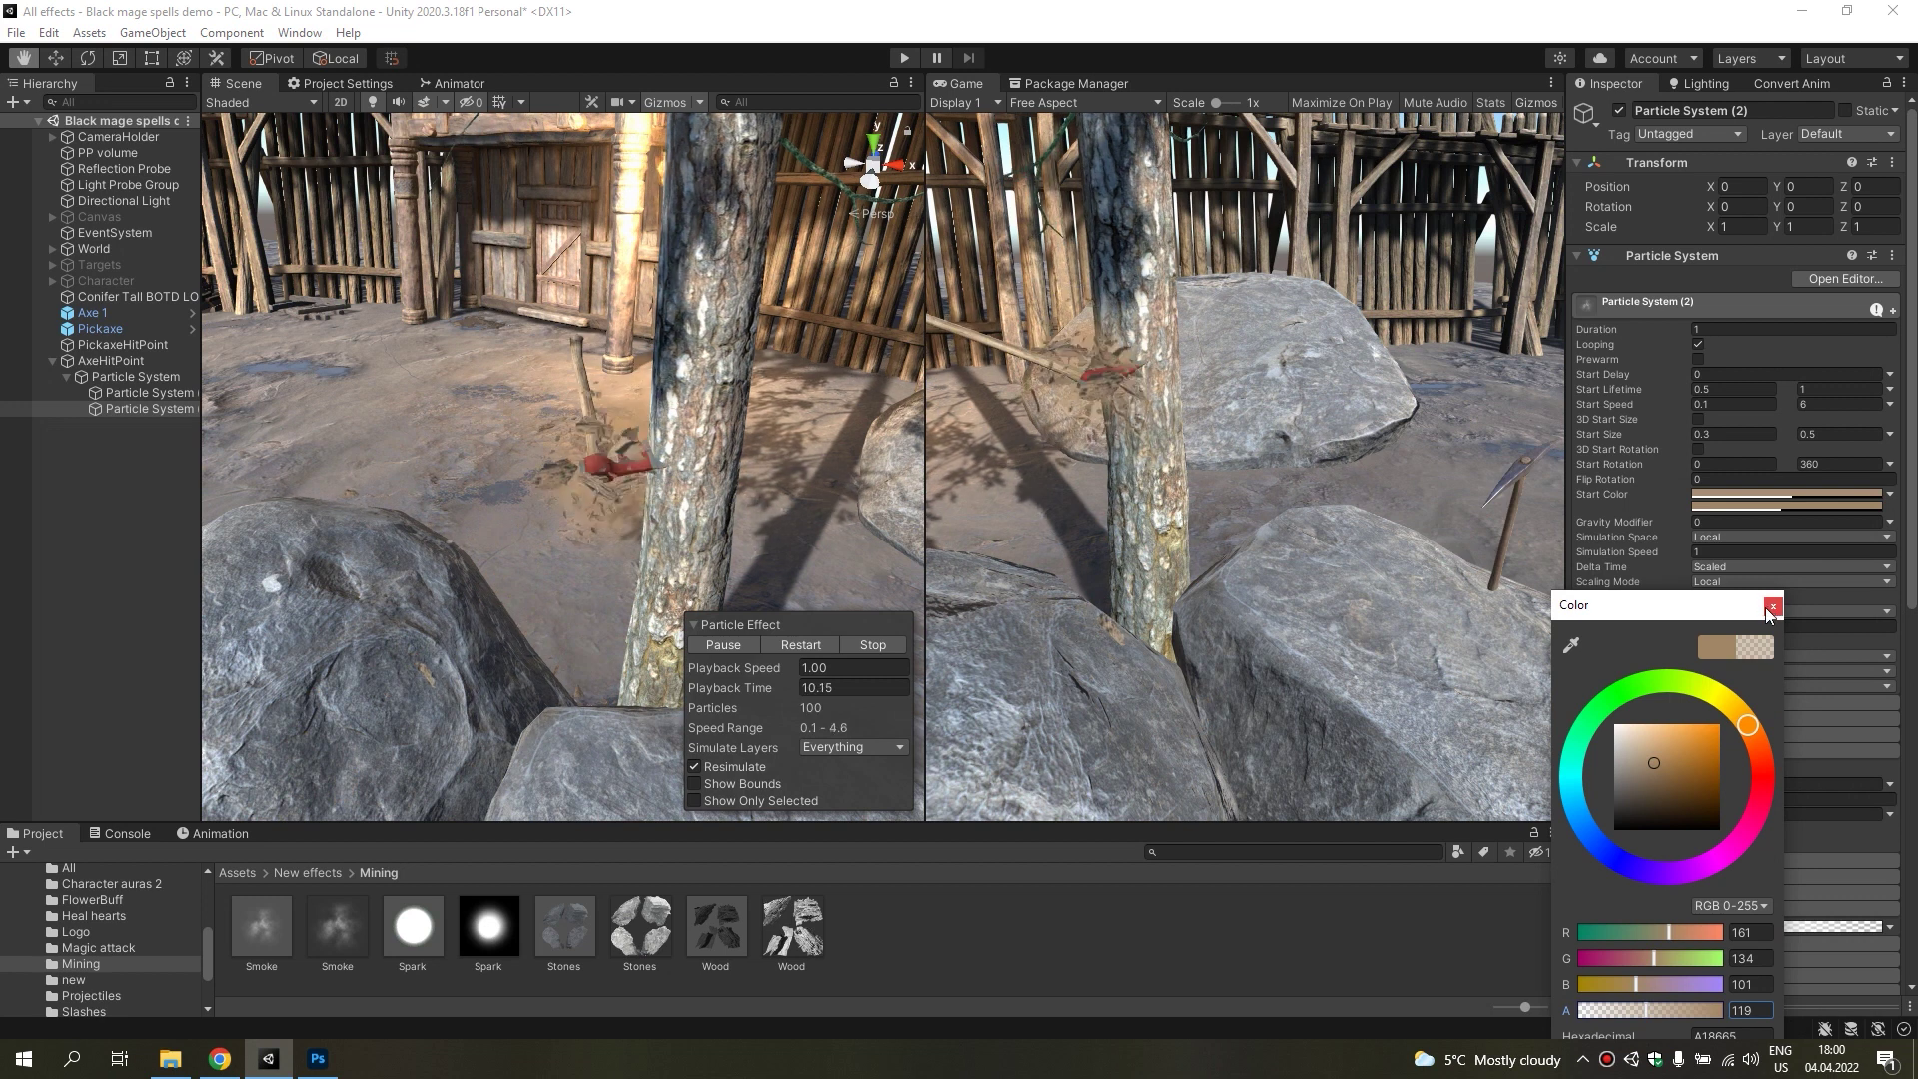
pyautogui.click(1769, 607)
pyautogui.click(785, 645)
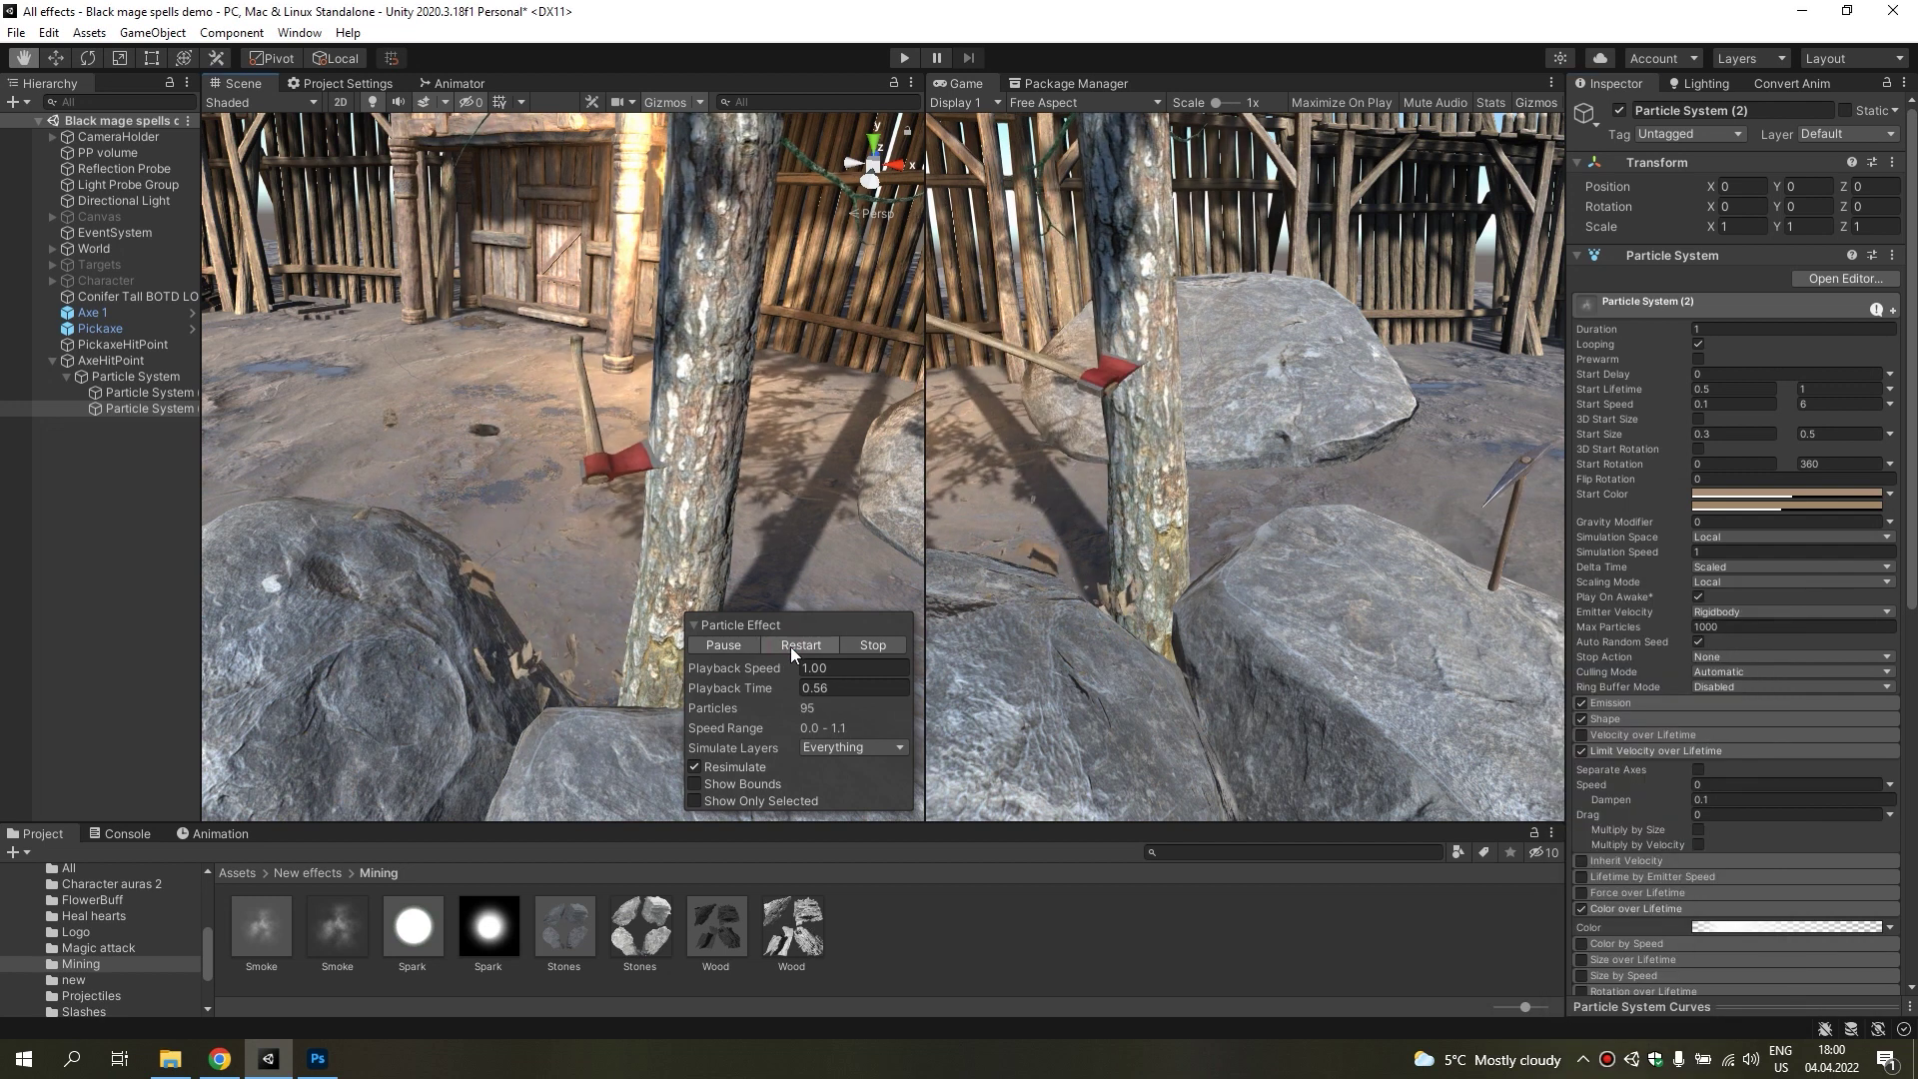
pyautogui.click(795, 650)
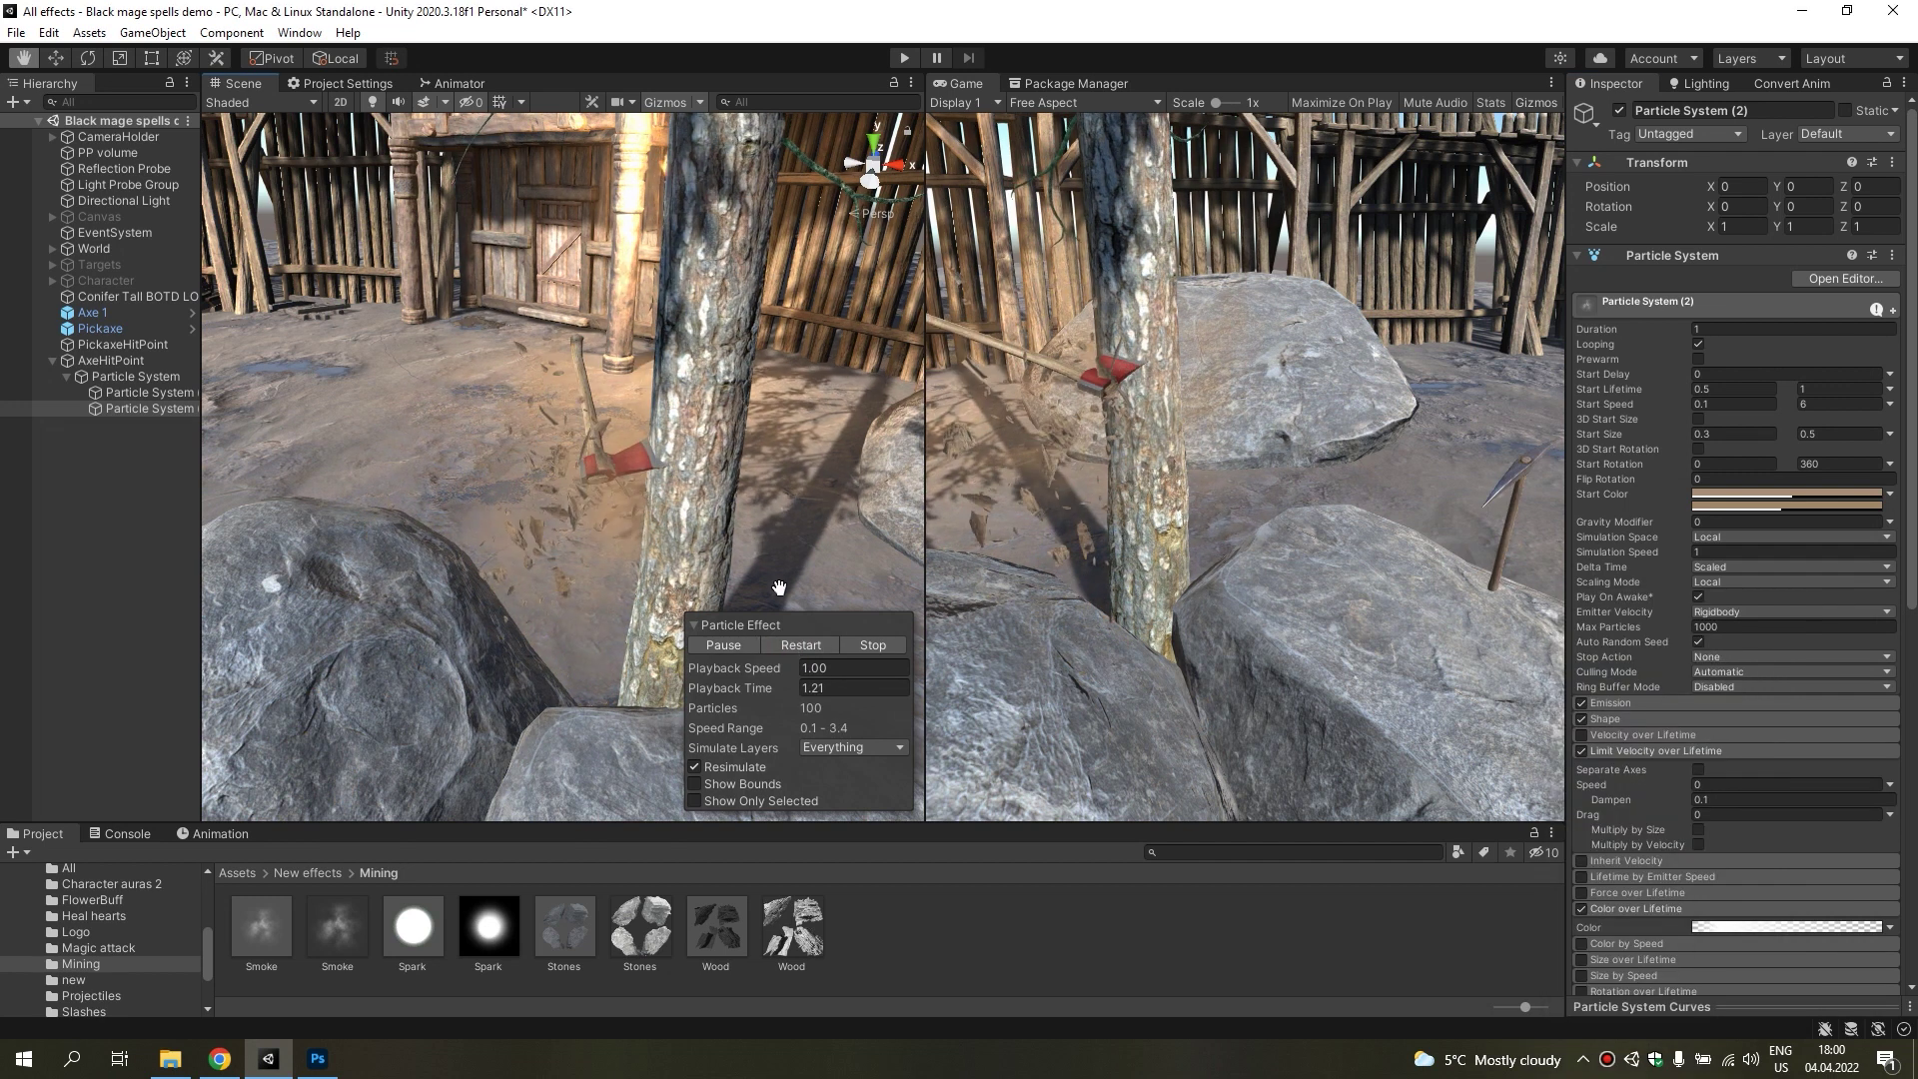
# Set the Emission burst count to 30 particles.
pyautogui.press('f')
pyautogui.click(1610, 703)
pyautogui.click(1663, 798)
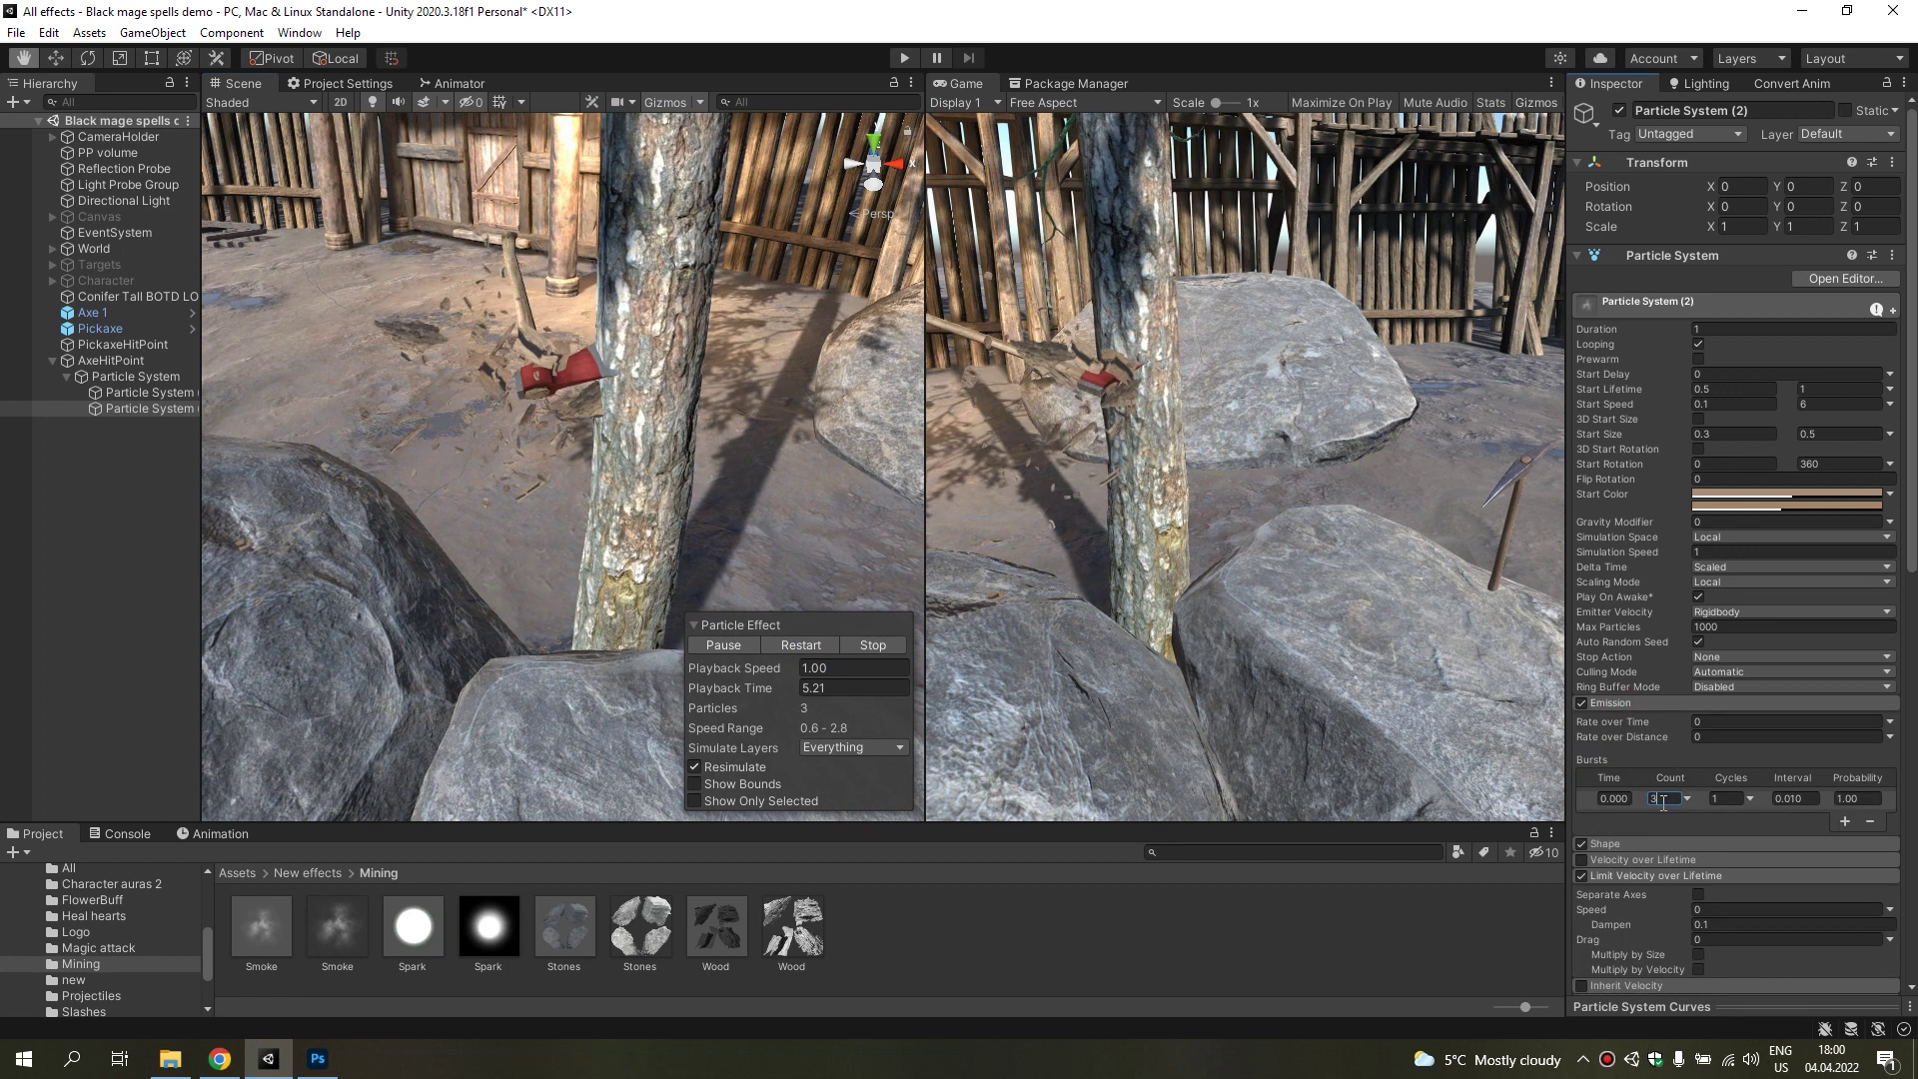
pyautogui.click(1623, 703)
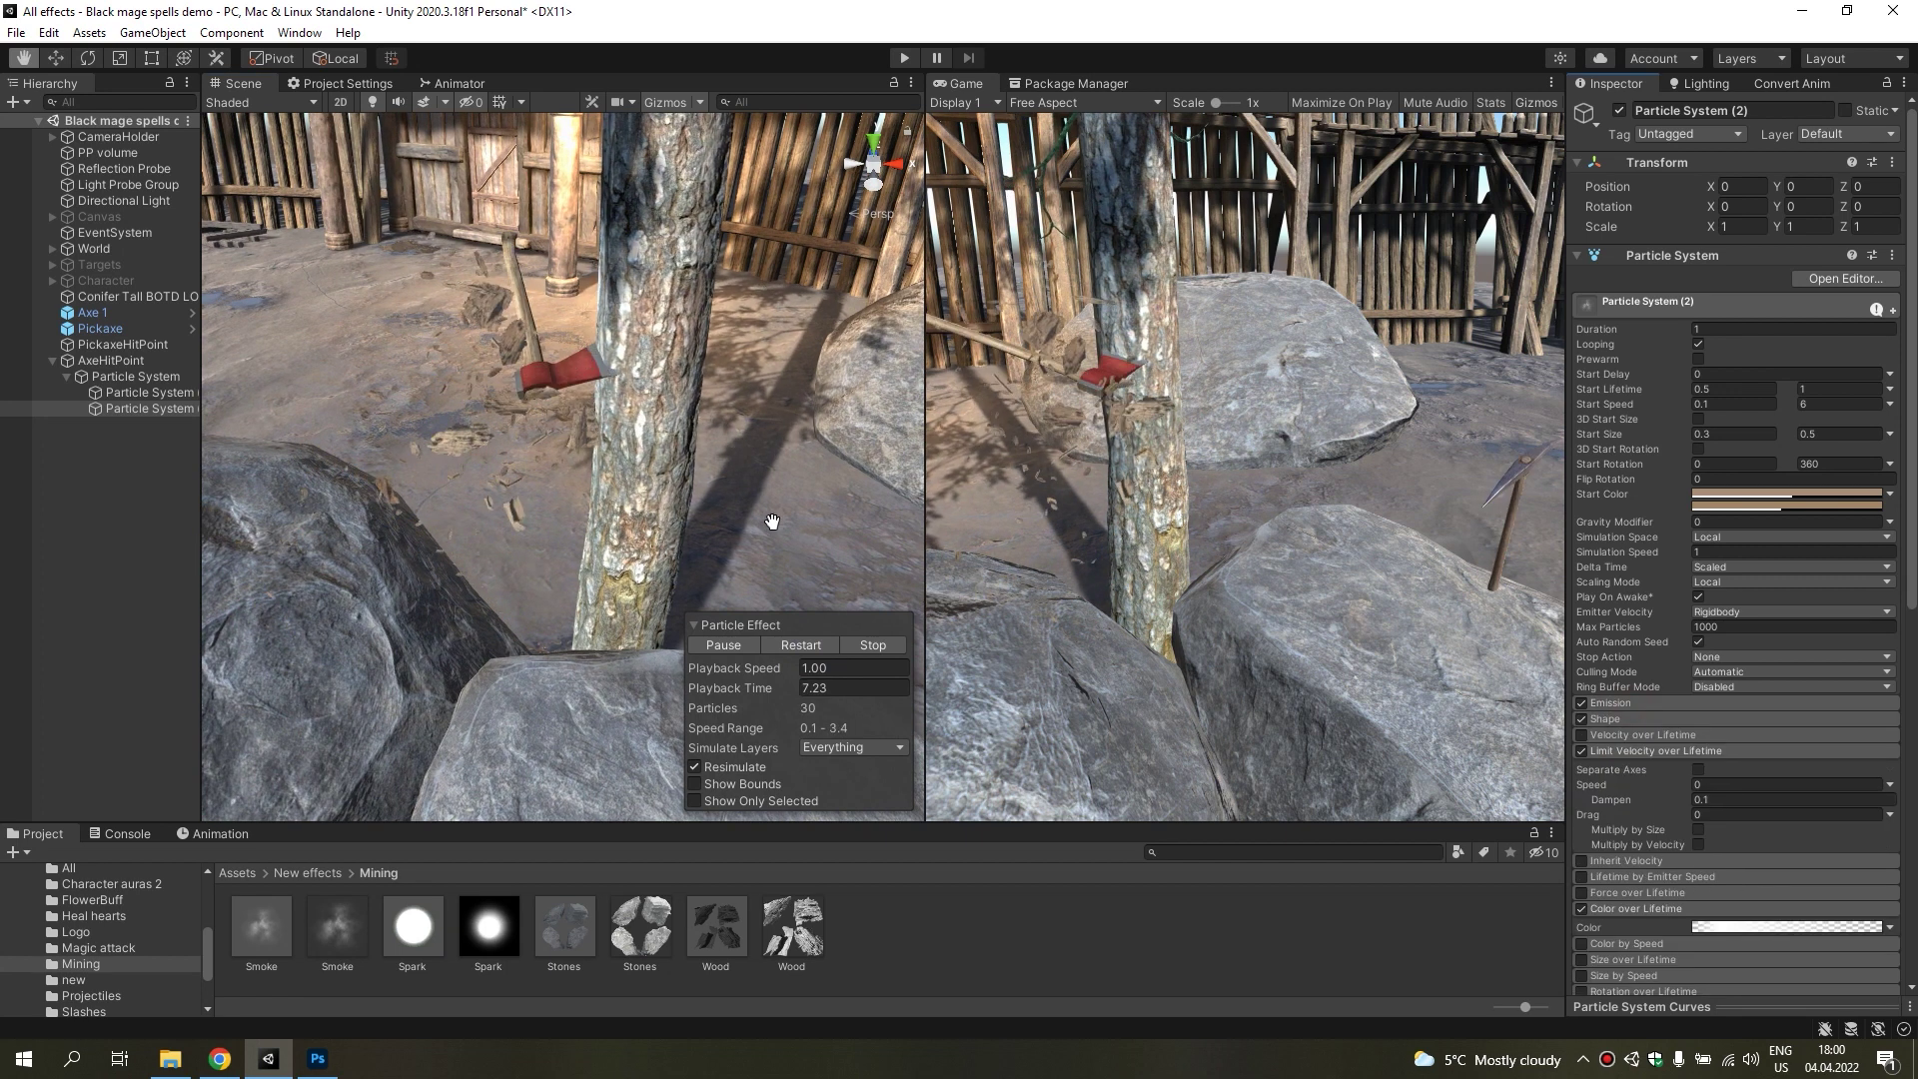
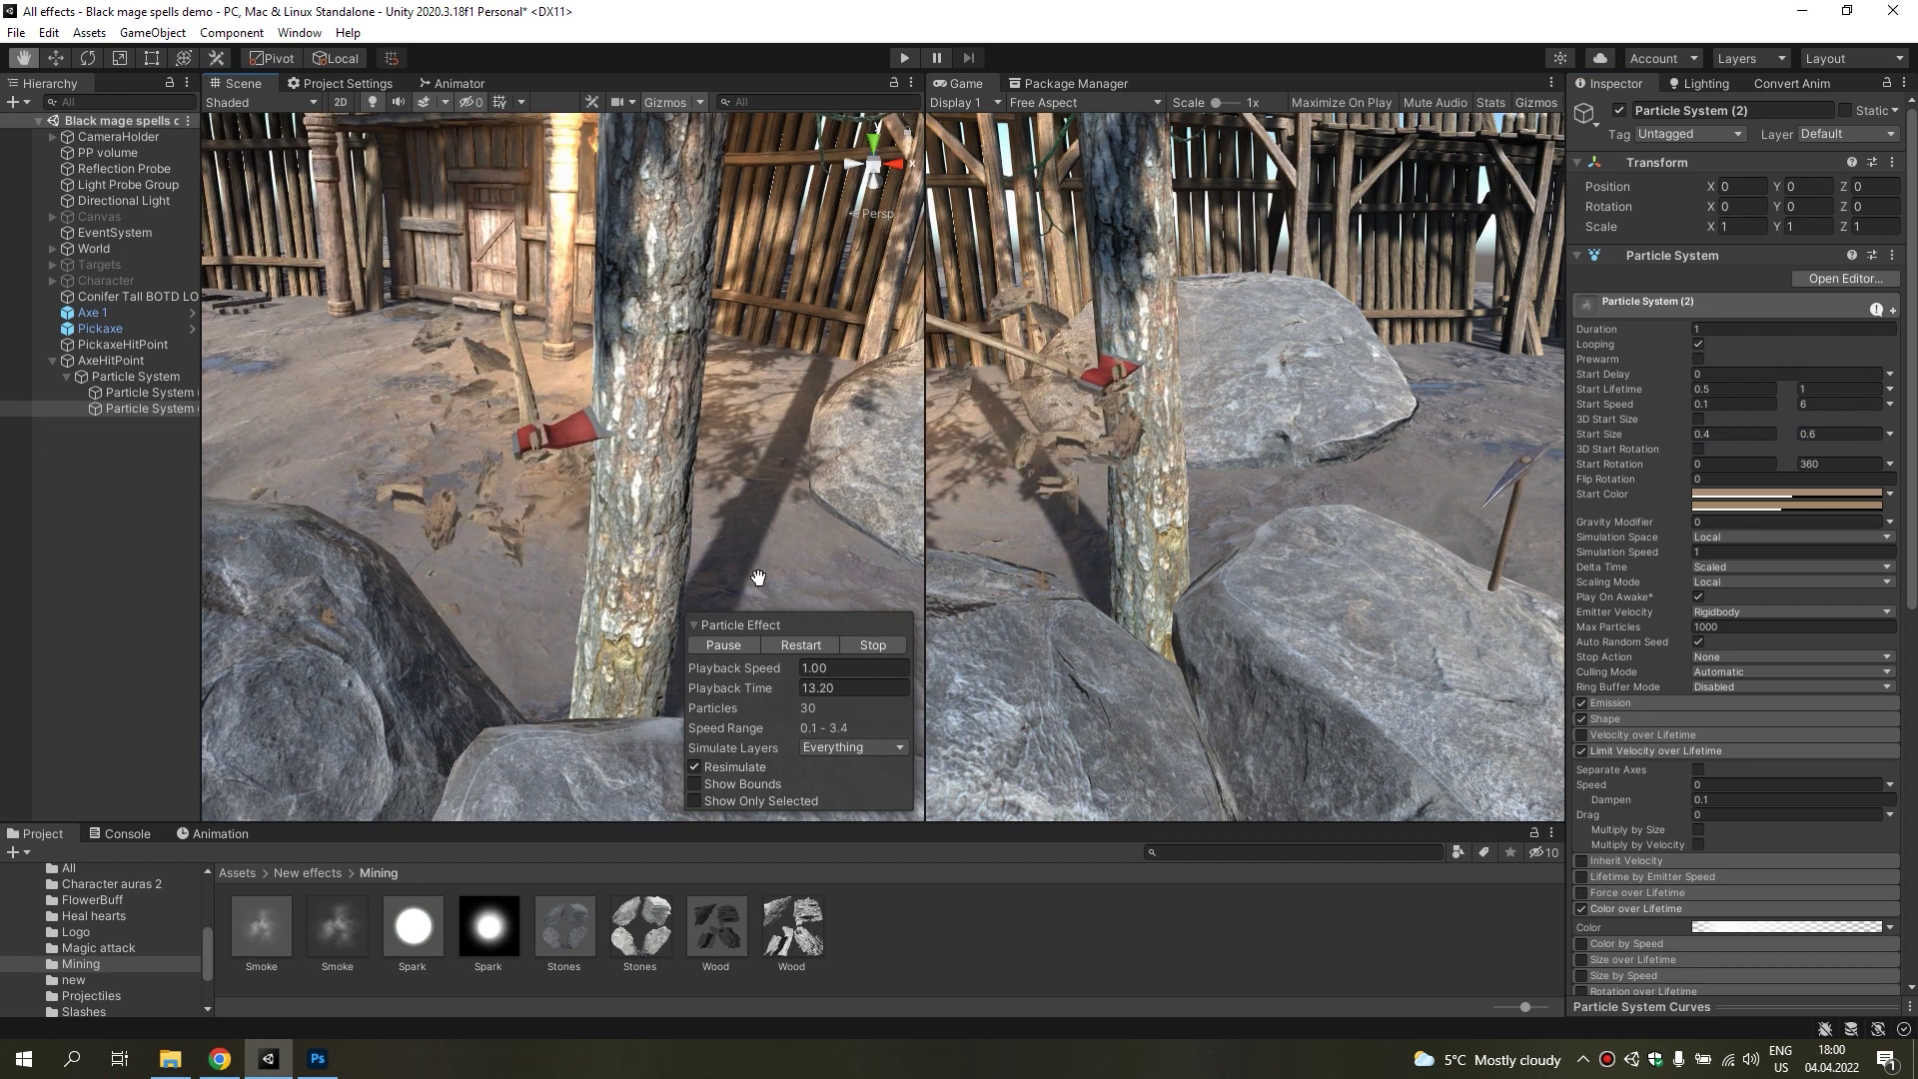
# Set the axe-hit smoke's maximum Start Speed to 3.
pyautogui.moveTo(787, 637); pyautogui.dragTo(550, 431, button='right')
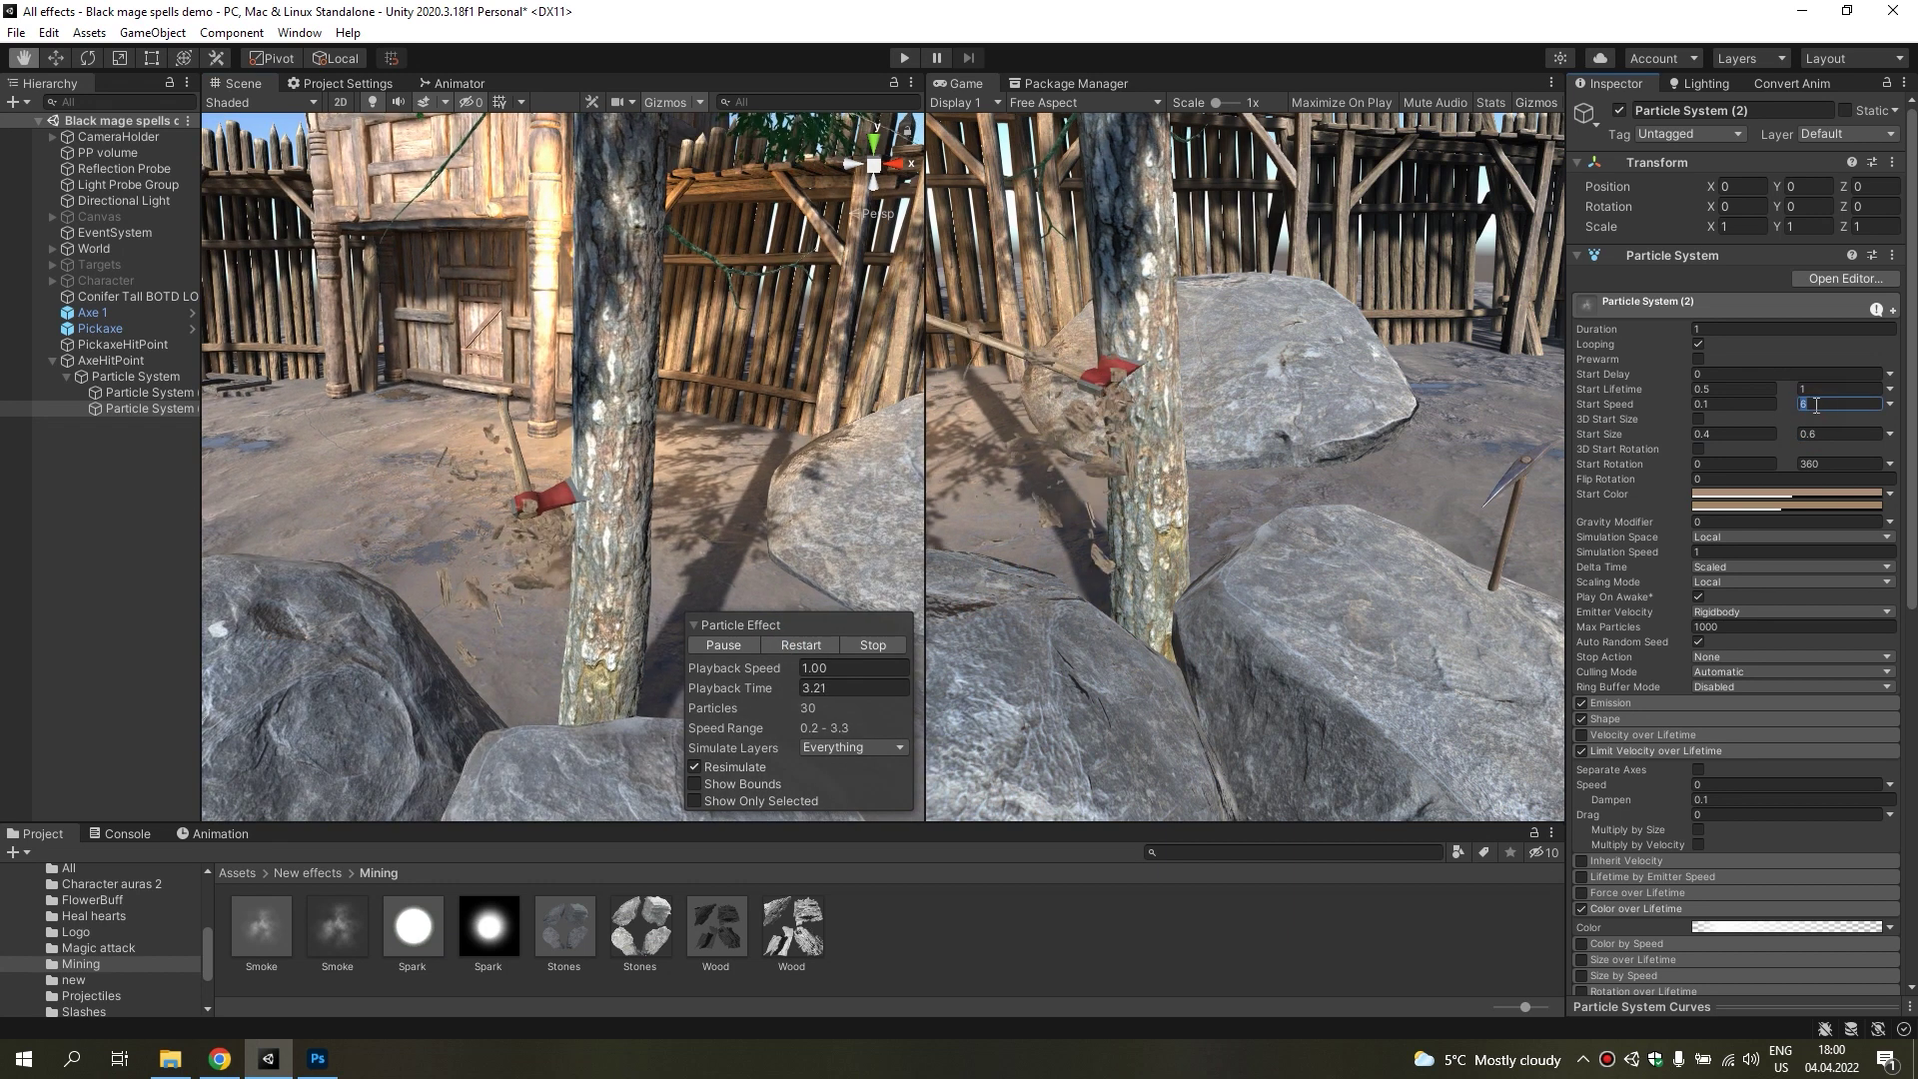
pyautogui.write('3')
pyautogui.moveTo(649, 493)
pyautogui.mouseDown(button='right')
pyautogui.moveTo(619, 476)
pyautogui.moveTo(739, 594)
pyautogui.mouseUp(button='right')
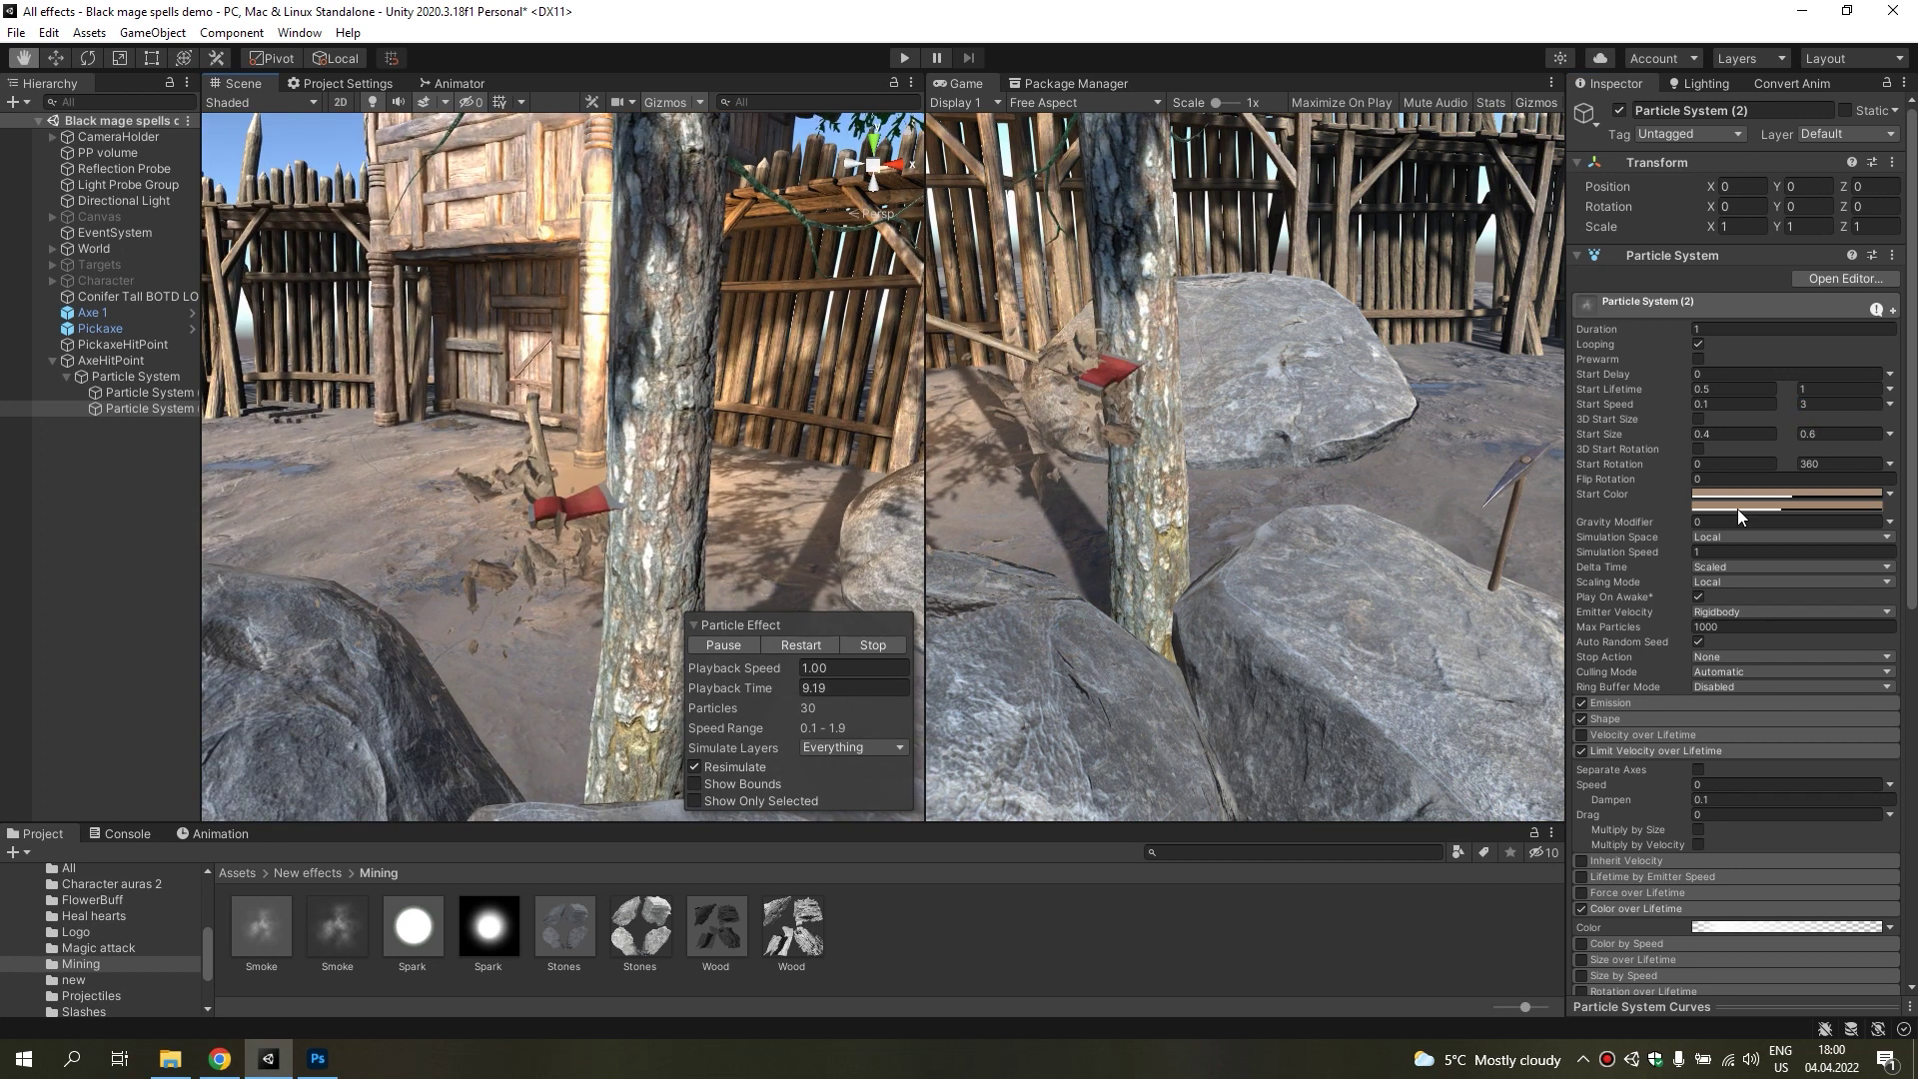
pyautogui.click(1738, 509)
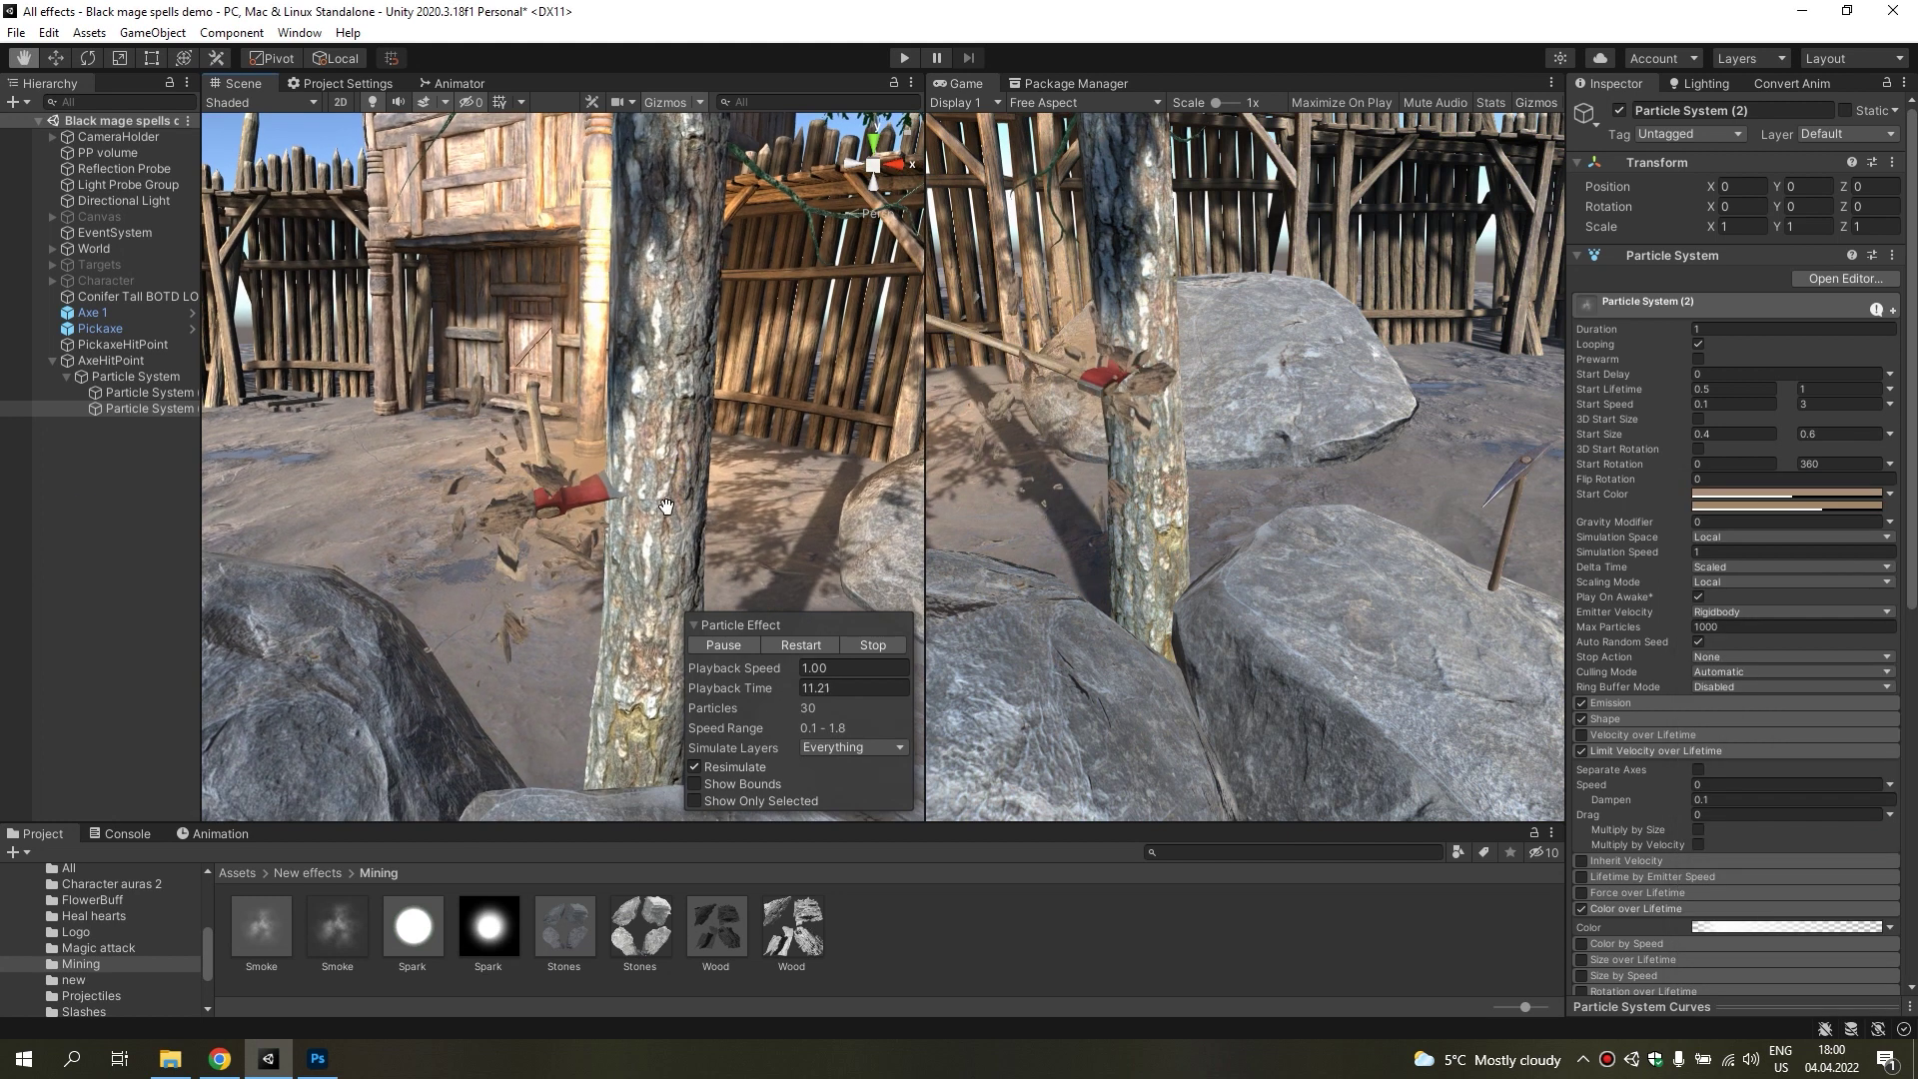
pyautogui.click(121, 446)
pyautogui.moveTo(600, 459); pyautogui.dragTo(650, 479, button='right')
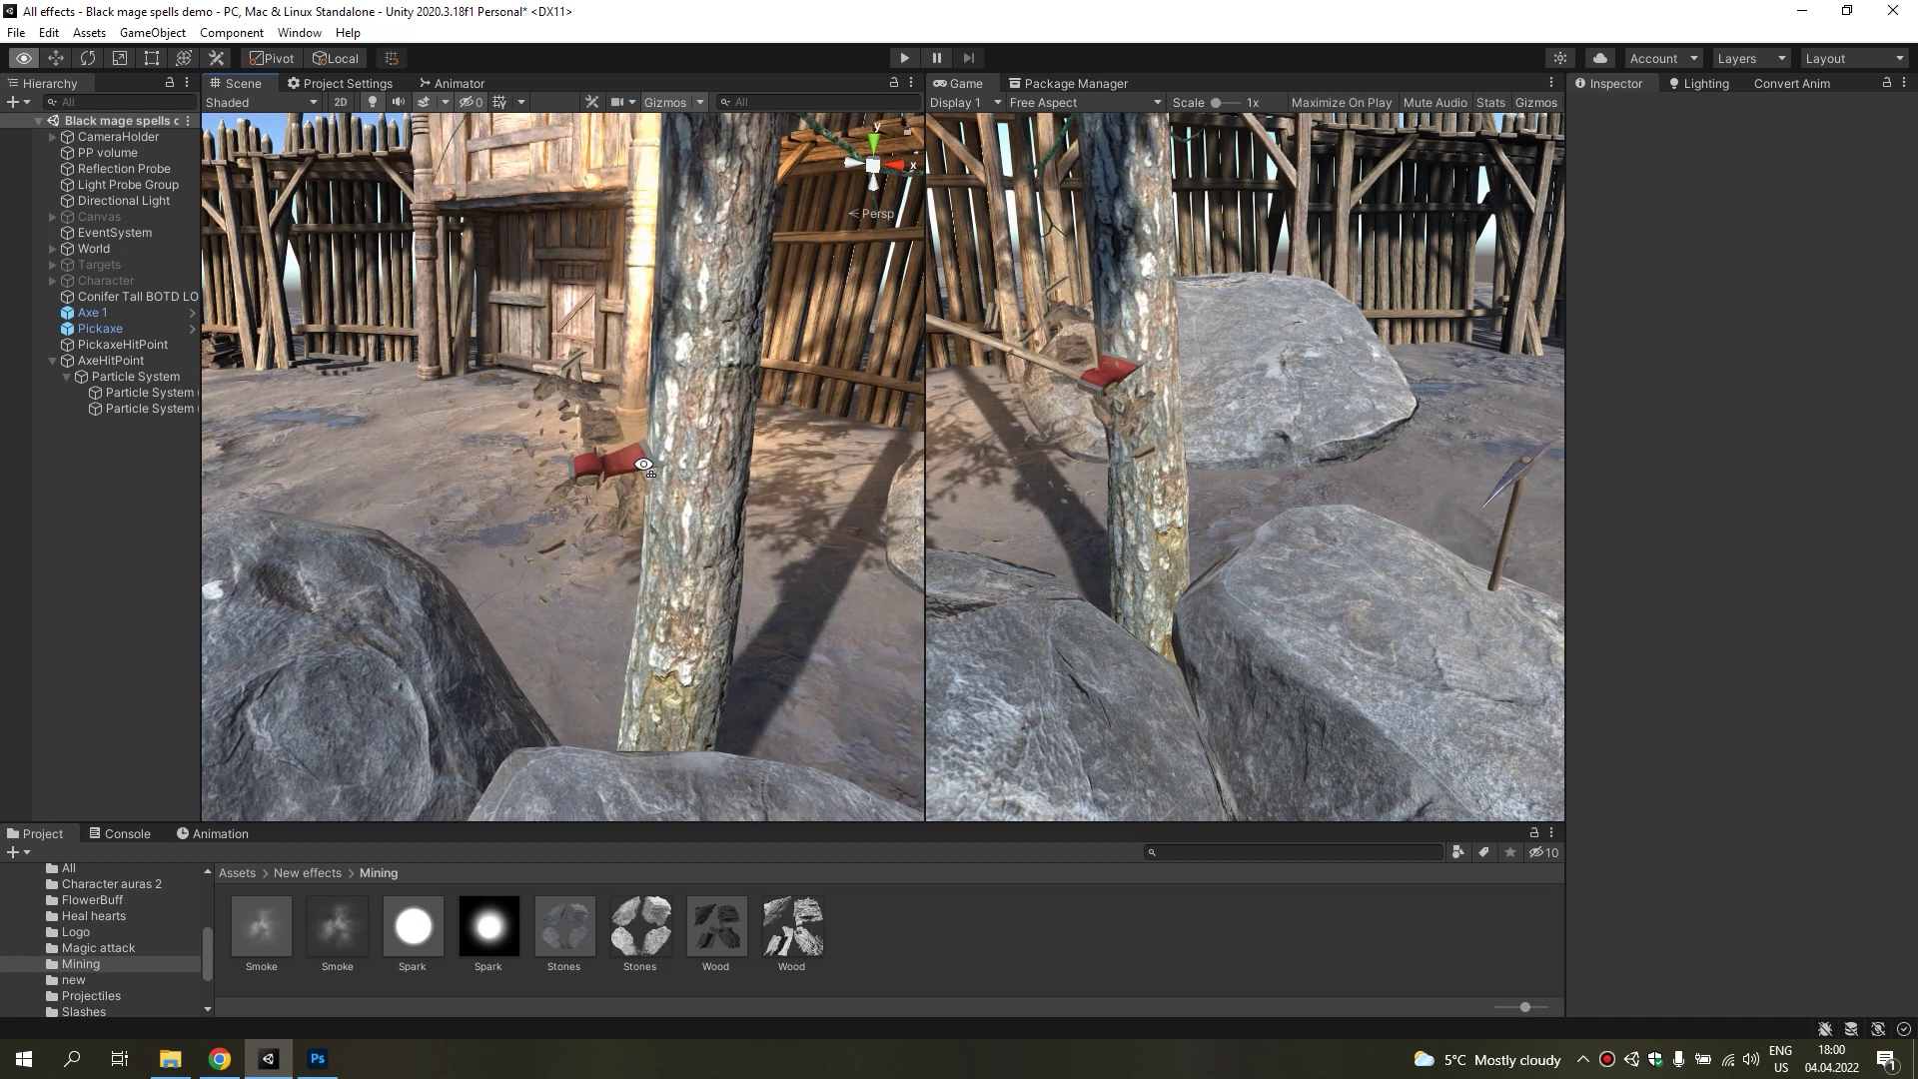
# Give both particle systems Size over Lifetime with a rise-then-fall curve preset.
pyautogui.click(150, 391)
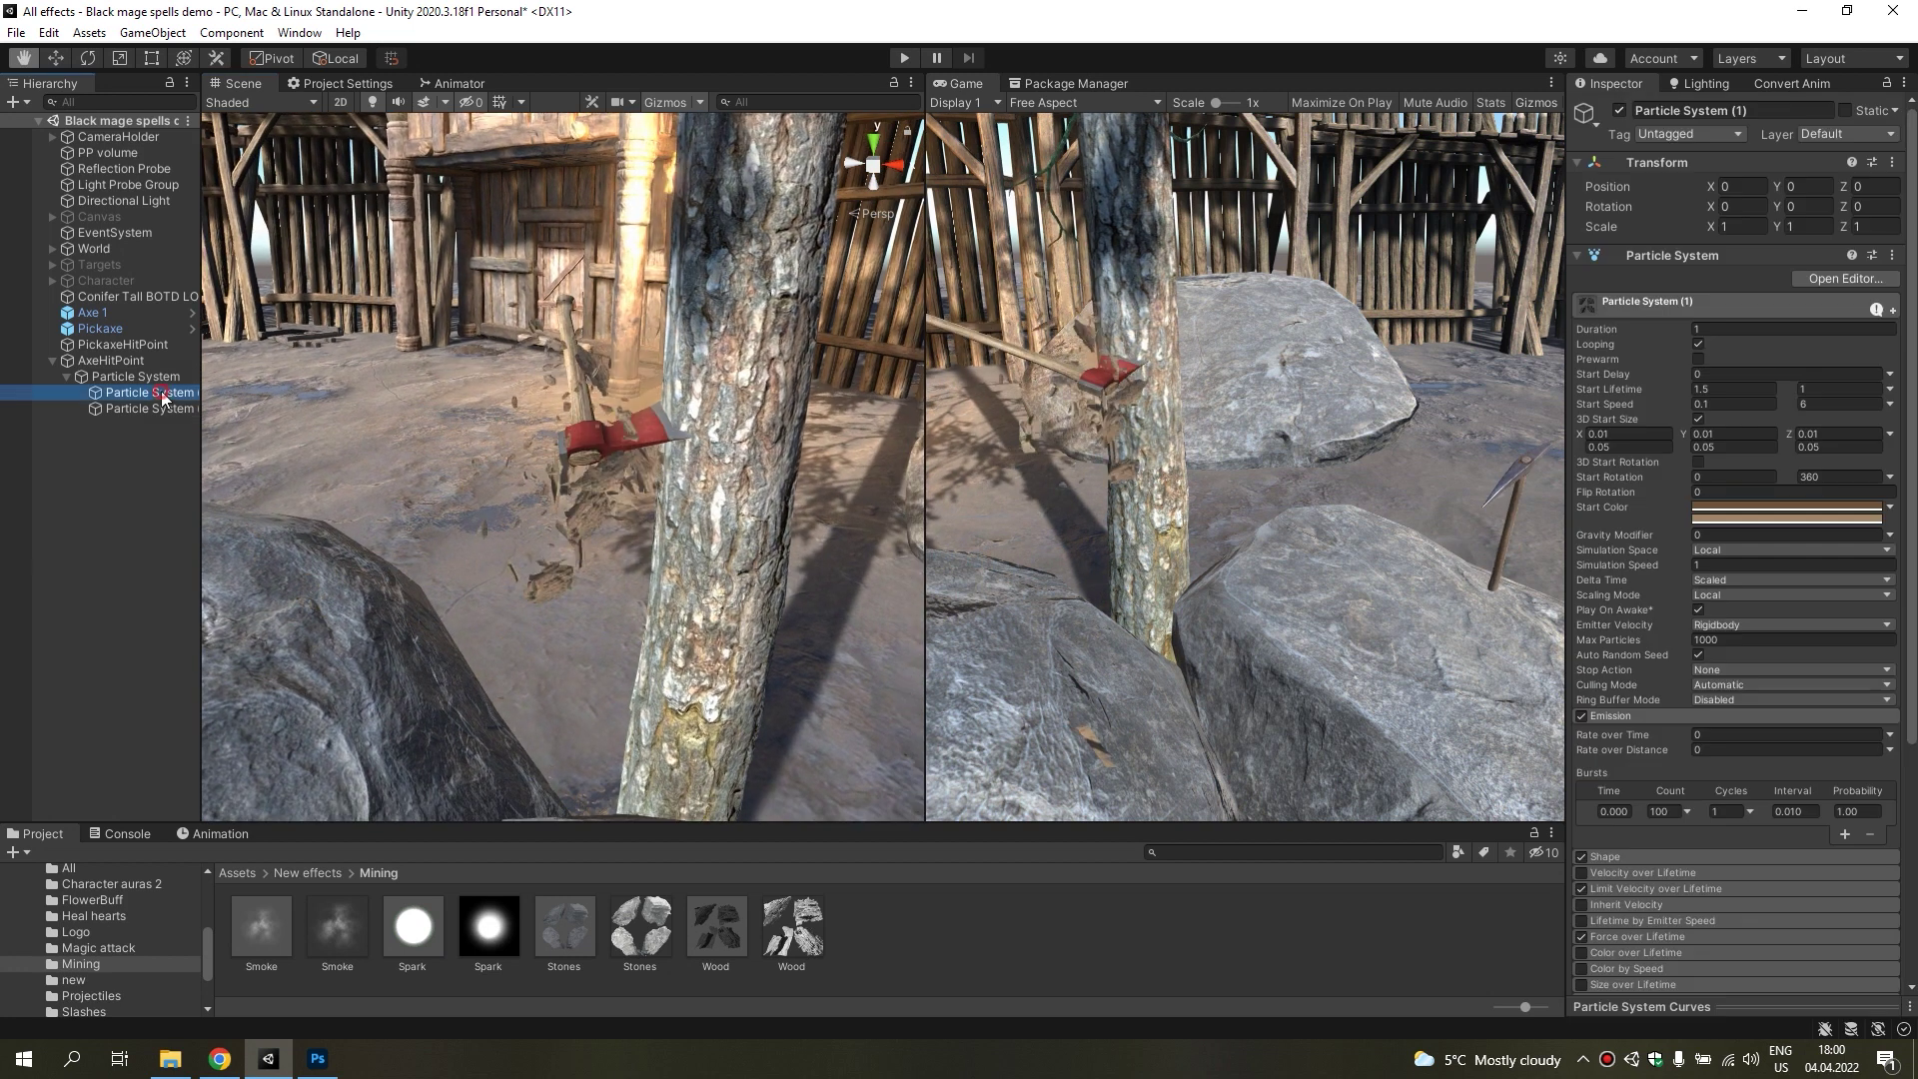
pyautogui.keyDown('ctrl'); pyautogui.click(135, 377); pyautogui.keyUp('ctrl')
pyautogui.moveTo(500, 520); pyautogui.dragTo(529, 545, button='right')
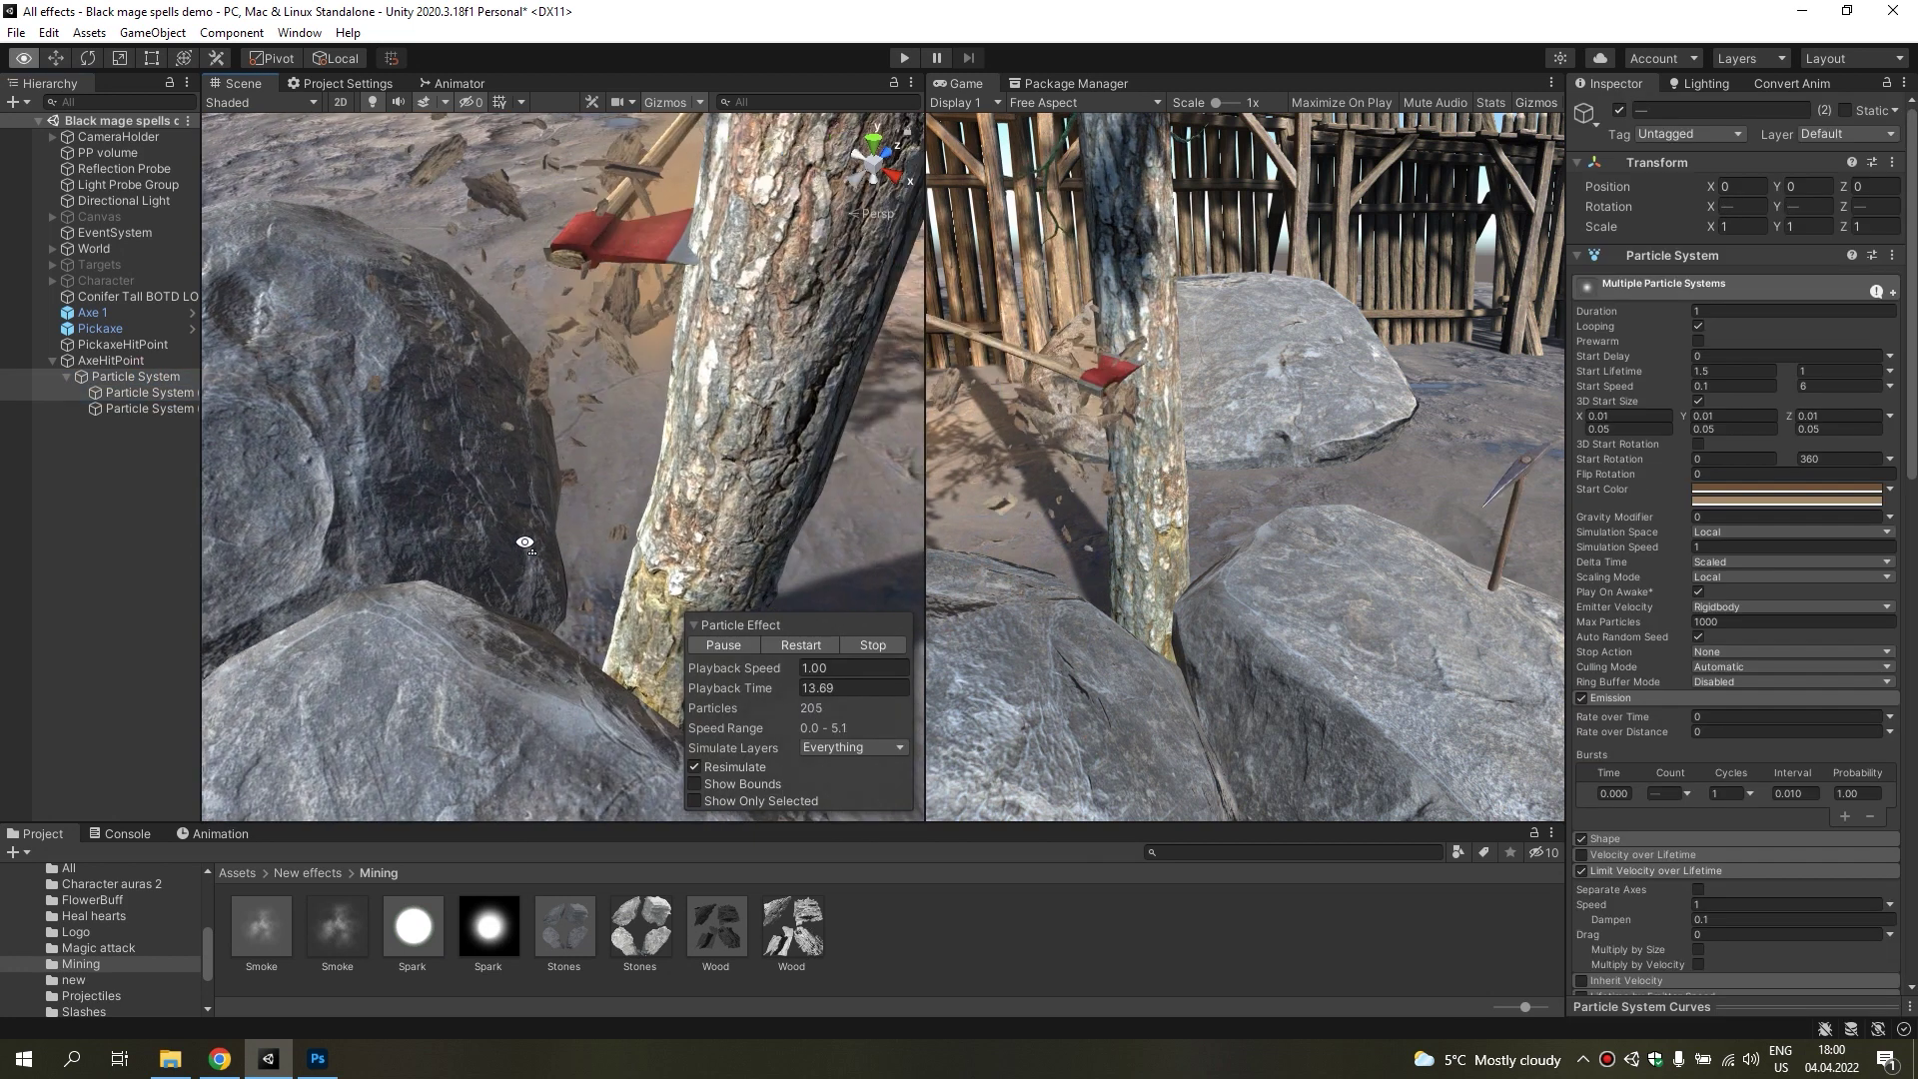
pyautogui.scroll(-4, 1840, 727)
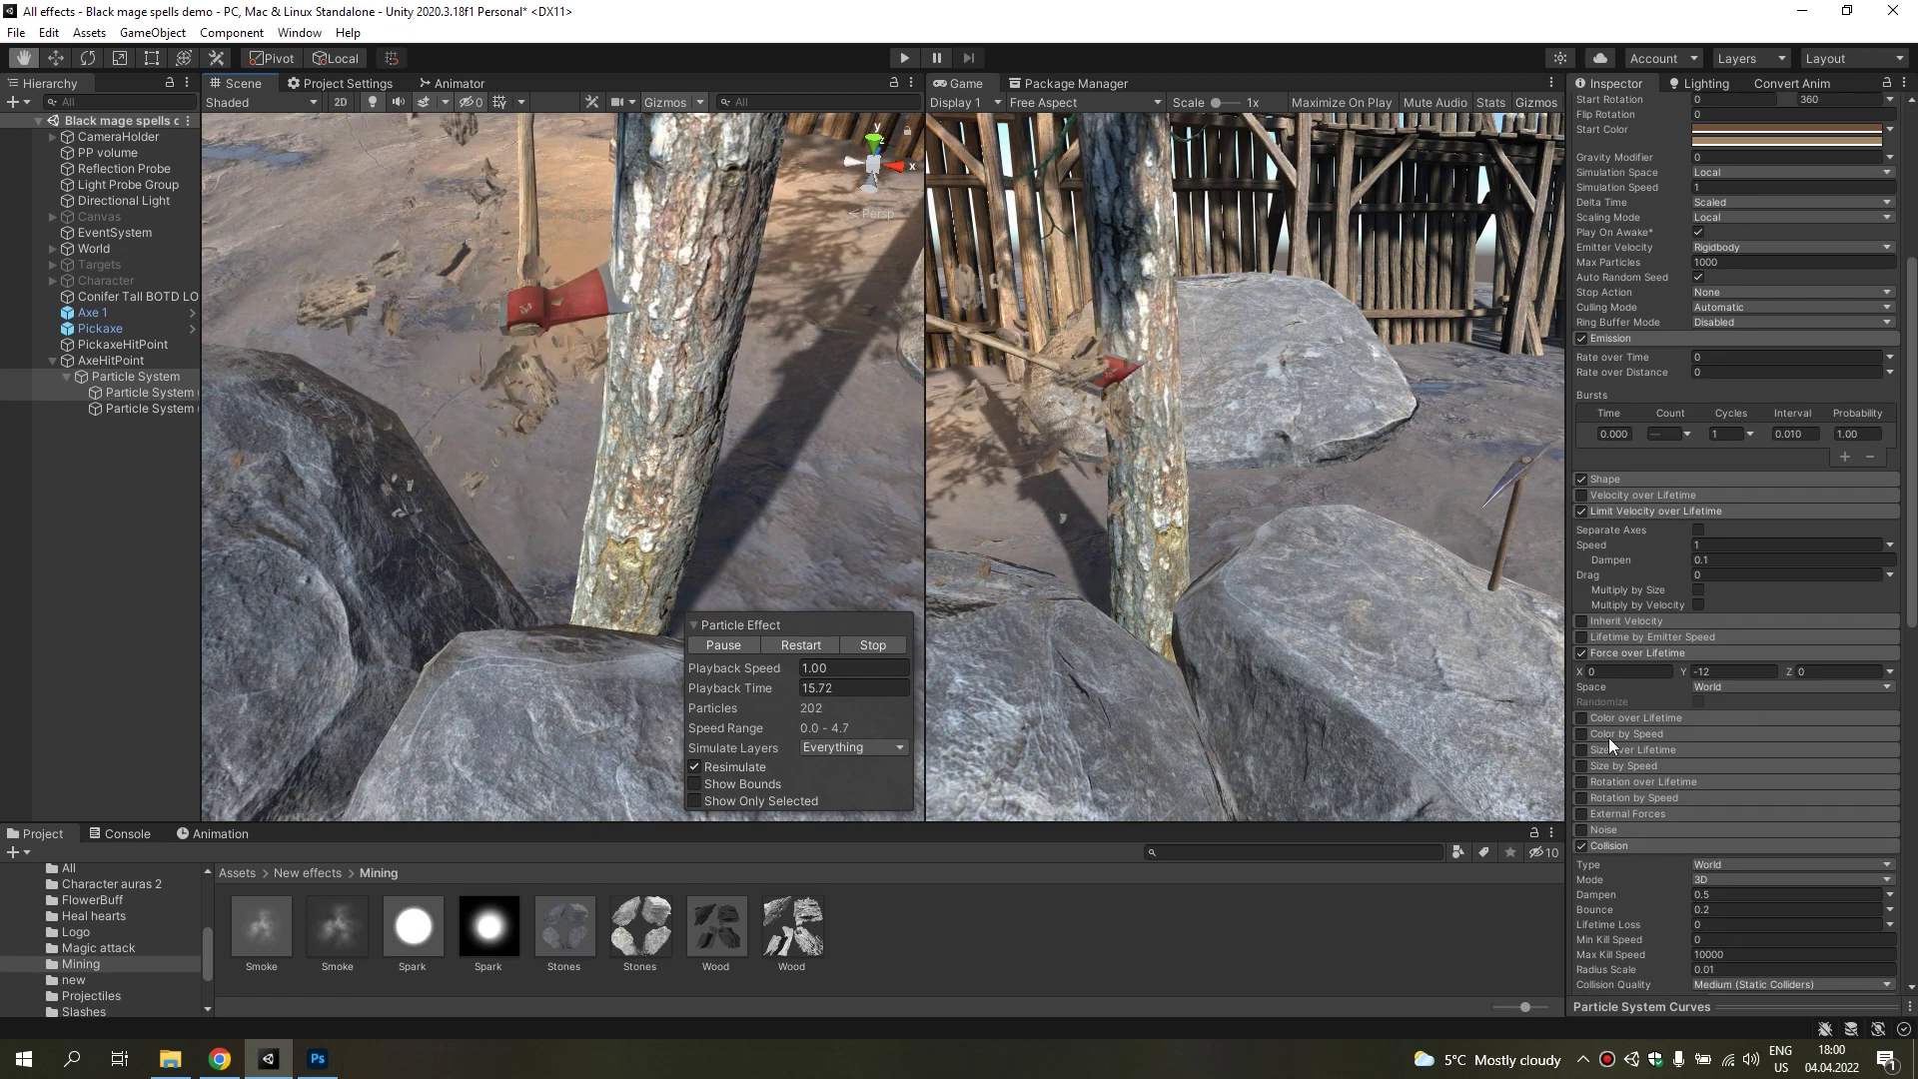
pyautogui.click(1647, 749)
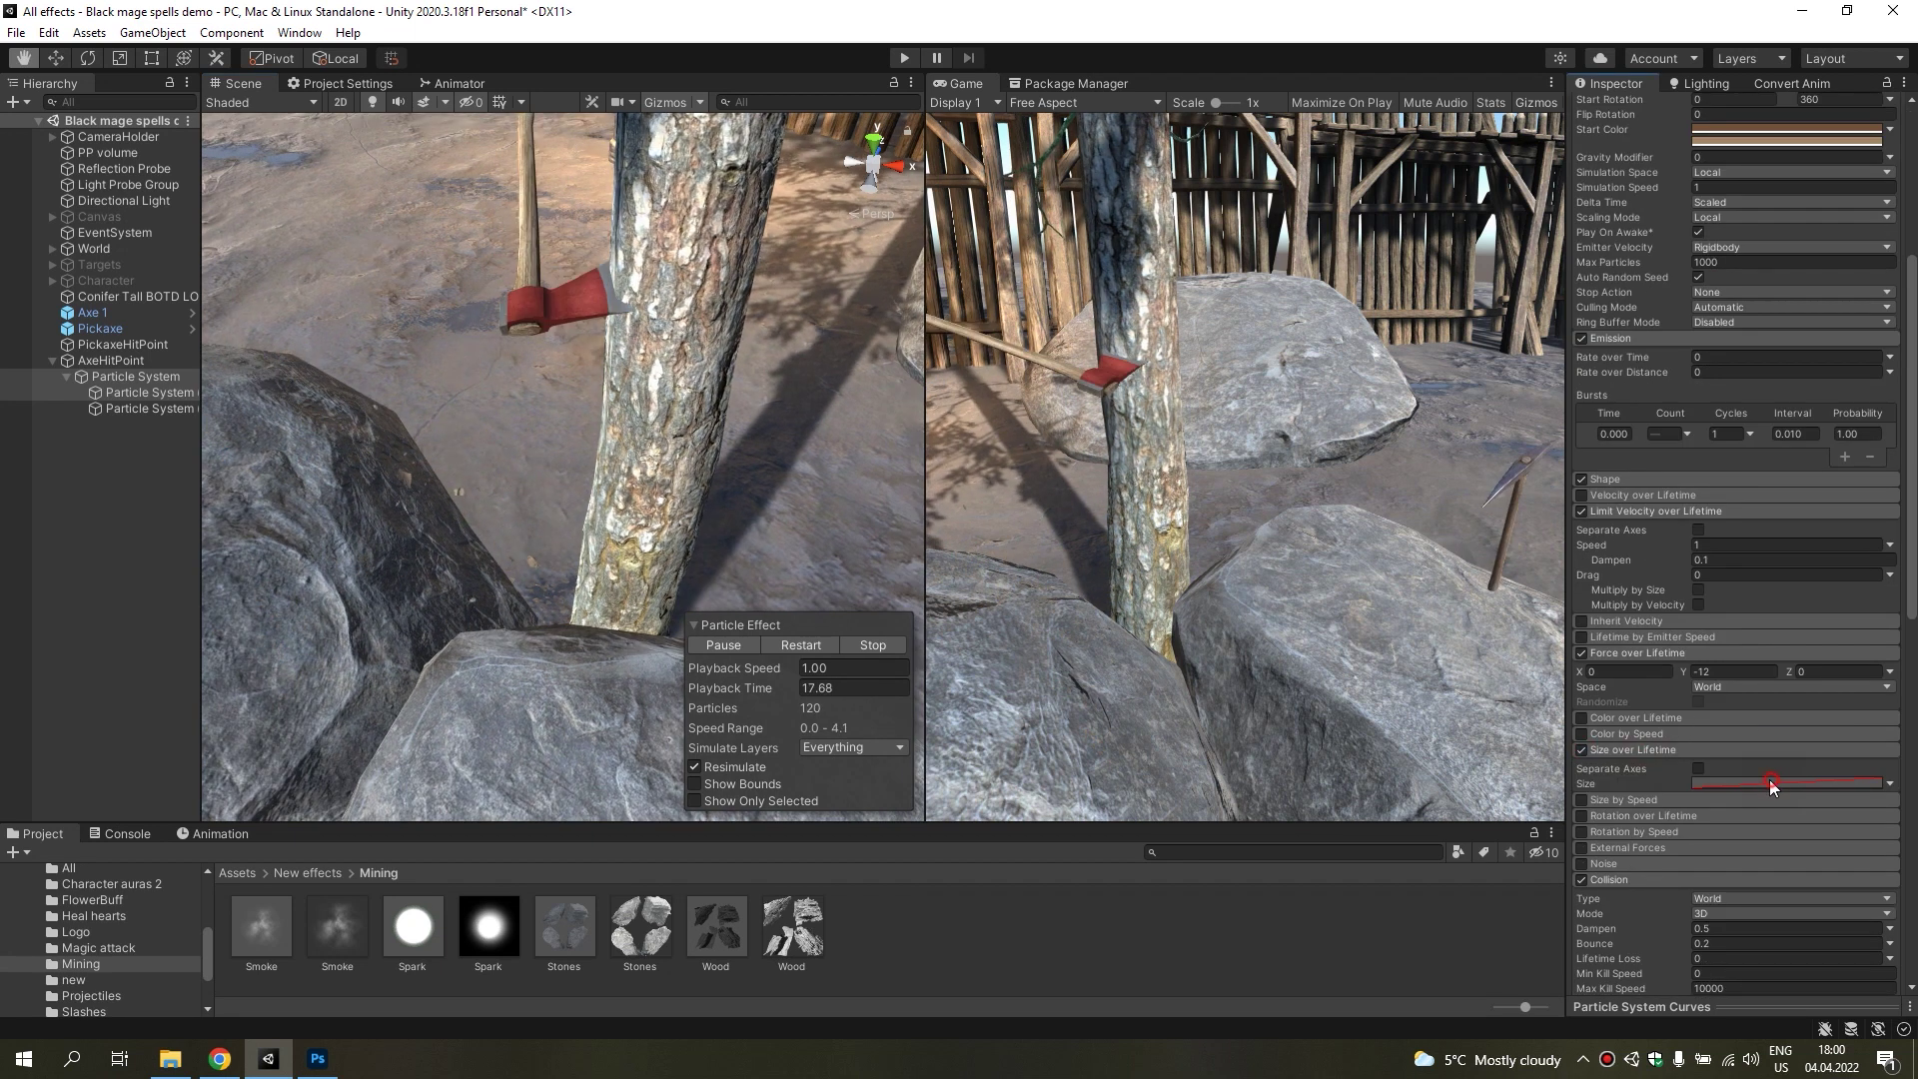
pyautogui.click(1591, 1003)
pyautogui.click(1585, 999)
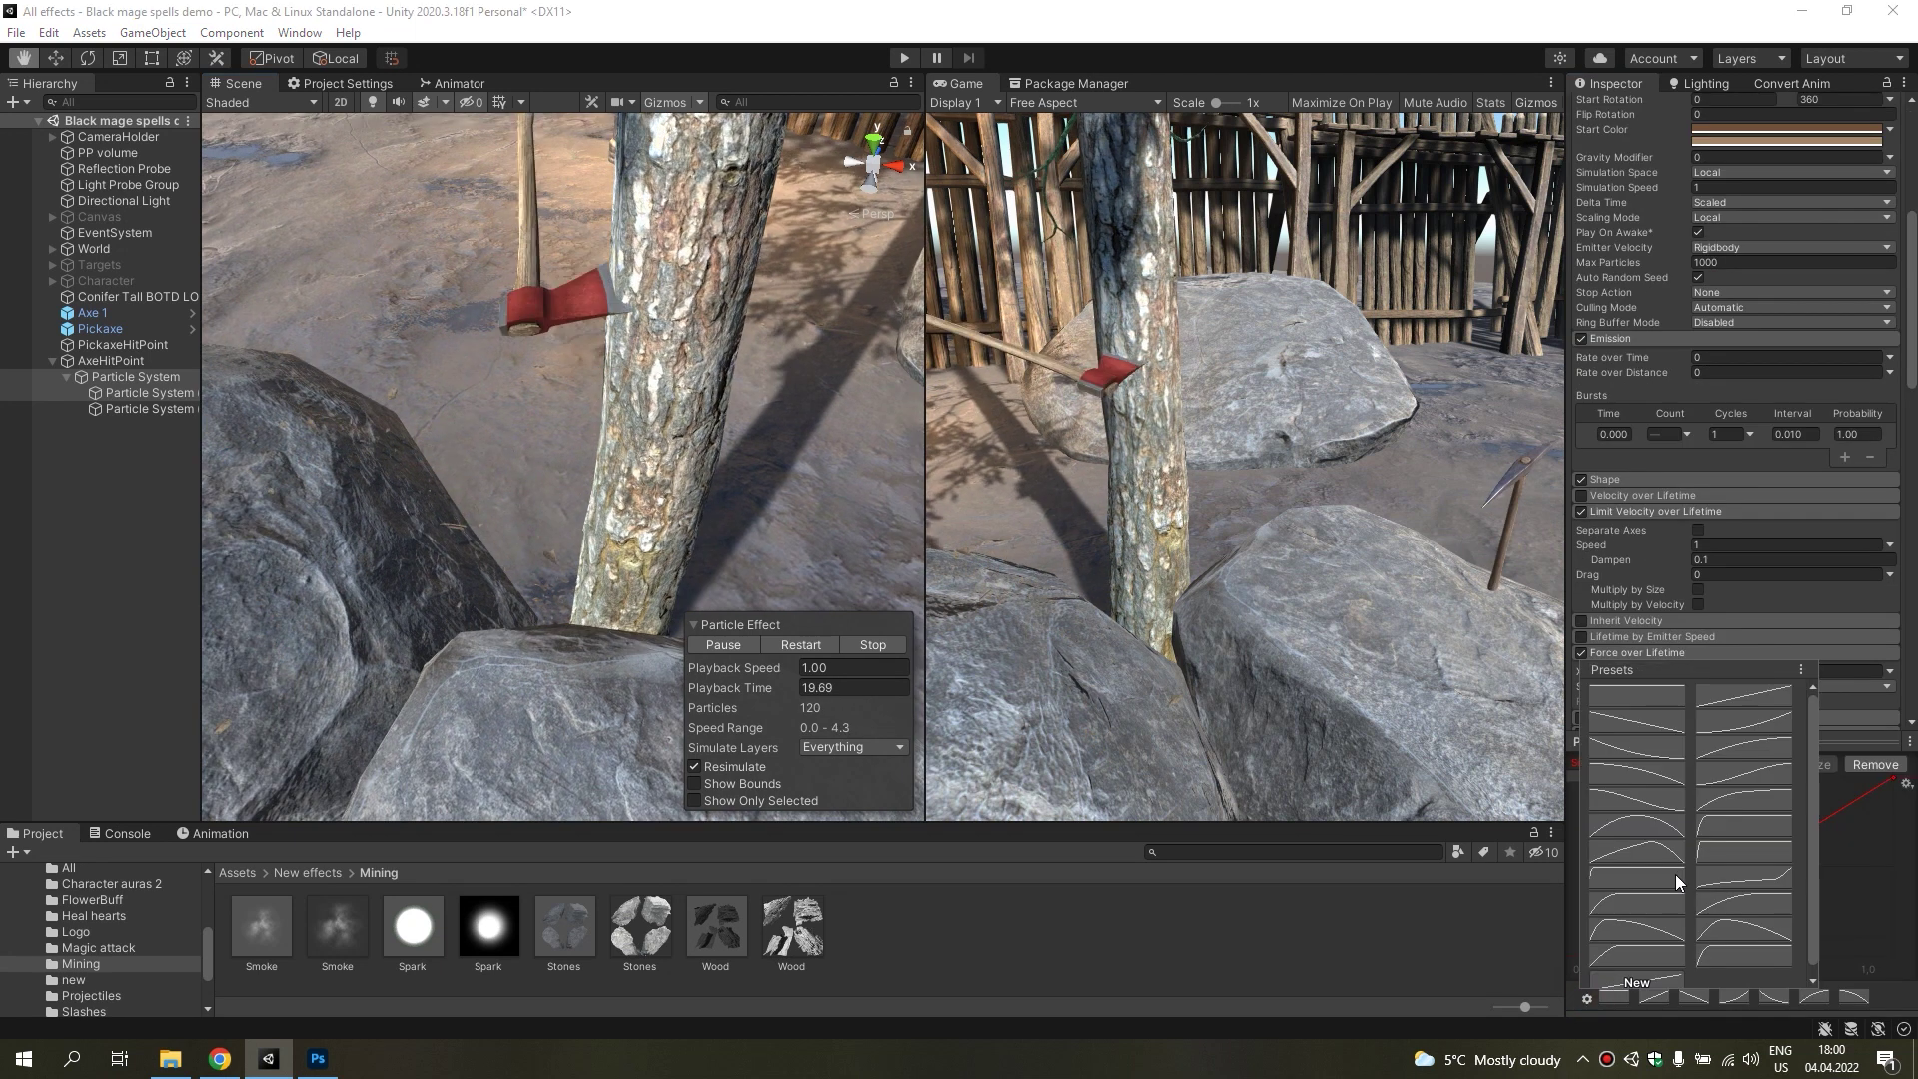
pyautogui.click(1654, 929)
pyautogui.moveTo(699, 470)
pyautogui.keyDown('alt'); pyautogui.mouseDown()
pyautogui.moveTo(728, 473)
pyautogui.moveTo(596, 526)
pyautogui.moveTo(316, 452)
pyautogui.mouseUp(); pyautogui.keyUp('alt')
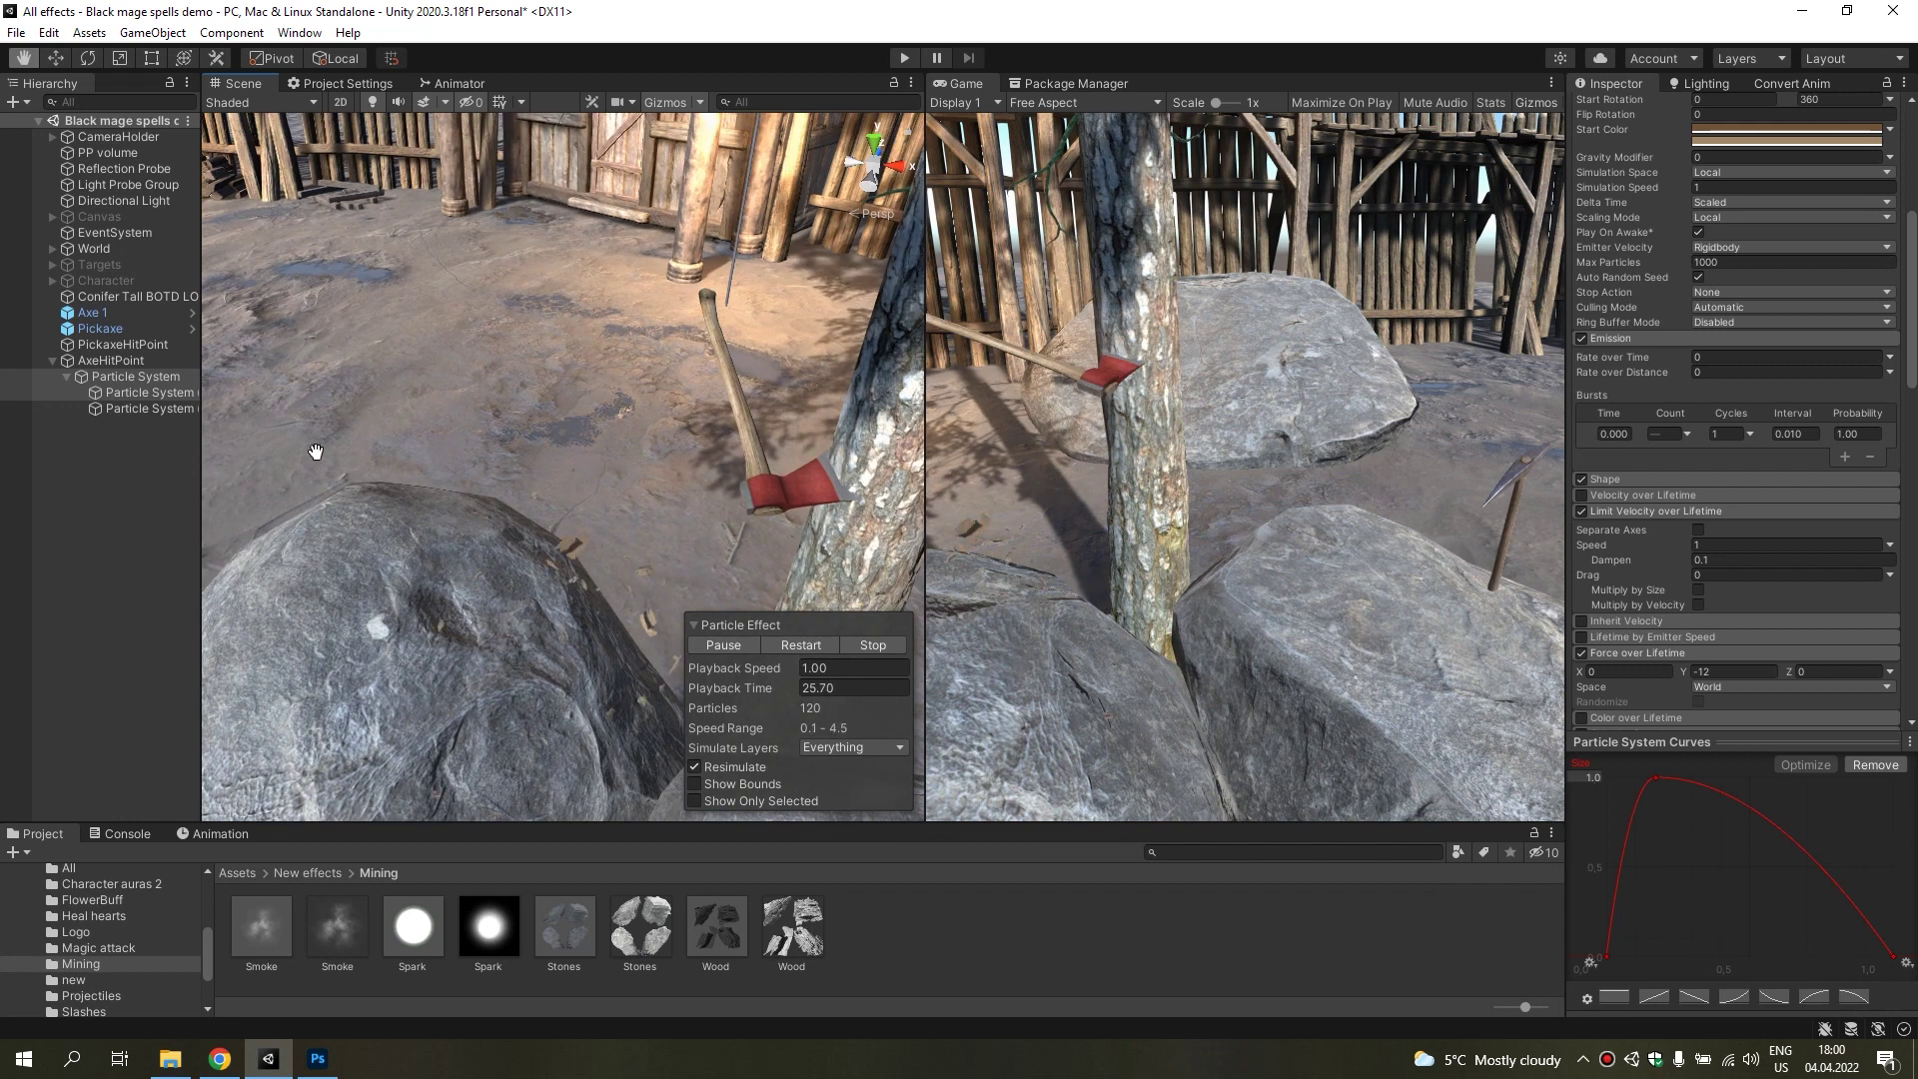
pyautogui.doubleClick(130, 376)
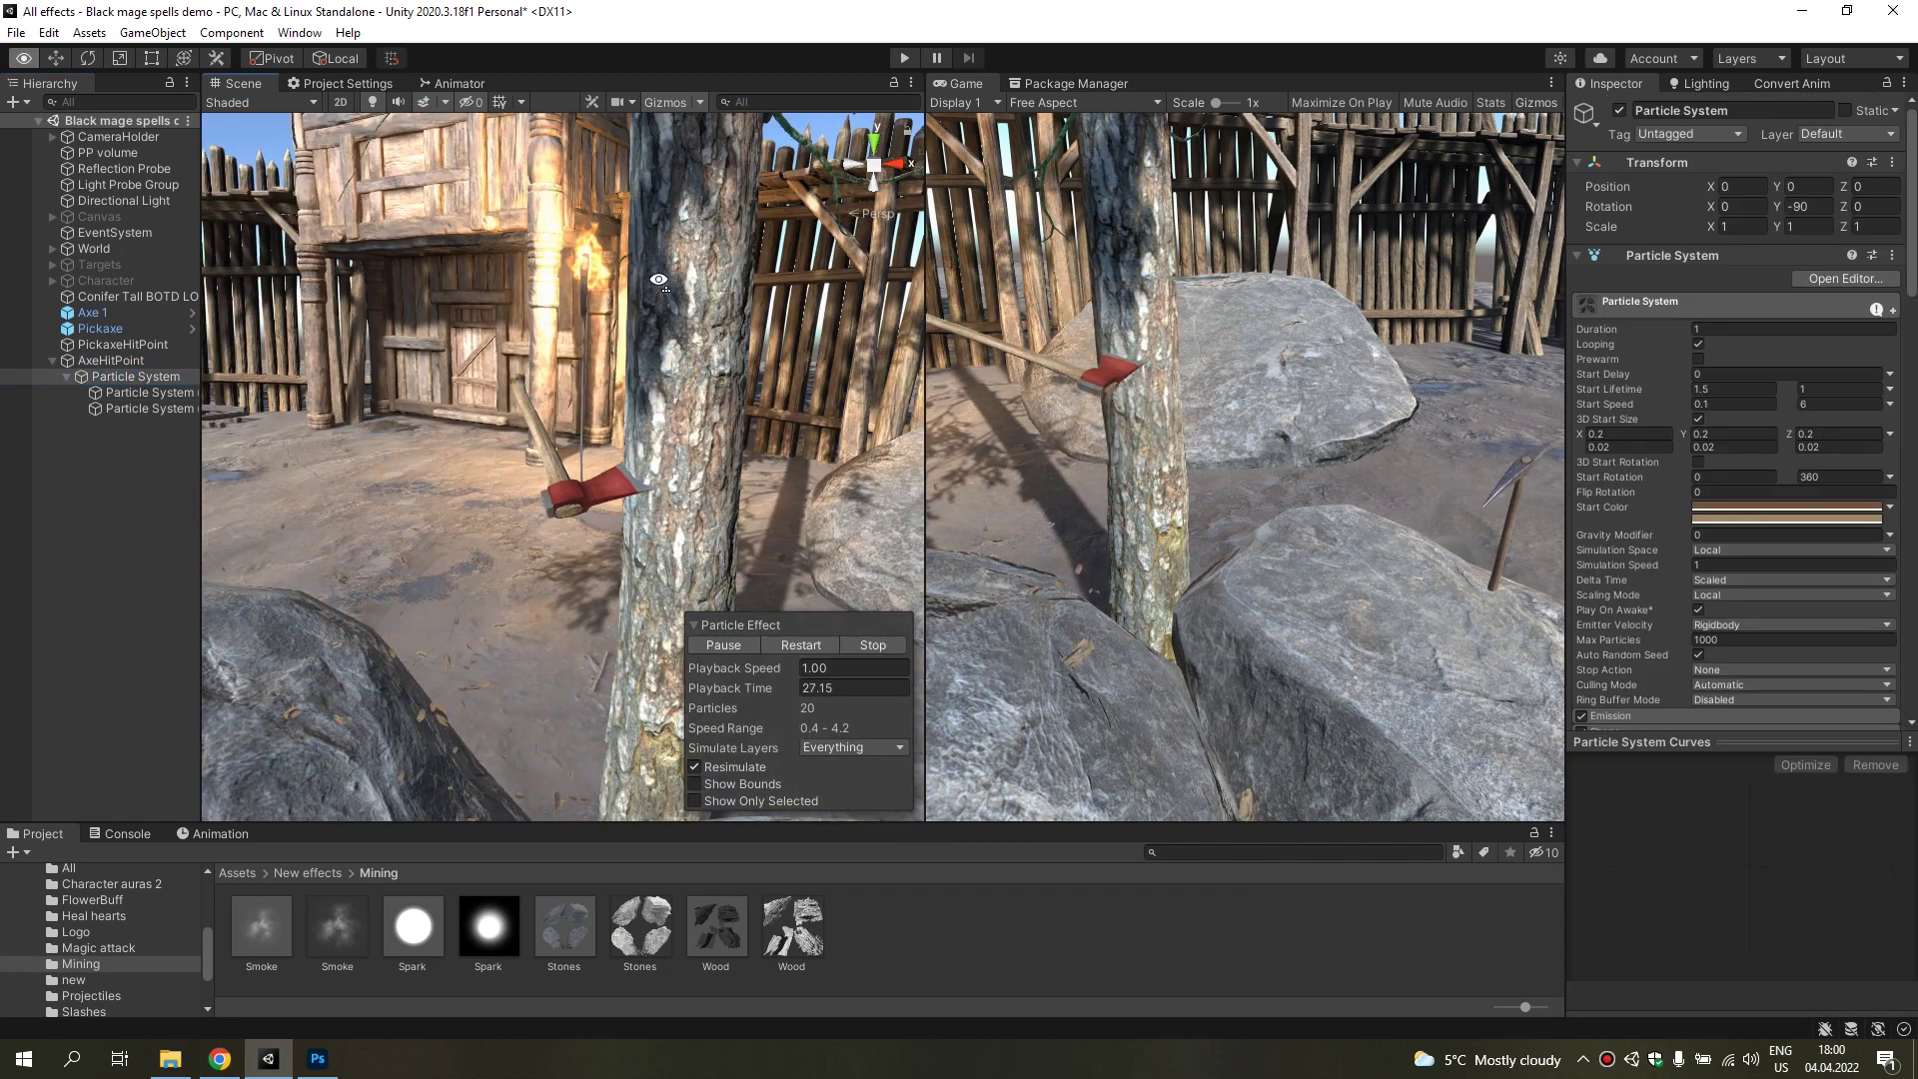
# Duplicate Logging2 and parent the copy under PickaxeHitPoint with a reset Transform.
pyautogui.click(799, 645)
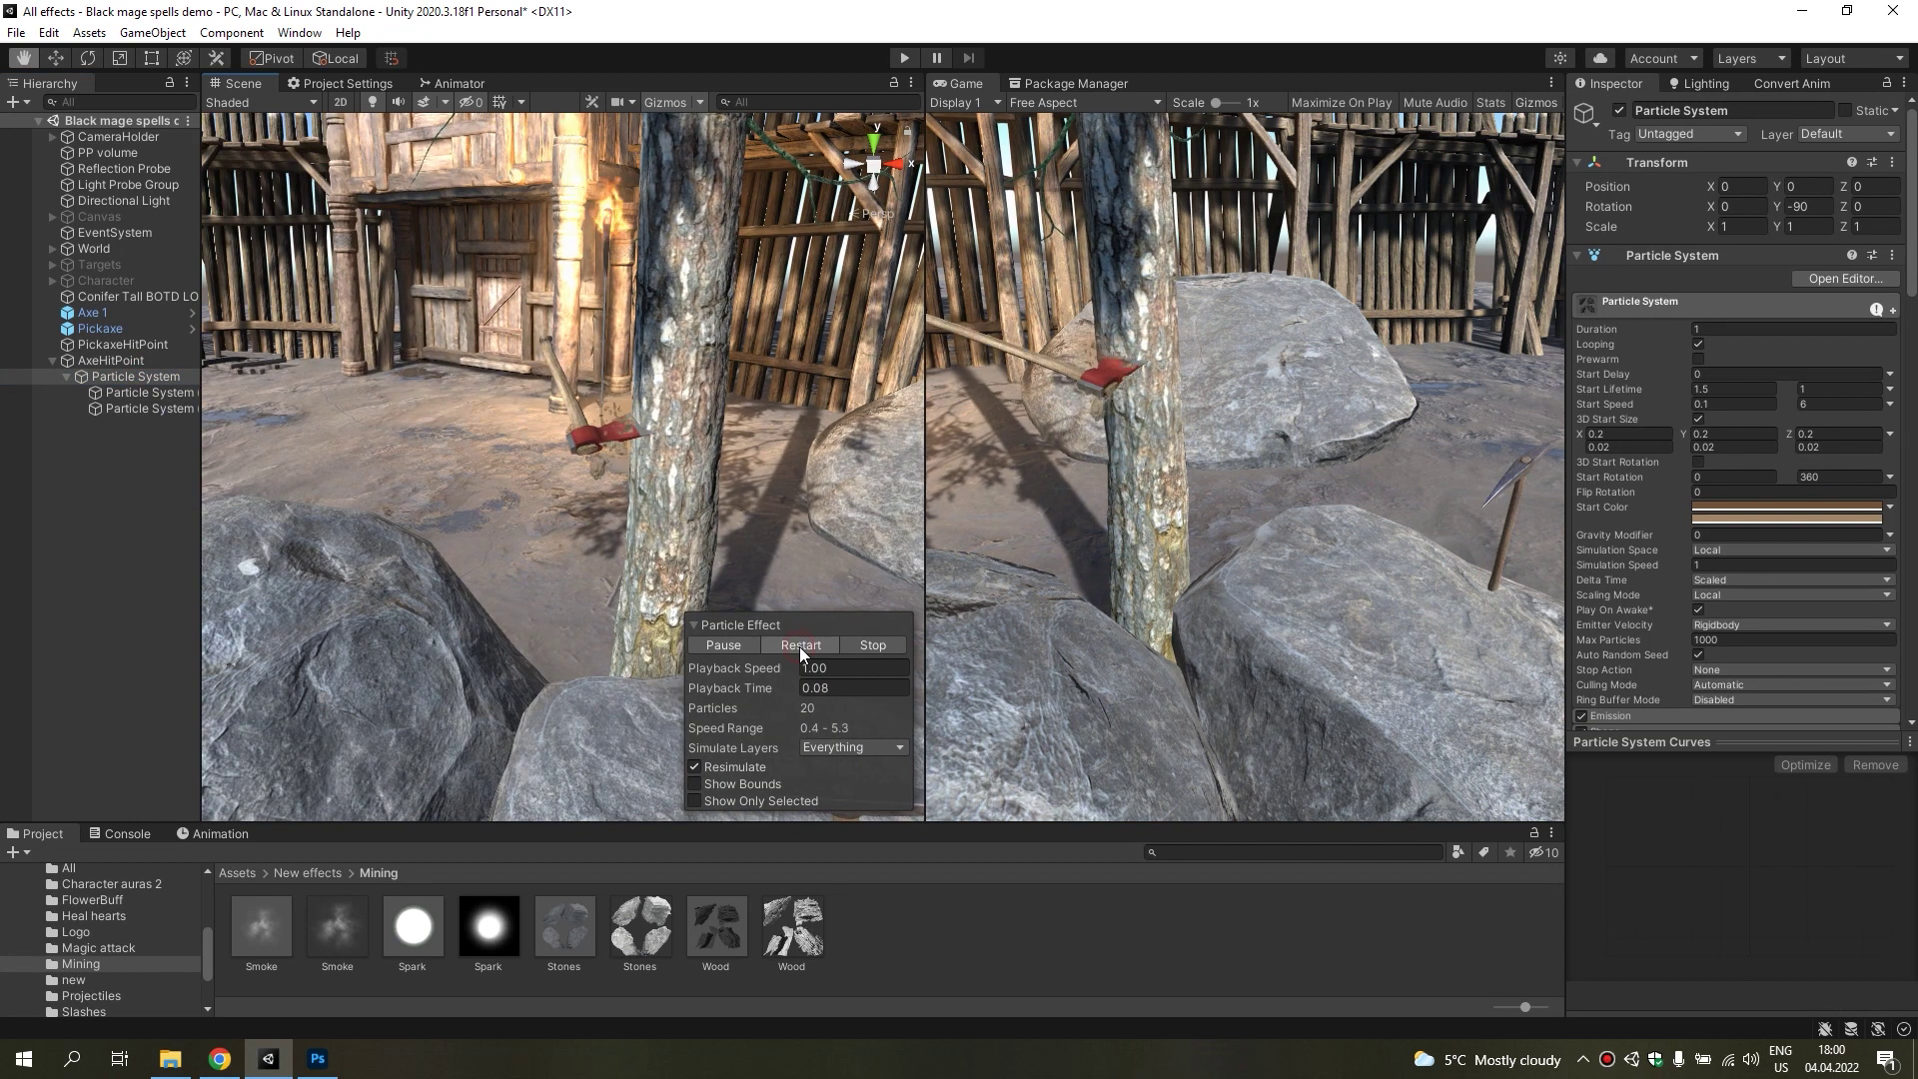
pyautogui.keyDown('alt'); pyautogui.moveTo(799, 619); pyautogui.dragTo(767, 601); pyautogui.keyUp('alt')
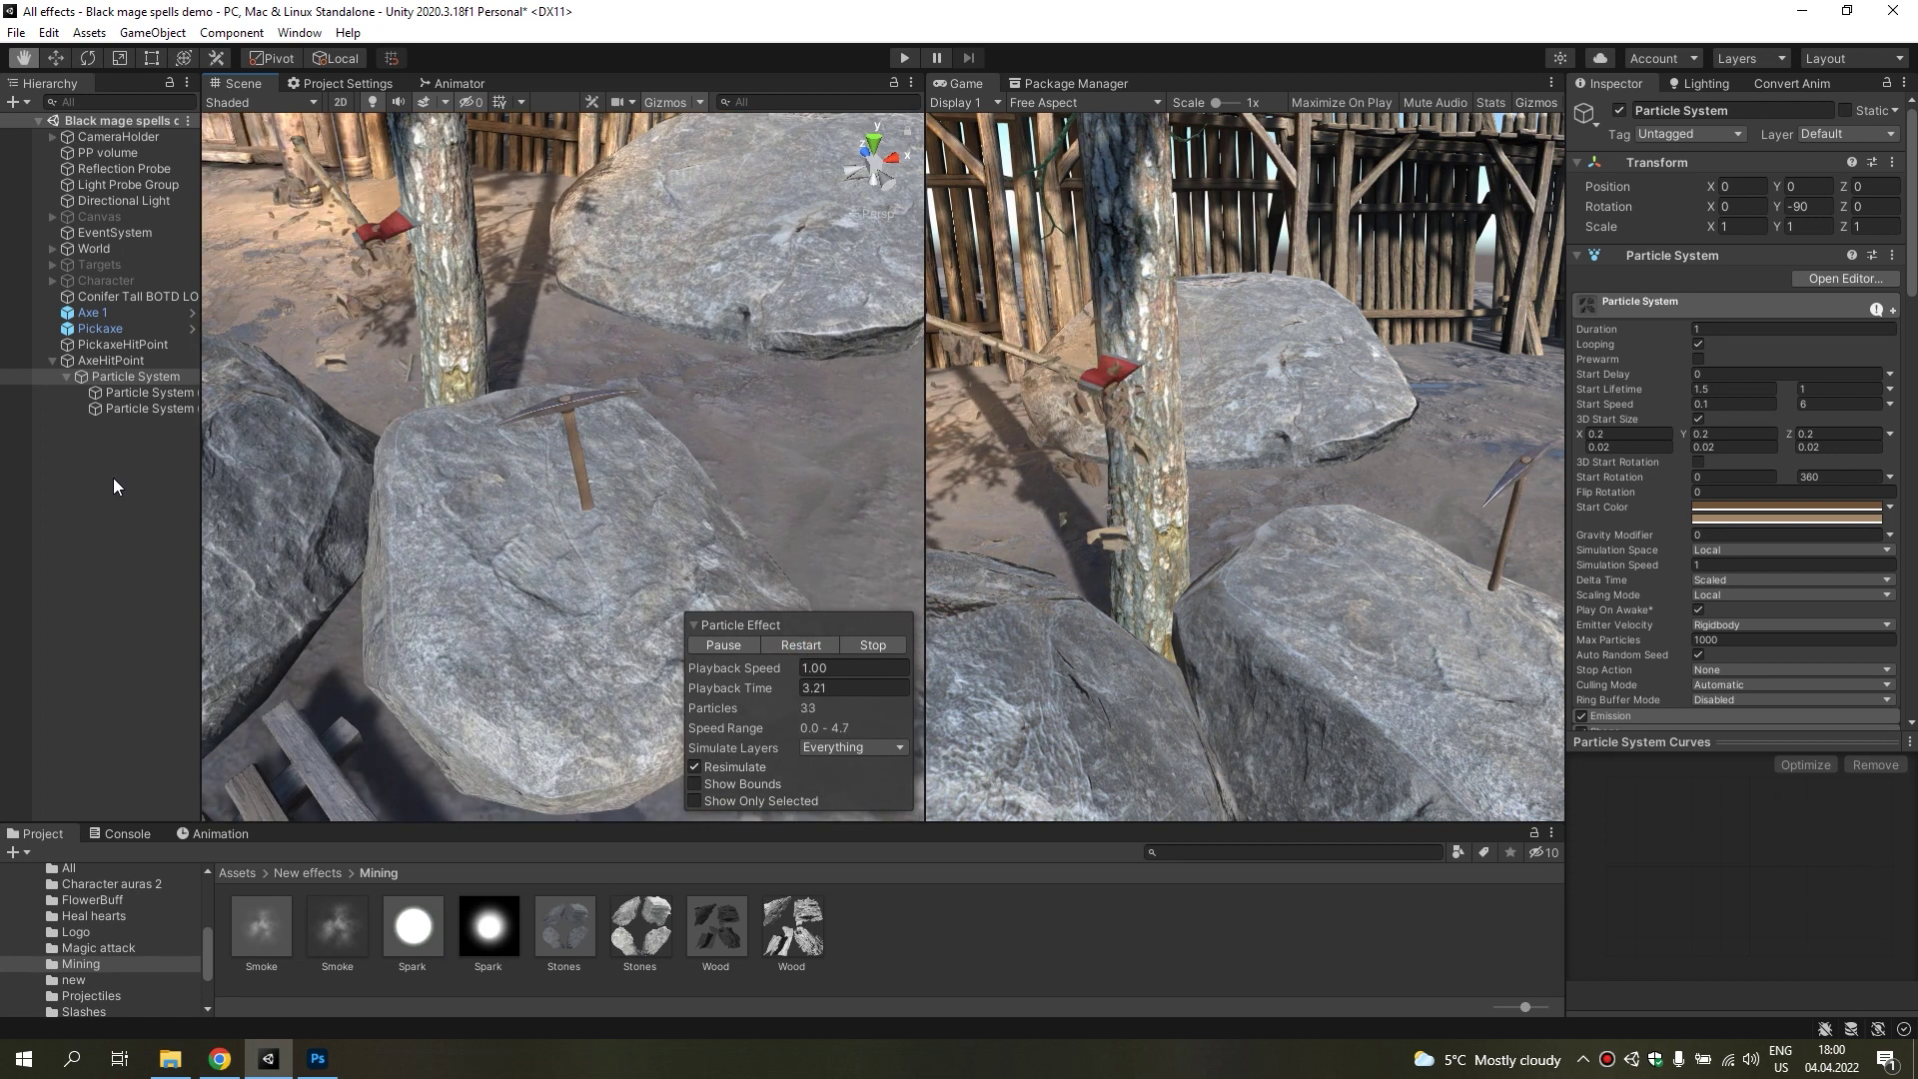
pyautogui.click(66, 377)
pyautogui.moveTo(600, 458)
pyautogui.keyDown('alt'); pyautogui.mouseDown()
pyautogui.moveTo(657, 463)
pyautogui.moveTo(658, 480)
pyautogui.mouseUp(); pyautogui.keyUp('alt')
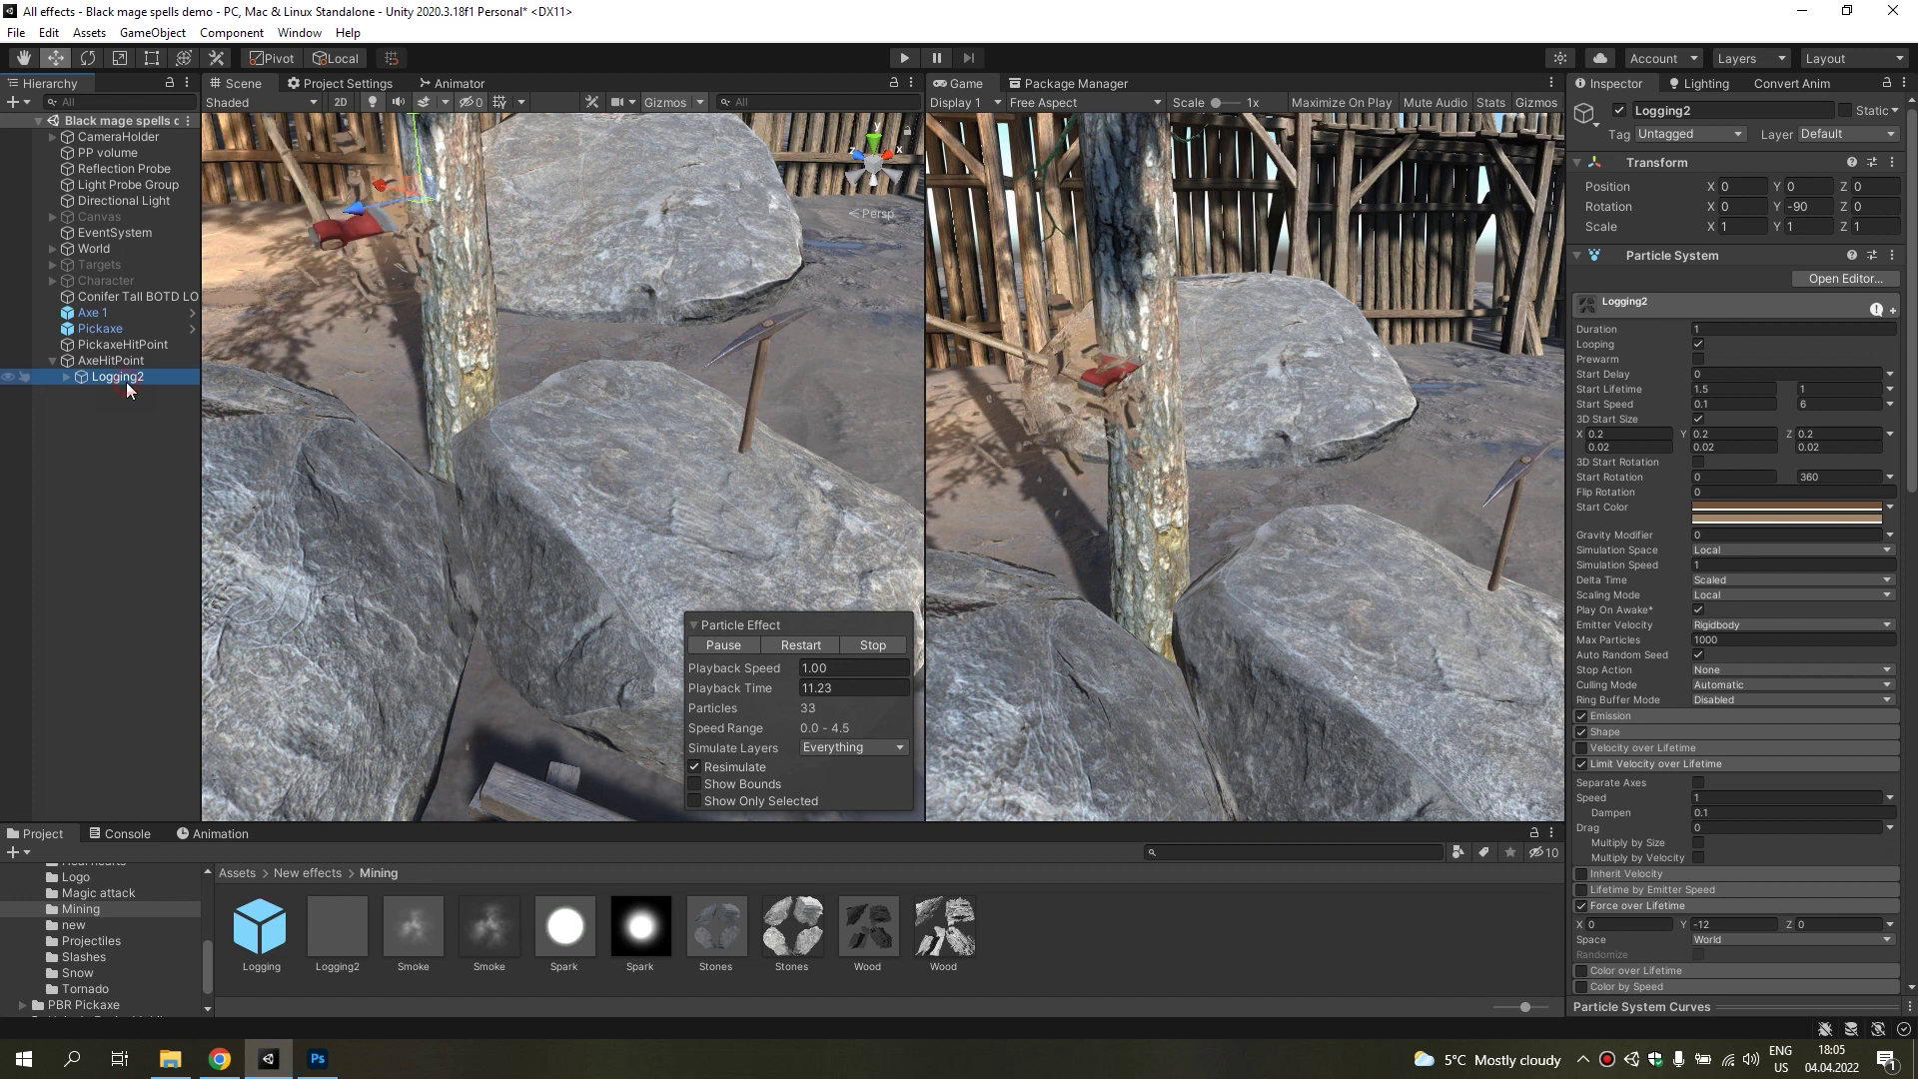
pyautogui.hotkey('ctrl', 'd')
pyautogui.moveTo(126, 390); pyautogui.dragTo(112, 345)
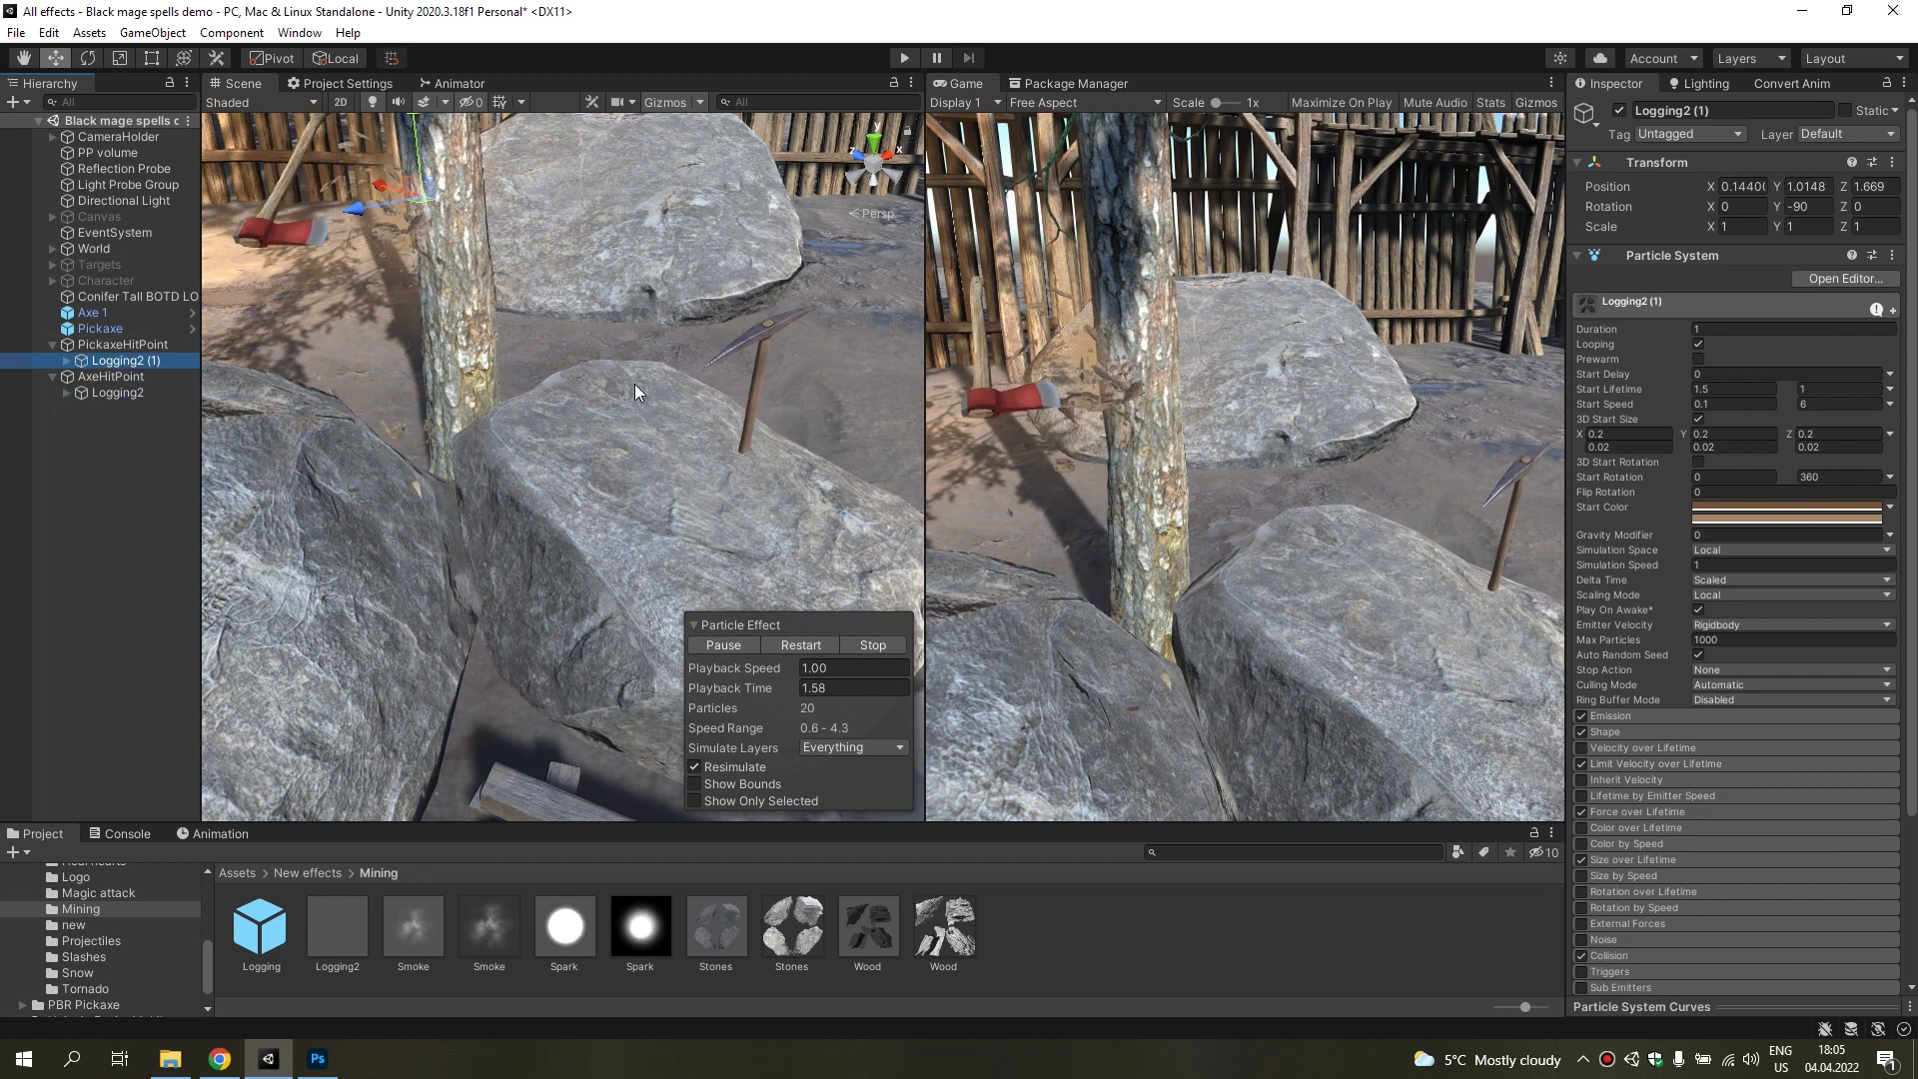
pyautogui.click(1891, 162)
pyautogui.click(1718, 170)
# Rotate Logging2 (1) to -90 on X and expand it to show Wood and Smoke.
pyautogui.moveTo(699, 430)
pyautogui.keyDown('alt'); pyautogui.mouseDown()
pyautogui.moveTo(687, 416)
pyautogui.moveTo(705, 425)
pyautogui.mouseUp(); pyautogui.keyUp('alt')
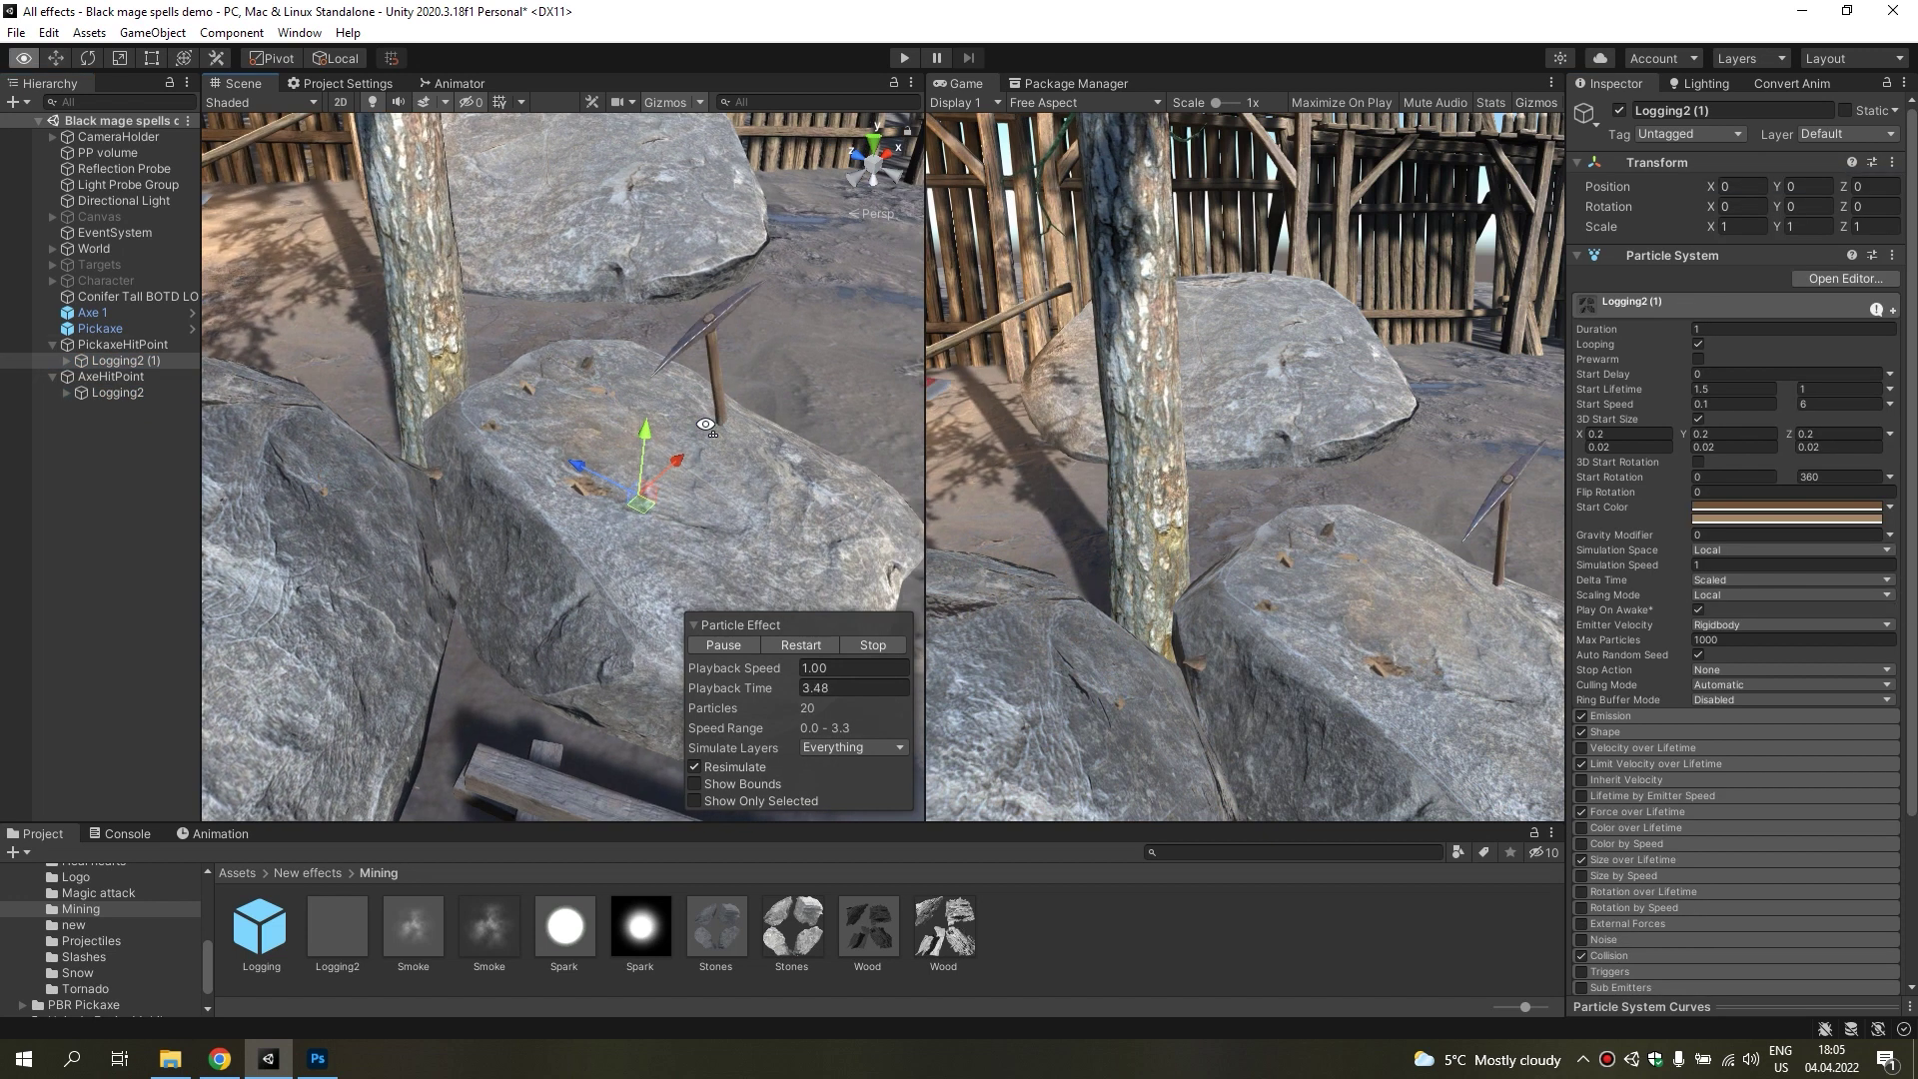
pyautogui.click(143, 392)
pyautogui.click(819, 644)
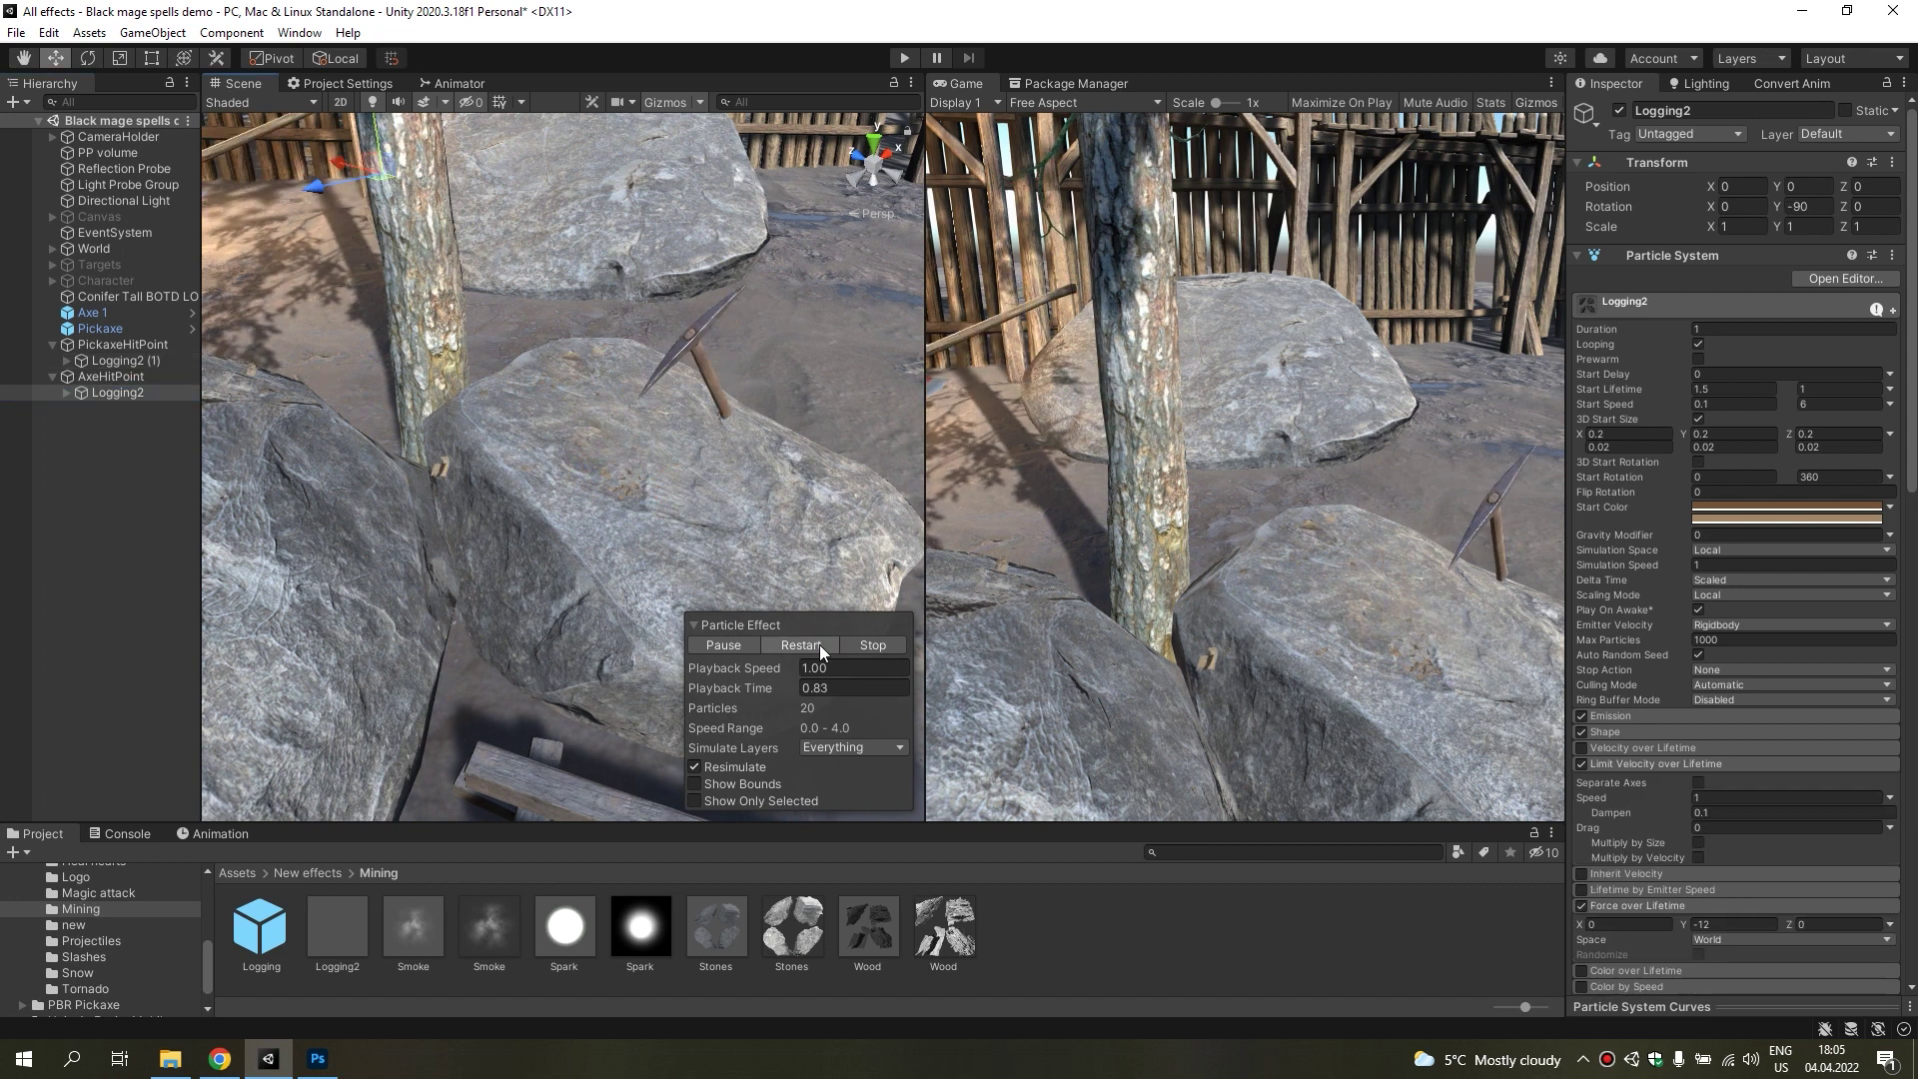
pyautogui.click(137, 362)
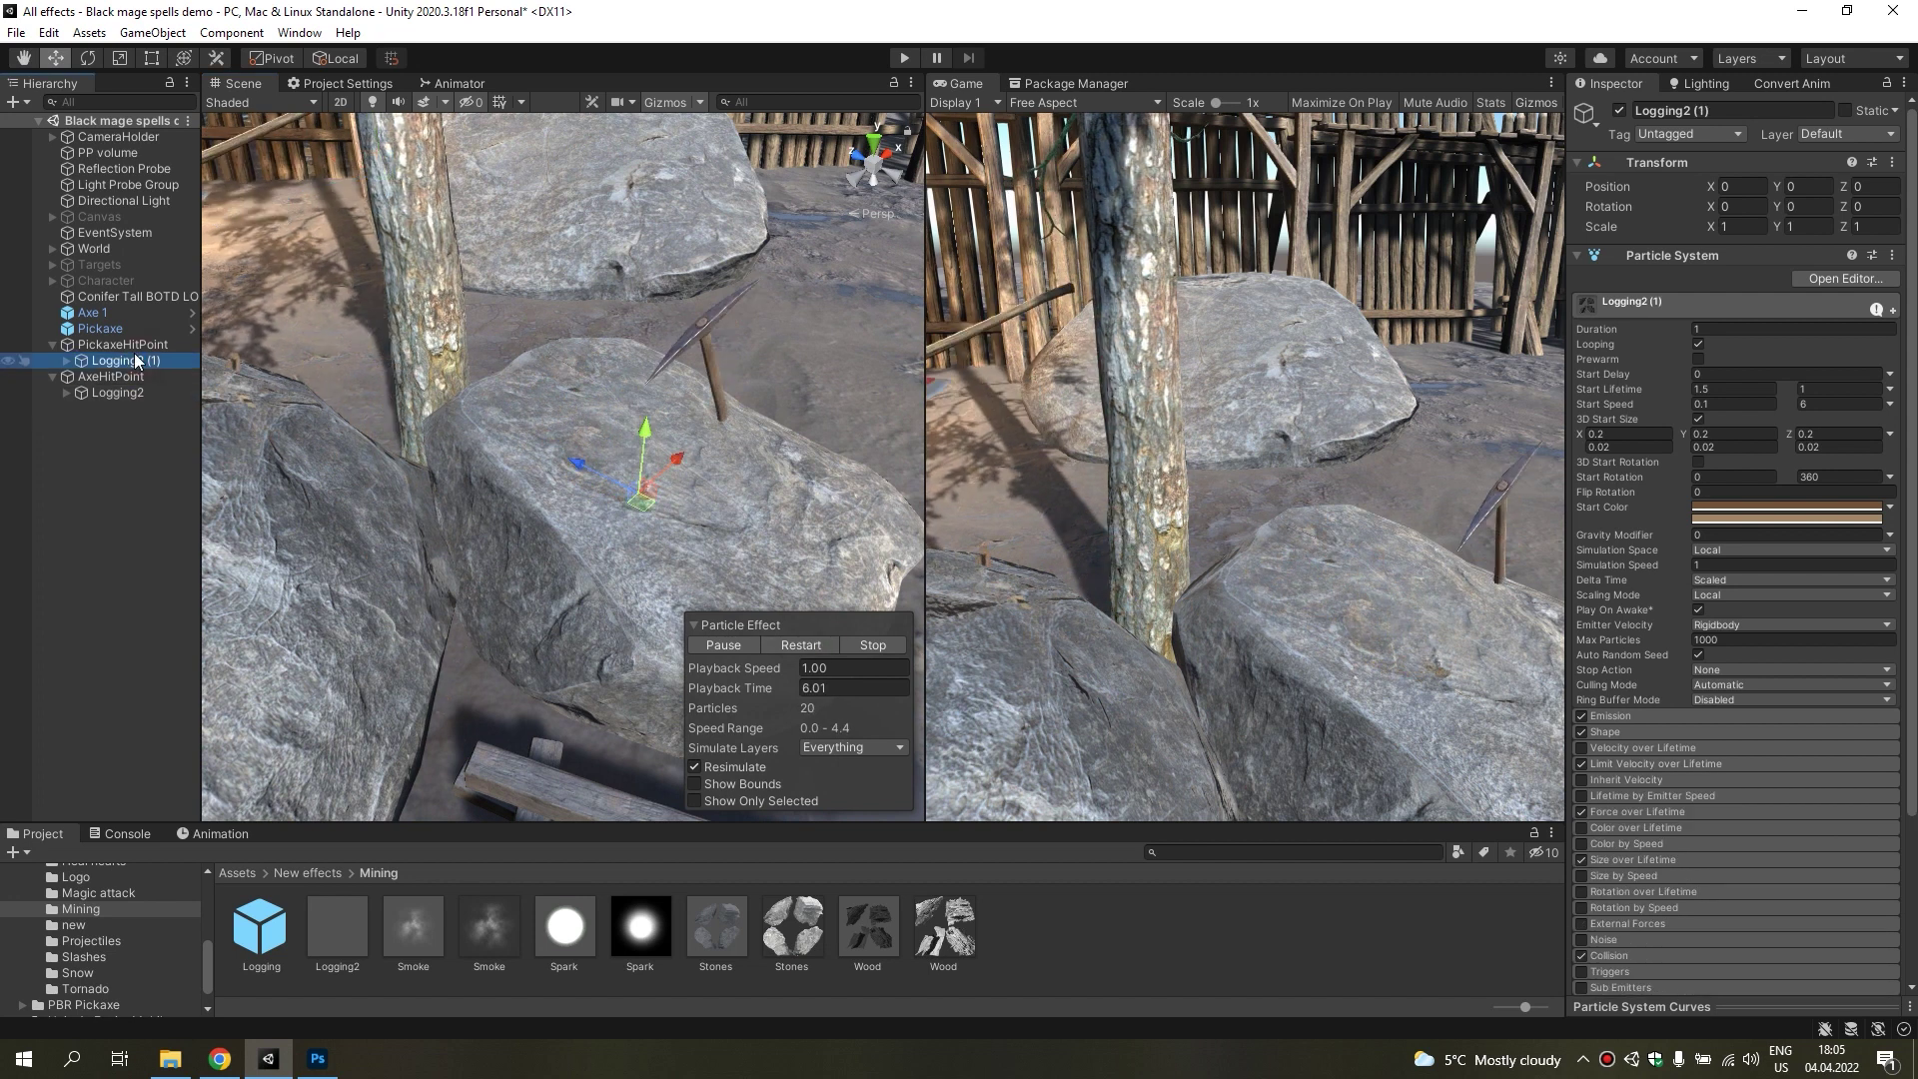
pyautogui.doubleClick(137, 361)
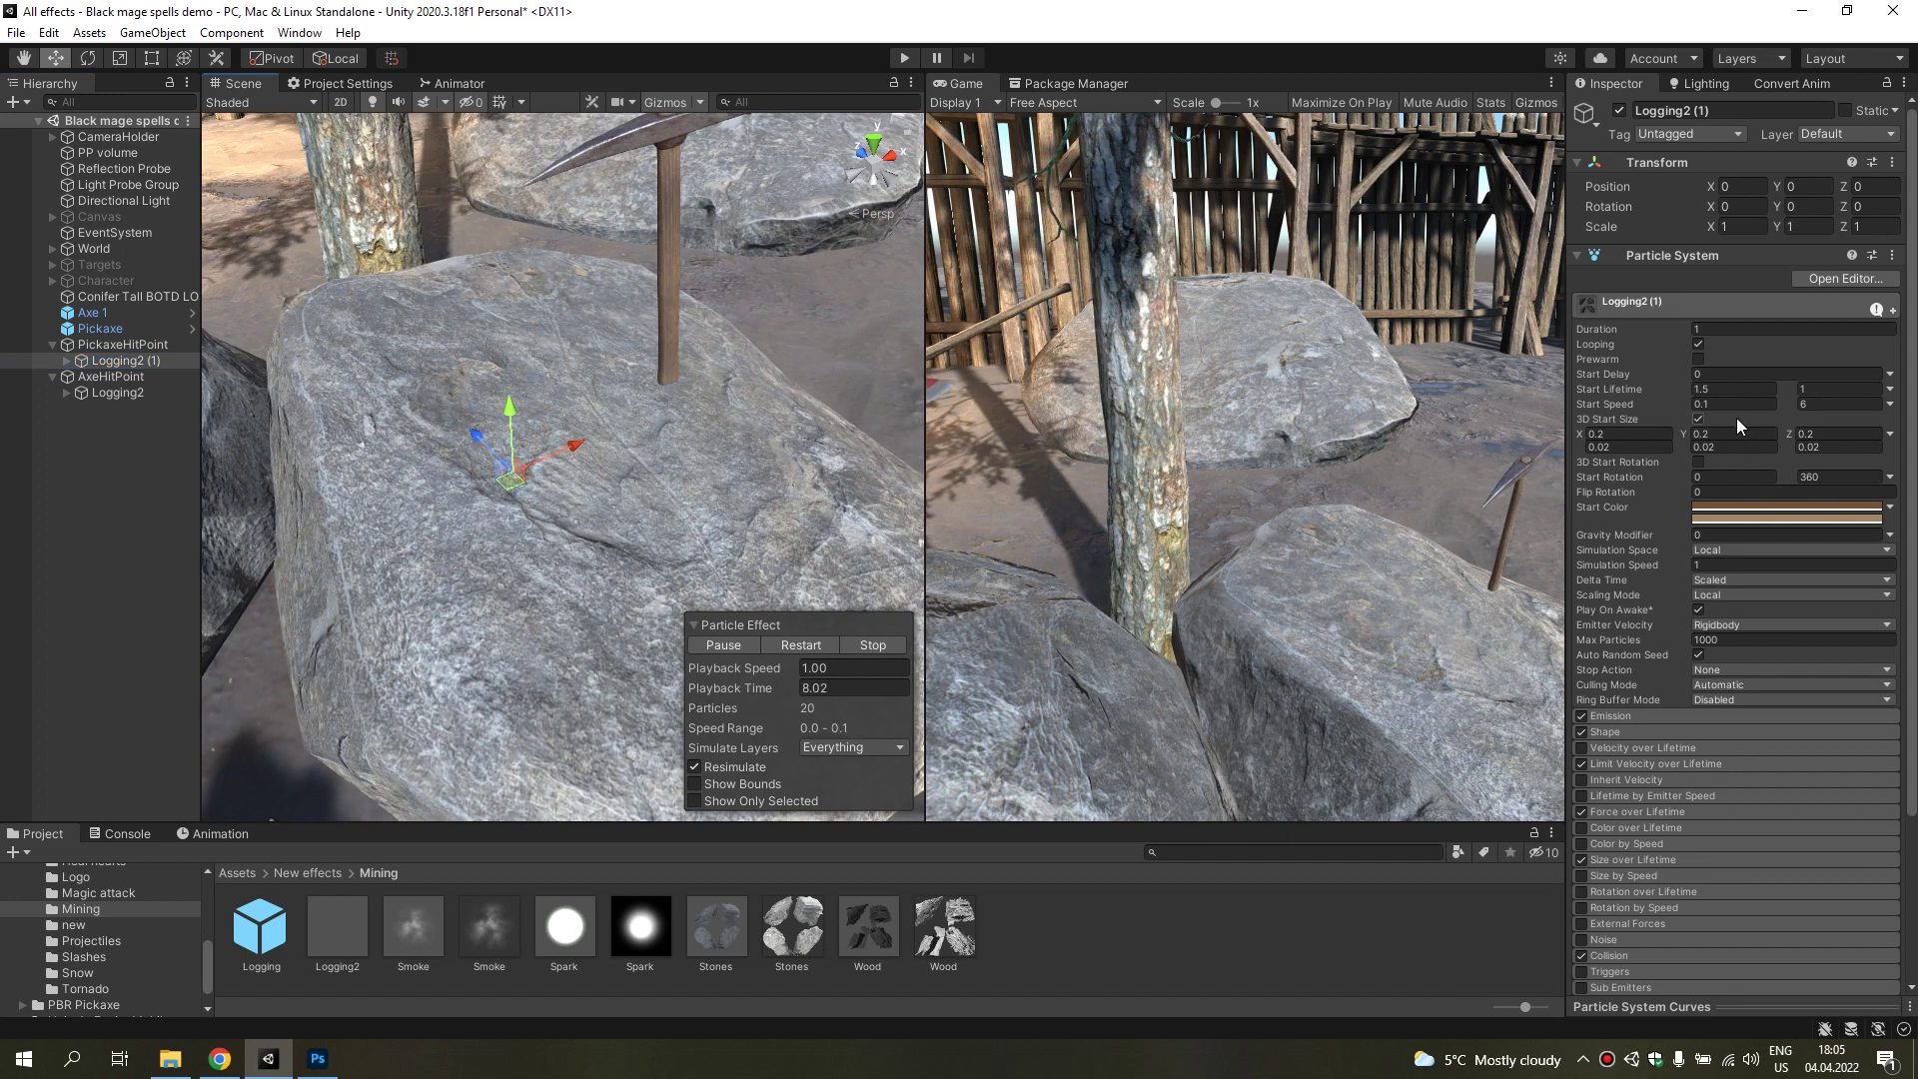
pyautogui.click(1739, 209)
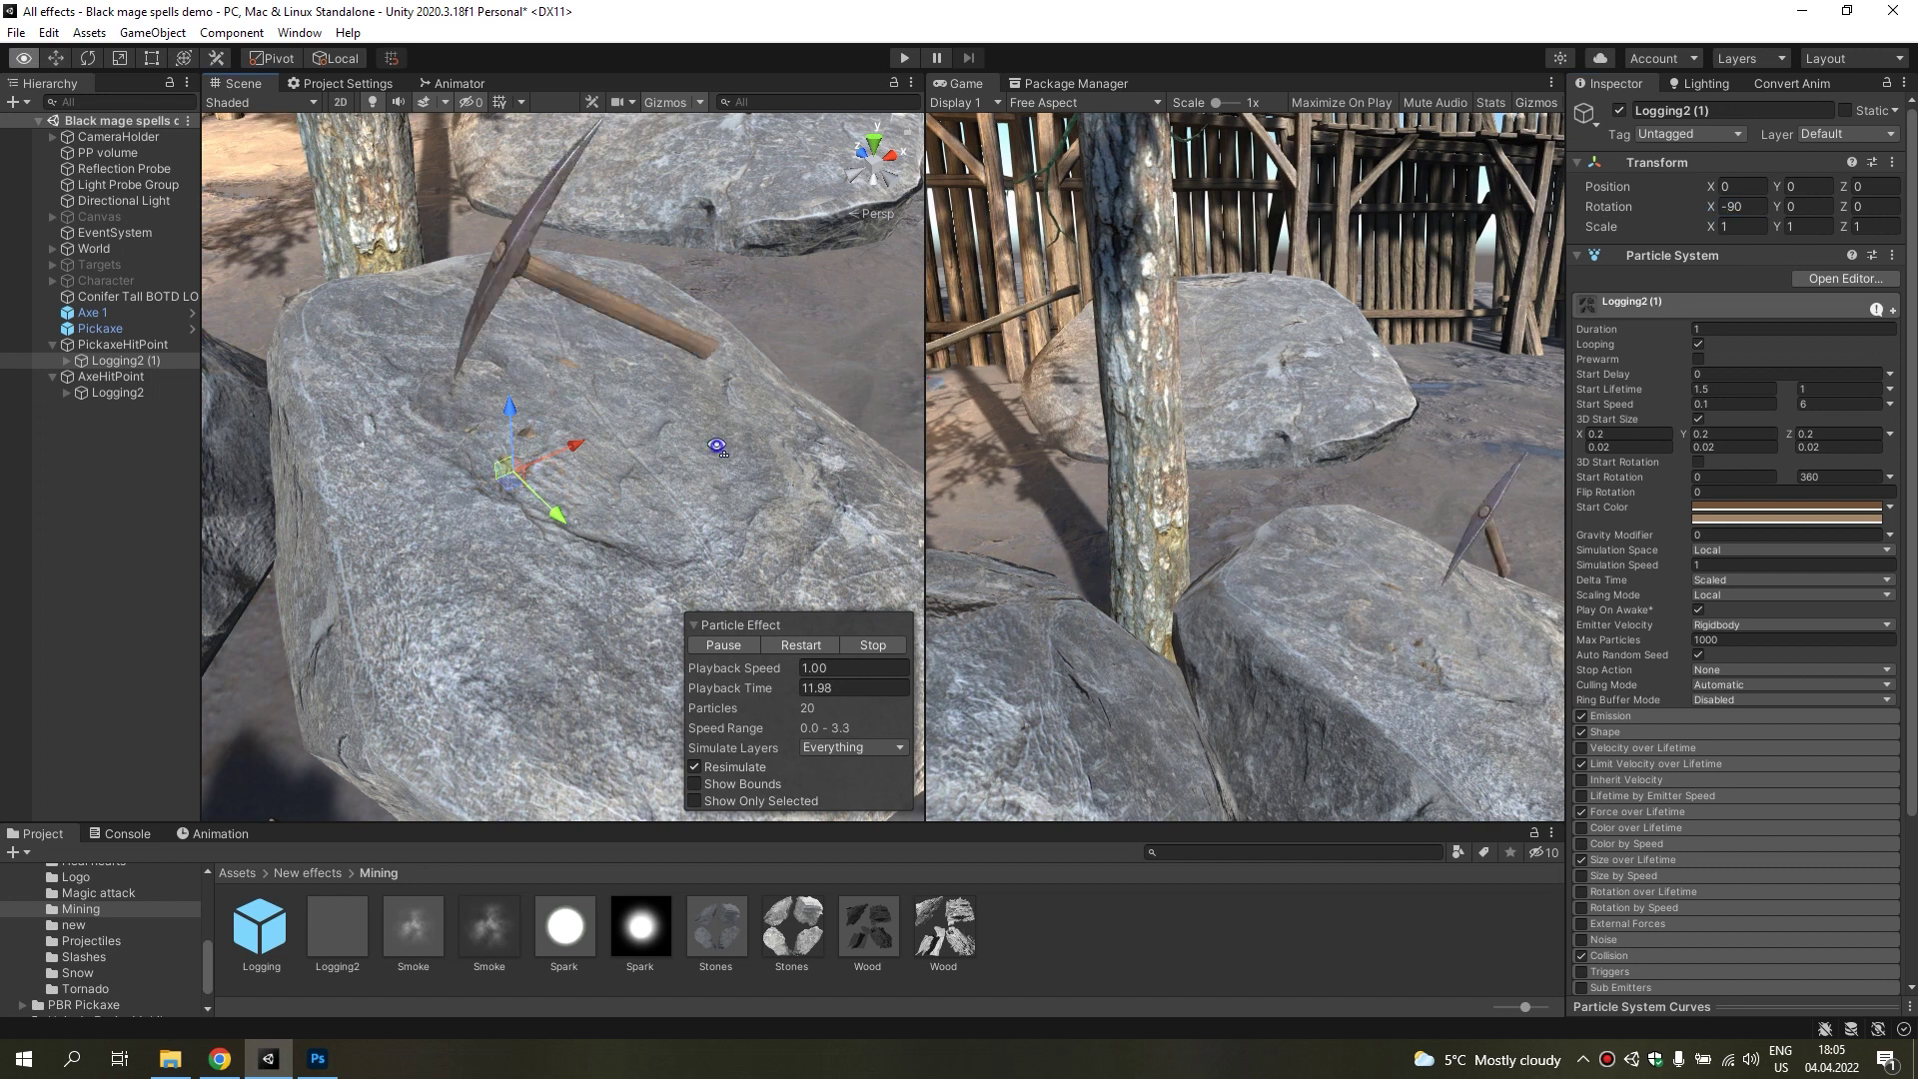
pyautogui.keyDown('alt'); pyautogui.moveTo(717, 445); pyautogui.dragTo(336, 478); pyautogui.keyUp('alt')
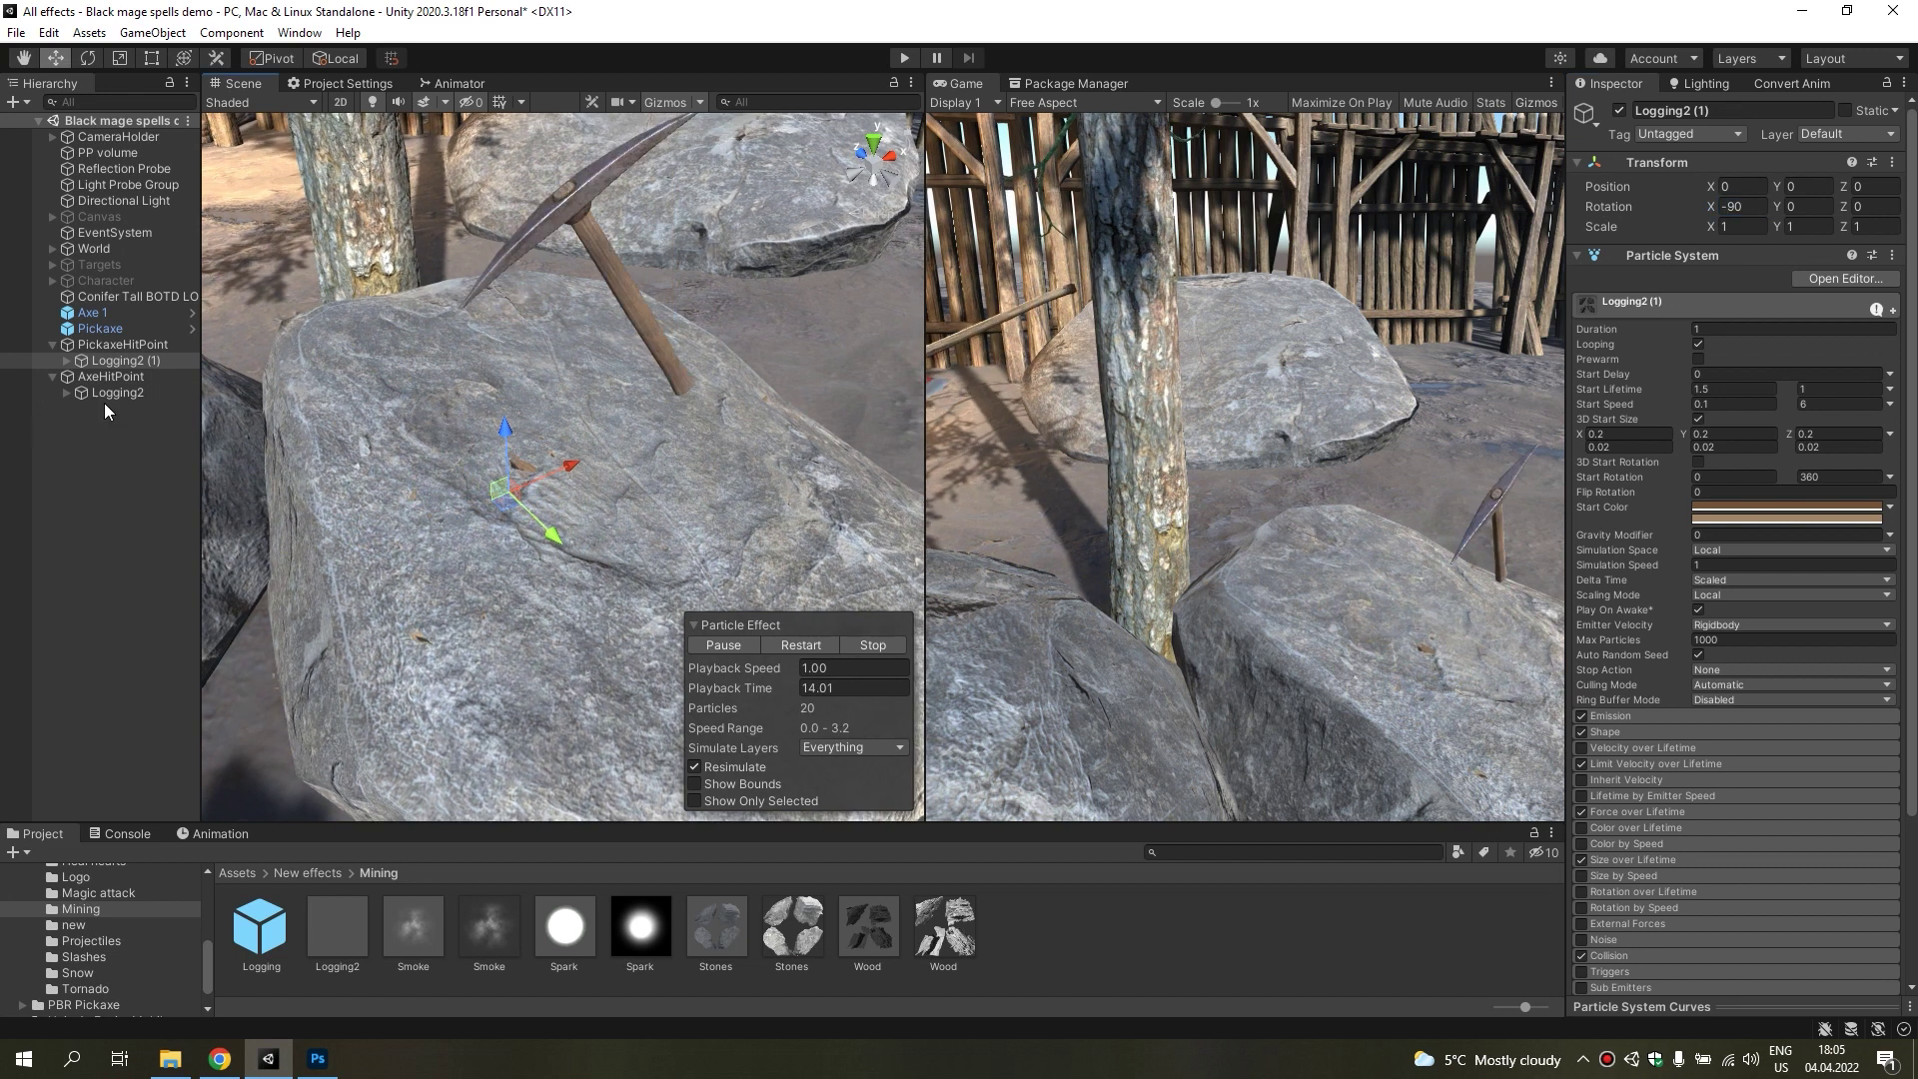
pyautogui.click(98, 360)
pyautogui.press('Right')
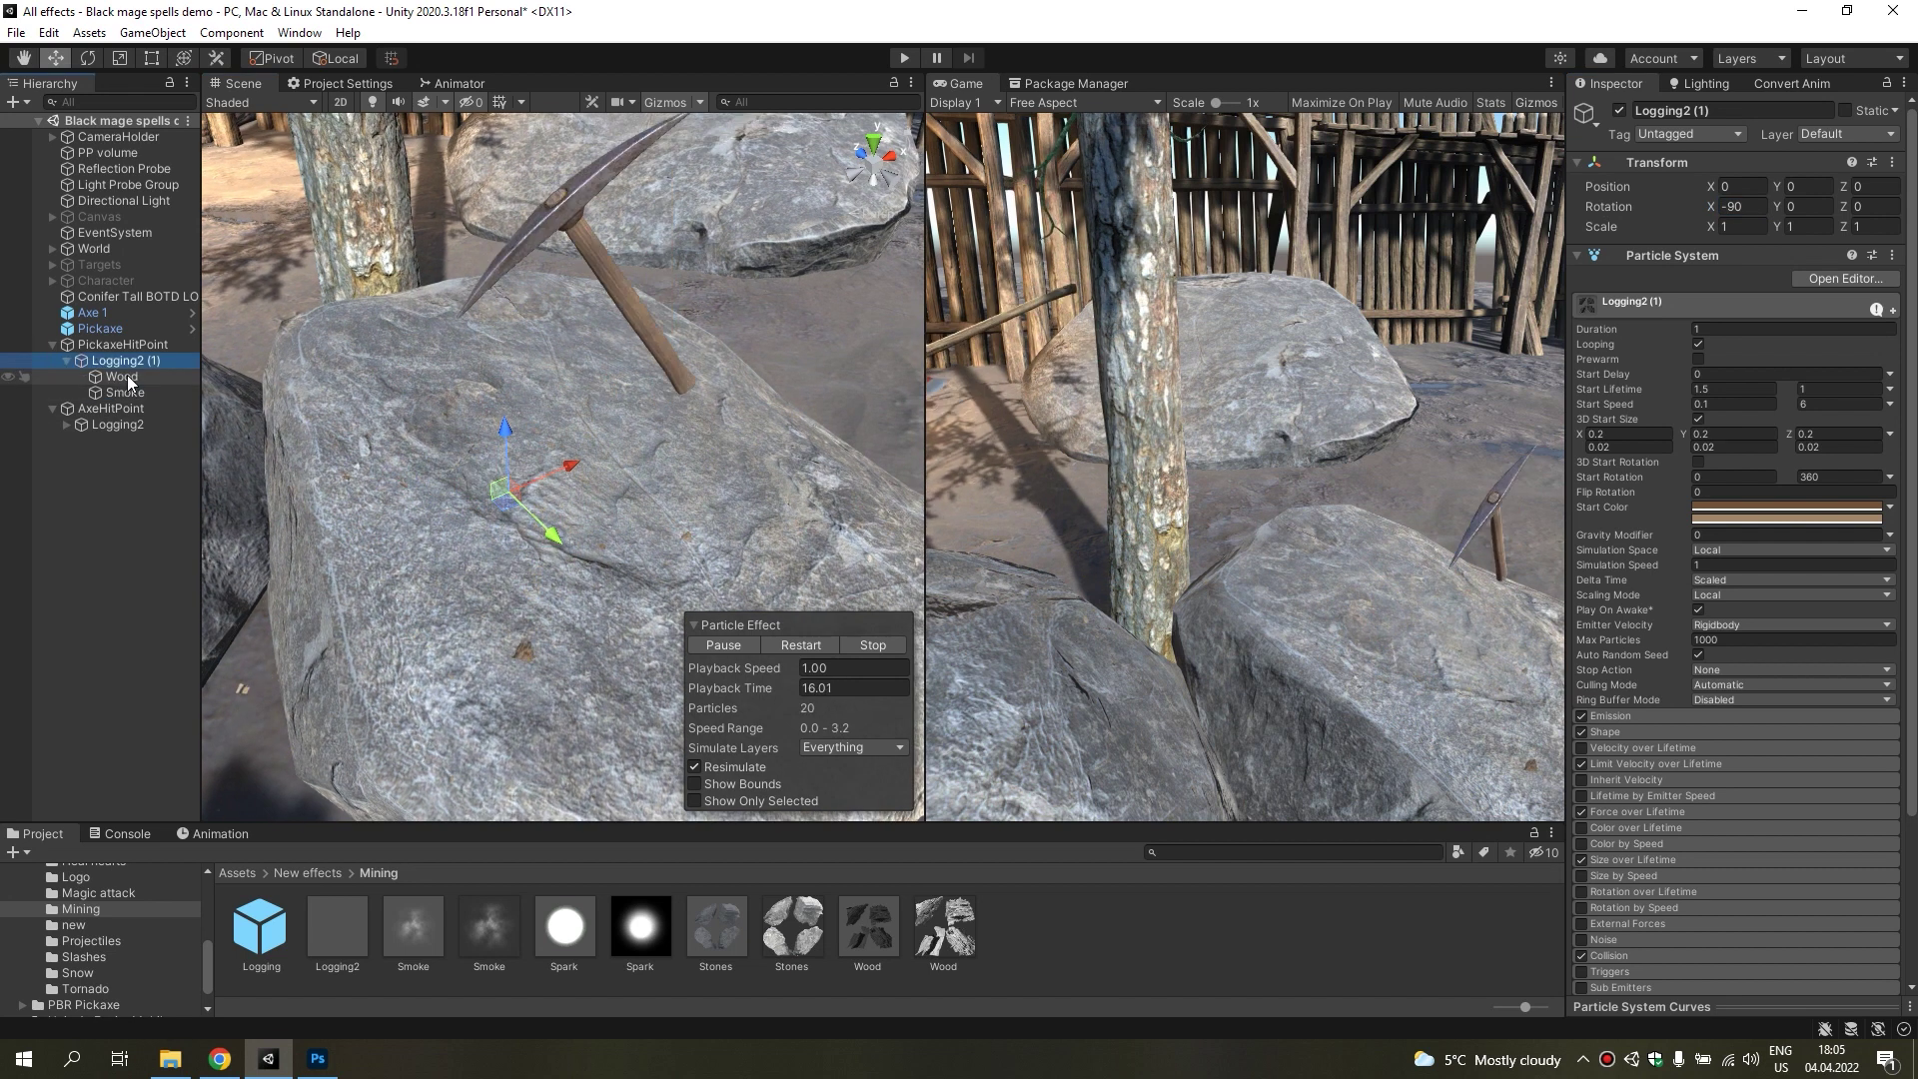
# Give the copy's chips the Stones material and a grey Start Color.
pyautogui.keyDown('shift'); pyautogui.click(127, 373); pyautogui.keyUp('shift')
pyautogui.scroll(-5, 1652, 699)
pyautogui.click(1651, 865)
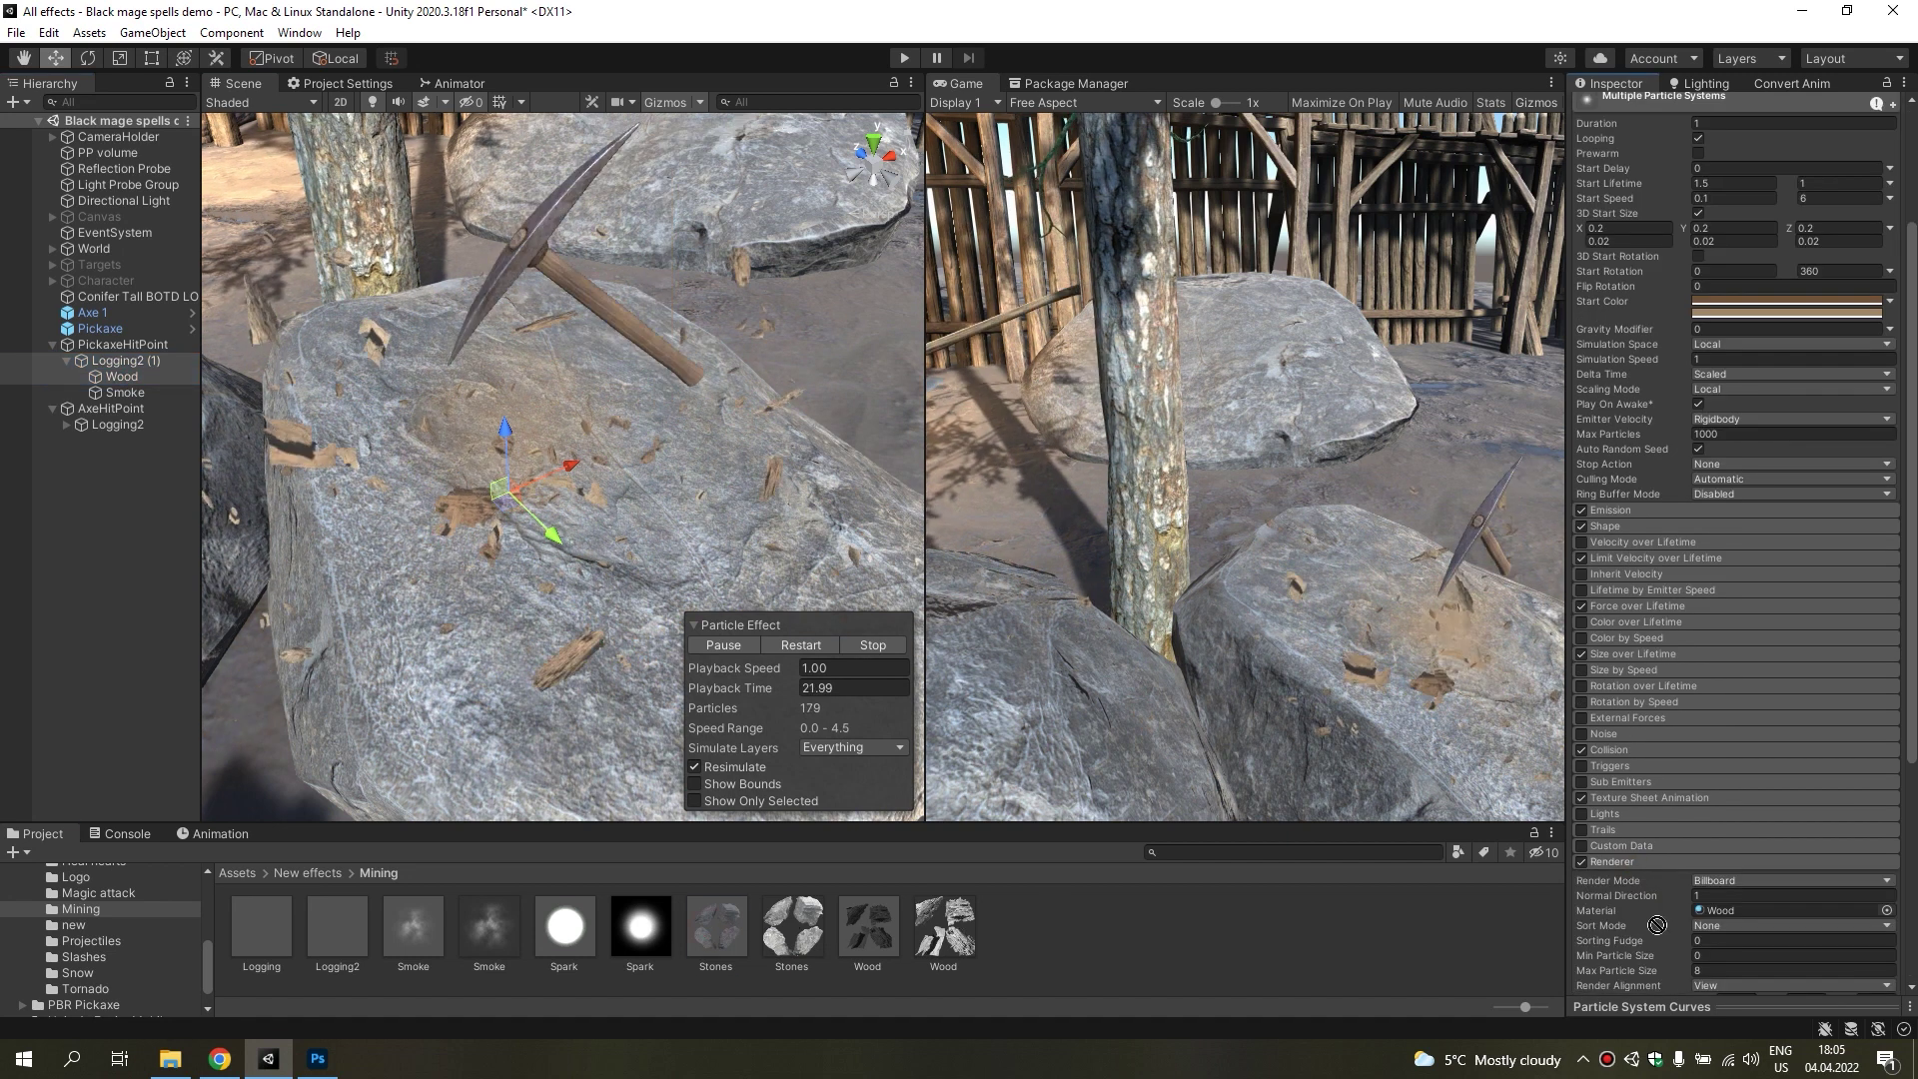
pyautogui.moveTo(709, 927); pyautogui.dragTo(1788, 910)
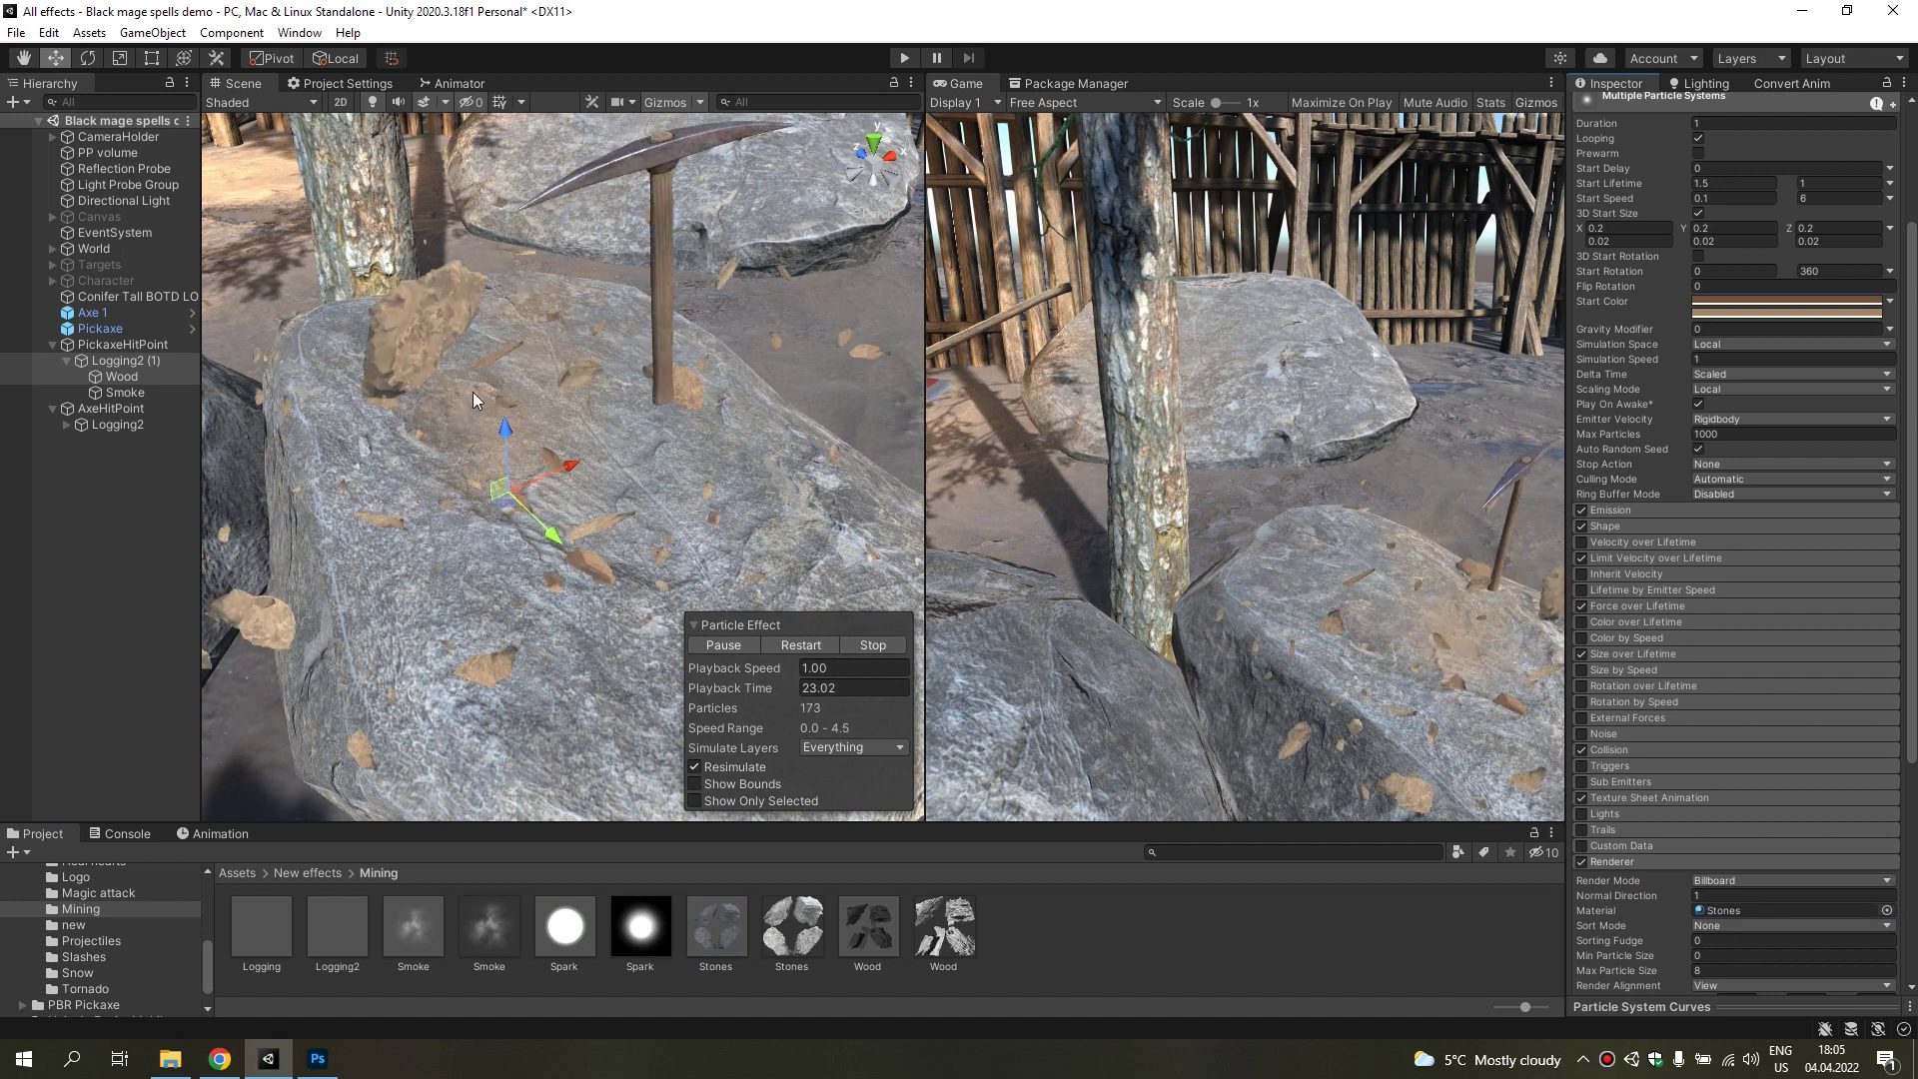
pyautogui.click(1728, 315)
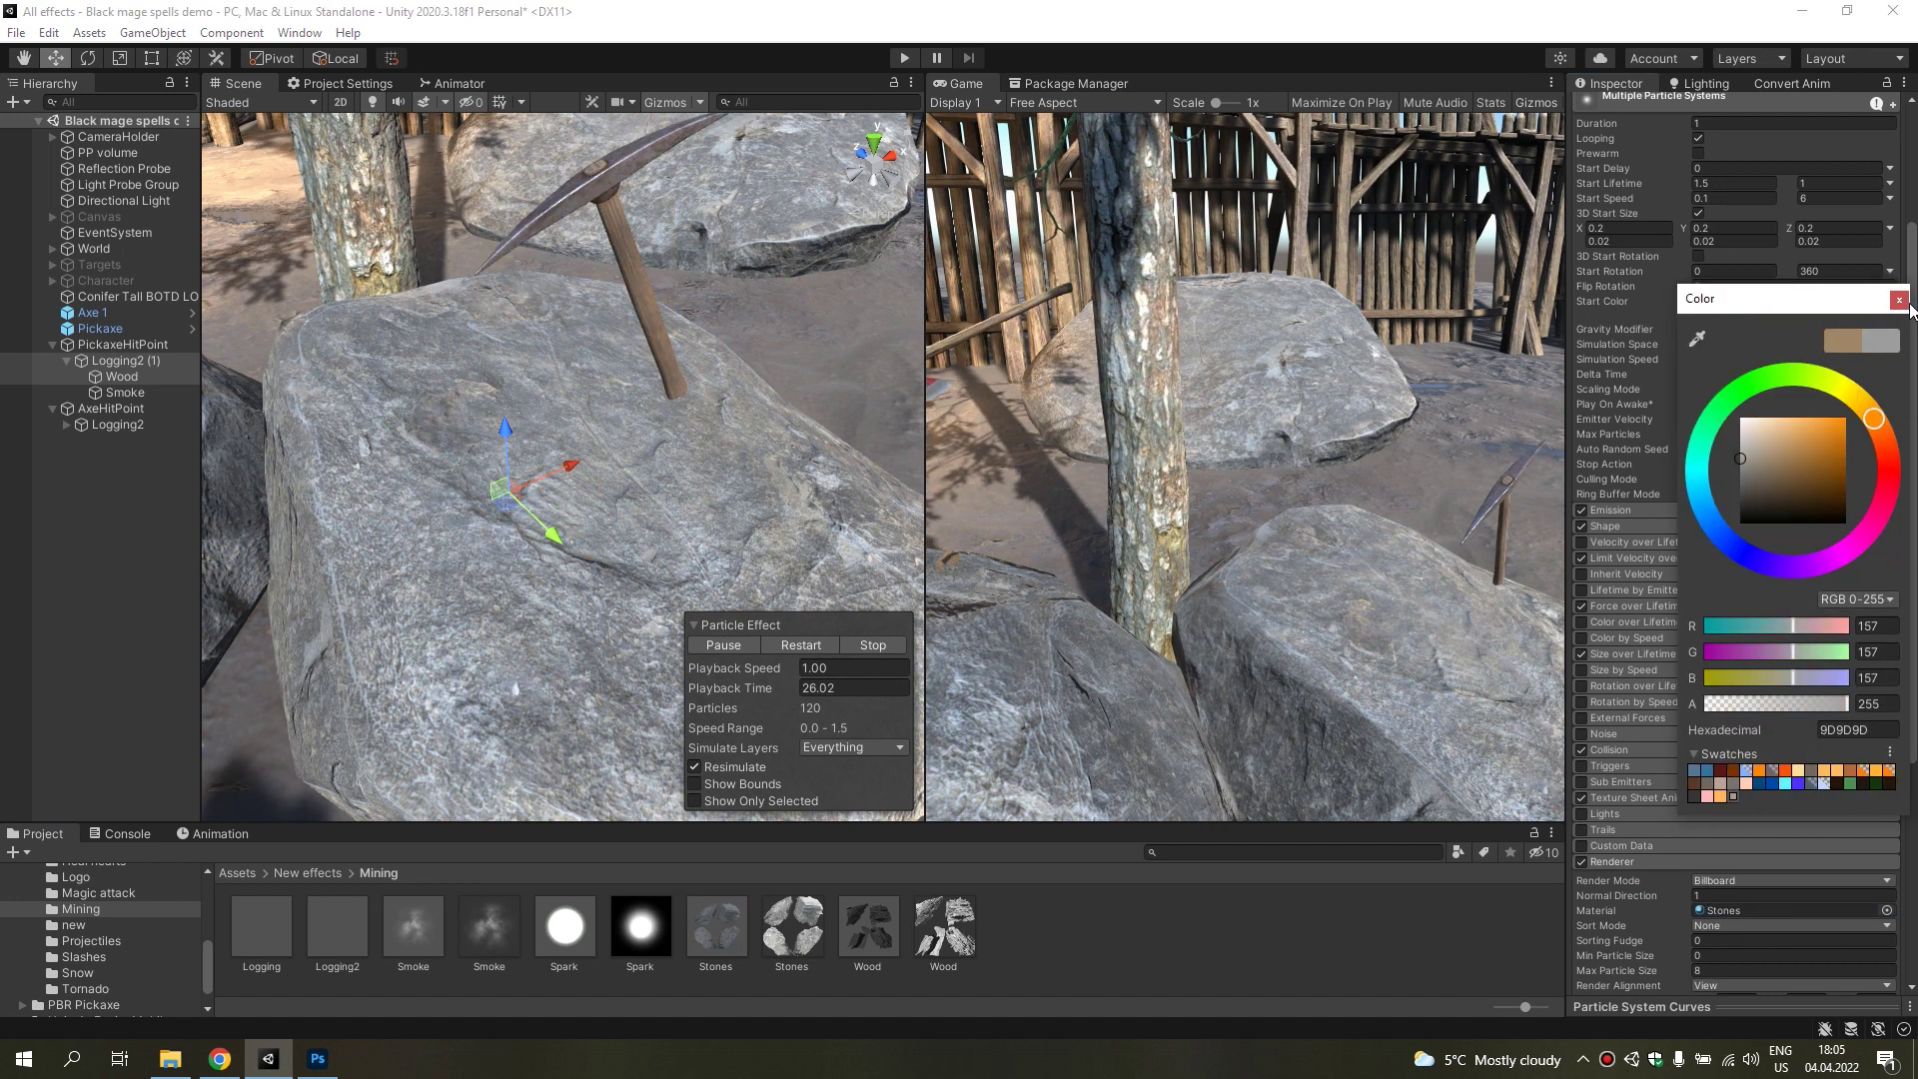
pyautogui.click(1730, 300)
pyautogui.click(1730, 298)
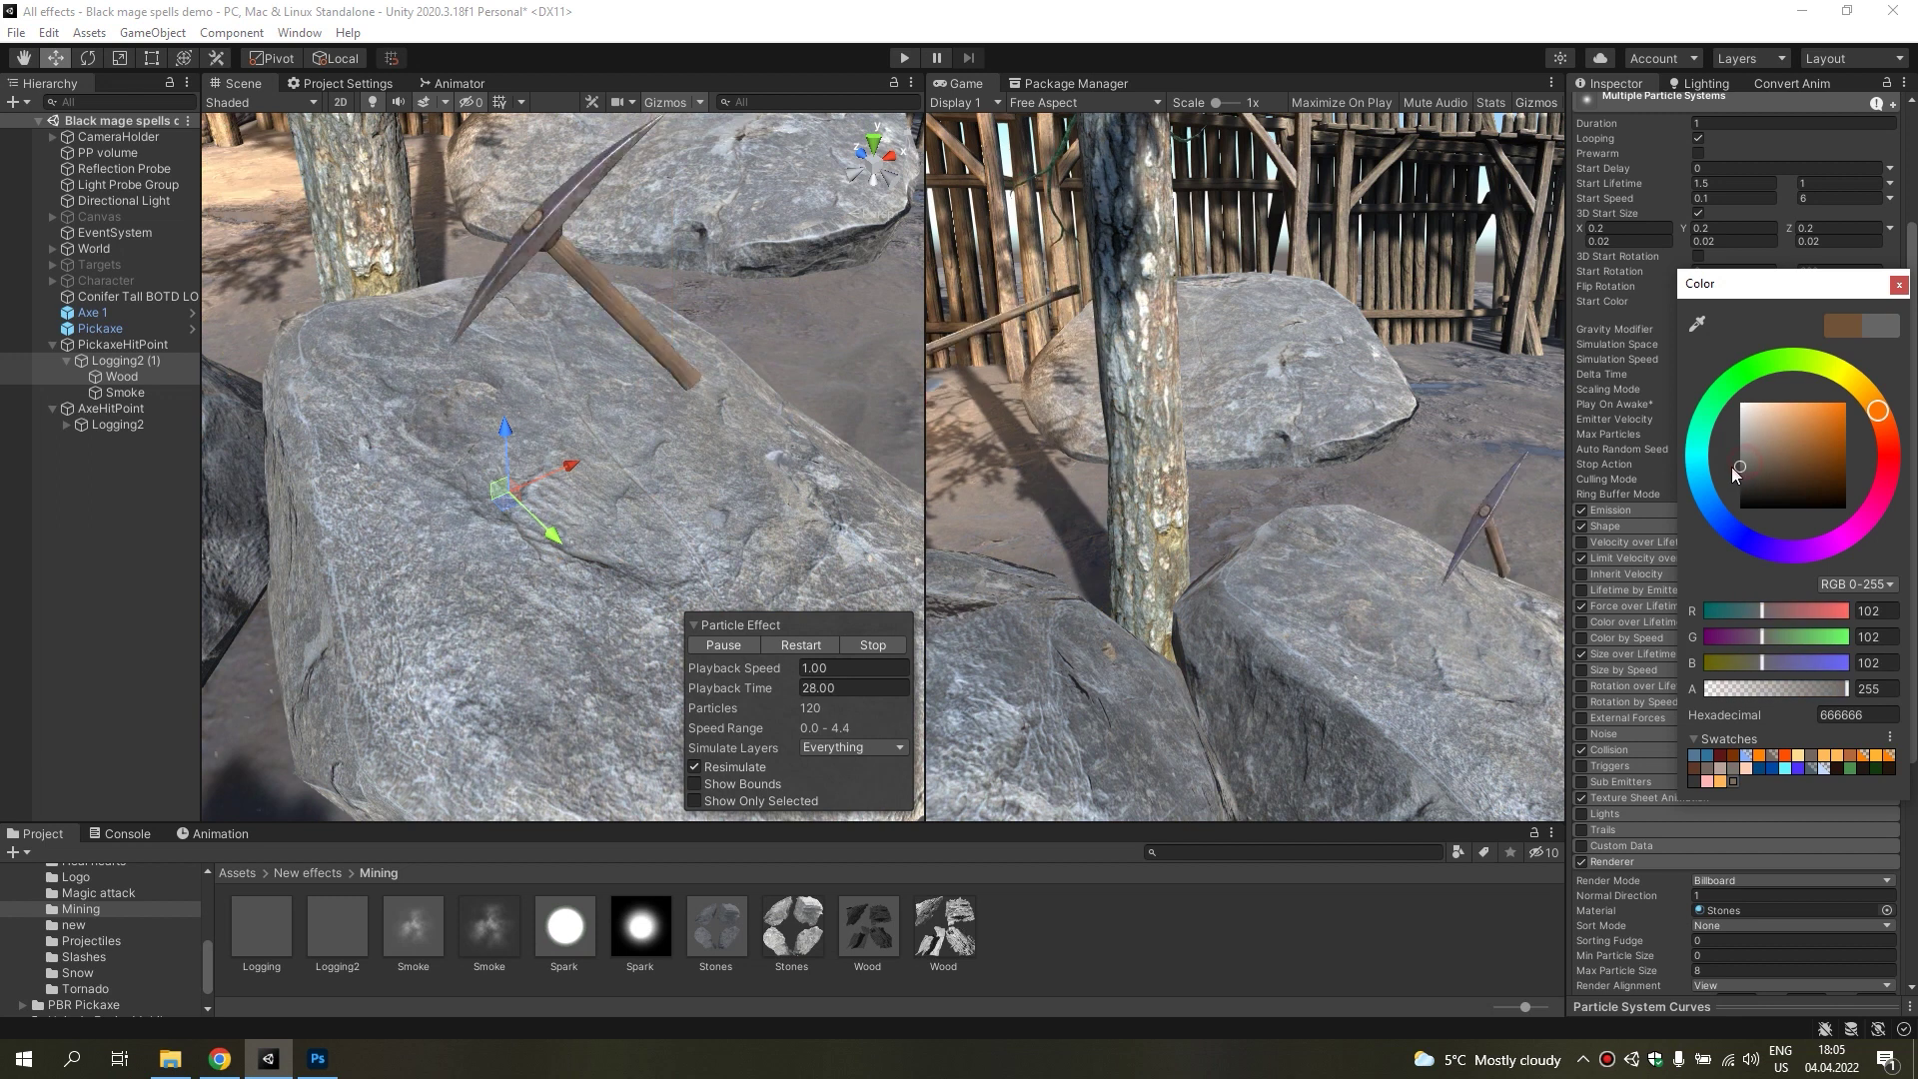
pyautogui.click(752, 647)
pyautogui.click(788, 687)
pyautogui.keyDown('alt'); pyautogui.moveTo(879, 589); pyautogui.dragTo(796, 624); pyautogui.keyUp('alt')
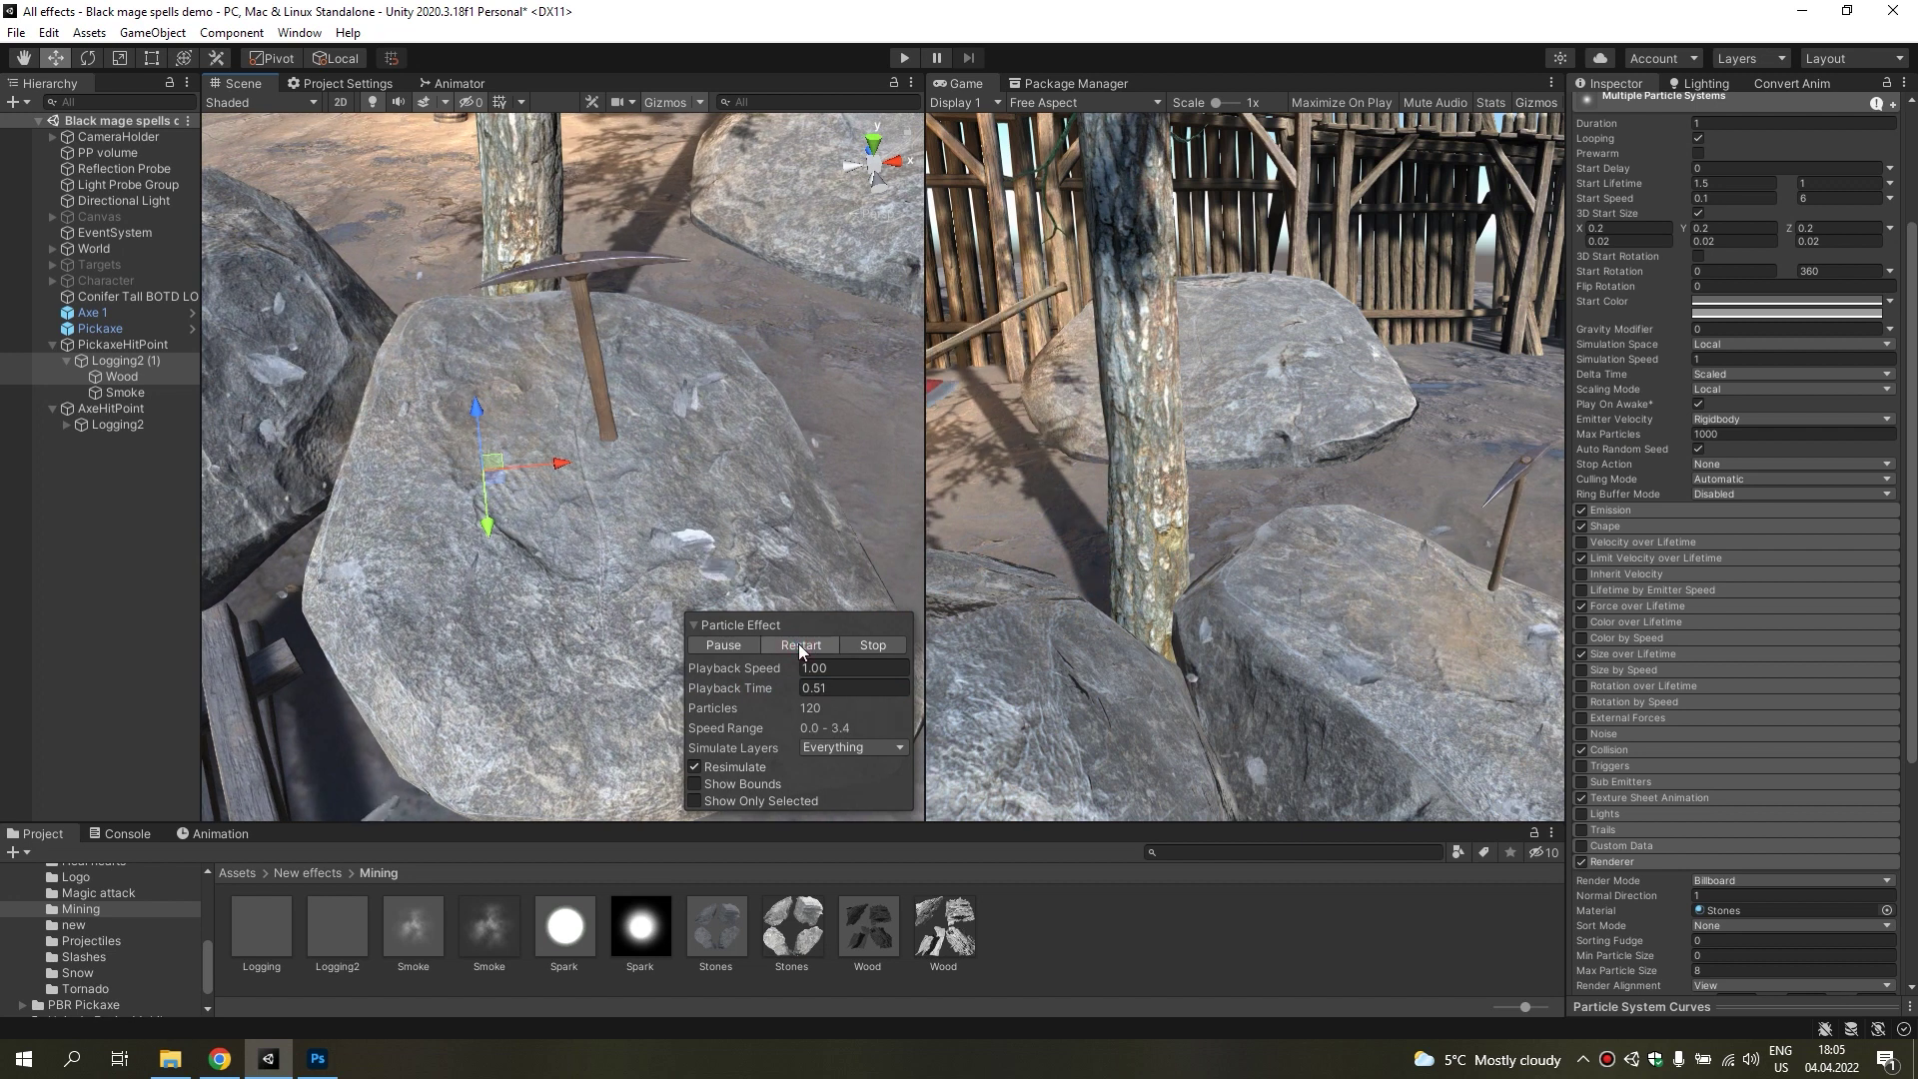
# Make the copy's Smoke a translucent grey with minimum Start Size 1.
pyautogui.click(159, 392)
pyautogui.click(1764, 305)
pyautogui.moveTo(1759, 454)
pyautogui.mouseDown()
pyautogui.moveTo(1739, 437)
pyautogui.moveTo(1708, 490)
pyautogui.mouseUp()
pyautogui.click(1896, 302)
pyautogui.click(1764, 307)
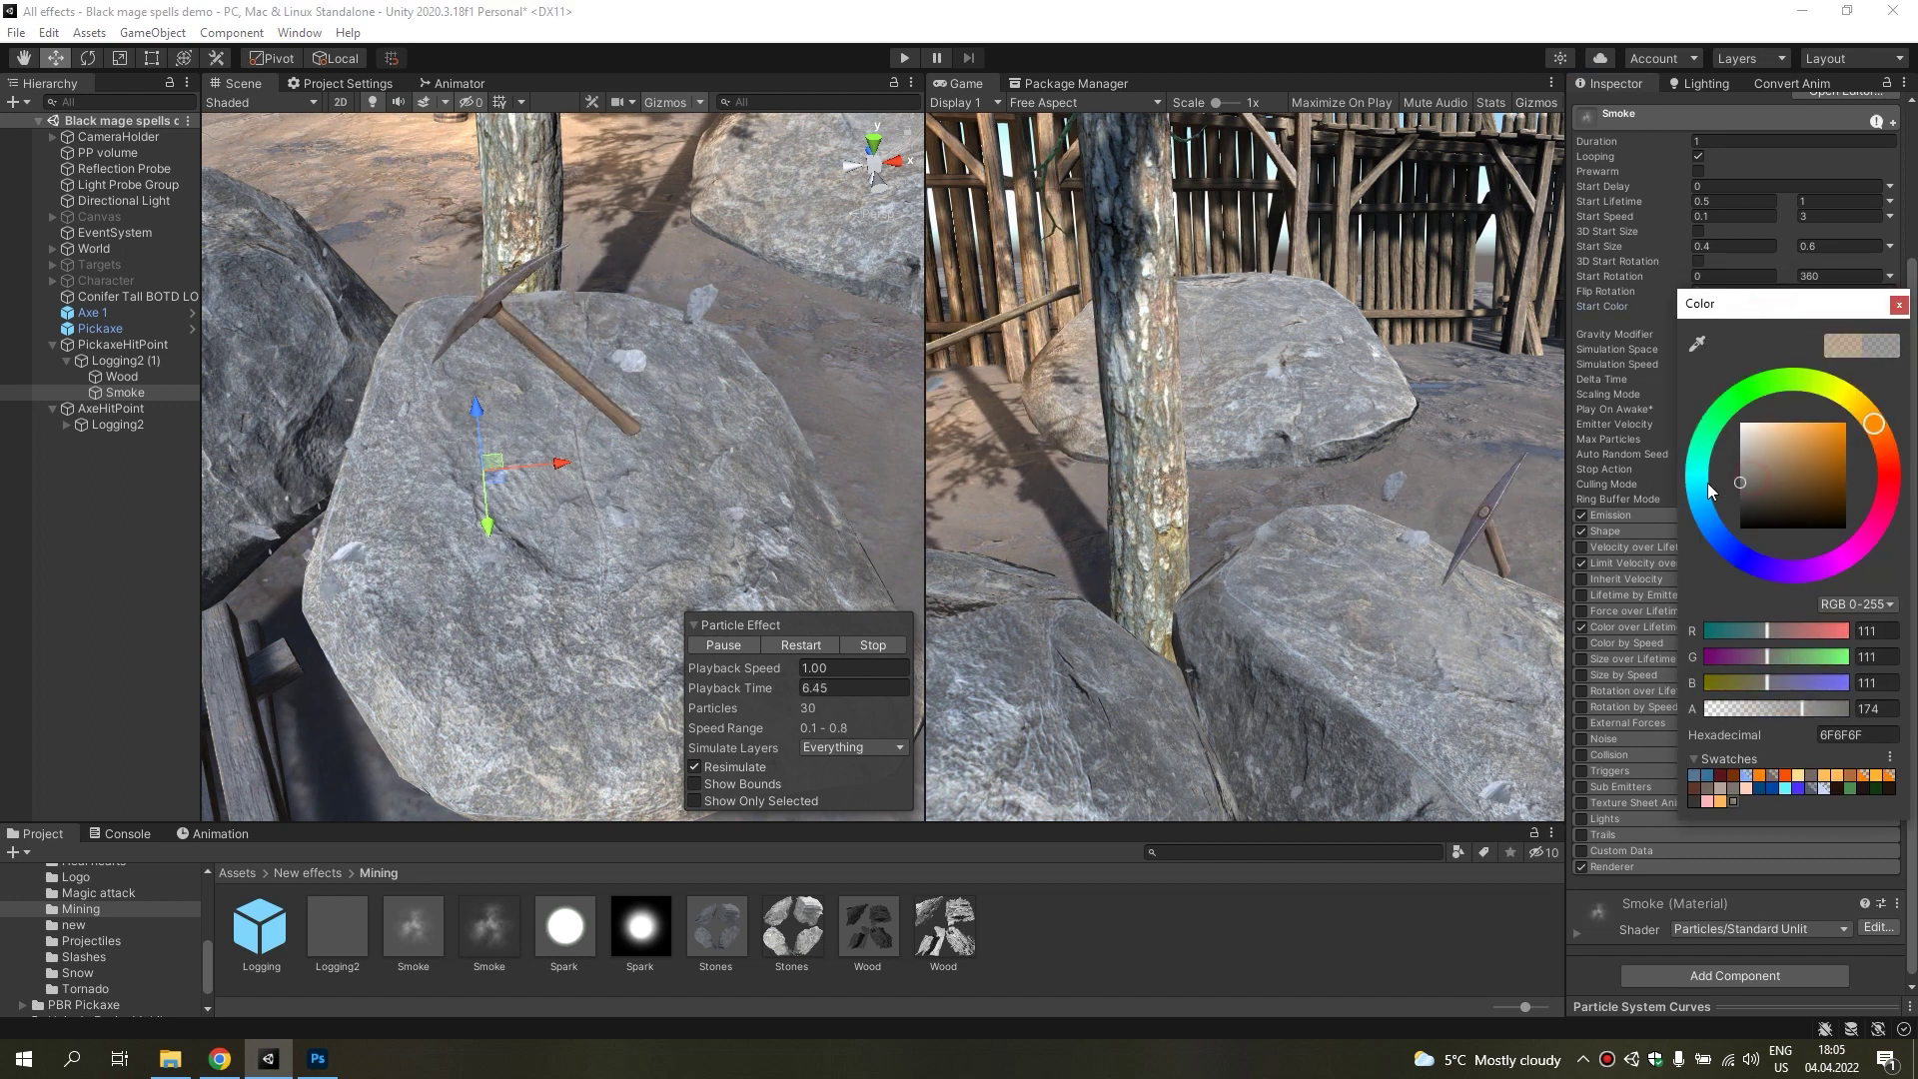
pyautogui.click(802, 645)
pyautogui.click(1734, 246)
pyautogui.write('1')
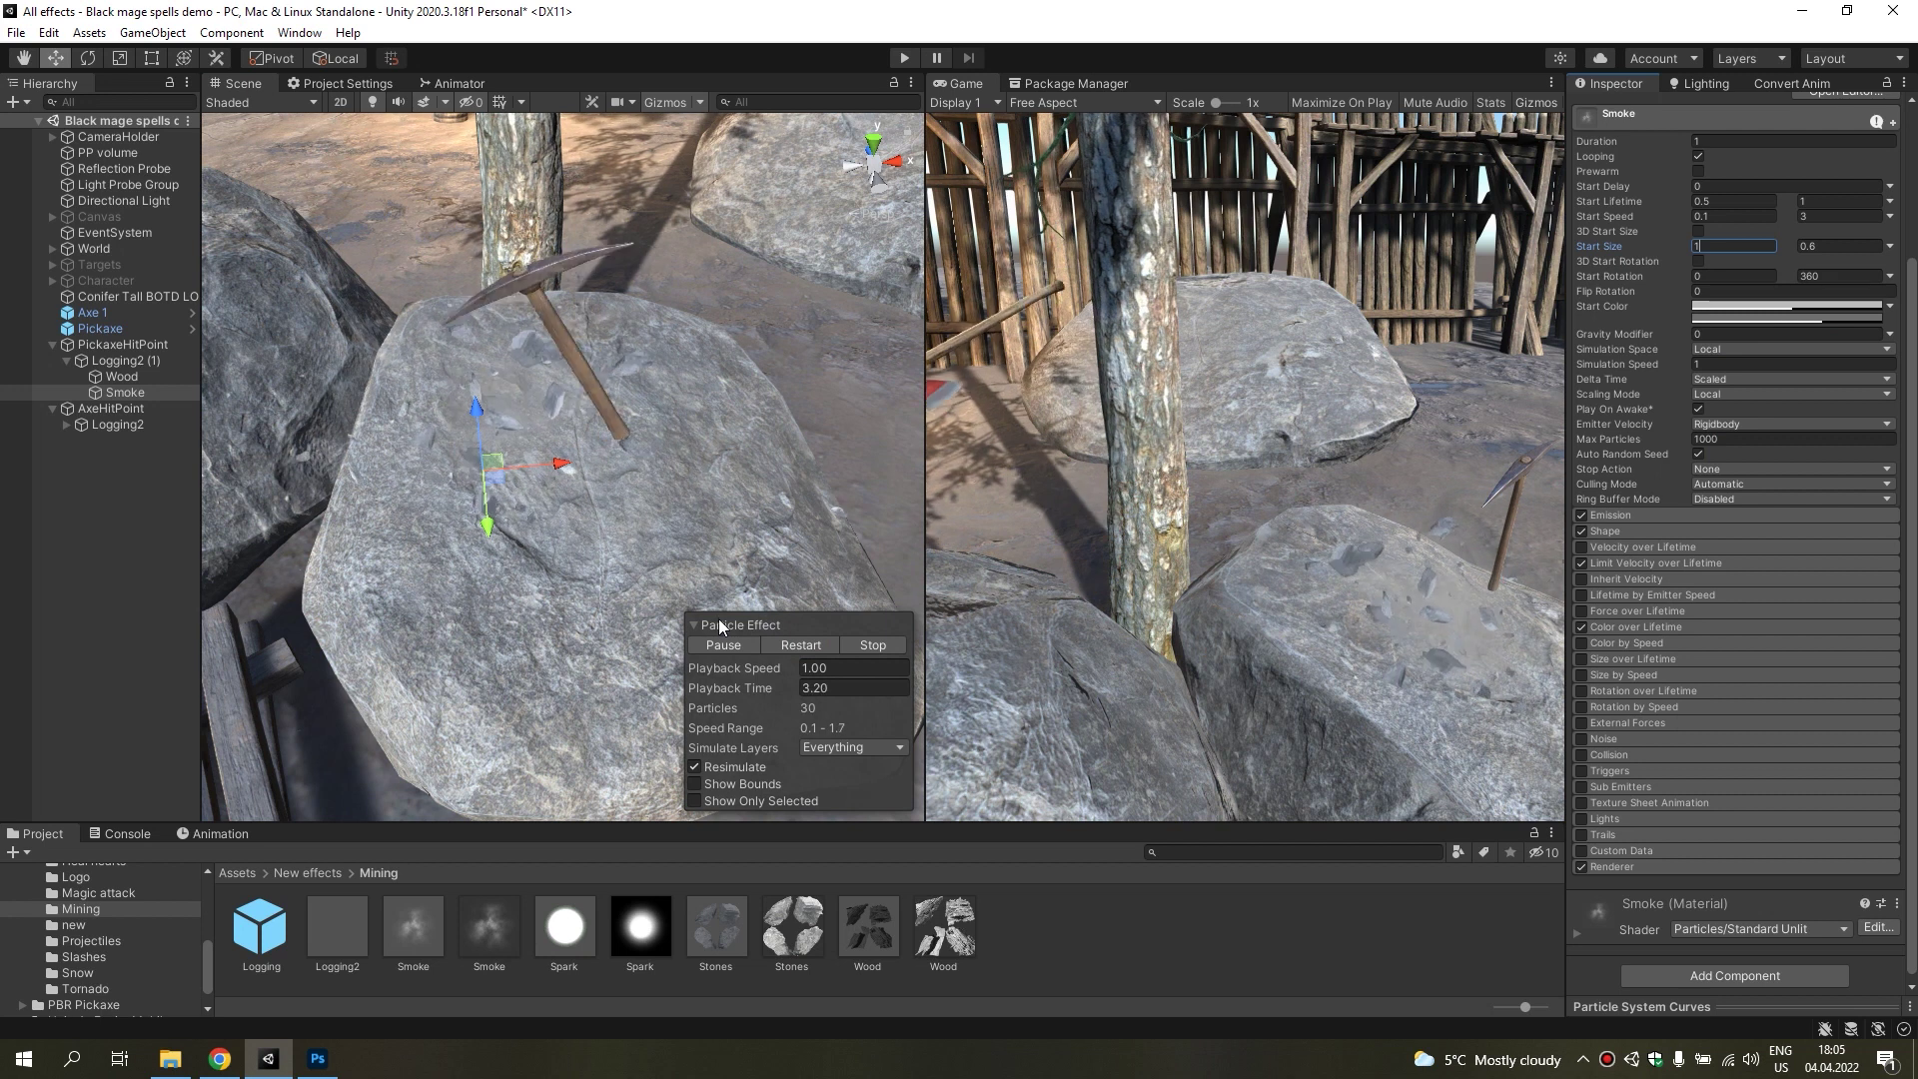
pyautogui.click(778, 644)
pyautogui.keyDown('alt'); pyautogui.moveTo(759, 559); pyautogui.dragTo(399, 480); pyautogui.keyUp('alt')
pyautogui.click(121, 376)
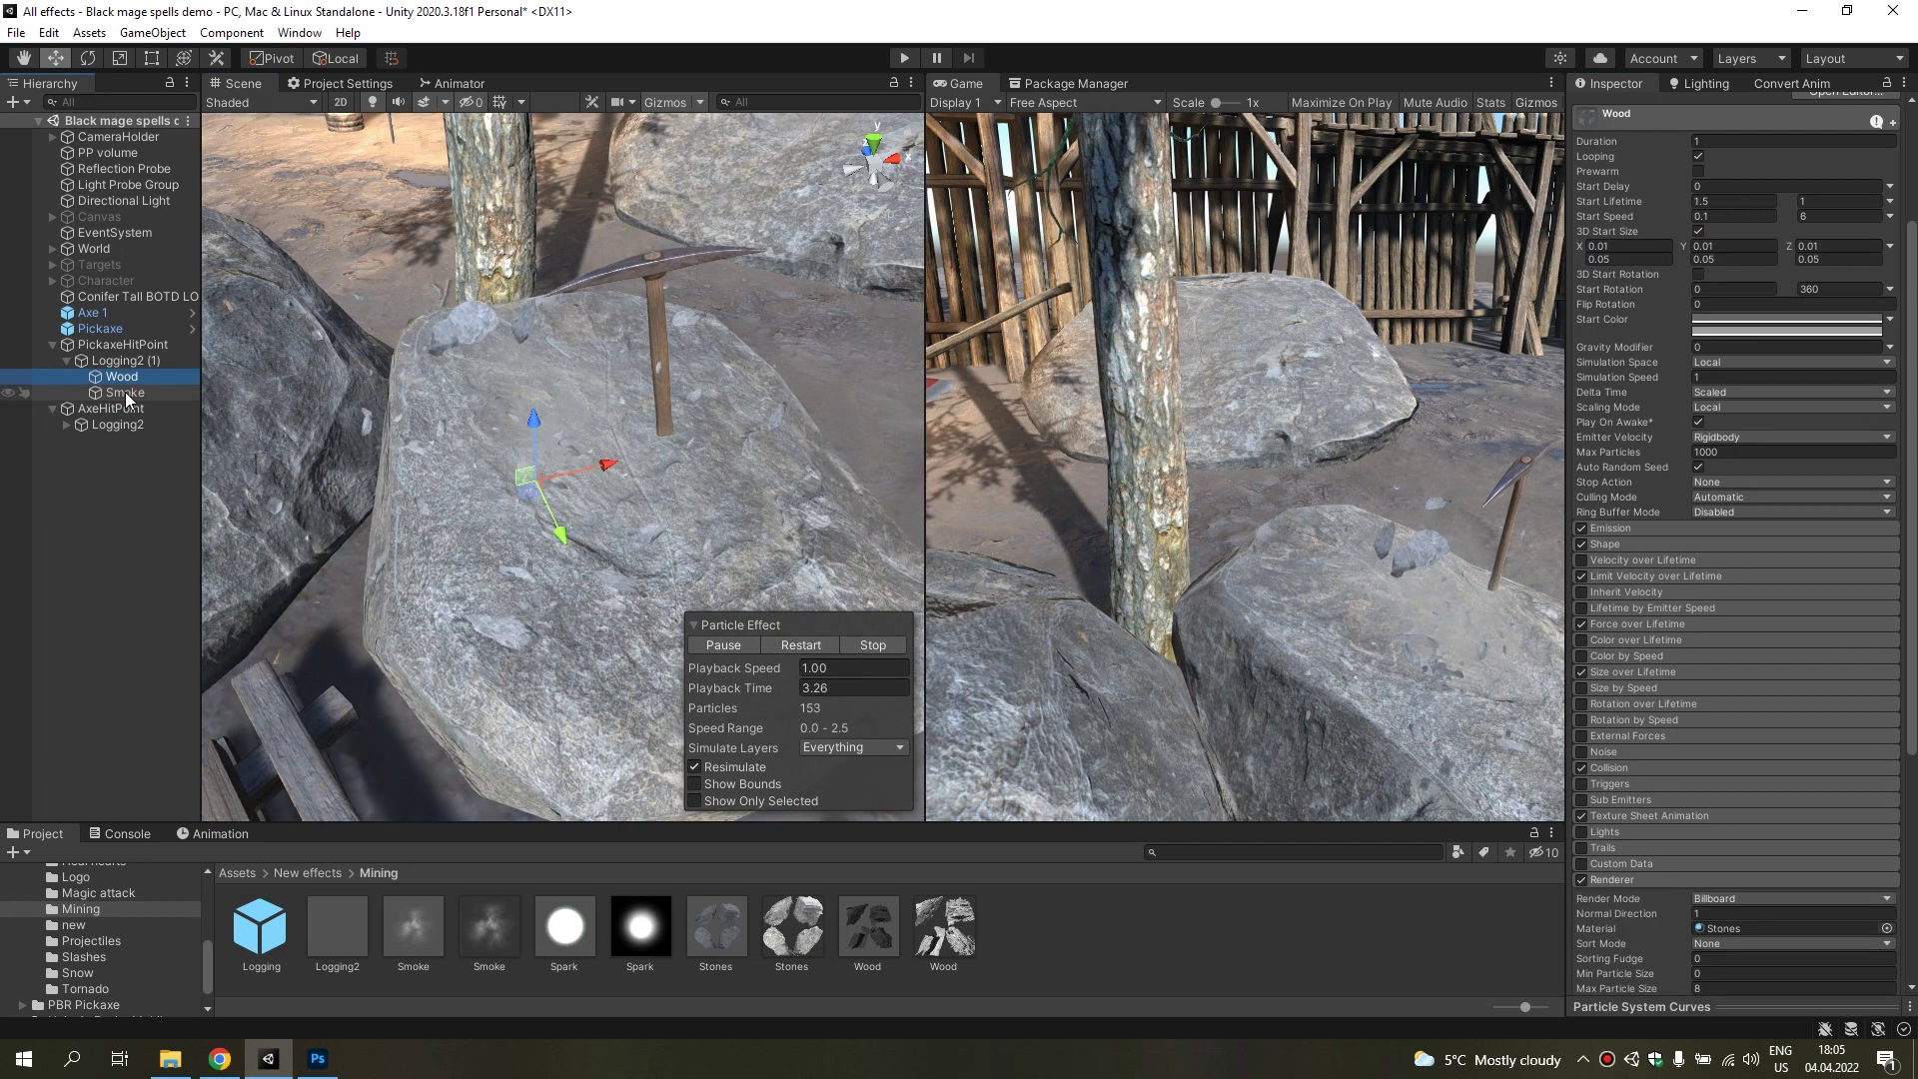
pyautogui.click(122, 379)
# Rename the Wood particle system to Stone.
pyautogui.write('Stone mining')
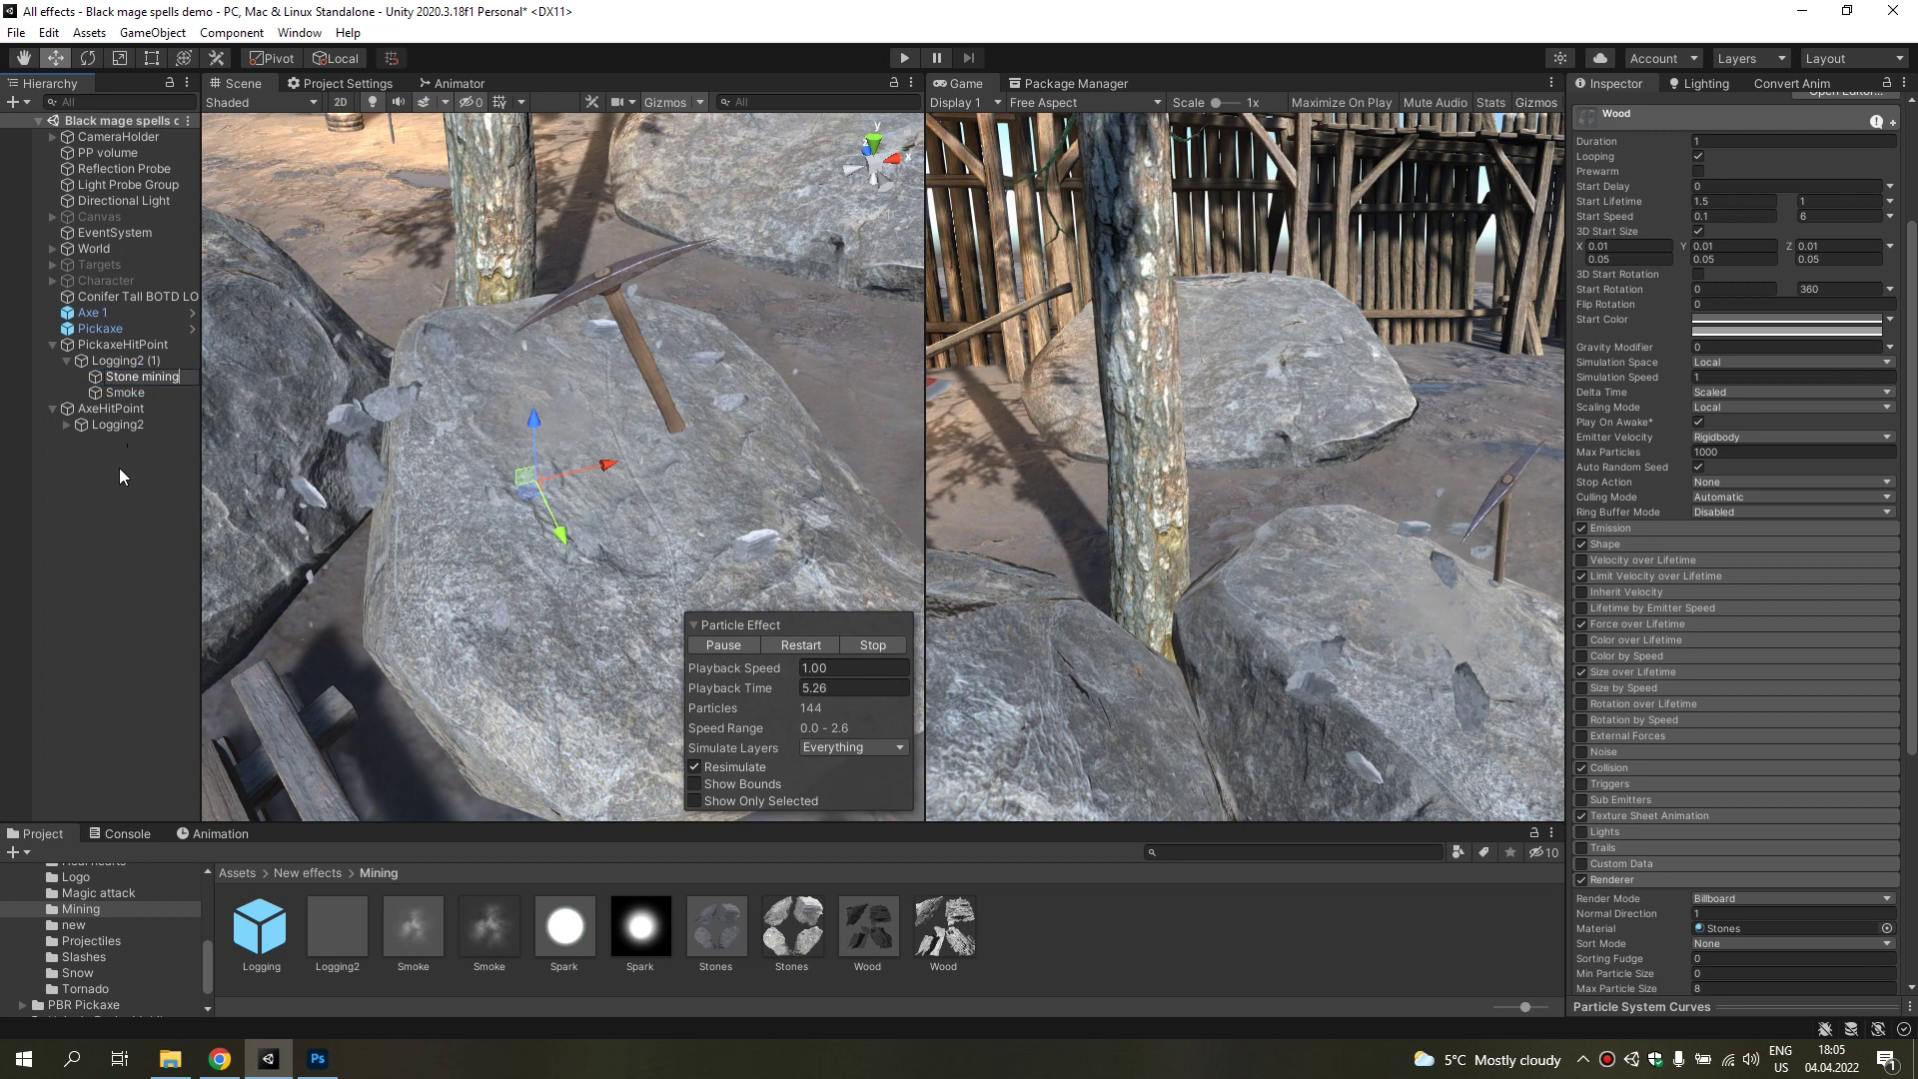
pyautogui.press('BackSpace')
pyautogui.press('BackSpace')
pyautogui.press('BackSpace')
pyautogui.press('Return')
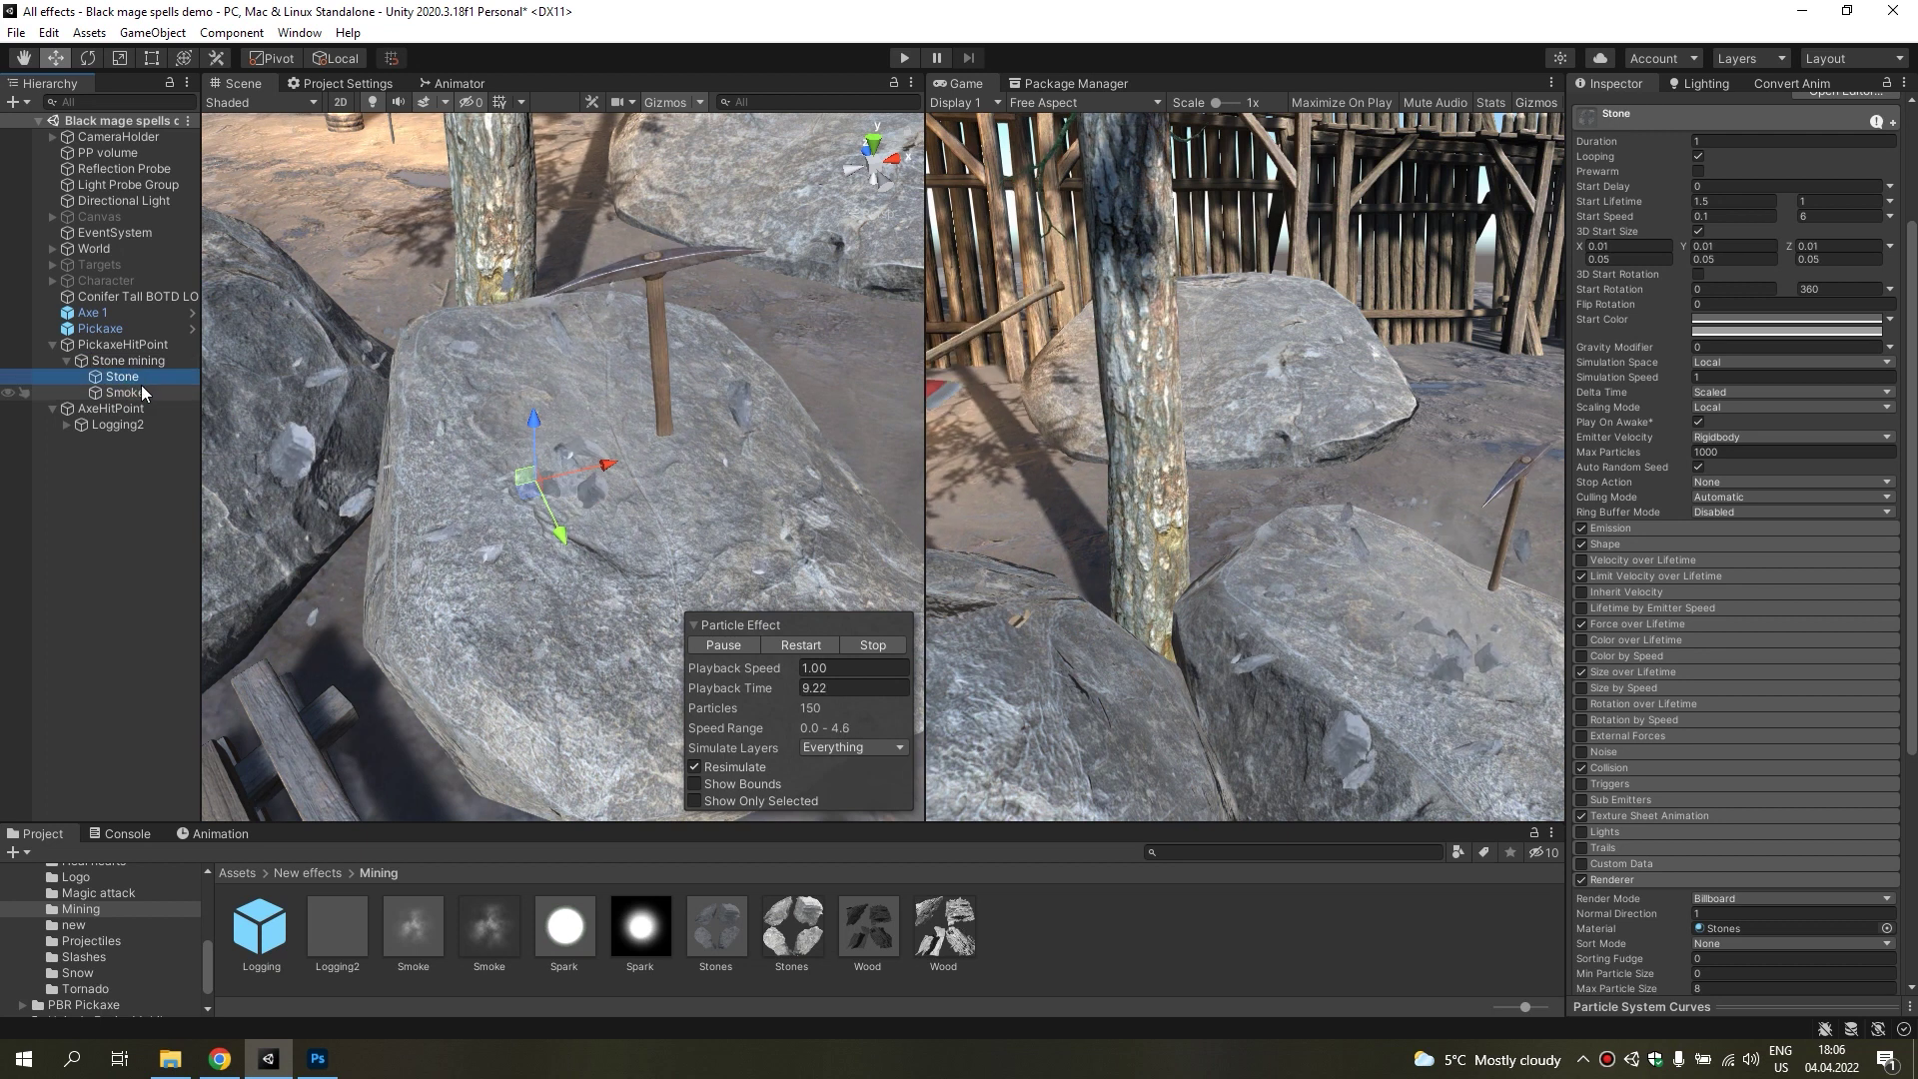
# Set Stone mining's burst count to 10 and replay the preview.
pyautogui.click(1646, 529)
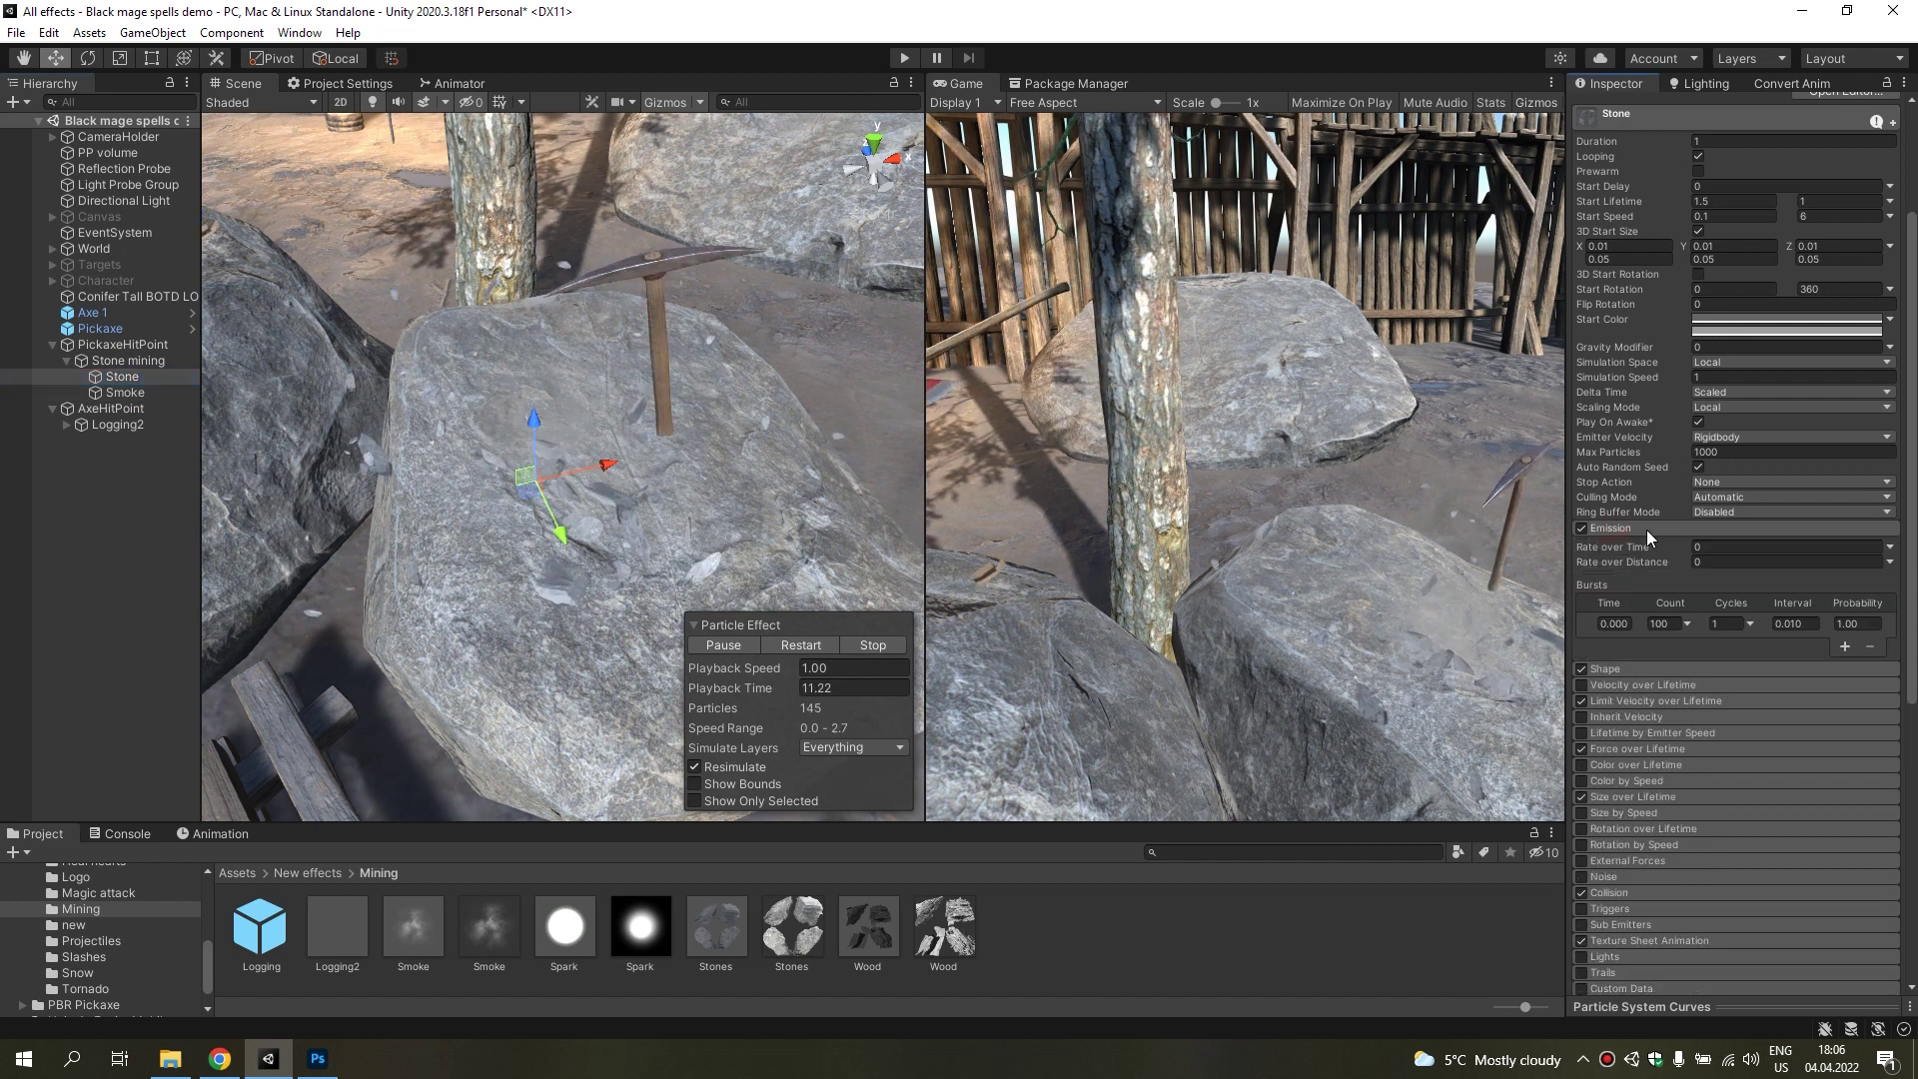
pyautogui.click(1662, 623)
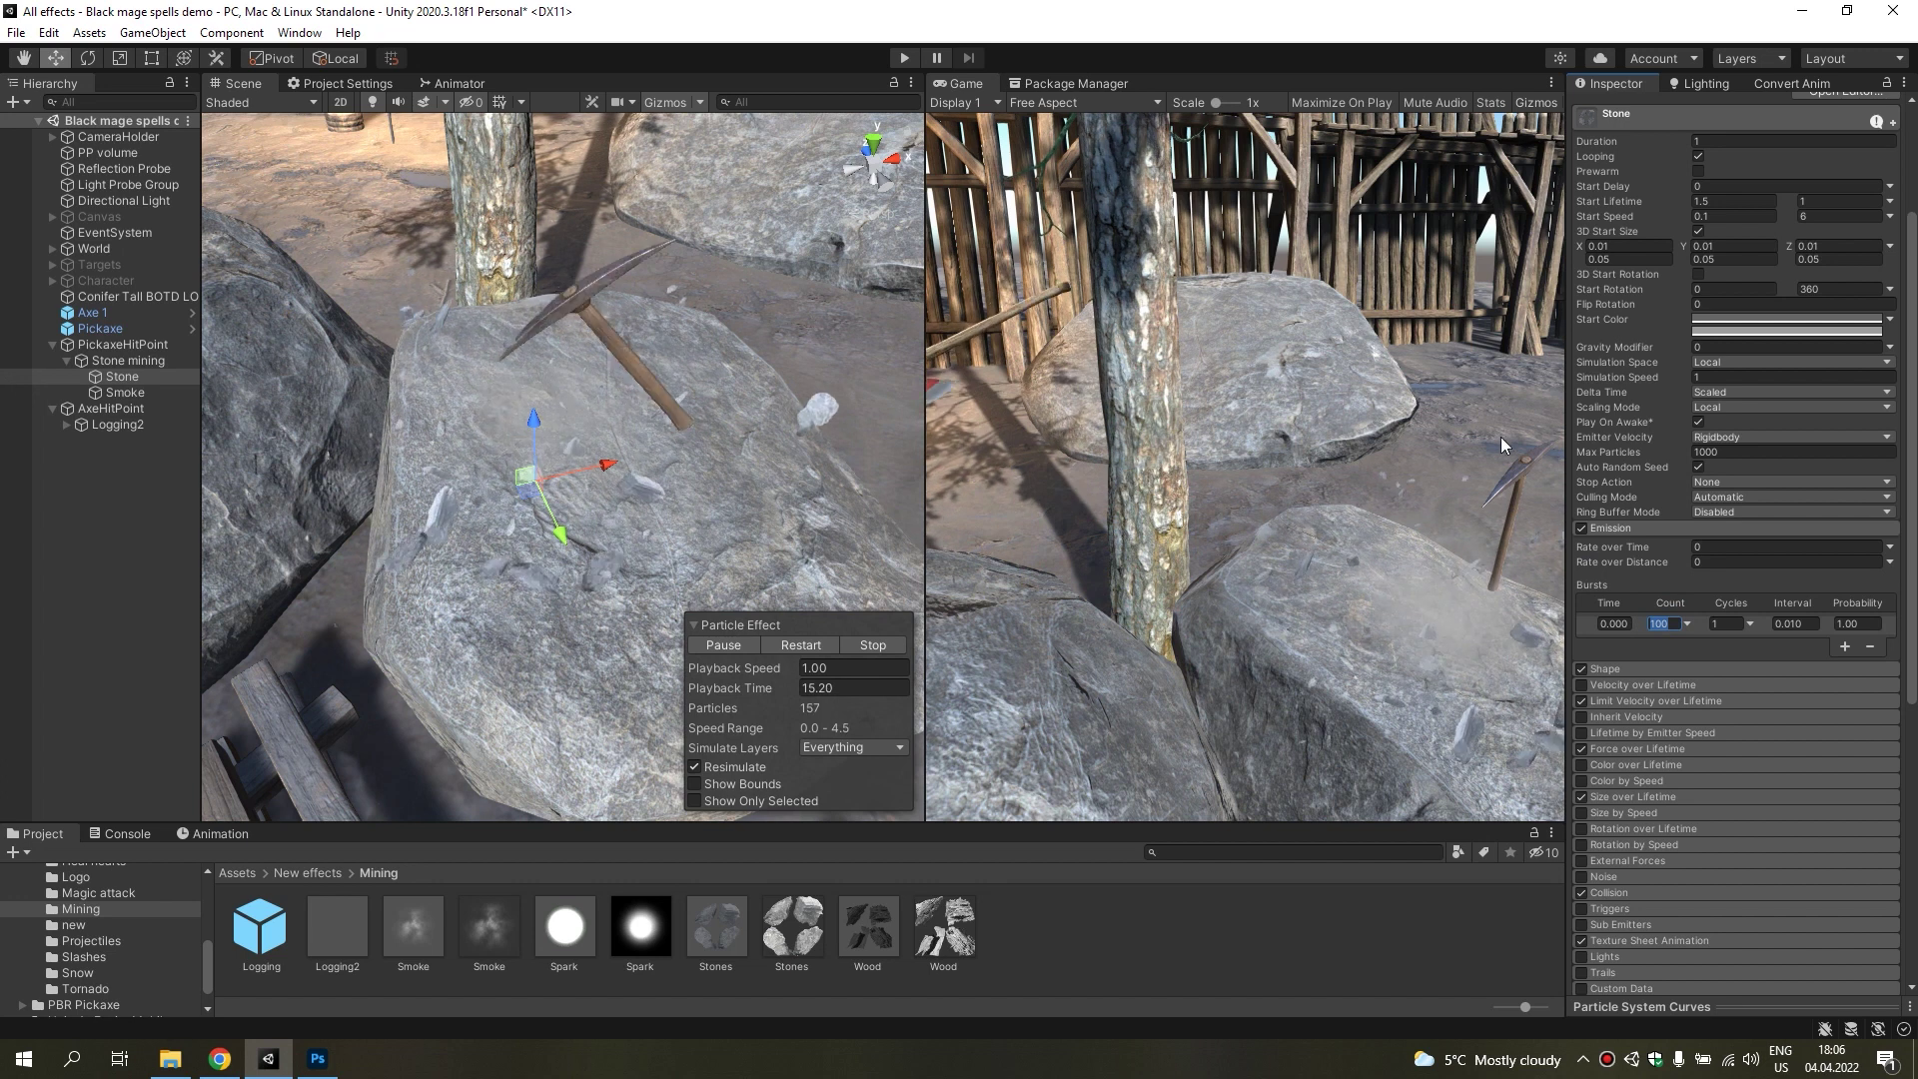
pyautogui.click(159, 362)
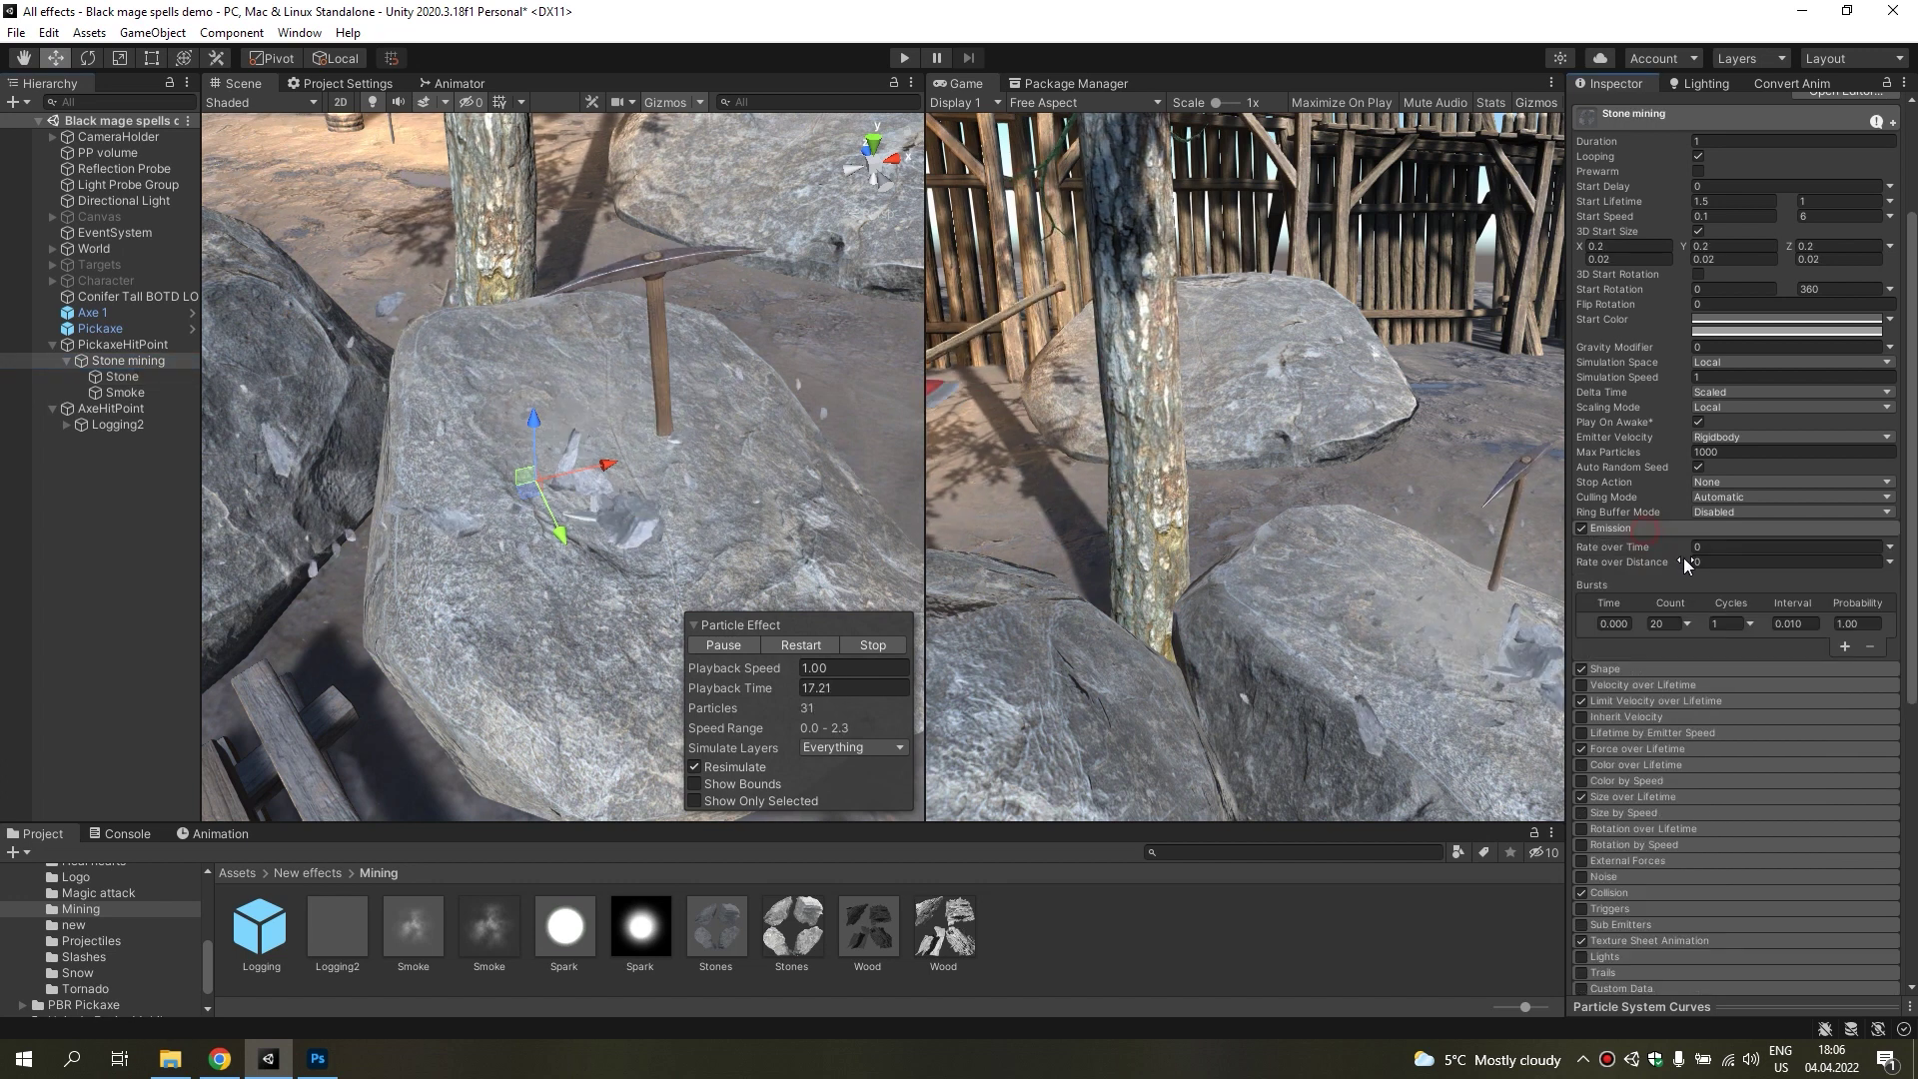
pyautogui.click(1675, 622)
pyautogui.write('10')
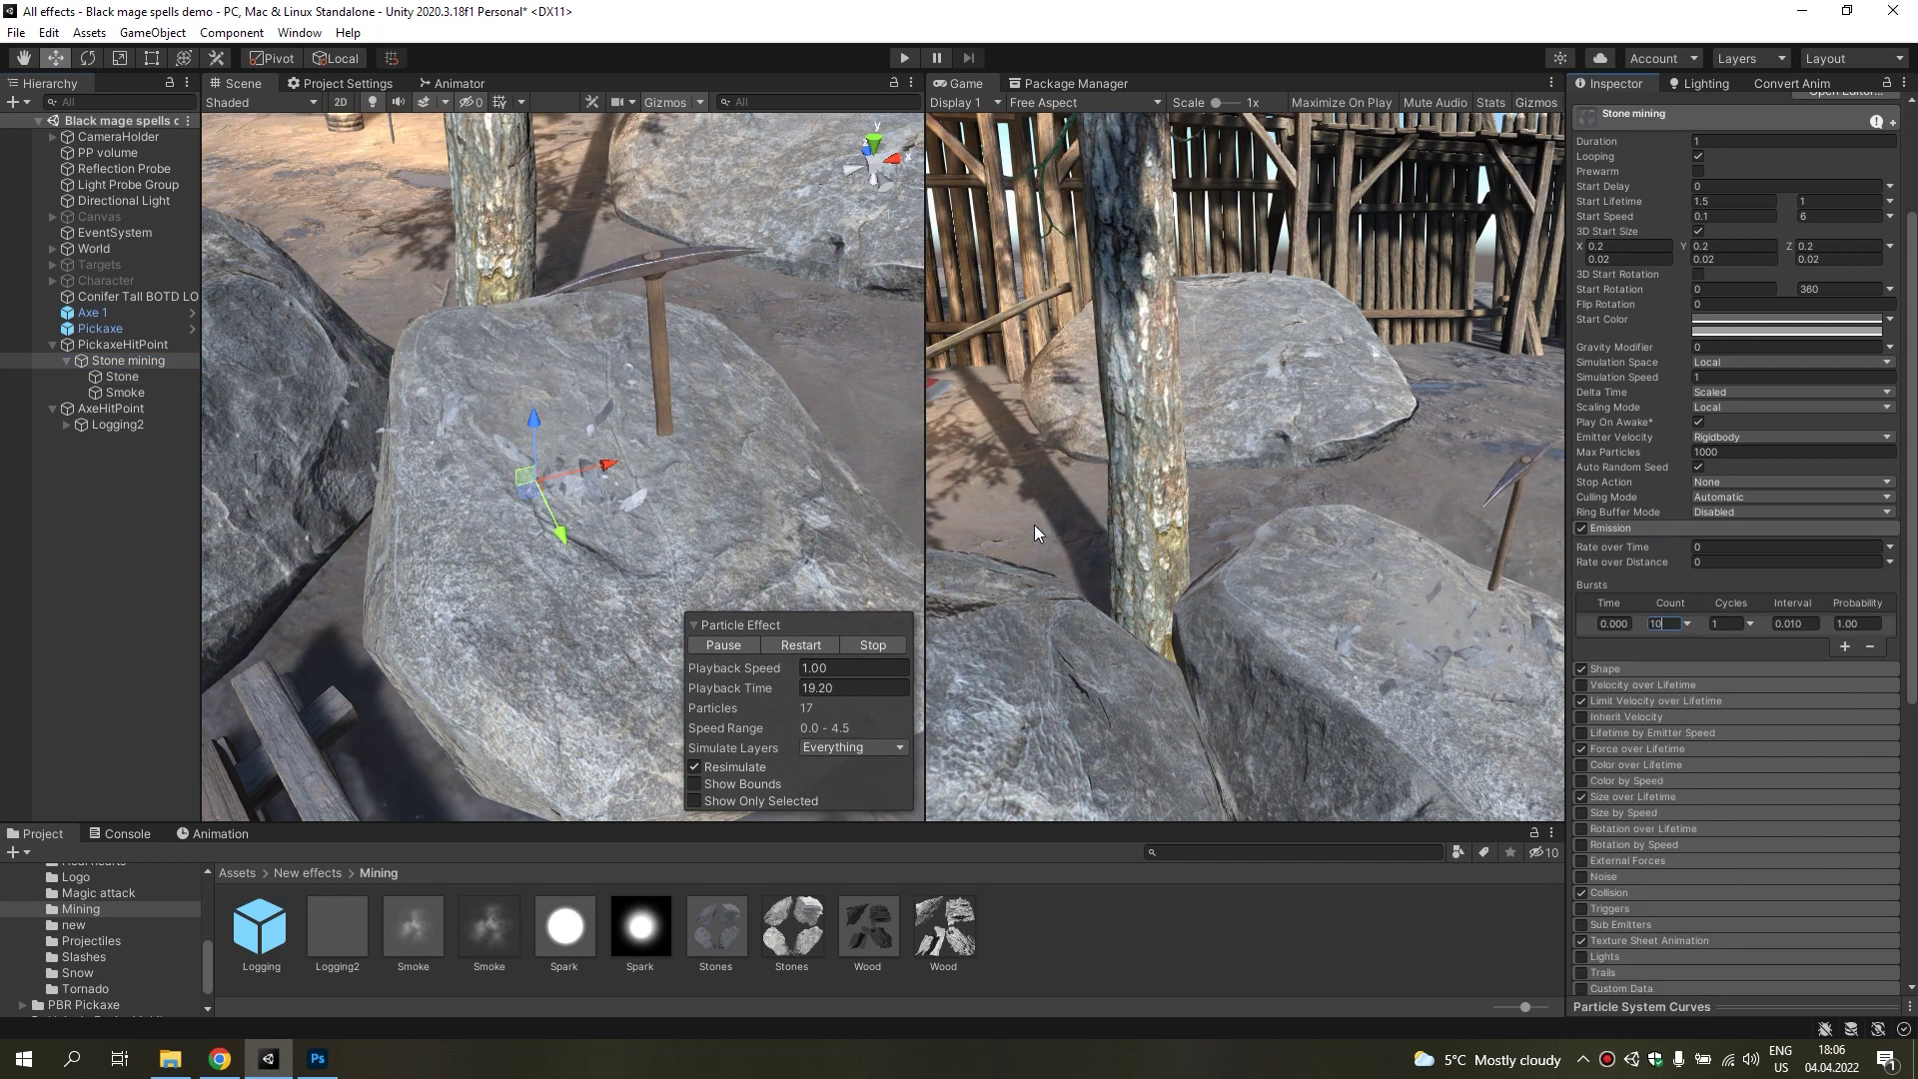
pyautogui.click(814, 643)
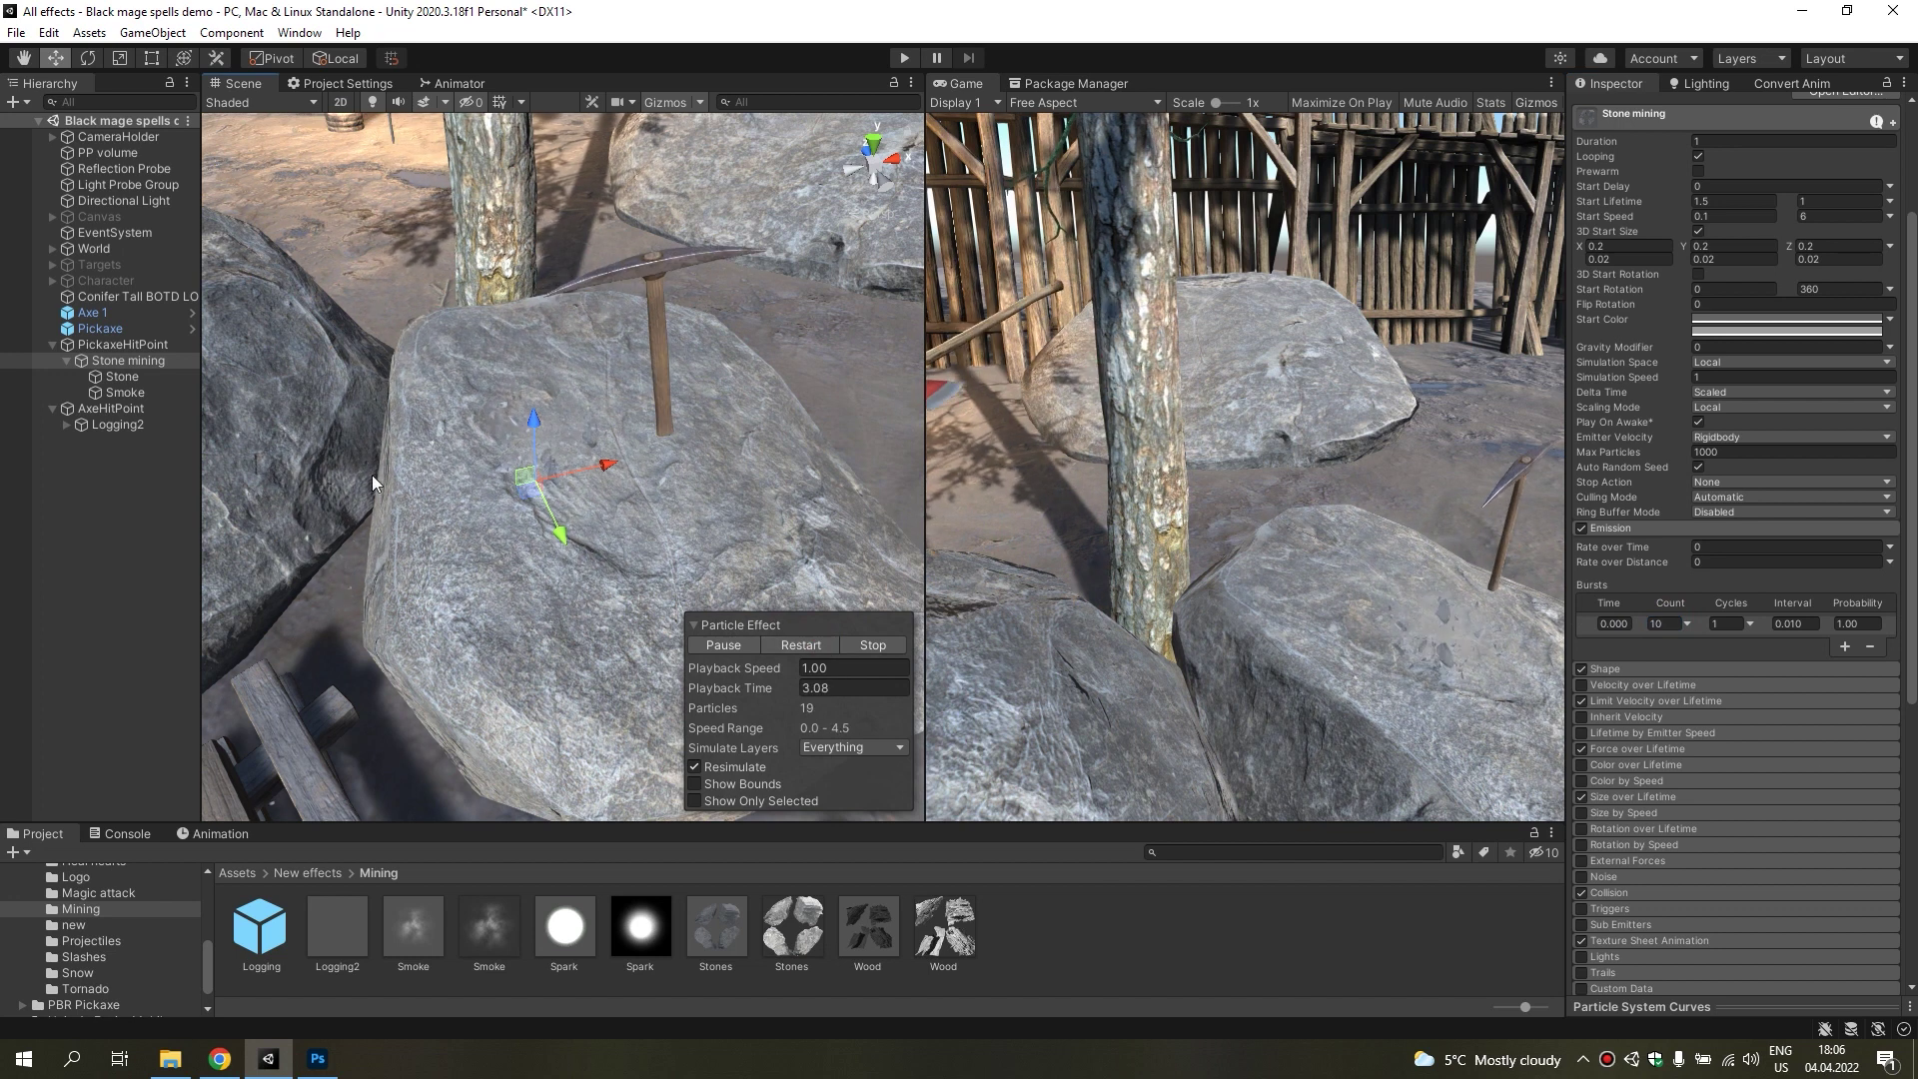
pyautogui.click(124, 376)
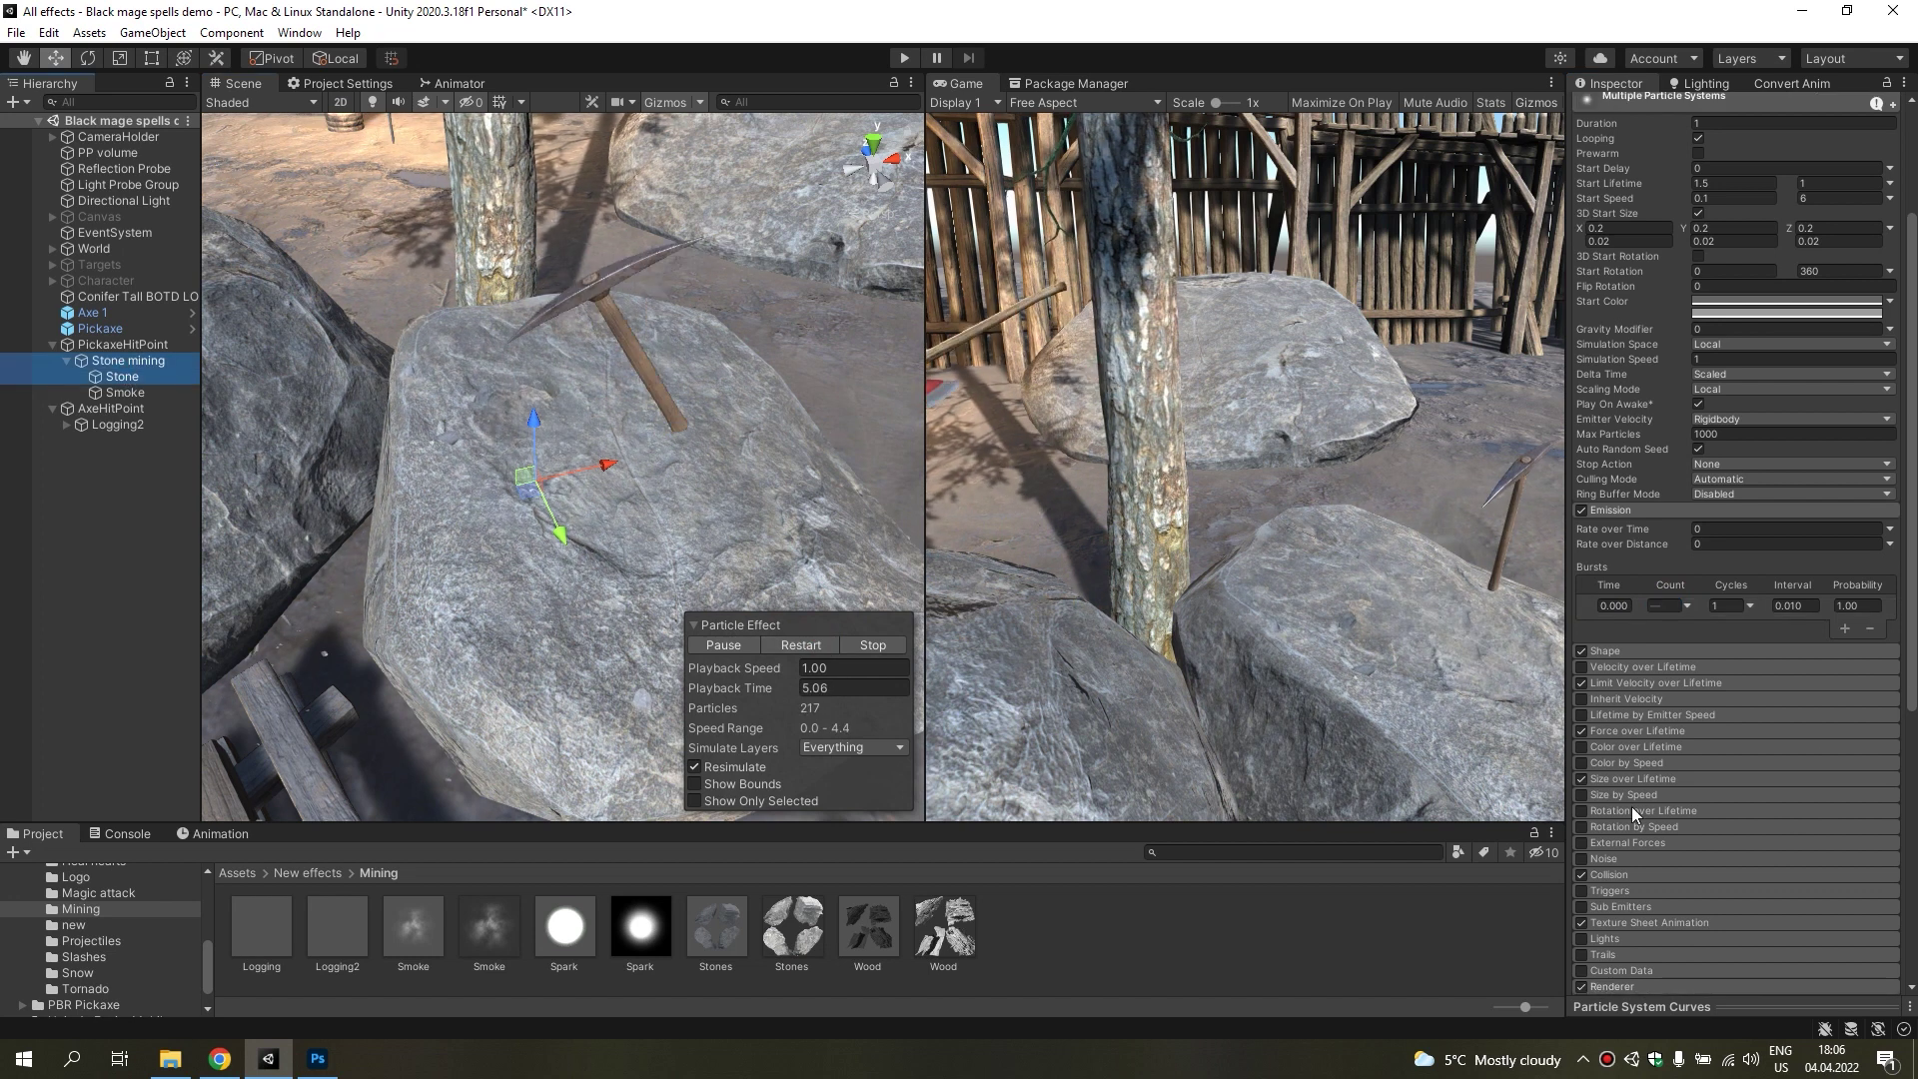
# Set collision Dampen to 0.8 and Force over Lifetime Y to -12.
pyautogui.scroll(-10, 1728, 837)
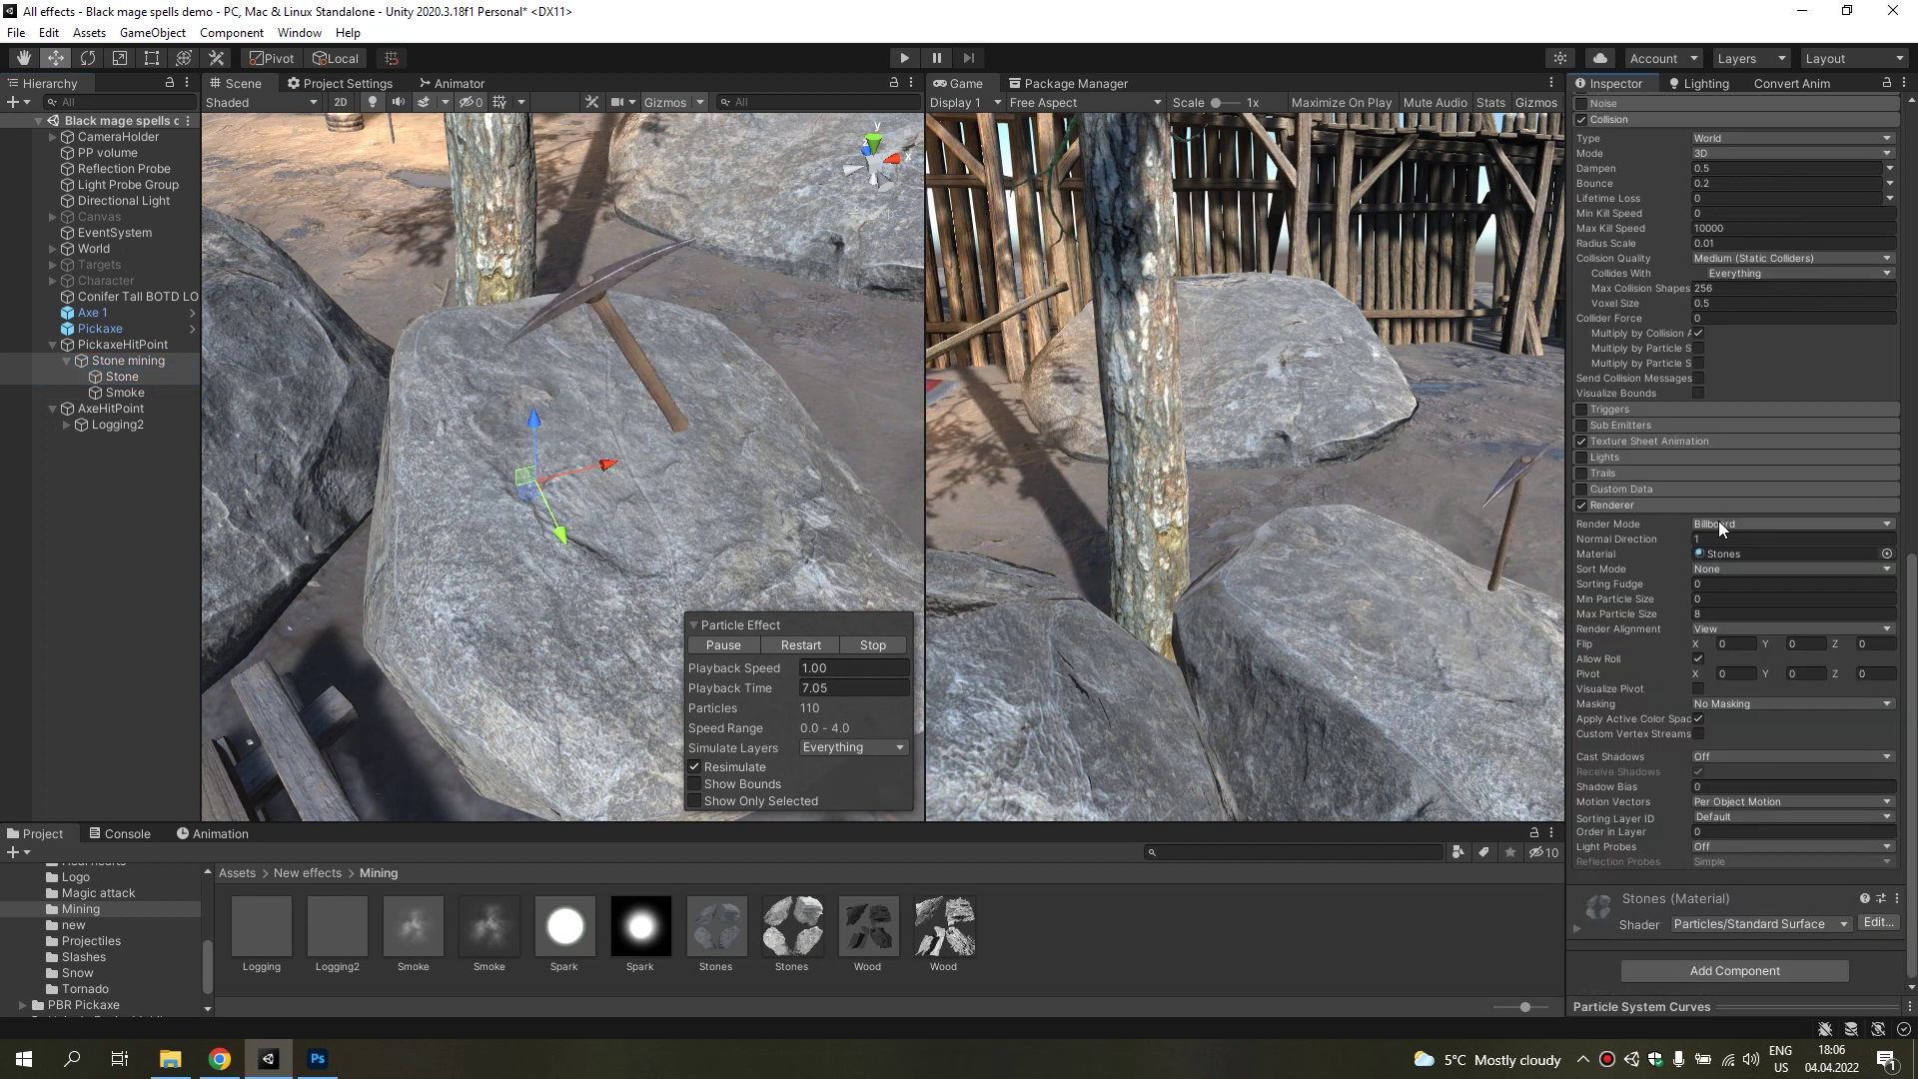
pyautogui.scroll(3, 1652, 476)
pyautogui.click(1718, 348)
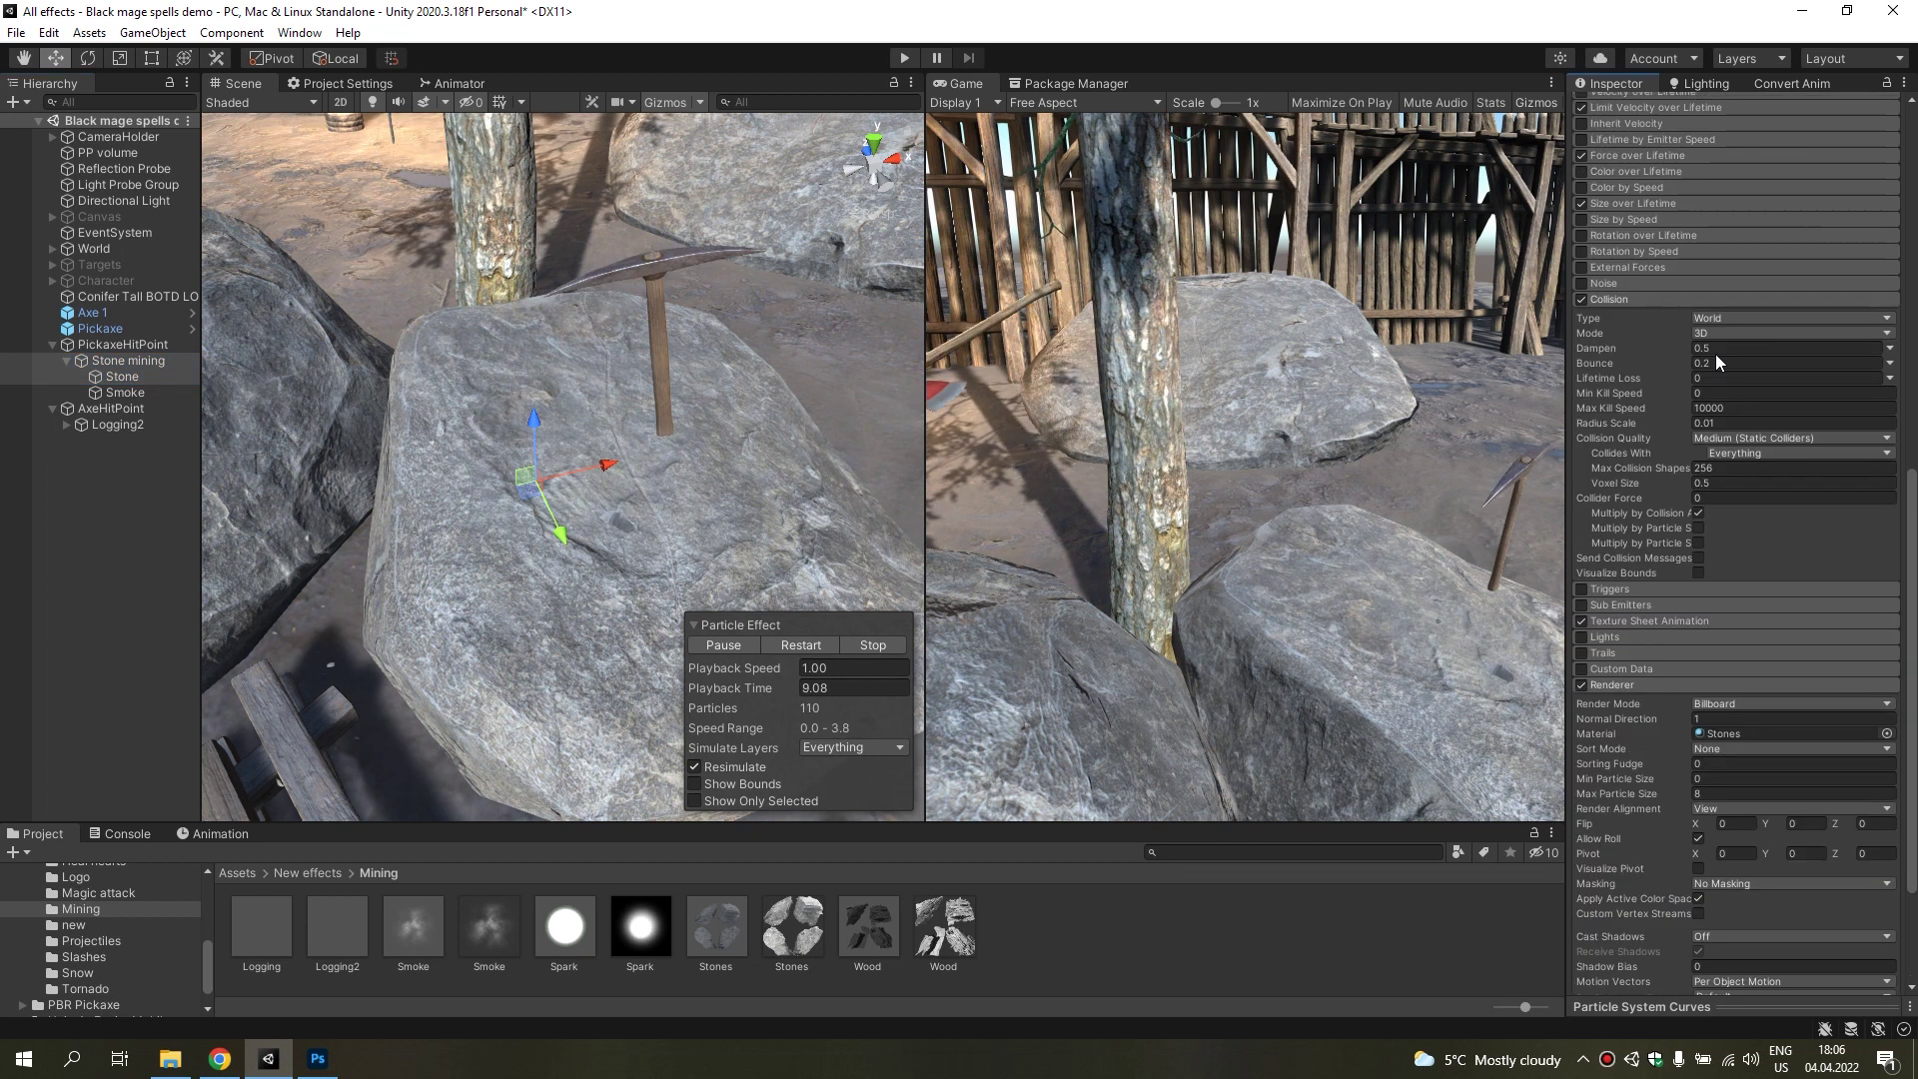
pyautogui.write('0.8')
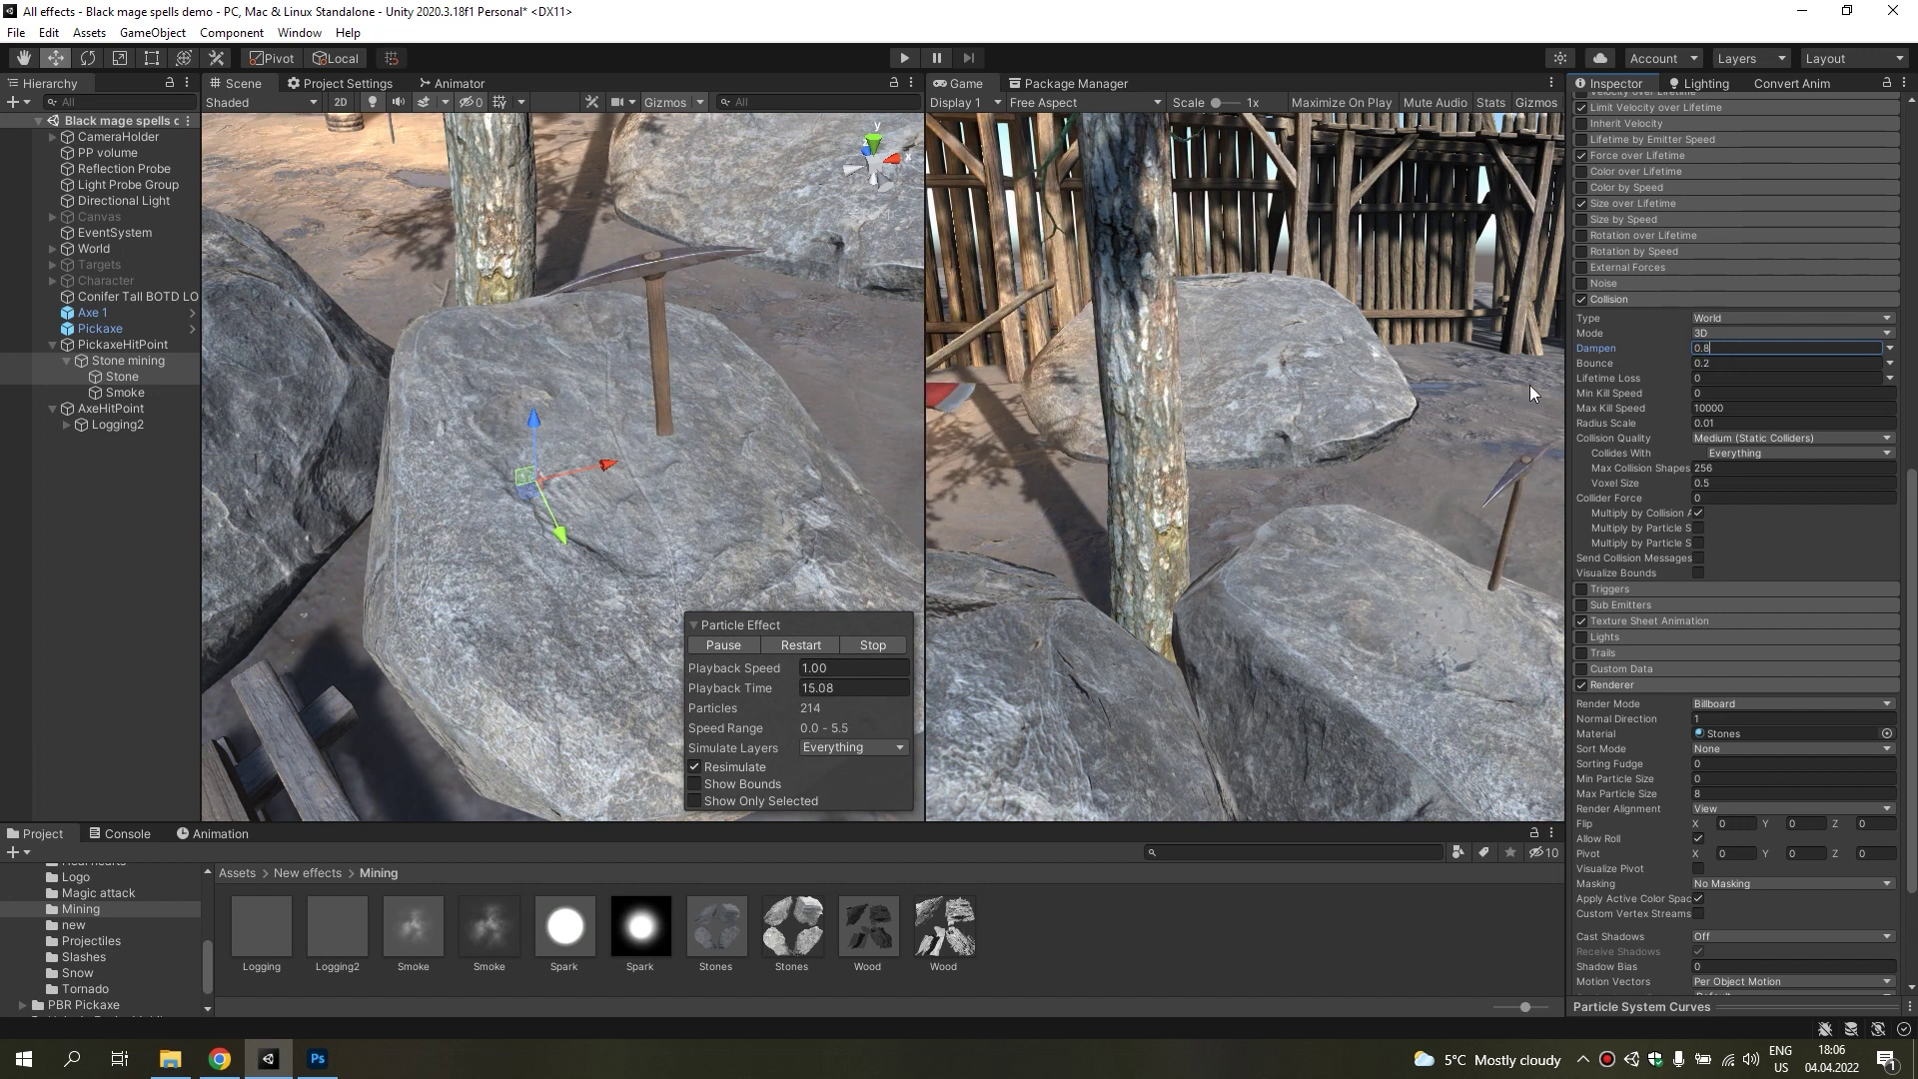
pyautogui.scroll(3, 1789, 381)
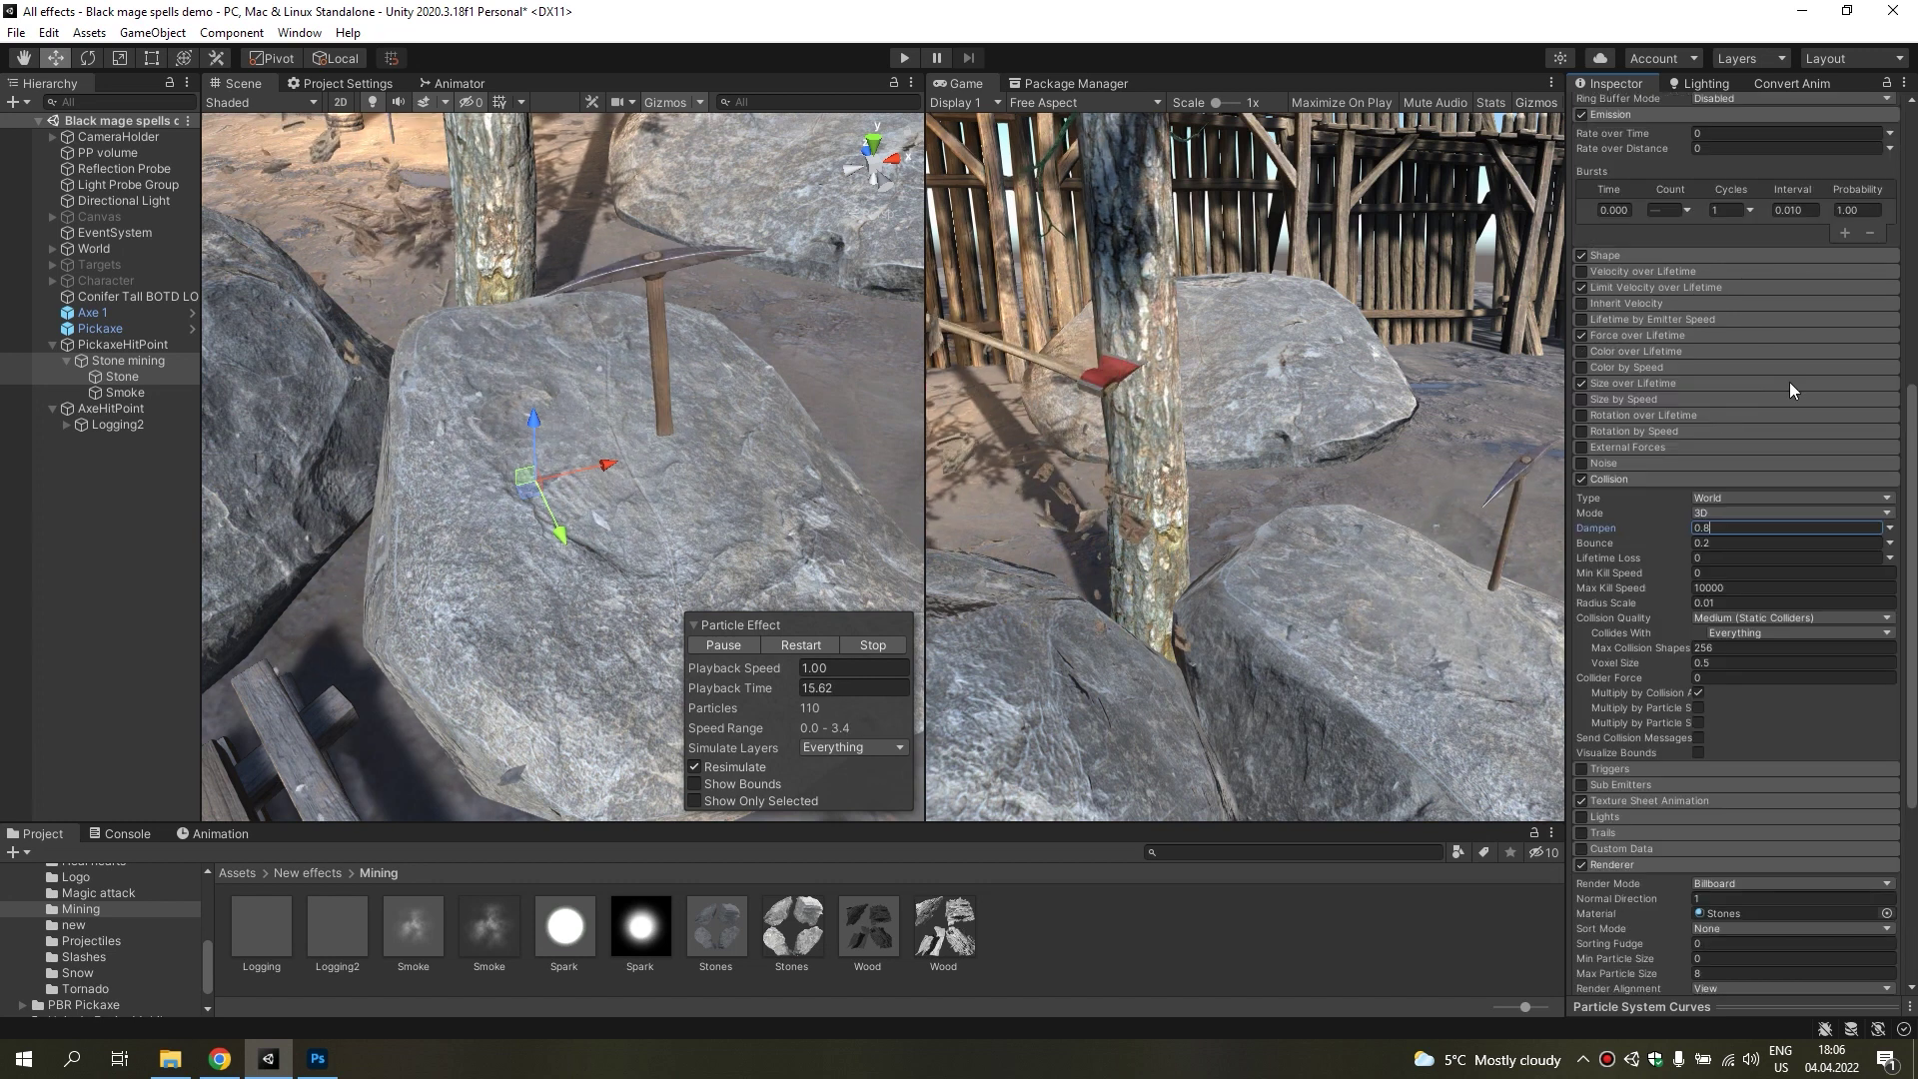
pyautogui.click(1630, 335)
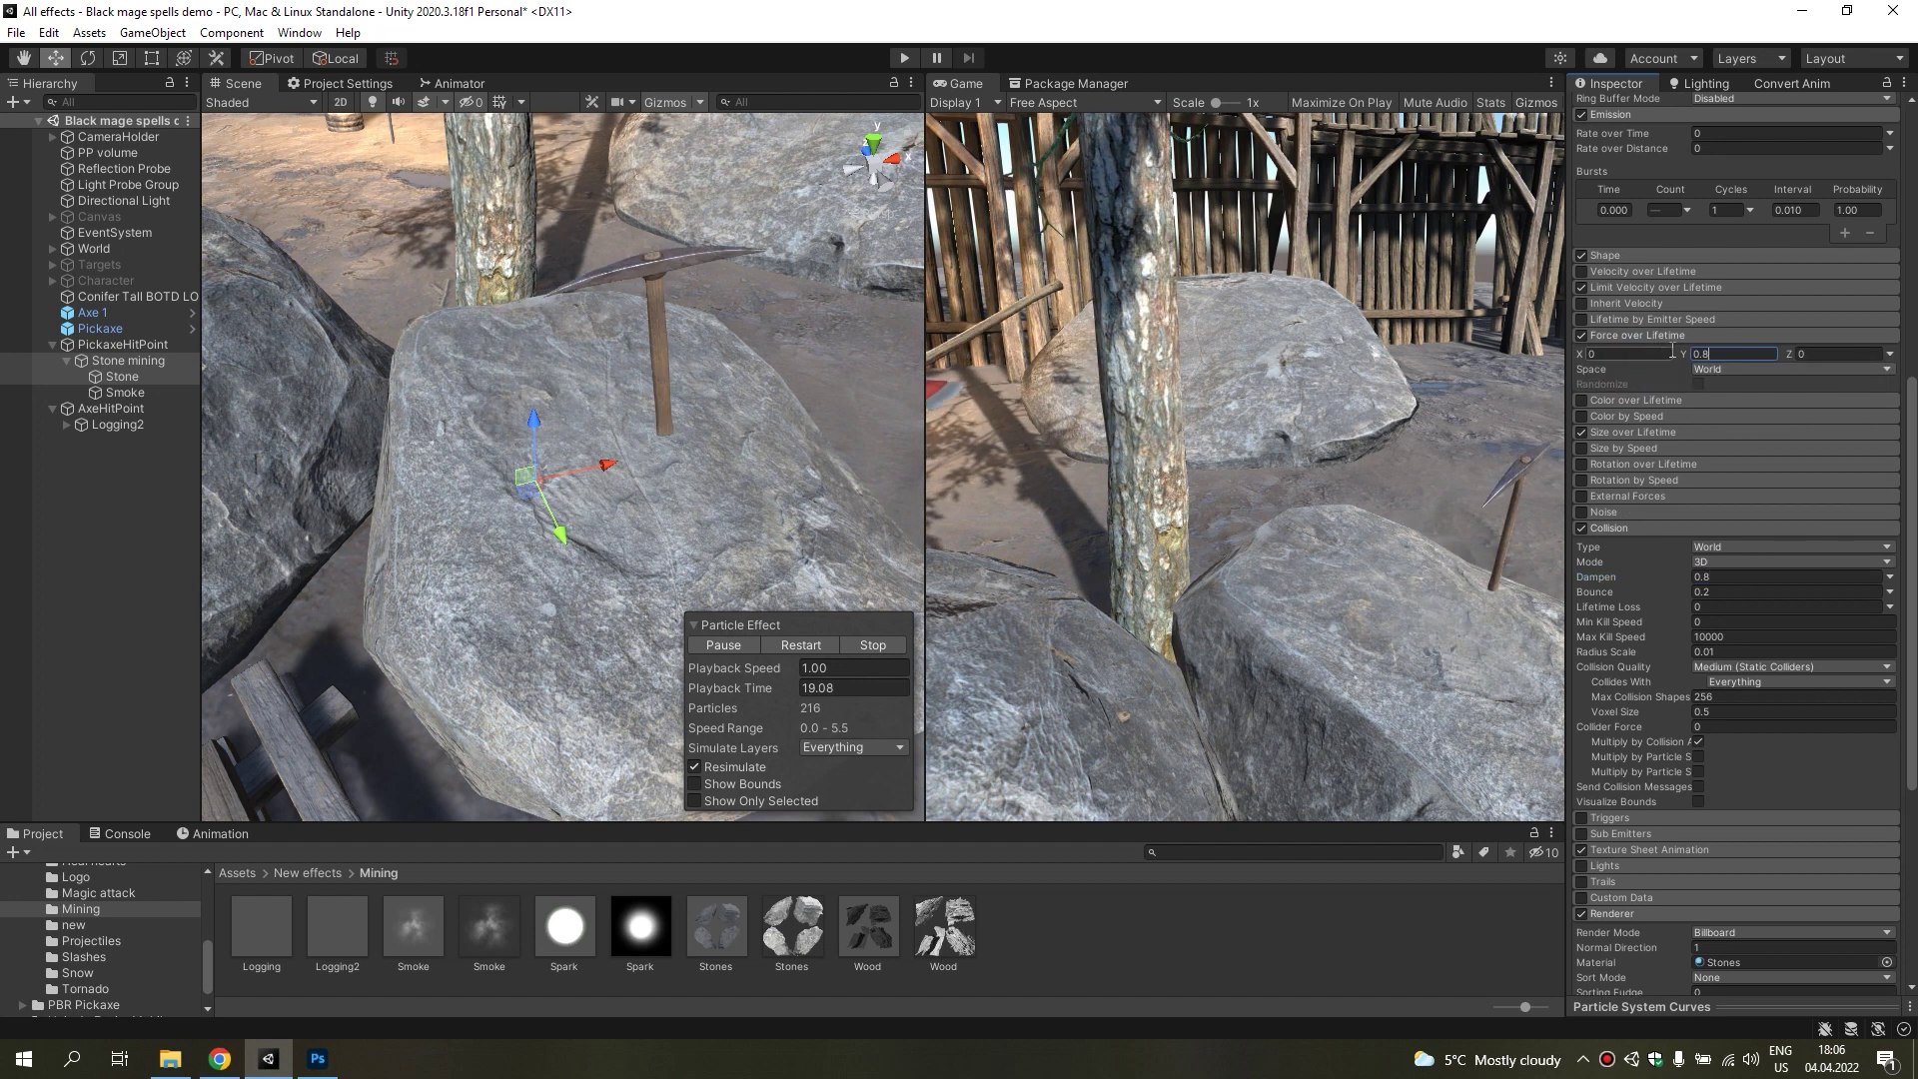
pyautogui.write('-12')
pyautogui.click(1733, 354)
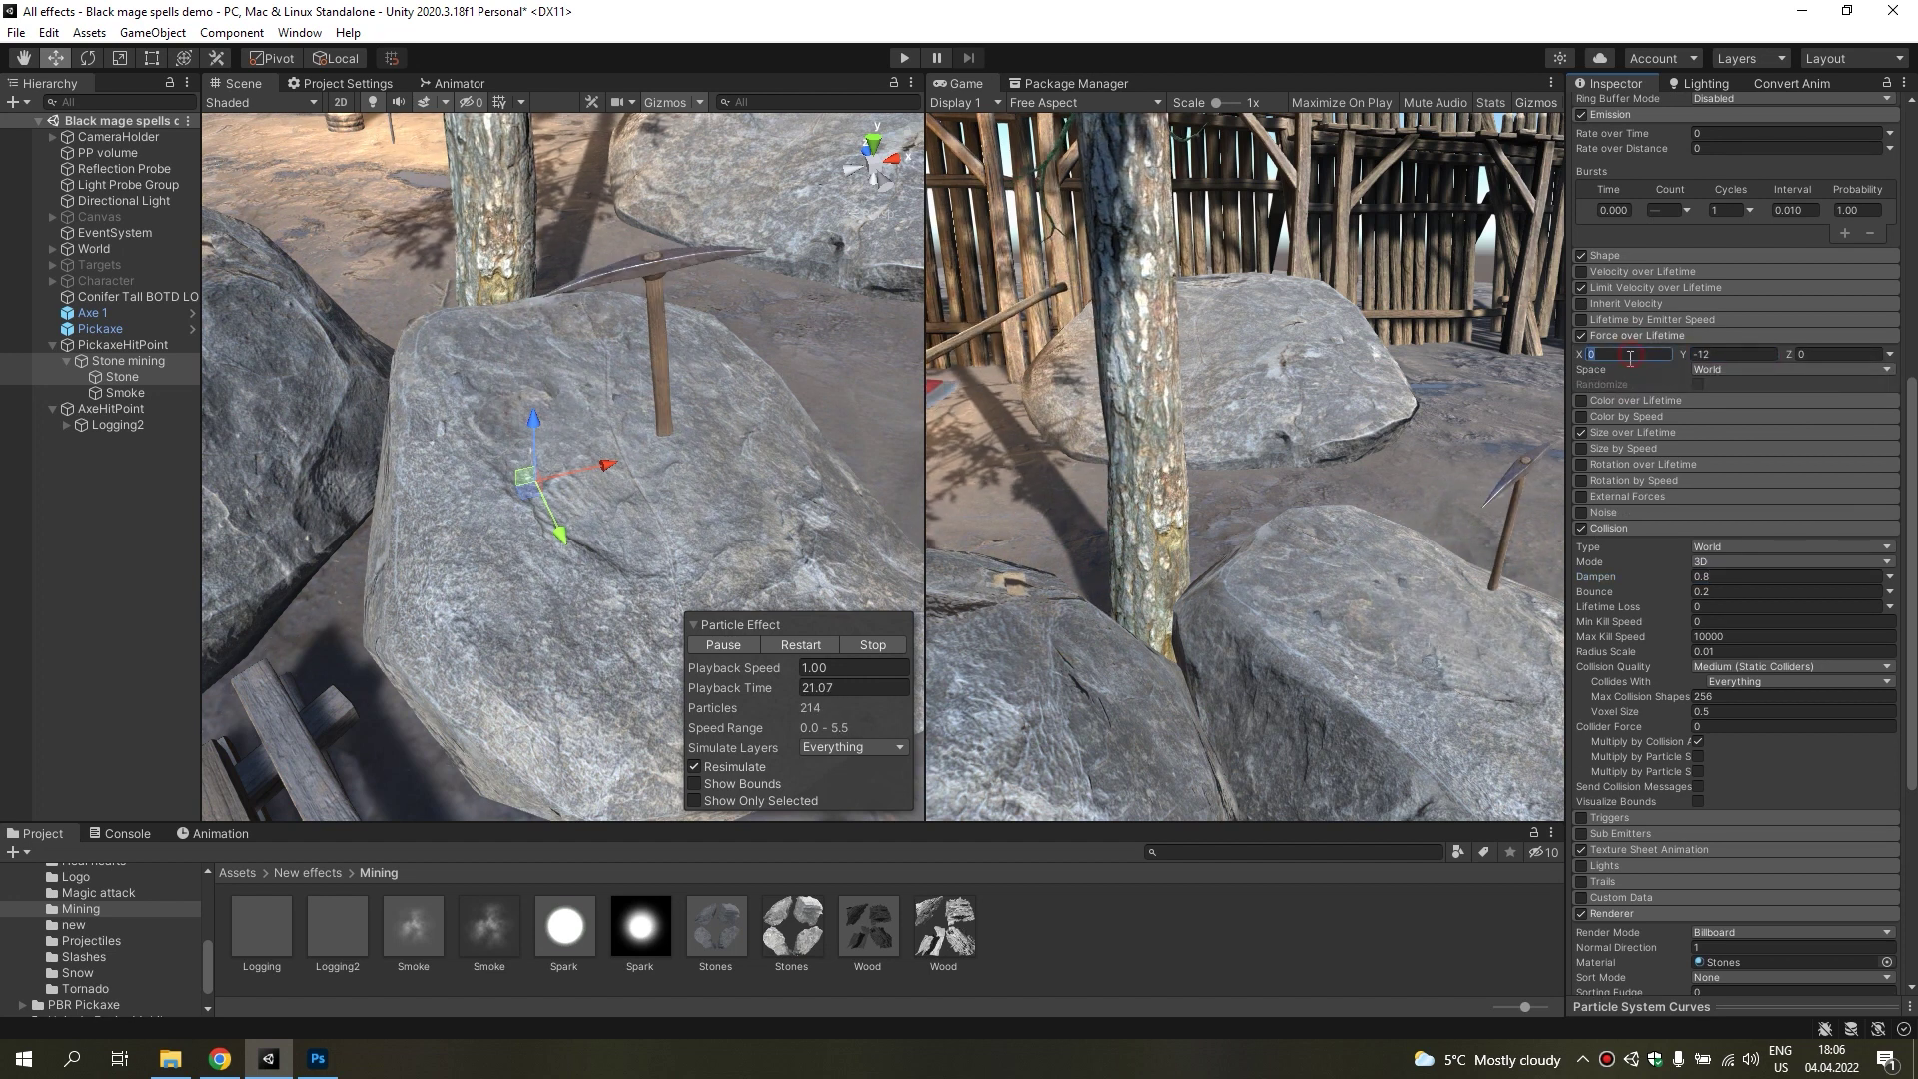
pyautogui.moveTo(723, 415); pyautogui.dragTo(733, 439, button='middle')
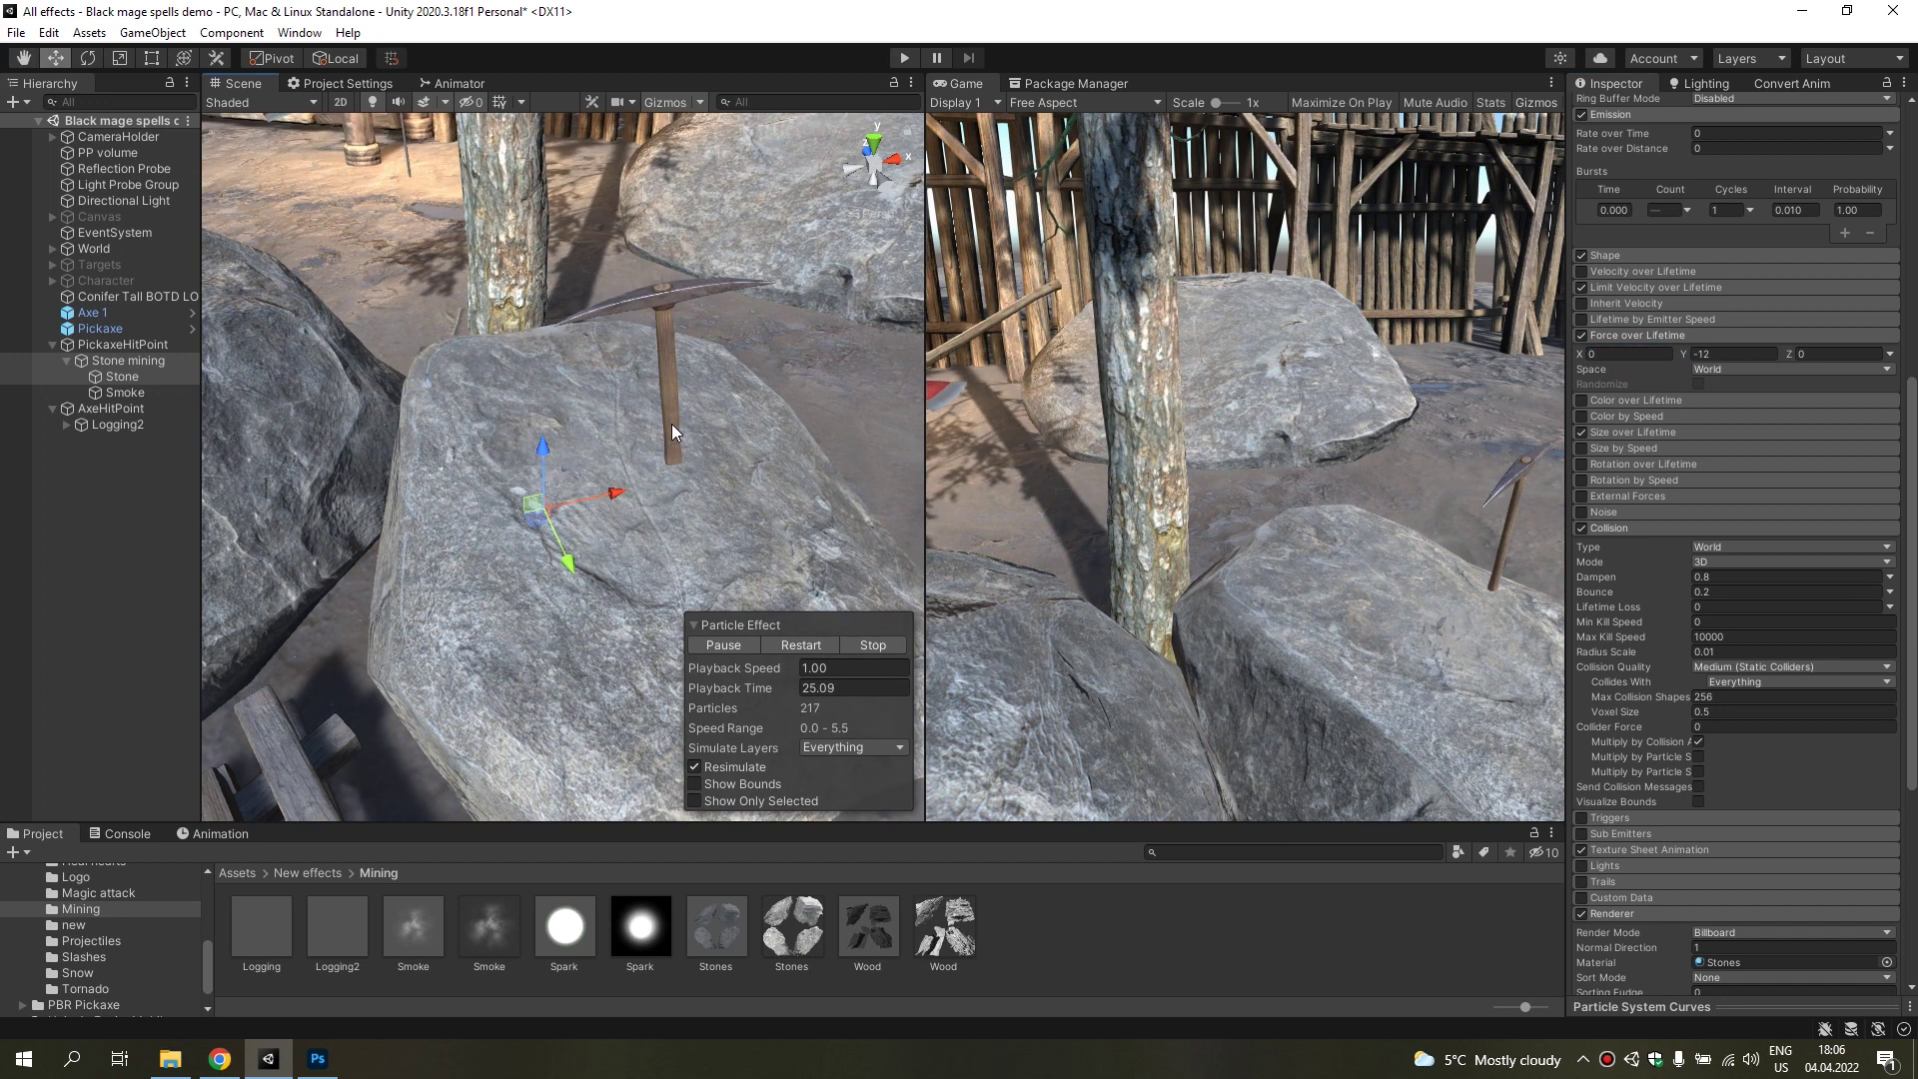
pyautogui.keyDown('alt'); pyautogui.moveTo(671, 423); pyautogui.dragTo(659, 417); pyautogui.keyUp('alt')
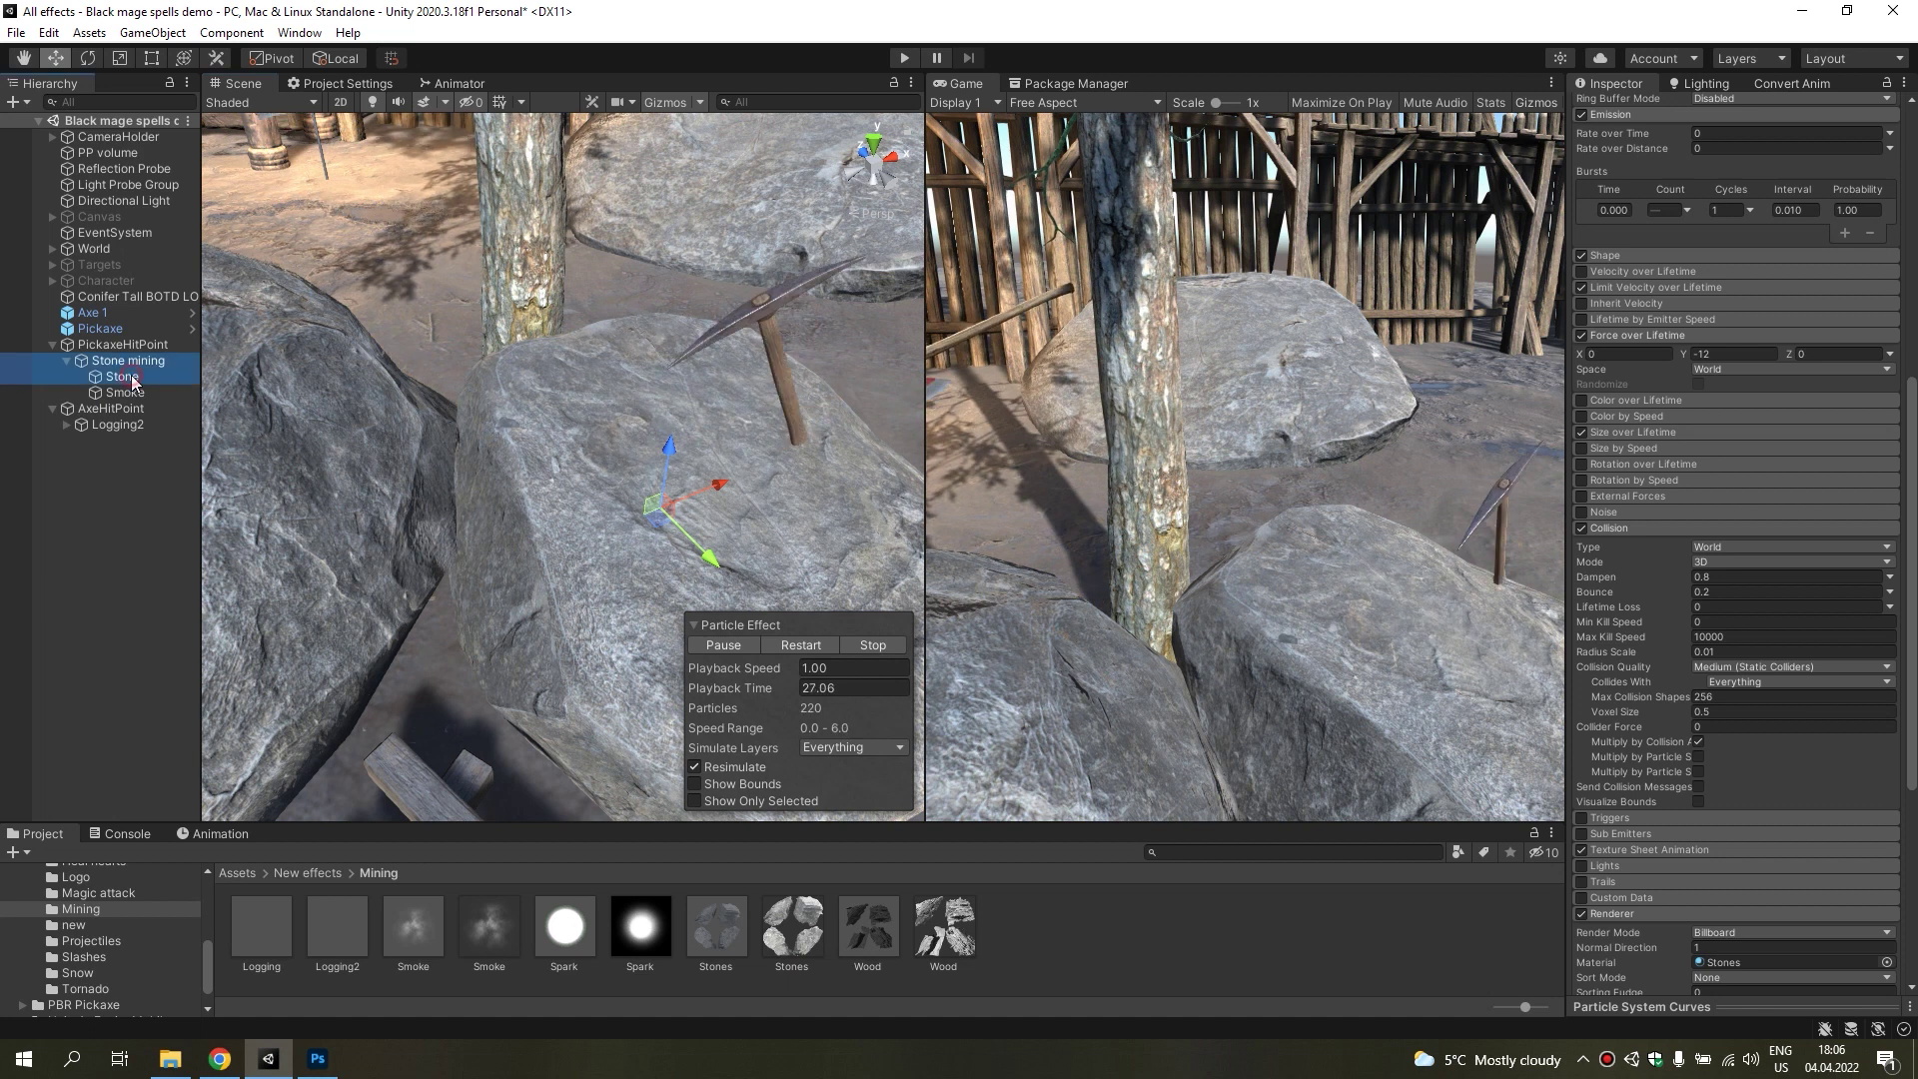
# Lower the Stone particle system's burst count to 50.
pyautogui.click(130, 375)
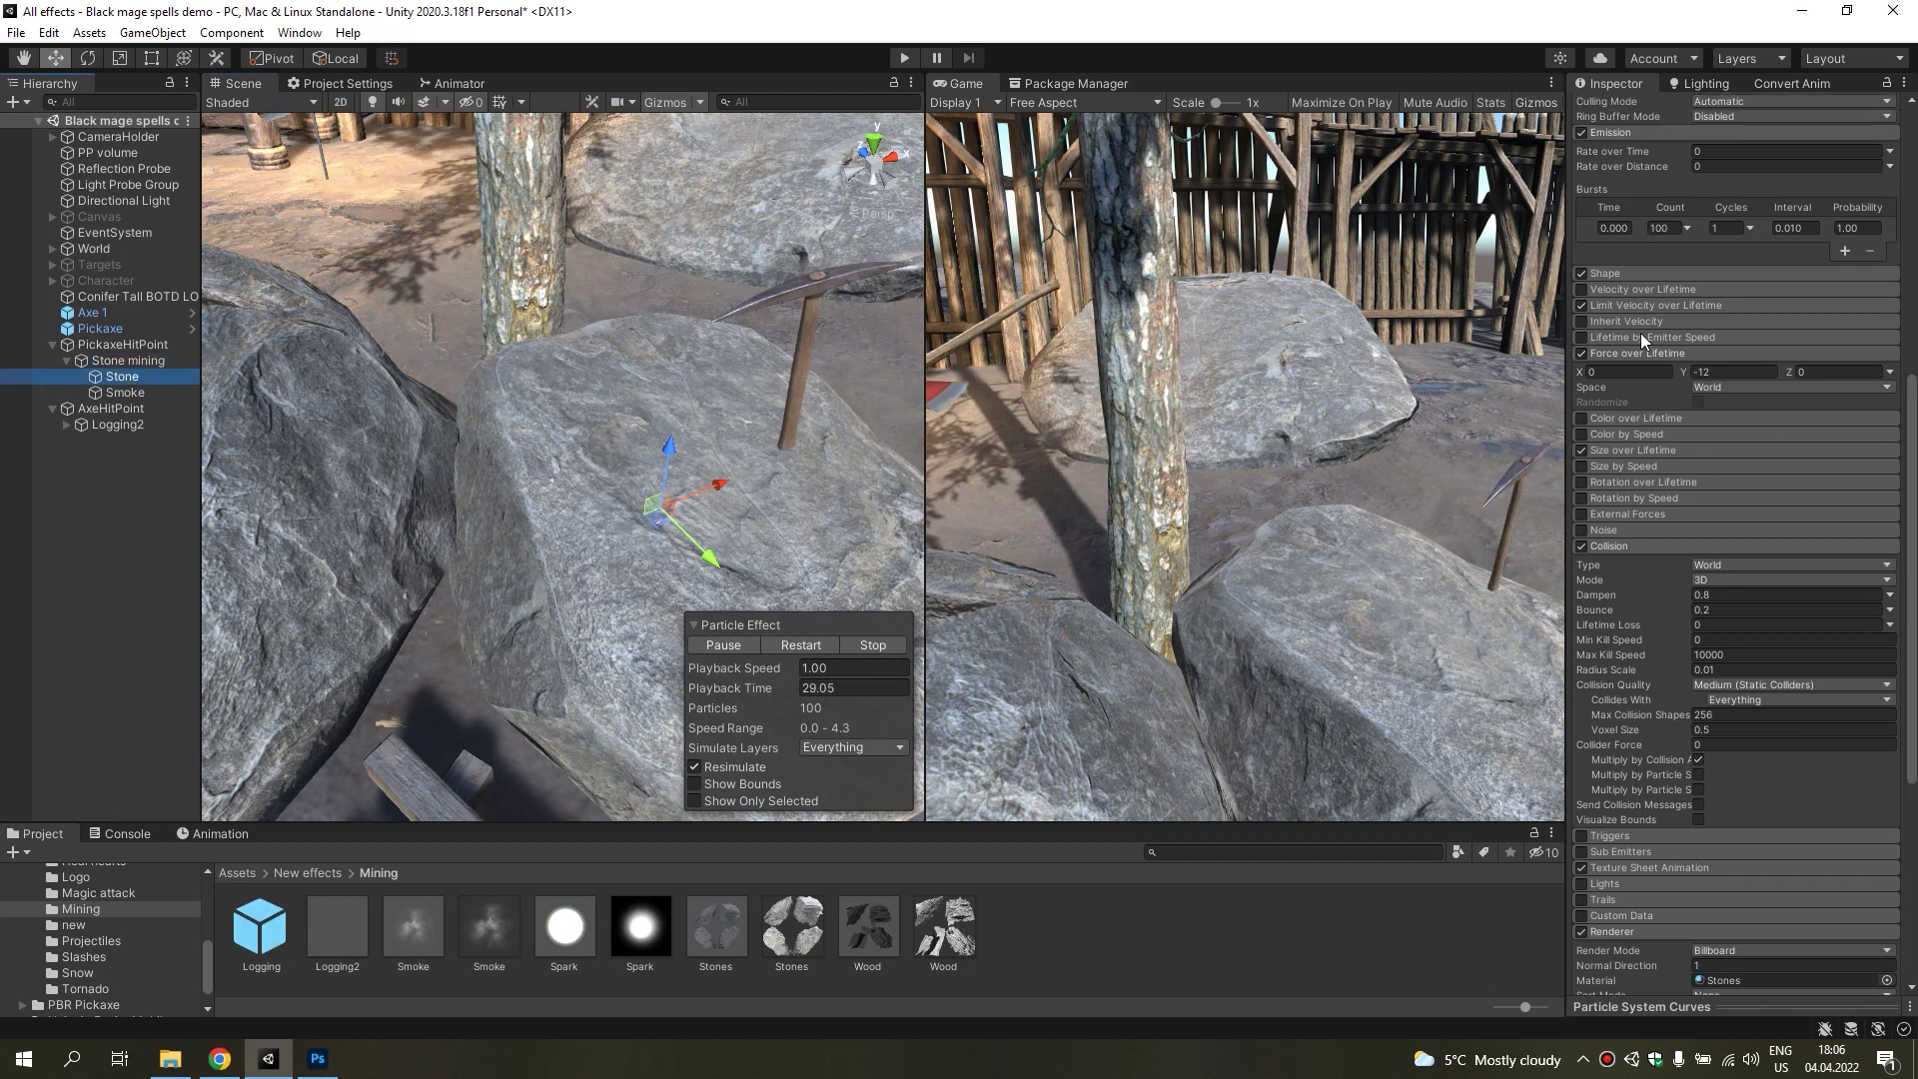
pyautogui.click(1678, 234)
pyautogui.write('50')
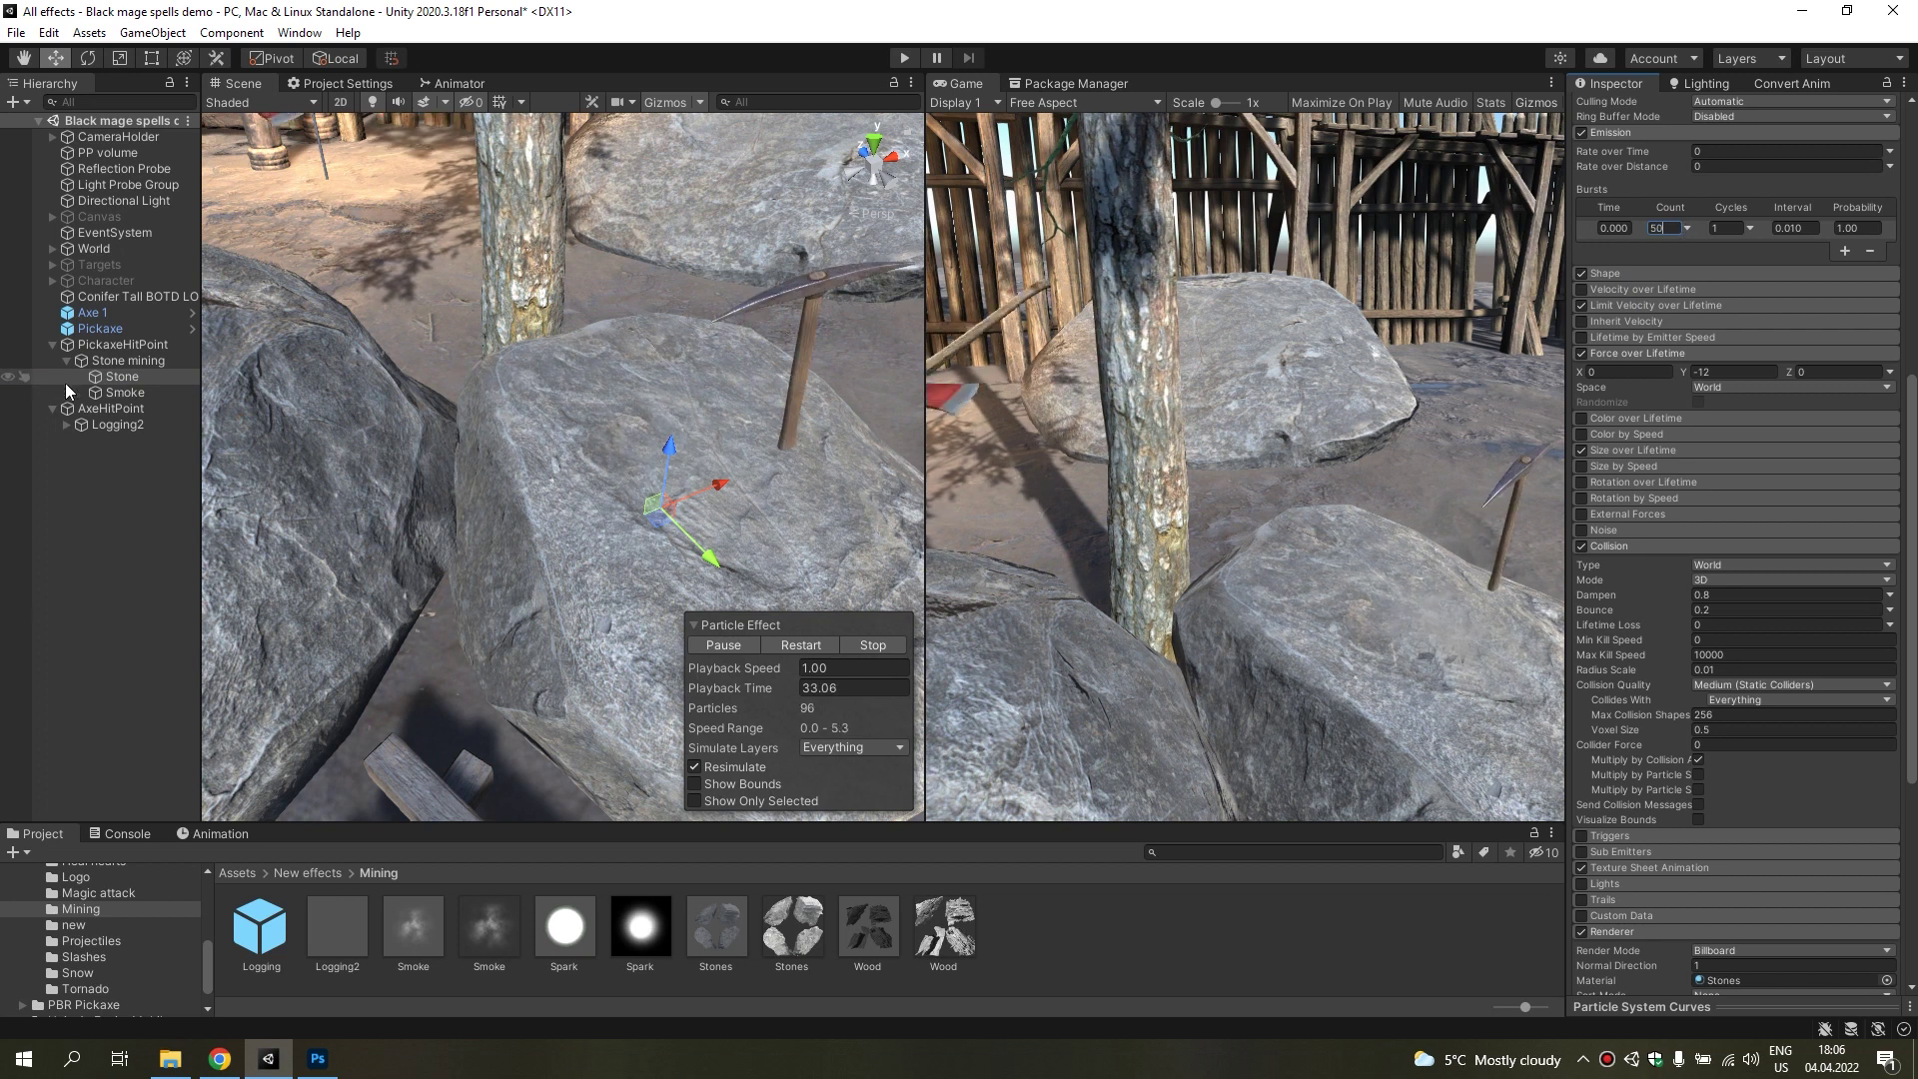
pyautogui.moveTo(899, 433); pyautogui.dragTo(744, 434, button='middle')
pyautogui.click(103, 469)
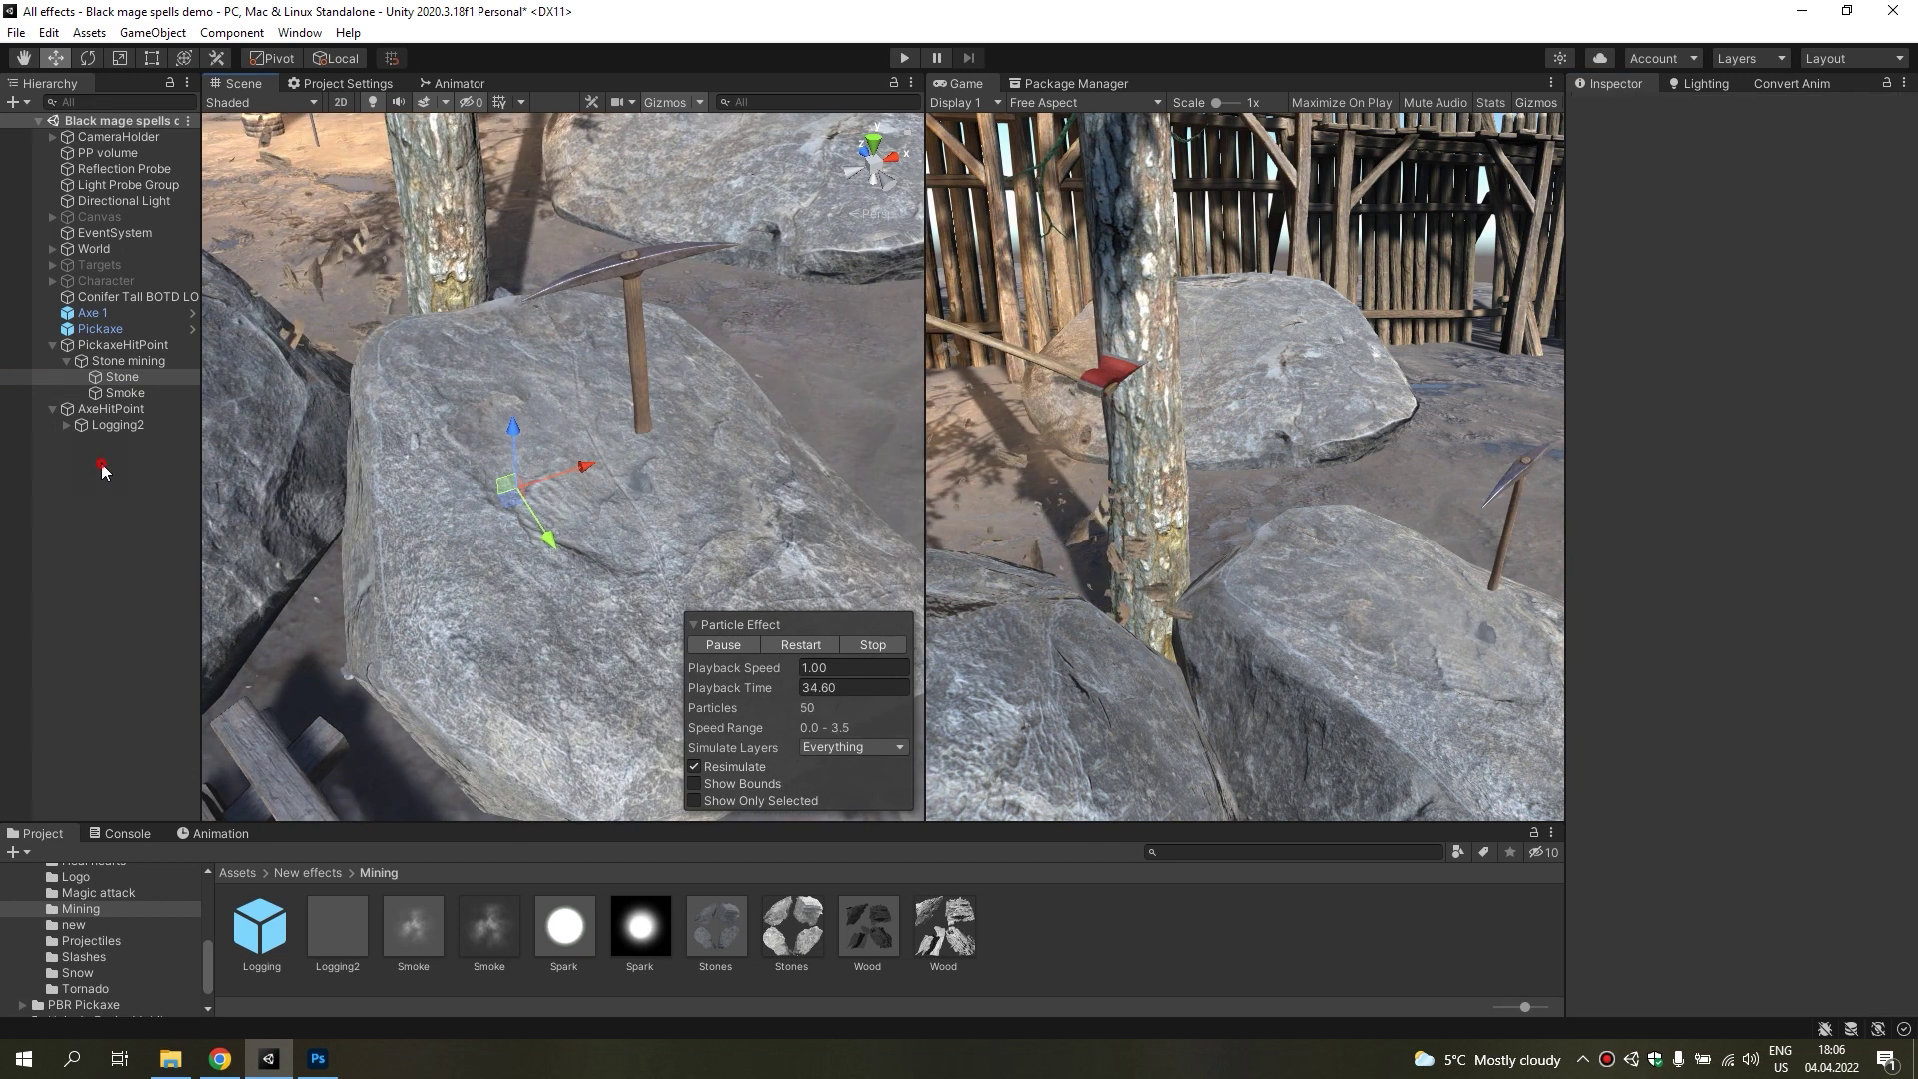
# Duplicate the Stone particle system and name the copy Sparks.
pyautogui.click(128, 381)
pyautogui.hotkey('ctrl', 'd')
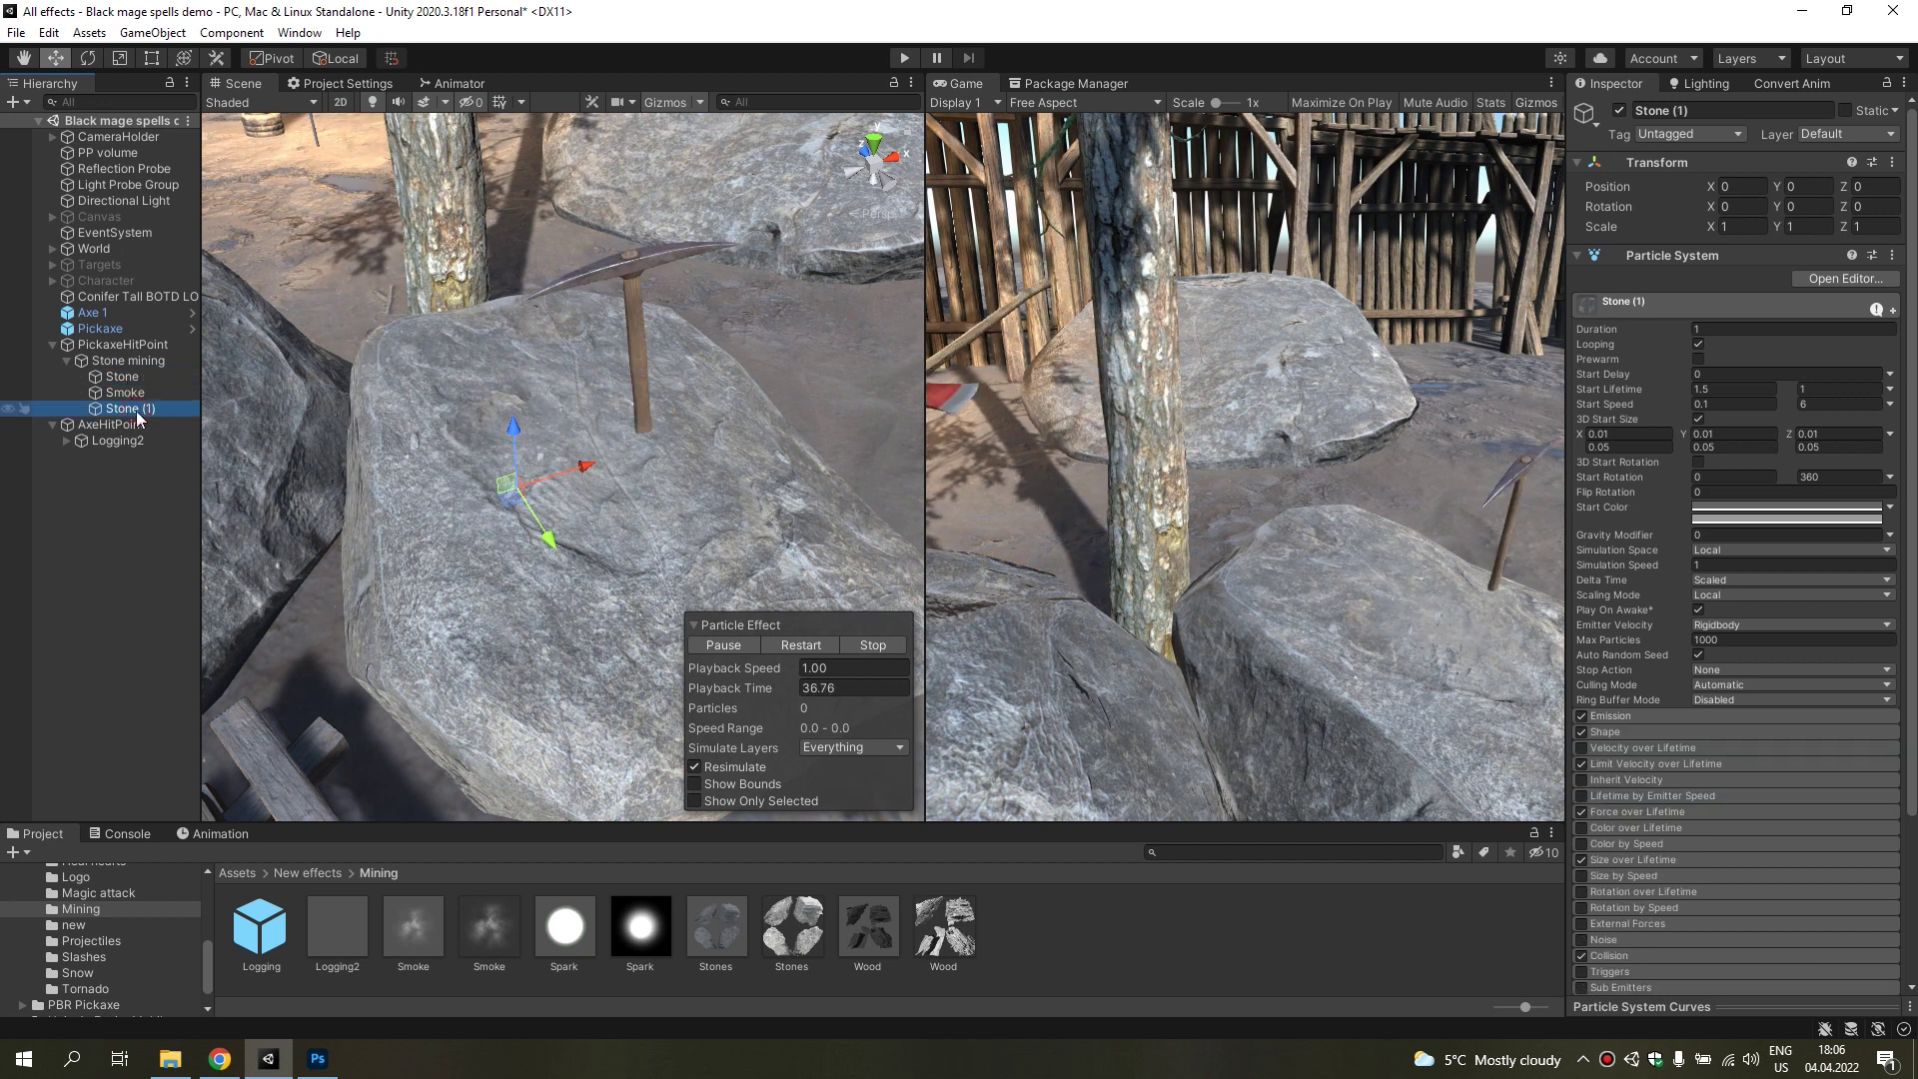
pyautogui.press('F2')
pyautogui.write('Sparks')
pyautogui.press('Return')
# Make the Sparks burst count Random Between Two Constants, entering 5.
pyautogui.click(1610, 715)
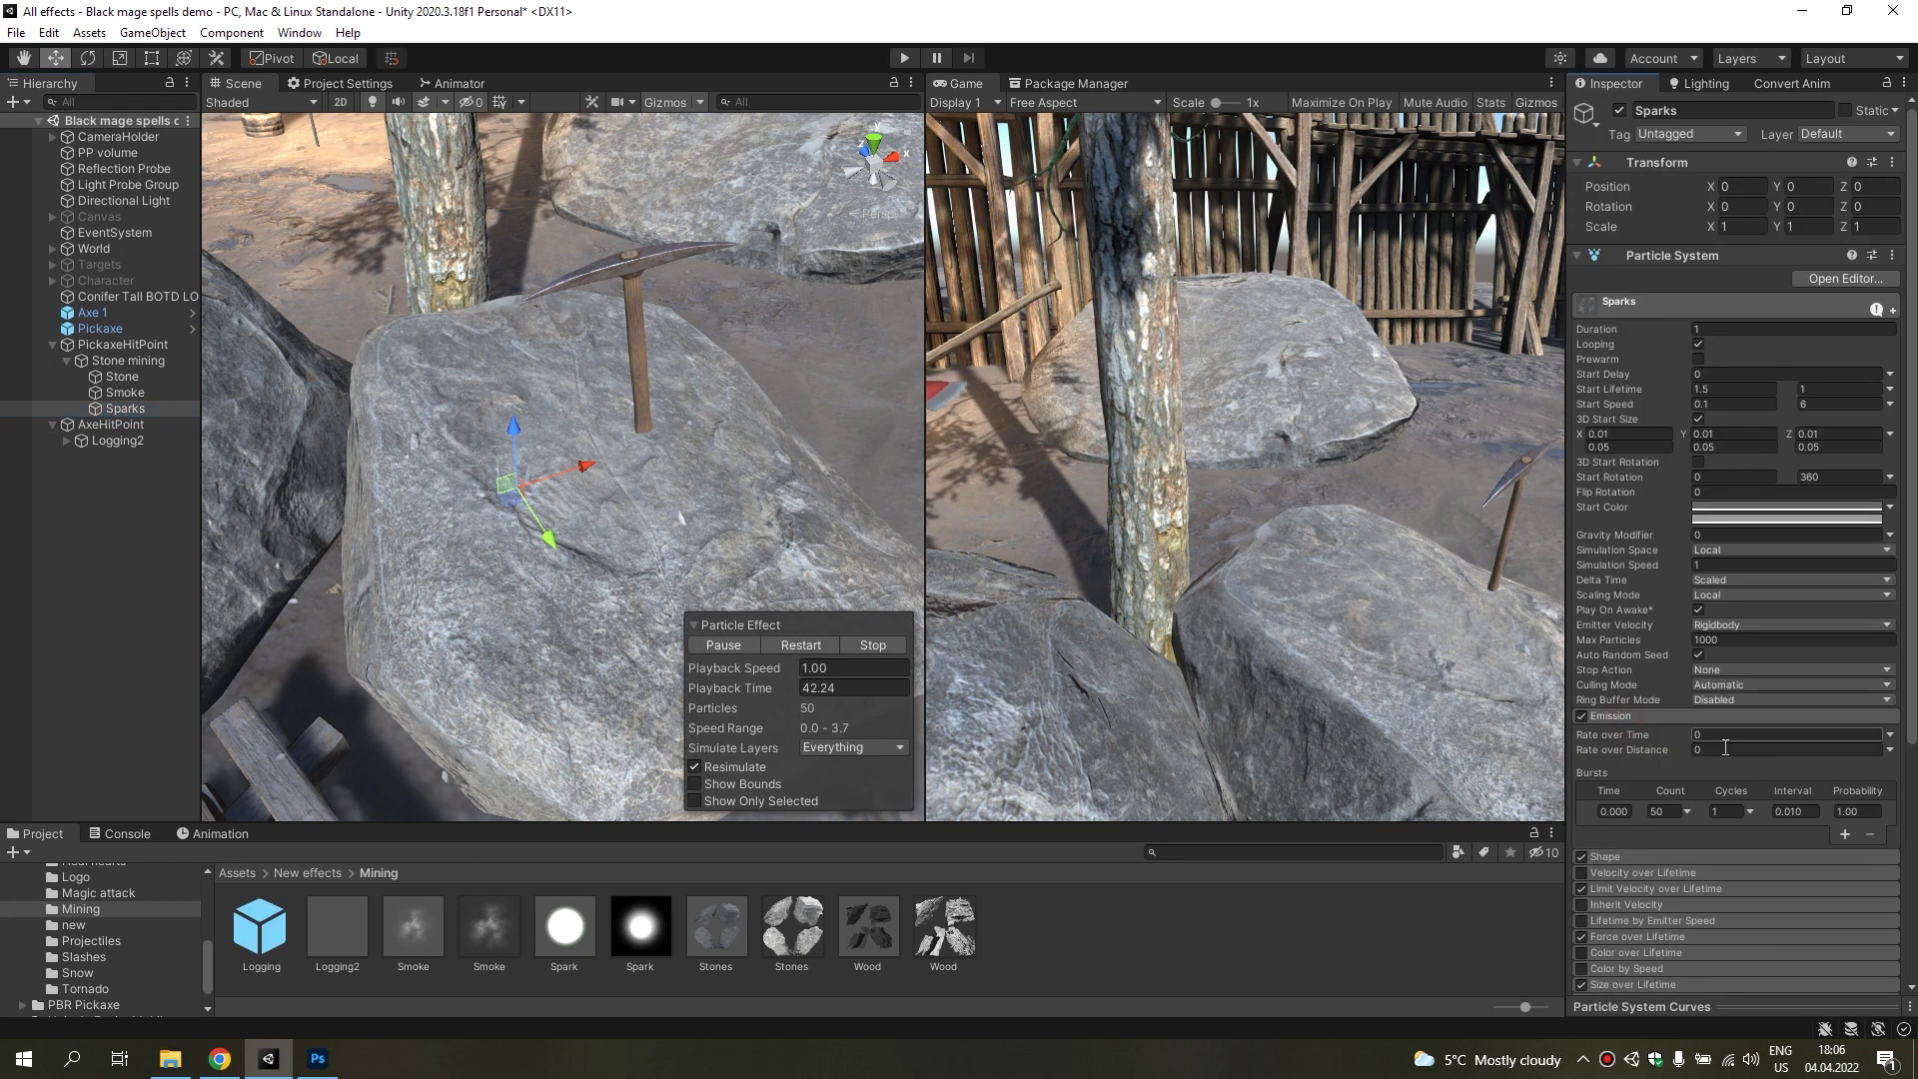
pyautogui.click(1689, 811)
pyautogui.click(1718, 879)
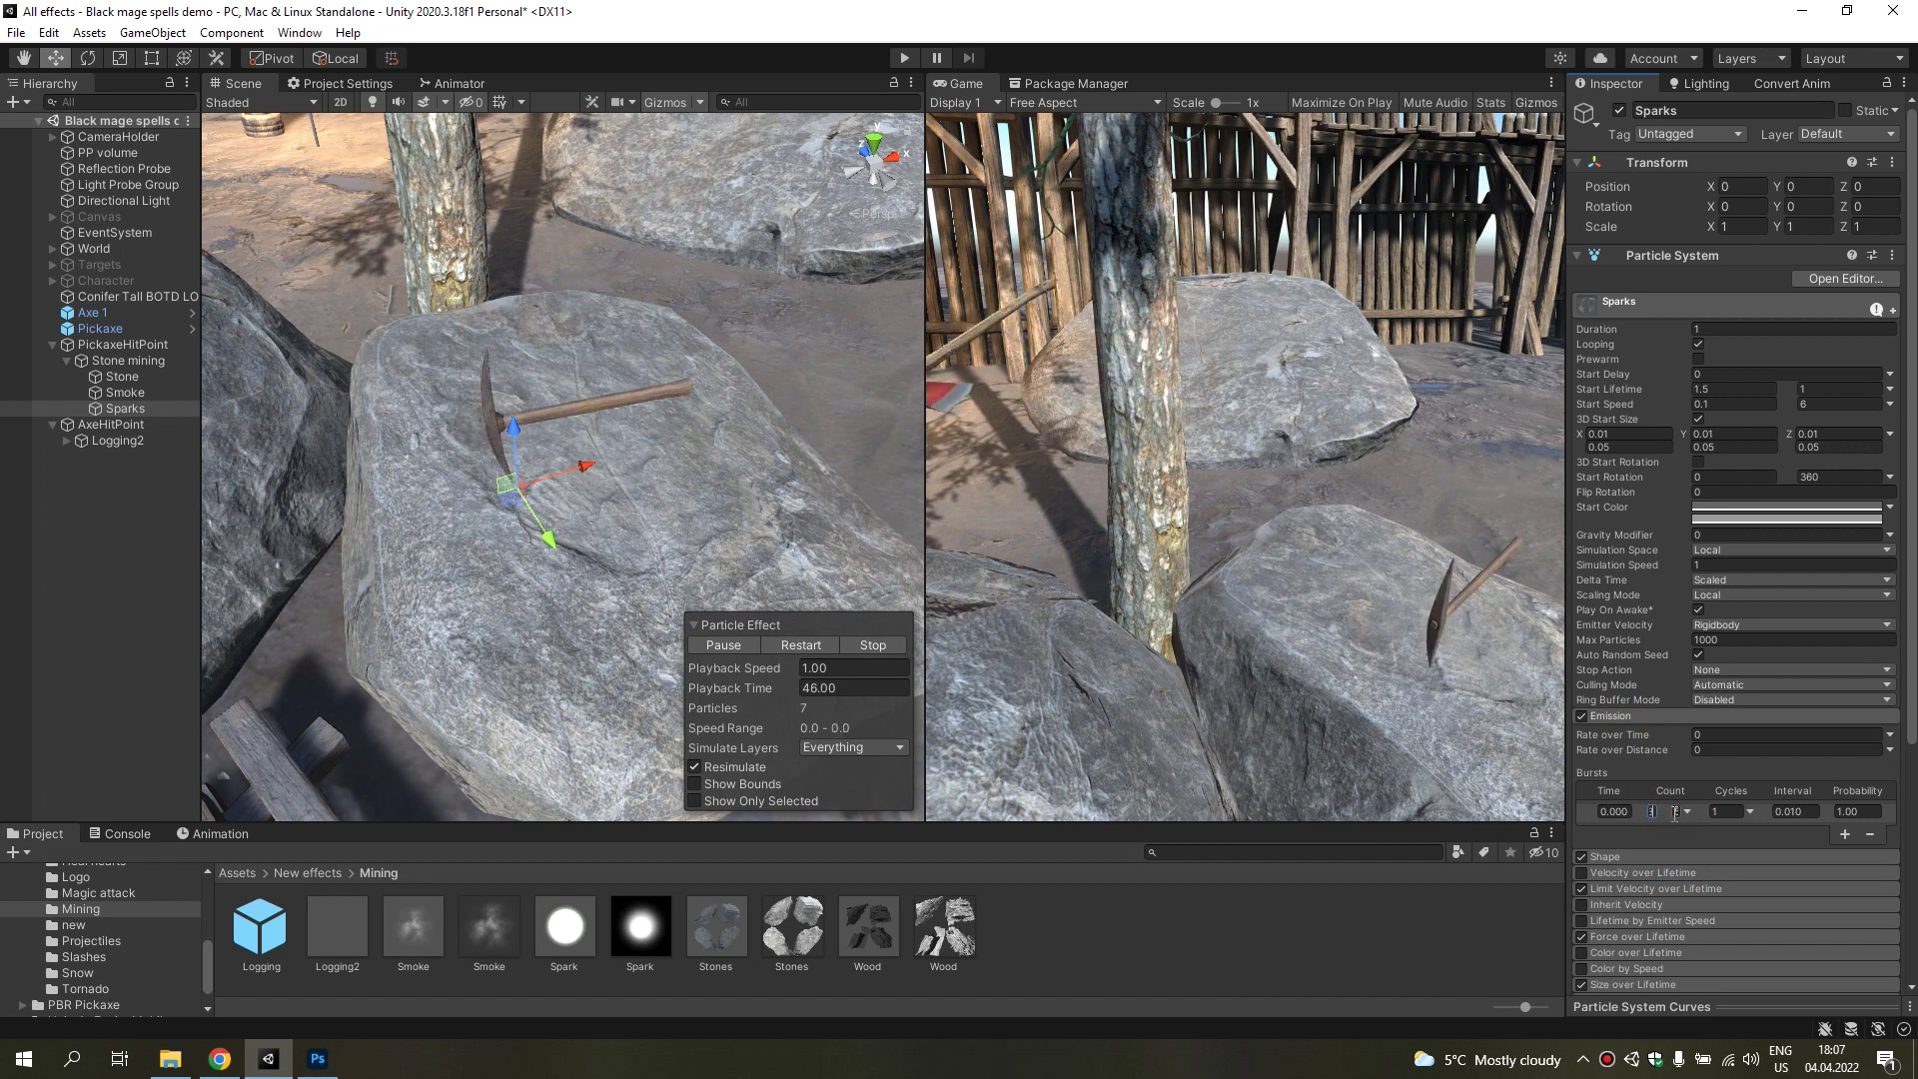
pyautogui.write('5')
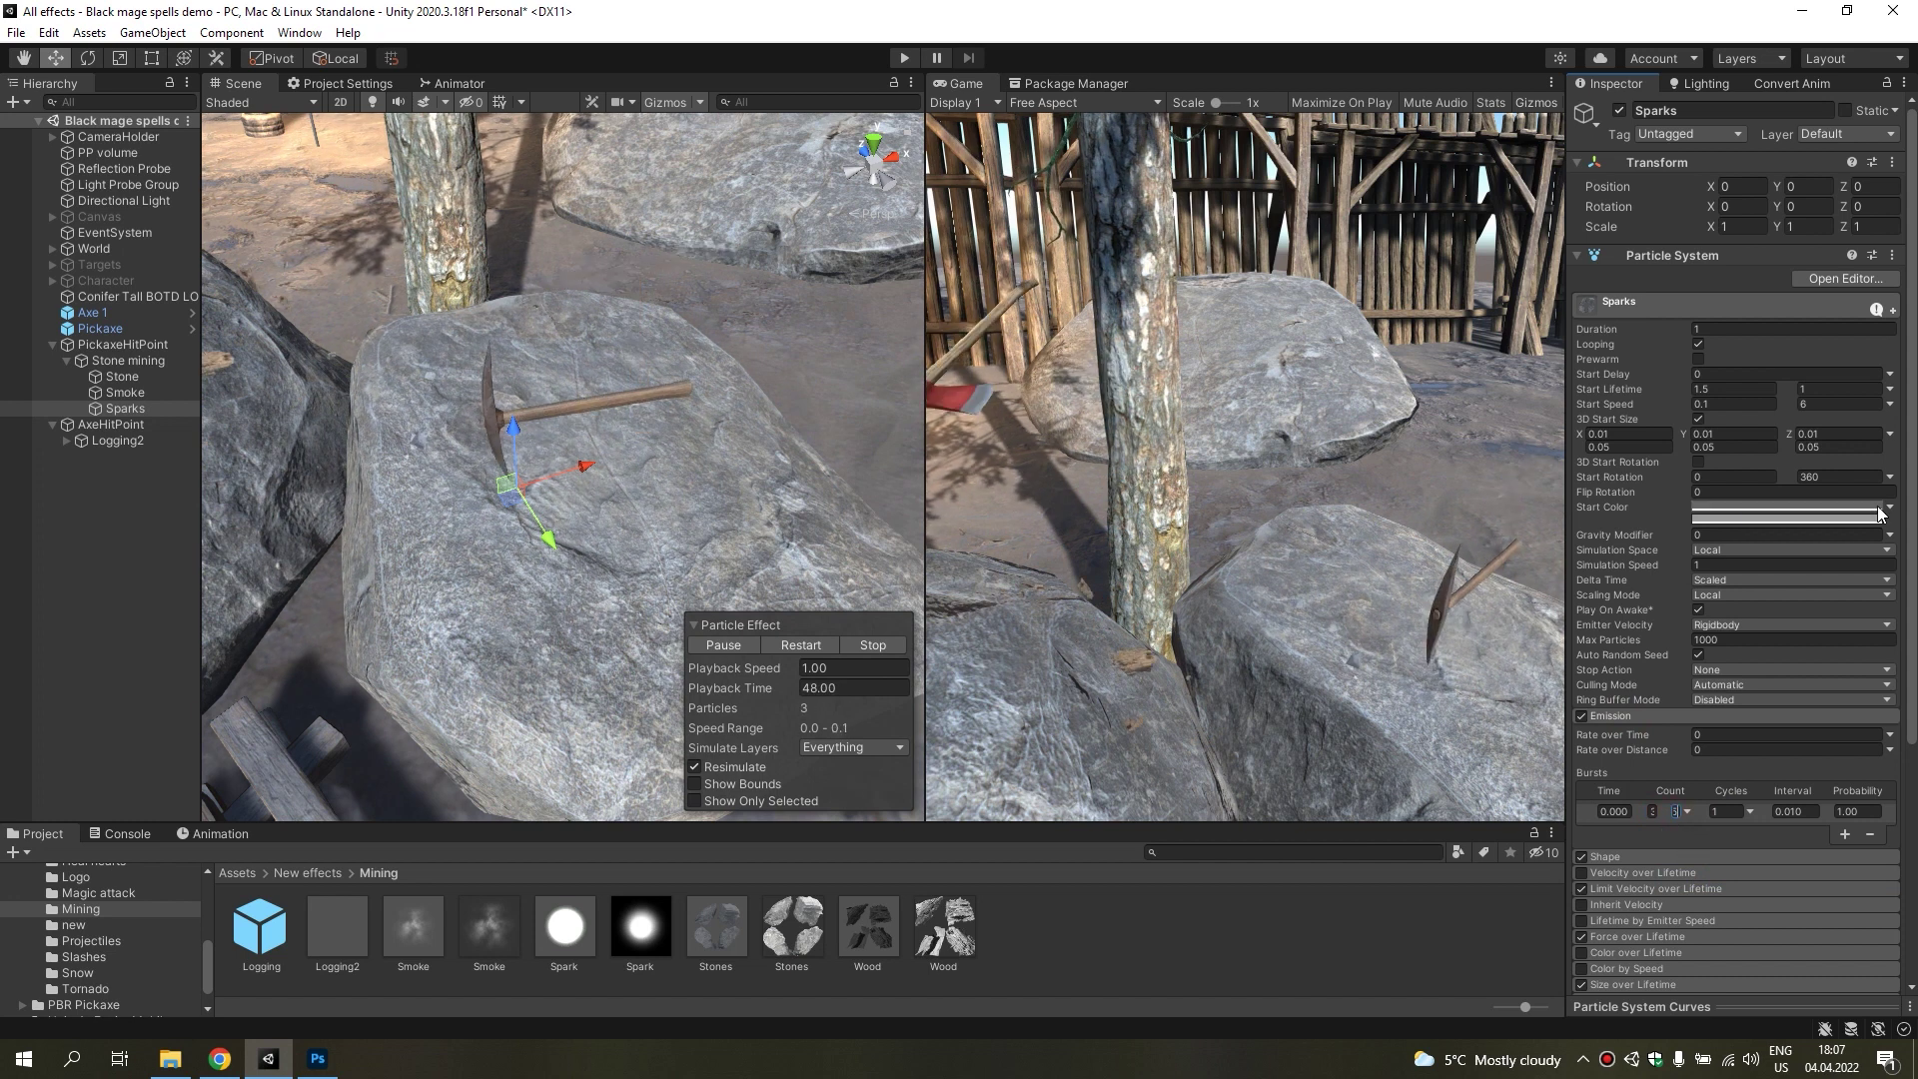
# Give Sparks a single yellow-orange Start Color.
pyautogui.click(1887, 508)
pyautogui.click(1740, 520)
pyautogui.click(1740, 507)
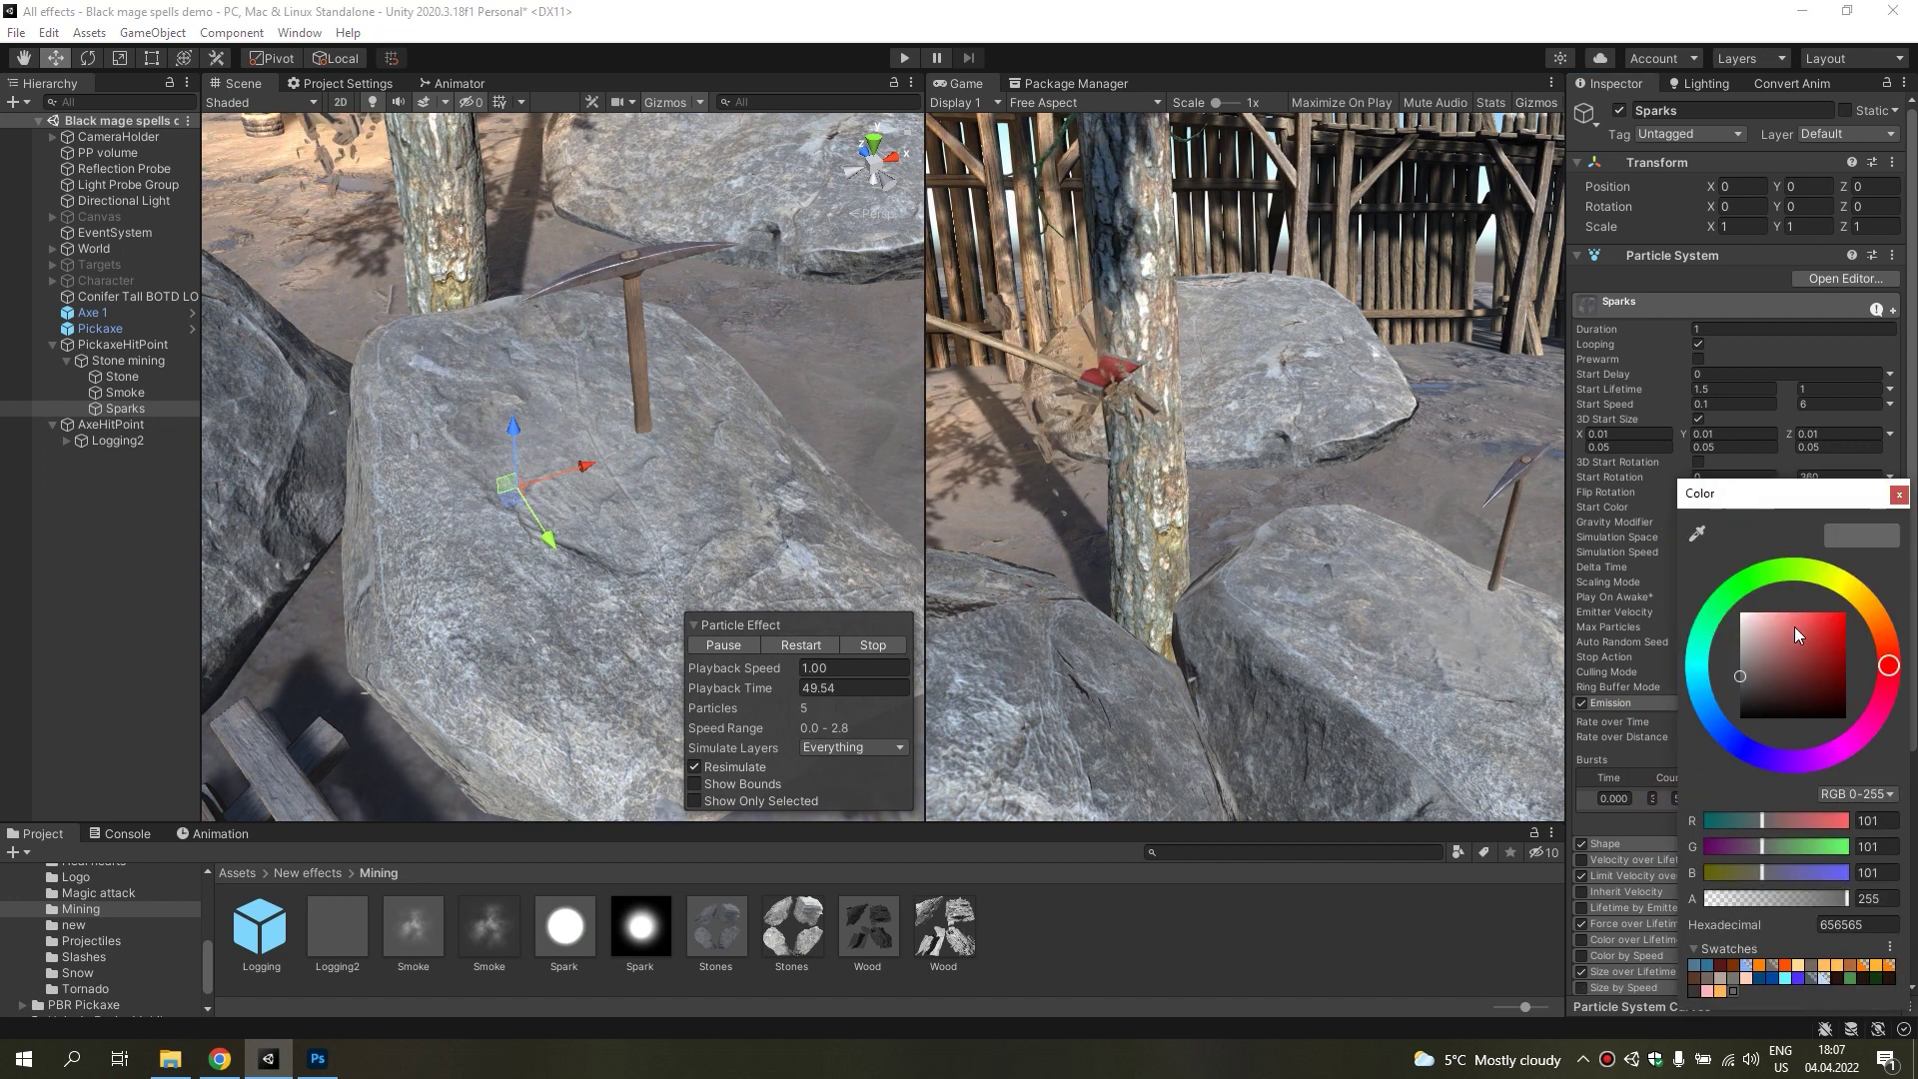
pyautogui.click(1865, 599)
pyautogui.click(1899, 495)
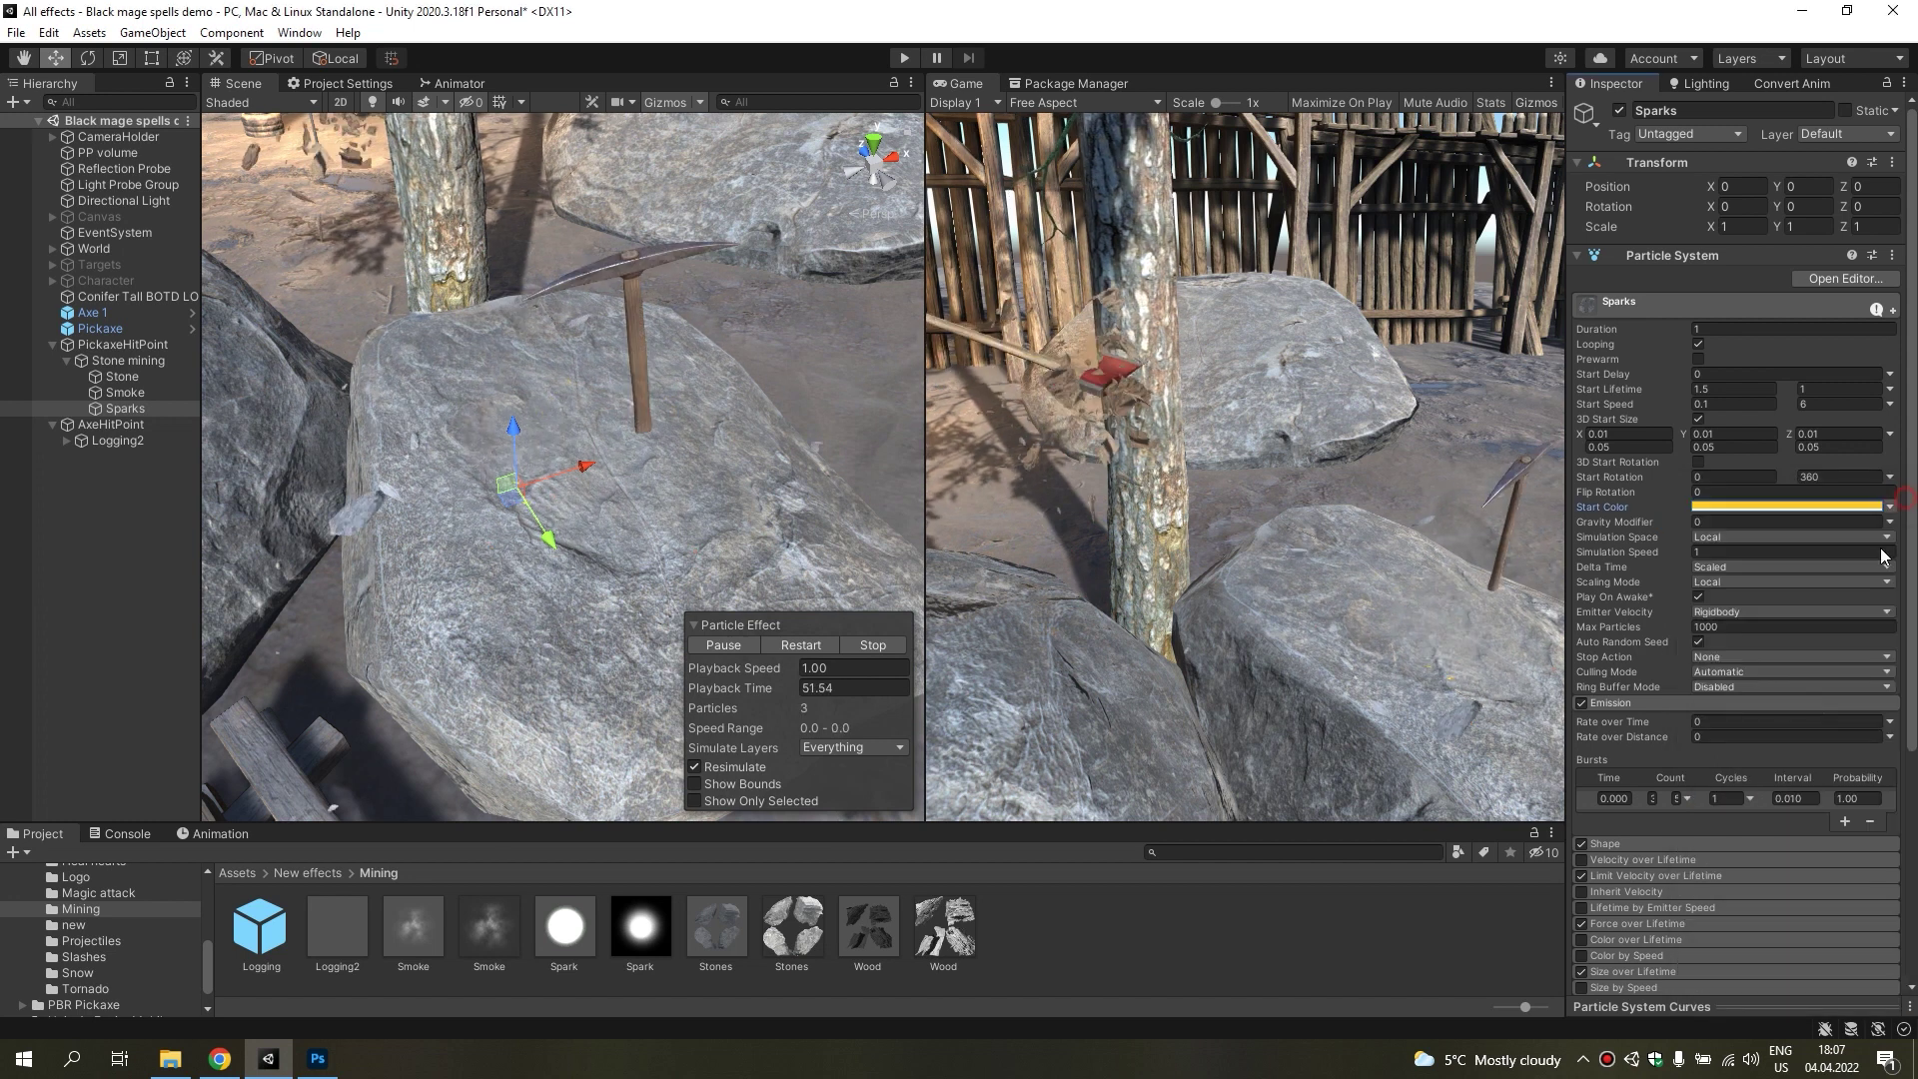
pyautogui.scroll(-5, 1660, 811)
pyautogui.scroll(-5, 1651, 819)
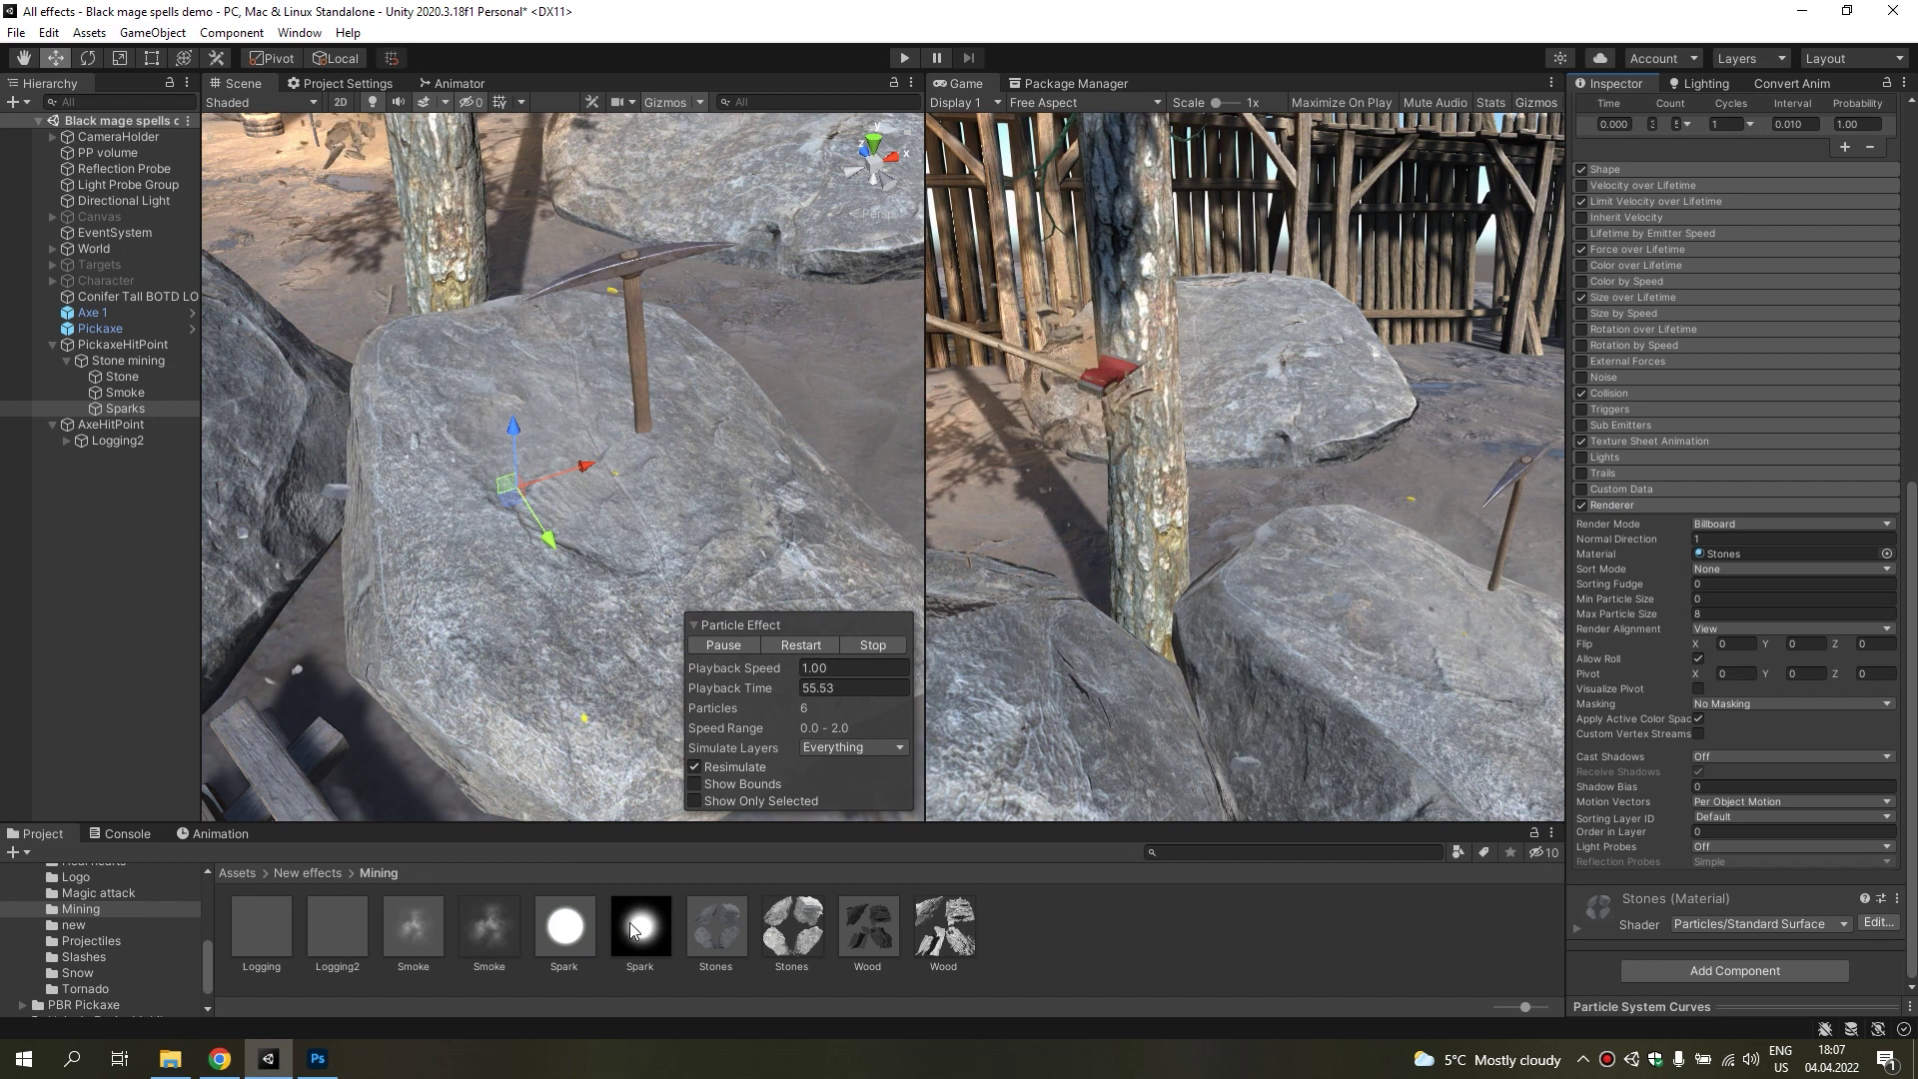
# Assign the Spark material to the Sparks renderer and inspect its HDR albedo colour.
pyautogui.moveTo(1620, 666); pyautogui.dragTo(1730, 556)
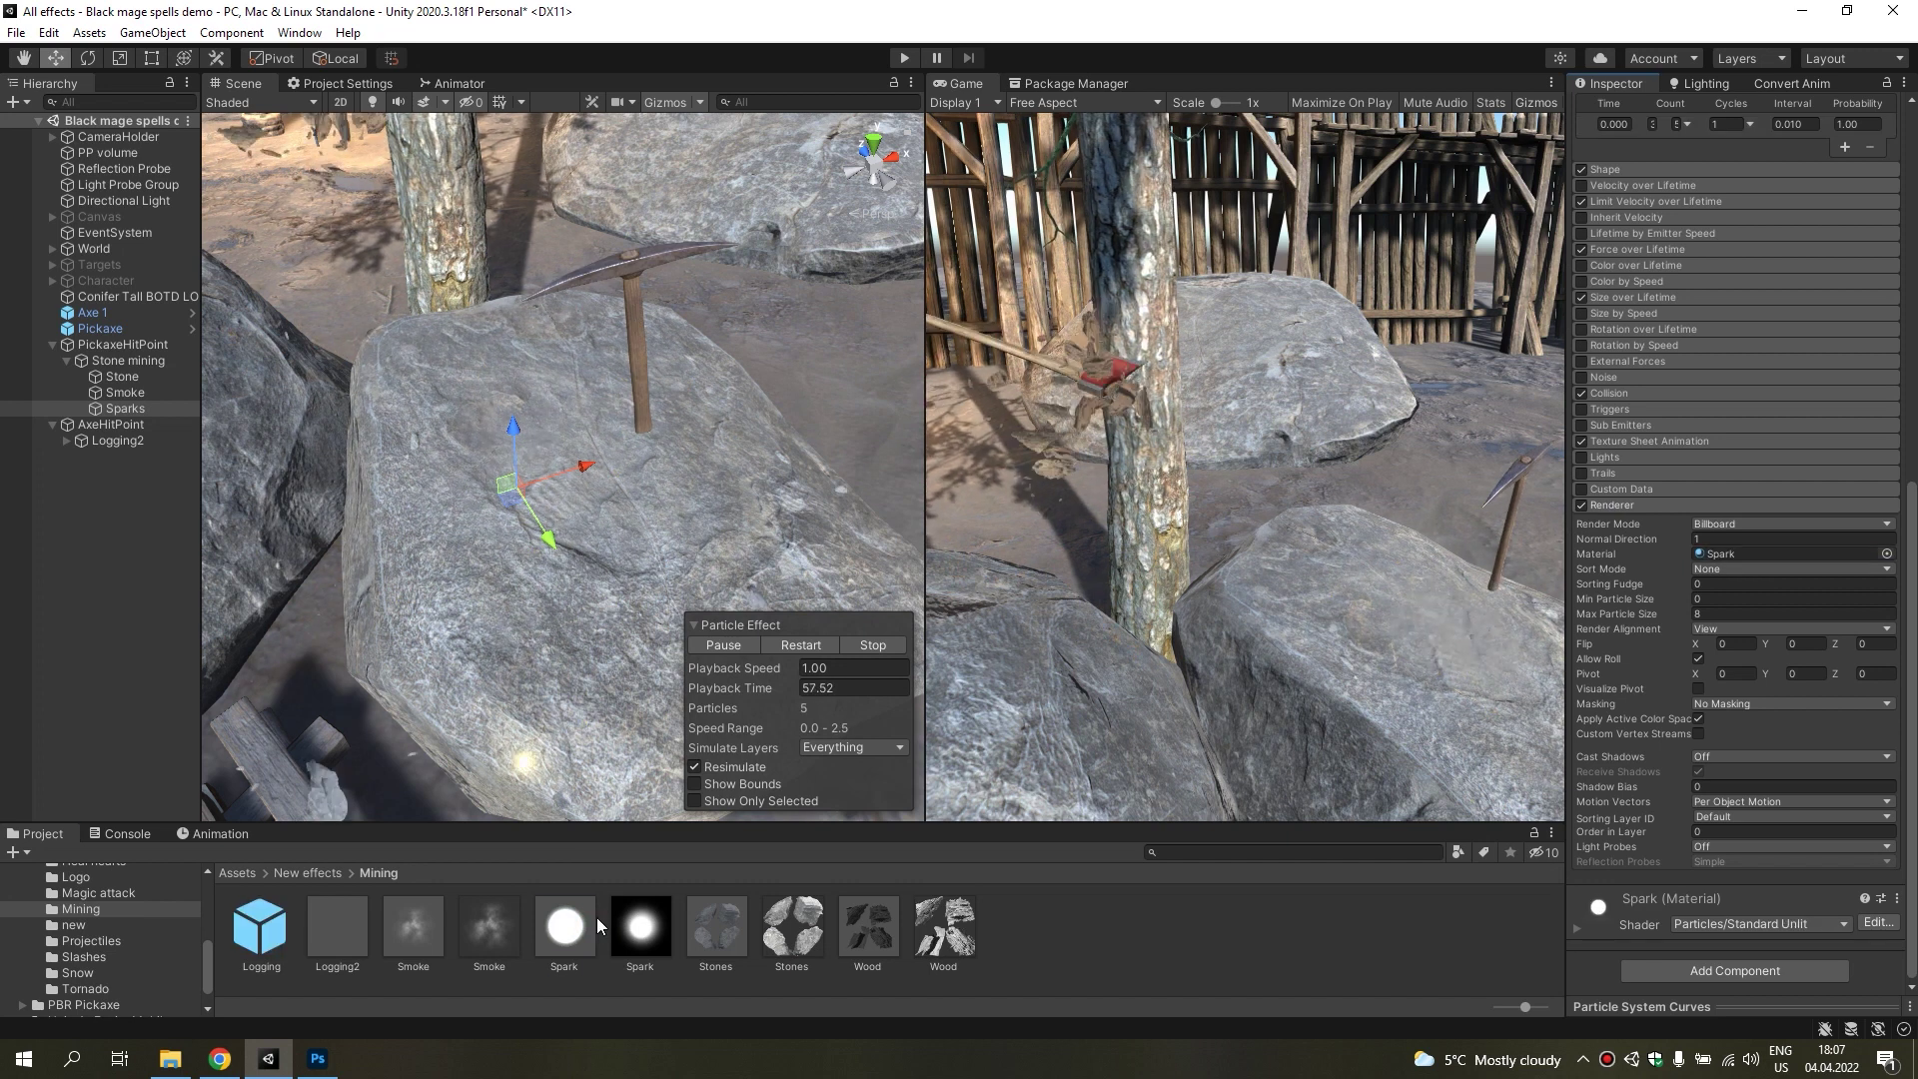
pyautogui.click(593, 916)
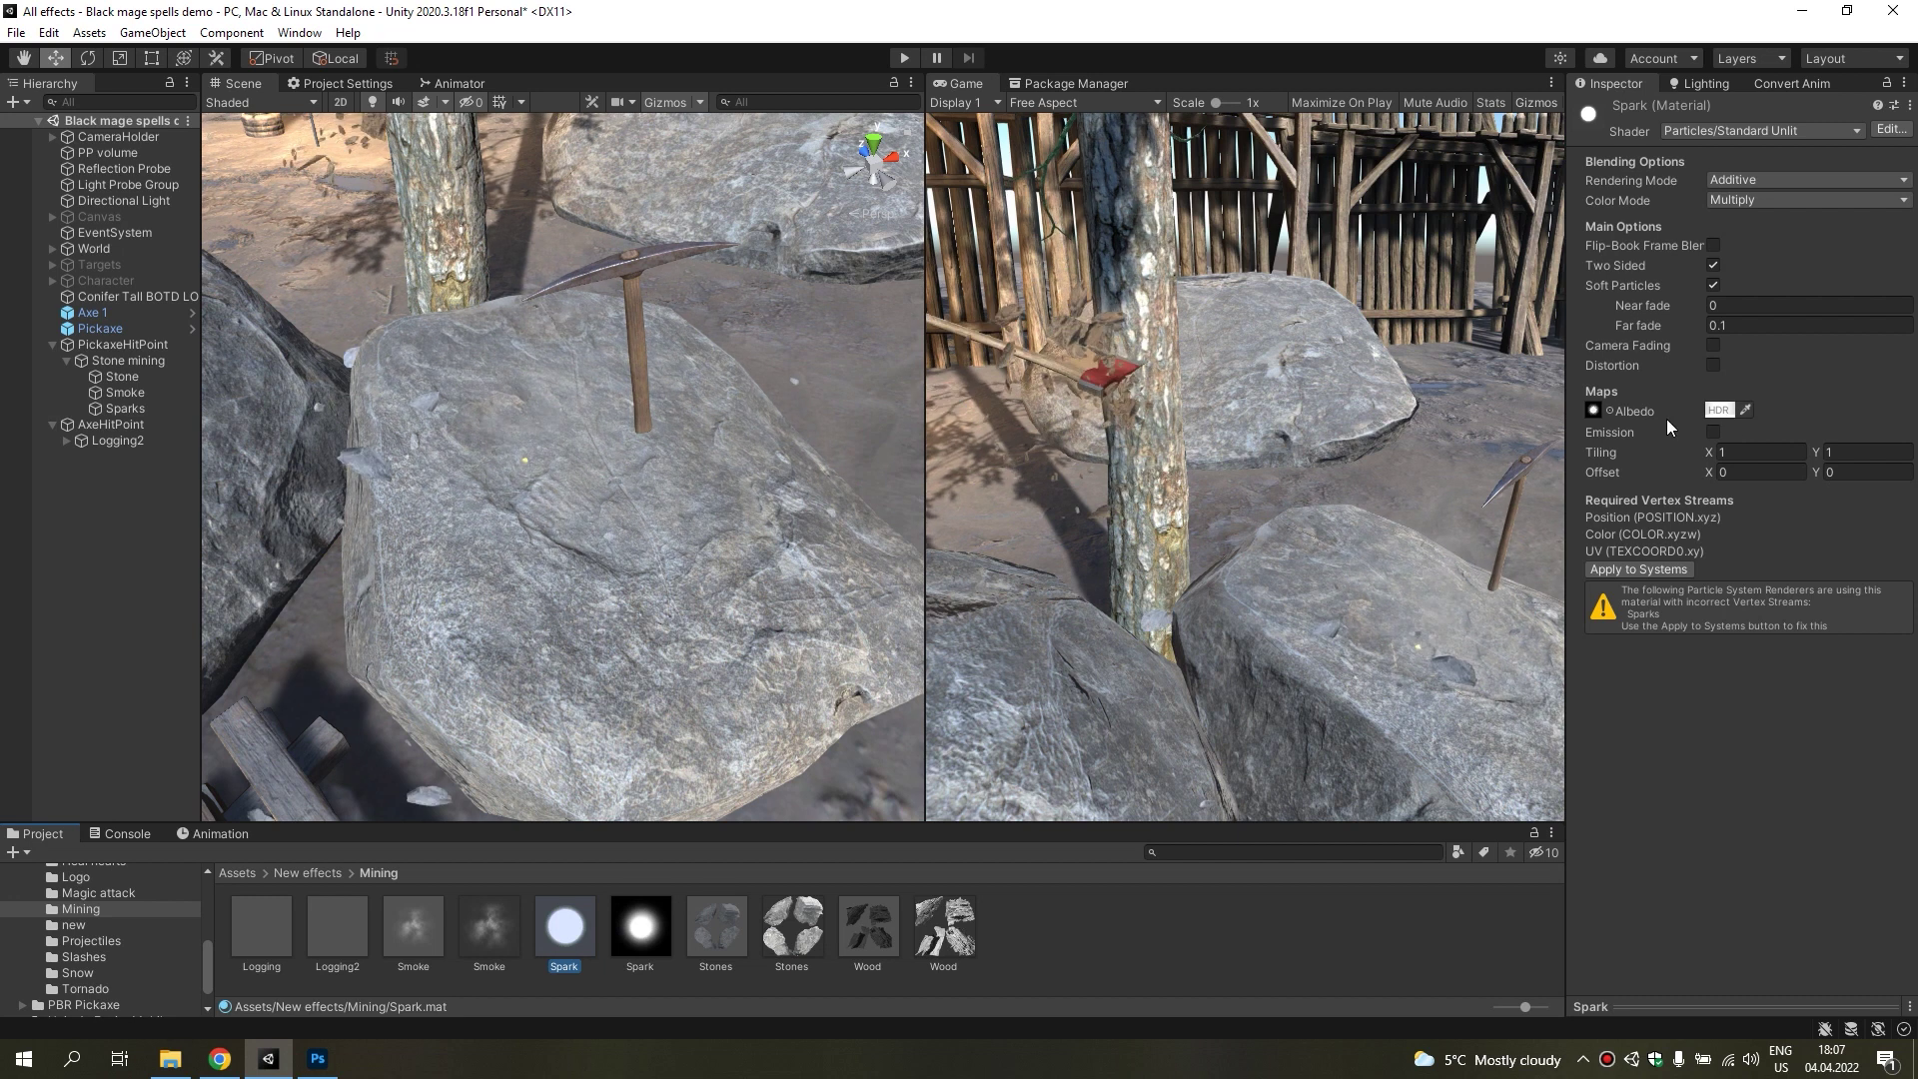
pyautogui.click(1737, 413)
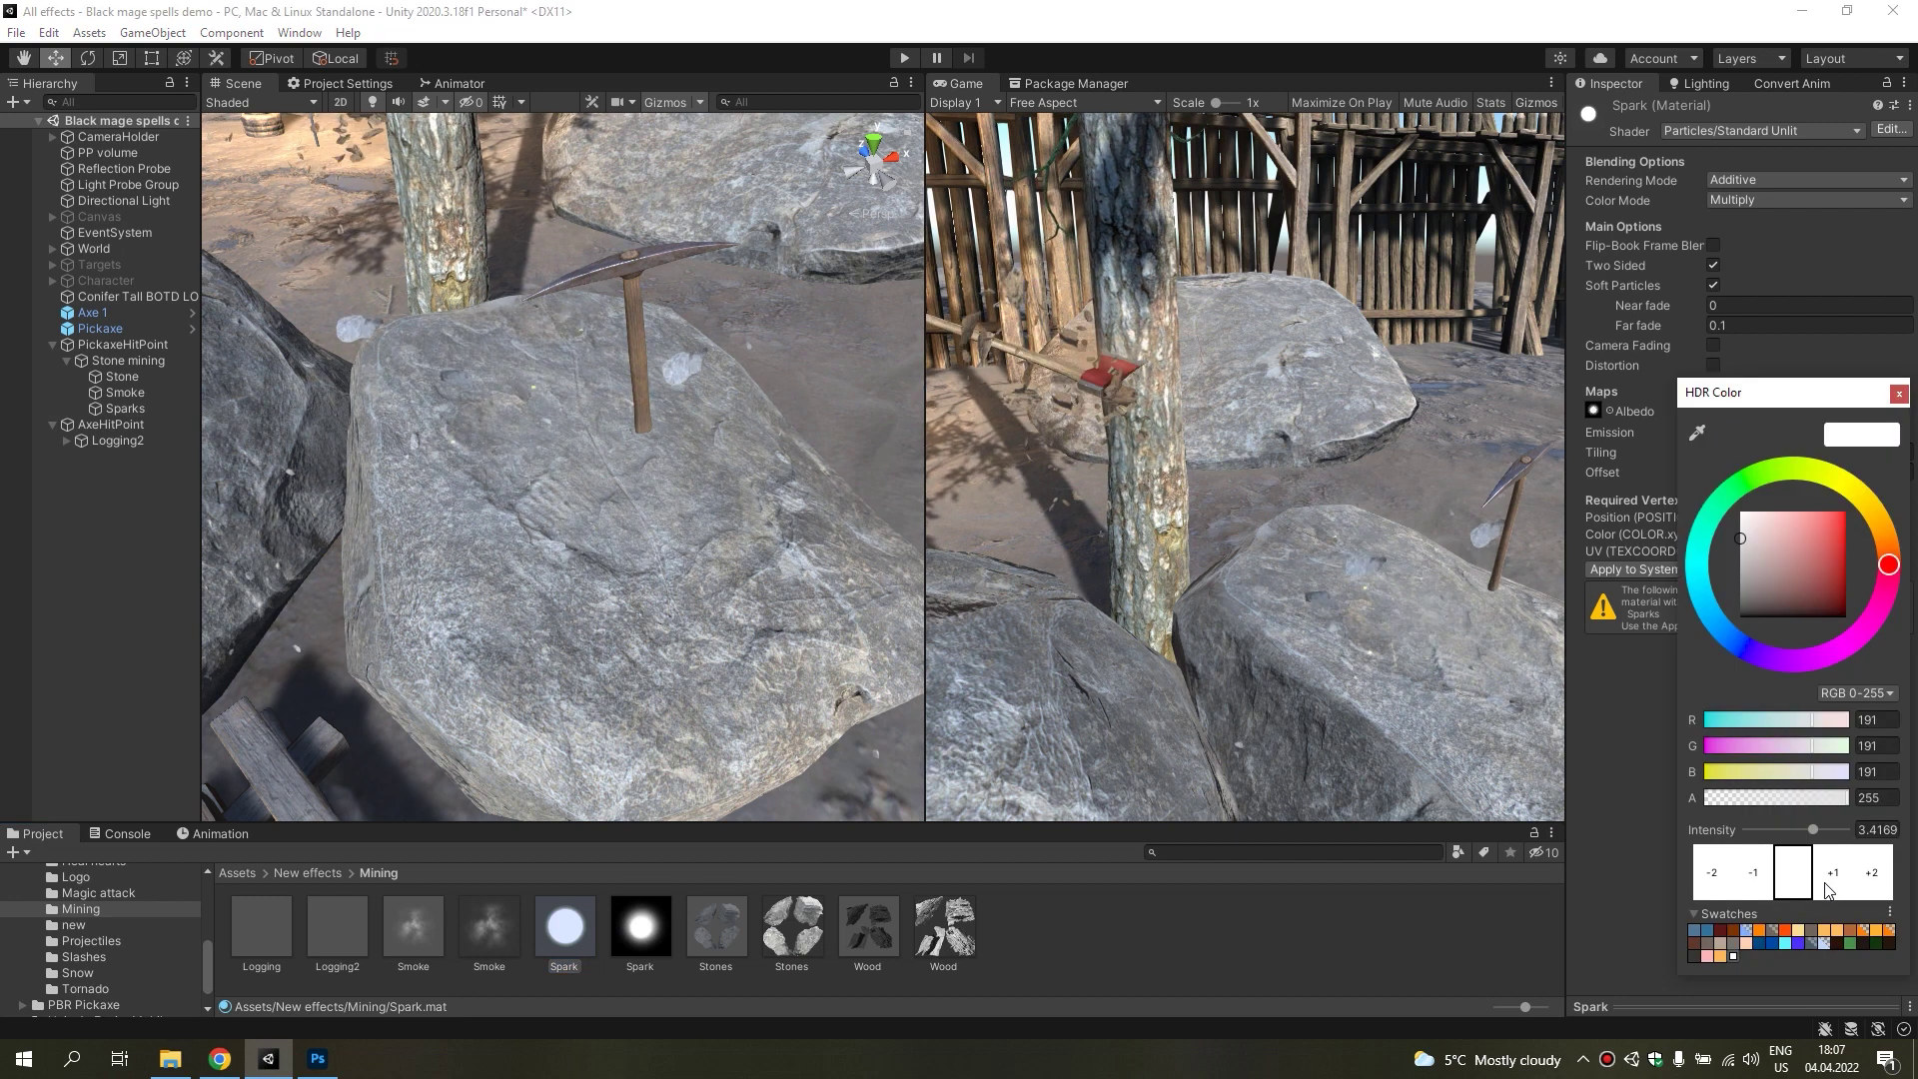
pyautogui.click(1898, 393)
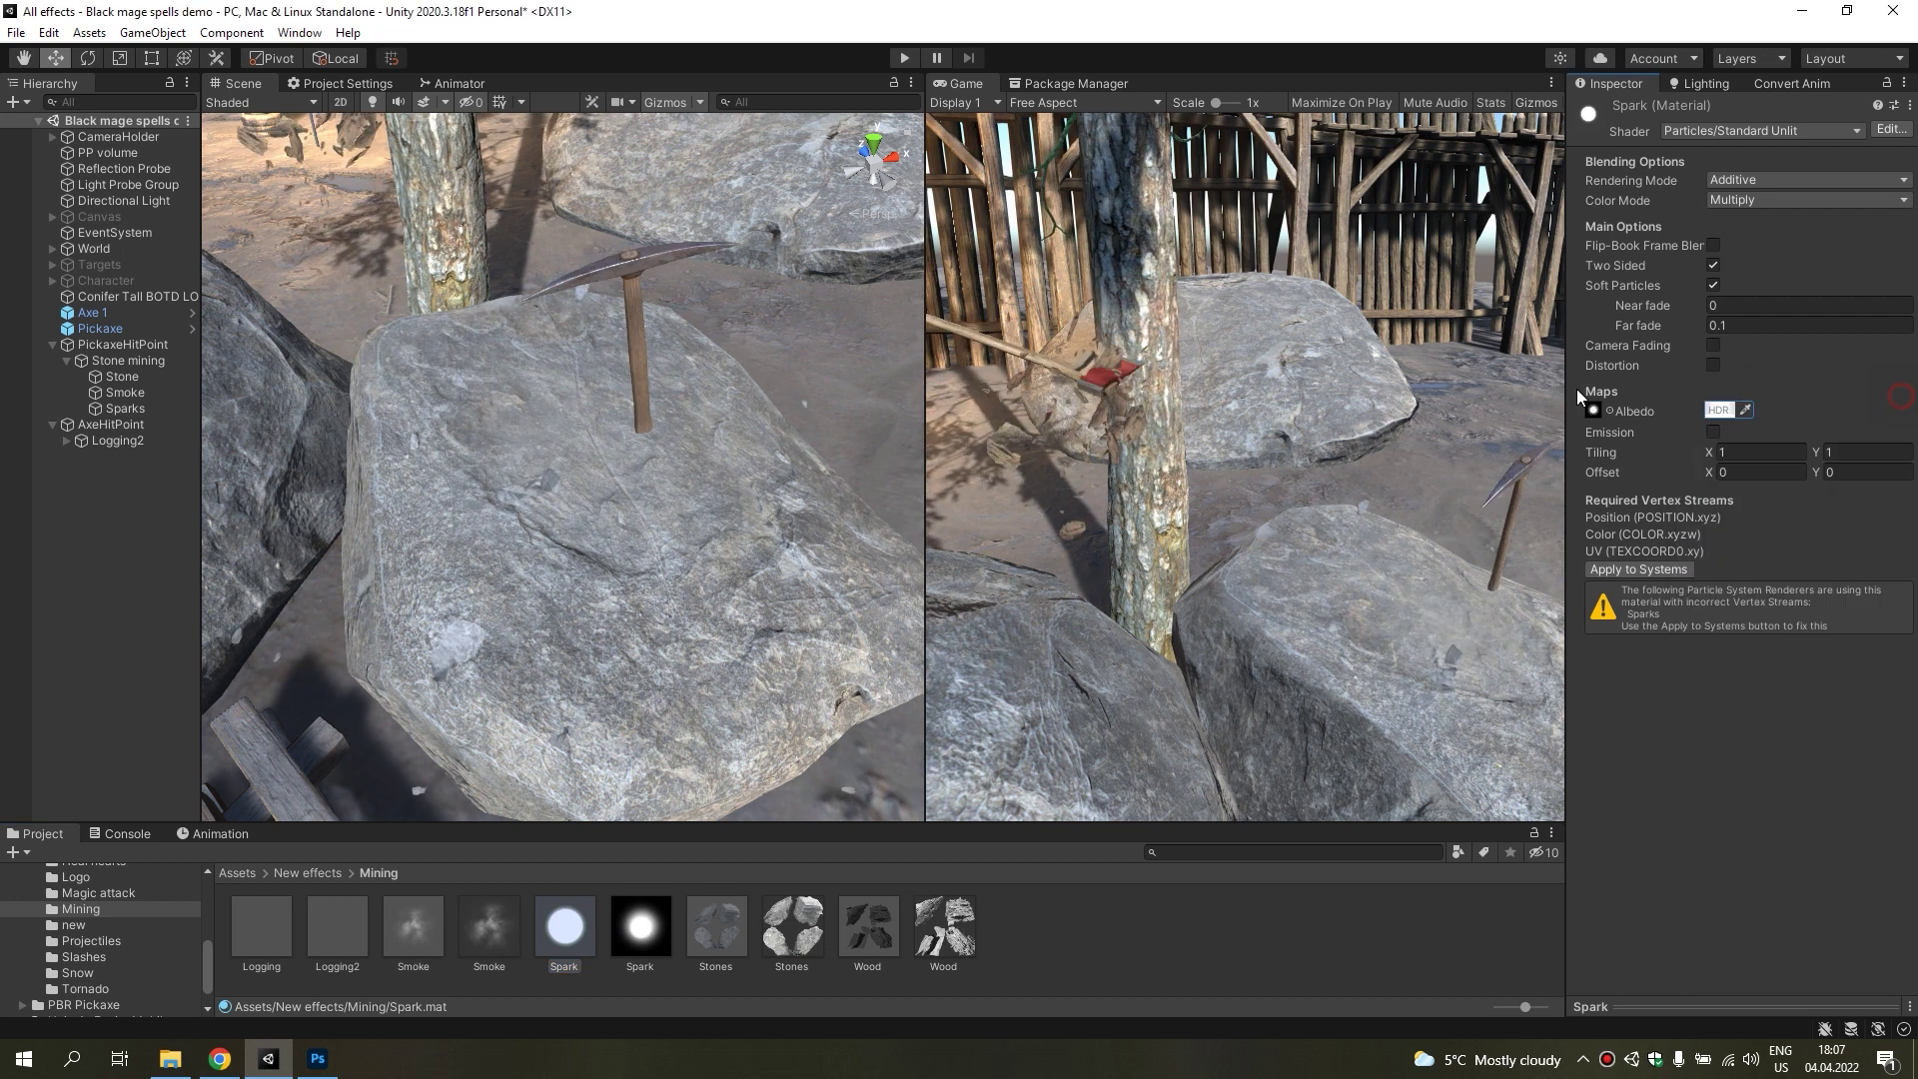
# Turn off Collision and Texture Sheet Animation for the Sparks.
pyautogui.click(125, 408)
pyautogui.scroll(-5, 1780, 667)
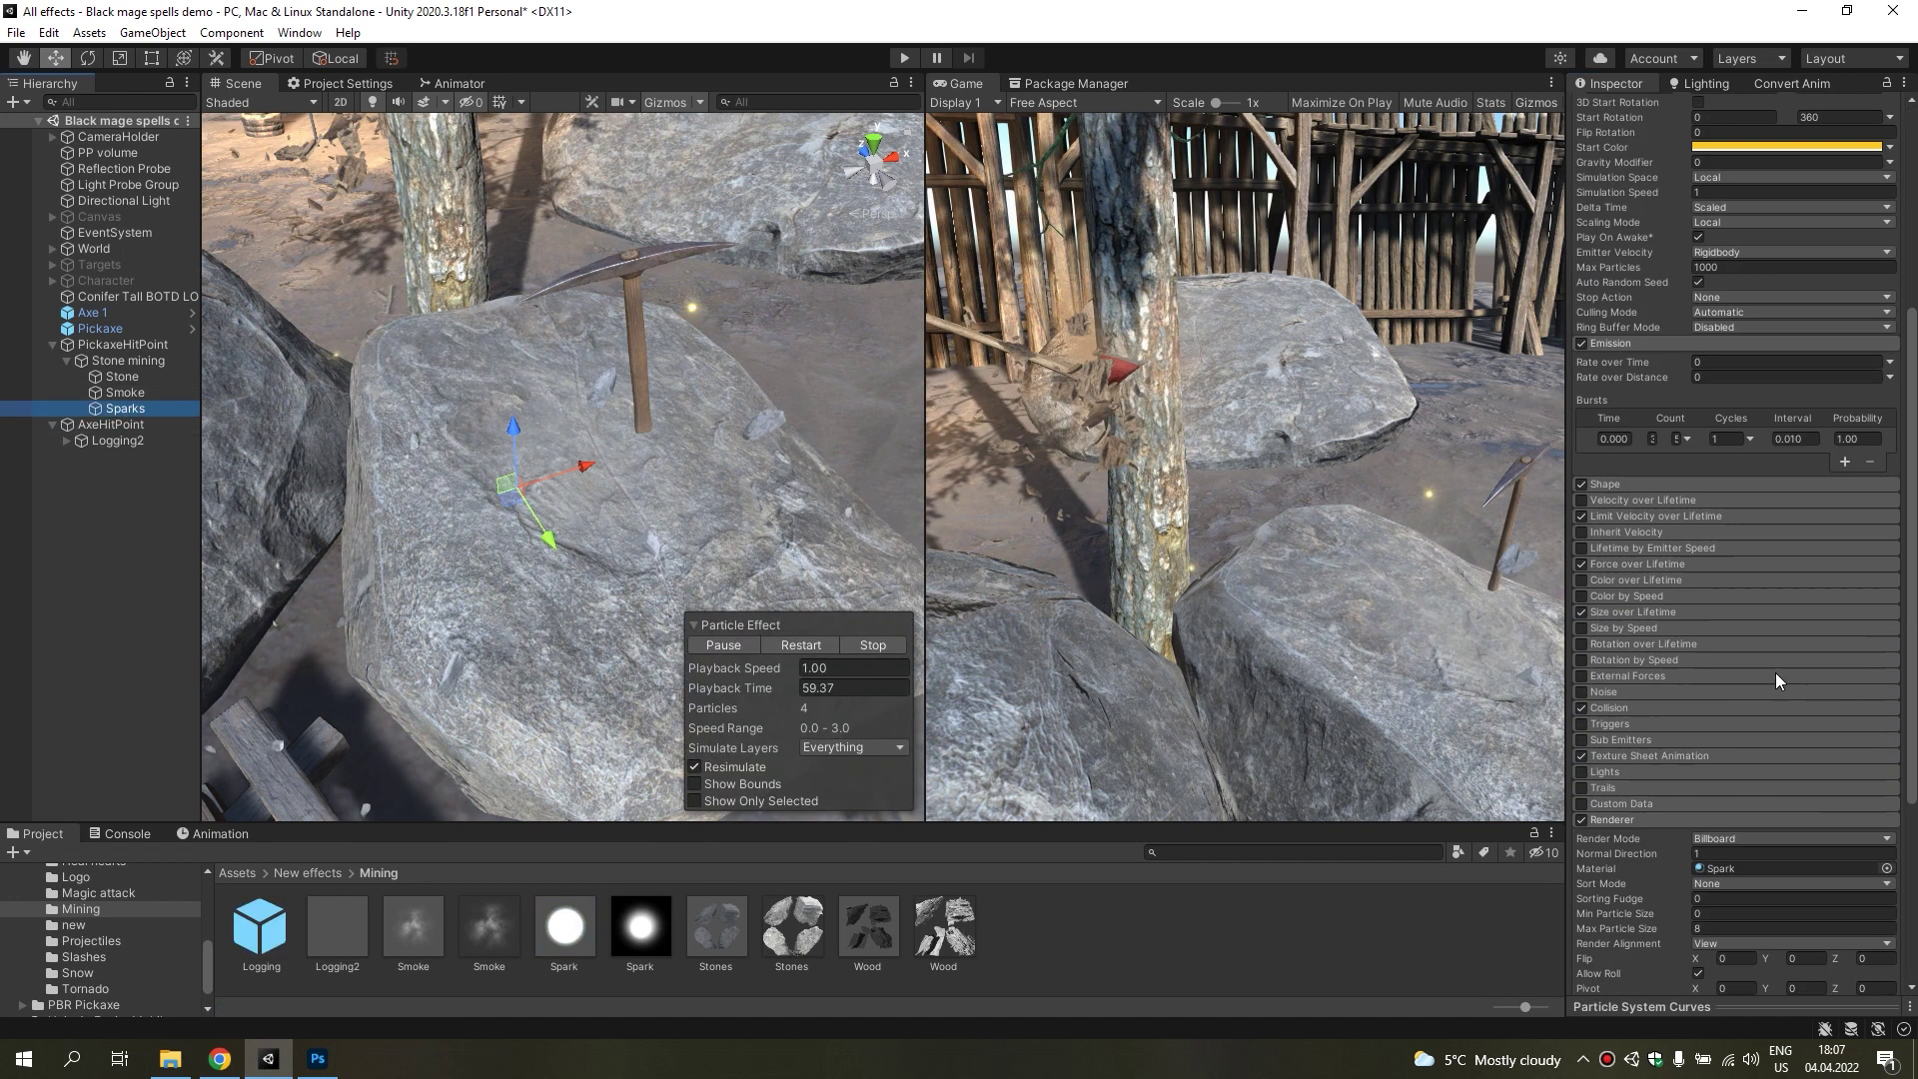
pyautogui.click(1582, 707)
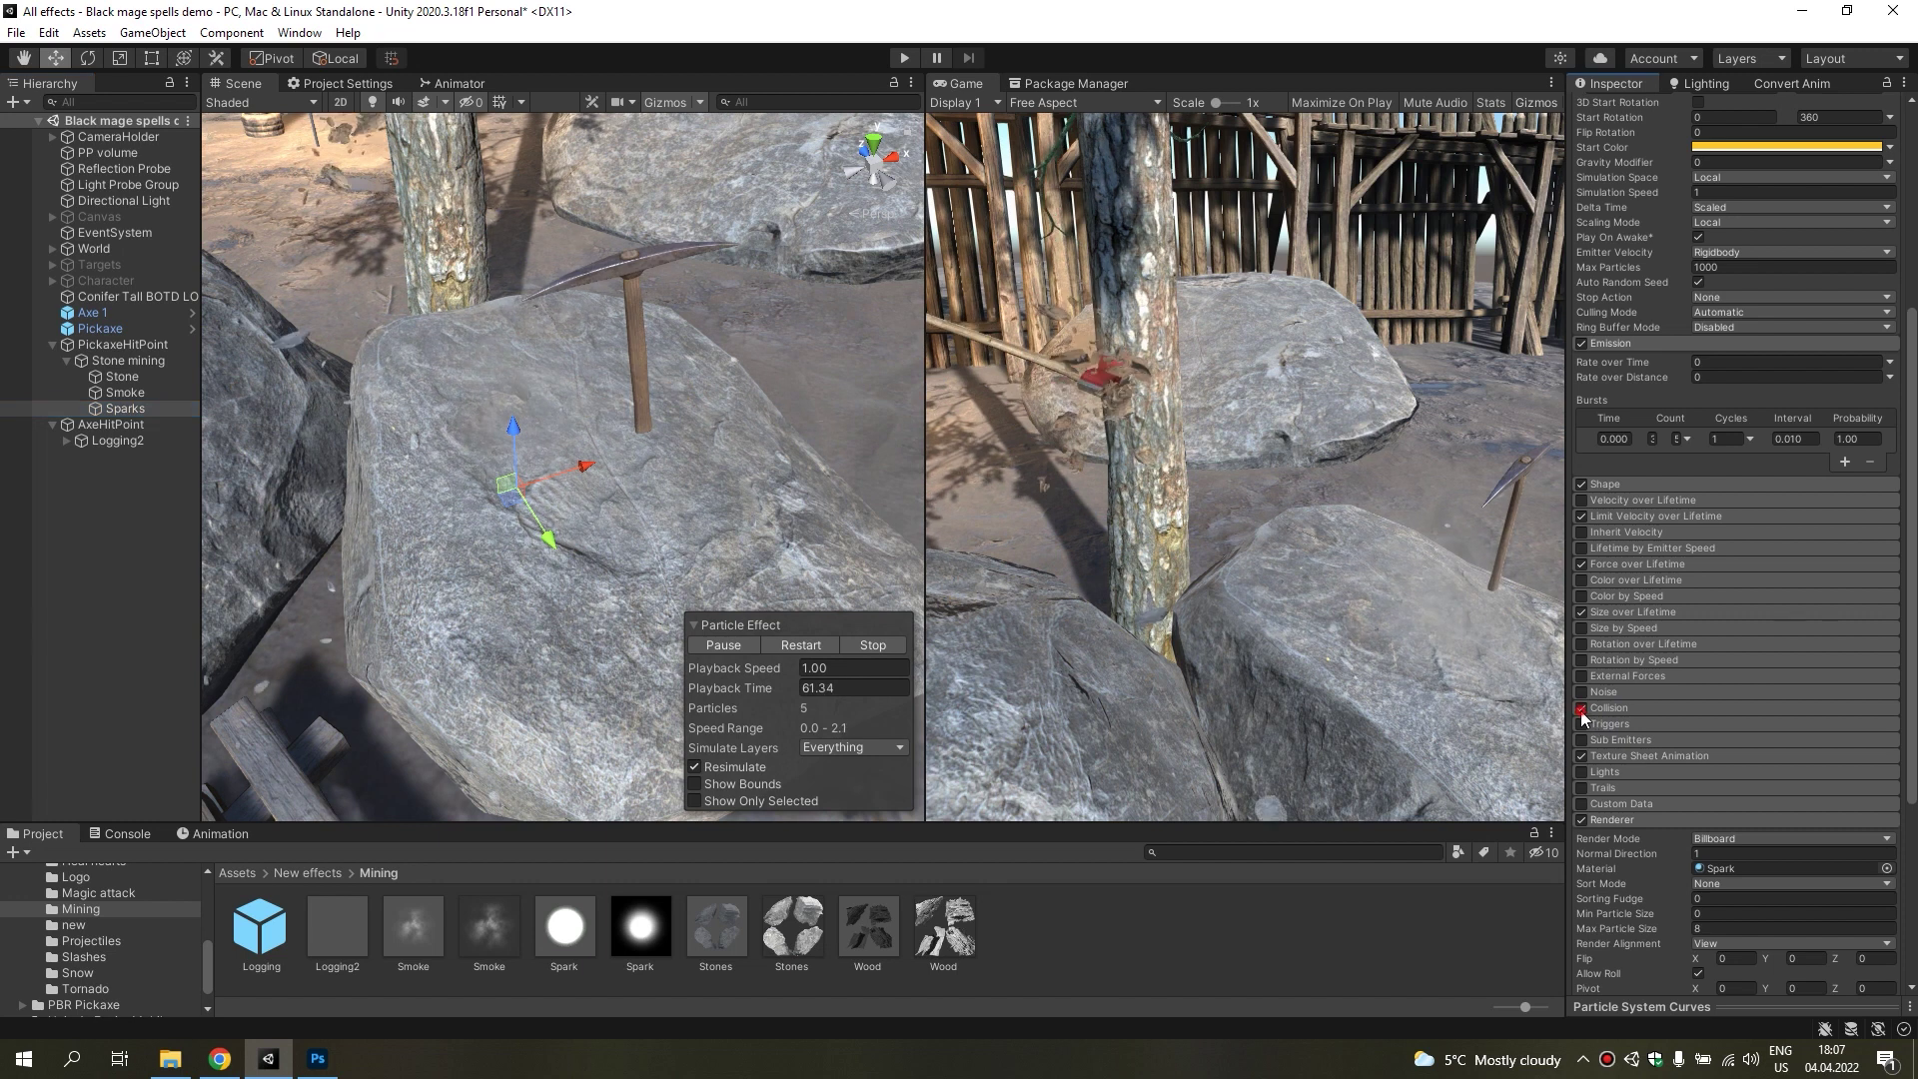
pyautogui.scroll(-5, 1770, 793)
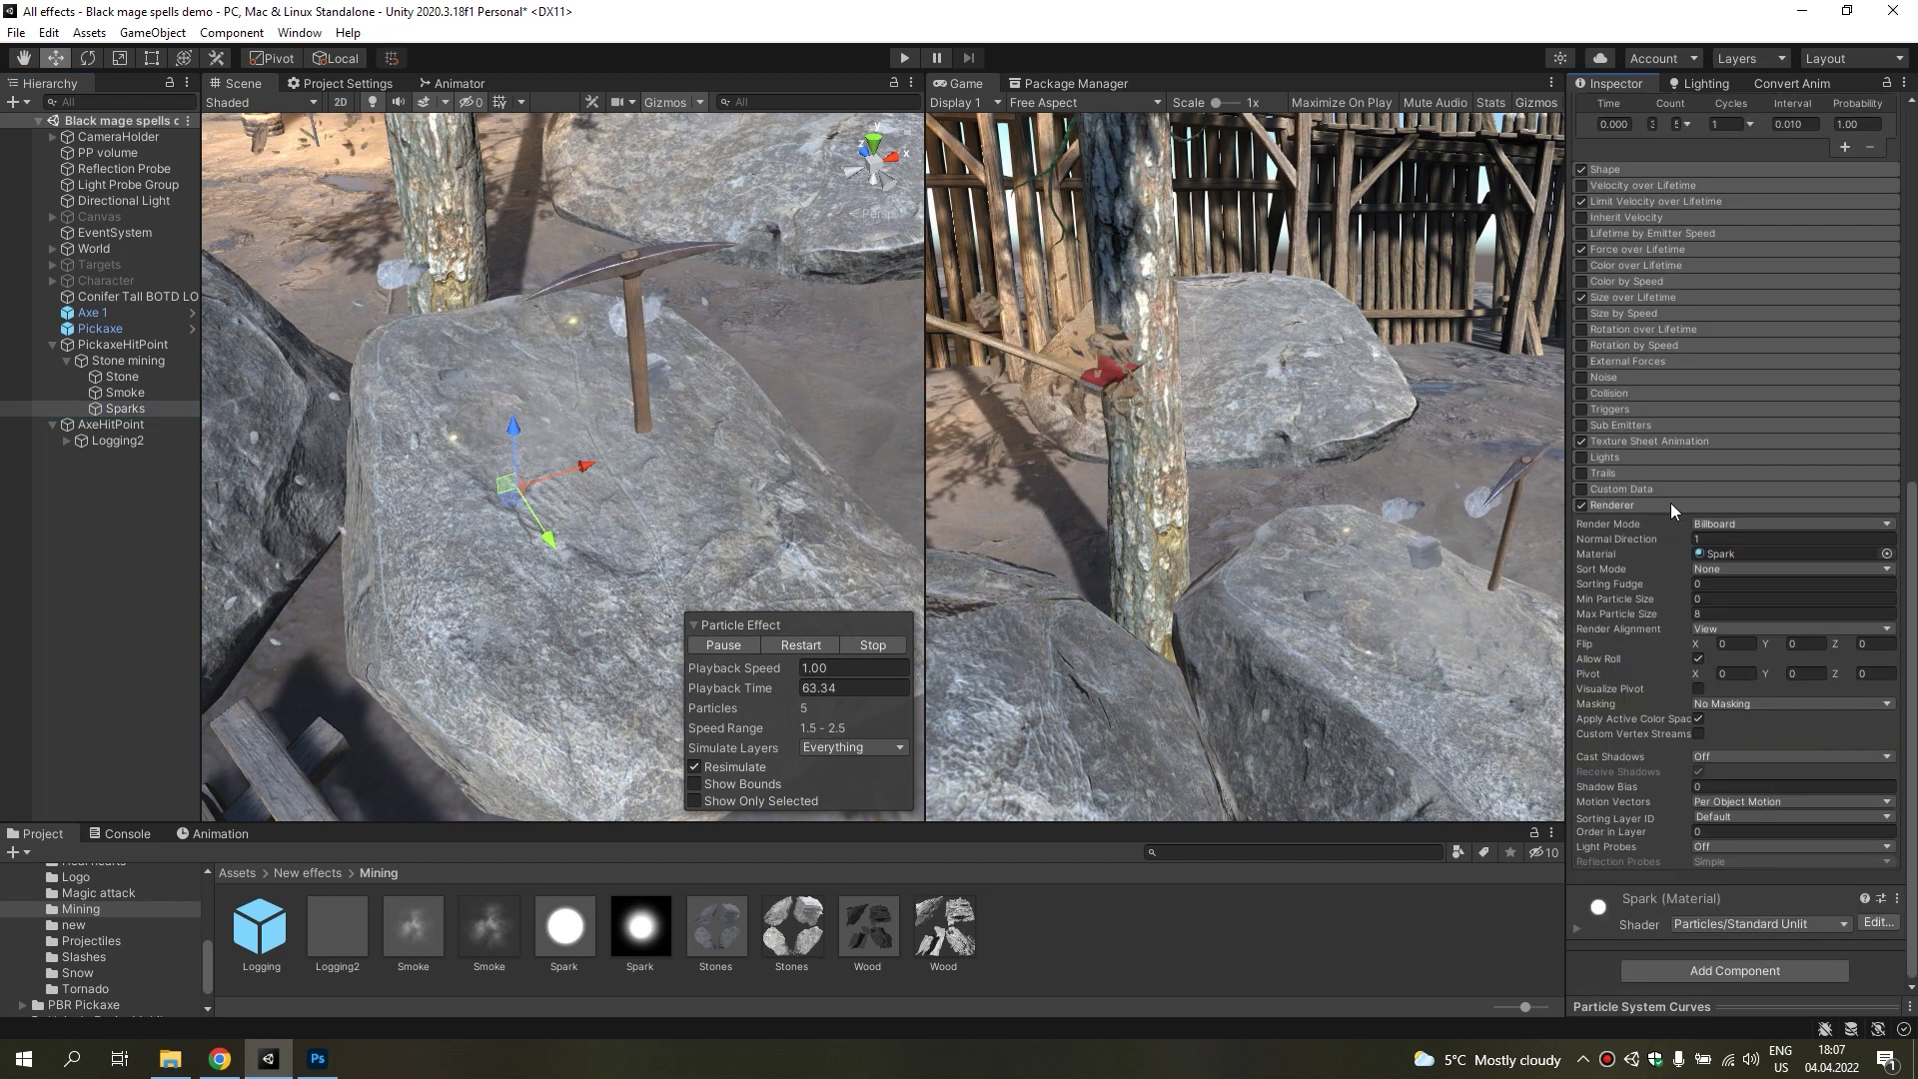
pyautogui.click(1581, 441)
pyautogui.click(1632, 443)
pyautogui.click(1632, 444)
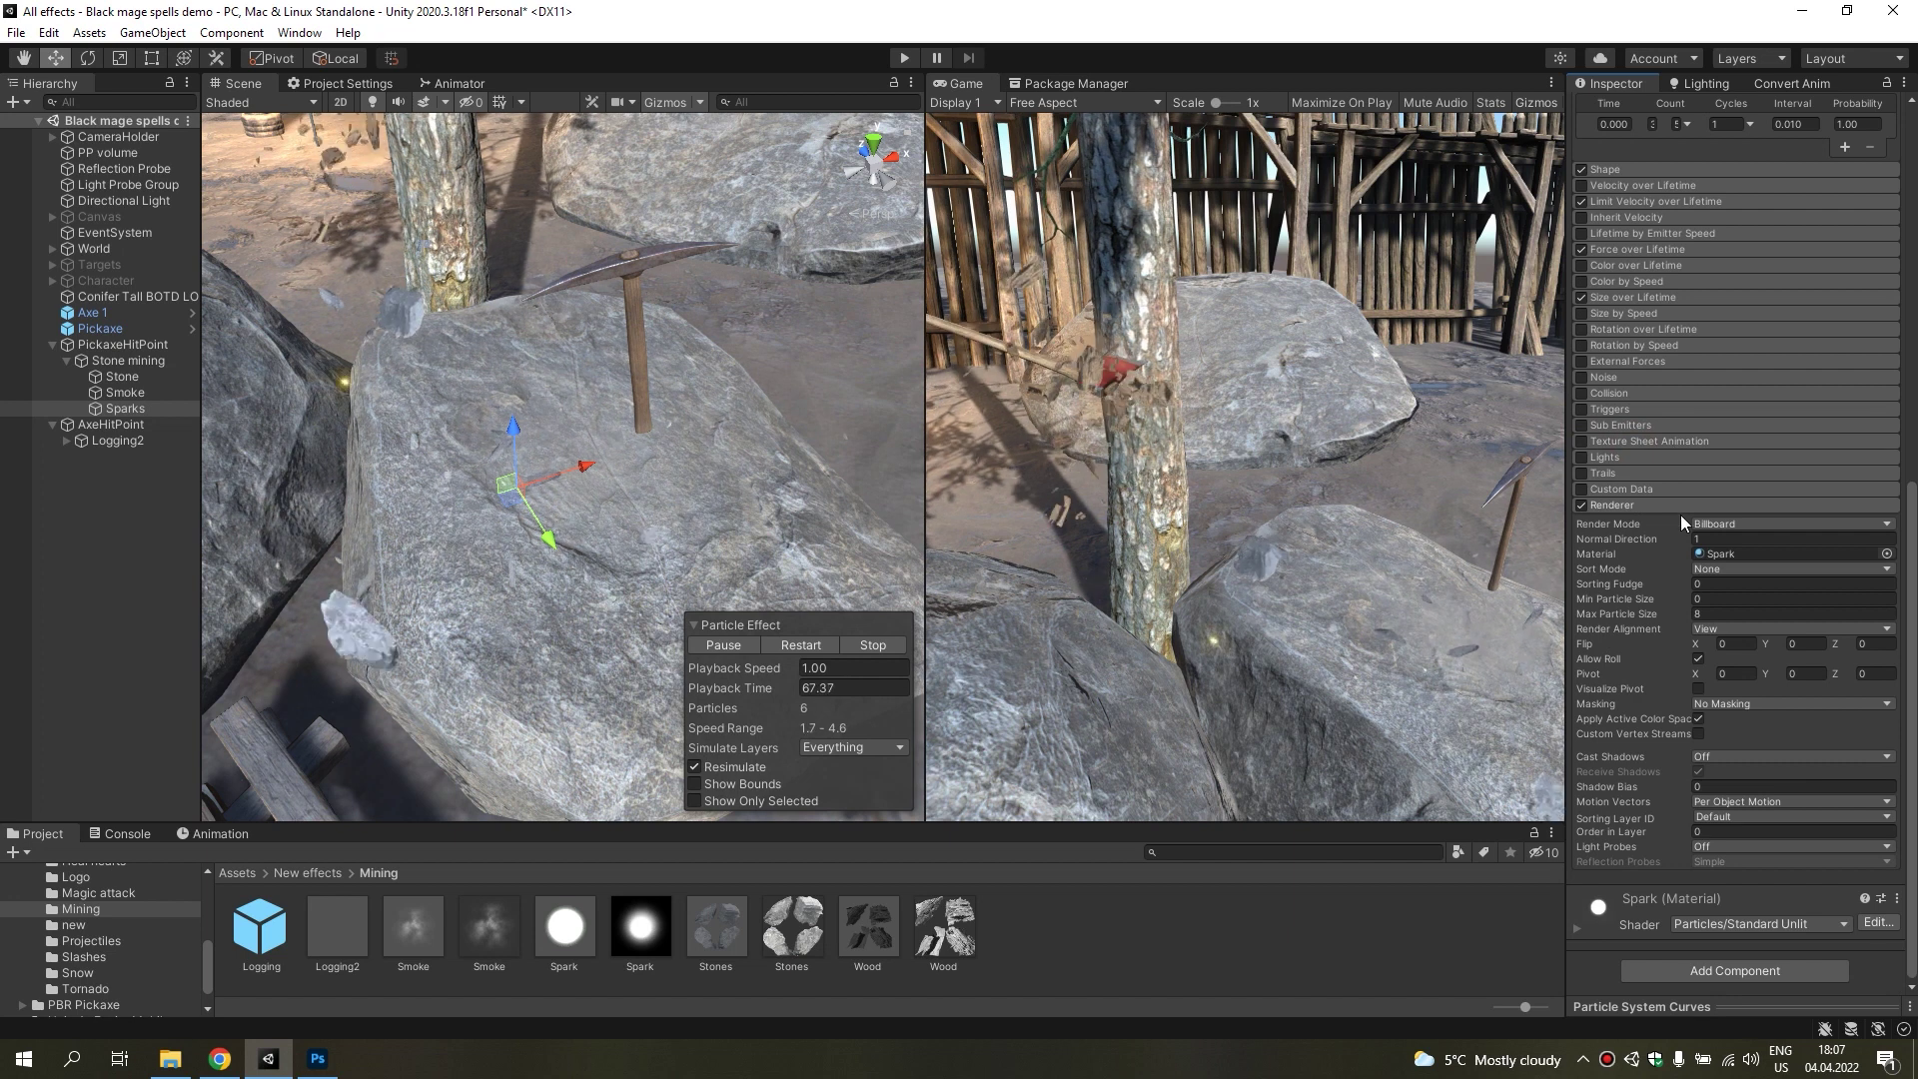
pyautogui.scroll(9, 1724, 506)
pyautogui.click(817, 641)
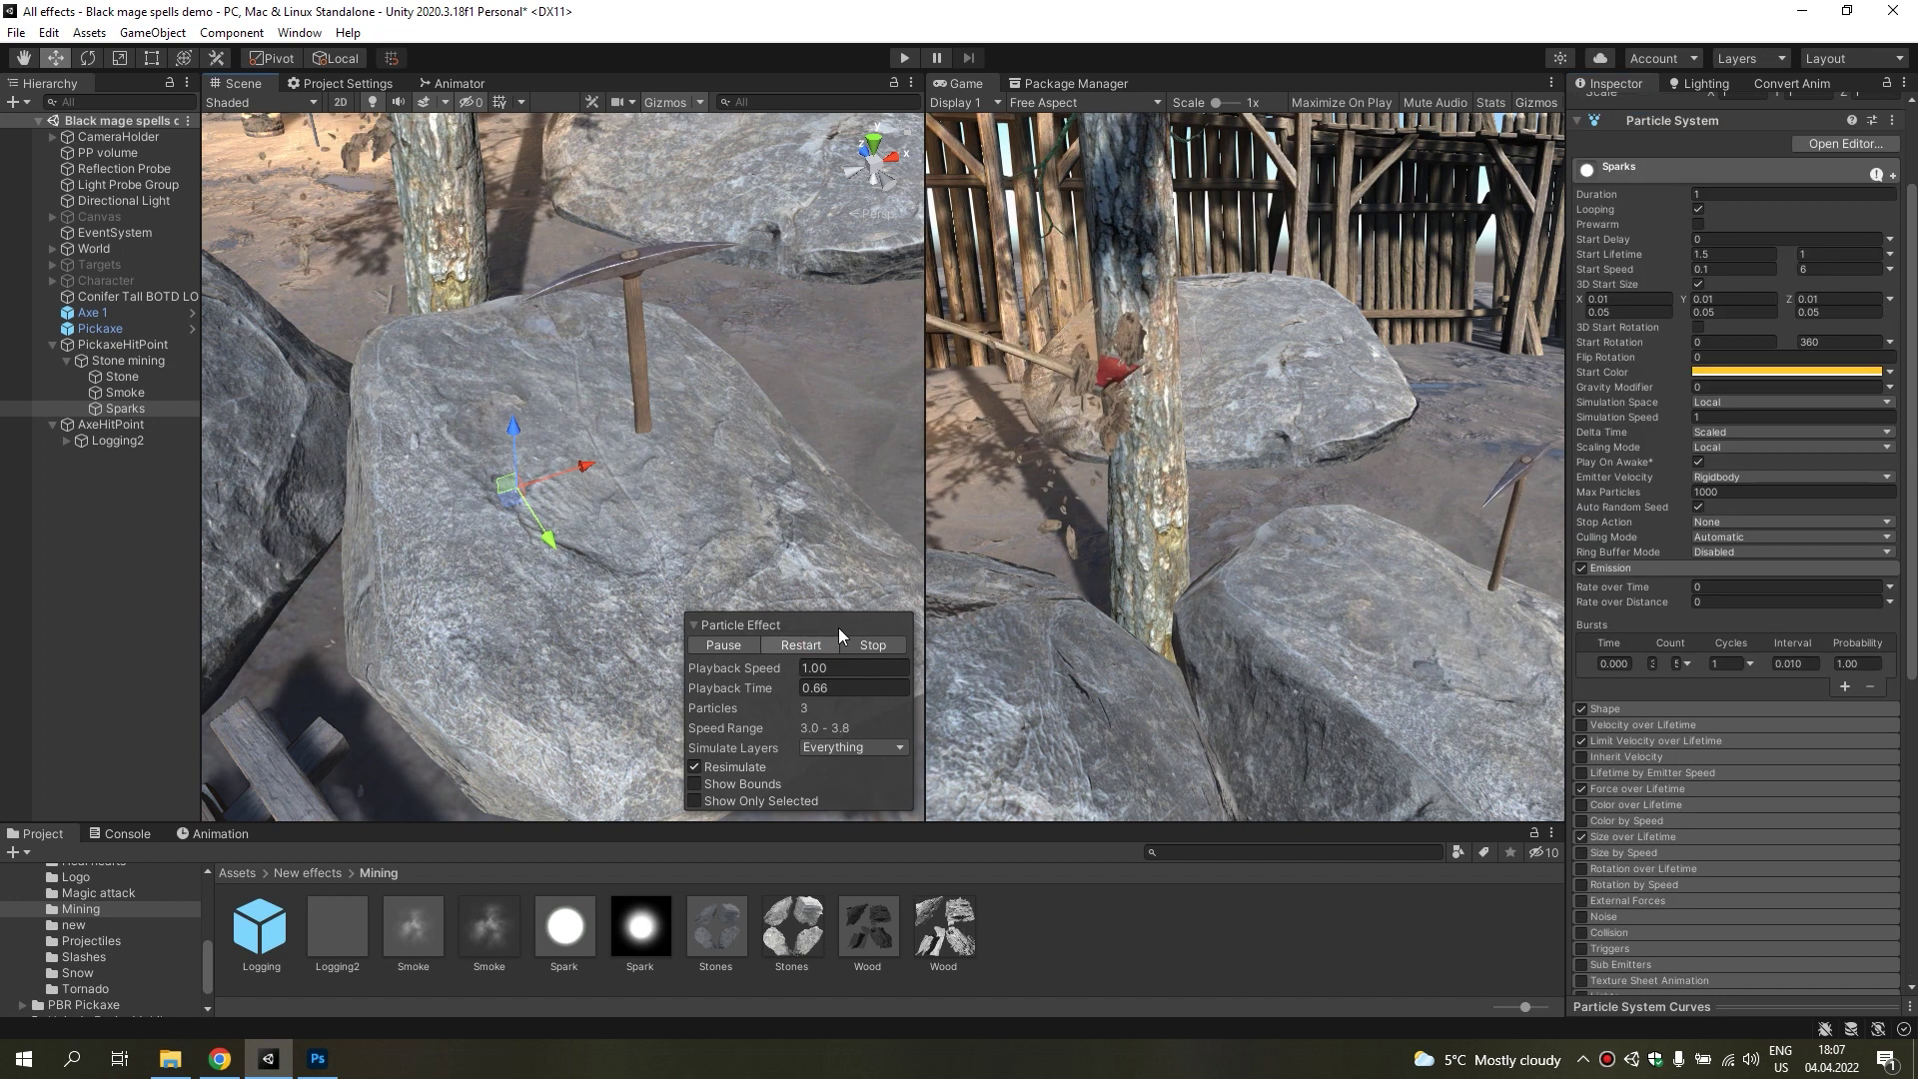
# Render Sparks as Stretched Billboards with a single start size and lower Speed Scale.
pyautogui.scroll(-5, 1668, 673)
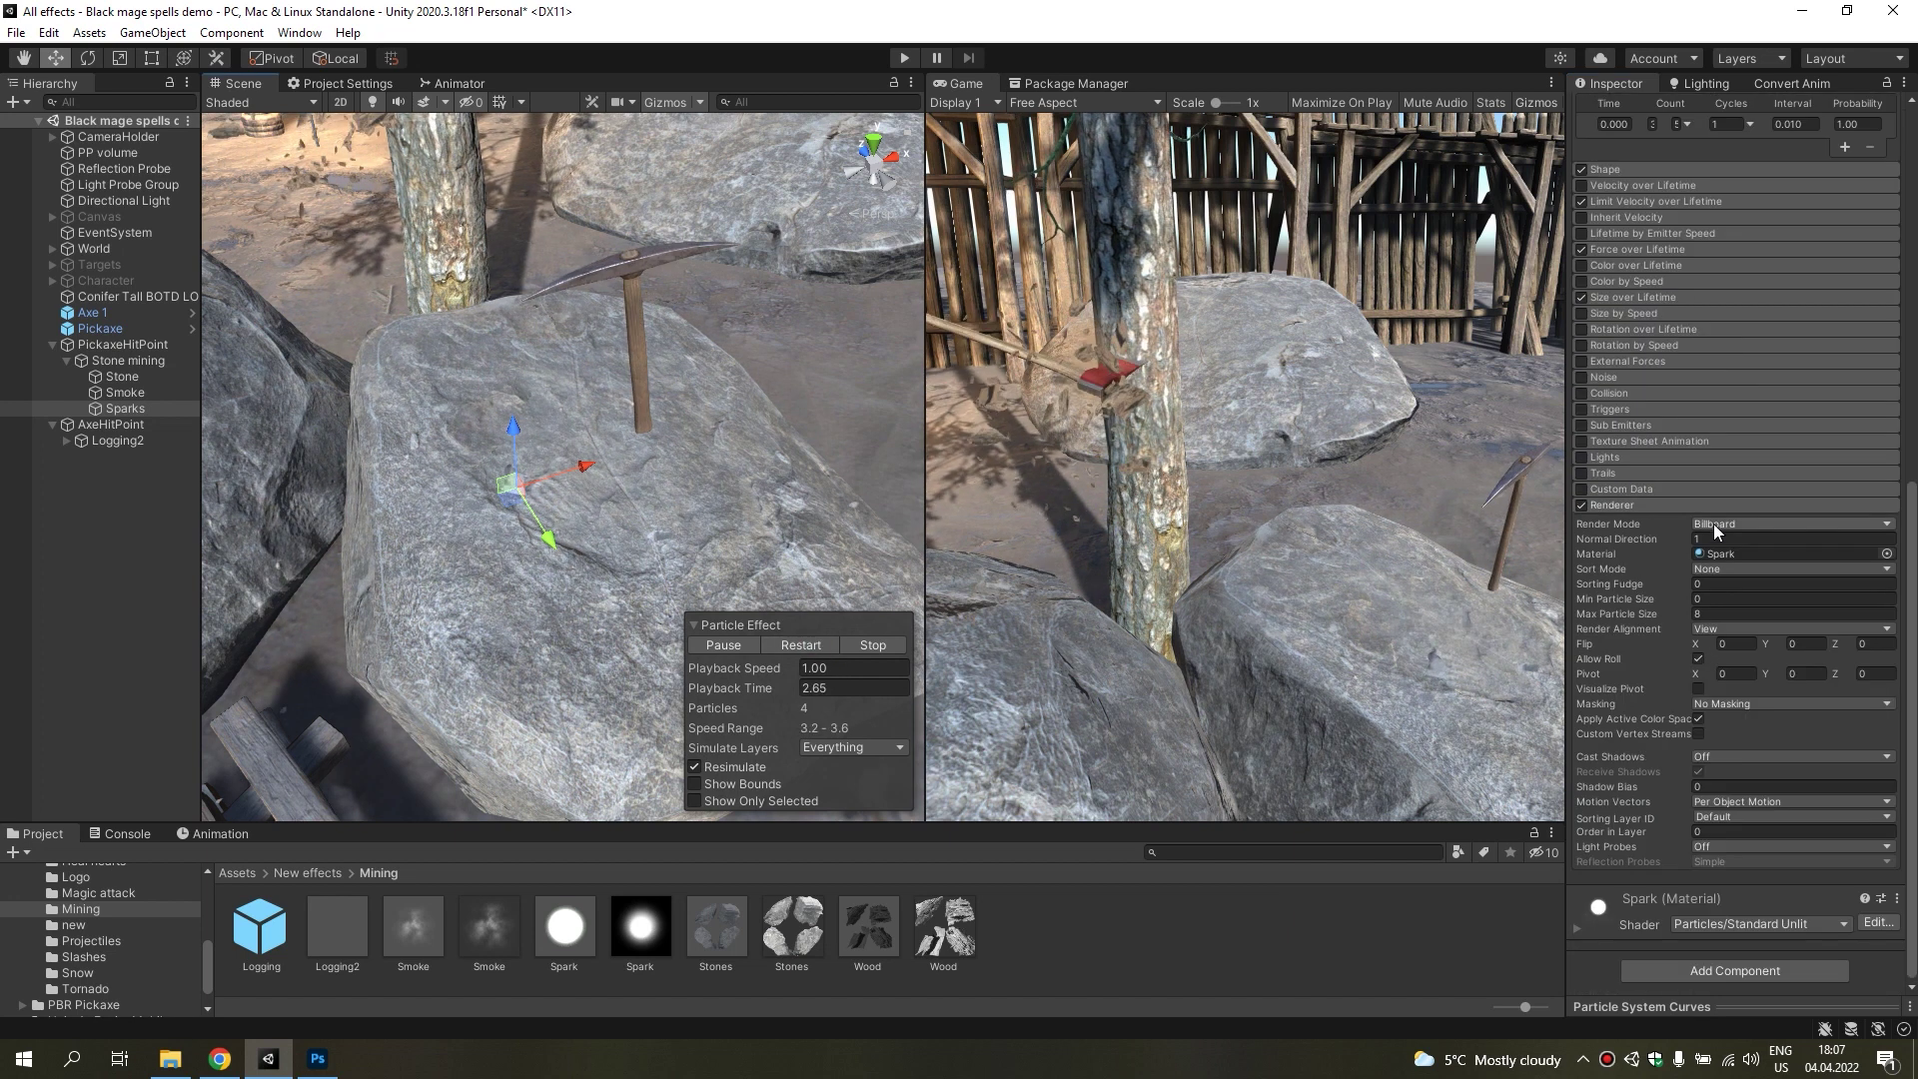
pyautogui.click(1712, 523)
pyautogui.click(1746, 566)
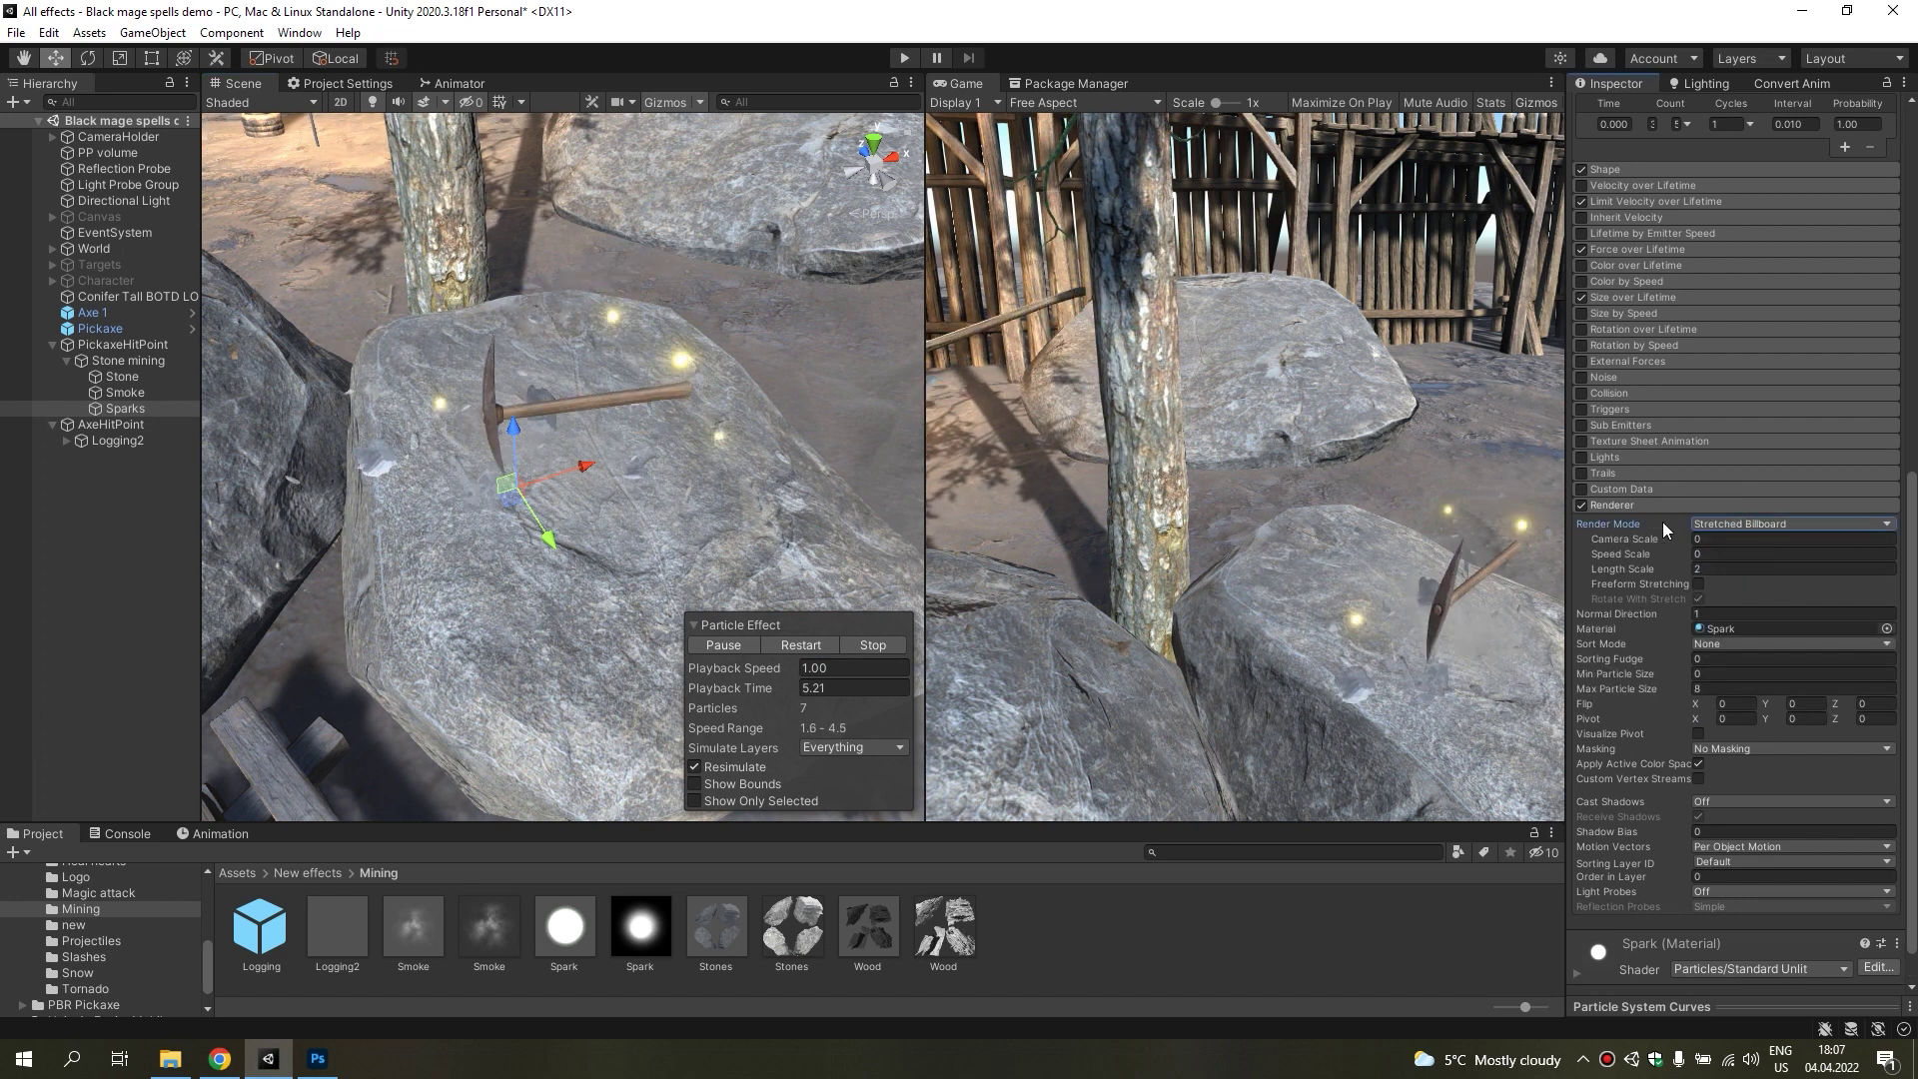
pyautogui.scroll(3, 1719, 510)
pyautogui.scroll(3, 1752, 548)
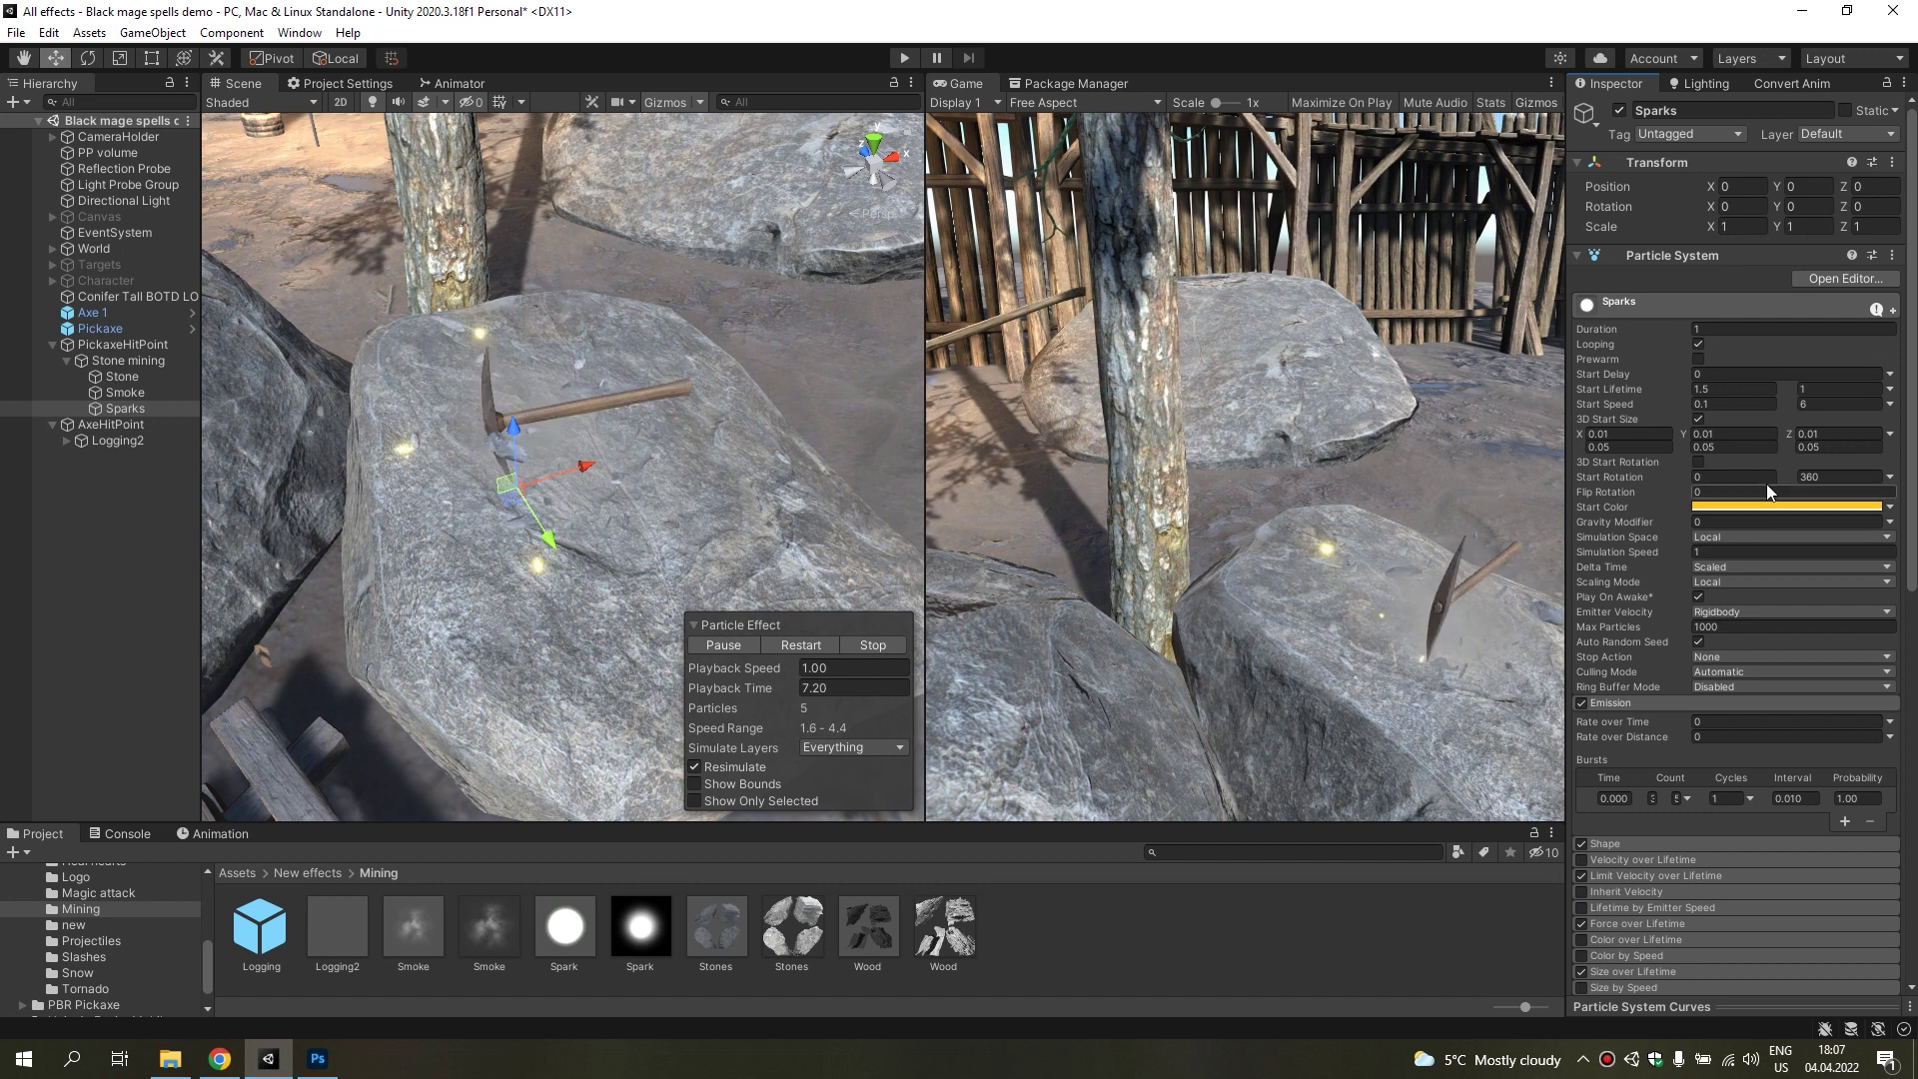
pyautogui.click(1730, 419)
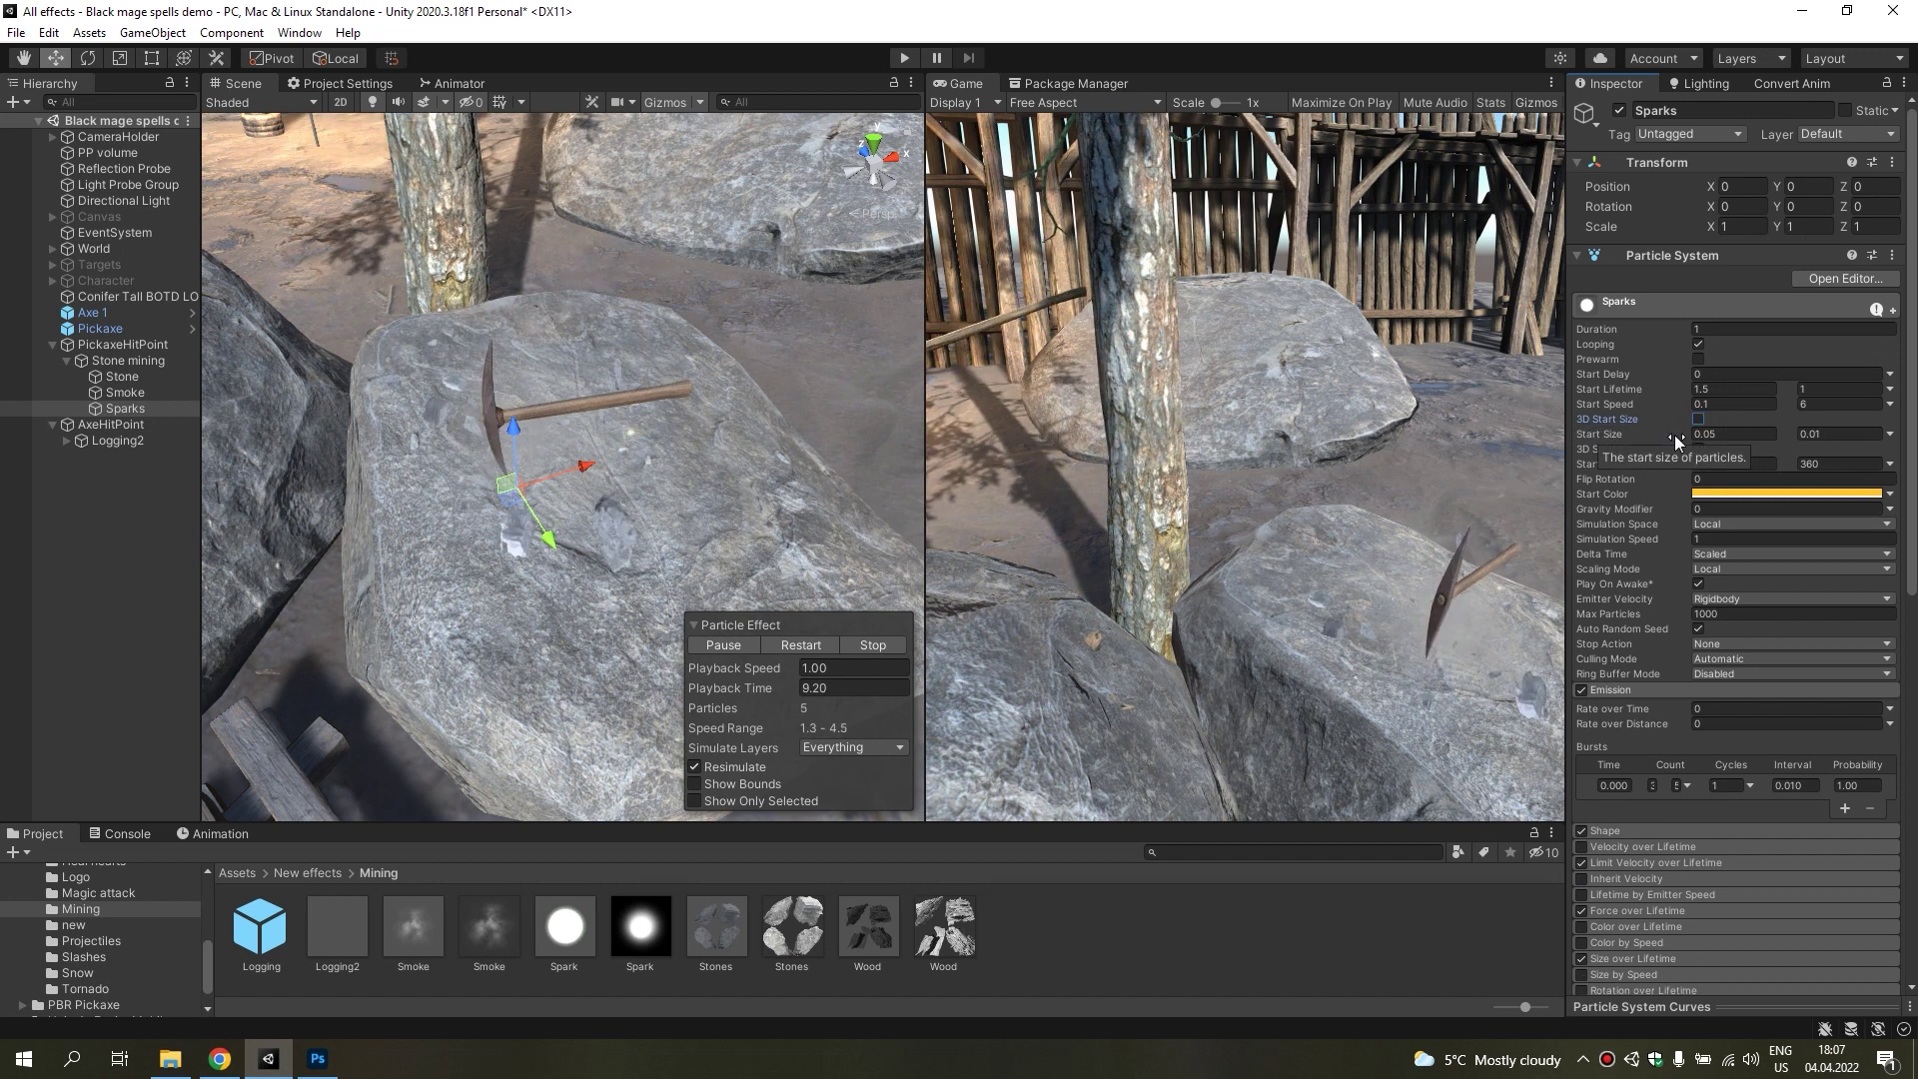
pyautogui.scroll(-3, 1754, 747)
pyautogui.scroll(-3, 1731, 709)
pyautogui.click(1712, 676)
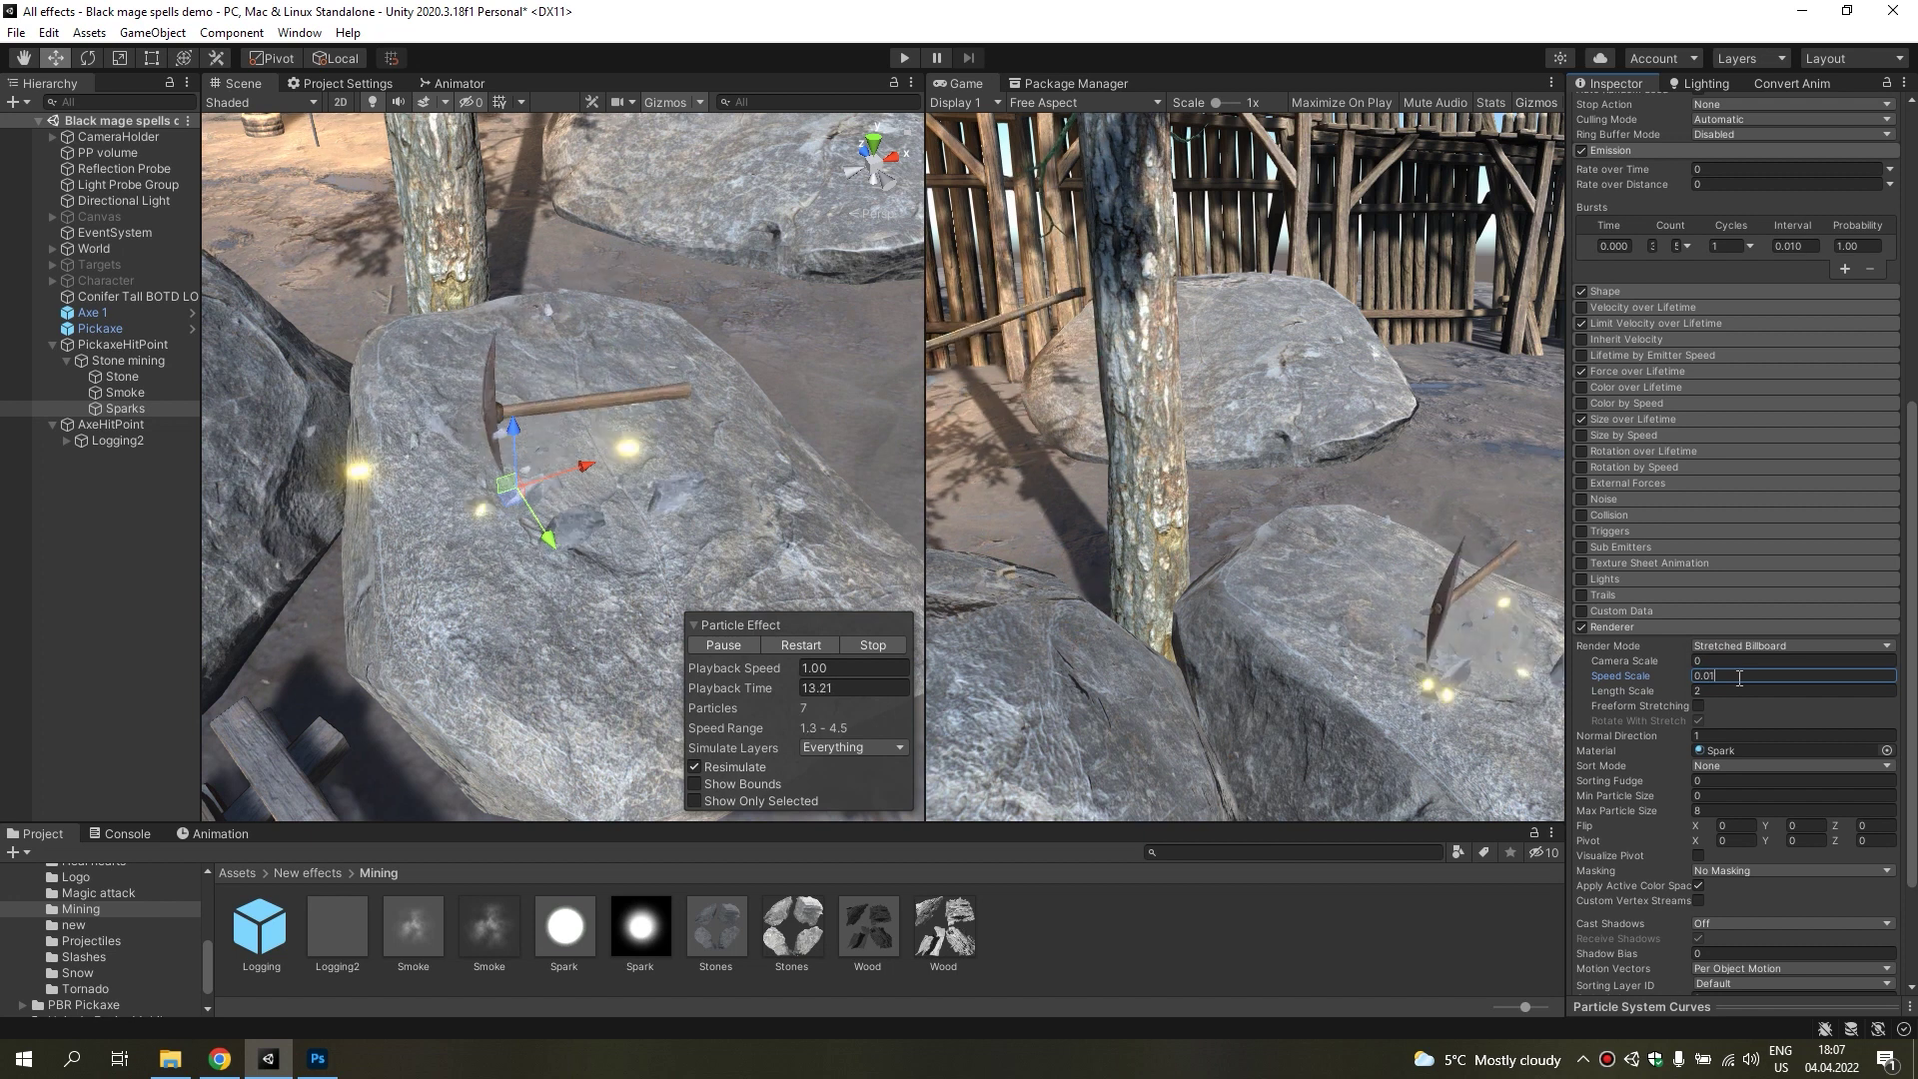
pyautogui.press('BackSpace')
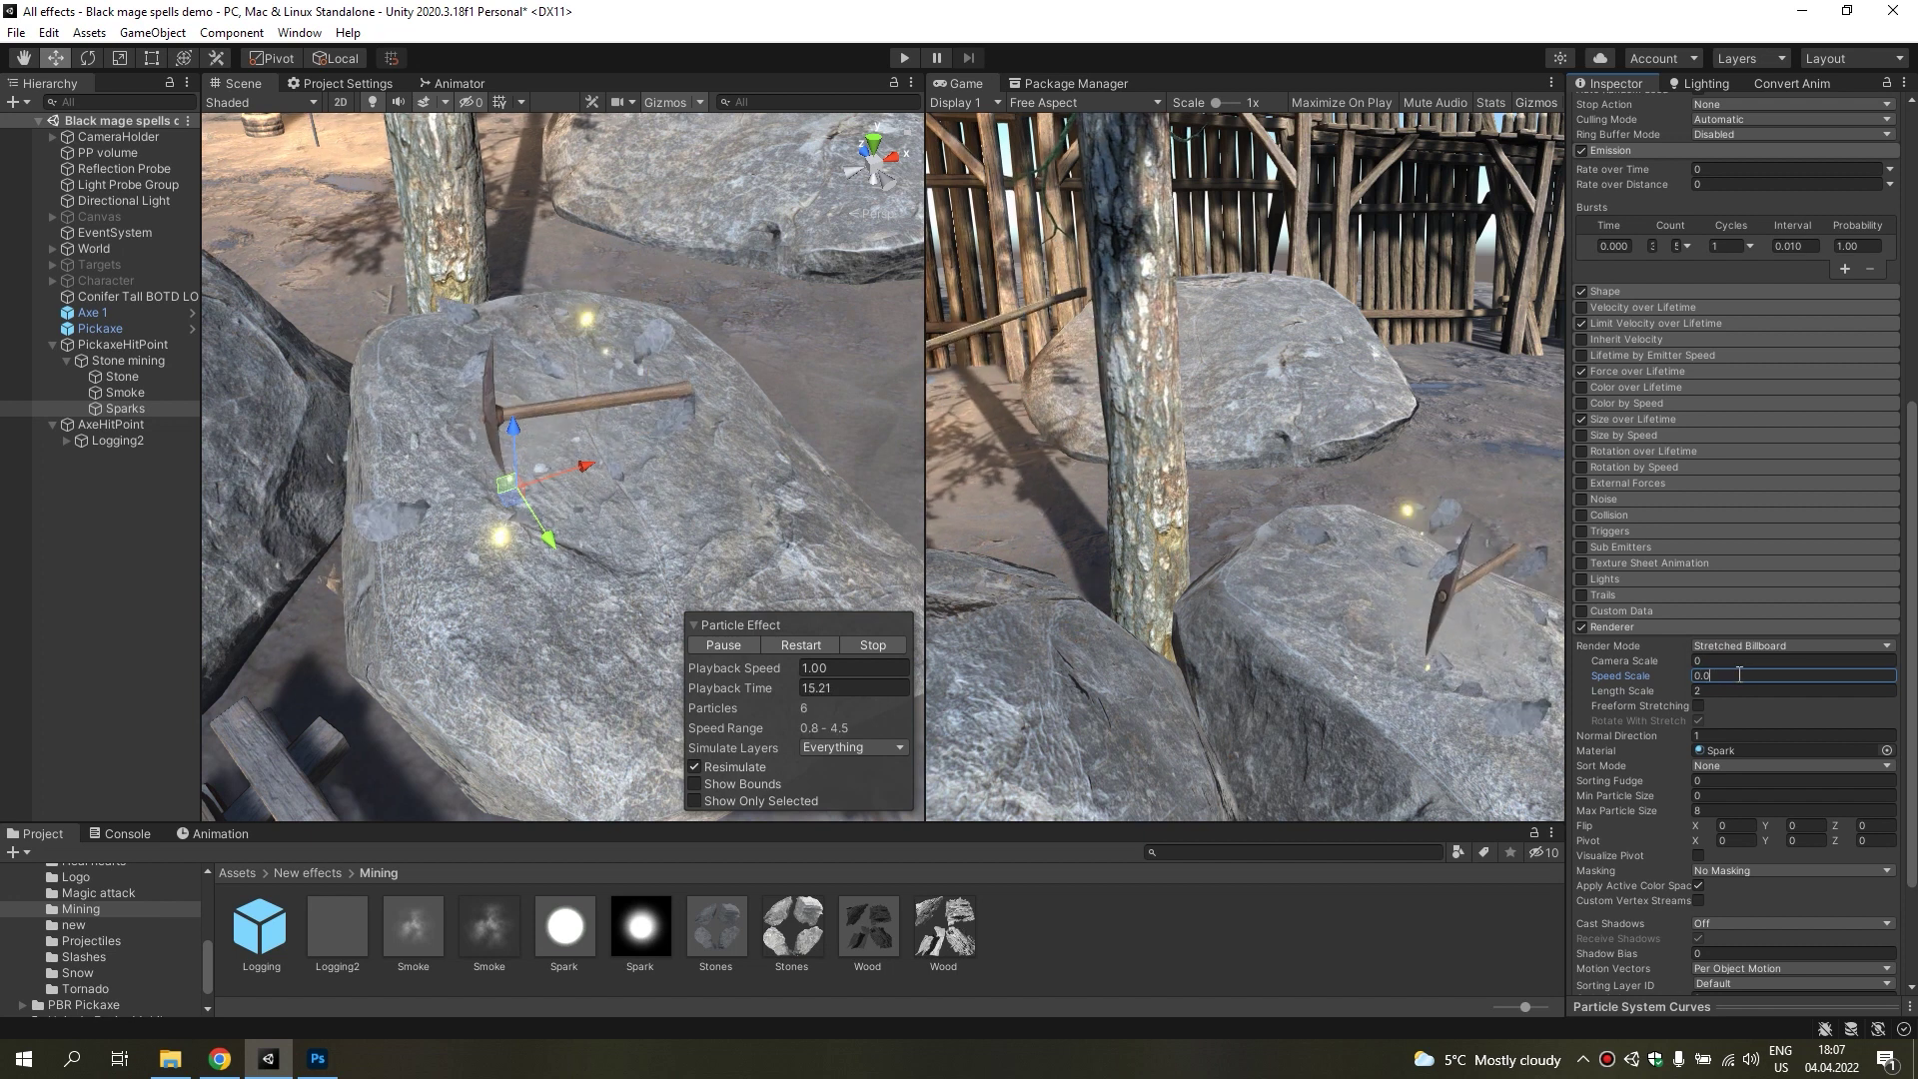
pyautogui.write('2')
pyautogui.scroll(6, 1739, 661)
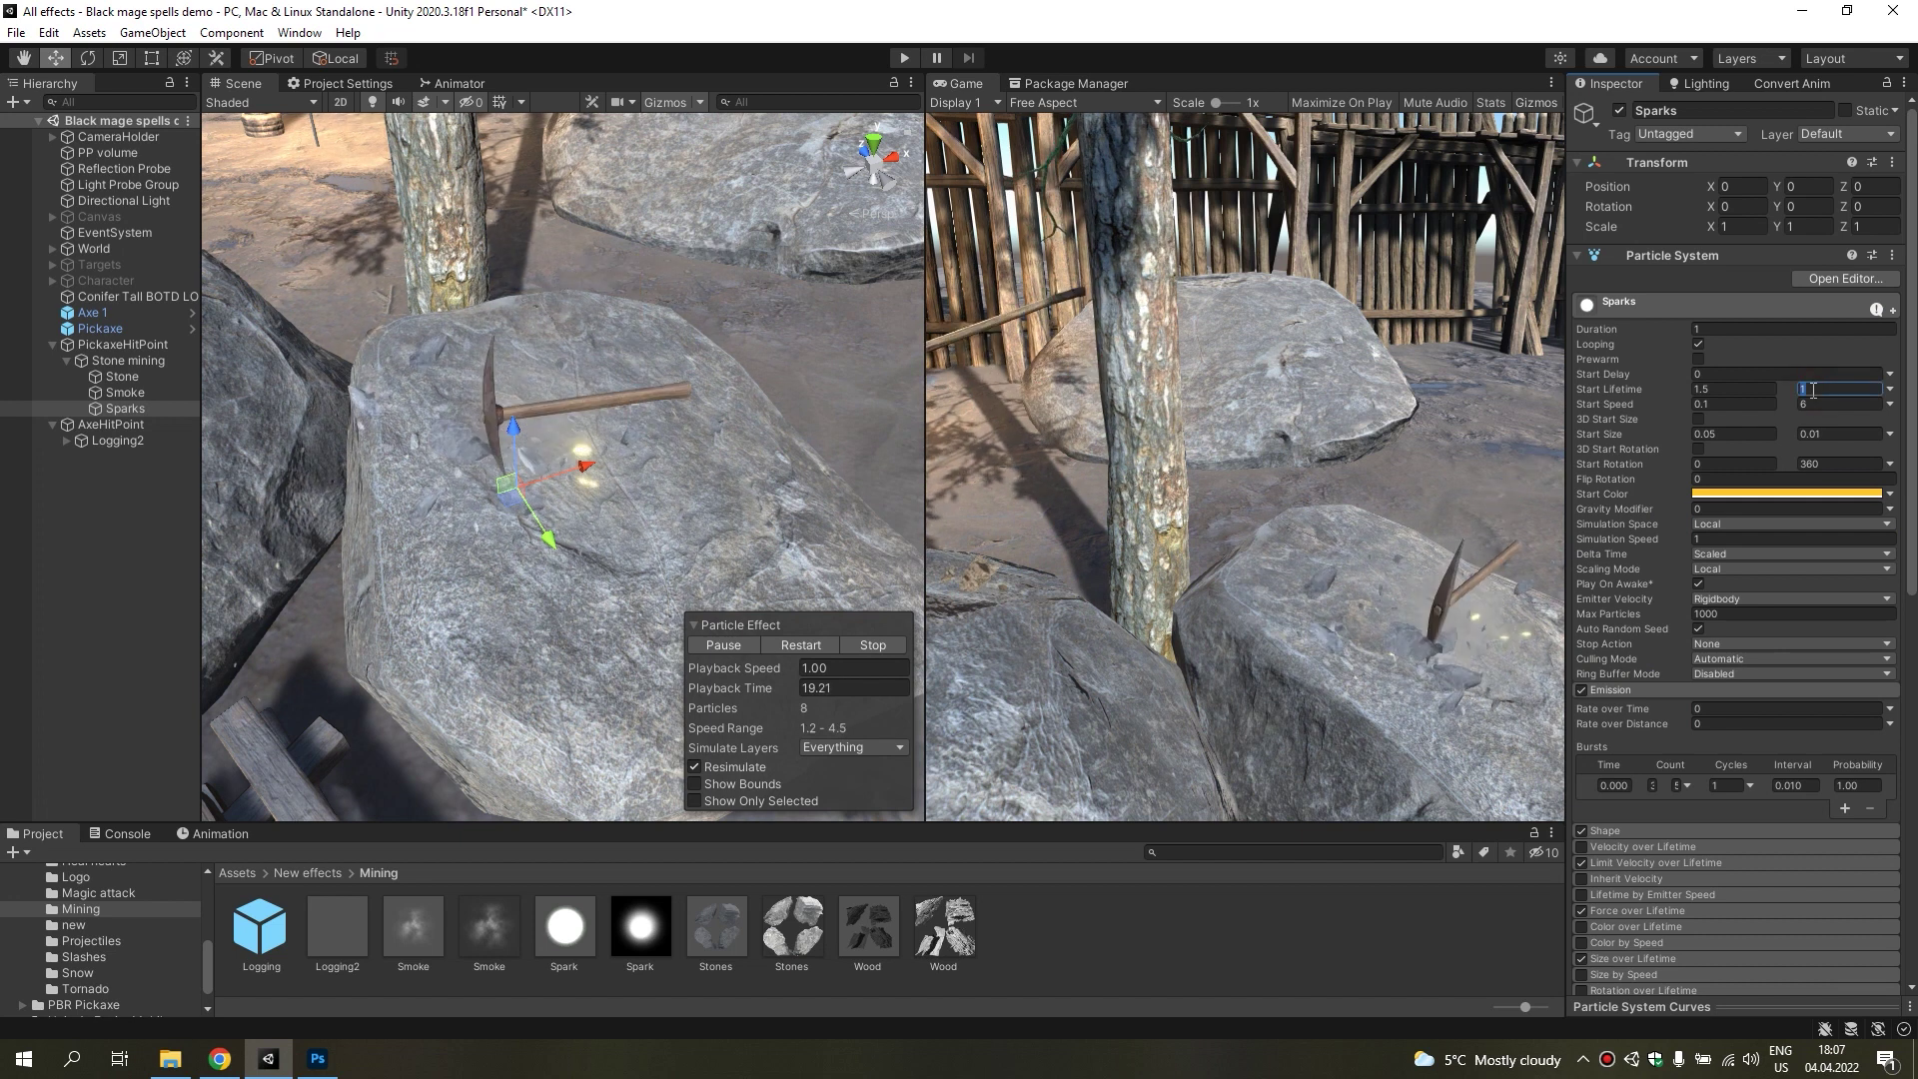
# Set the sparks' Start Lifetime to 0.5–0.3 and Start Speed to 5–15.
pyautogui.write('0.3')
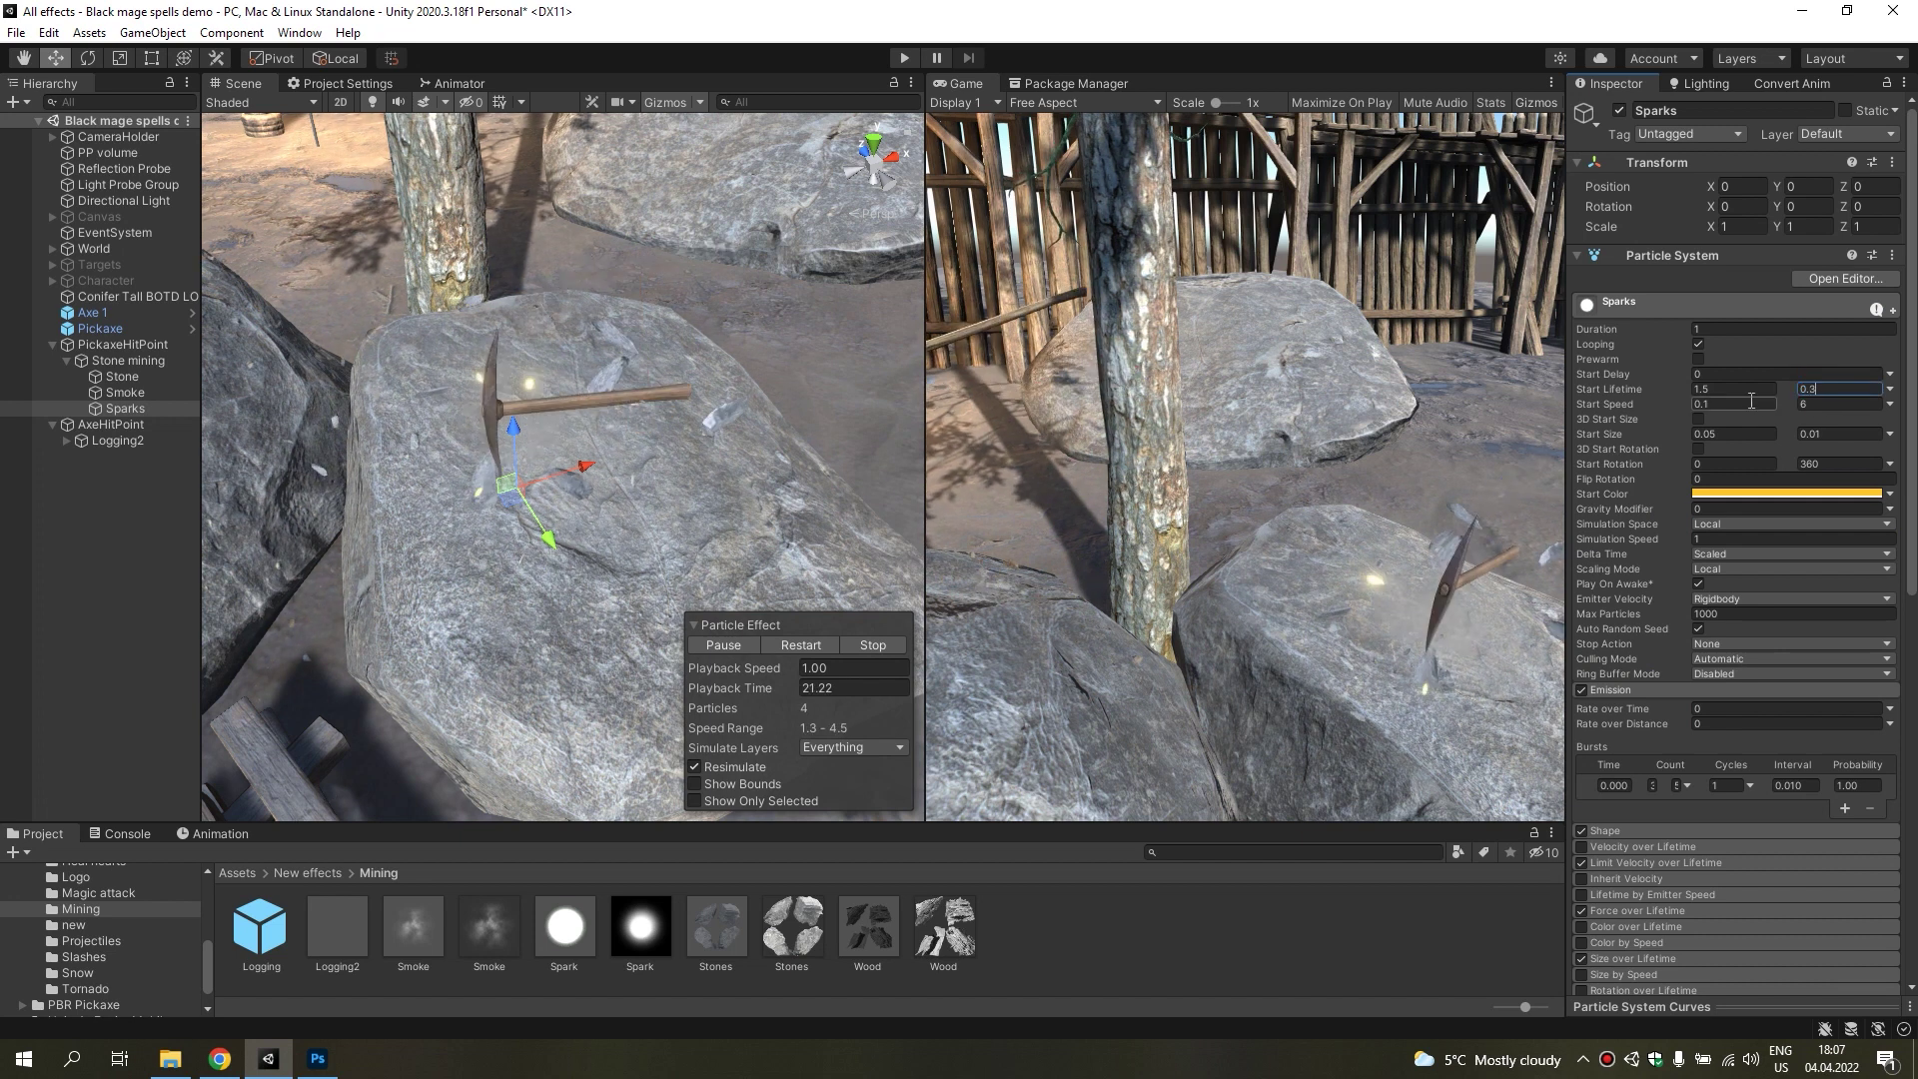
pyautogui.click(1750, 390)
pyautogui.write('0.')
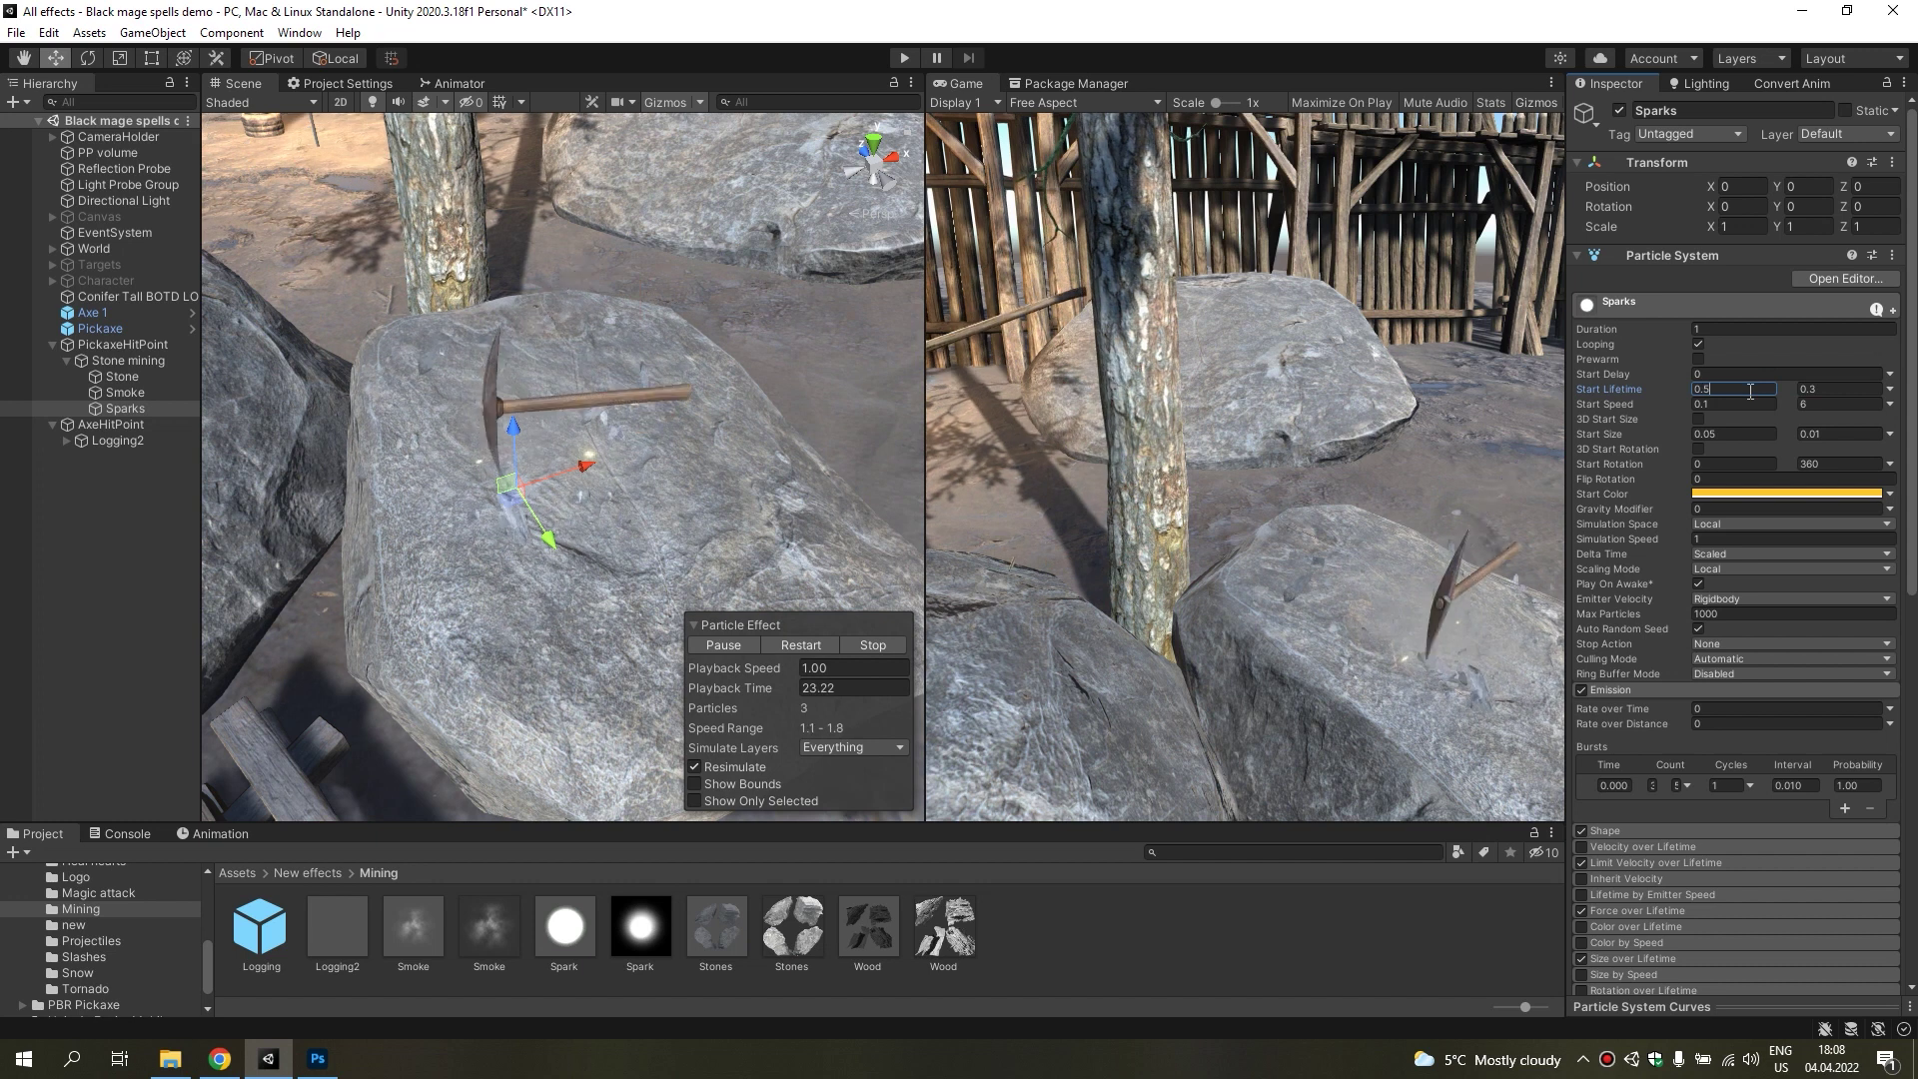
pyautogui.click(1738, 405)
pyautogui.write('5')
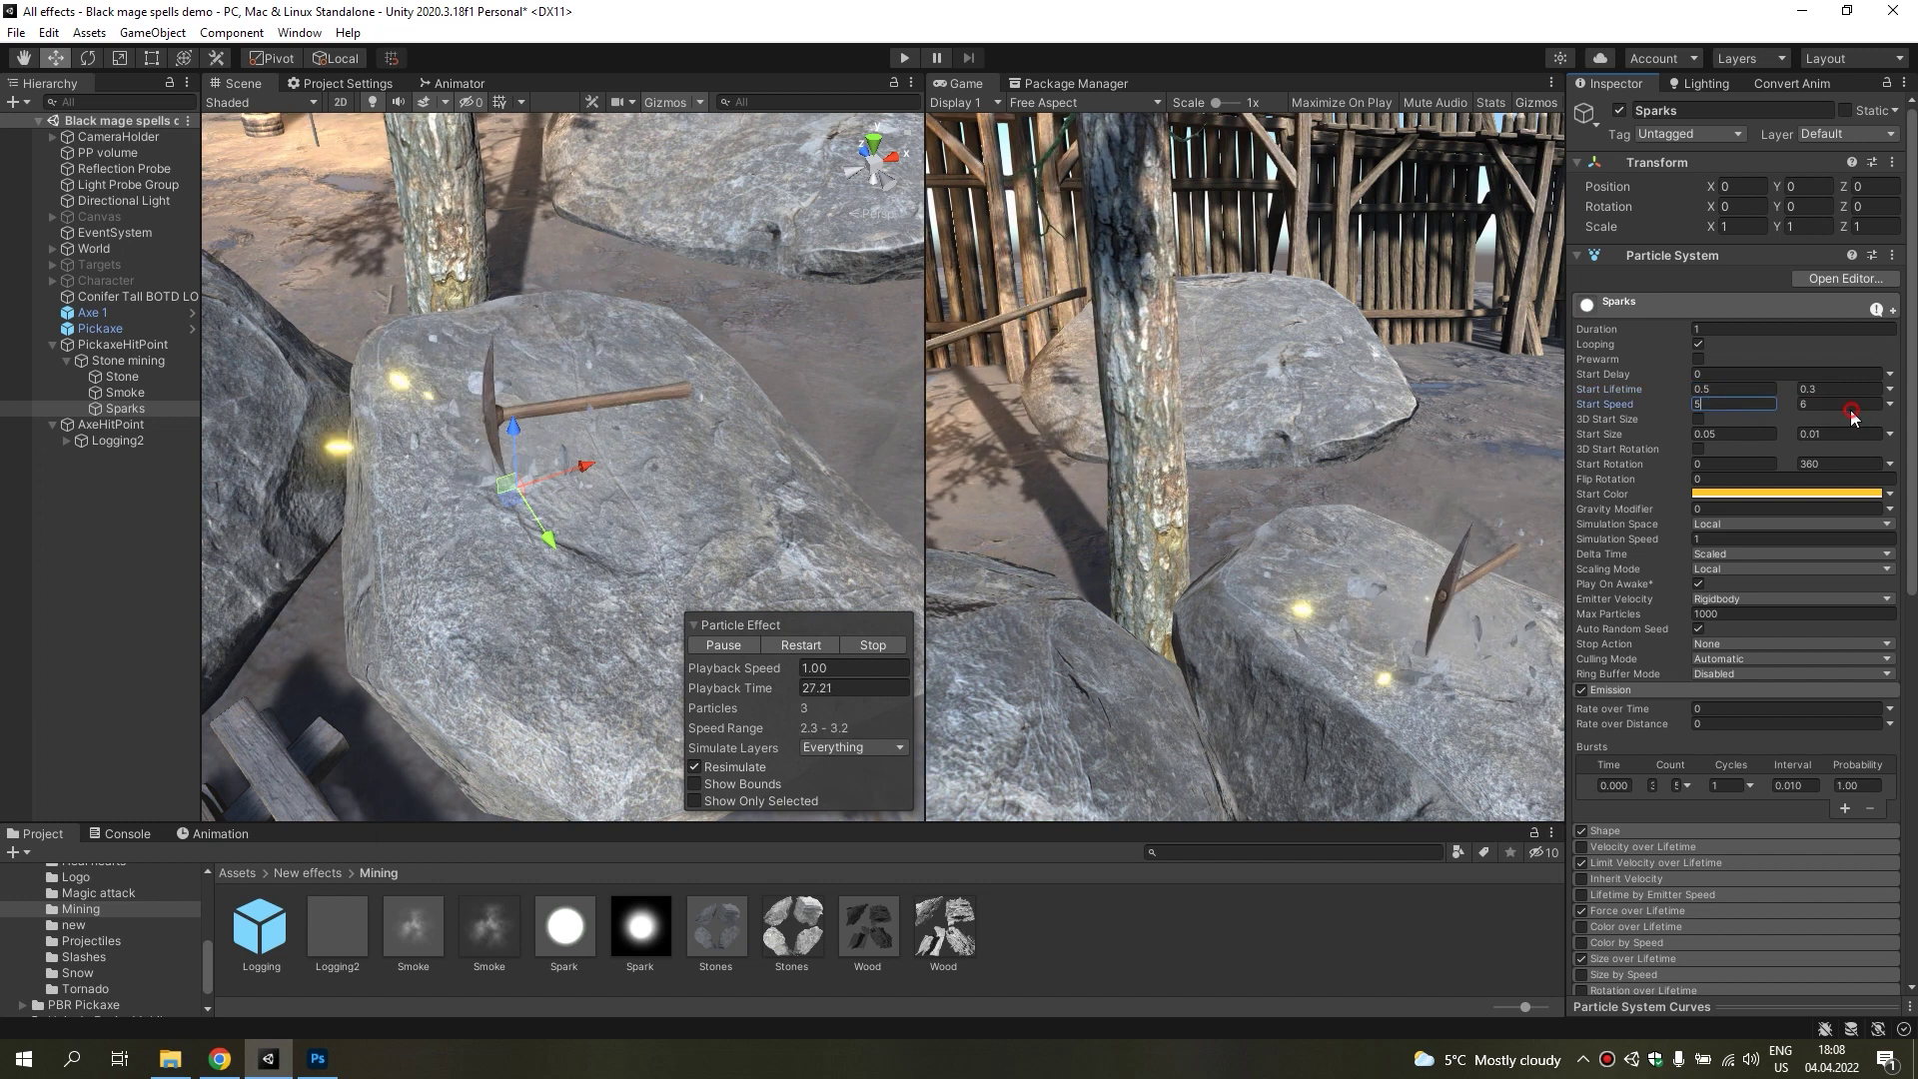
pyautogui.write('15')
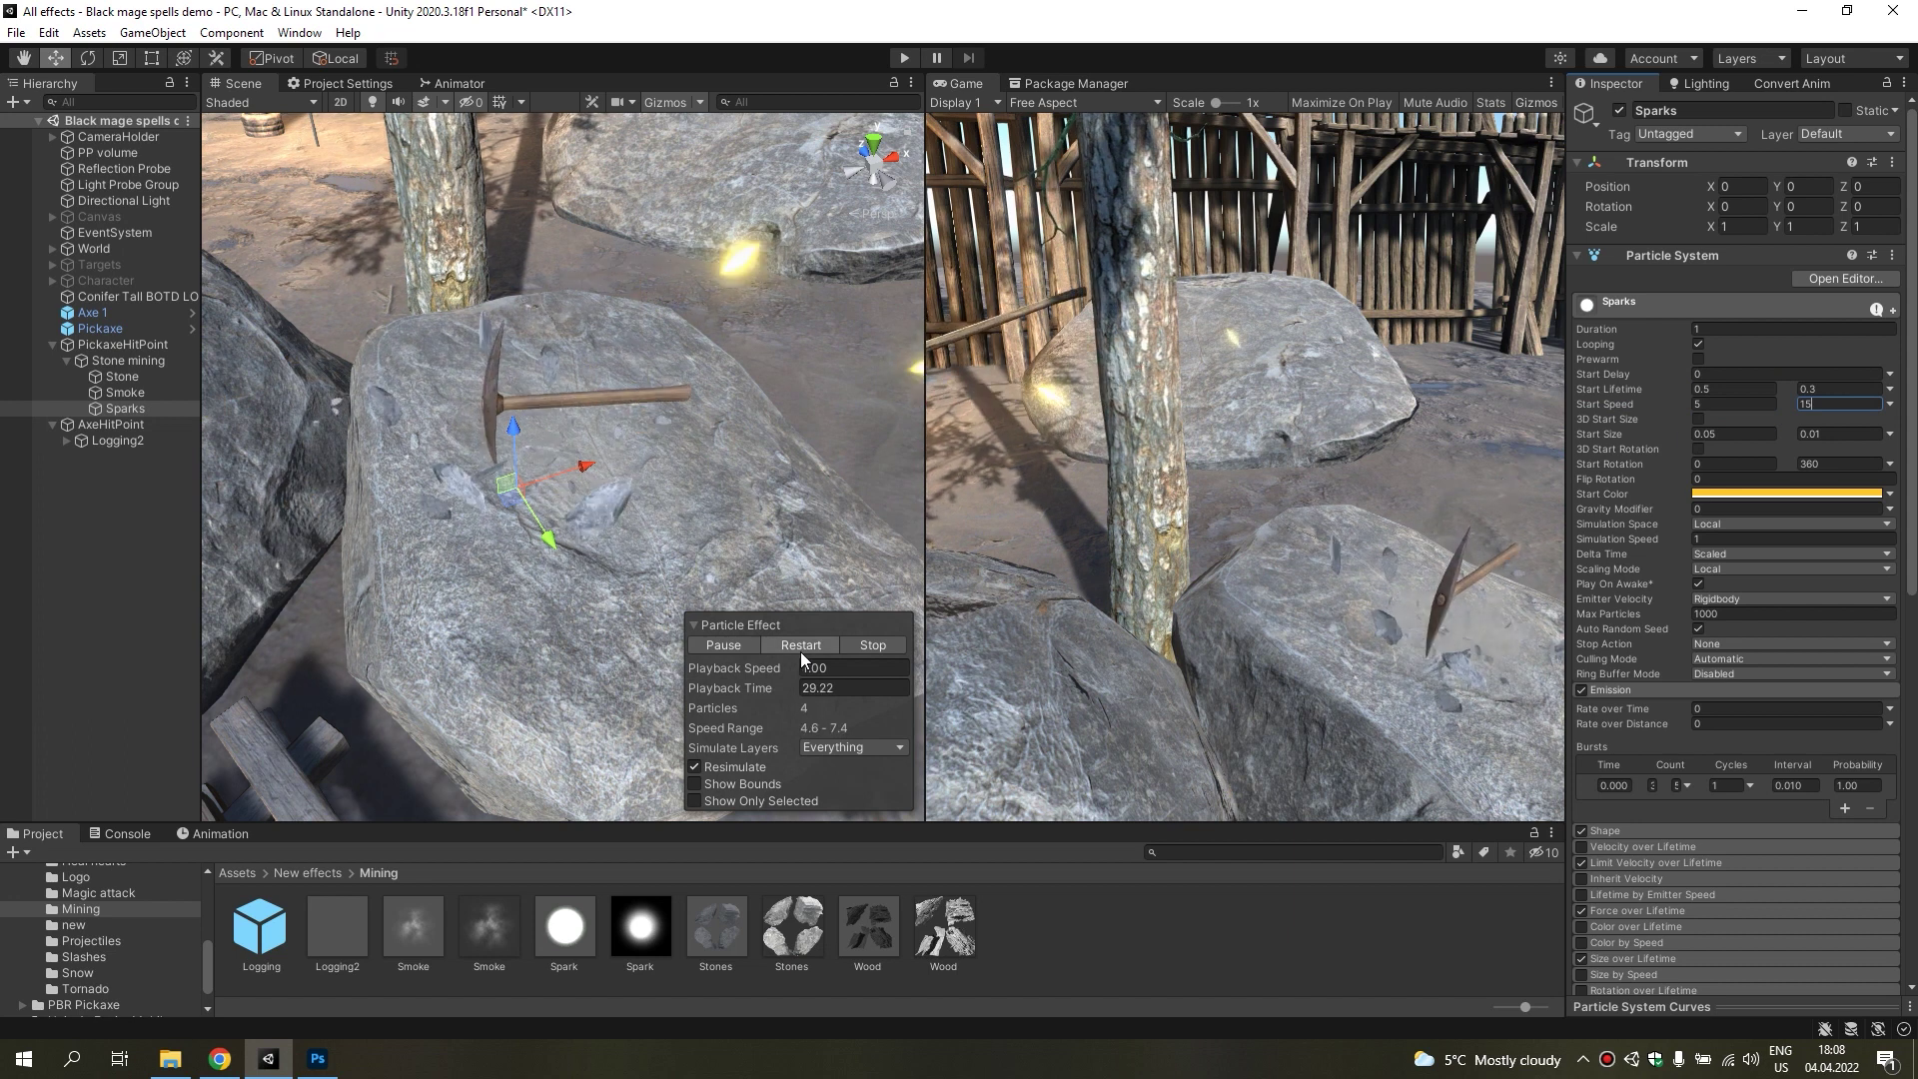
pyautogui.moveTo(699, 499); pyautogui.dragTo(599, 500, button='right')
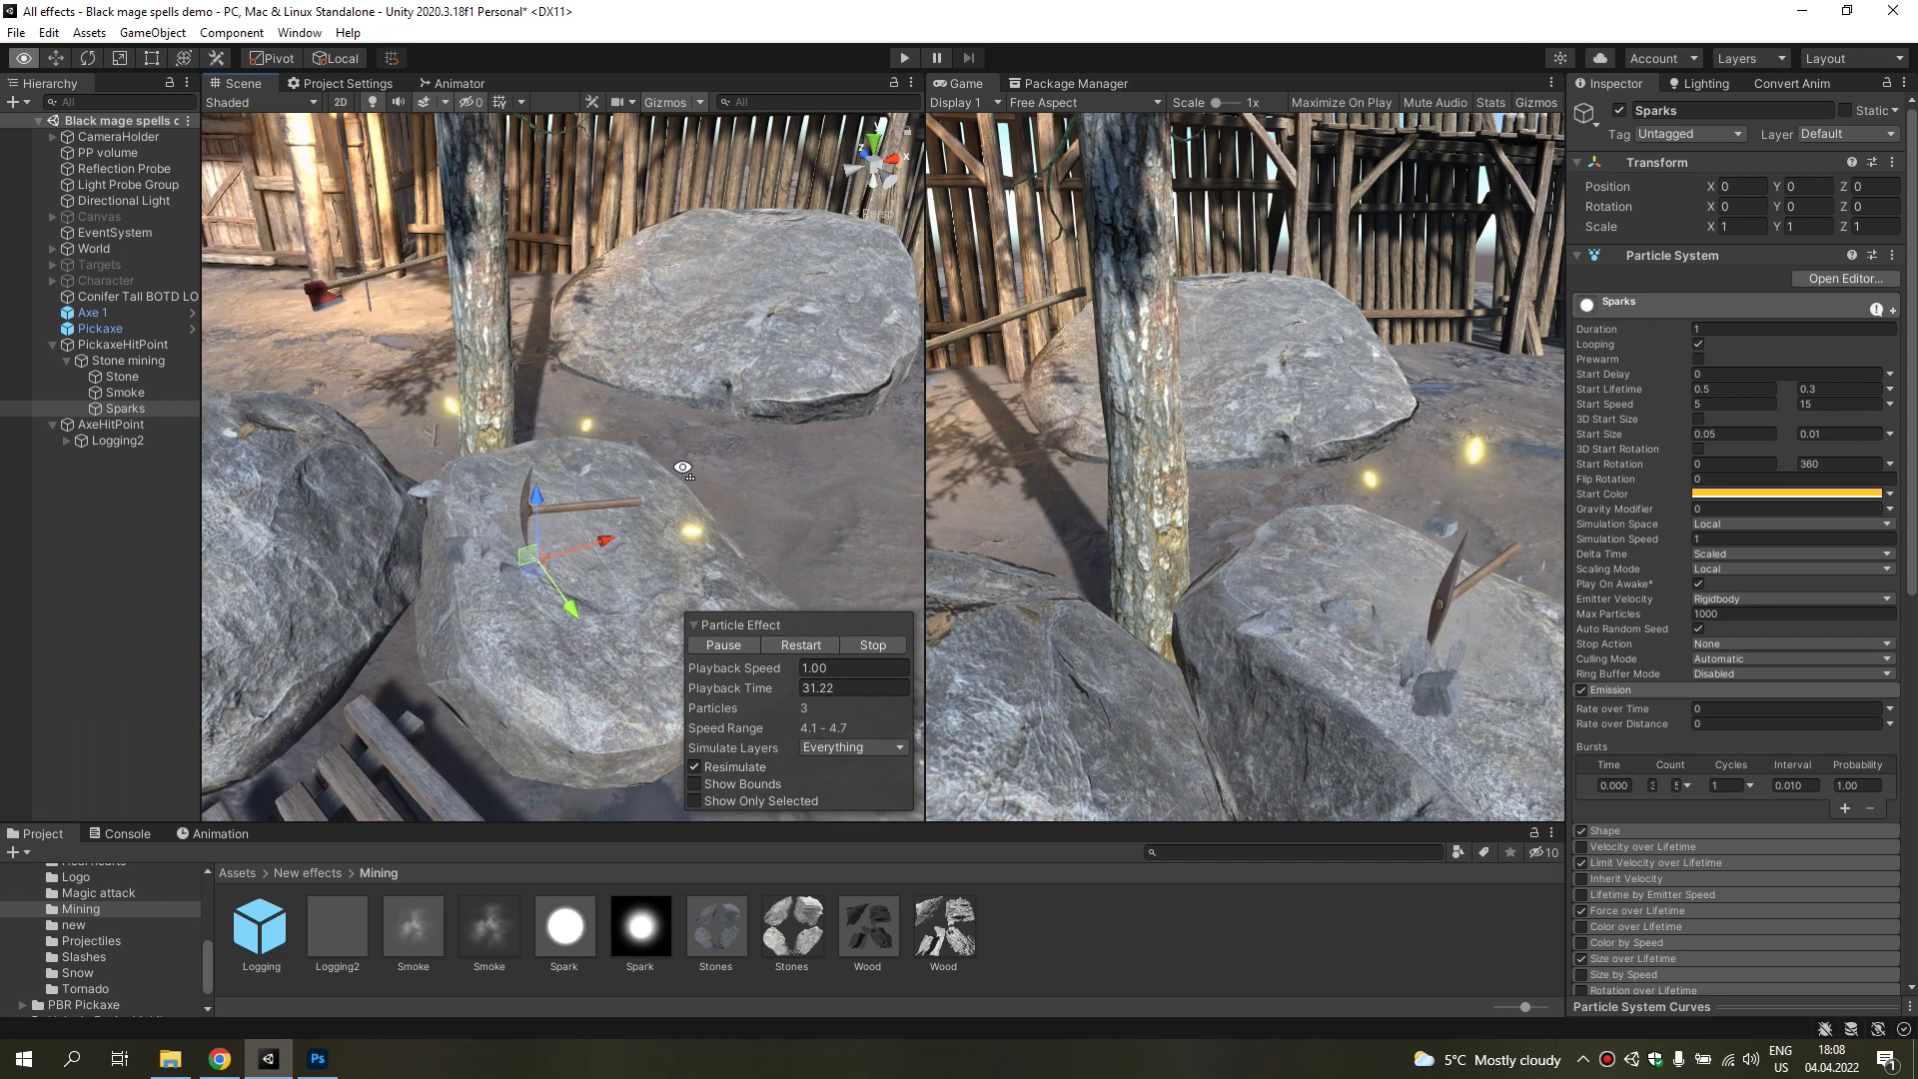
# Enable Limit Velocity over Lifetime with Dampen 0.3.
pyautogui.scroll(-3, 1684, 793)
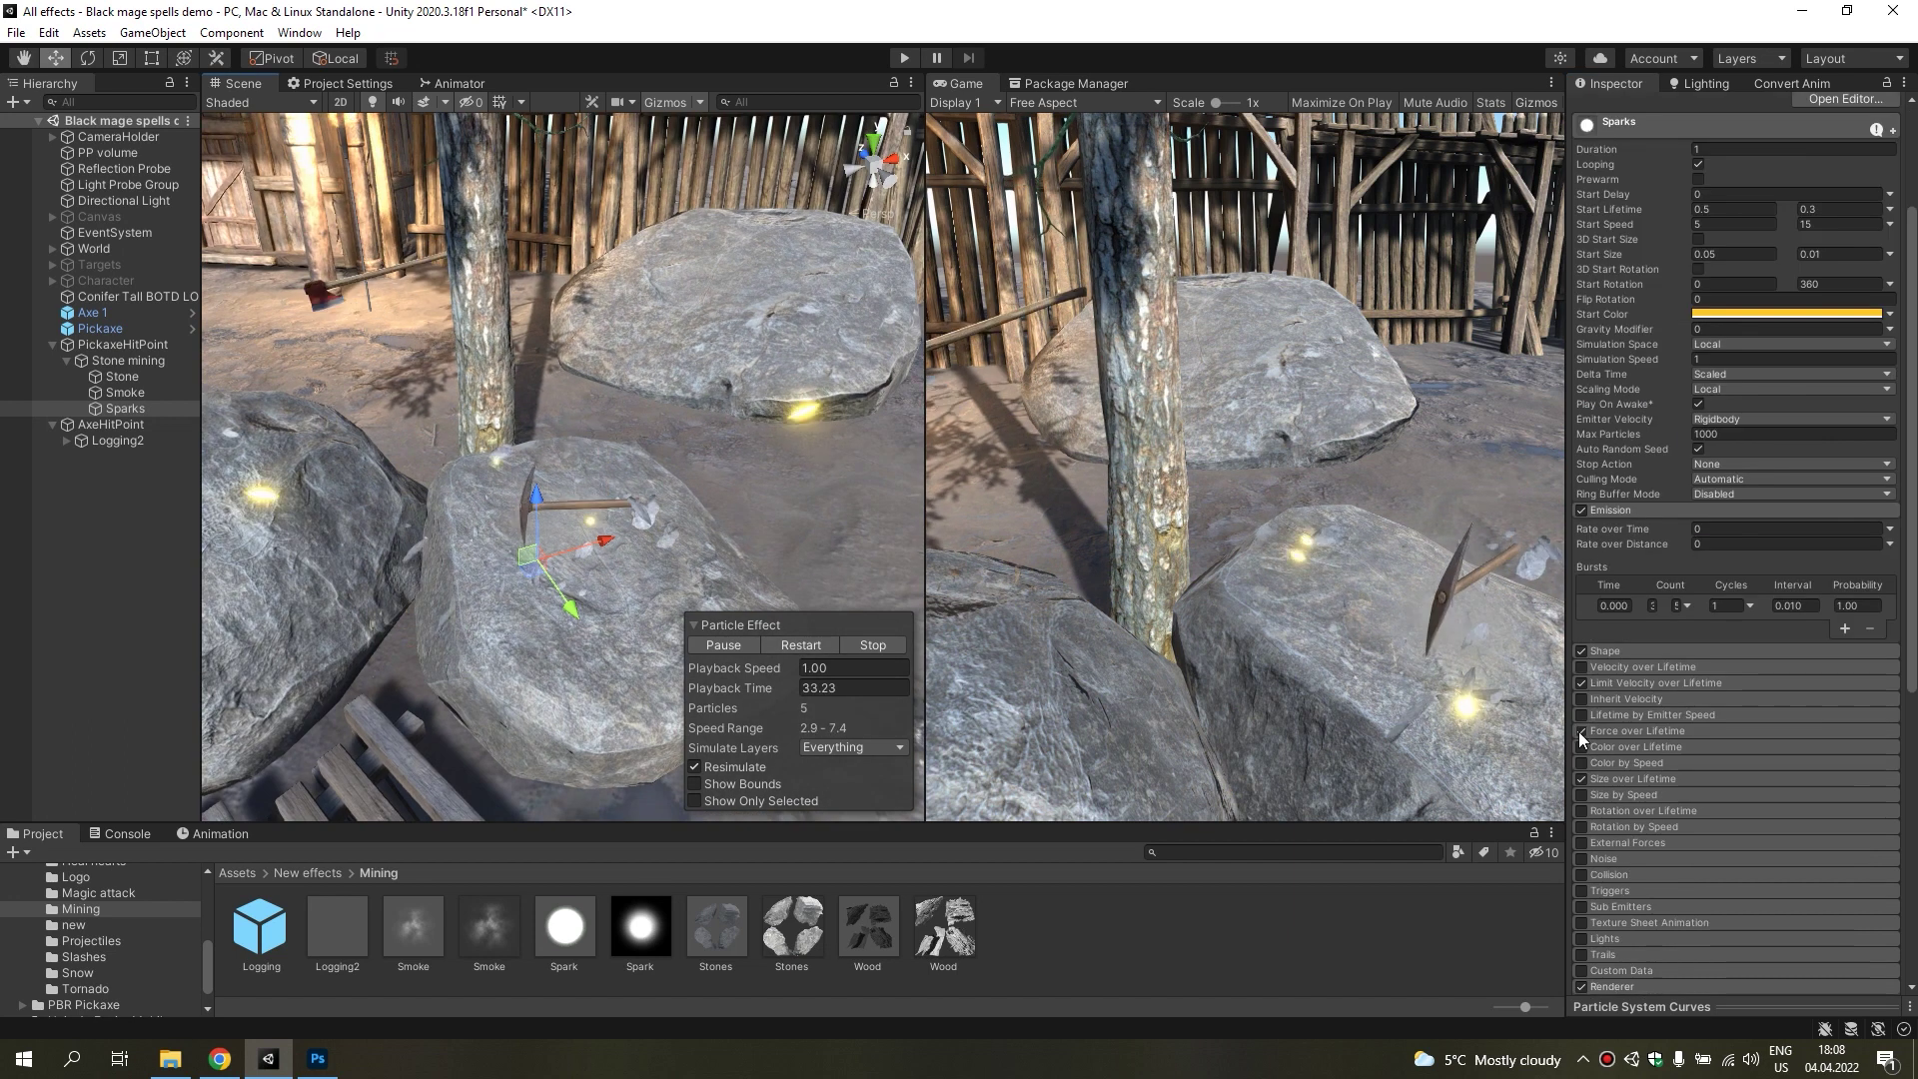
pyautogui.click(1610, 683)
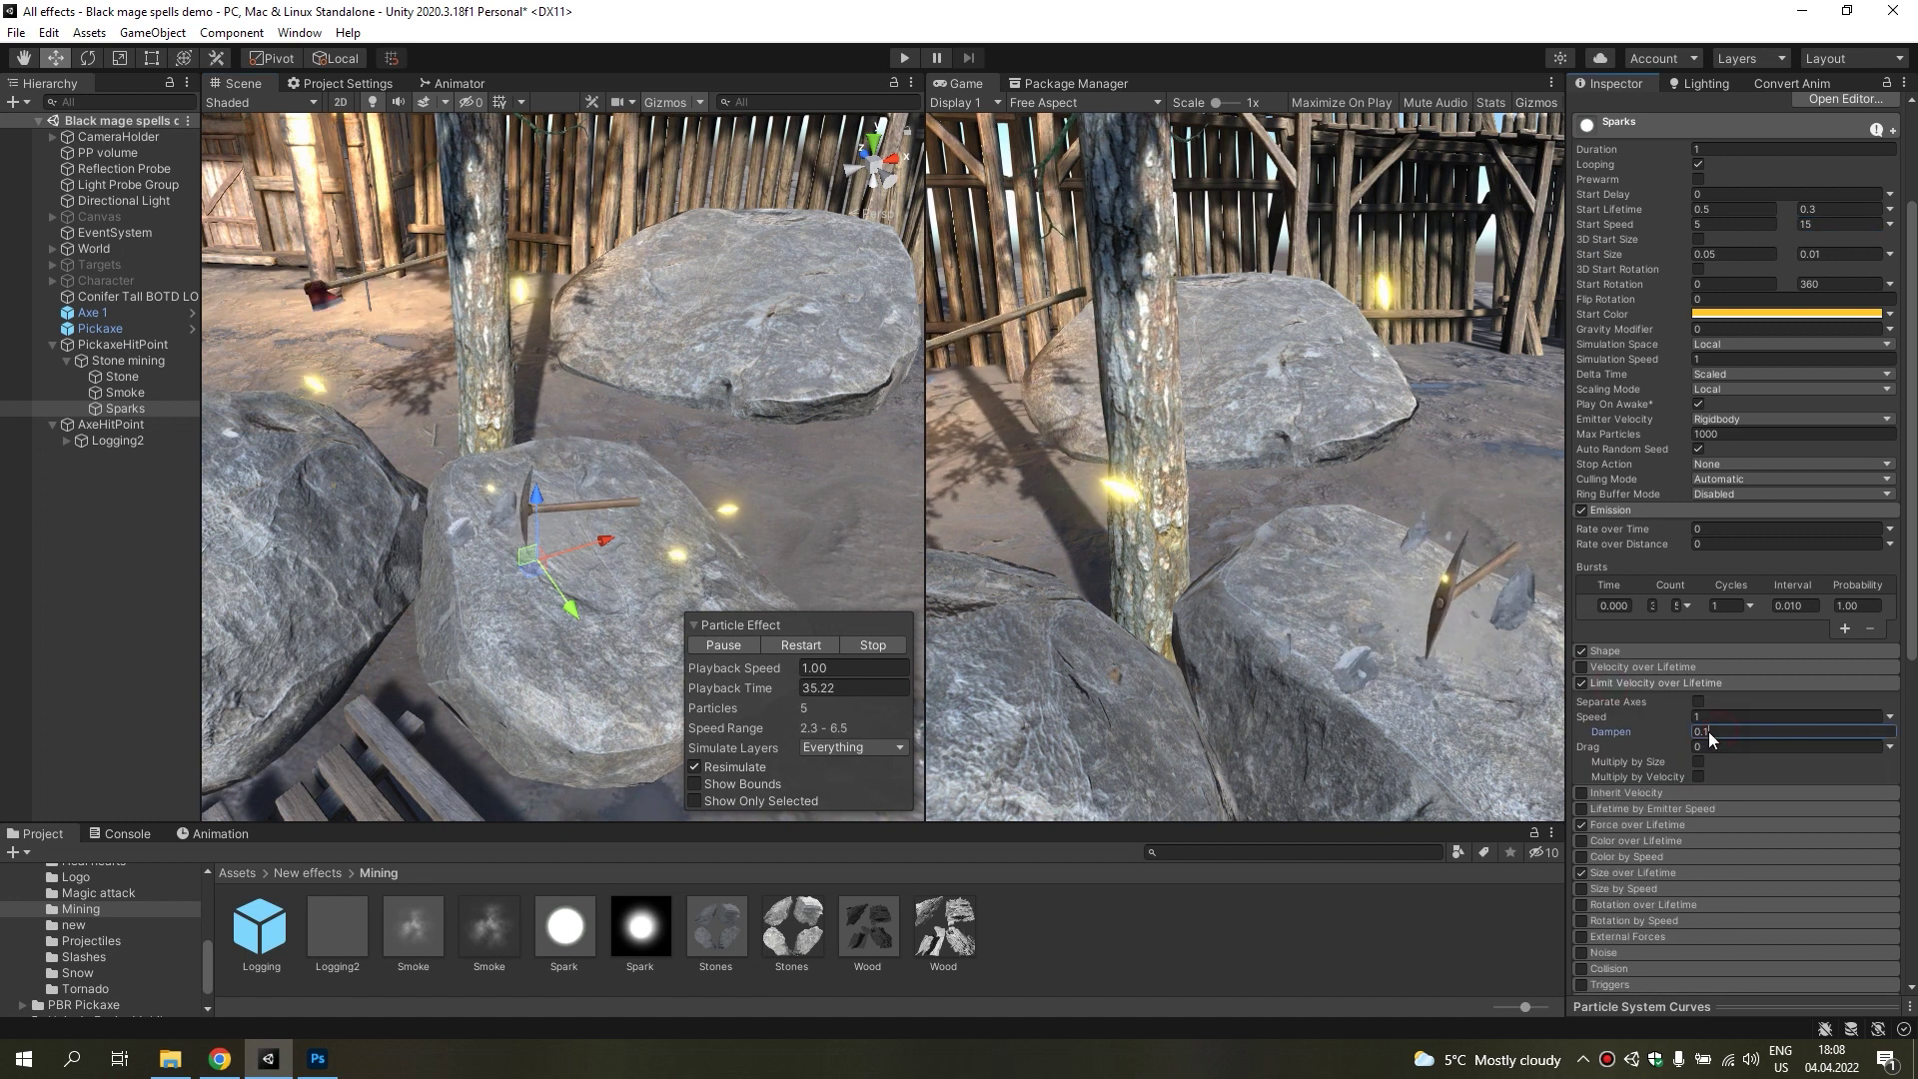
pyautogui.click(1706, 731)
pyautogui.write('0.3')
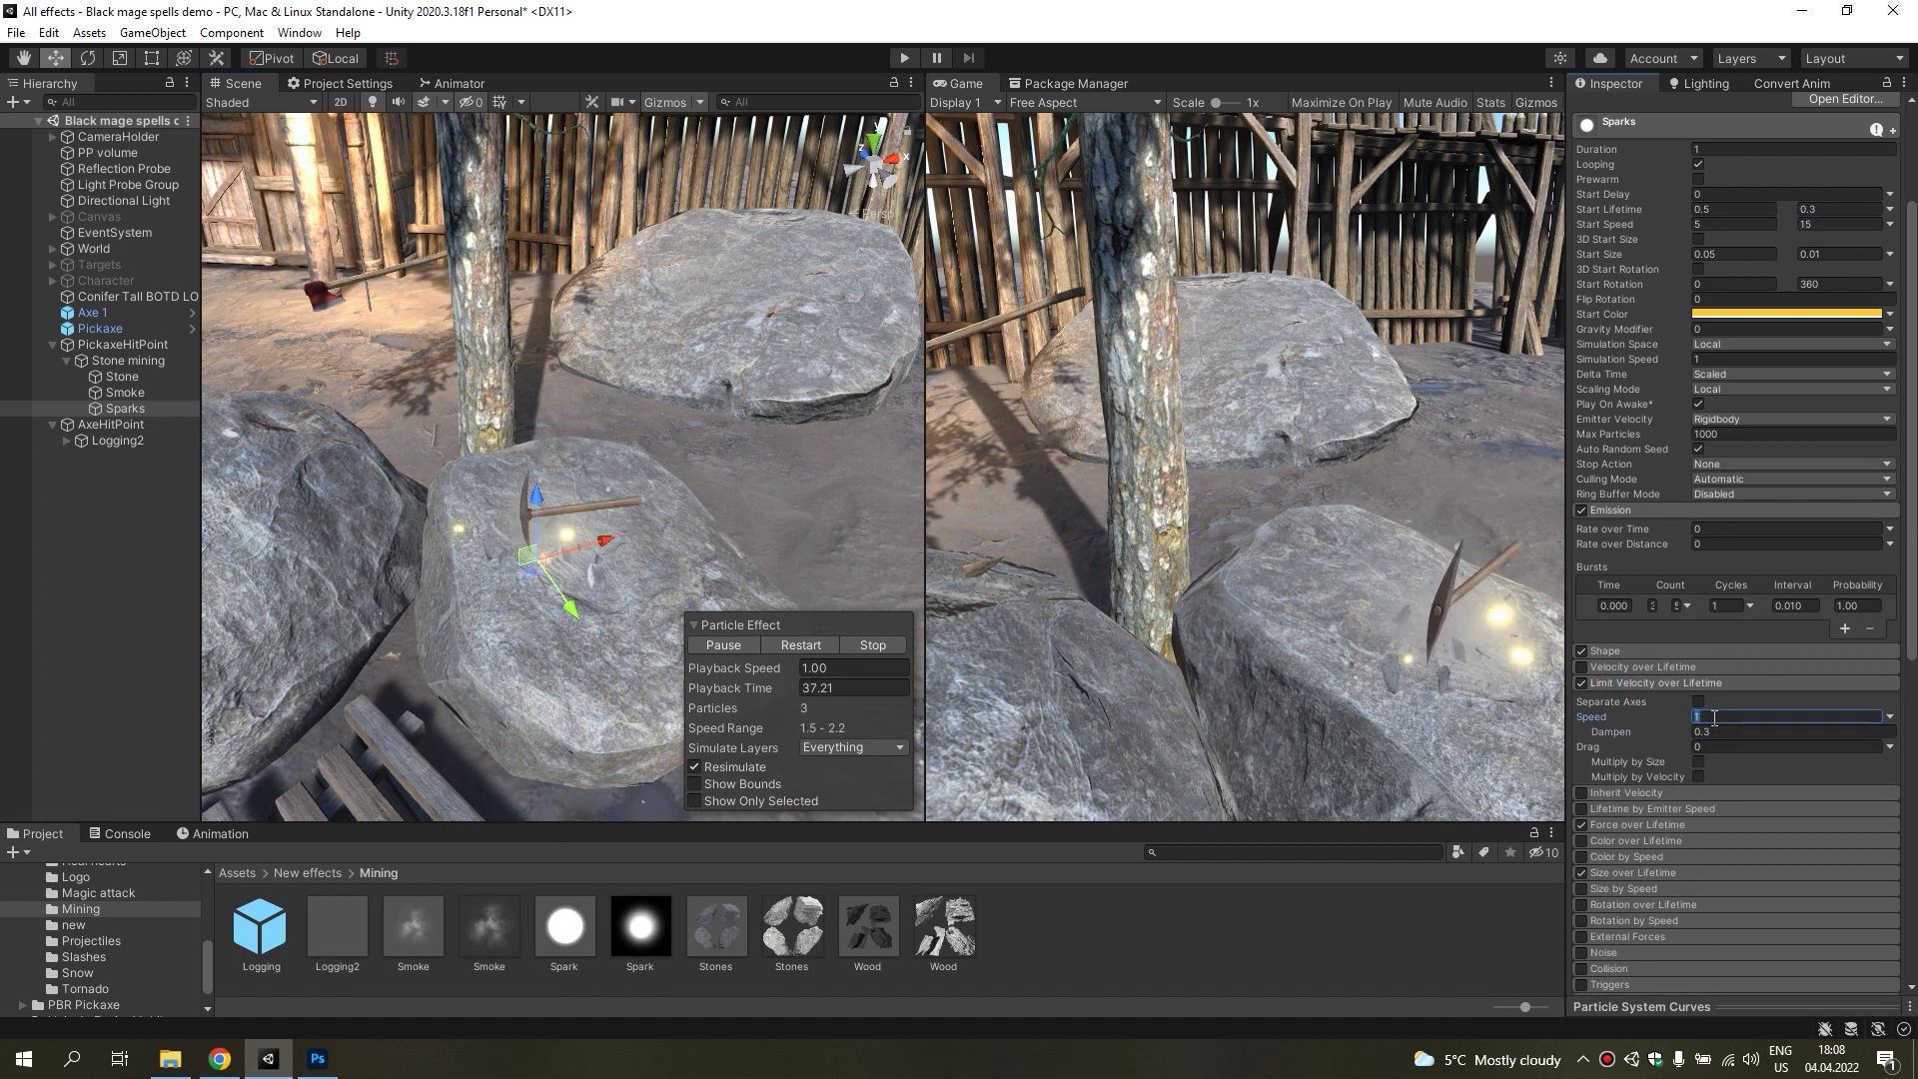
pyautogui.click(1644, 684)
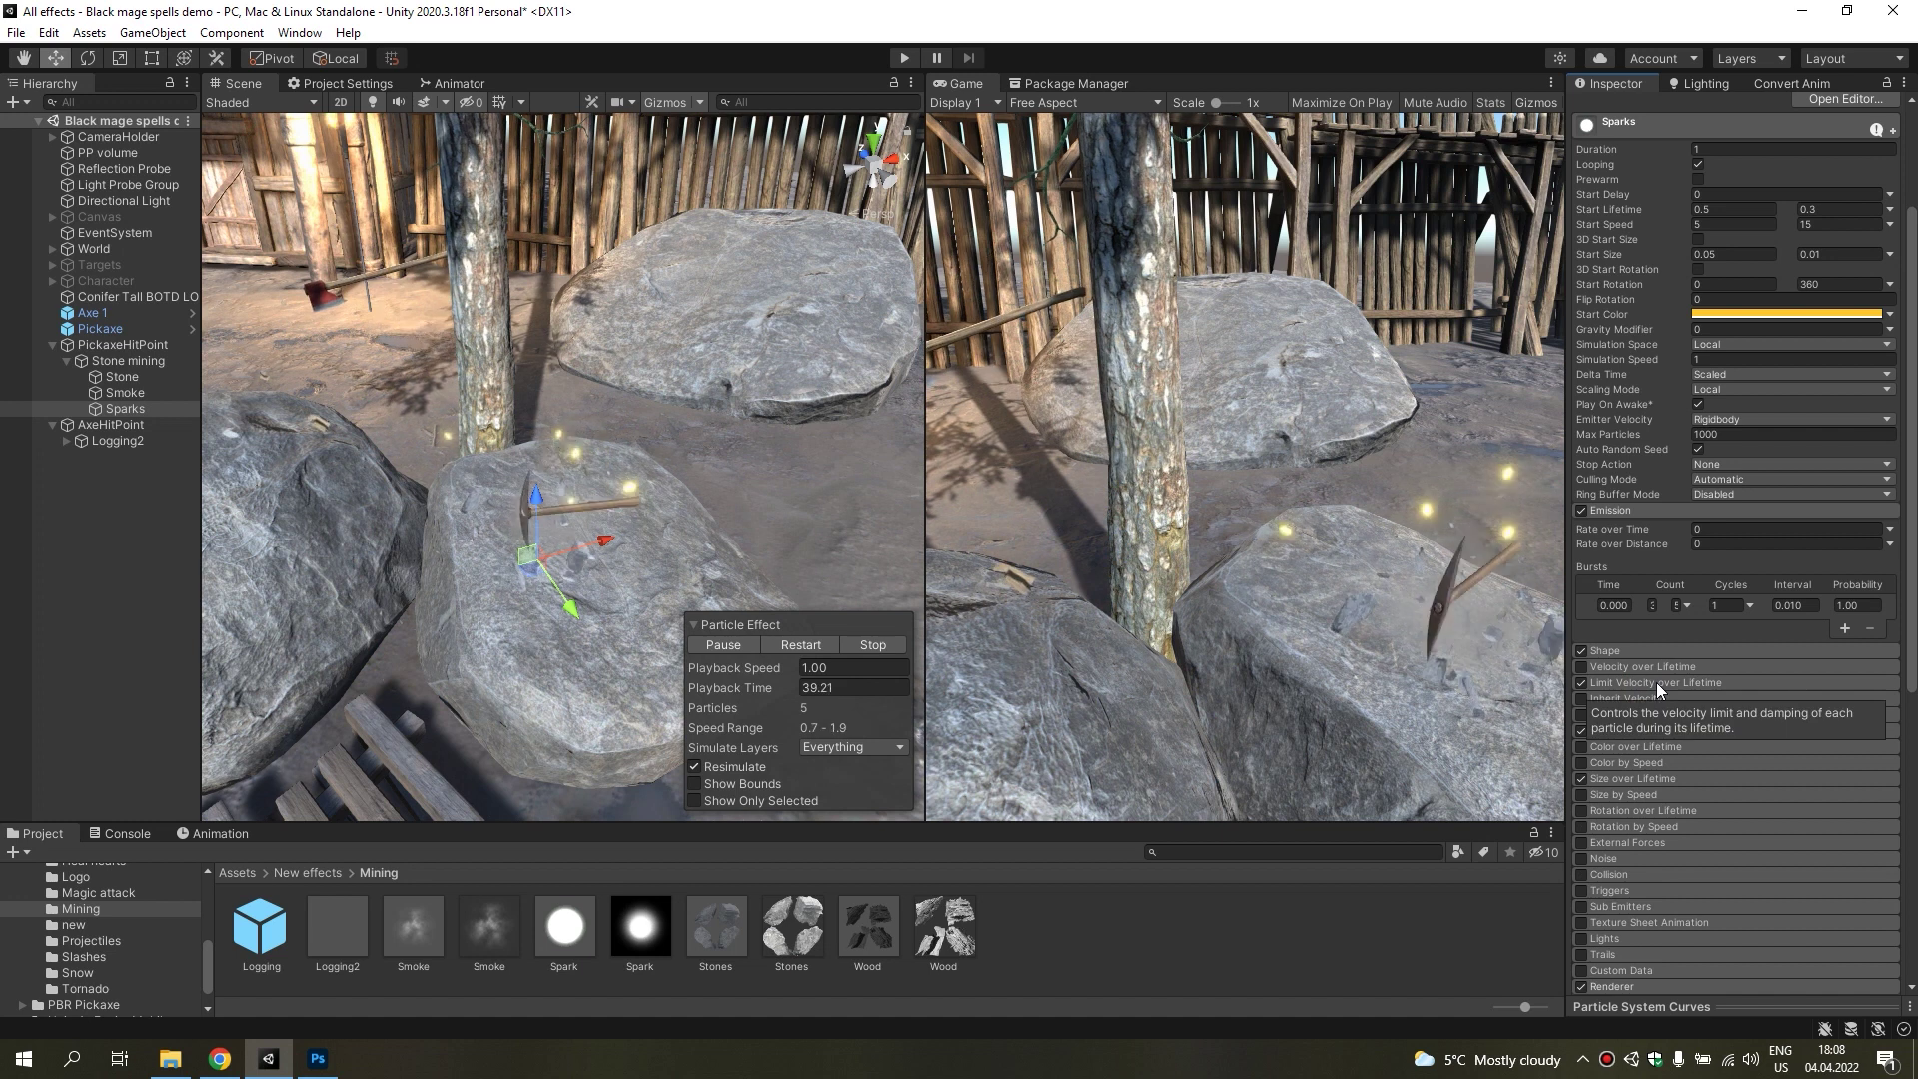
# Correct the minimum Start Speed to 5 and replay the effect.
pyautogui.click(1750, 222)
pyautogui.write('30')
pyautogui.press('BackSpace')
pyautogui.press('BackSpace')
pyautogui.write('5')
pyautogui.click(799, 644)
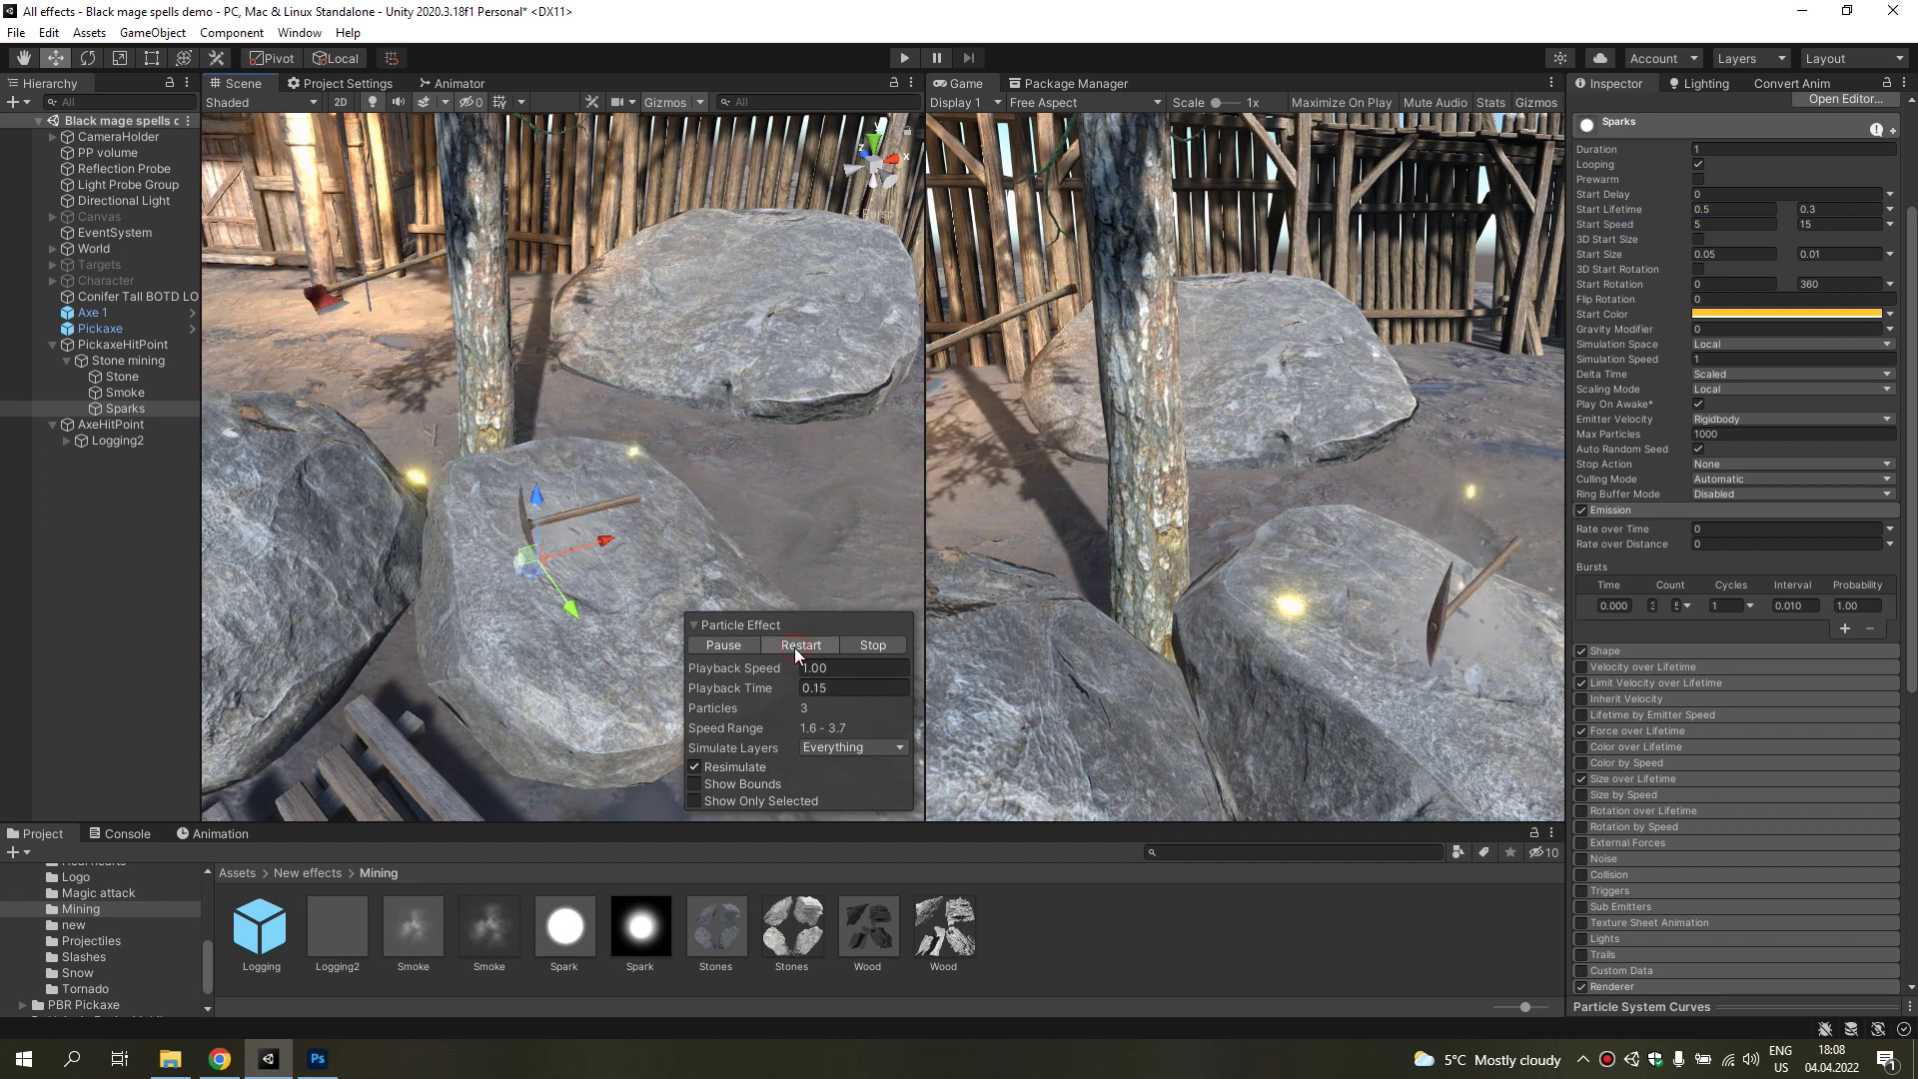
# Switch the sparks' emitter shape from Cone to Hemisphere and replay the burst.
pyautogui.click(1638, 651)
pyautogui.click(1743, 669)
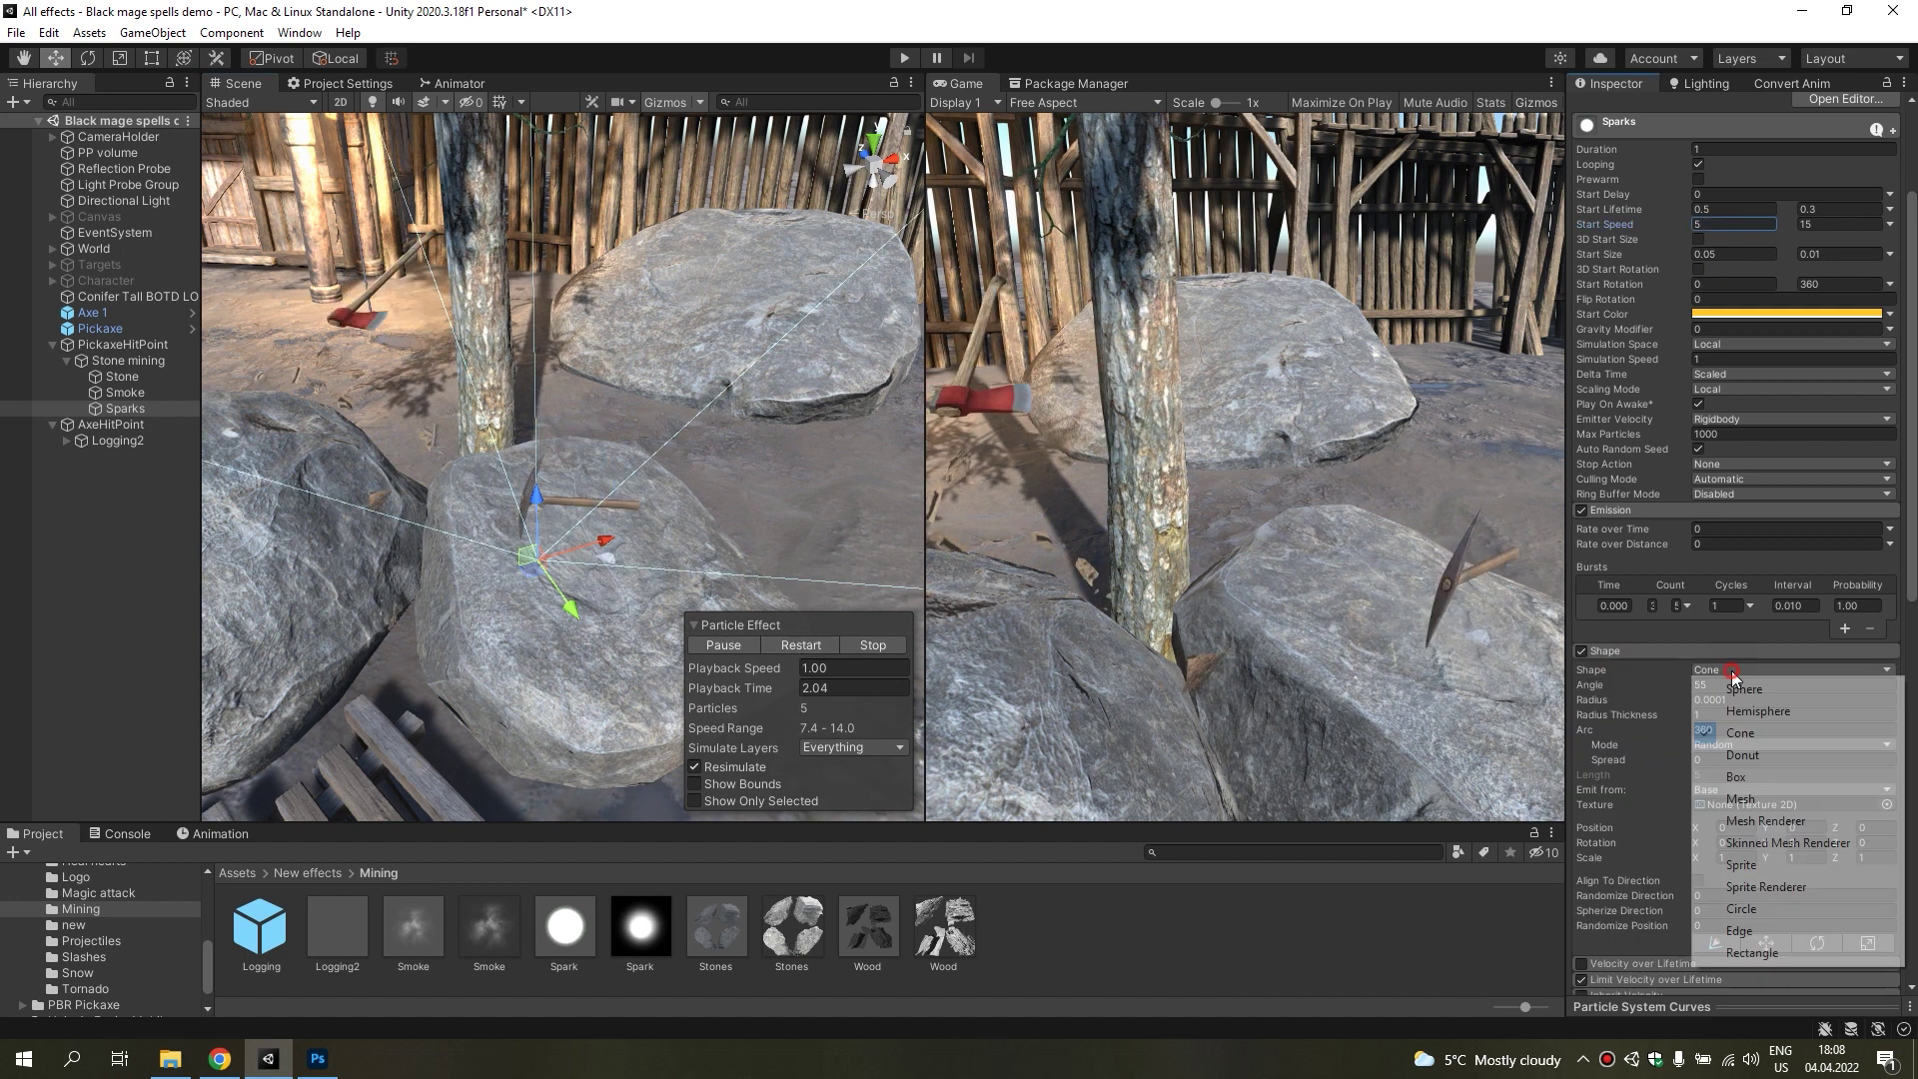
pyautogui.click(1754, 705)
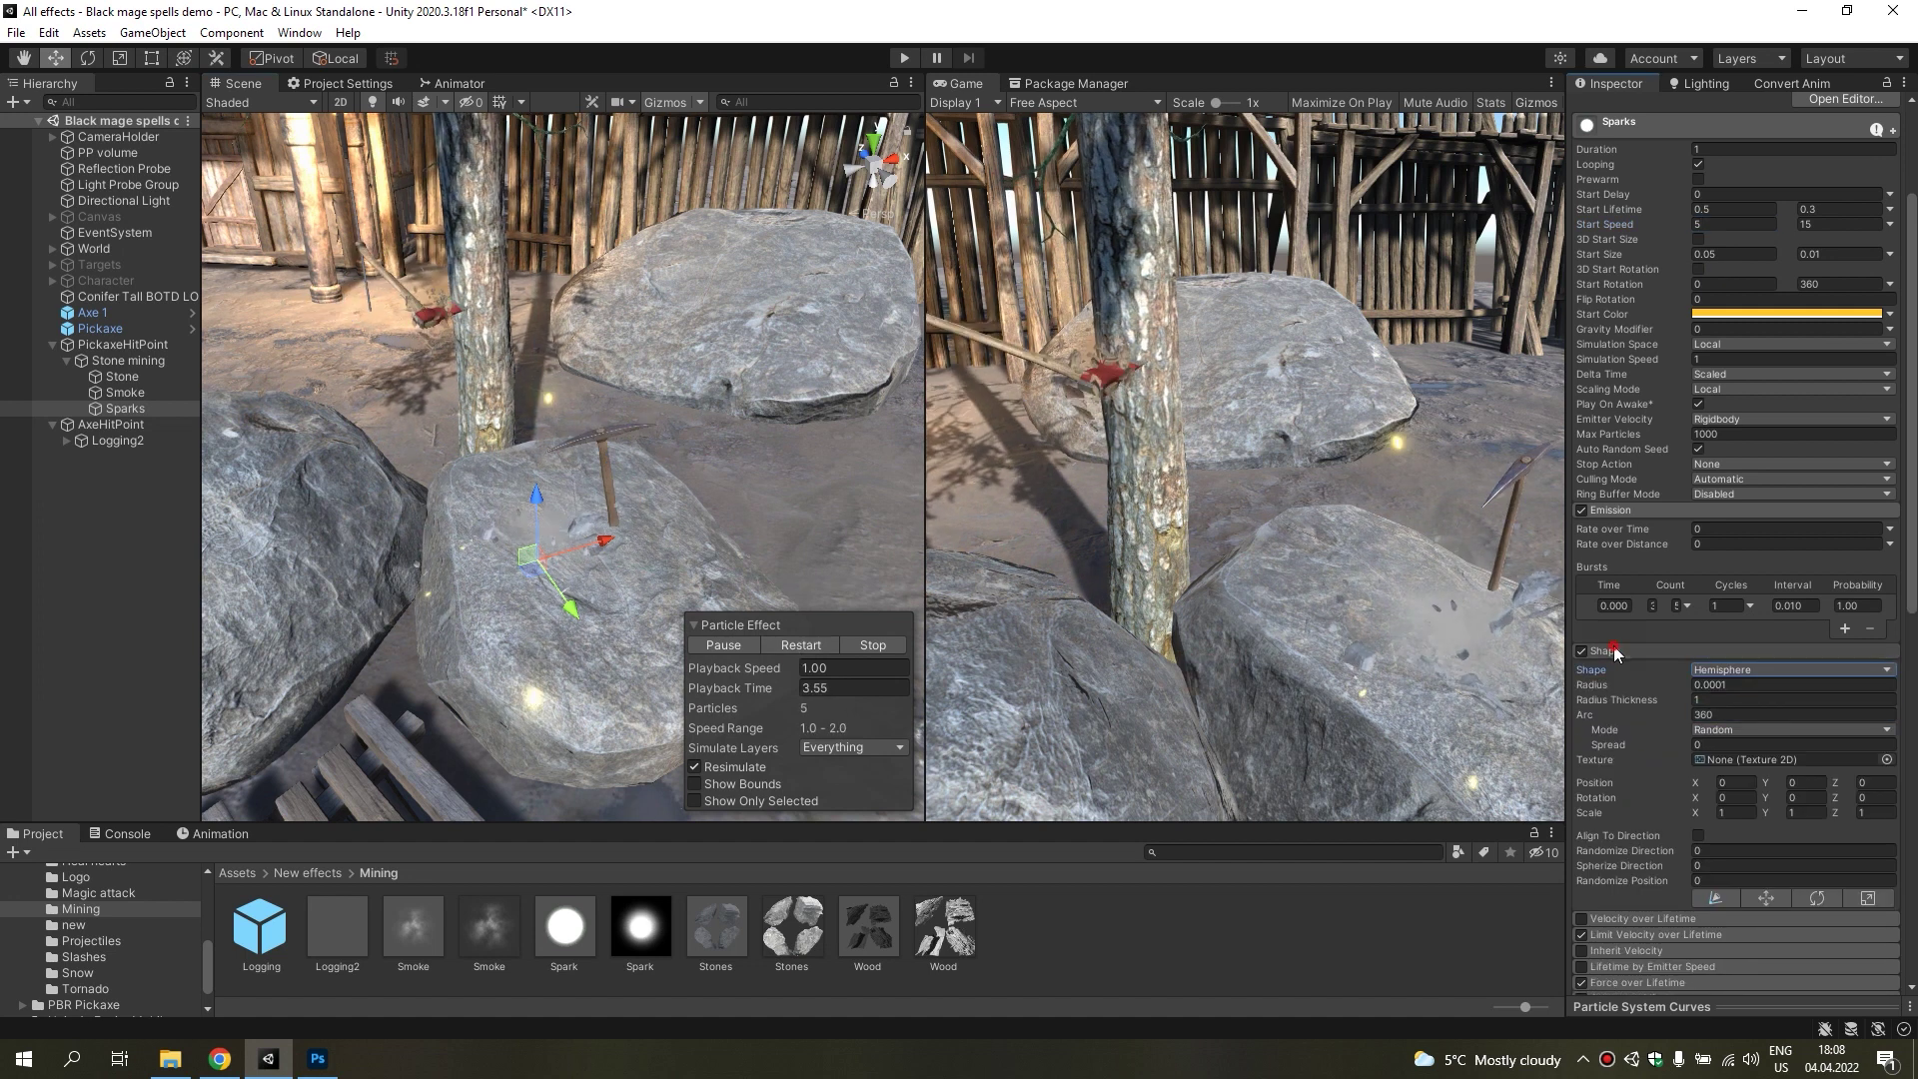
pyautogui.click(1614, 648)
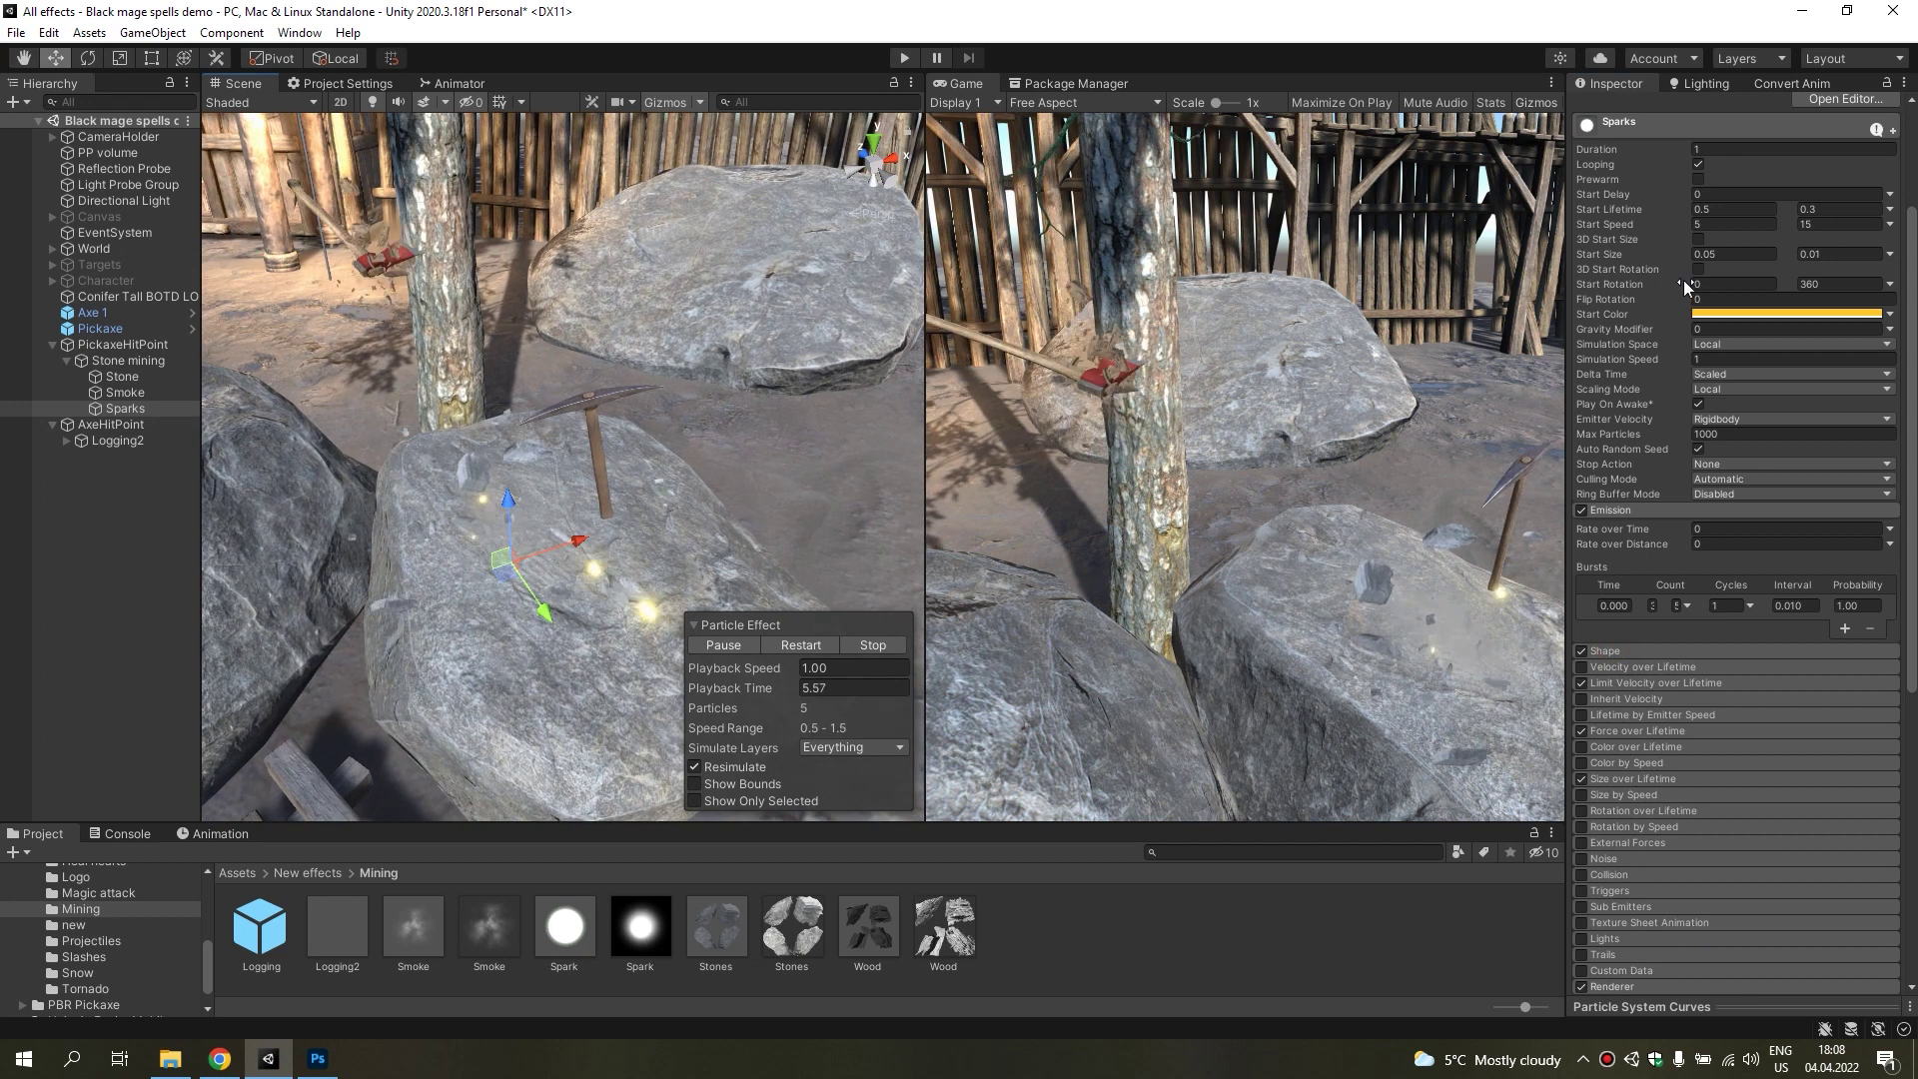
pyautogui.click(805, 646)
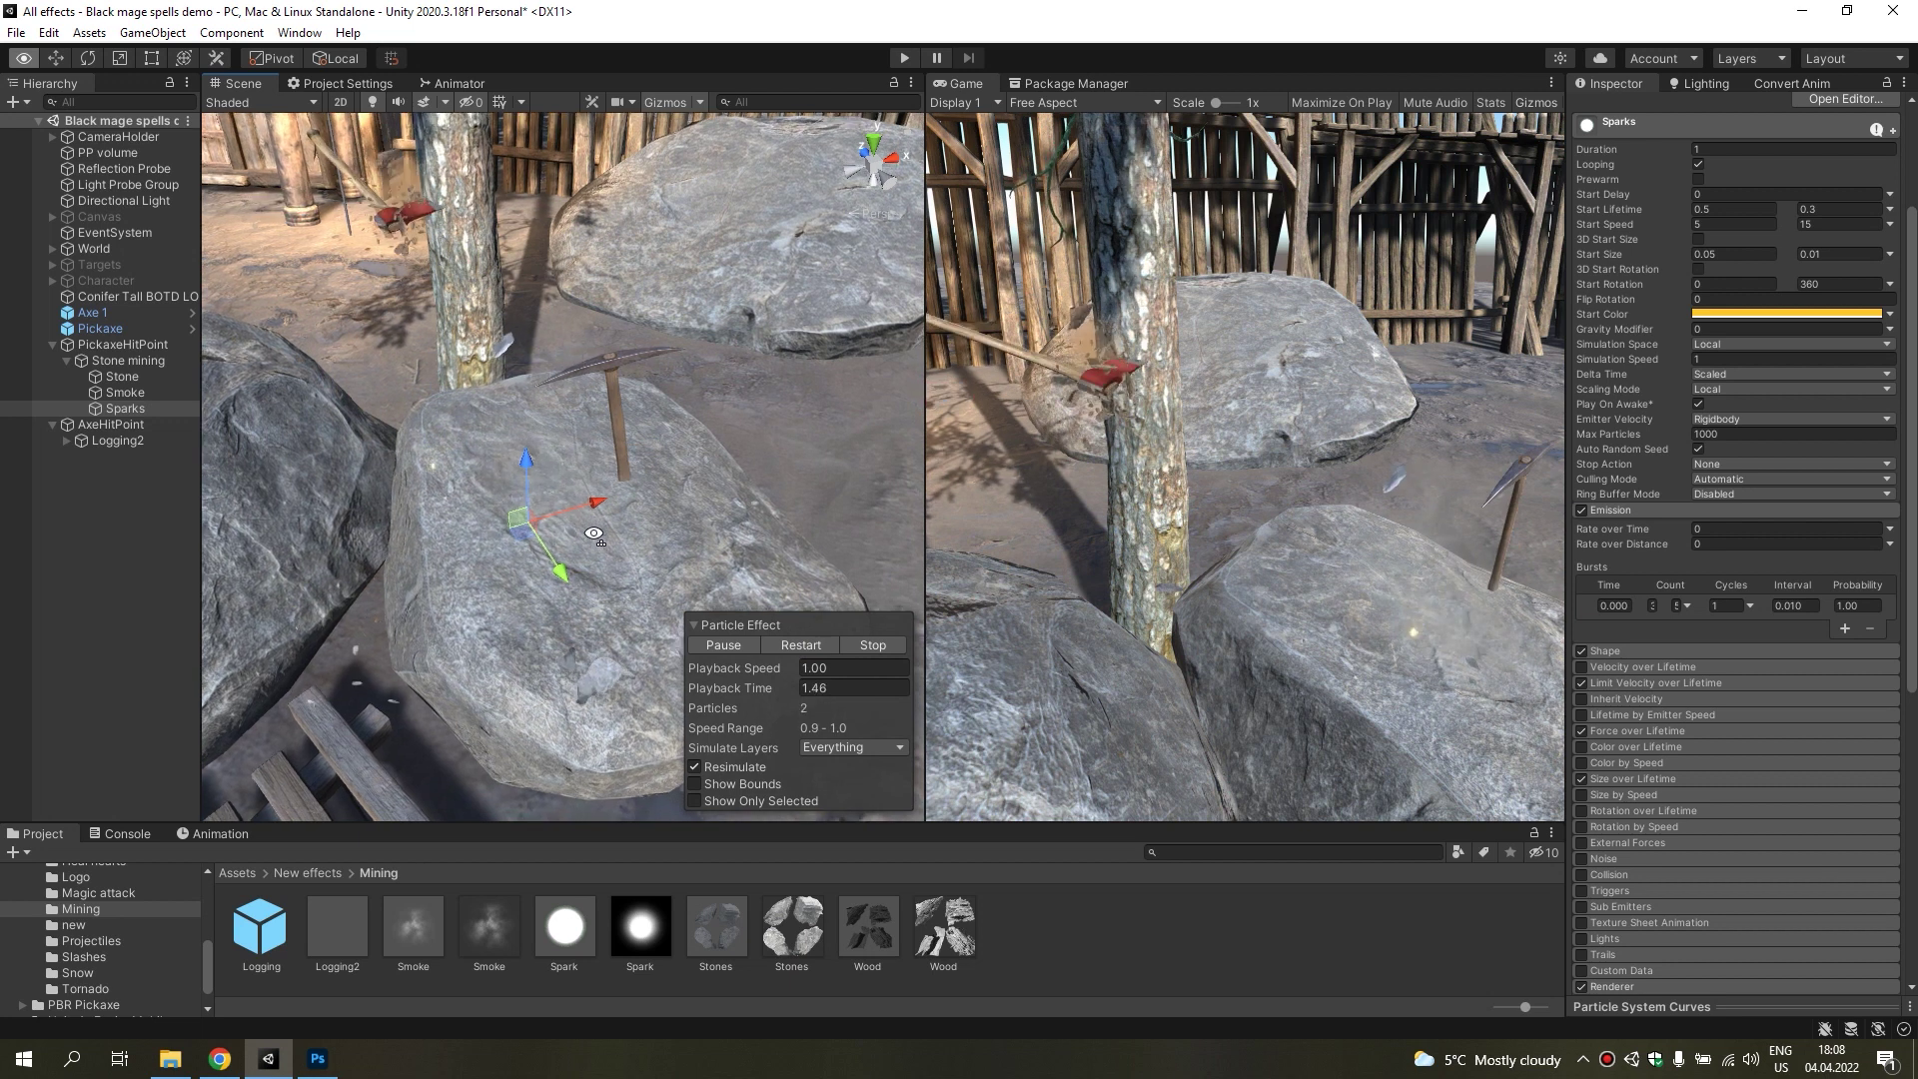
pyautogui.moveTo(626, 544); pyautogui.dragTo(684, 530, button='middle')
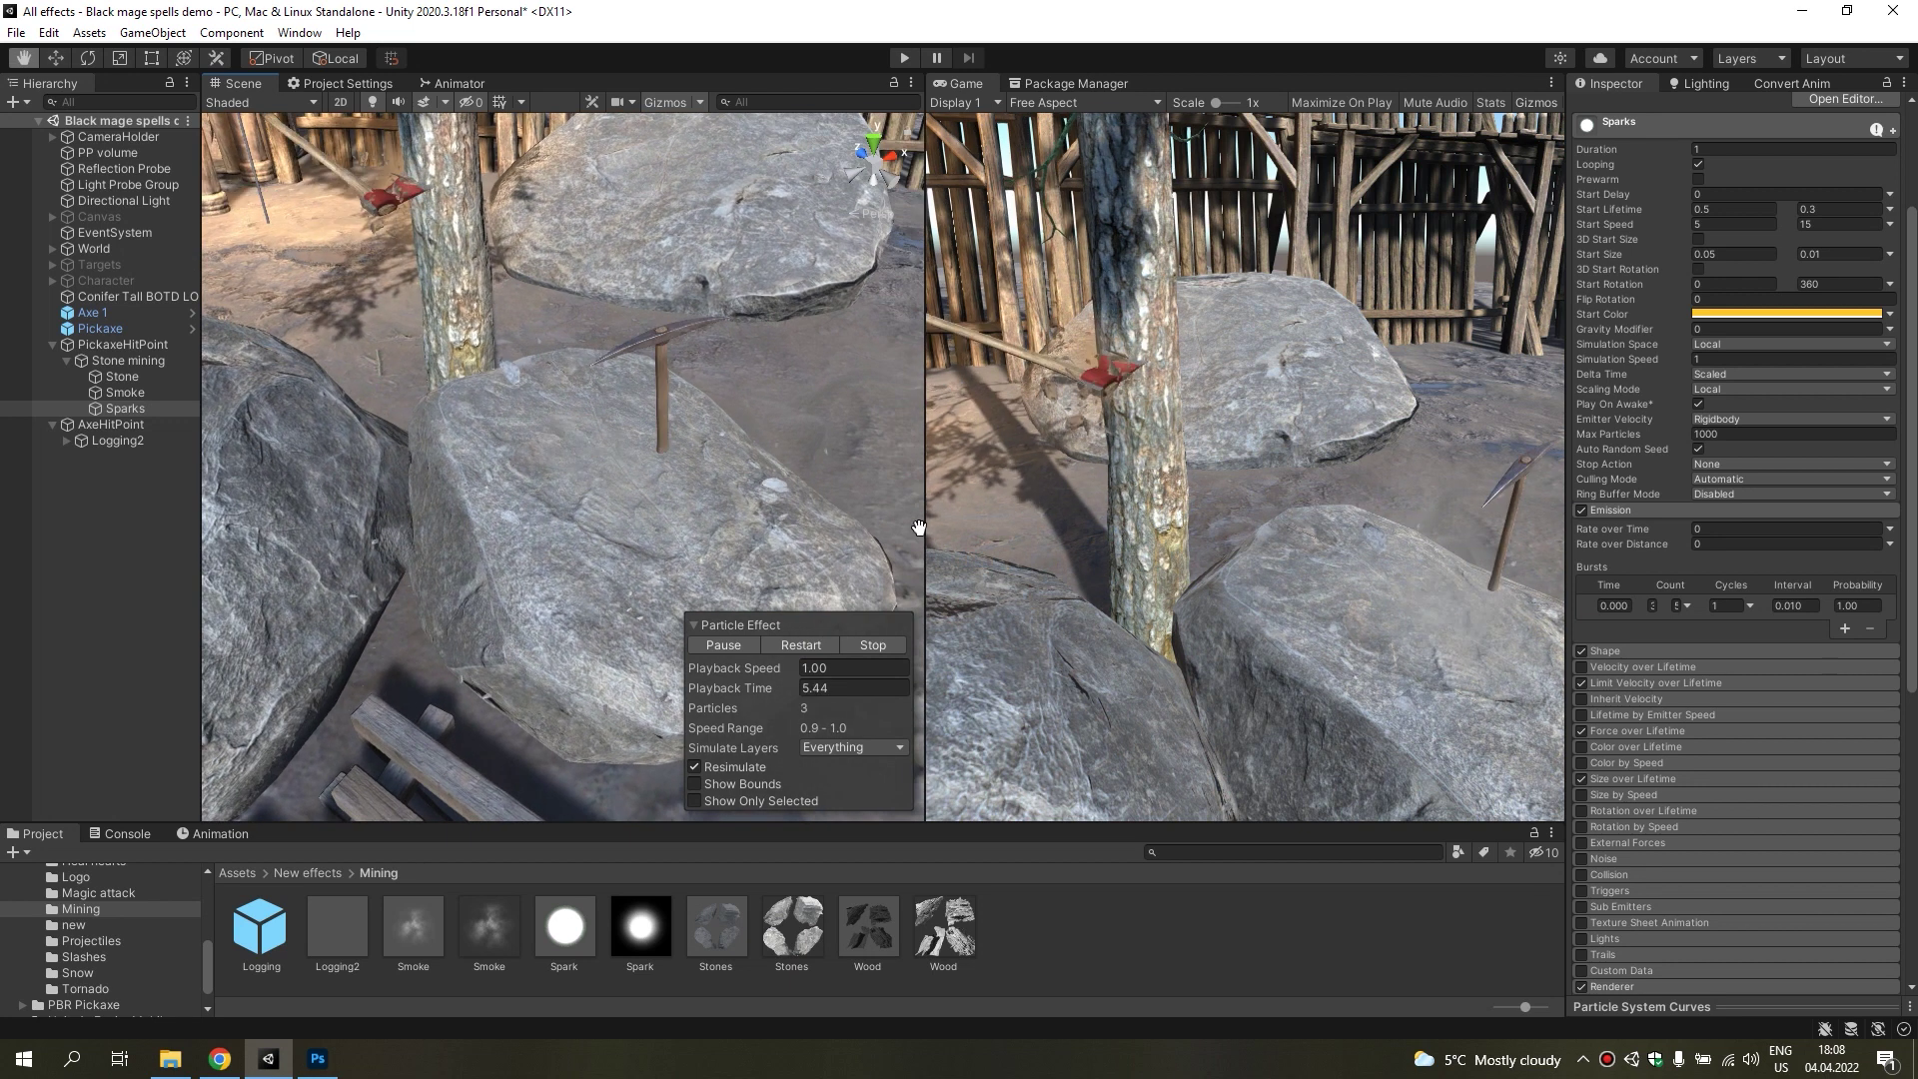
# Set the Renderer Speed Scale to 0.1 and Start Size to 0.02, then replay the sparks.
pyautogui.scroll(-5, 1641, 440)
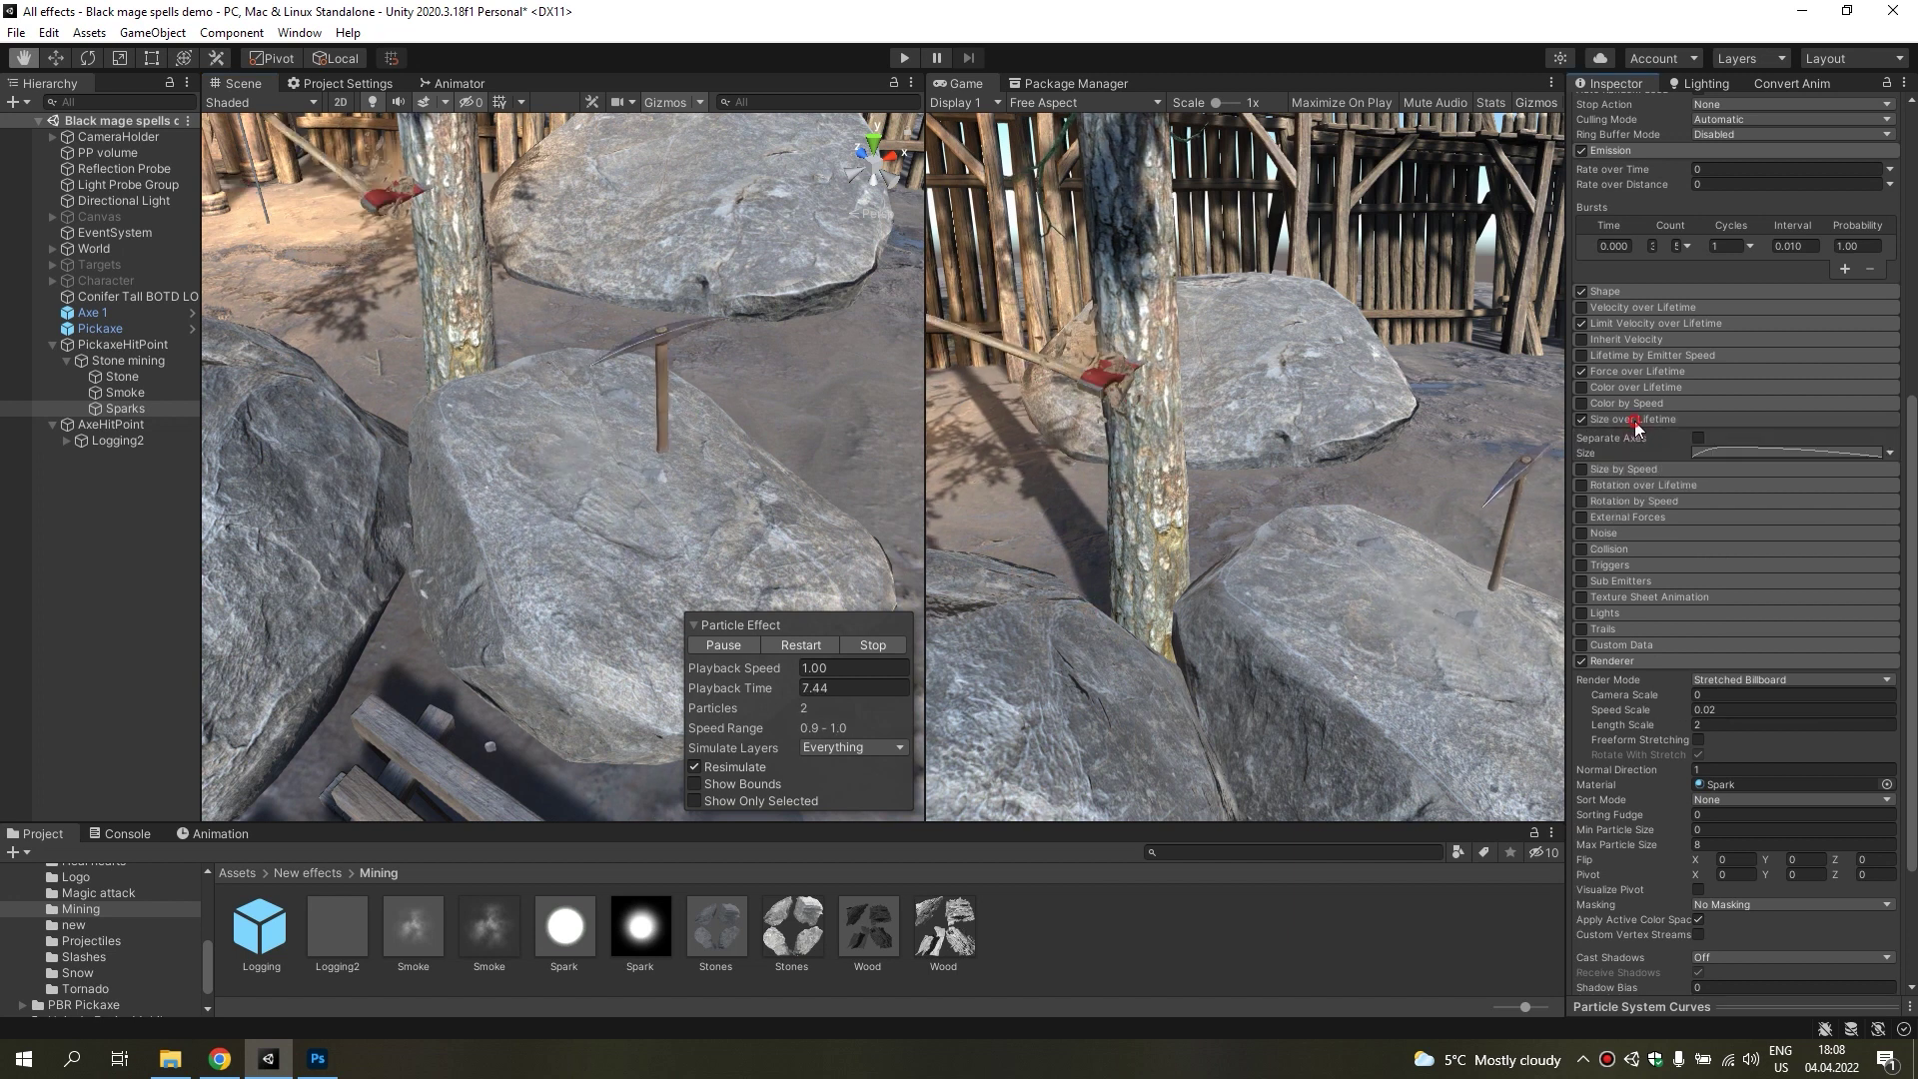
pyautogui.click(1721, 676)
pyautogui.write('0.1')
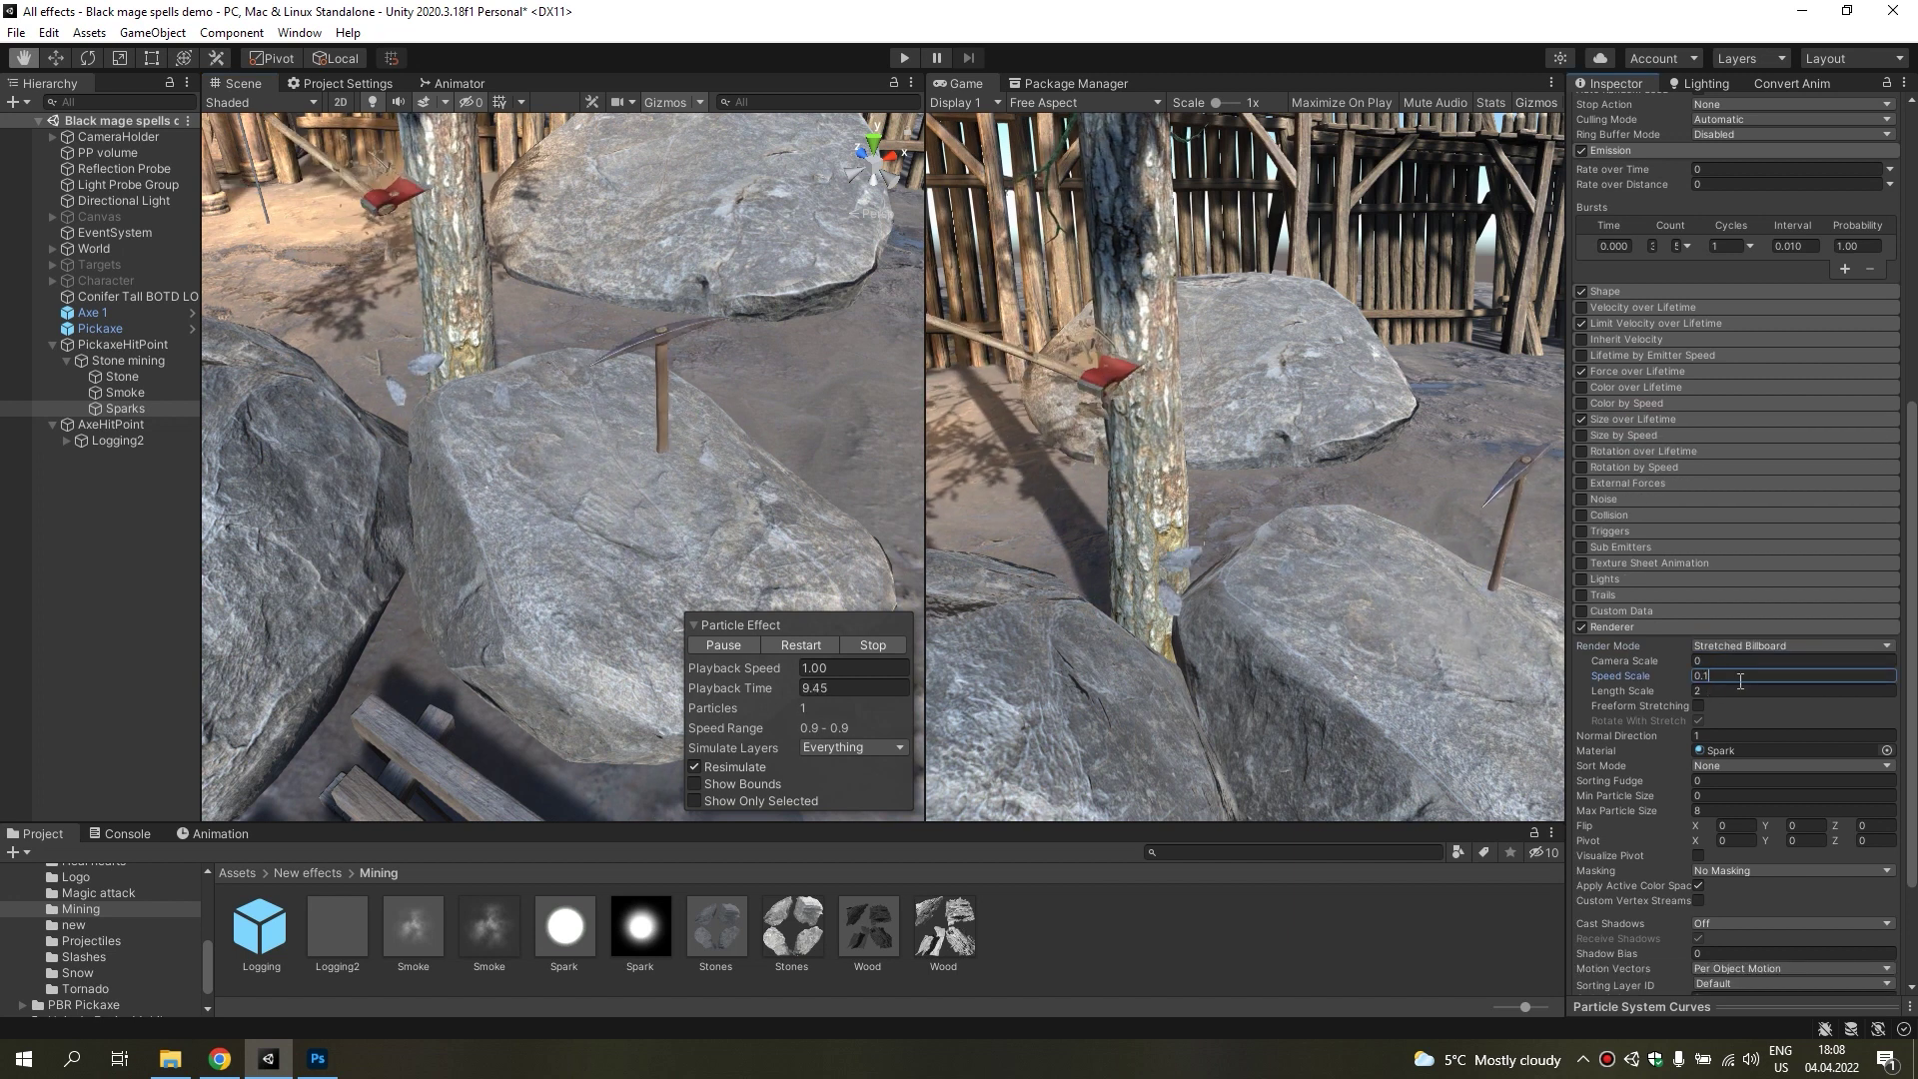
pyautogui.scroll(10, 1719, 433)
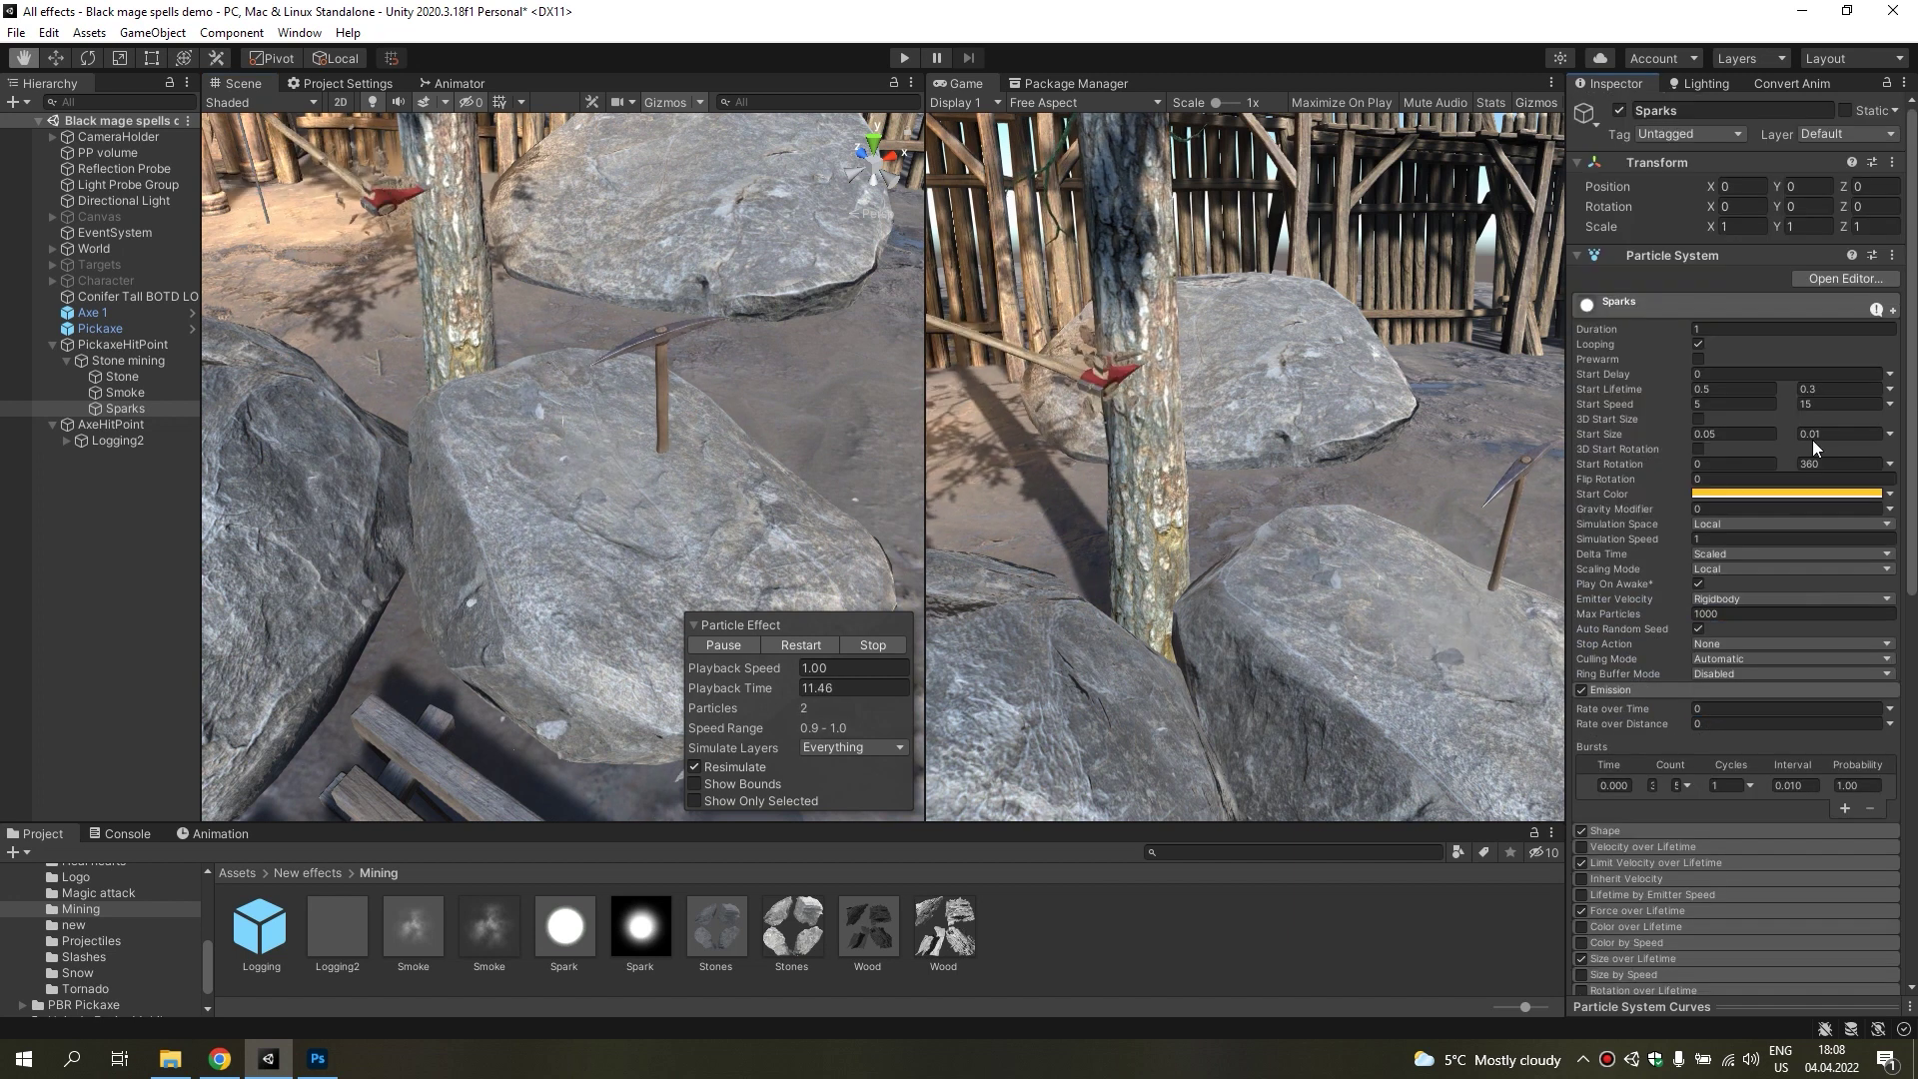
pyautogui.click(1719, 433)
pyautogui.write('0.02')
pyautogui.press('Return')
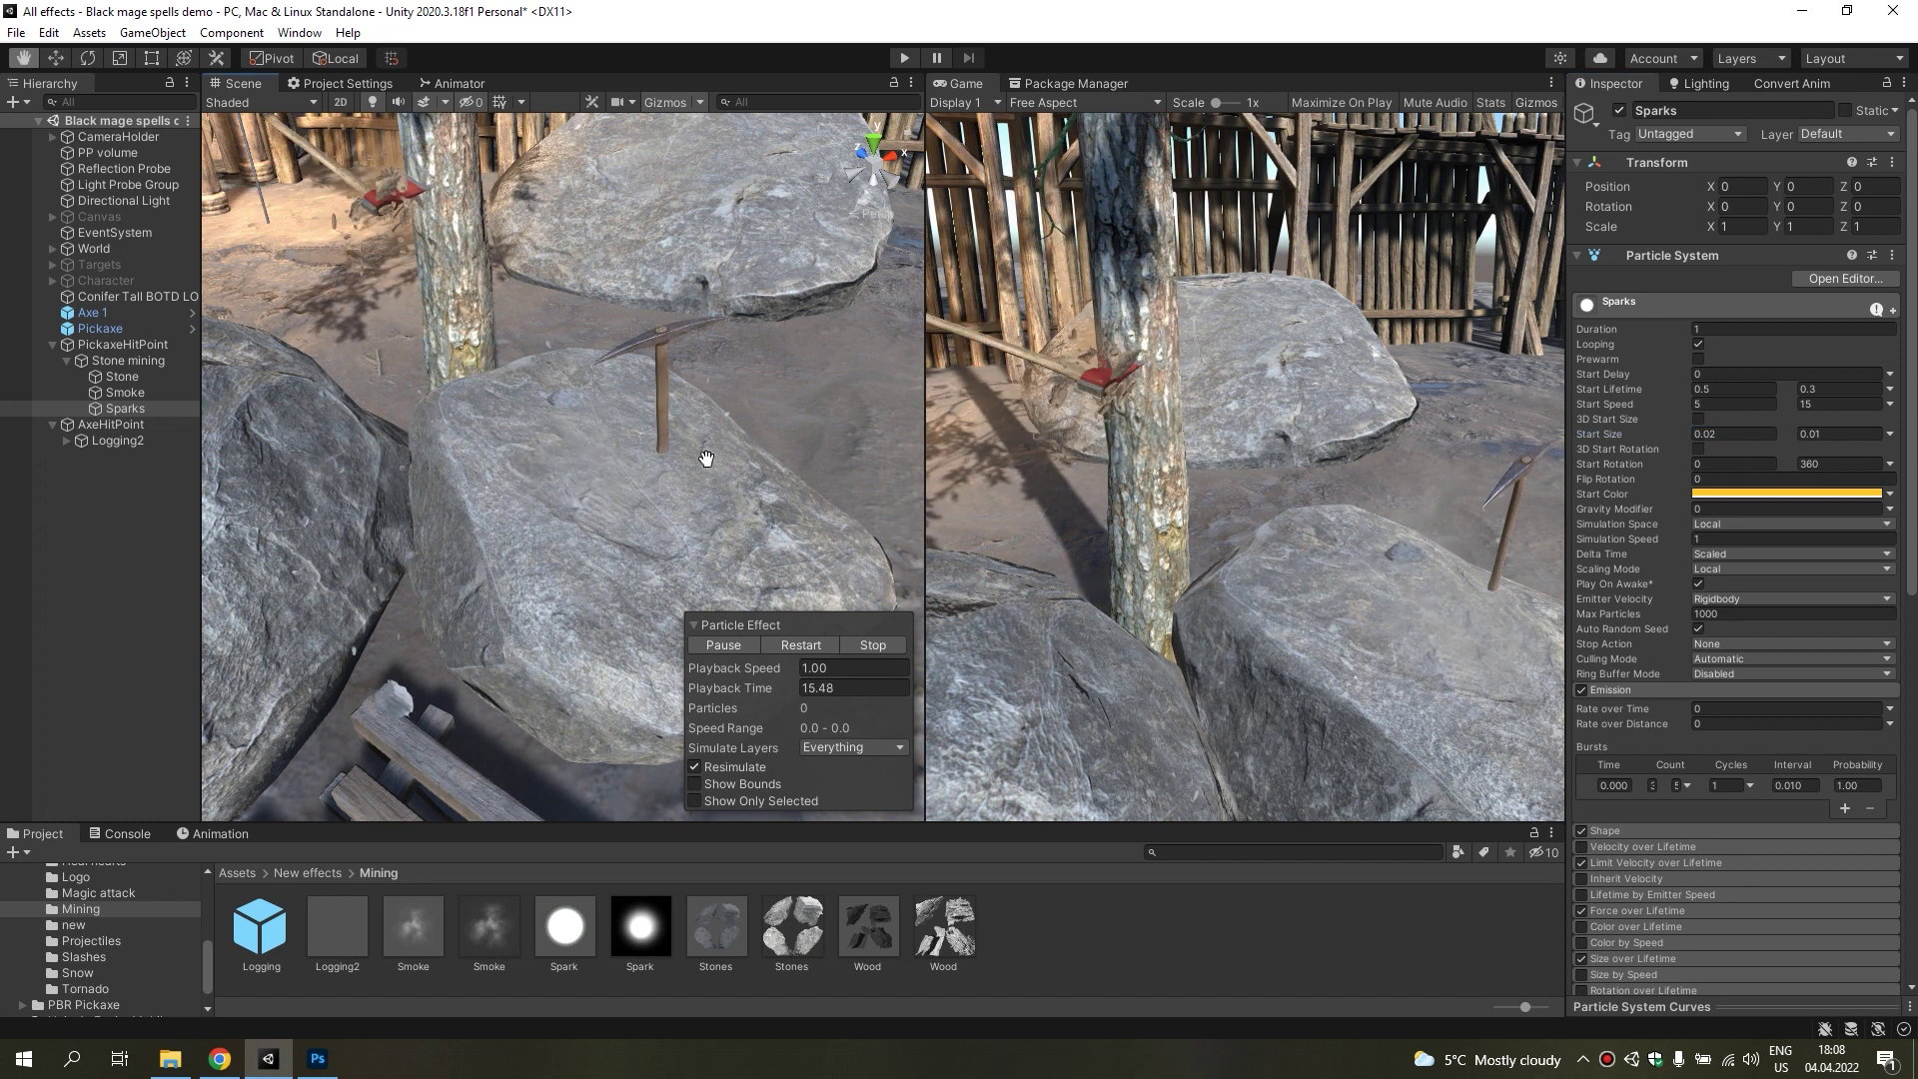
pyautogui.click(781, 645)
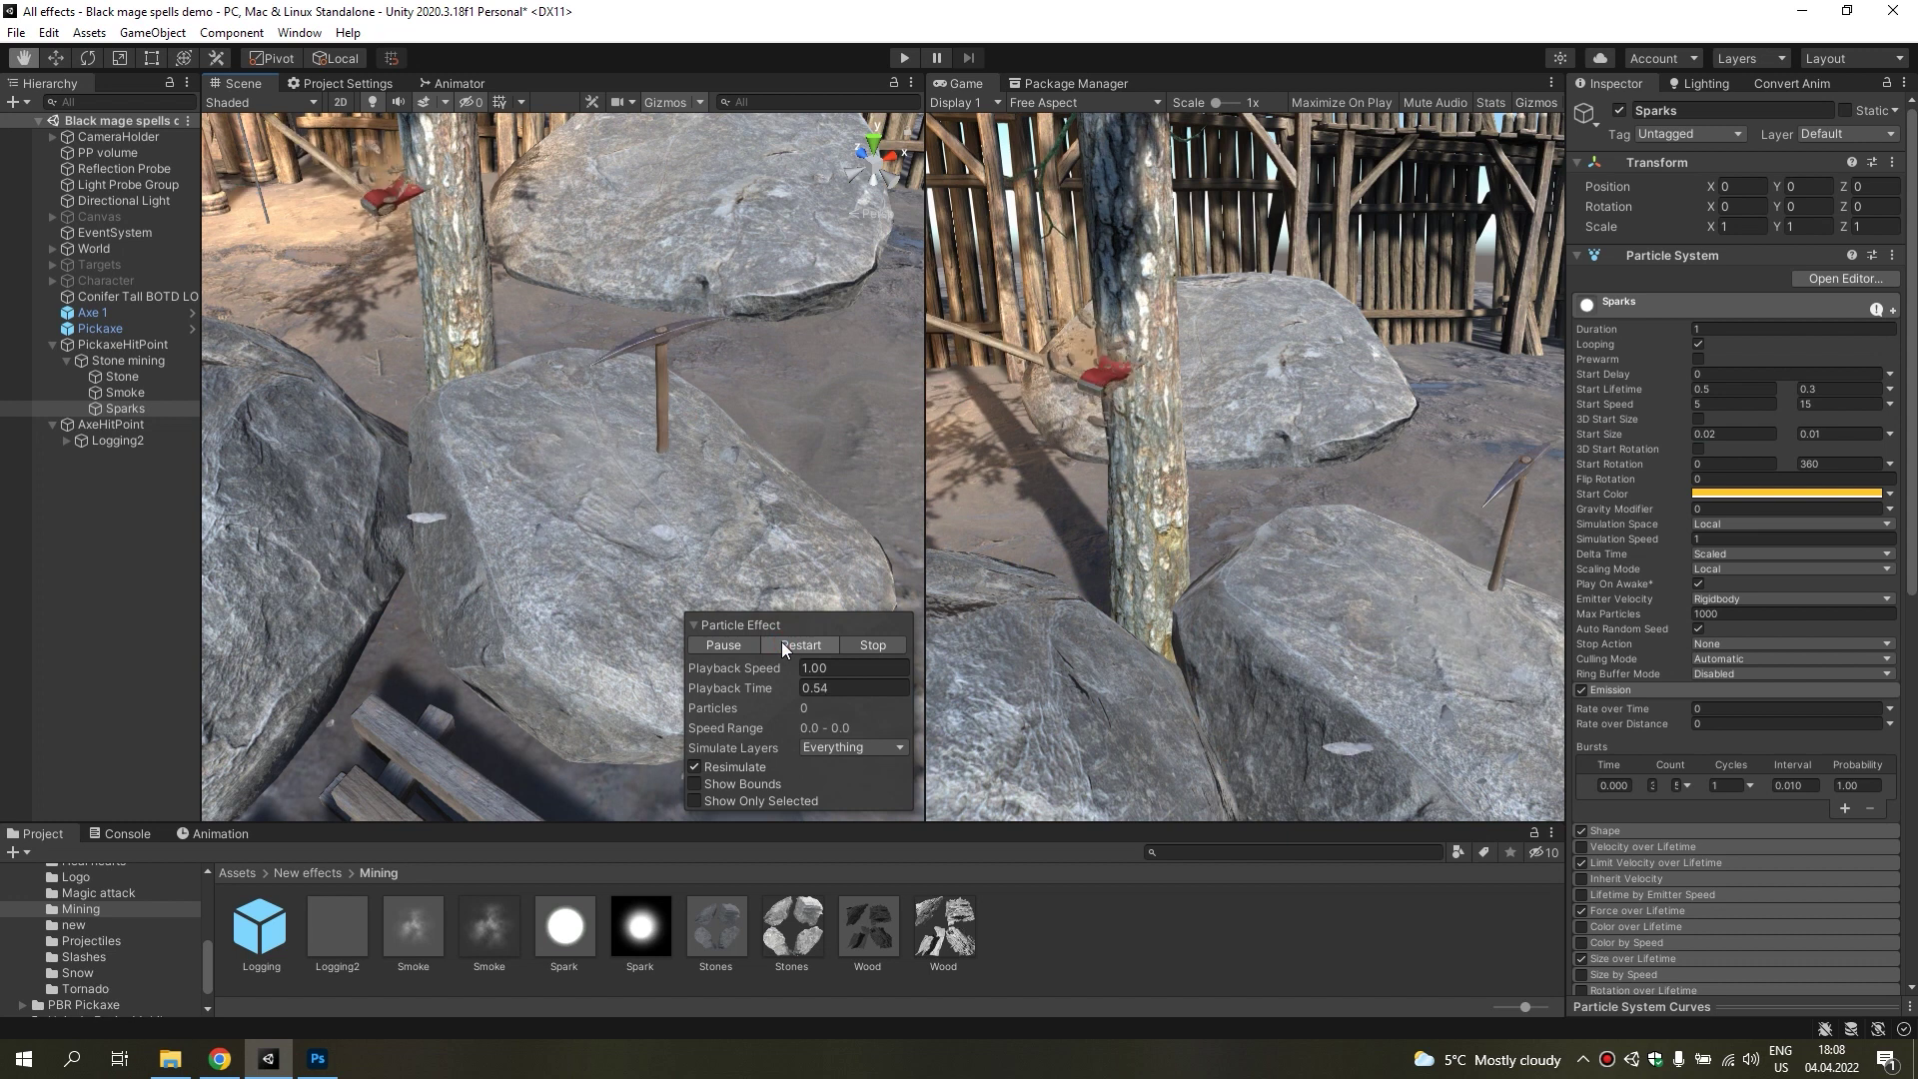
pyautogui.moveTo(739, 539)
pyautogui.keyDown('alt'); pyautogui.mouseDown()
pyautogui.moveTo(696, 510)
pyautogui.moveTo(670, 432)
pyautogui.moveTo(658, 457)
pyautogui.moveTo(680, 440)
pyautogui.mouseUp(); pyautogui.keyUp('alt')
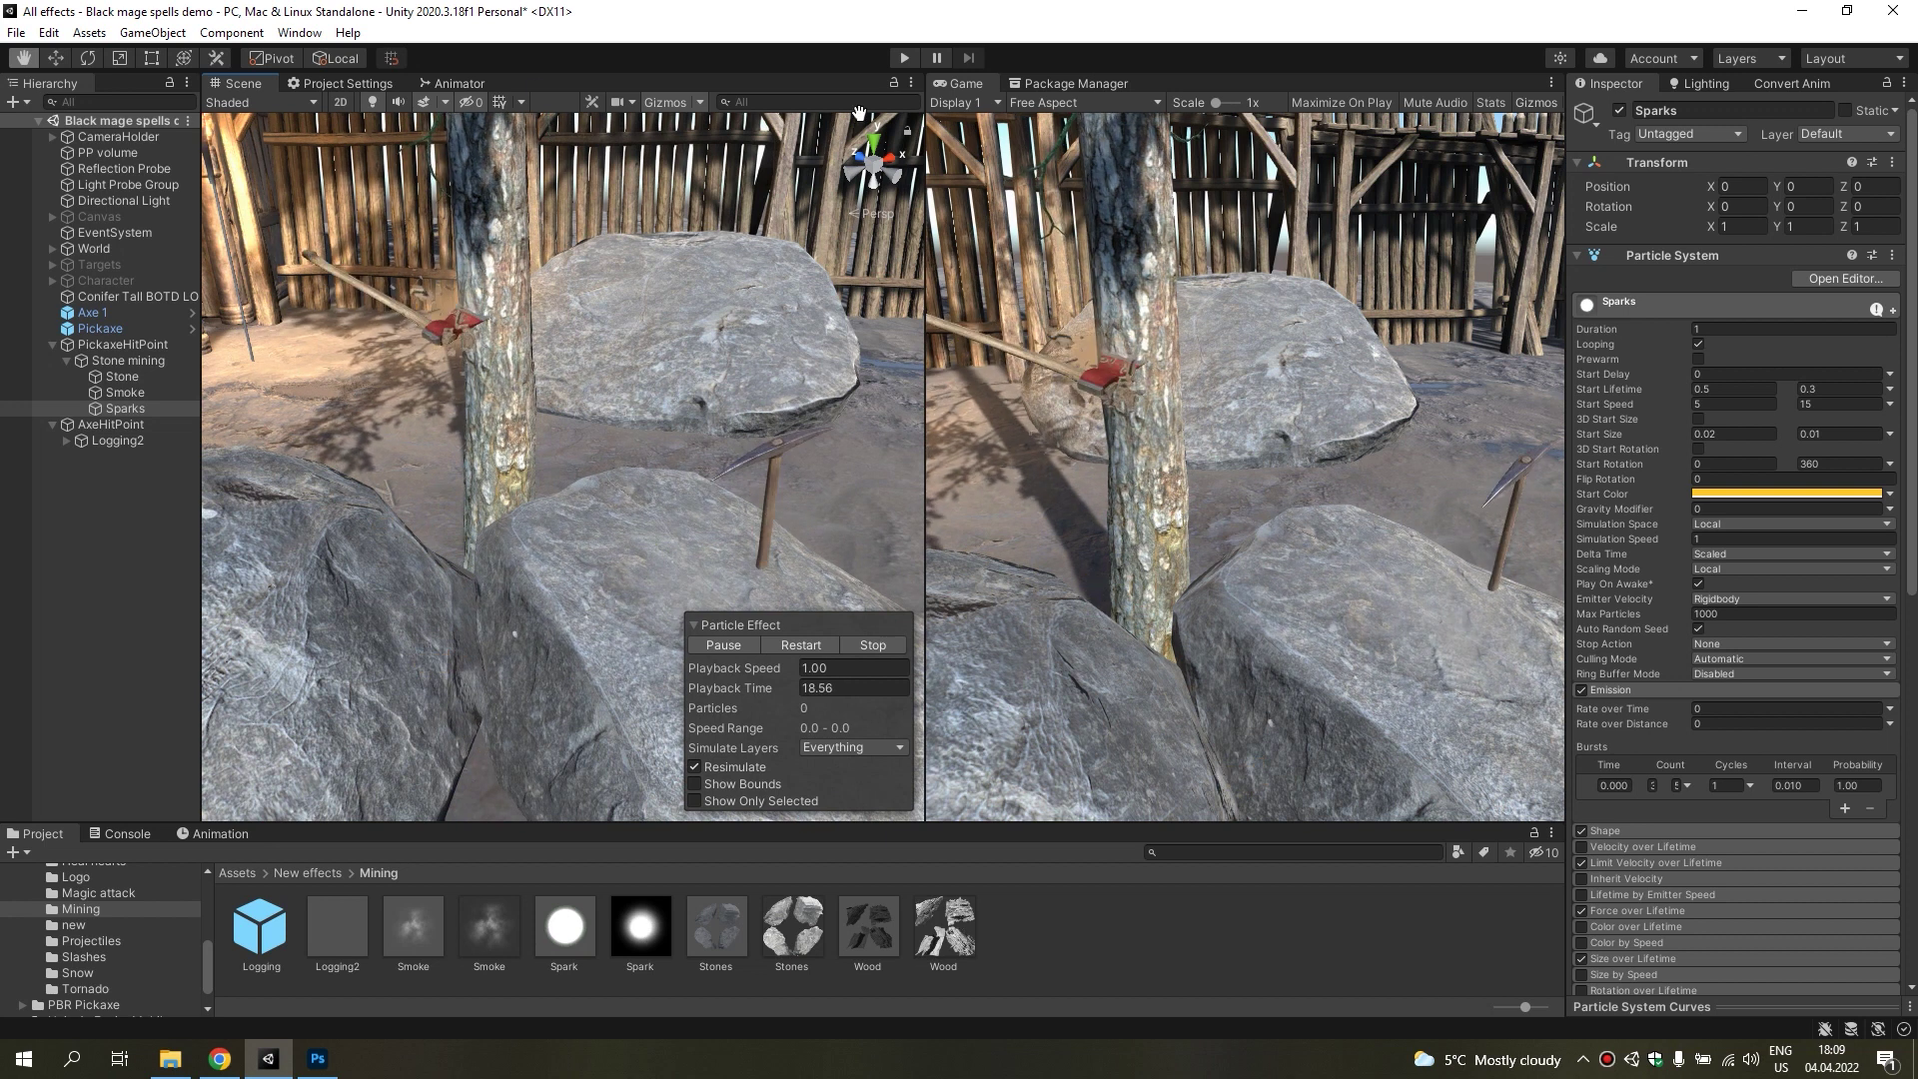
# Detach the Scene view into a maximized floating window and pan to frame the rocks.
pyautogui.moveTo(272, 88); pyautogui.dragTo(120, 12)
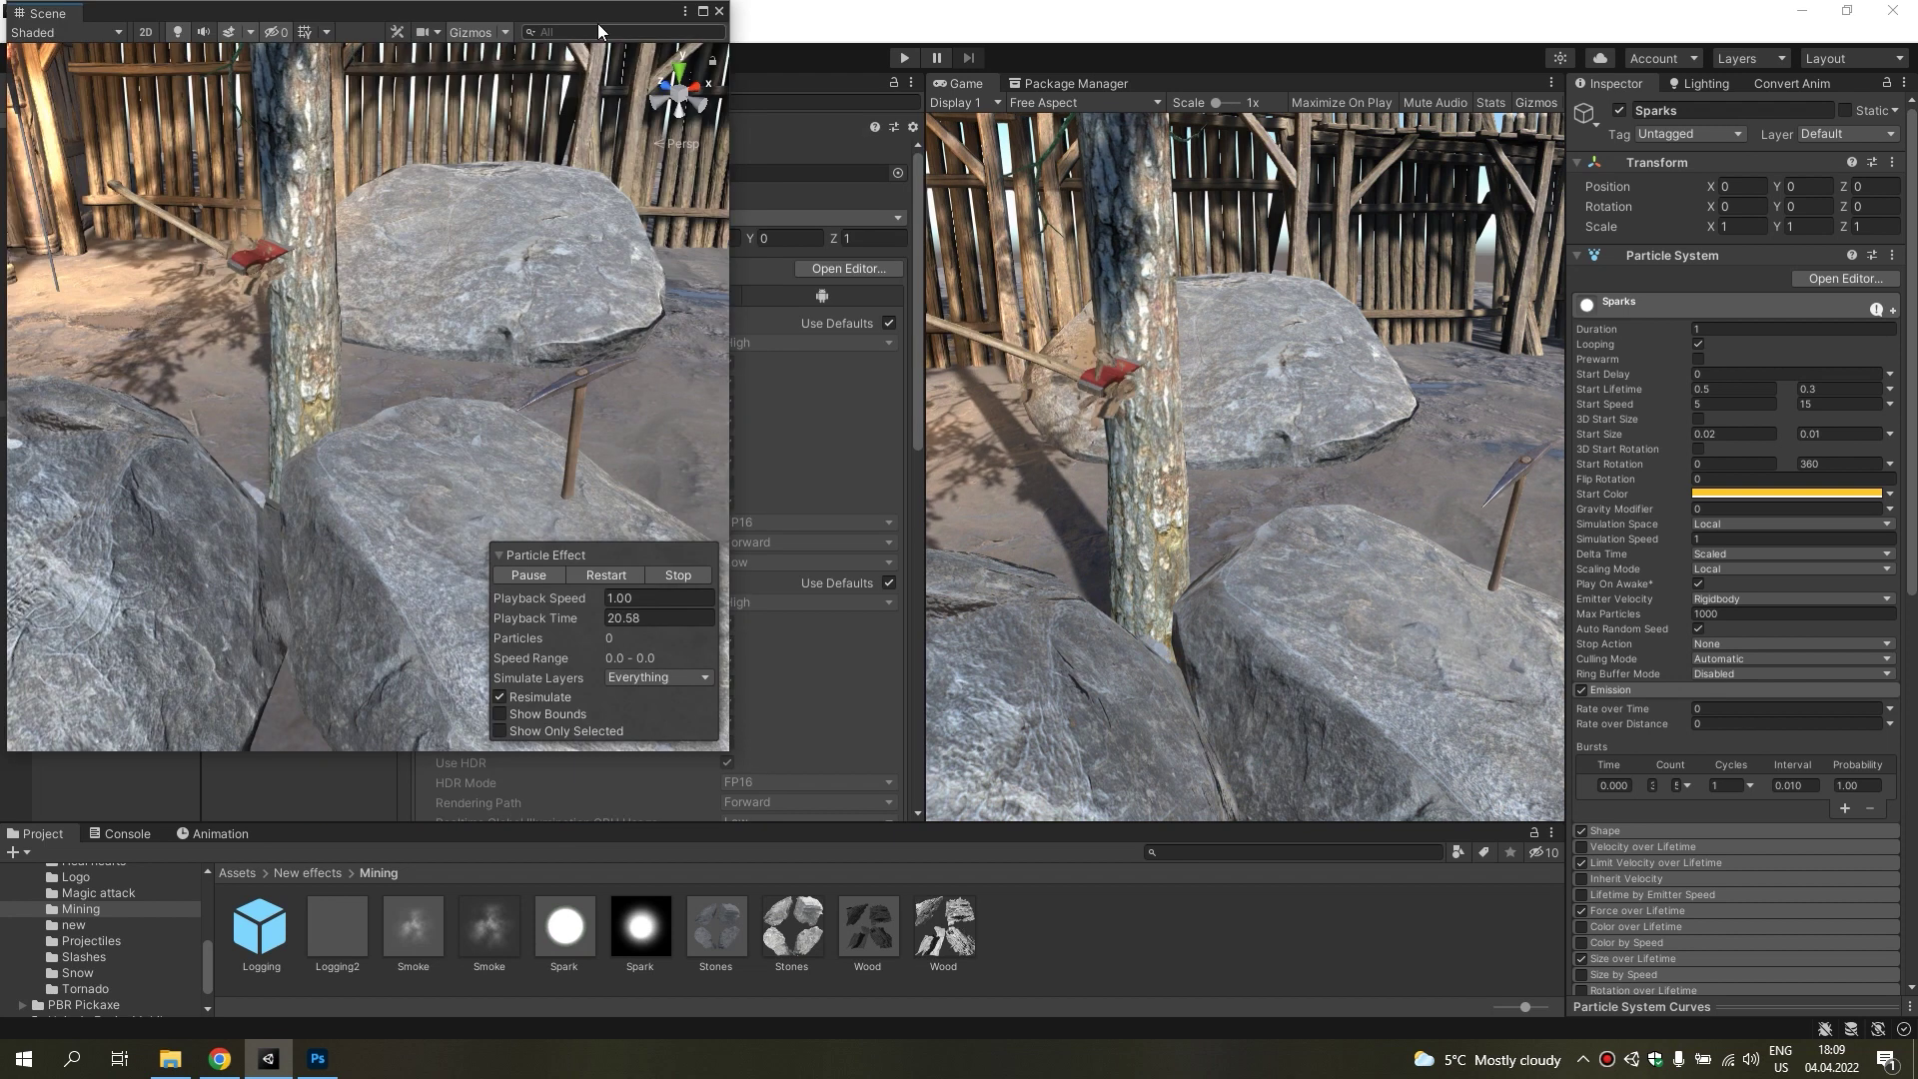
pyautogui.doubleClick(698, 10)
pyautogui.moveTo(935, 361); pyautogui.dragTo(885, 405, button='middle')
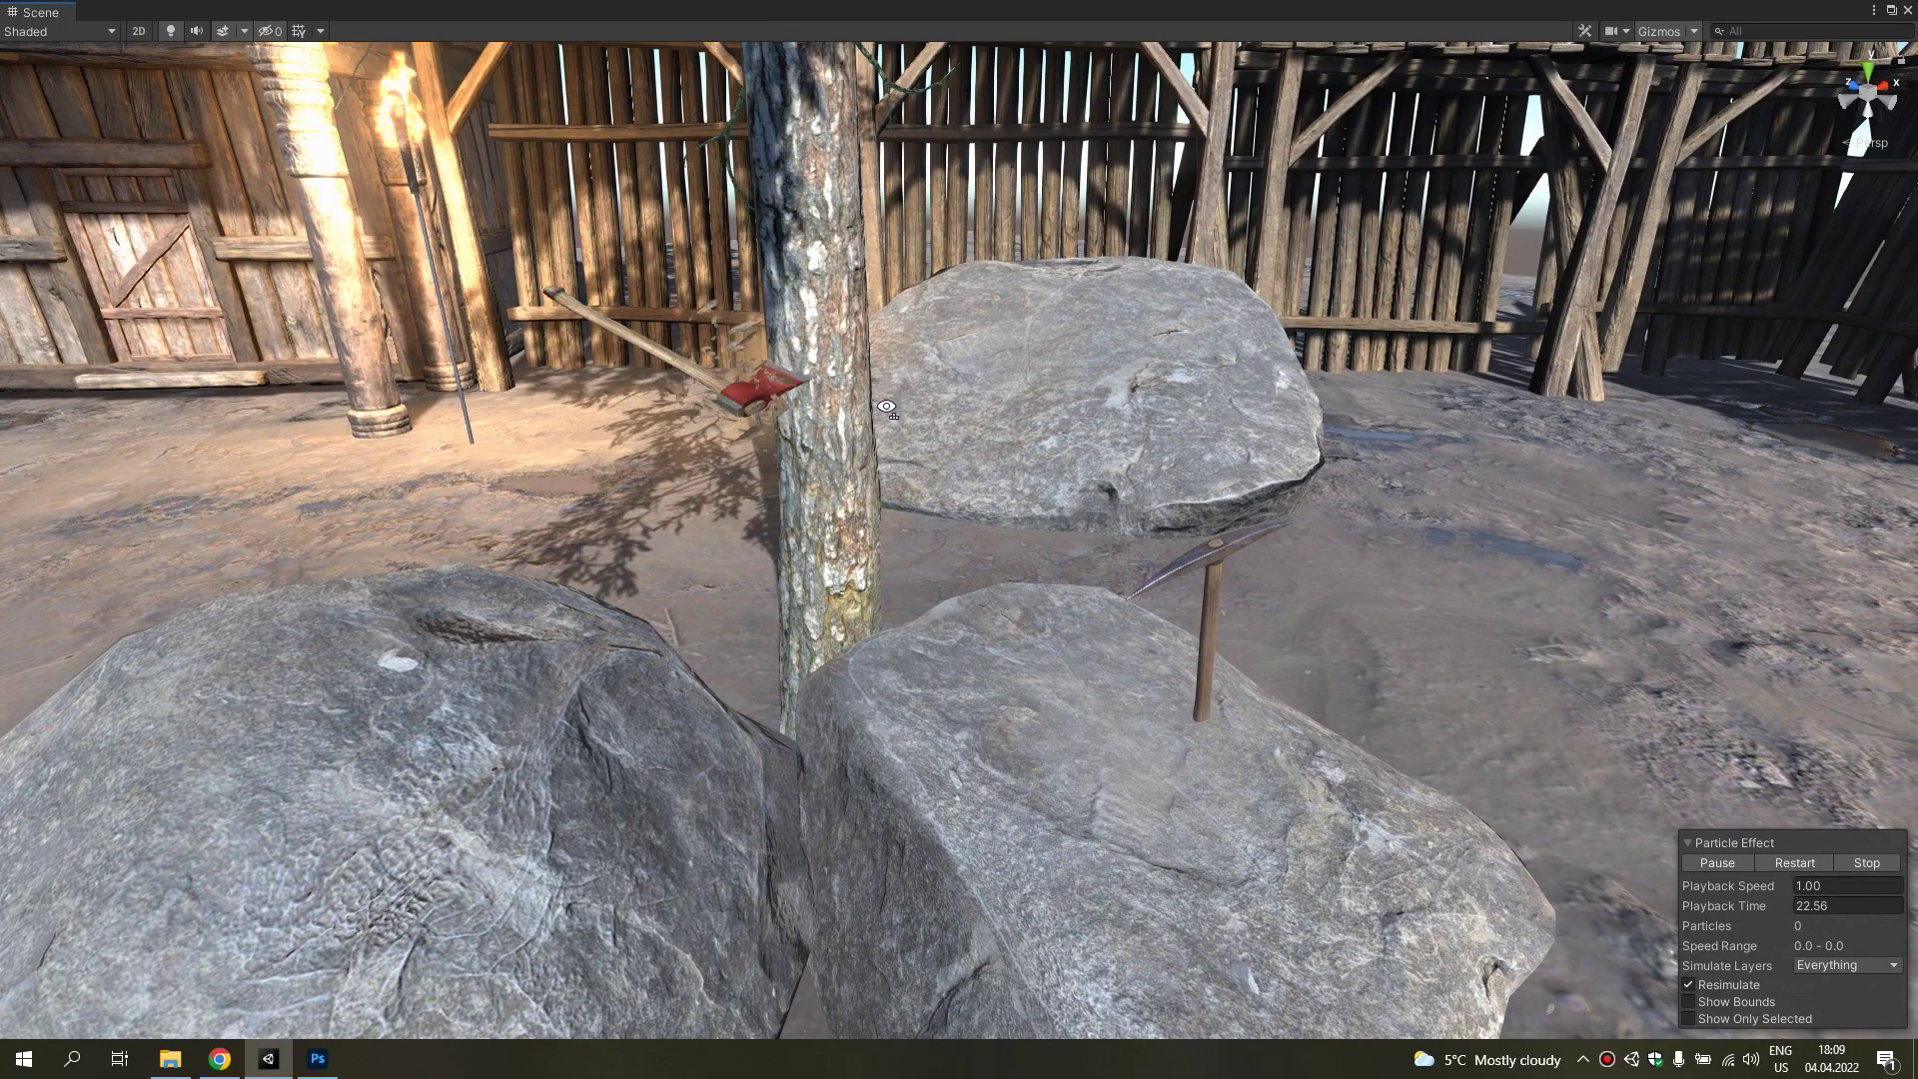